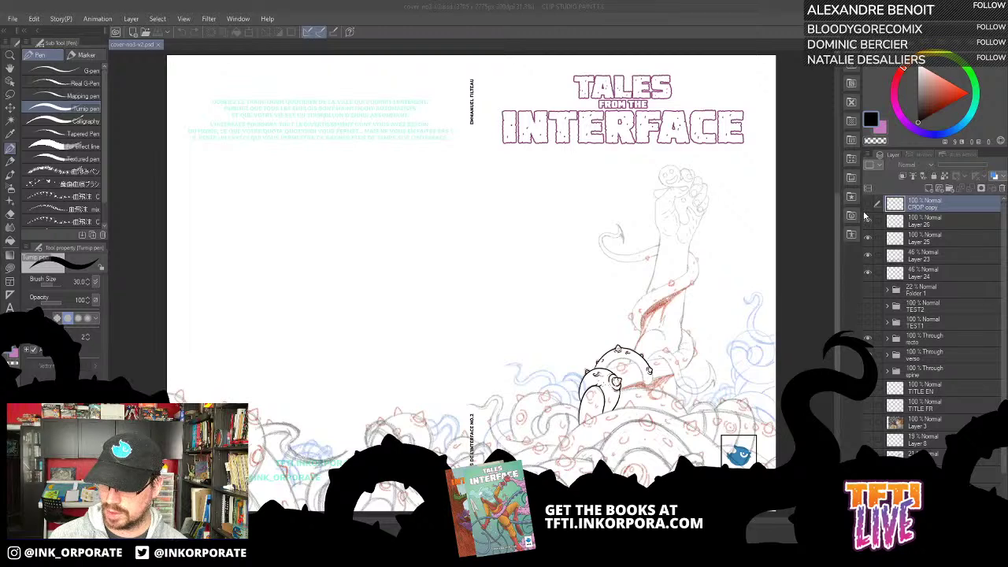
Hide the ink and sketch layers Layer 26, Layer 25, Layer 23 and Layer 24.
click(869, 224)
drag(868, 225, 868, 271)
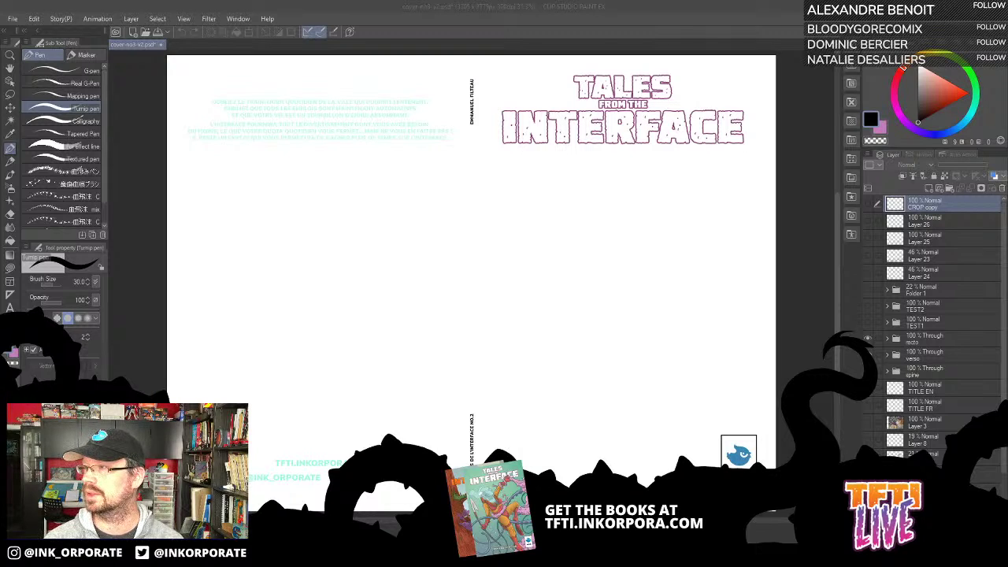
Switch to the browser and compare the Tales Interface cover concept sketches in the Facebook photo viewer.
drag(1007, 197, 833, 44)
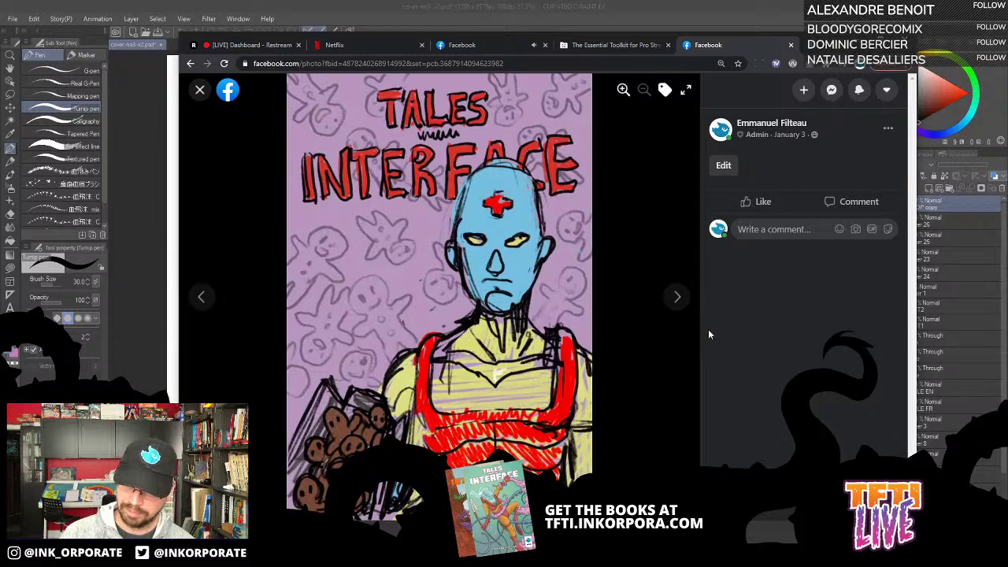
click(682, 296)
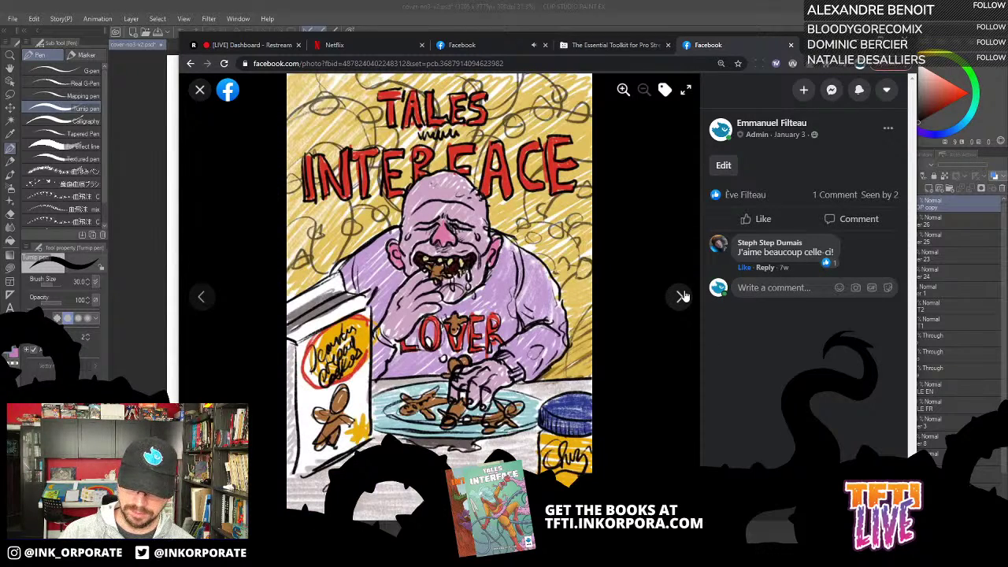
click(681, 296)
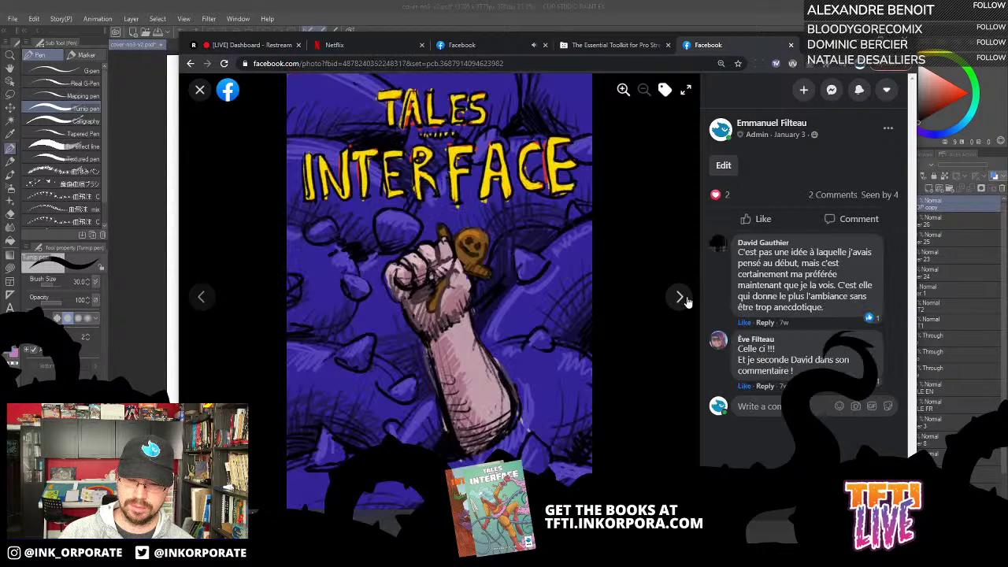
click(682, 297)
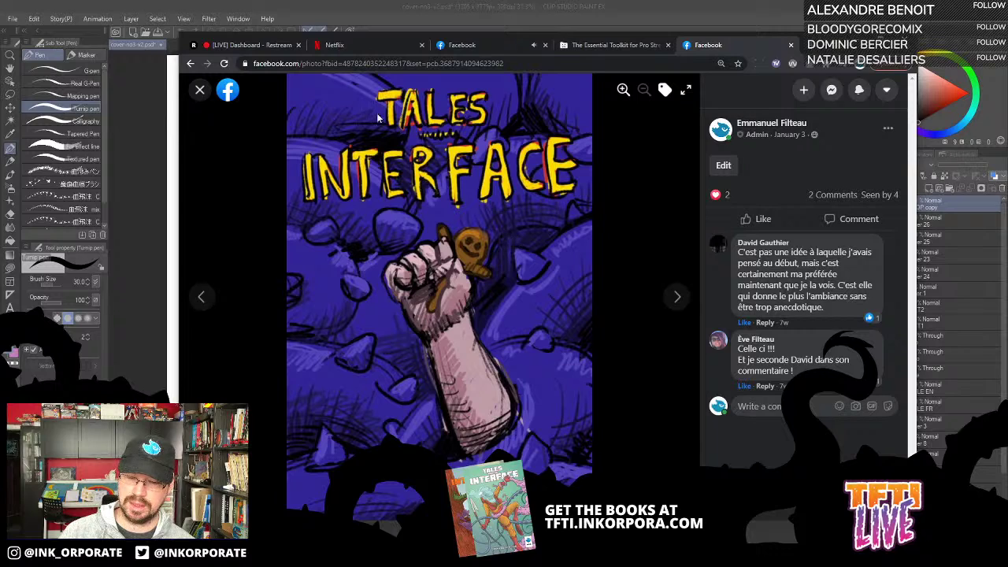
click(679, 297)
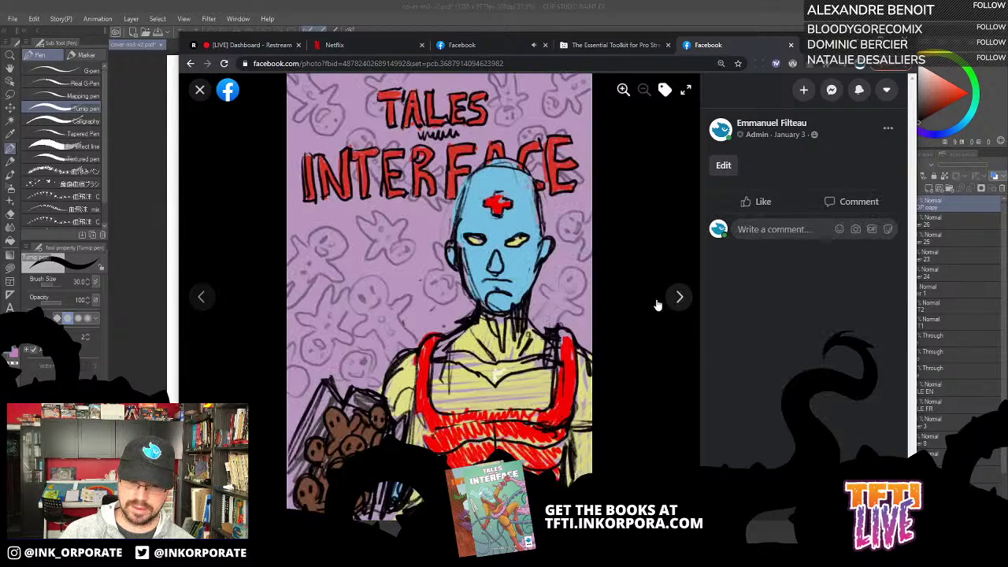
click(200, 296)
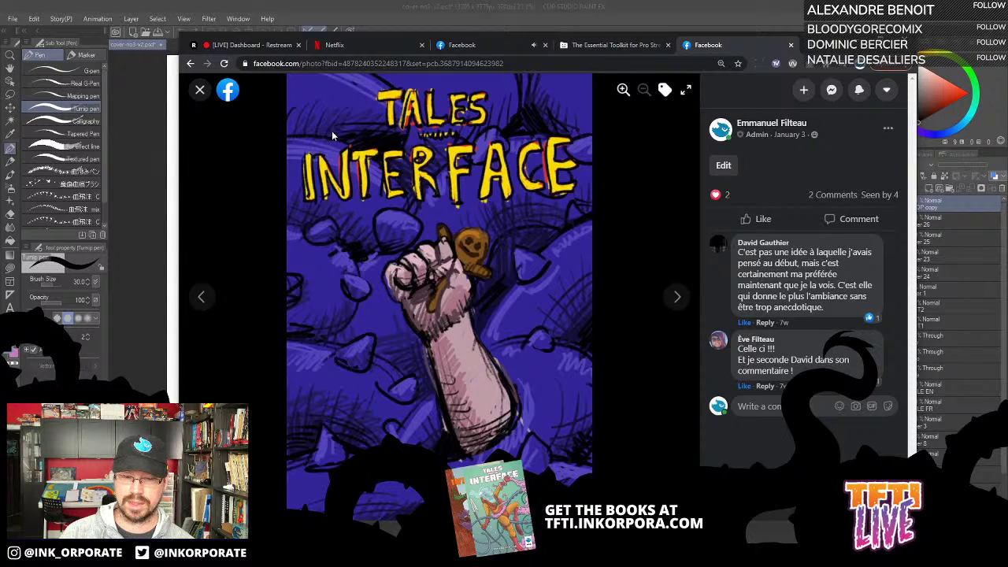
click(206, 300)
click(209, 301)
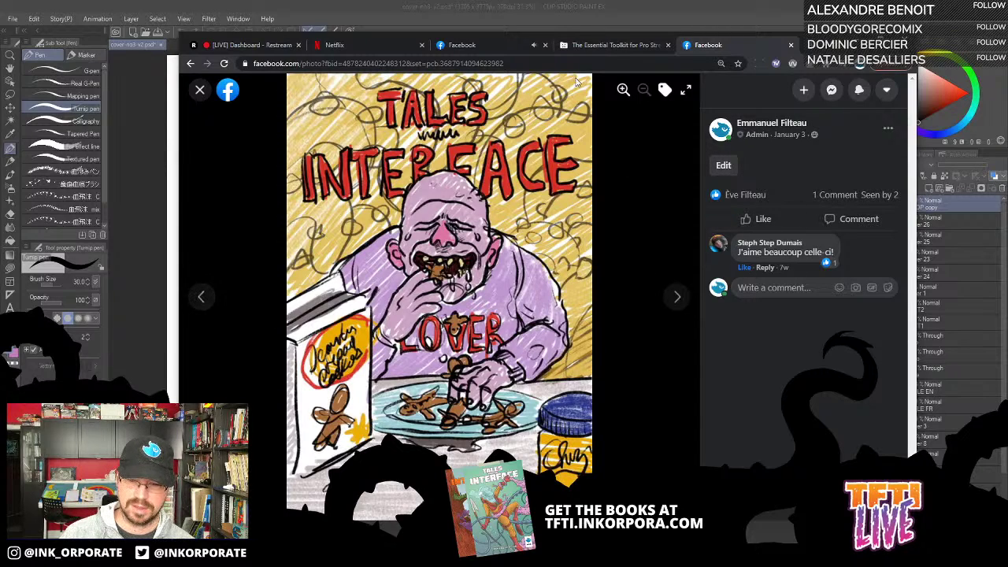
click(199, 297)
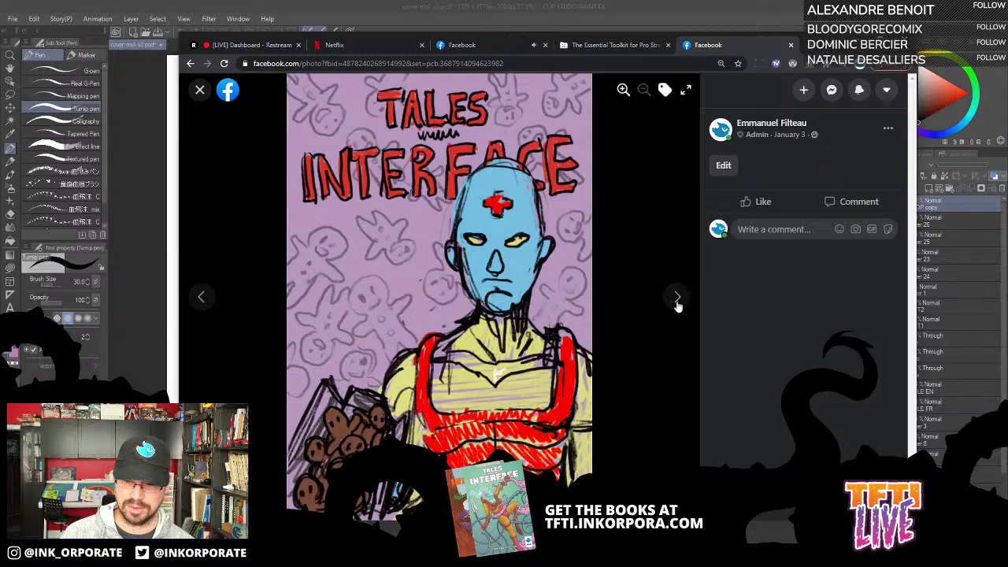
click(675, 298)
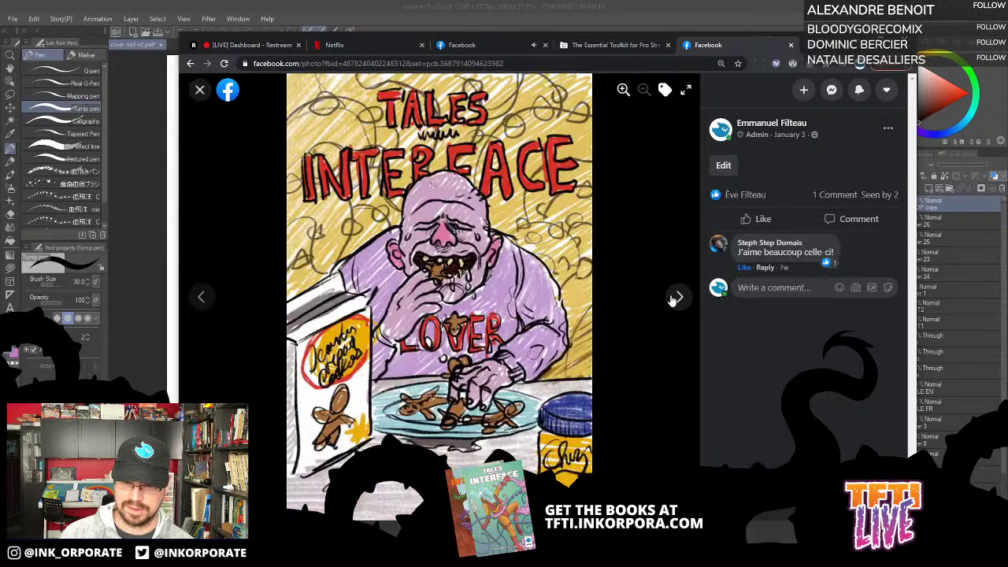
click(675, 298)
click(675, 298)
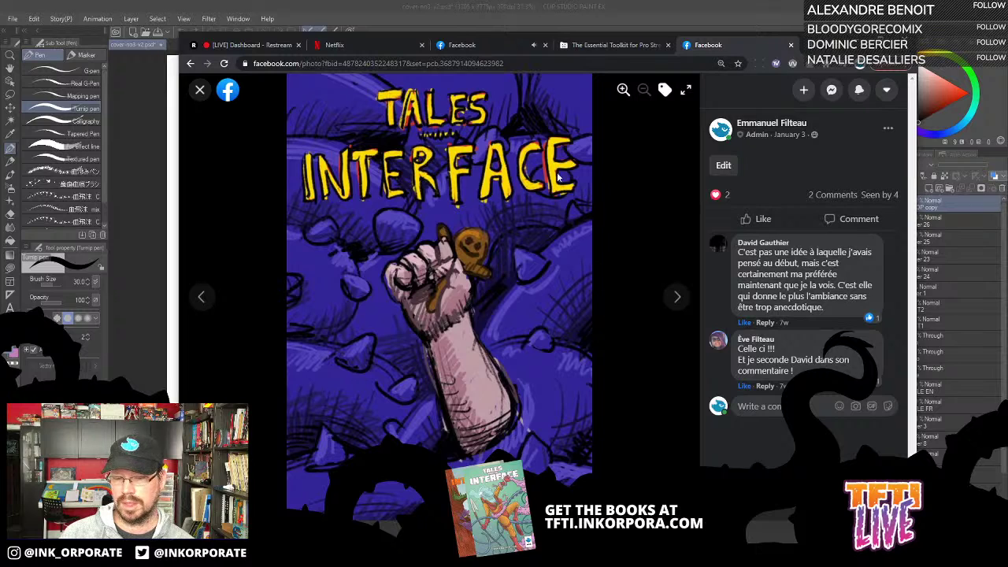
drag(831, 49, 1007, 225)
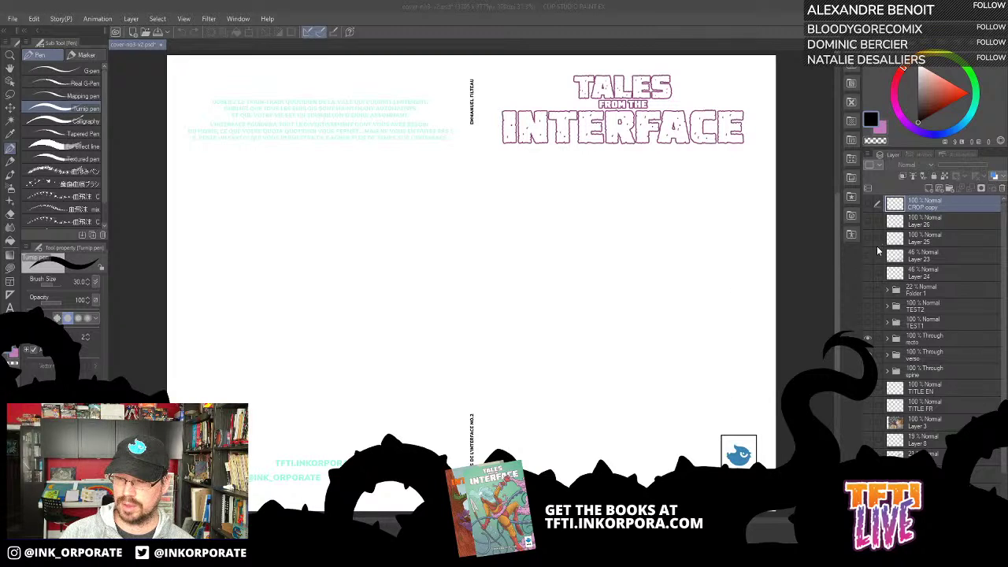
Preview the sketches in the TEST1 folder and Folder 1, raising Folder 1's opacity to 100%, and leave both hidden.
click(866, 325)
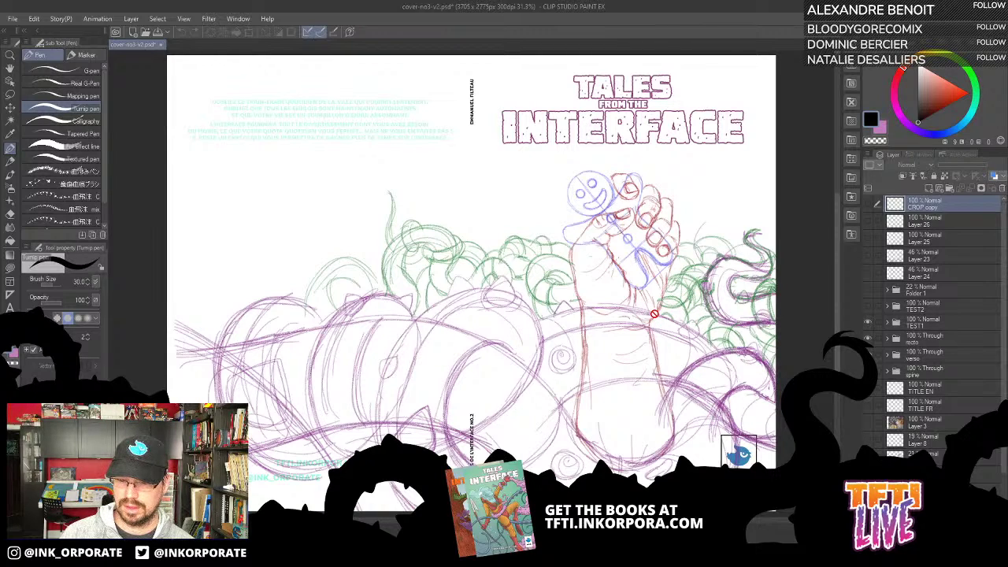
click(868, 323)
click(868, 290)
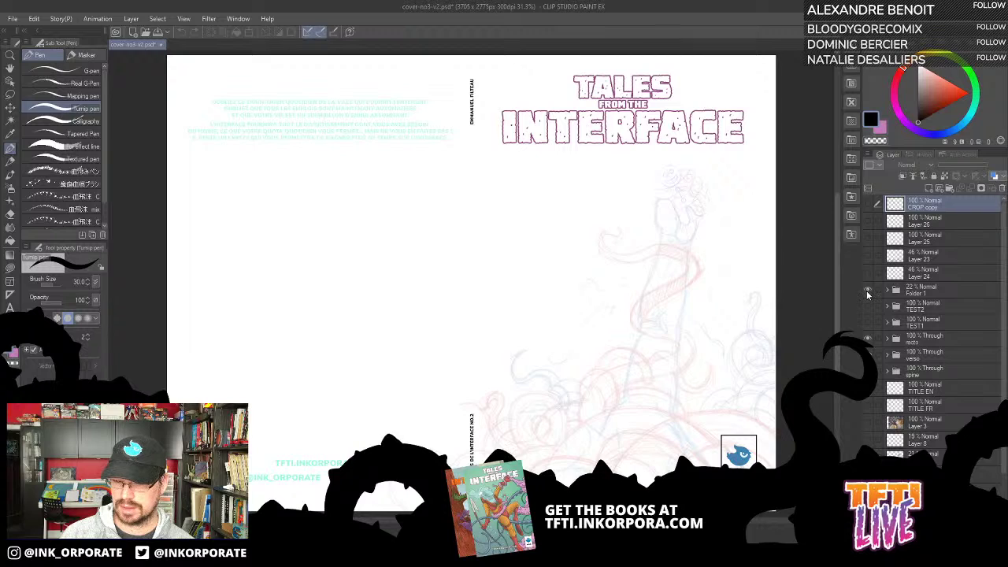
click(960, 288)
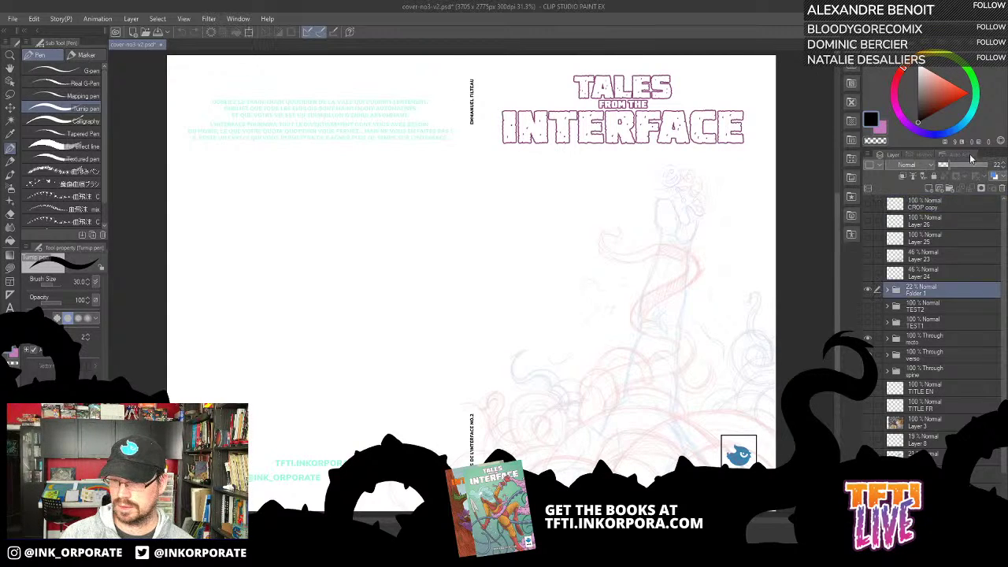
drag(967, 167, 991, 166)
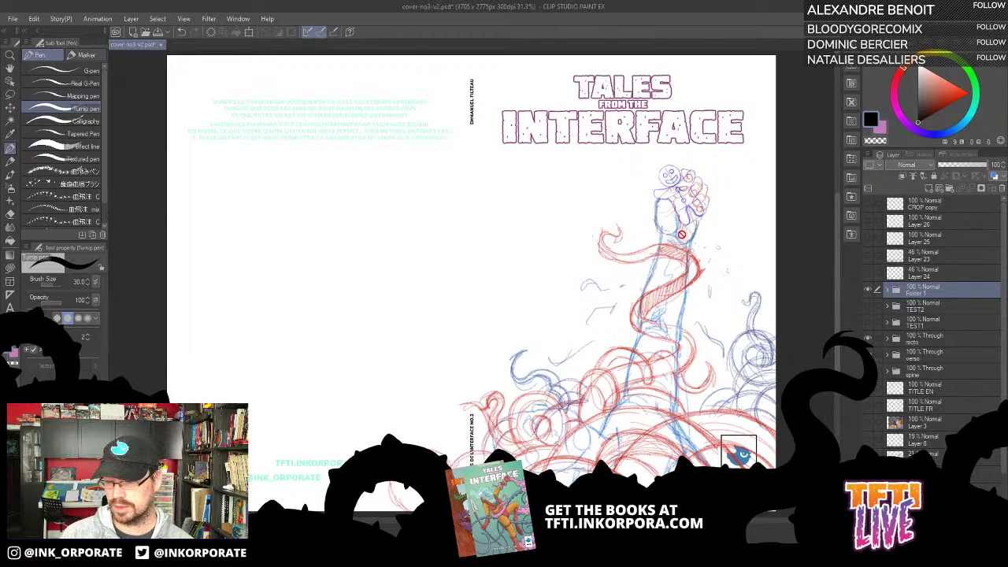
click(869, 289)
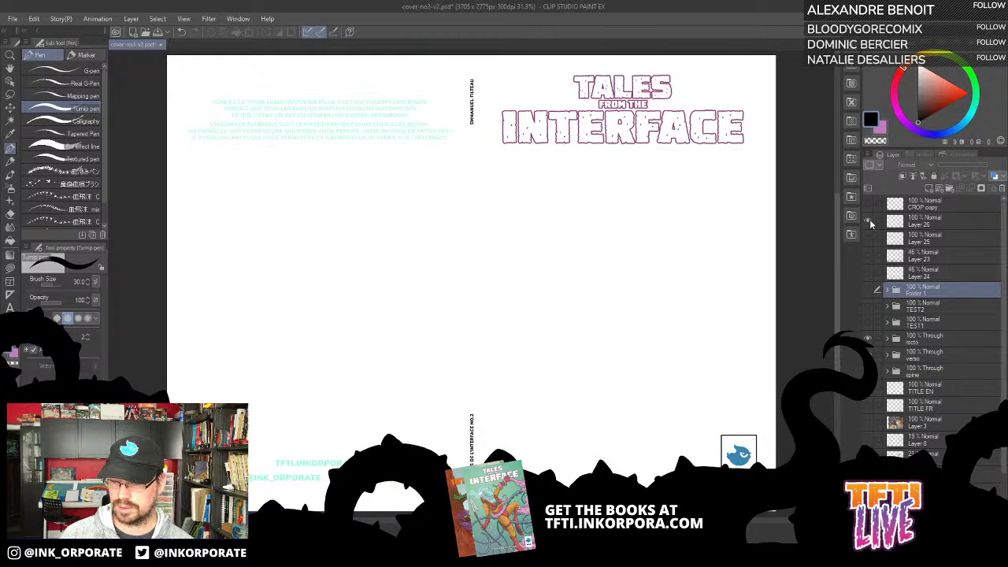
Show Layer 26, Layer 25, Layer 23 and Layer 24 on the cover.
click(869, 221)
click(869, 237)
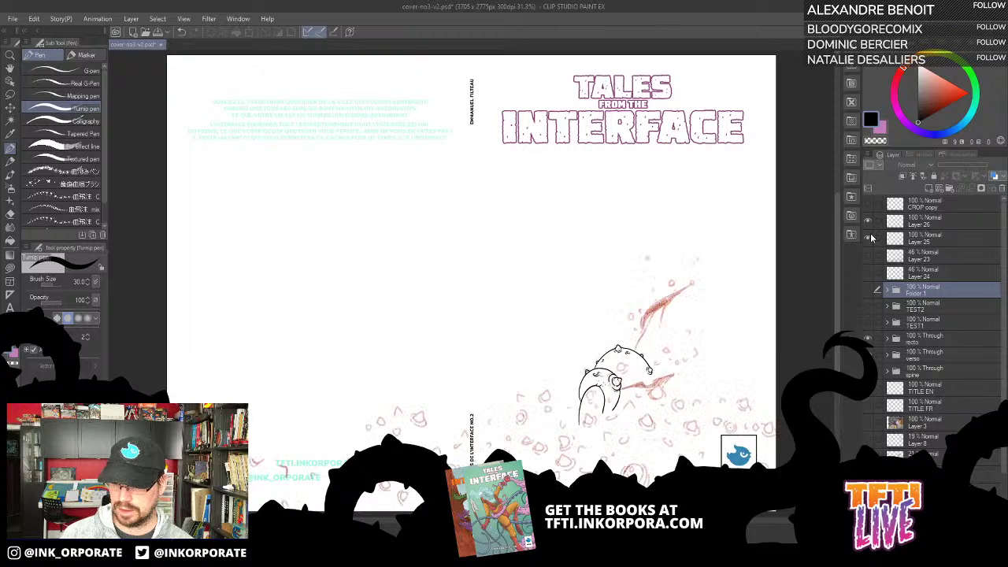
click(869, 255)
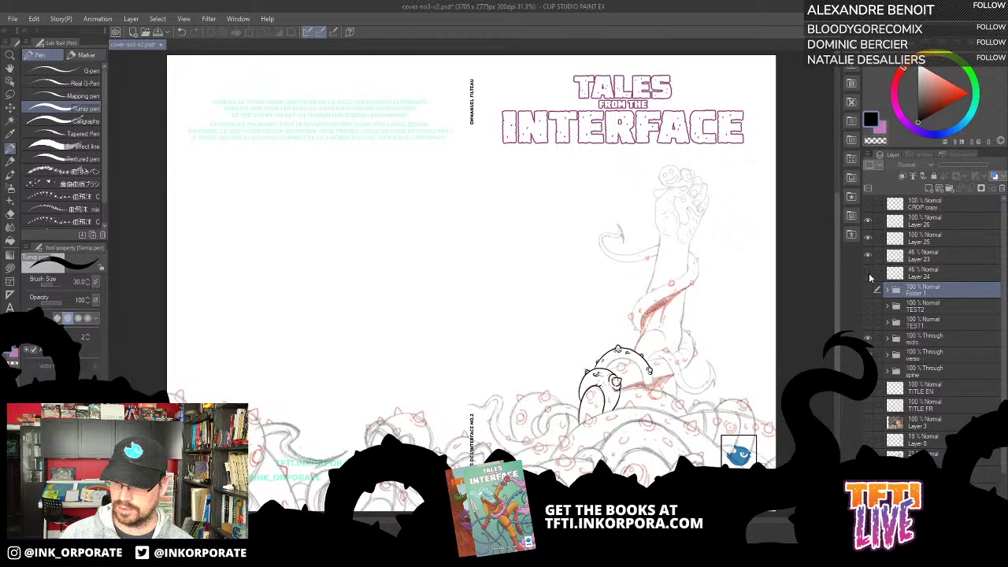
click(869, 273)
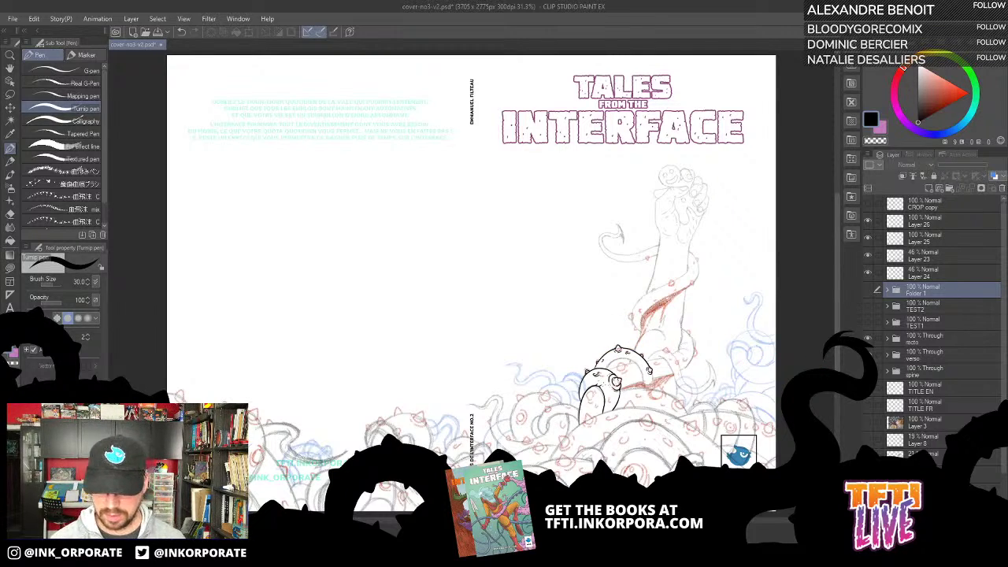
On Layer 26, ink the inner curve of the arching tentacle behind the spiked one, following the pencil sketch.
key(ctrl+plus)
key(ctrl+plus)
key(ctrl+plus)
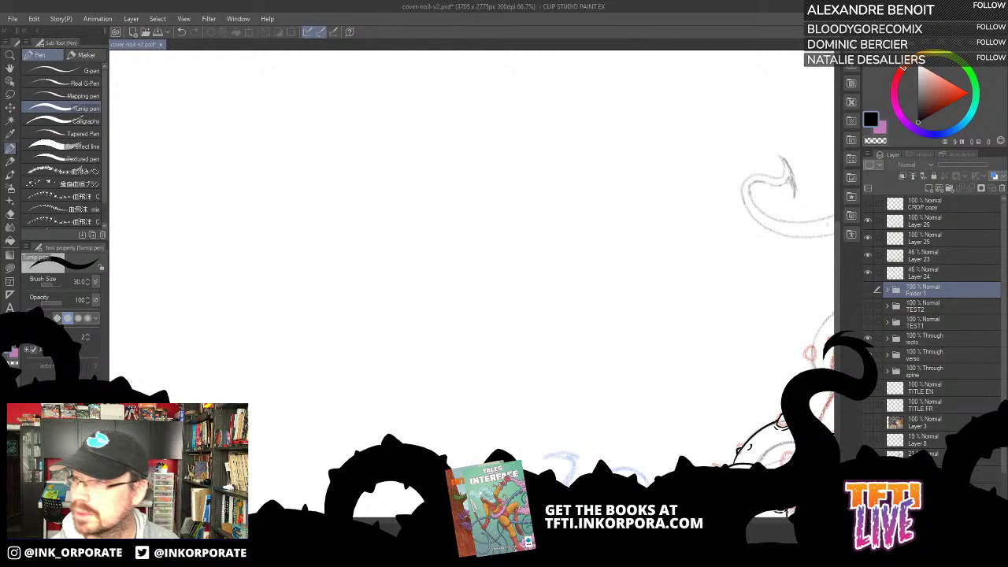
mouse_move(708, 390)
mouse_down()
mouse_move(662, 373)
mouse_move(361, 168)
mouse_up()
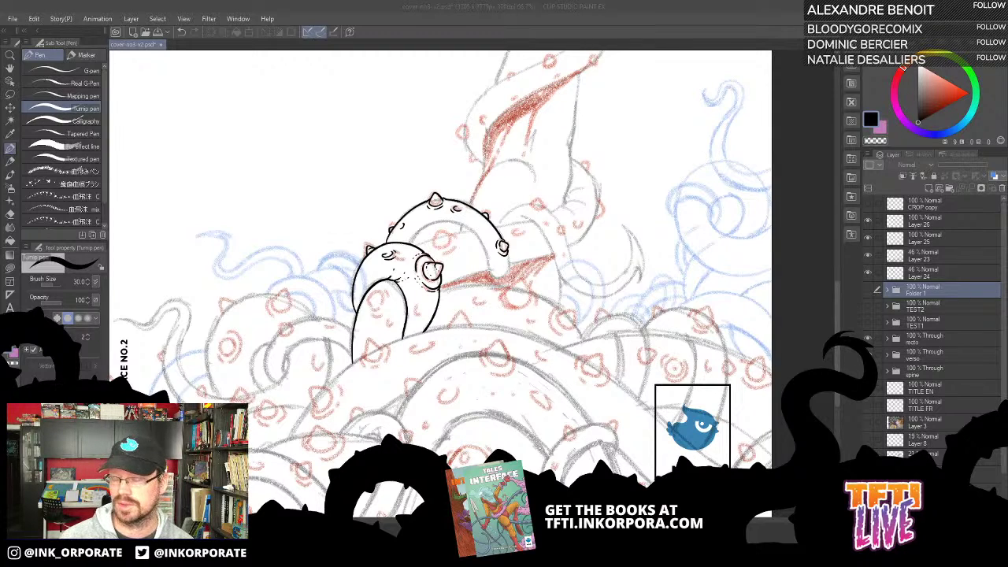
click(545, 28)
key(ctrl+plus)
key(ctrl+plus)
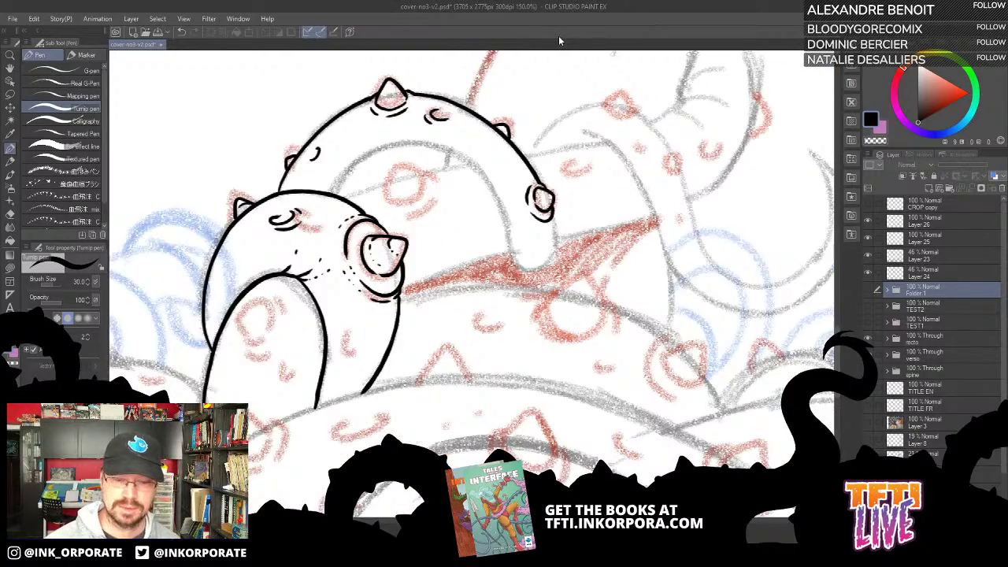
mouse_move(527, 198)
mouse_down()
mouse_move(592, 183)
mouse_move(572, 124)
mouse_move(532, 114)
mouse_up()
drag(375, 191, 486, 207)
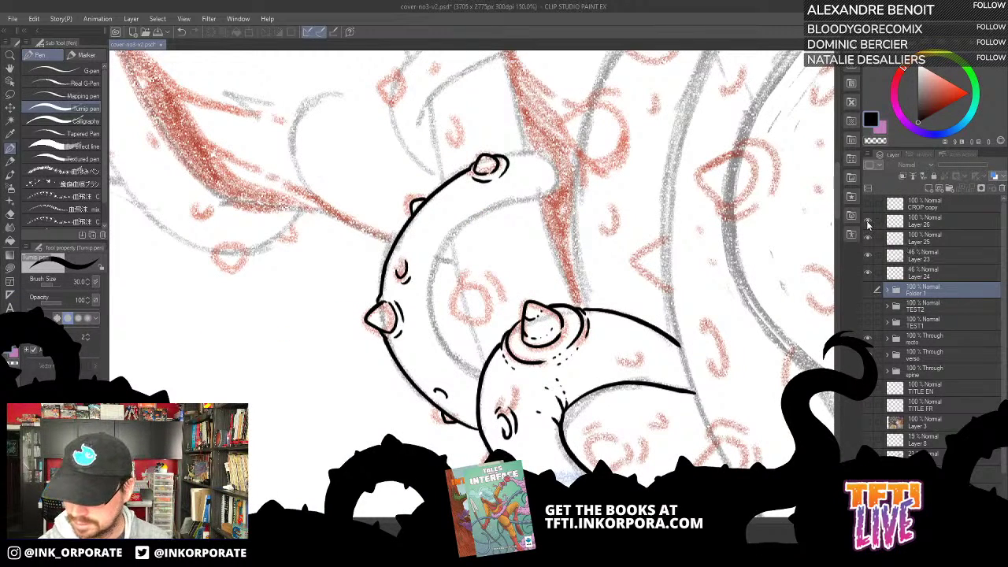
click(917, 222)
click(869, 225)
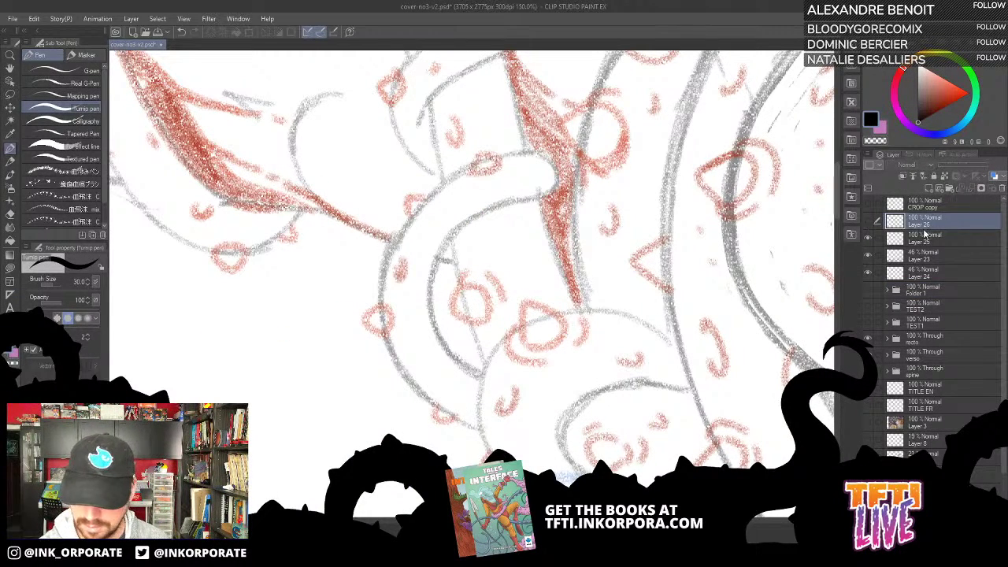
click(869, 225)
drag(498, 256, 538, 206)
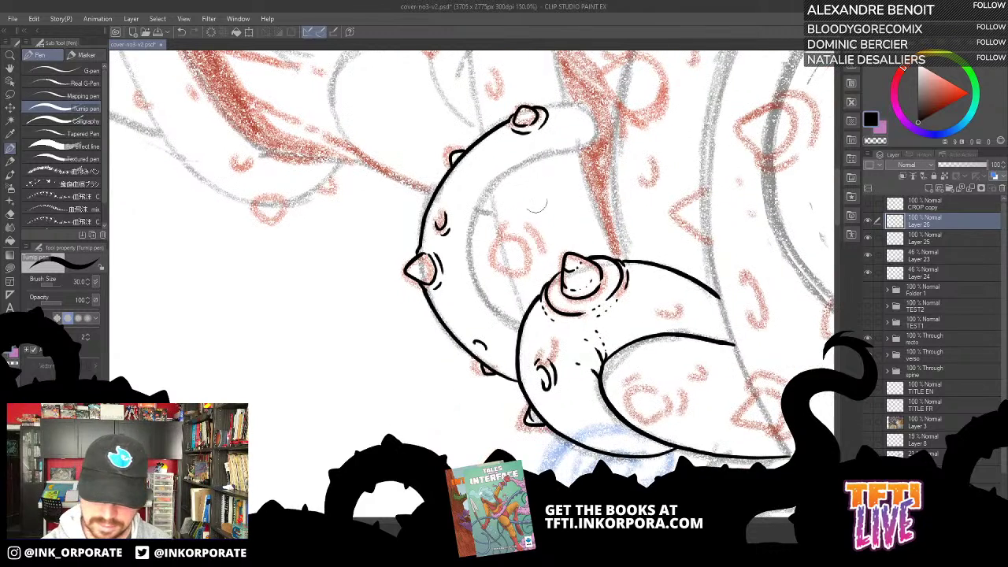
mouse_move(524, 329)
mouse_down()
mouse_move(469, 249)
mouse_move(483, 193)
mouse_move(522, 160)
mouse_move(588, 132)
mouse_up()
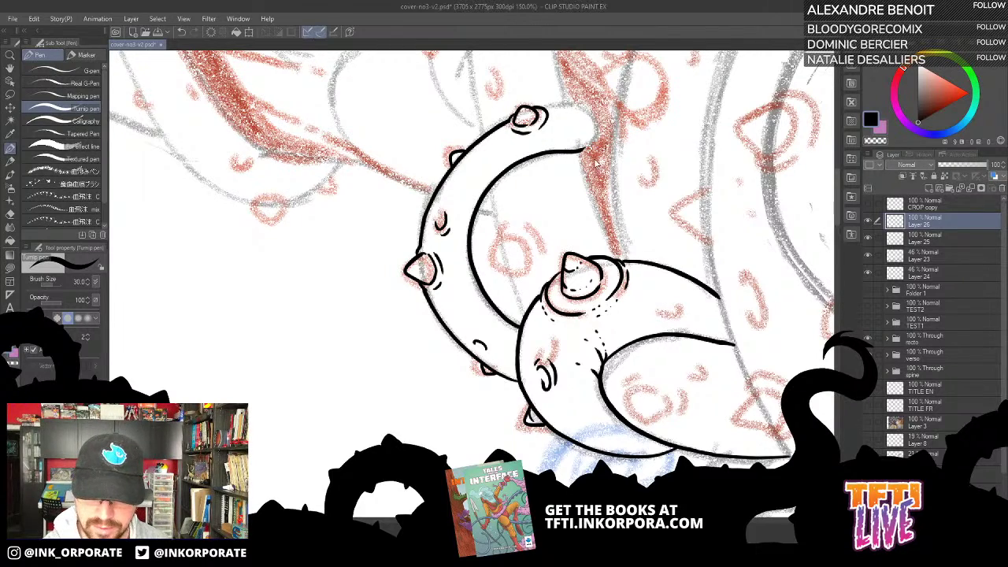
Ink the rounded end of the arching tentacle, joining its inner and outer contours.
mouse_move(568, 104)
mouse_down()
mouse_move(592, 132)
mouse_move(711, 397)
mouse_move(708, 424)
mouse_move(593, 327)
mouse_move(575, 276)
mouse_up()
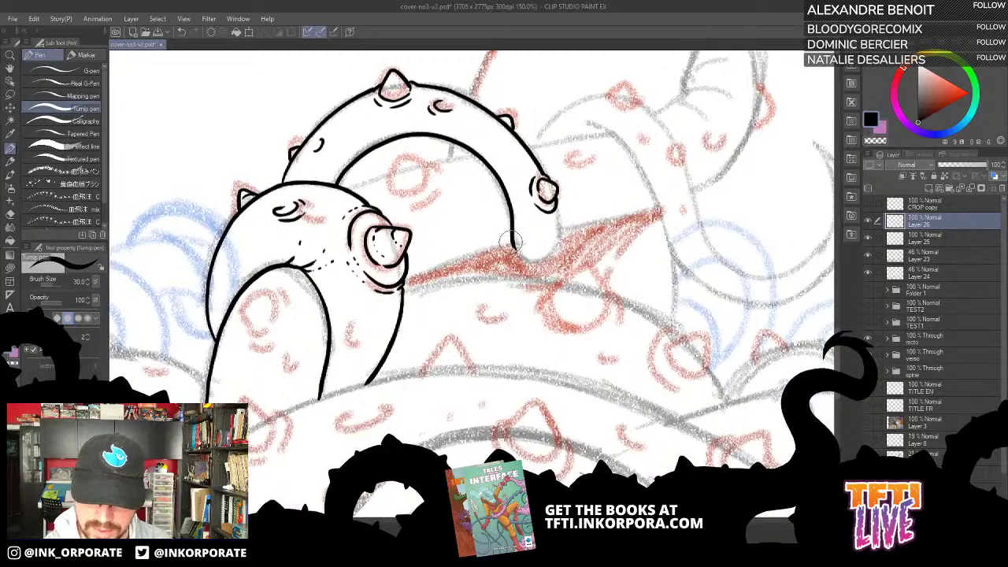
mouse_move(512, 239)
mouse_down()
mouse_move(515, 244)
mouse_move(535, 256)
mouse_move(557, 224)
mouse_up()
key(ctrl+z)
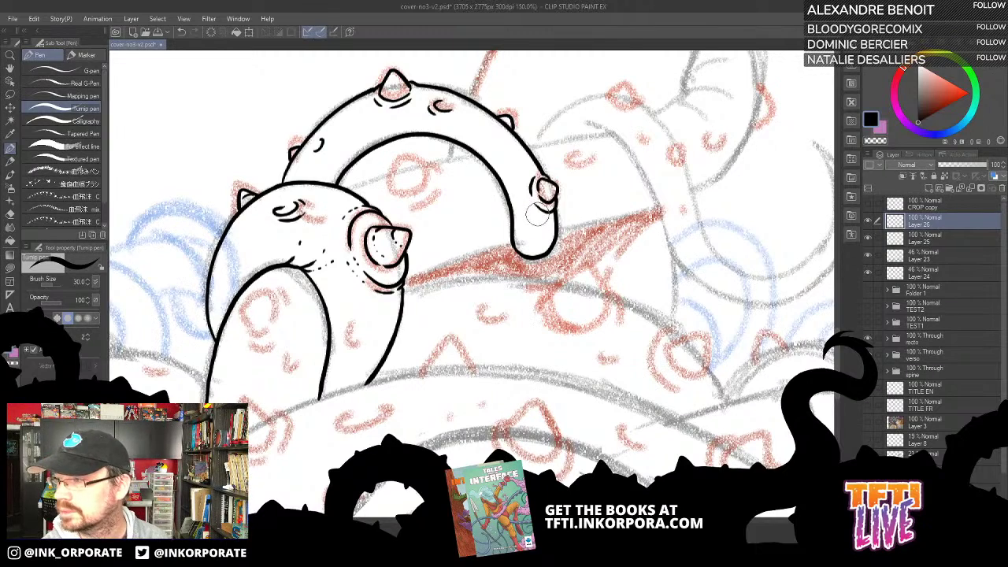
Ink small curved crease marks along the arching tentacle's surface and inside its rounded end.
drag(532, 196, 555, 209)
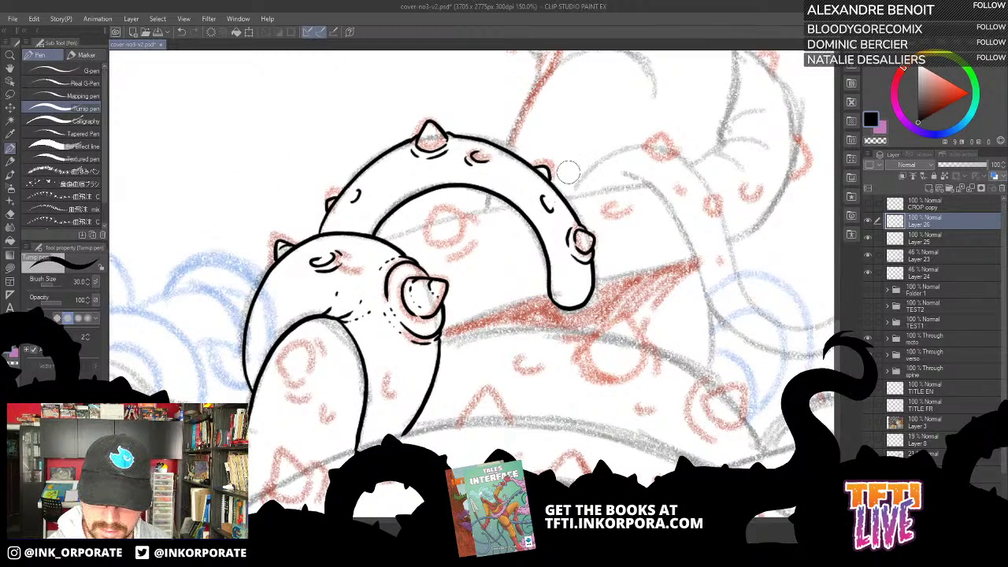
drag(575, 273, 567, 295)
drag(531, 225, 626, 255)
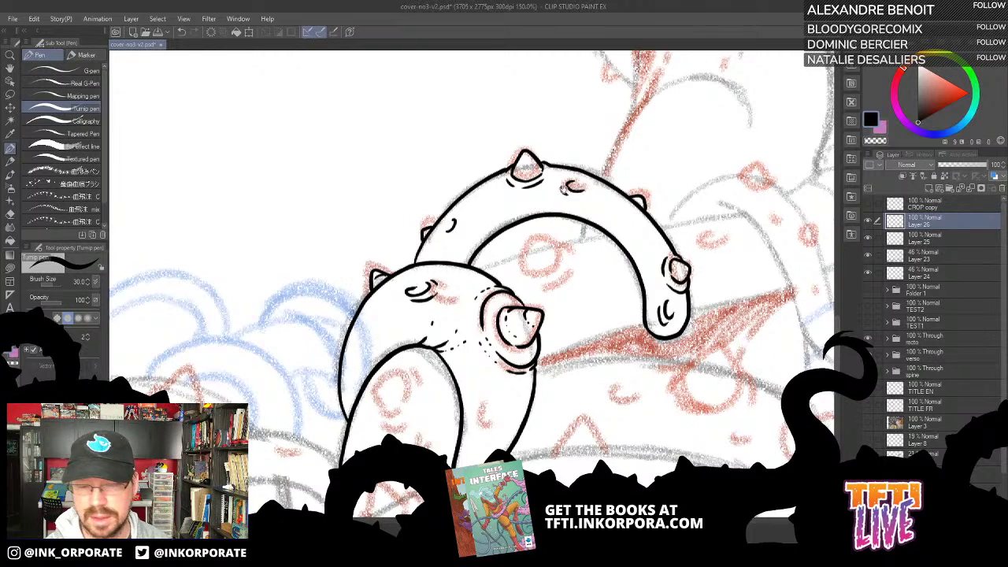
drag(563, 189, 599, 186)
drag(521, 201, 532, 203)
Ink creases near the front tentacle's outer edge, plus a ringed round bump and a small nub on its lower section.
drag(527, 246, 594, 174)
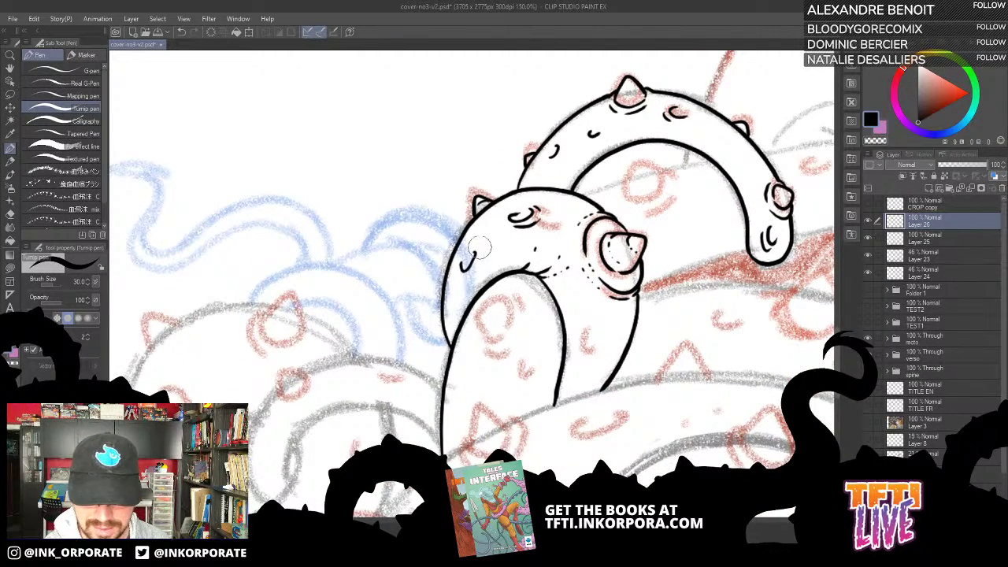
drag(617, 199, 621, 123)
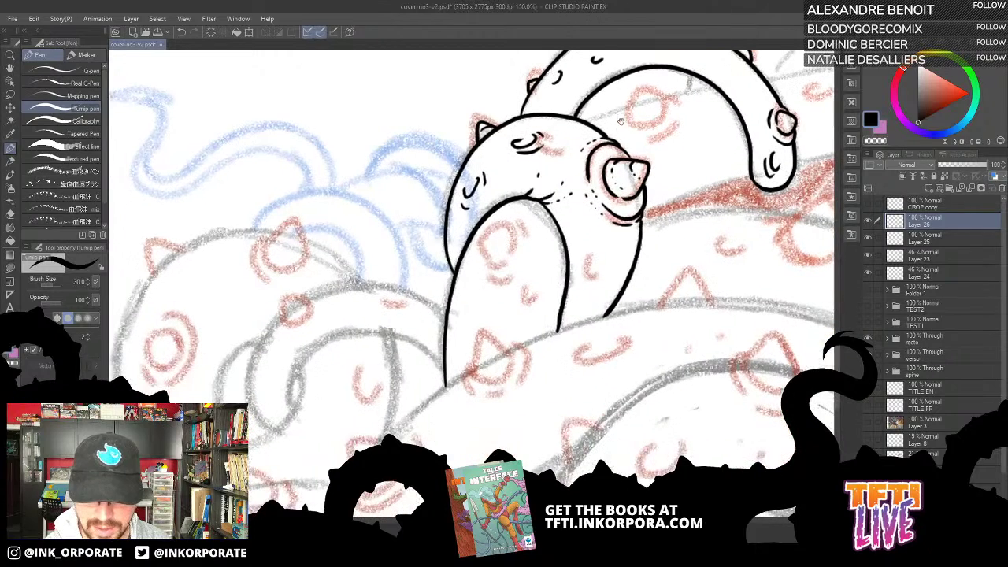
mouse_move(501, 223)
mouse_down()
mouse_move(482, 256)
mouse_move(499, 266)
mouse_move(520, 240)
mouse_move(502, 227)
mouse_move(505, 282)
mouse_move(498, 278)
mouse_move(523, 262)
mouse_move(524, 237)
mouse_move(497, 256)
mouse_move(504, 242)
mouse_move(493, 244)
mouse_move(558, 195)
mouse_up()
key(ctrl+z)
click(493, 244)
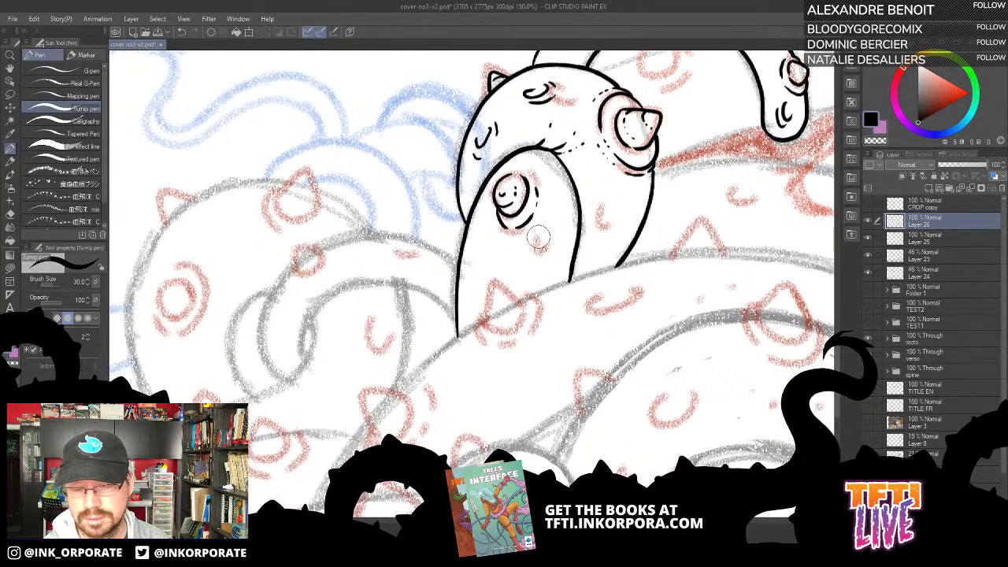
mouse_move(538, 239)
mouse_down()
mouse_move(544, 250)
mouse_move(556, 184)
mouse_up()
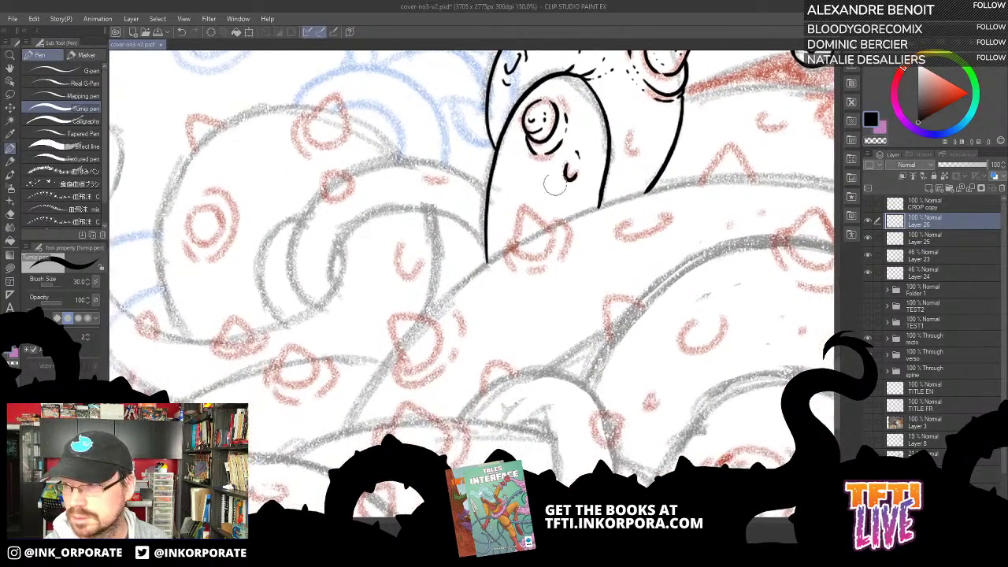
Ink the lowest spike on the large tentacle's outer edge, with curved crease rings around its base.
drag(586, 151, 602, 119)
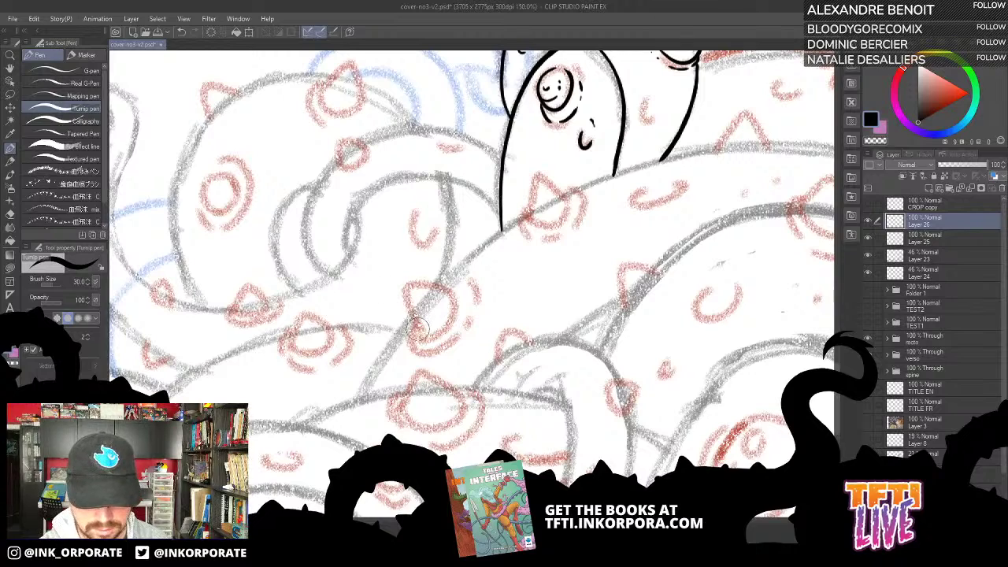
mouse_move(420, 333)
mouse_down()
mouse_move(407, 293)
mouse_move(425, 280)
mouse_move(455, 303)
mouse_move(446, 328)
mouse_move(430, 331)
mouse_up()
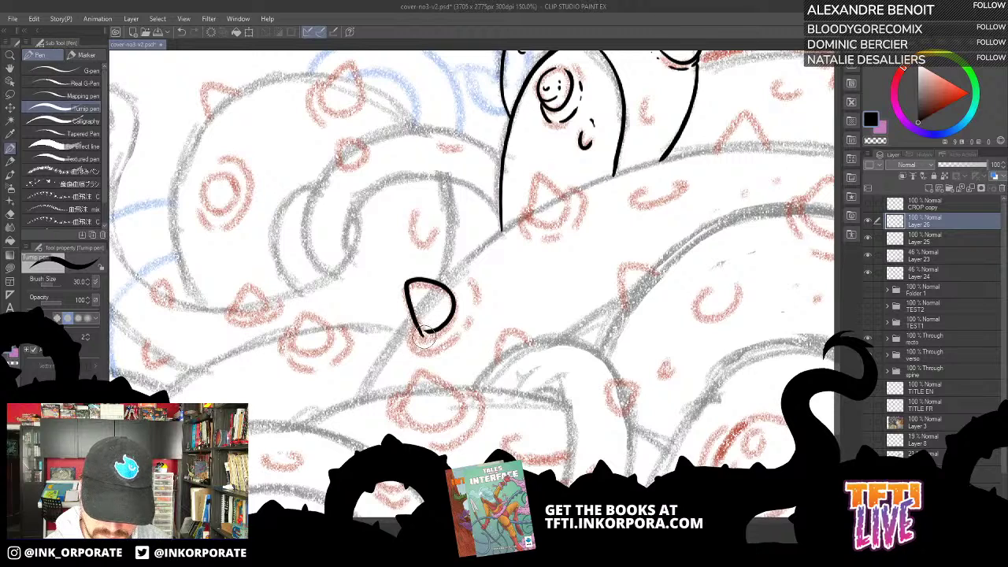
key(ctrl+z)
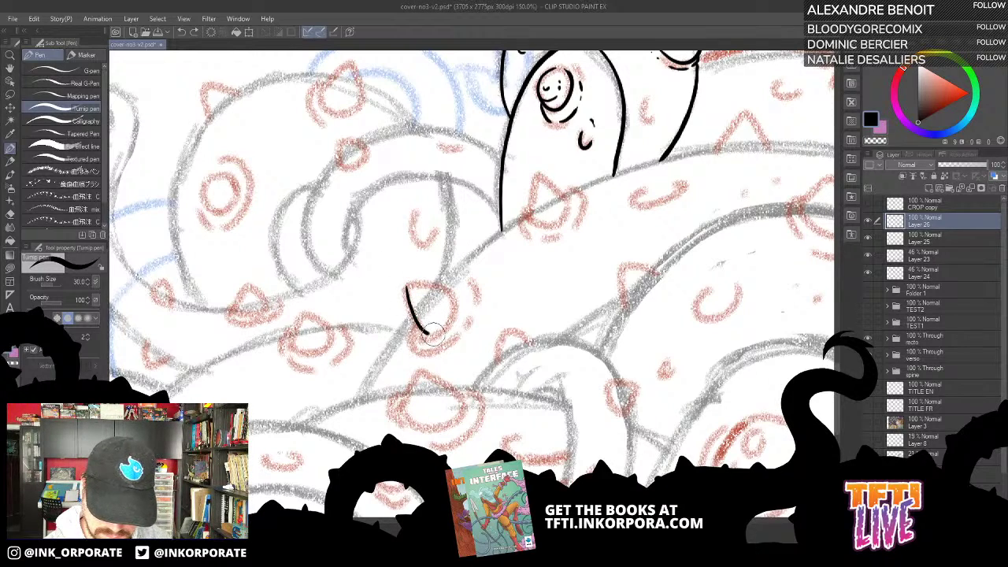
mouse_move(429, 334)
mouse_down()
mouse_move(464, 309)
mouse_move(451, 285)
mouse_move(407, 288)
mouse_up()
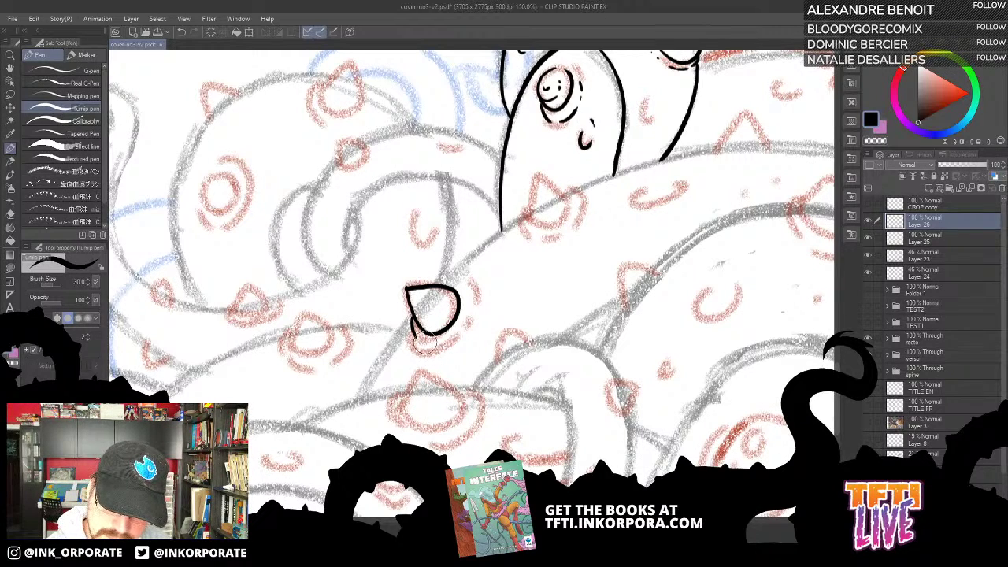
mouse_move(423, 344)
mouse_down()
mouse_move(451, 347)
mouse_move(475, 323)
mouse_move(461, 284)
mouse_move(480, 292)
mouse_up()
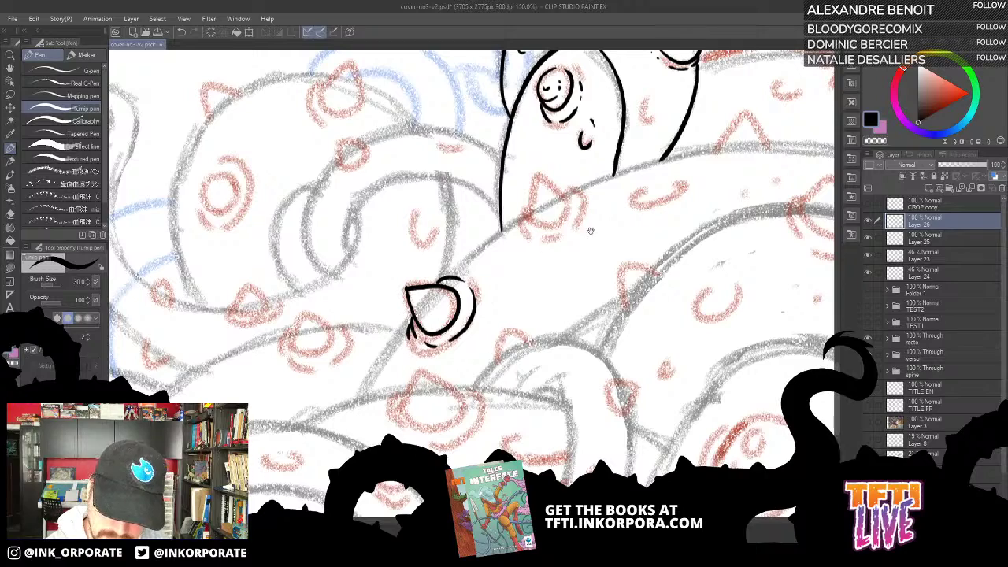
Ink the next spike along the large tentacle's edge, beside the front tentacle's base, with short creases around it.
drag(412, 319, 357, 356)
key(minus)
key(minus)
key(minus)
key(minus)
key(minus)
key(minus)
key(minus)
key(minus)
key(minus)
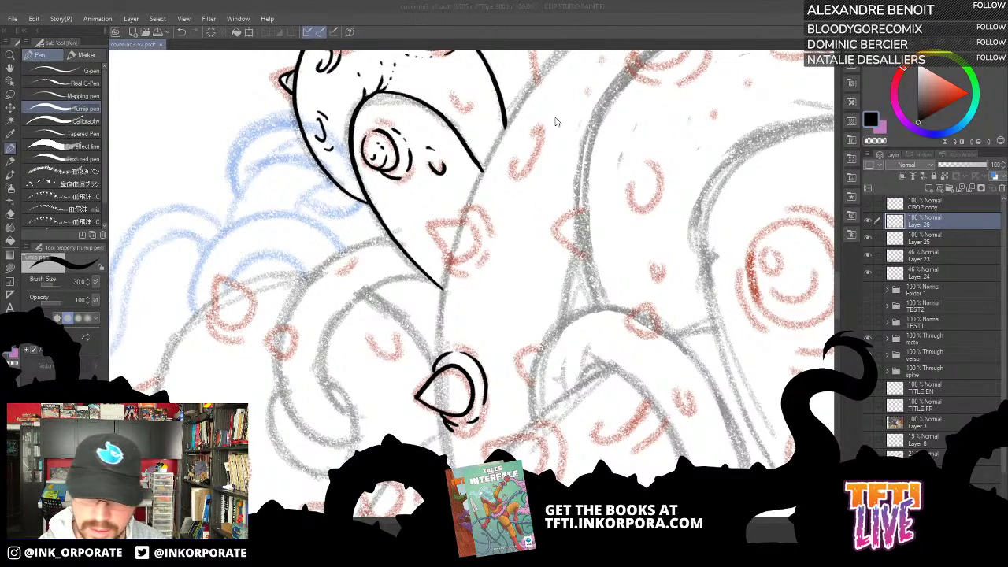
drag(476, 237, 523, 169)
key(ctrl+z)
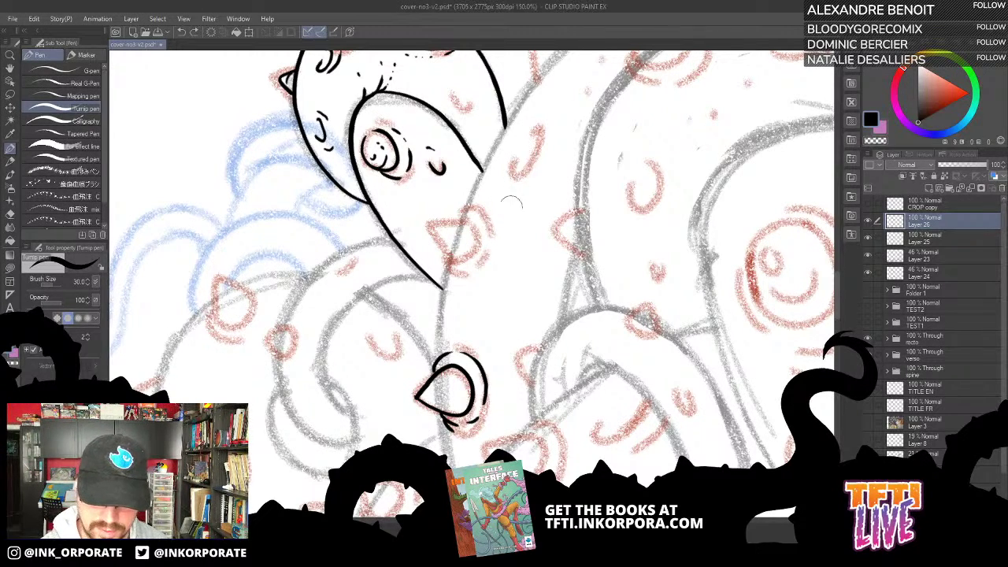
mouse_move(520, 224)
mouse_down()
mouse_move(531, 180)
mouse_move(554, 197)
mouse_up()
drag(488, 253, 499, 310)
mouse_move(480, 236)
mouse_down()
mouse_move(494, 270)
mouse_move(521, 252)
mouse_move(513, 232)
mouse_move(478, 228)
mouse_move(495, 254)
mouse_move(479, 303)
mouse_move(487, 258)
mouse_move(483, 269)
mouse_move(524, 220)
mouse_move(505, 232)
mouse_move(533, 231)
mouse_up()
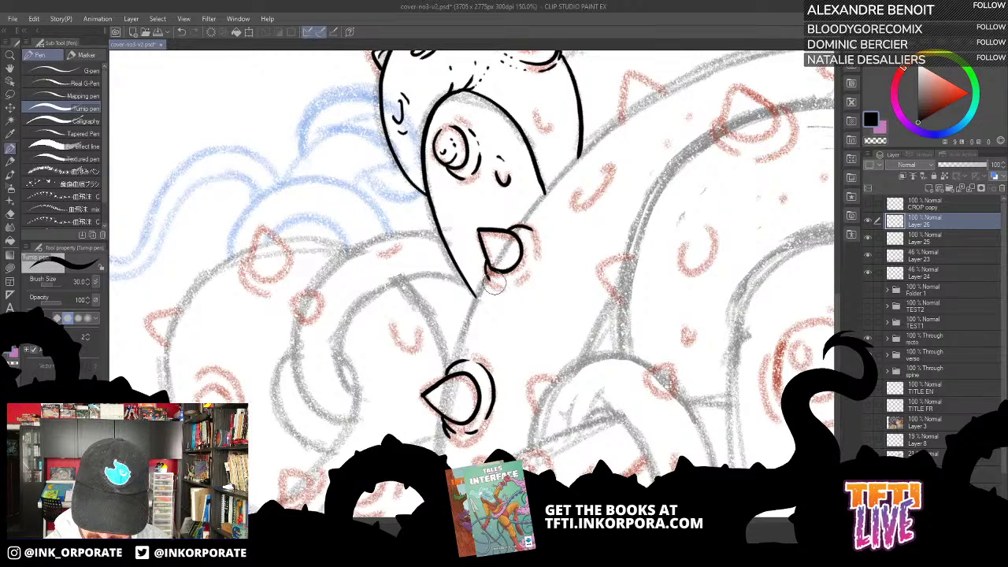
drag(482, 263, 502, 287)
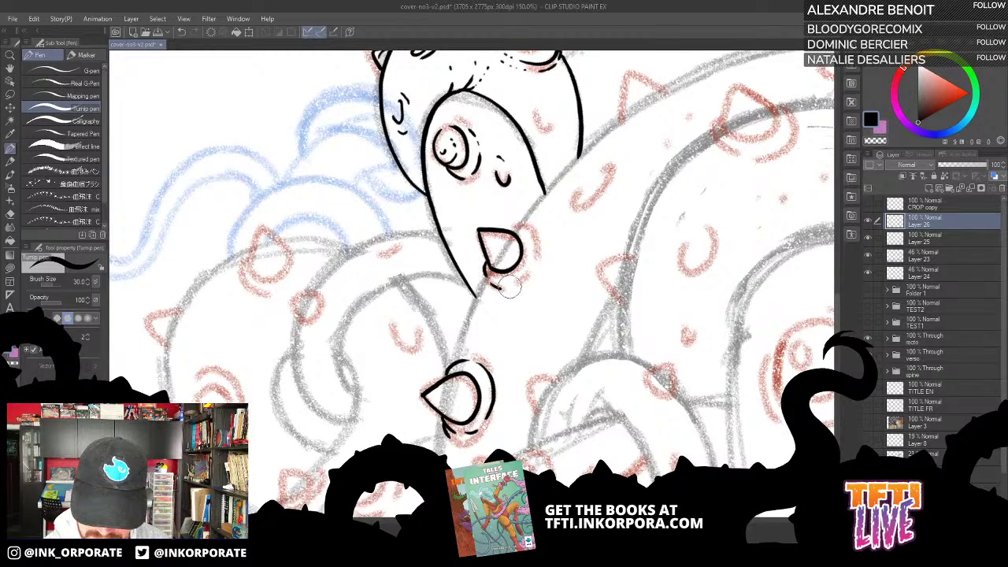
drag(533, 233, 510, 228)
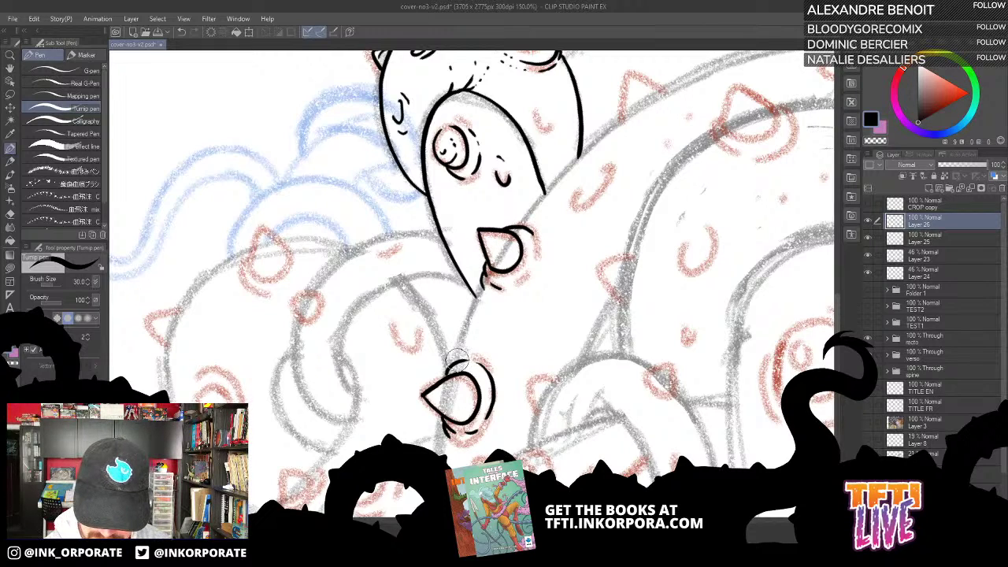
Ink the large tentacle's contour between its two inked spikes, redoing the line once.
drag(459, 364, 482, 272)
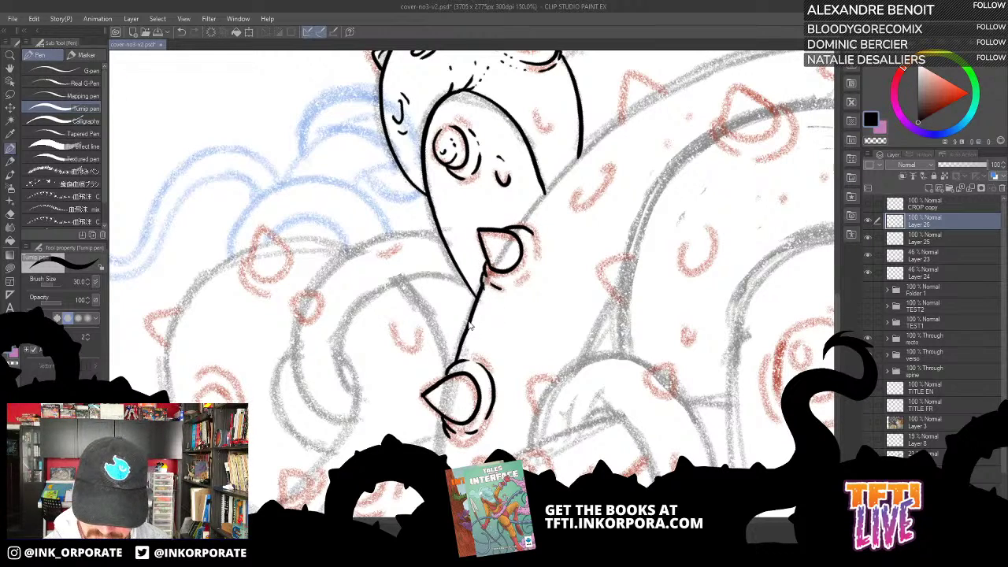
key(ctrl+z)
drag(457, 370, 477, 274)
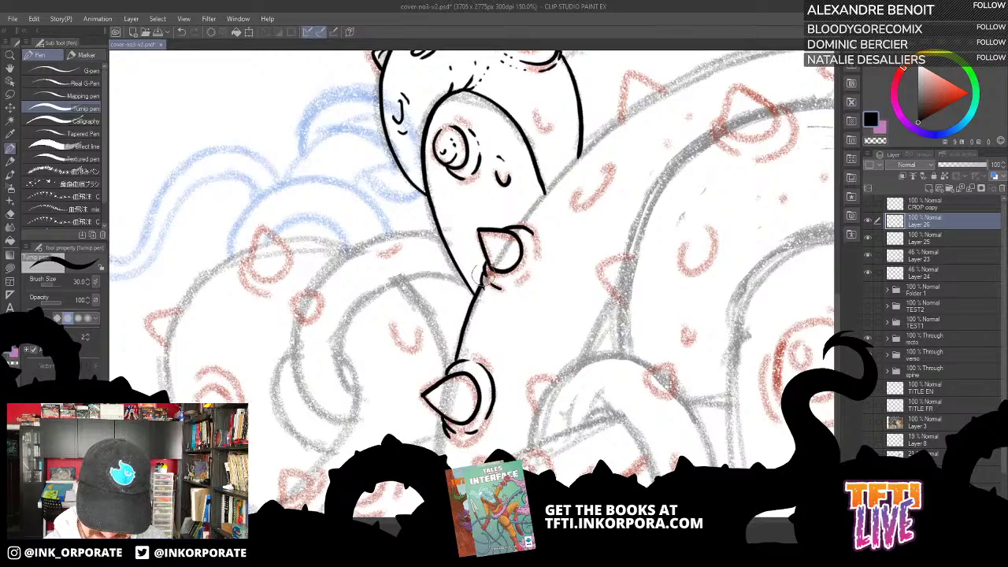
Ink the large tentacle's long upper contour from behind the front tentacle to the next sketched spike.
key(minus)
key(minus)
drag(553, 196, 425, 315)
key(minus)
key(minus)
key(minus)
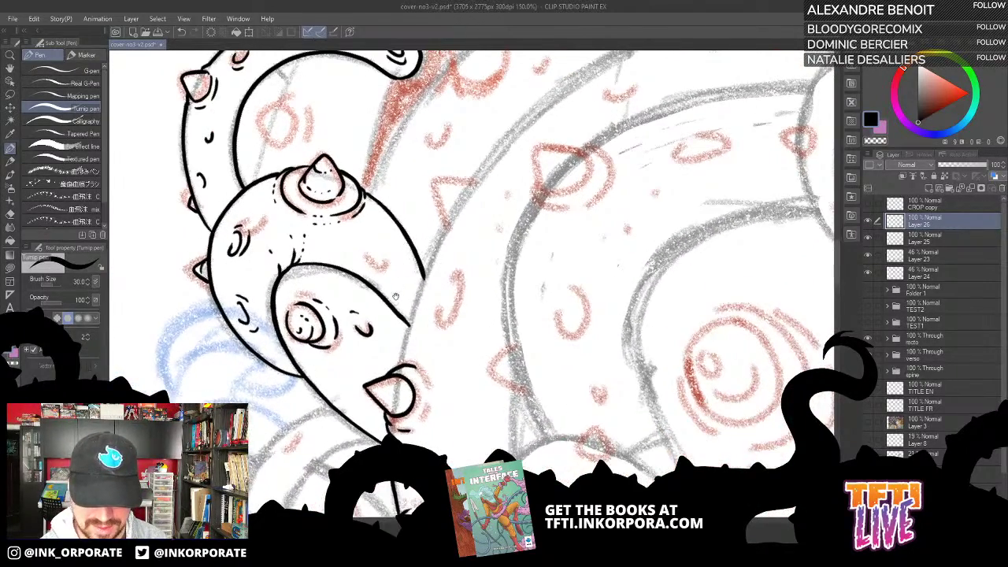
drag(427, 178, 386, 263)
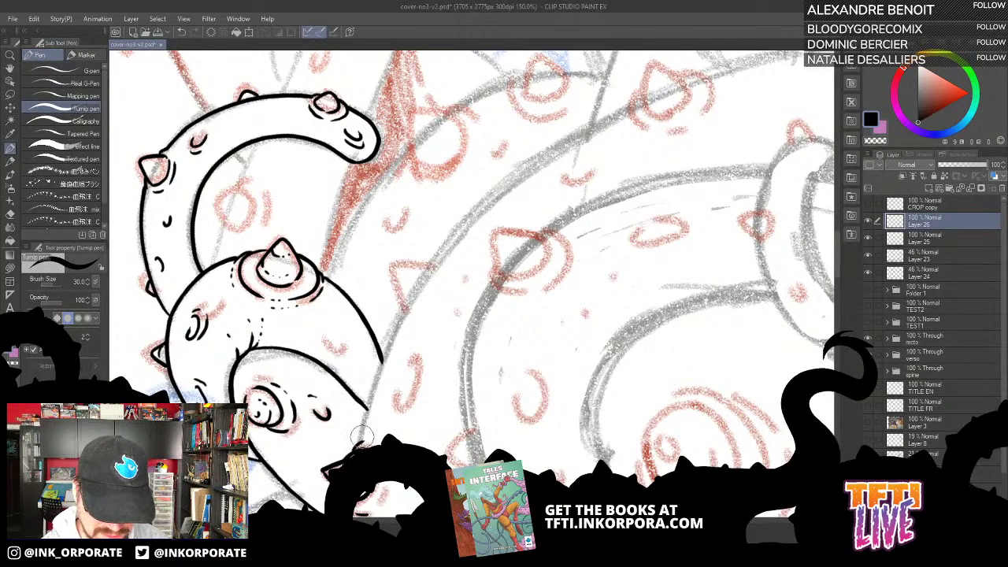
mouse_move(356, 446)
mouse_down()
mouse_move(398, 317)
mouse_move(438, 247)
mouse_move(517, 168)
mouse_move(640, 101)
mouse_up()
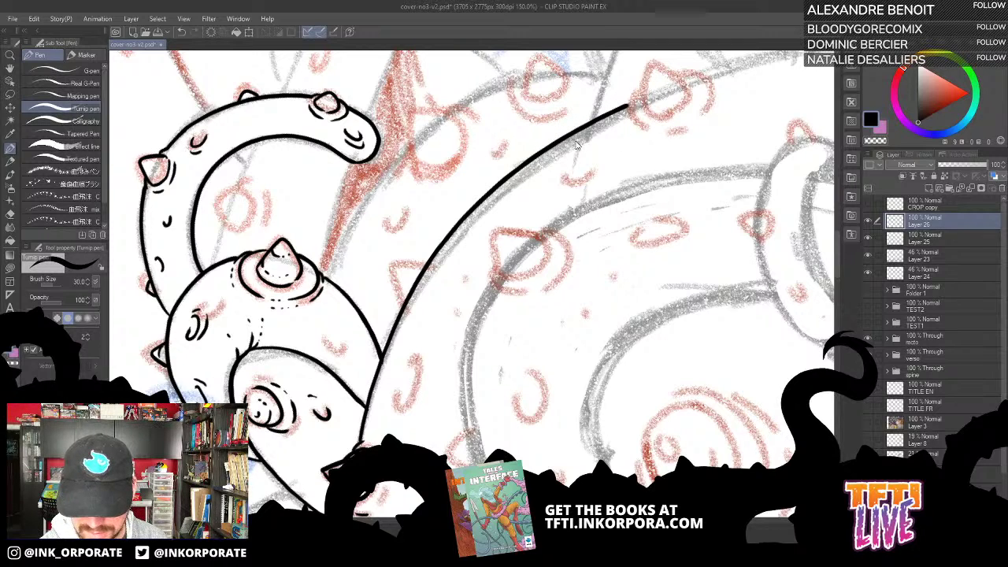
key(ctrl+z)
mouse_move(358, 440)
mouse_down()
mouse_move(408, 320)
mouse_move(473, 213)
mouse_move(536, 161)
mouse_move(636, 108)
mouse_move(482, 216)
mouse_up()
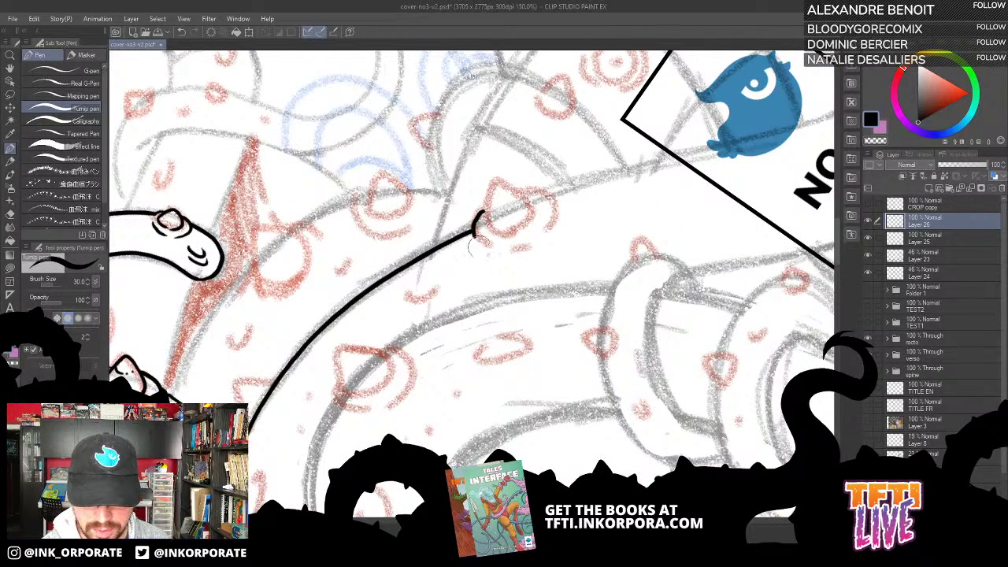
Ink the spike at the end of the long contour with creases around its base, plus a curved bump mark below it.
mouse_move(485, 211)
mouse_down()
mouse_move(491, 247)
mouse_move(508, 226)
mouse_move(476, 191)
mouse_move(493, 229)
mouse_move(500, 179)
mouse_move(535, 204)
mouse_move(512, 235)
mouse_move(489, 229)
mouse_move(499, 235)
mouse_move(546, 206)
mouse_move(476, 222)
mouse_move(479, 246)
mouse_up()
mouse_move(539, 196)
mouse_down()
mouse_move(549, 222)
mouse_move(528, 238)
mouse_move(540, 235)
mouse_up()
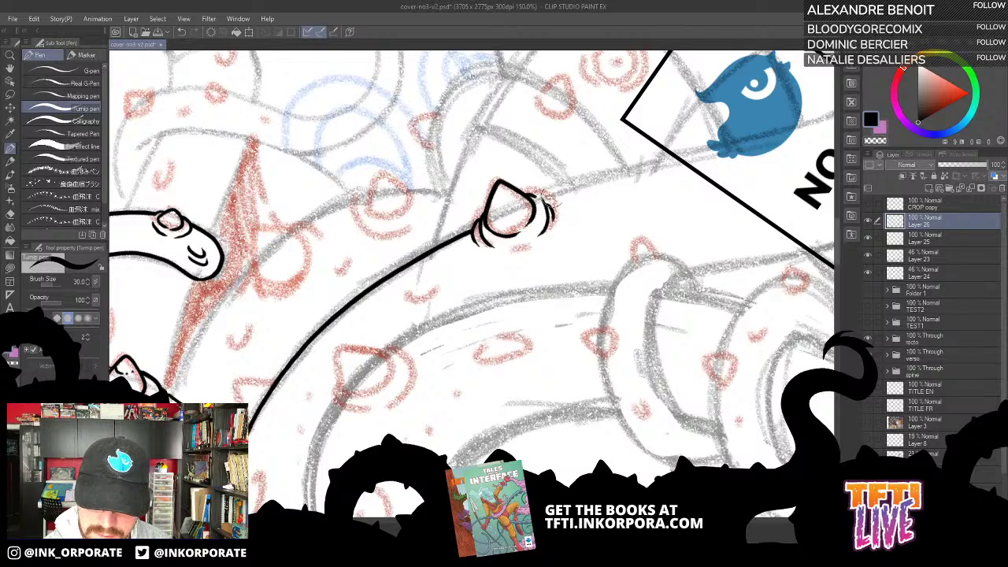
drag(535, 196, 553, 200)
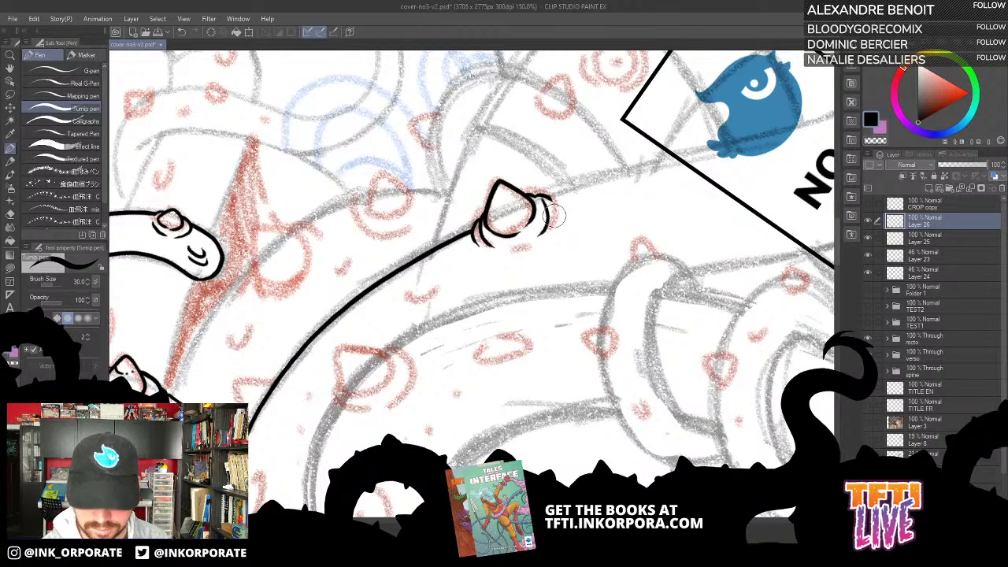
drag(509, 249, 534, 247)
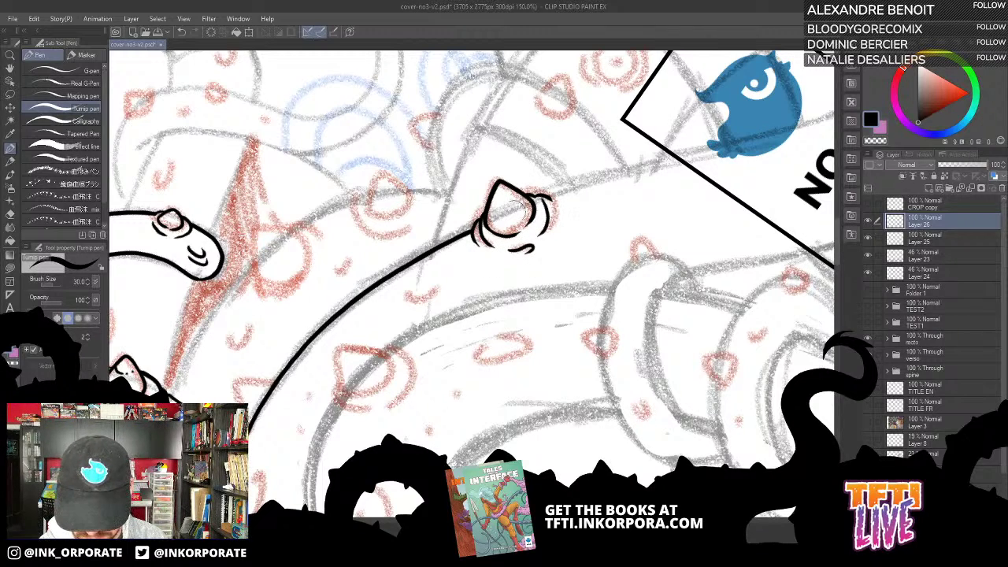
mouse_move(413, 290)
mouse_down()
mouse_move(410, 300)
mouse_move(450, 285)
mouse_move(448, 297)
mouse_up()
Try to continue the large tentacle's upper contour from the spike toward the NO.3 box.
drag(576, 193, 499, 225)
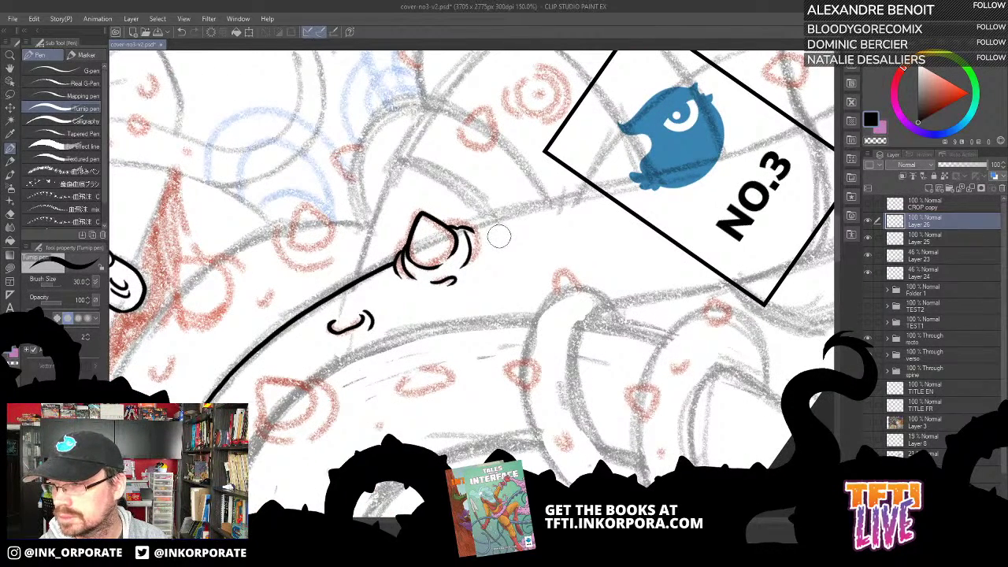
key(minus)
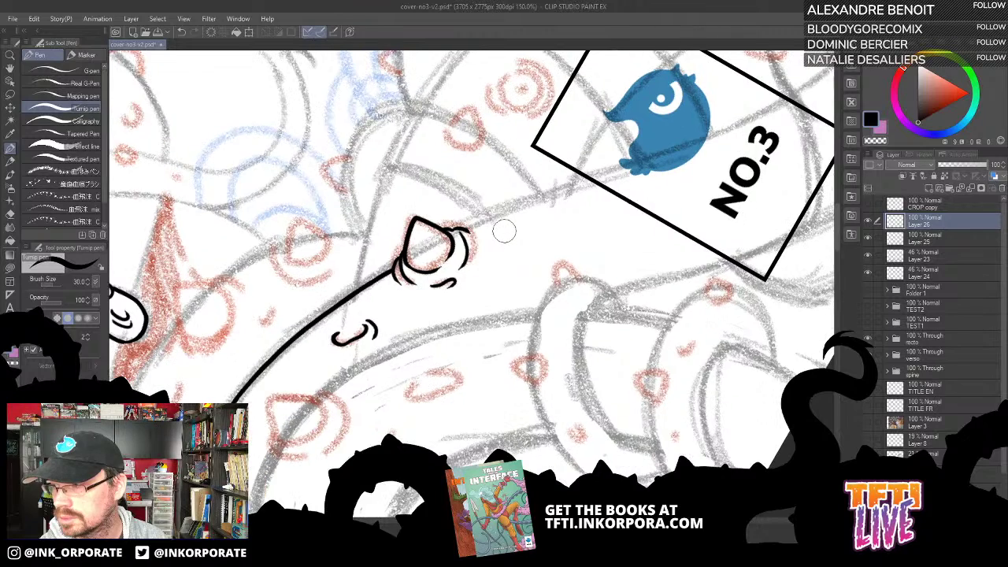
key(minus)
key(minus)
key(minus)
key(minus)
key(minus)
drag(510, 183, 511, 260)
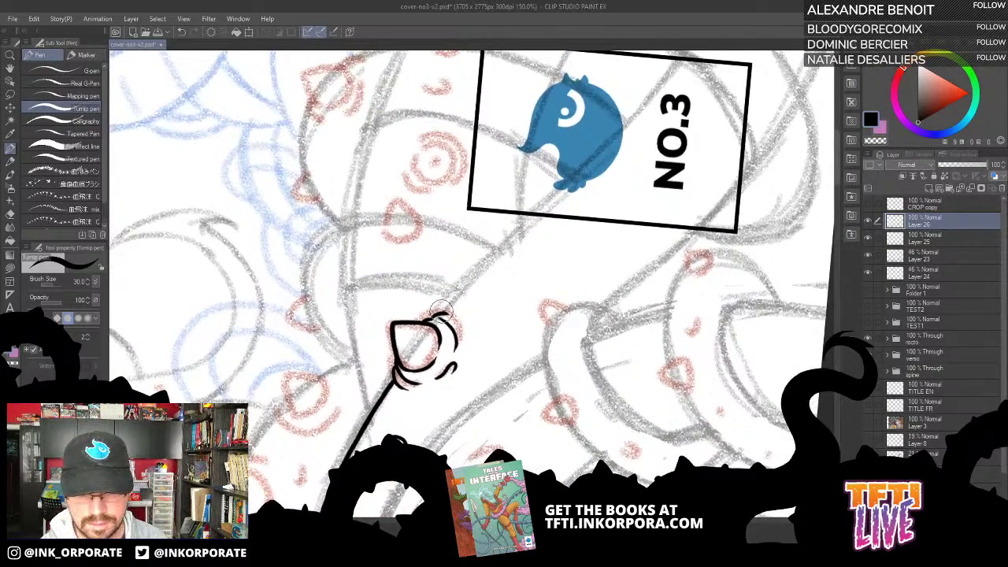
drag(441, 308, 541, 216)
key(ctrl+z)
Ink a small spike on the tentacle between the NO.3 box and the page edge.
key(asciicircum)
key(asciicircum)
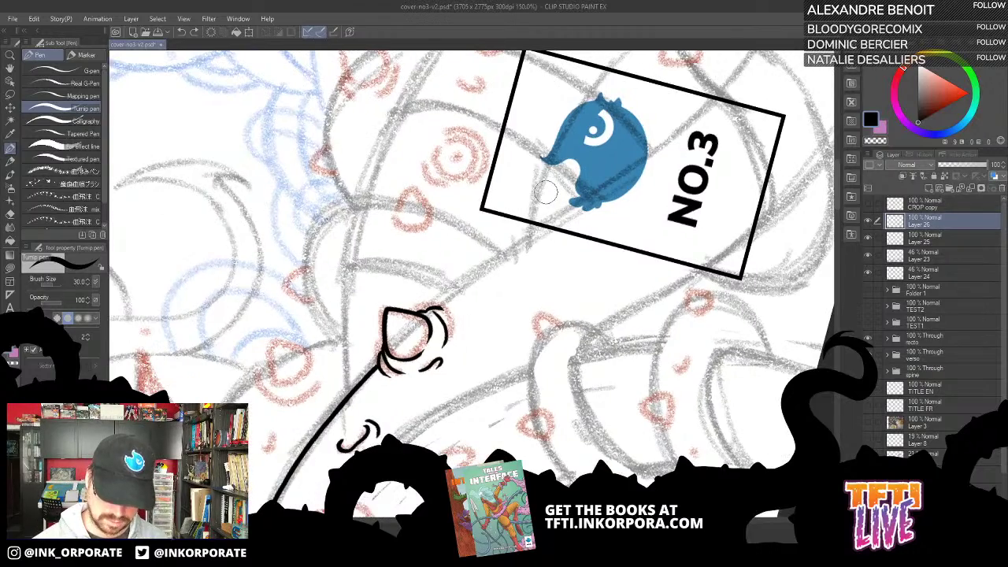
key(asciicircum)
scroll(546, 192, down, 3)
key(asciicircum)
key(asciicircum)
key(asciicircum)
key(asciicircum)
key(asciicircum)
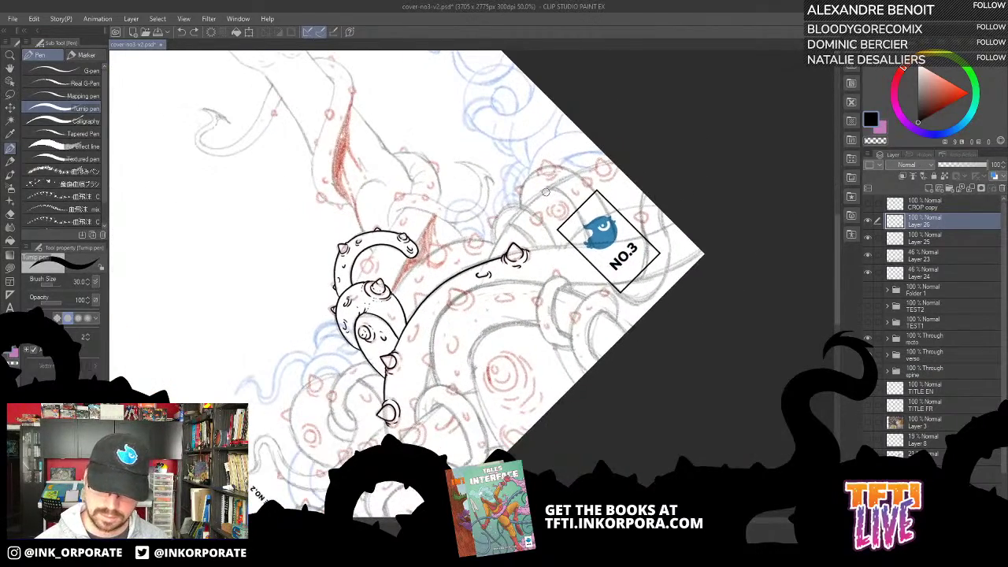
drag(616, 358, 489, 347)
drag(520, 167, 561, 182)
key(asciicircum)
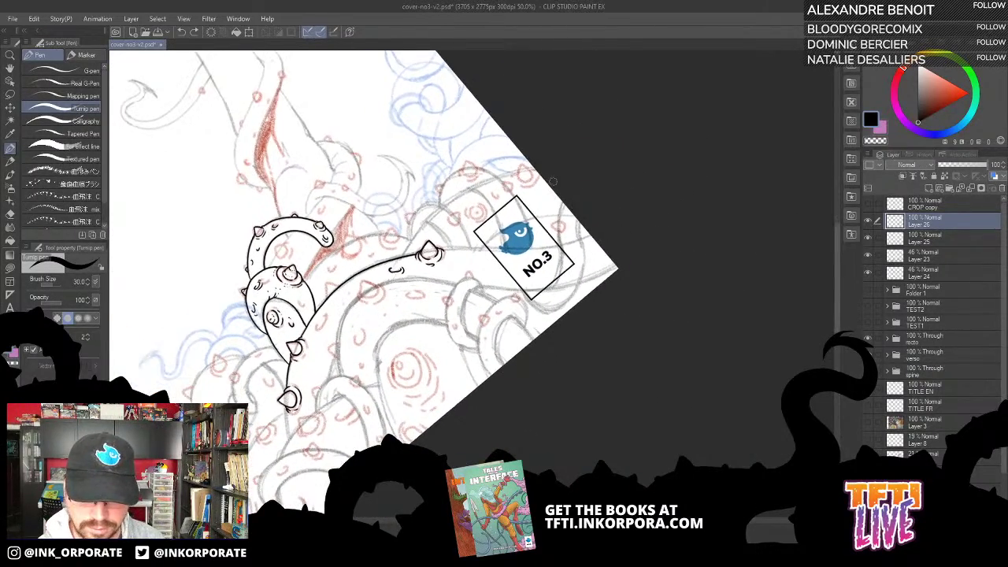
key(asciicircum)
key(asciicircum)
key(asciicircum)
key(asciicircum)
key(asciicircum)
key(asciicircum)
key(asciicircum)
drag(564, 244, 553, 202)
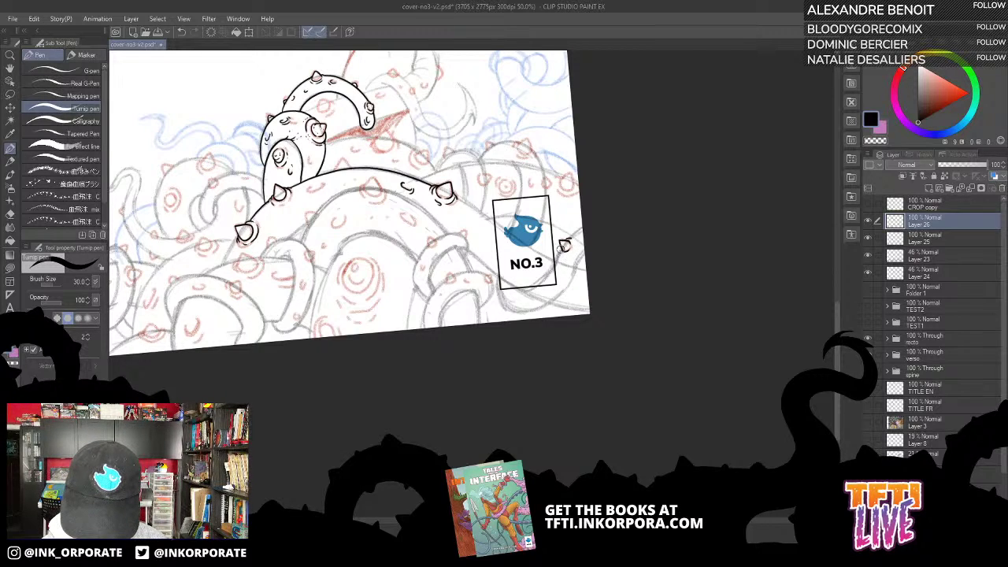
Ink the inner and outer contours of the tentacle curving from the small spike beneath the NO.3 box.
drag(566, 249, 582, 209)
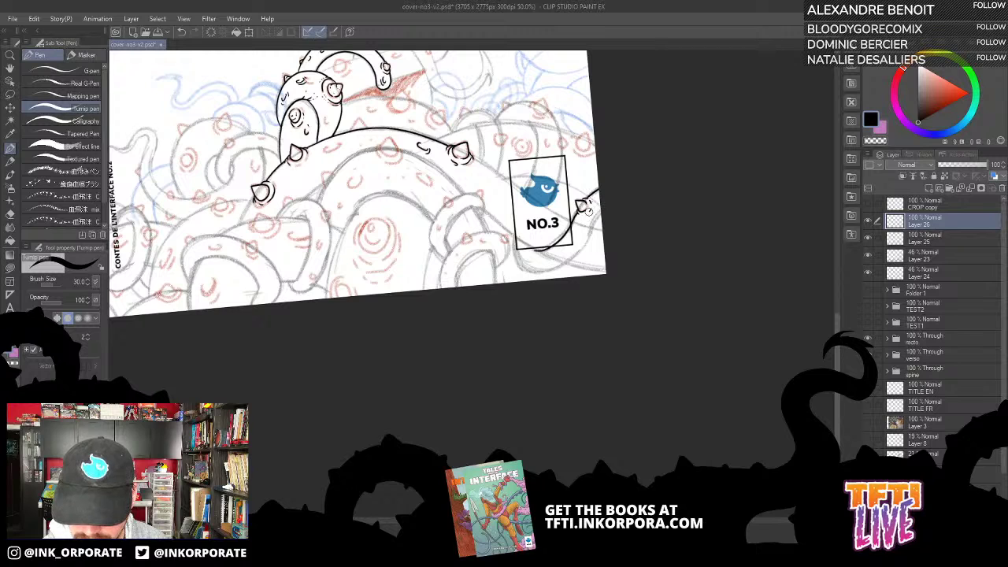
key(^)
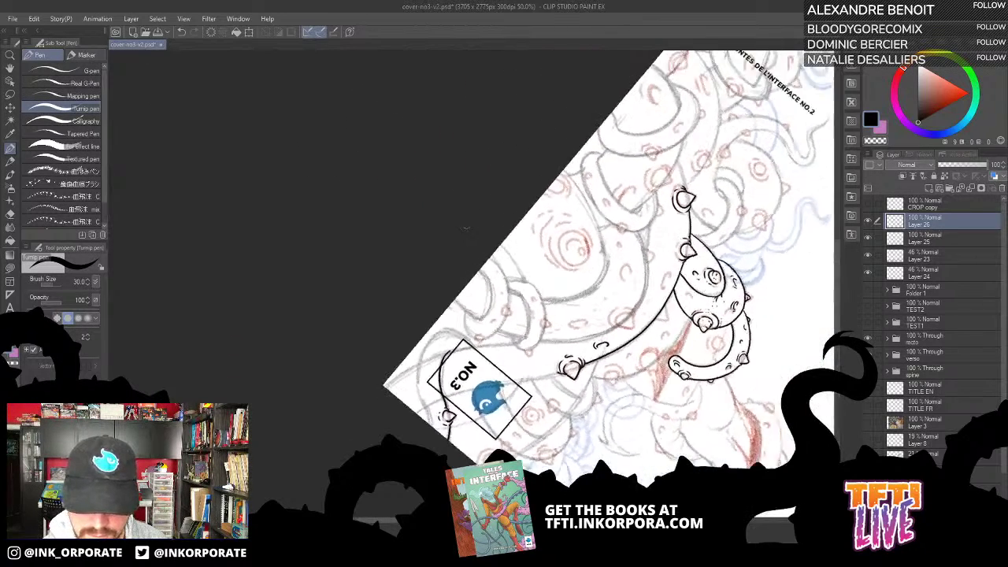
drag(483, 247, 592, 90)
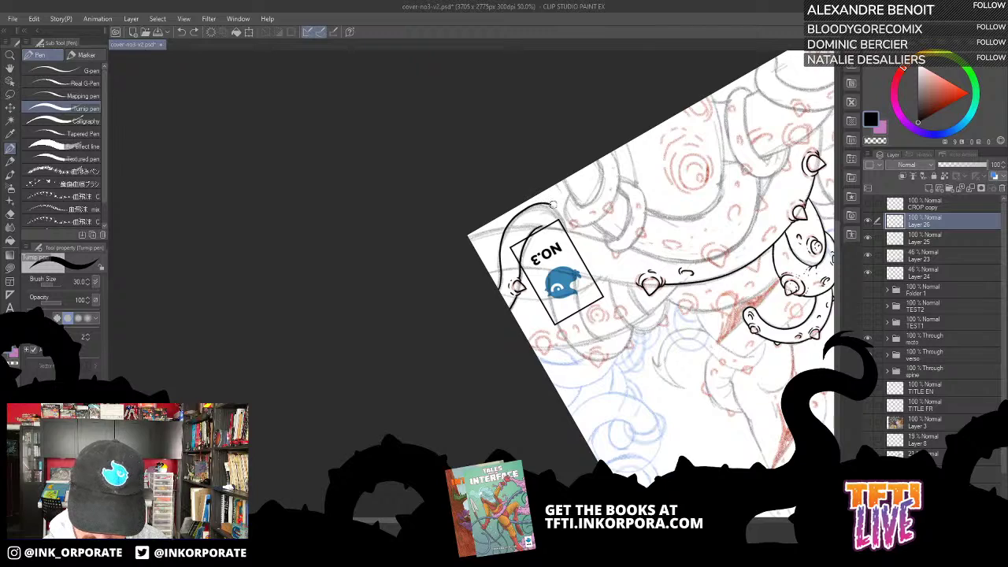
Redraw the end of the outer contour so it rounds the bend up to the NO.3 box's lower corner.
key(asciicircum)
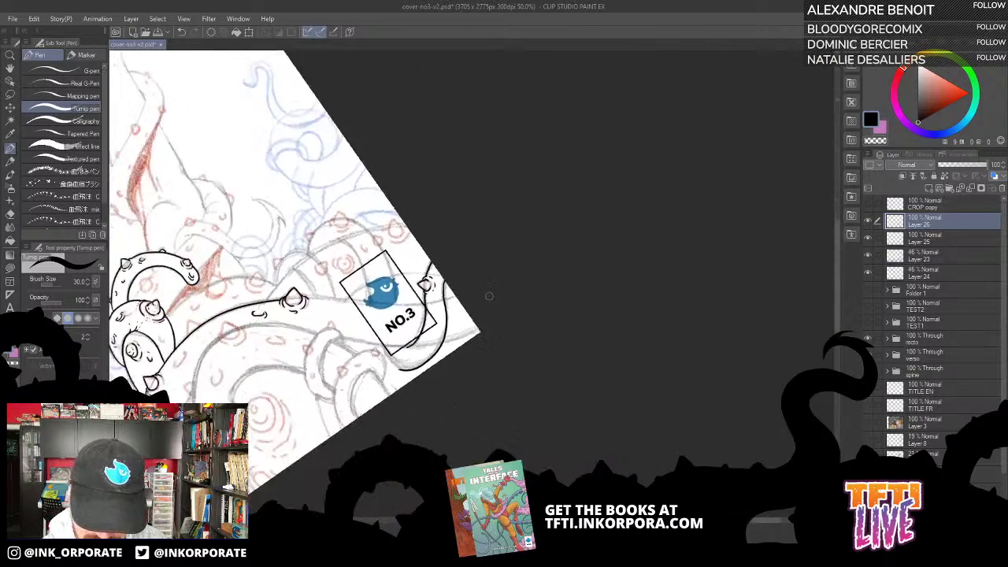
drag(489, 296, 499, 224)
scroll(515, 201, up, 1)
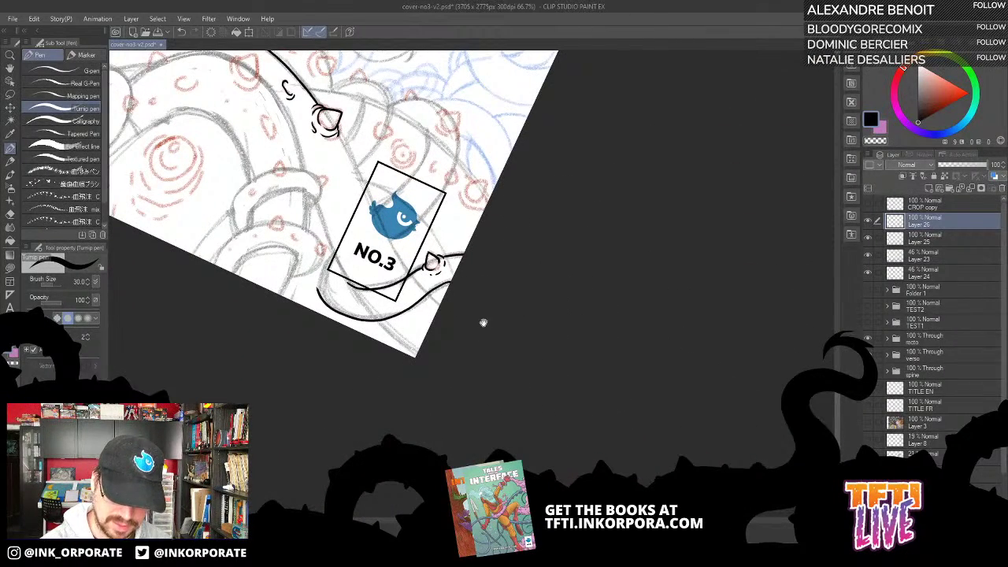
drag(482, 322, 656, 287)
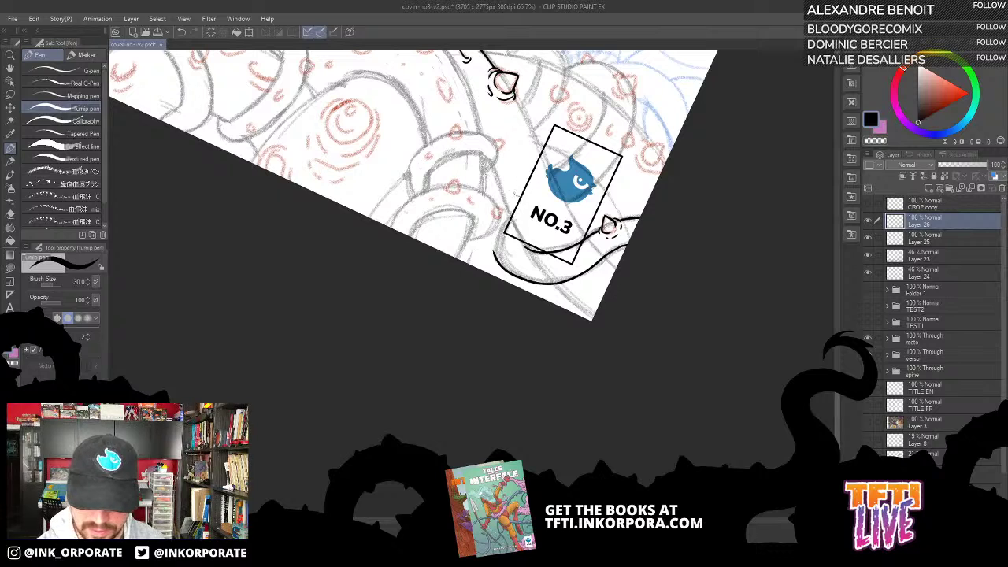
key(asciicircum)
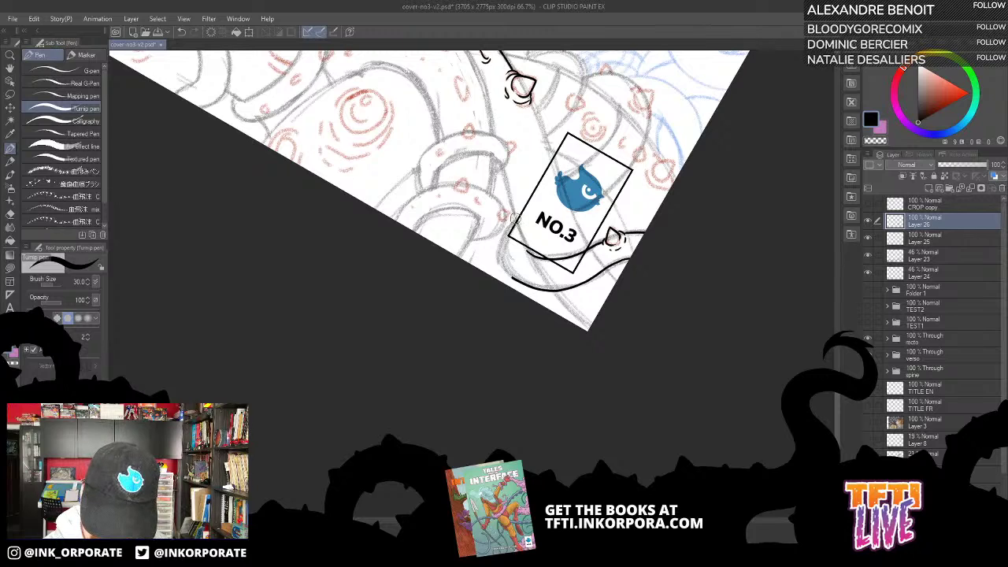
key(ctrl+z)
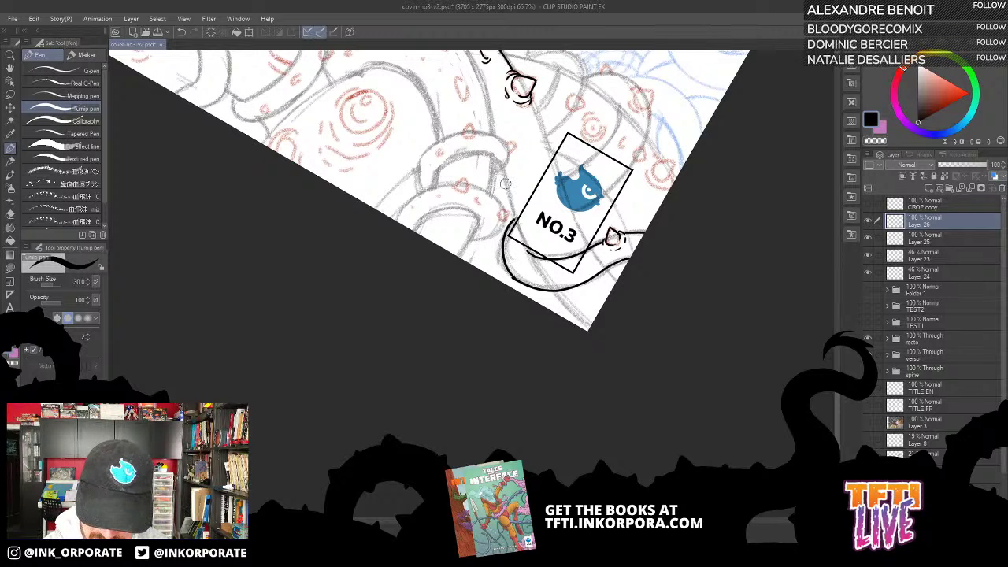
scroll(505, 184, up, 1)
key(minus)
key(minus)
key(minus)
key(minus)
key(minus)
key(minus)
key(minus)
key(minus)
key(minus)
key(minus)
key(minus)
key(minus)
key(minus)
key(minus)
key(minus)
key(minus)
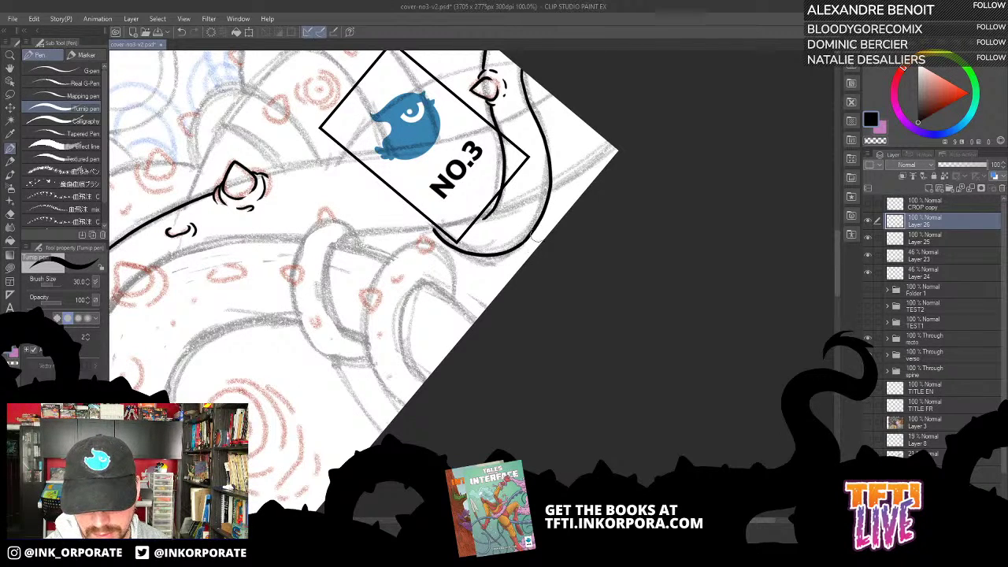
Try to ink a short line across the tentacle just beneath the small spike beside the NO.3 box.
key(asciicircum)
key(asciicircum)
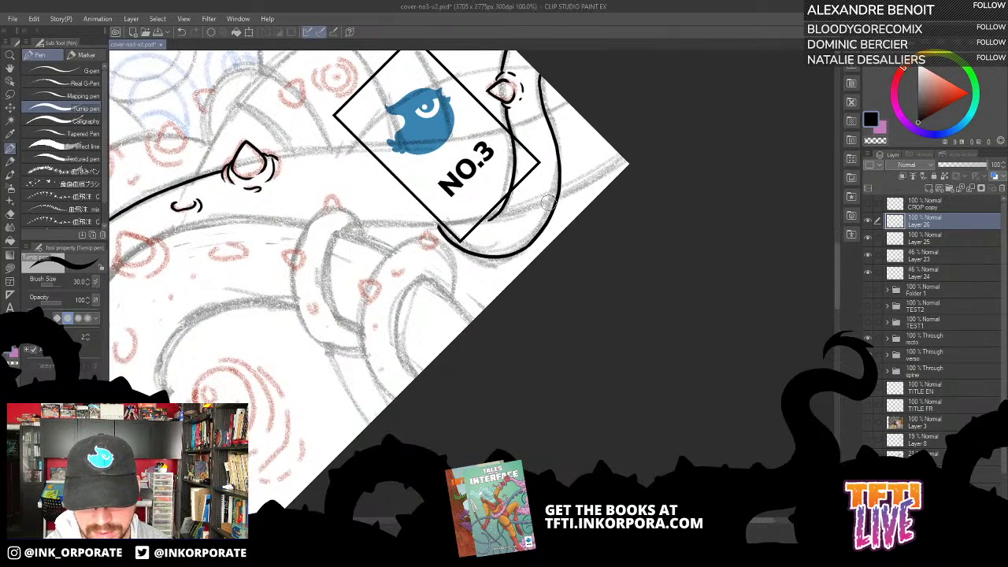
mouse_move(600, 228)
mouse_down()
mouse_move(588, 265)
mouse_move(534, 337)
mouse_up()
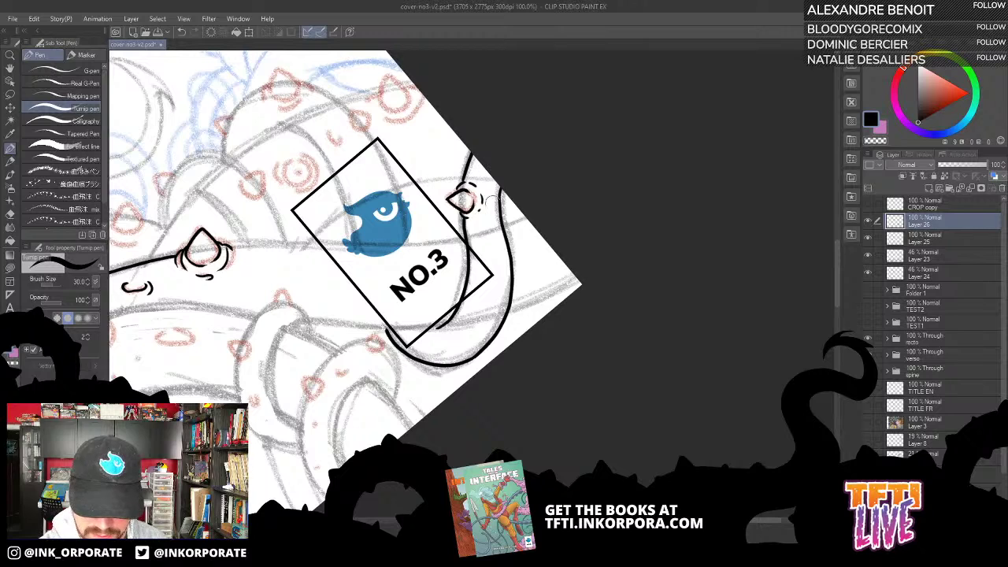
drag(466, 228, 501, 224)
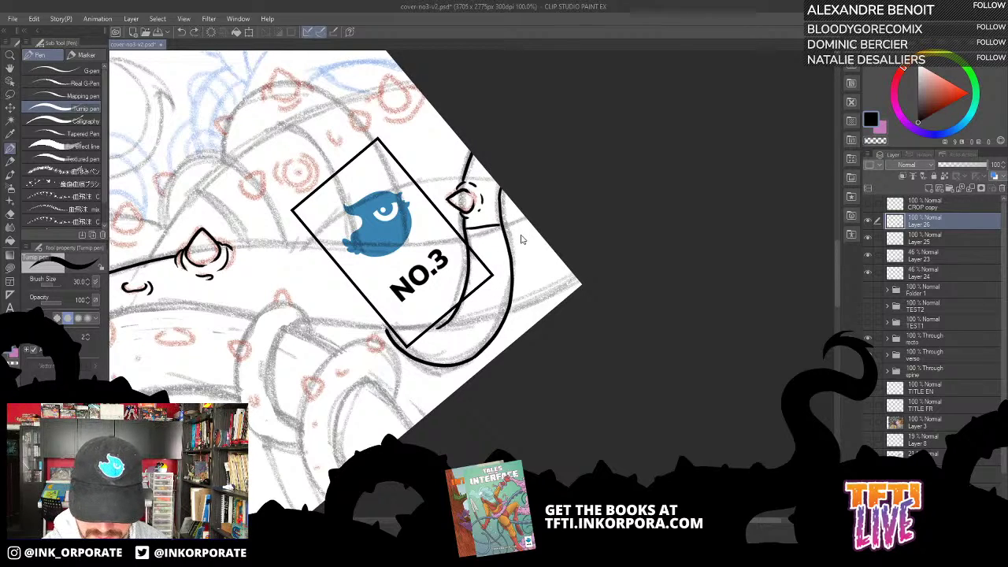
key(ctrl+z)
Redraw the upper part of the tentacle's outer contour from the bend to the page edge near the small spike.
key(asciicircum)
key(asciicircum)
key(asciicircum)
key(asciicircum)
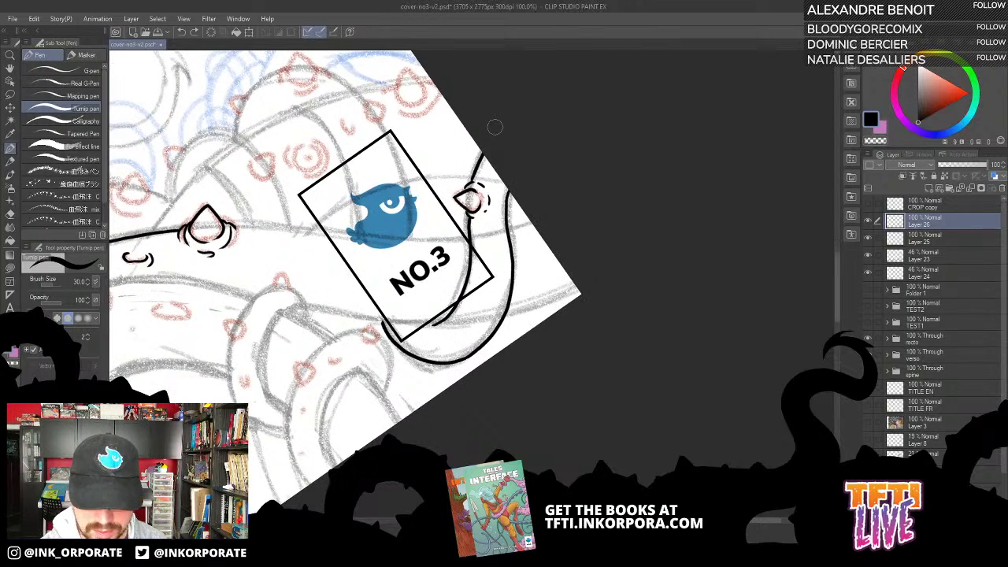
key(asciicircum)
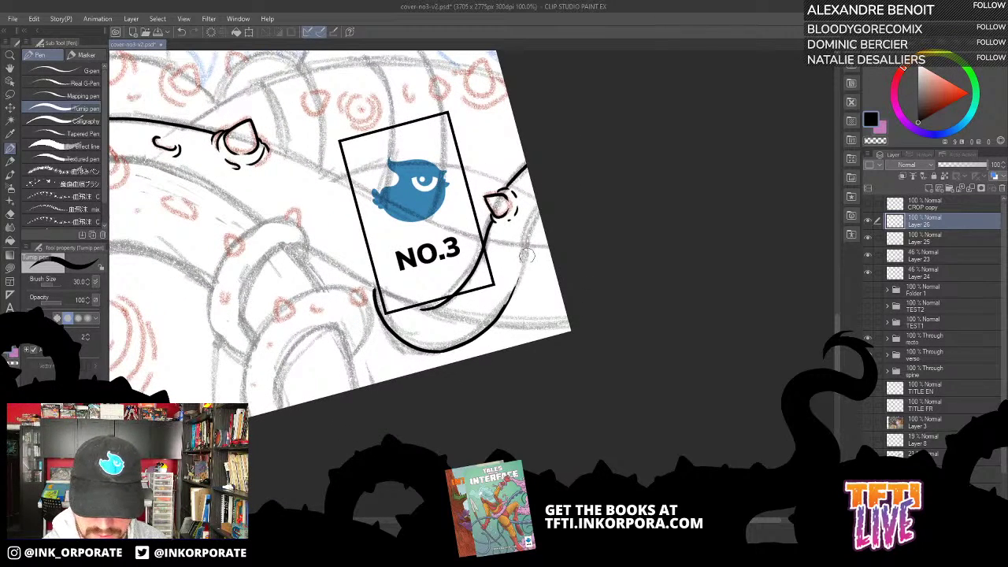
key(ctrl+z)
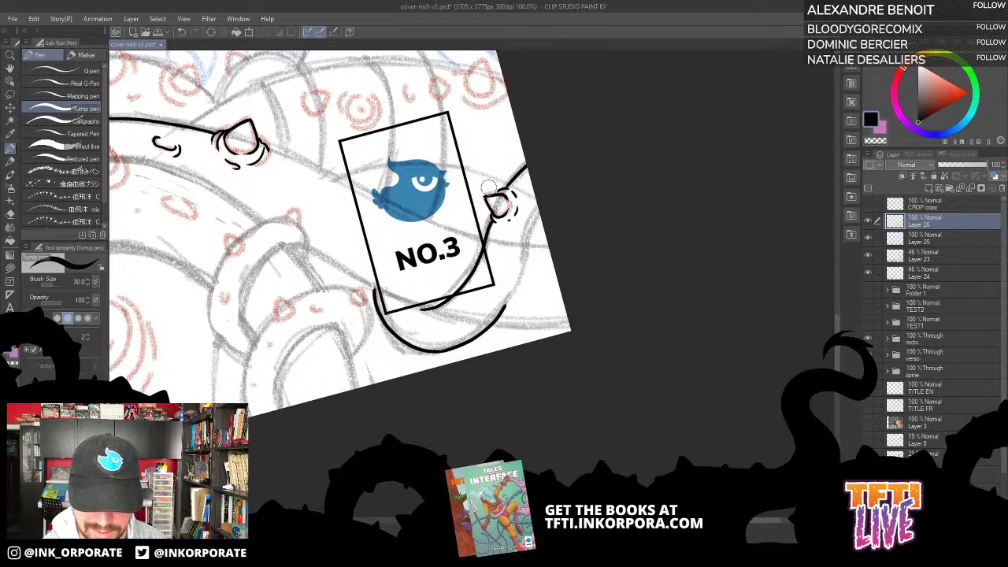
drag(503, 310, 537, 222)
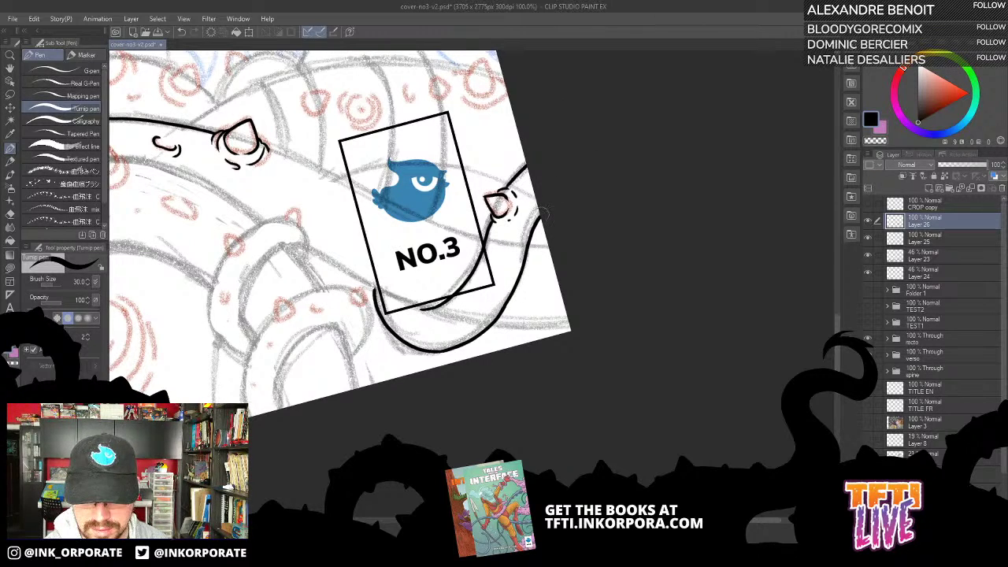
Ink the large tentacle's lower contour from the inner bend across the NO.3 box's corner to the neighbouring coil.
drag(512, 323, 574, 287)
key(asciicircum)
key(asciicircum)
key(asciicircum)
key(asciicircum)
key(asciicircum)
key(asciicircum)
key(asciicircum)
key(asciicircum)
key(asciicircum)
key(asciicircum)
key(asciicircum)
key(asciicircum)
key(asciicircum)
key(asciicircum)
key(asciicircum)
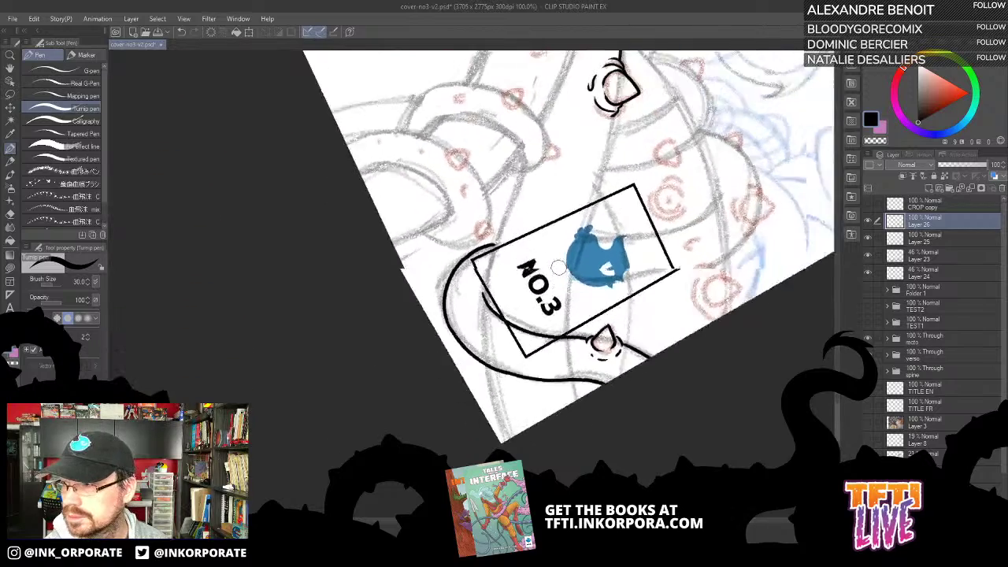
key(asciicircum)
key(asciicircum)
key(asciicircum)
key(asciicircum)
key(asciicircum)
drag(531, 257, 489, 281)
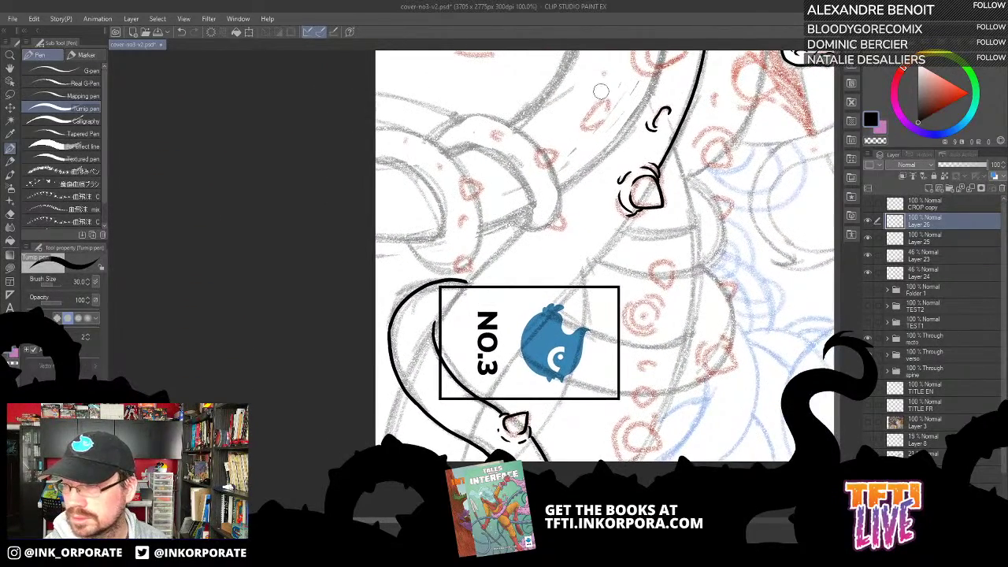
drag(435, 327, 528, 223)
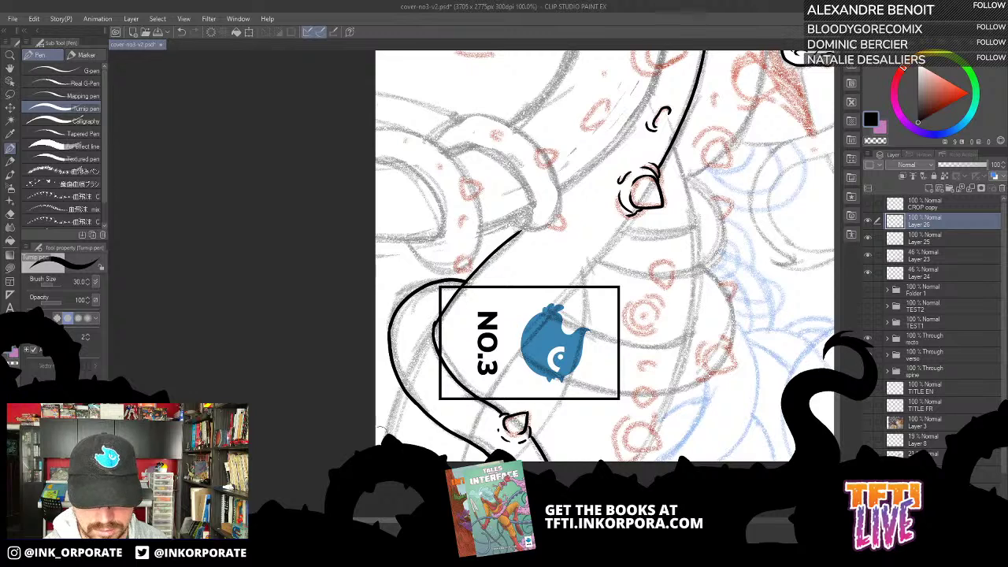
Ink the two short contours of the tentacle passing behind the bend, out to the page edge beside the NO.3 box.
drag(386, 430, 402, 376)
drag(529, 300, 511, 254)
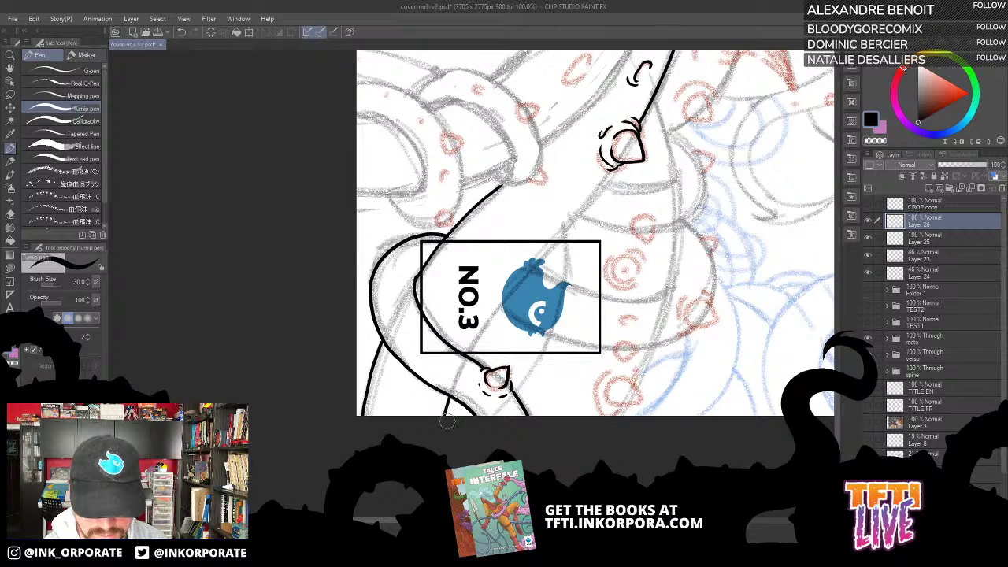
drag(444, 429, 447, 397)
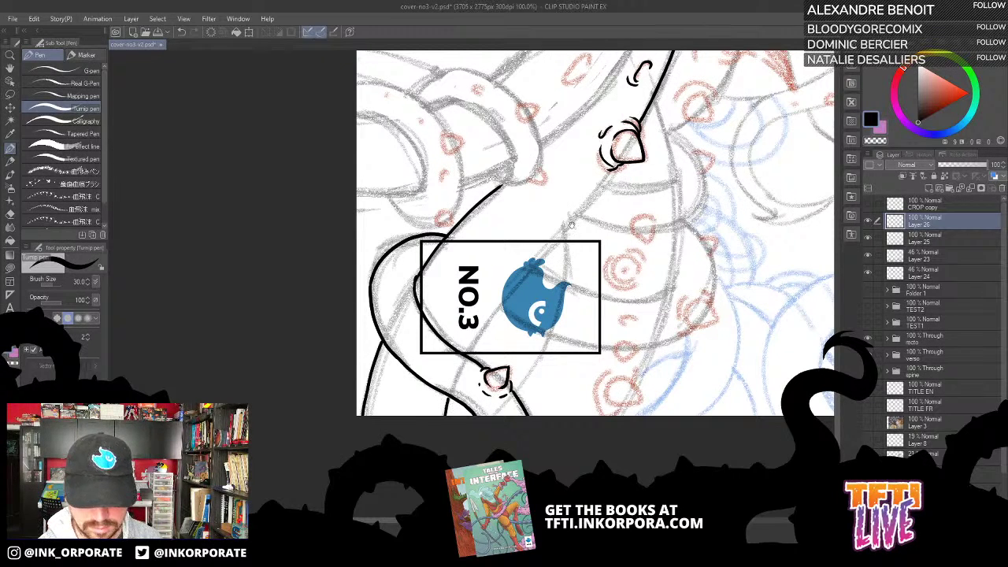
Ink the large tentacle's upper contour from its spike up through the NO.3 box.
drag(572, 226, 530, 278)
mouse_move(501, 309)
mouse_down()
mouse_move(573, 229)
mouse_move(560, 321)
mouse_up()
key(^)
key(^)
key(^)
key(^)
key(^)
key(^)
key(^)
key(^)
key(^)
key(^)
key(^)
key(^)
key(^)
key(^)
key(^)
key(^)
key(^)
key(^)
key(^)
key(^)
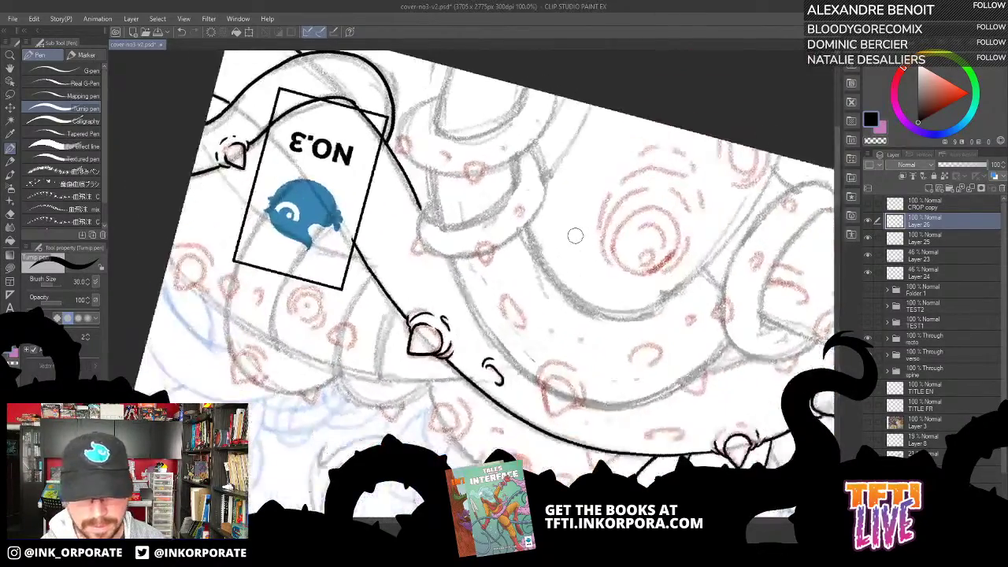
key(^)
key(^)
key(^)
key(^)
key(^)
key(^)
key(^)
key(^)
key(^)
key(^)
key(^)
key(^)
key(^)
key(^)
drag(507, 227, 469, 409)
drag(432, 339, 508, 222)
mouse_move(510, 261)
mouse_down()
mouse_move(542, 139)
mouse_move(510, 187)
mouse_up()
drag(549, 219, 546, 235)
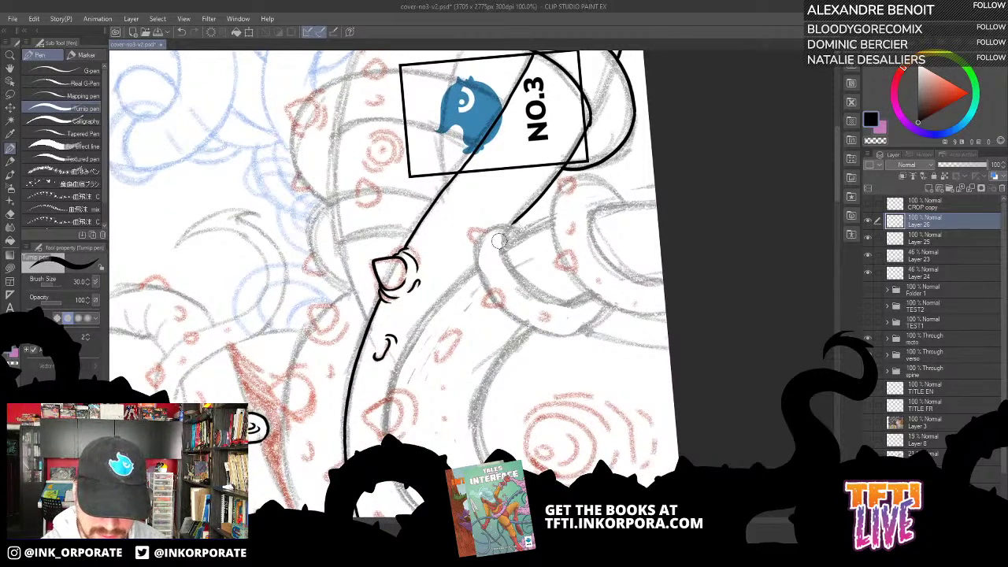
Ink the outer contour of the coil wrapping the large tentacle, with a small spike at each end of the curve.
mouse_move(487, 293)
mouse_down()
mouse_move(478, 243)
mouse_move(510, 226)
mouse_move(526, 232)
mouse_up()
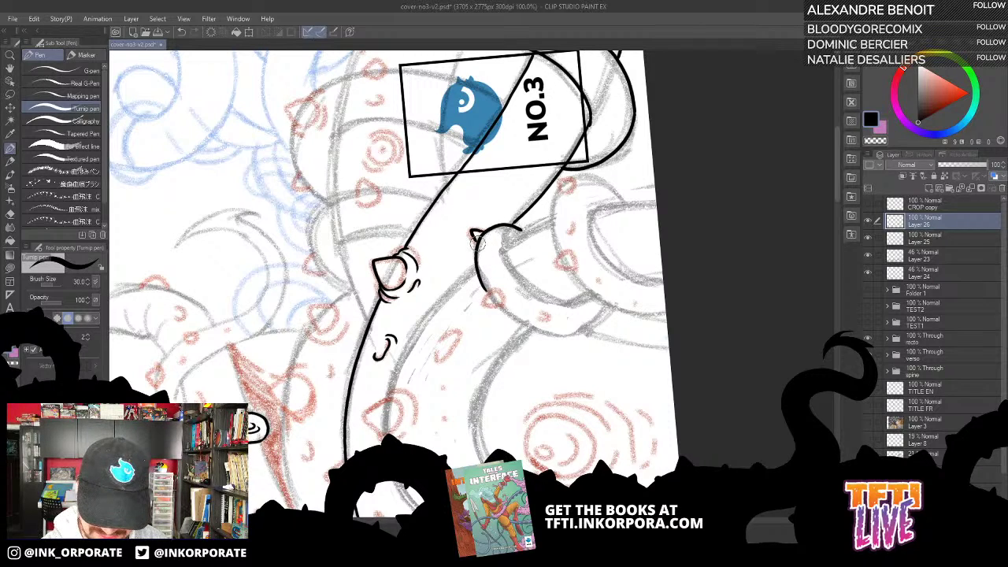
mouse_move(503, 279)
mouse_down()
mouse_move(494, 237)
mouse_move(475, 259)
mouse_move(497, 263)
mouse_move(489, 240)
mouse_up()
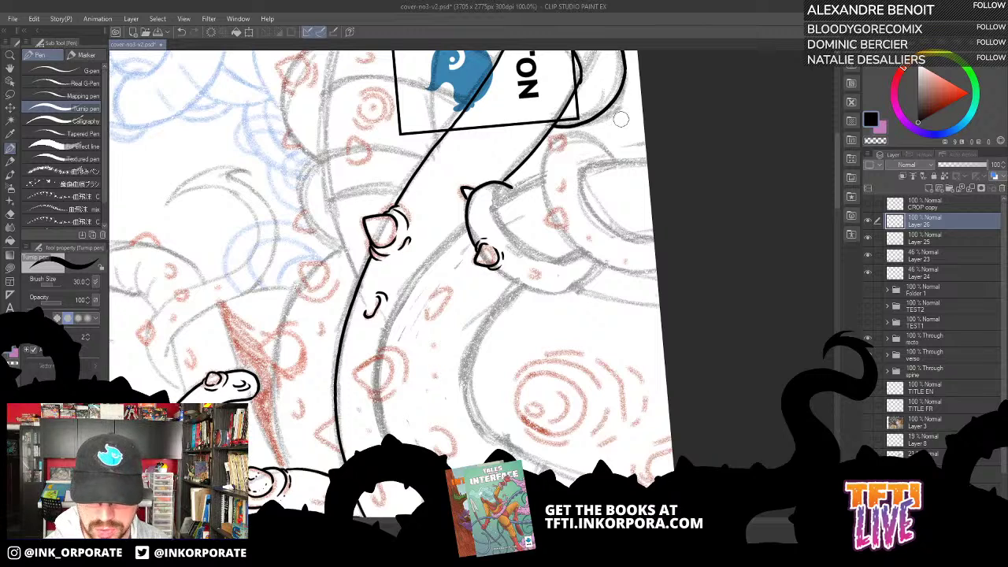
Ink a spike with wrinkle lines around its base on the large tentacle's inner contour.
drag(432, 342, 521, 248)
mouse_move(444, 281)
mouse_down()
mouse_move(468, 297)
mouse_move(477, 281)
mouse_move(442, 280)
mouse_move(477, 282)
mouse_up()
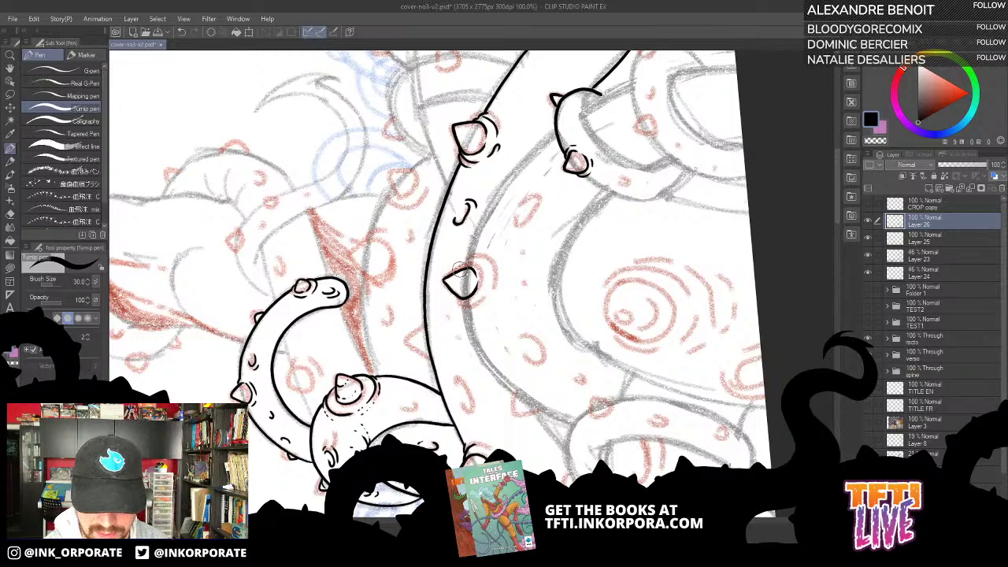
drag(450, 290, 473, 313)
key(ctrl+z)
key(ctrl+z)
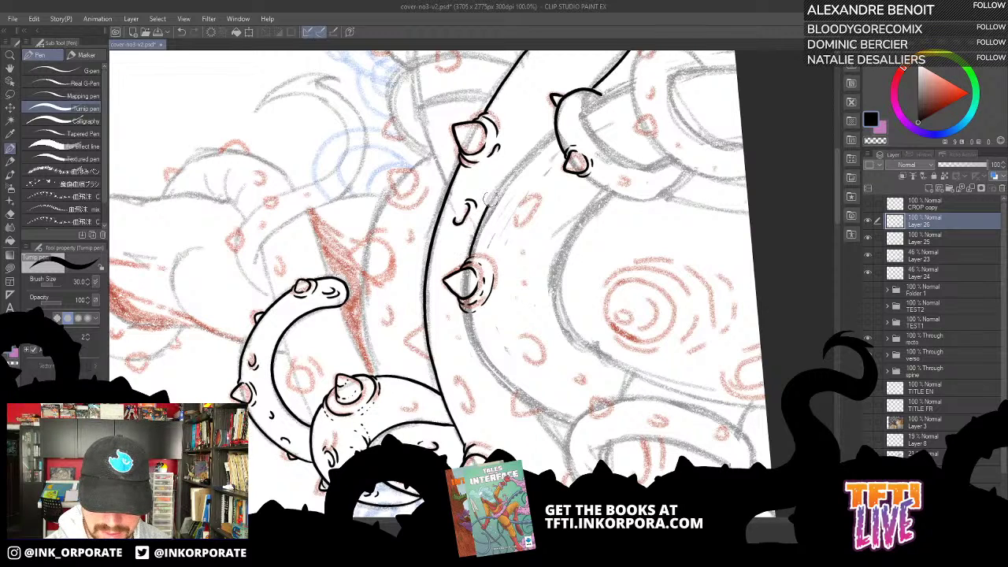
Ink the large tentacle's inner contour from the new spike up to the coil.
drag(628, 93, 610, 129)
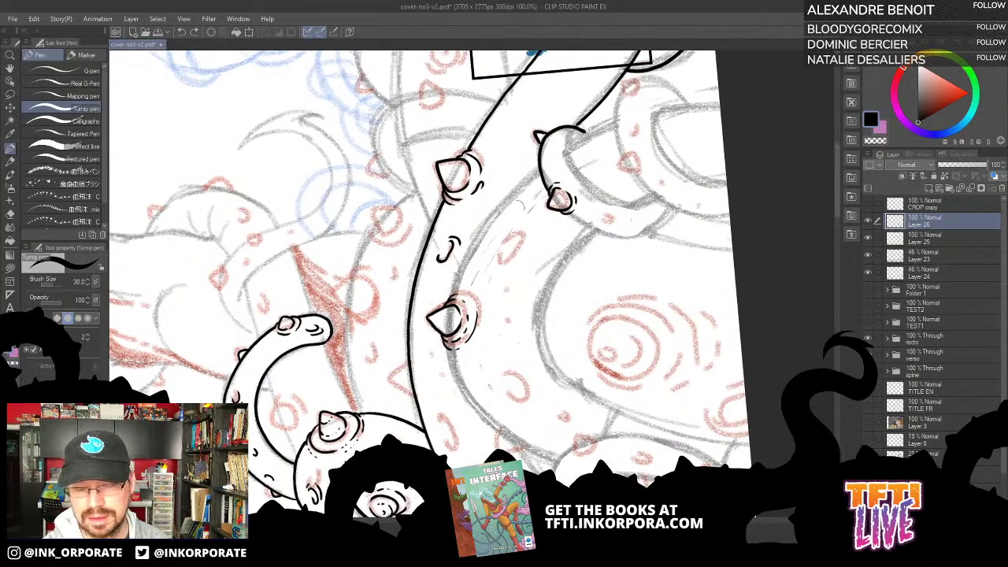
mouse_move(448, 301)
mouse_down()
mouse_move(478, 239)
mouse_move(558, 150)
mouse_up()
drag(588, 118, 557, 143)
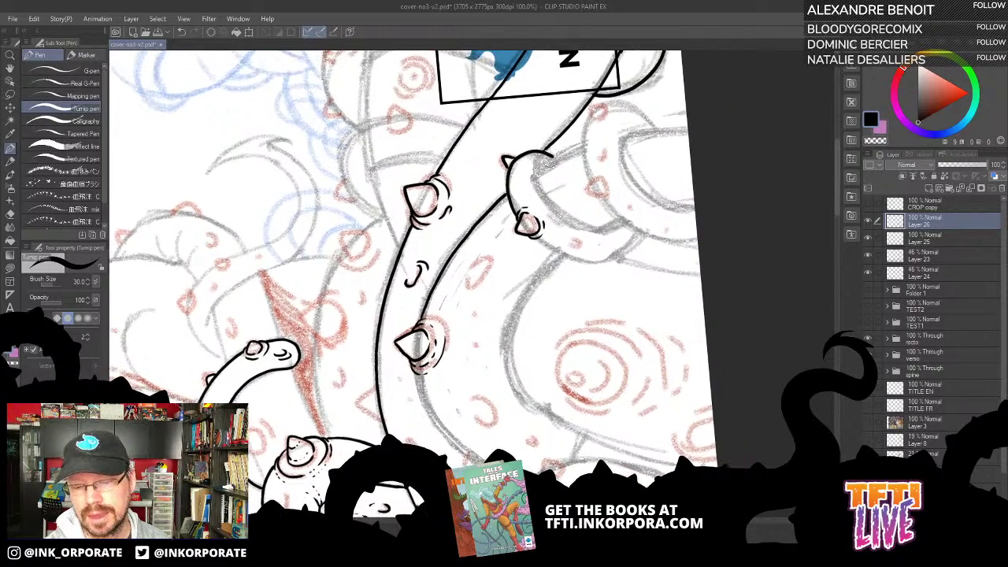
Ink a small spike with wrinkle lines on the outer side of the second coil near the page edge.
key(asciicircum)
key(asciicircum)
key(asciicircum)
key(asciicircum)
key(asciicircum)
key(asciicircum)
key(asciicircum)
key(asciicircum)
mouse_move(651, 355)
mouse_down()
mouse_move(586, 319)
mouse_move(565, 295)
mouse_up()
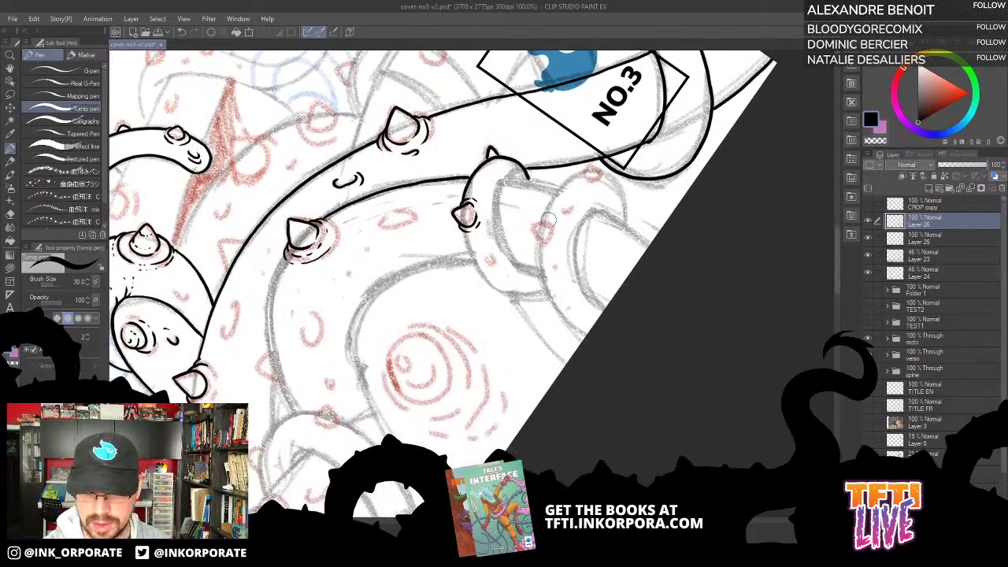
mouse_move(547, 223)
mouse_down()
mouse_move(536, 232)
mouse_move(542, 241)
mouse_move(554, 223)
mouse_move(549, 245)
mouse_up()
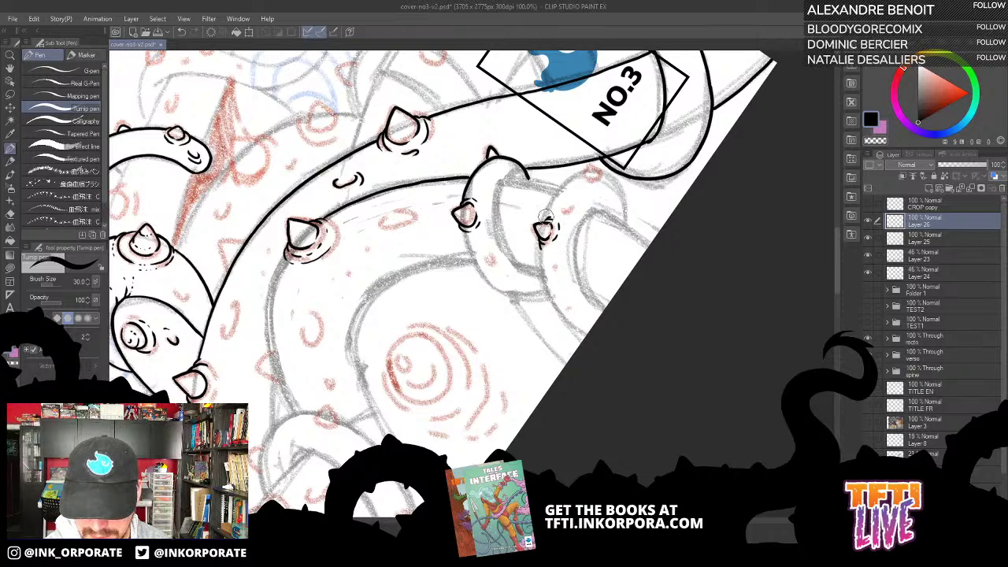
key(m)
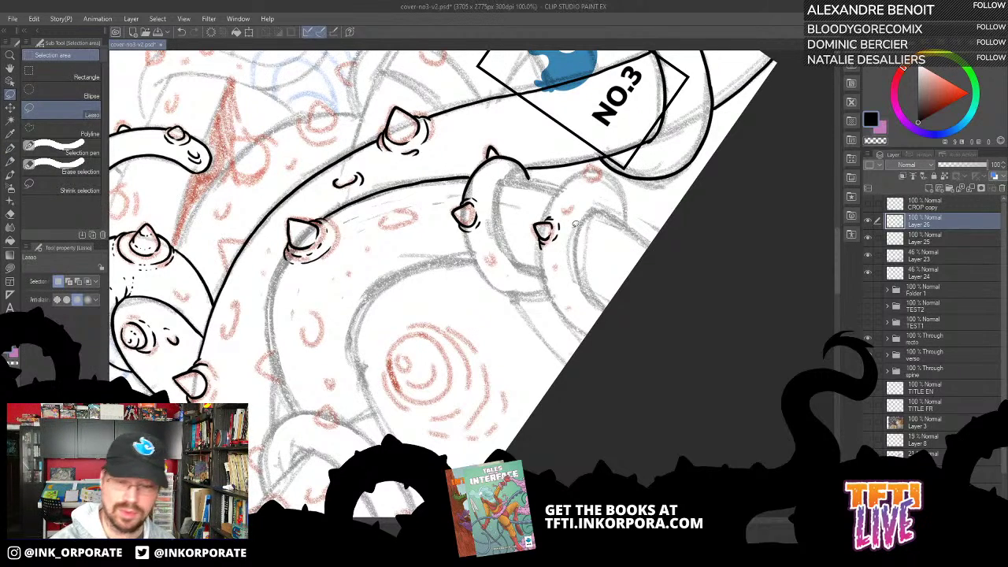
drag(550, 200, 545, 207)
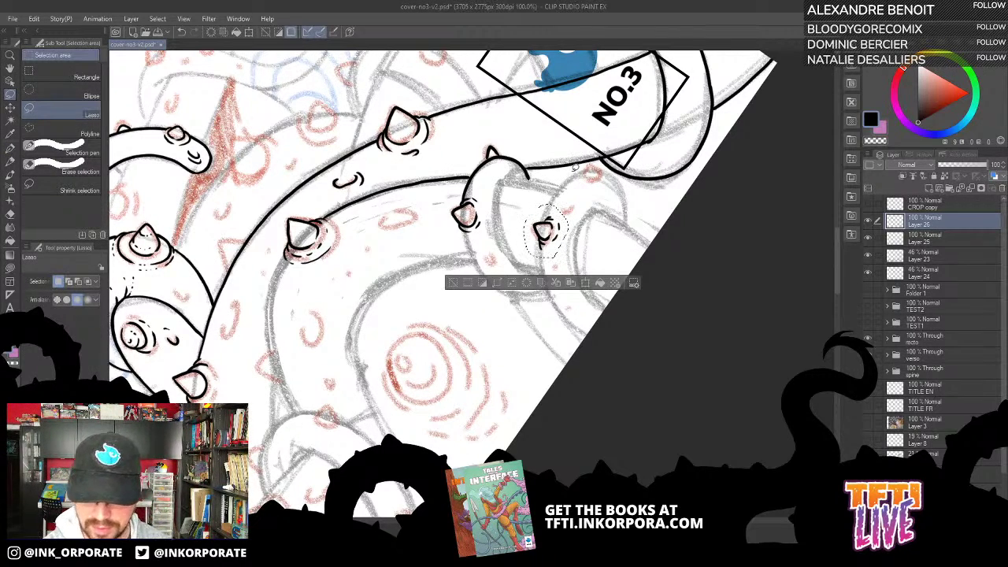
key(ctrl+d)
click(10, 148)
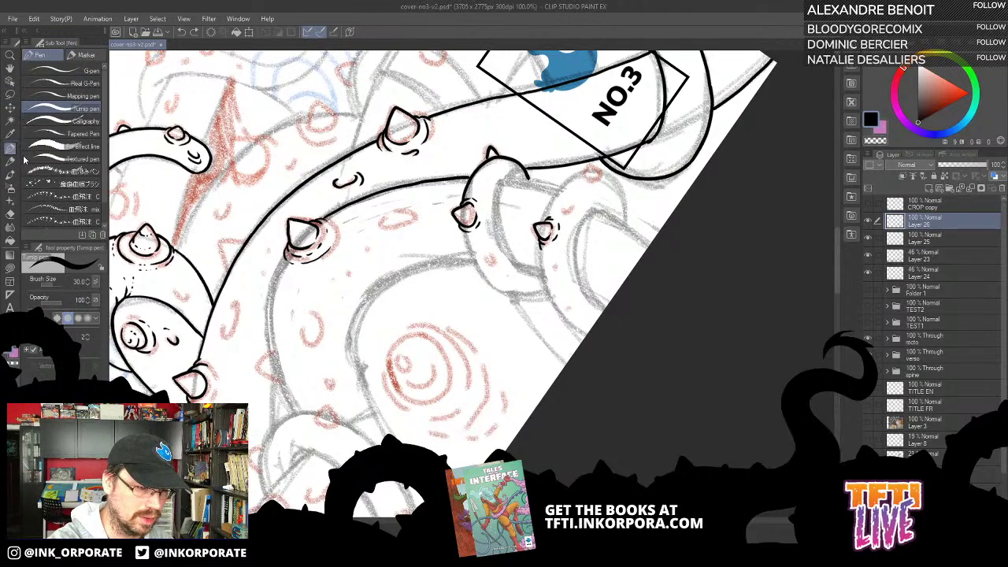
Ink the second coil's outer contour from the page edge up to its small spike.
drag(596, 340, 550, 338)
mouse_move(517, 170)
mouse_down()
mouse_move(545, 224)
mouse_move(548, 261)
mouse_up()
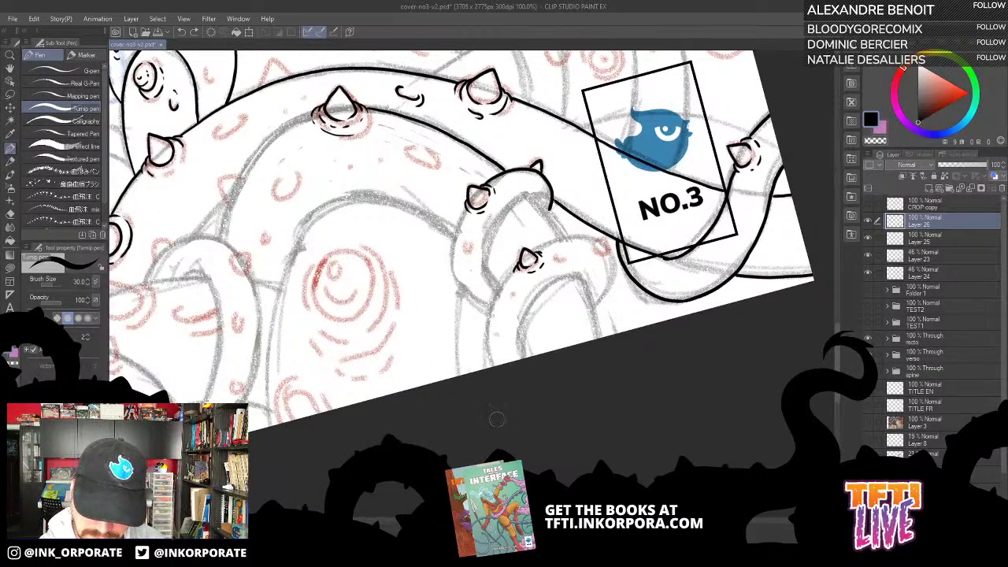
drag(488, 359, 491, 305)
key(ctrl+z)
mouse_move(490, 369)
mouse_down()
mouse_move(492, 309)
mouse_move(529, 251)
mouse_up()
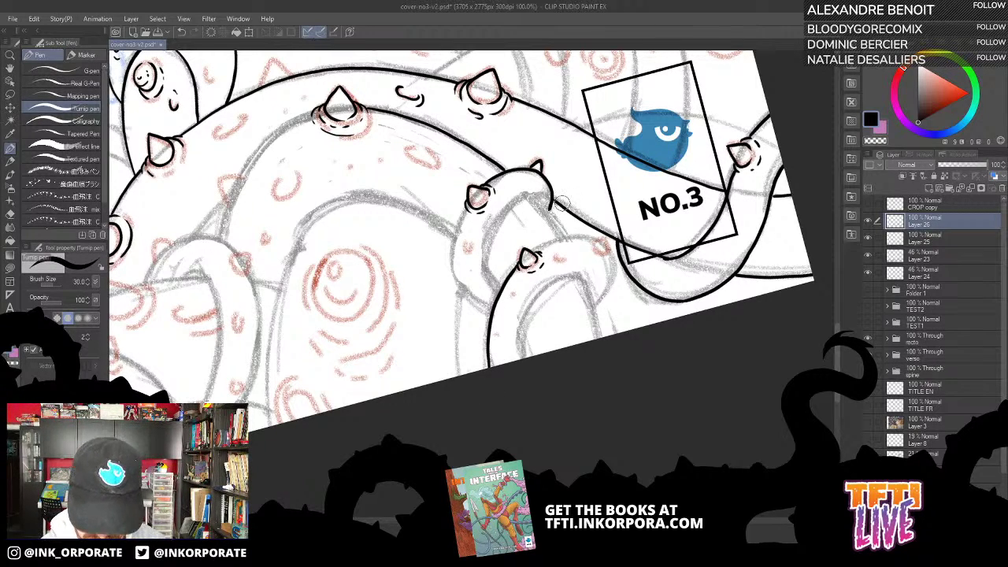
Ink a small spike on top of the second coil, just below the NO.3 box's lower corner.
drag(585, 278, 574, 175)
drag(520, 240, 604, 290)
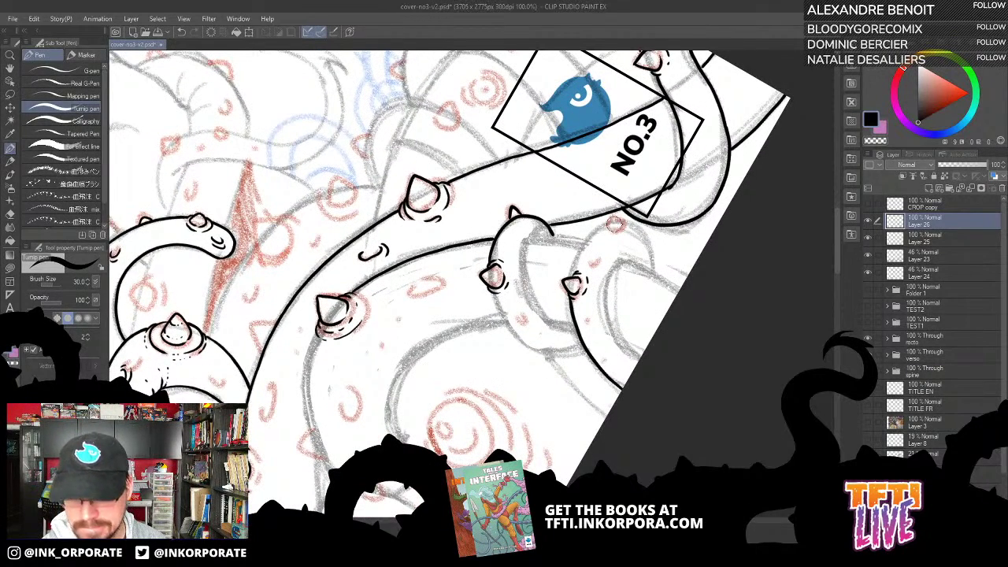
mouse_move(609, 227)
mouse_down()
mouse_move(621, 218)
mouse_move(619, 232)
mouse_move(623, 220)
mouse_up()
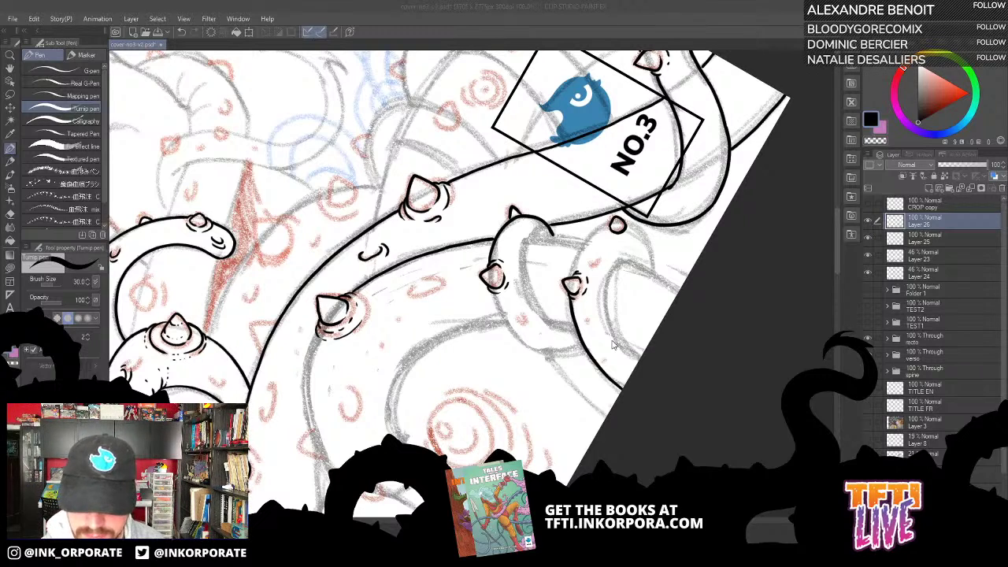
Ink the second coil's inner contour from the page edge around the top of its opening.
click(641, 364)
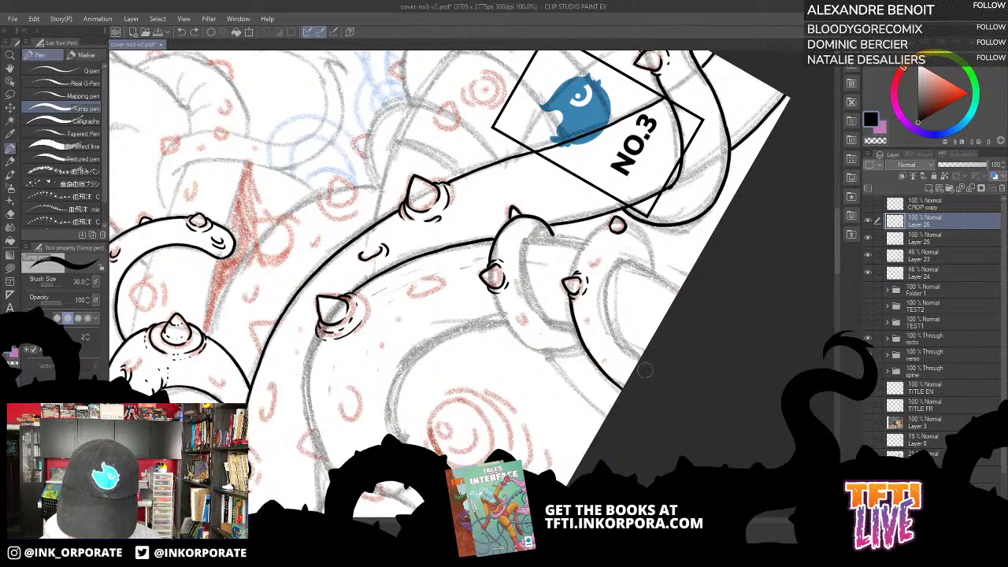
drag(637, 366, 611, 307)
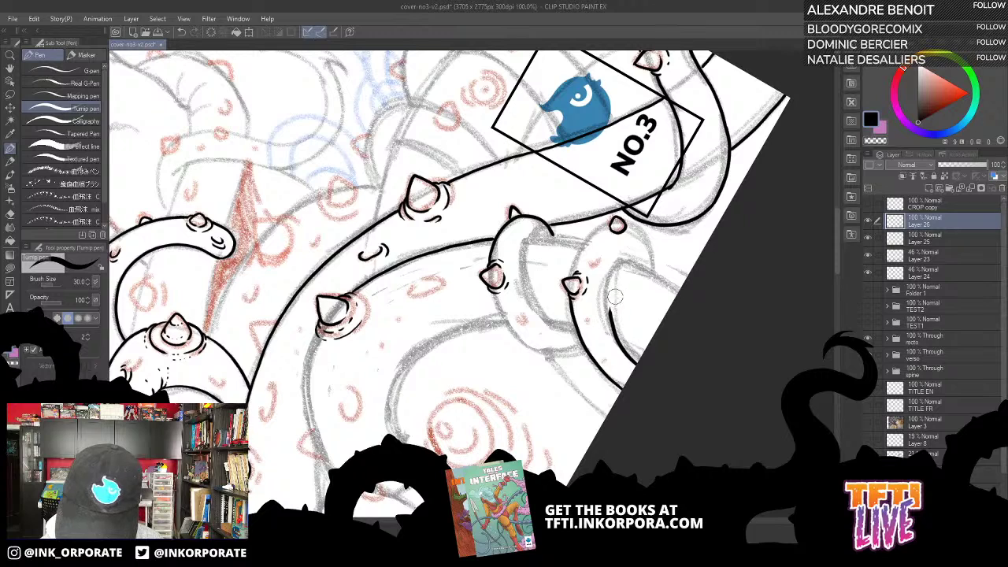
key(ctrl+z)
mouse_move(643, 363)
mouse_down()
mouse_move(613, 330)
mouse_move(605, 299)
mouse_move(640, 268)
mouse_up()
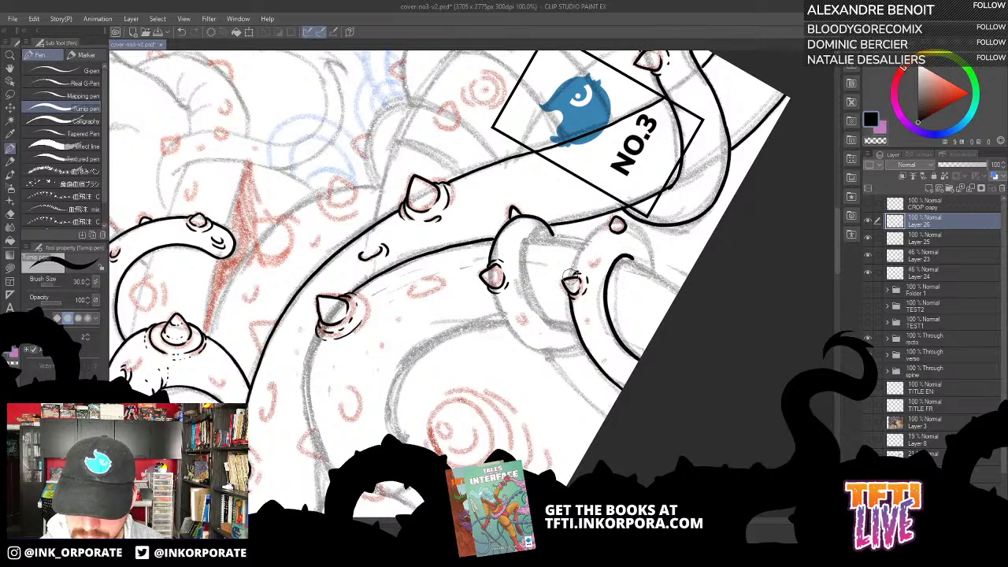
Ink the second coil's outer contour over the top between its spikes and extend its inner contour to the page edge.
mouse_move(571, 275)
mouse_down()
mouse_move(590, 234)
mouse_move(614, 224)
mouse_move(609, 236)
mouse_move(634, 228)
mouse_move(652, 271)
mouse_up()
key(asciicircum)
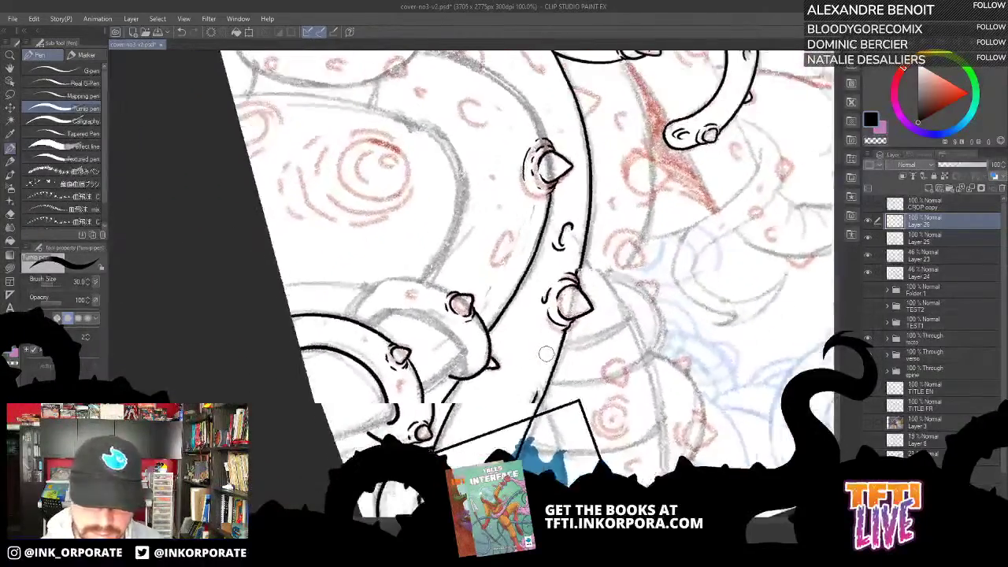
drag(546, 353, 555, 399)
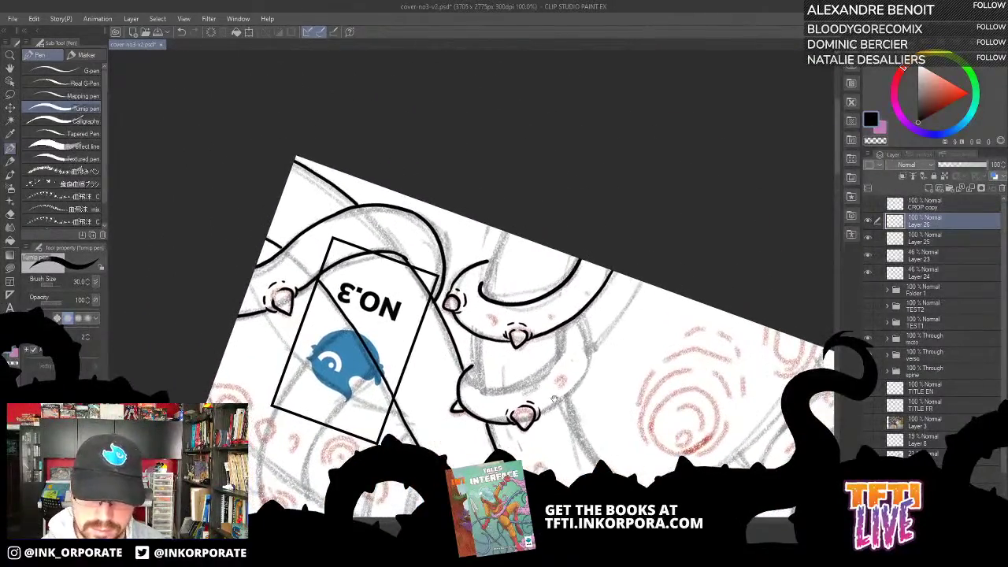
mouse_move(481, 300)
mouse_down()
mouse_move(478, 282)
mouse_move(504, 230)
mouse_up()
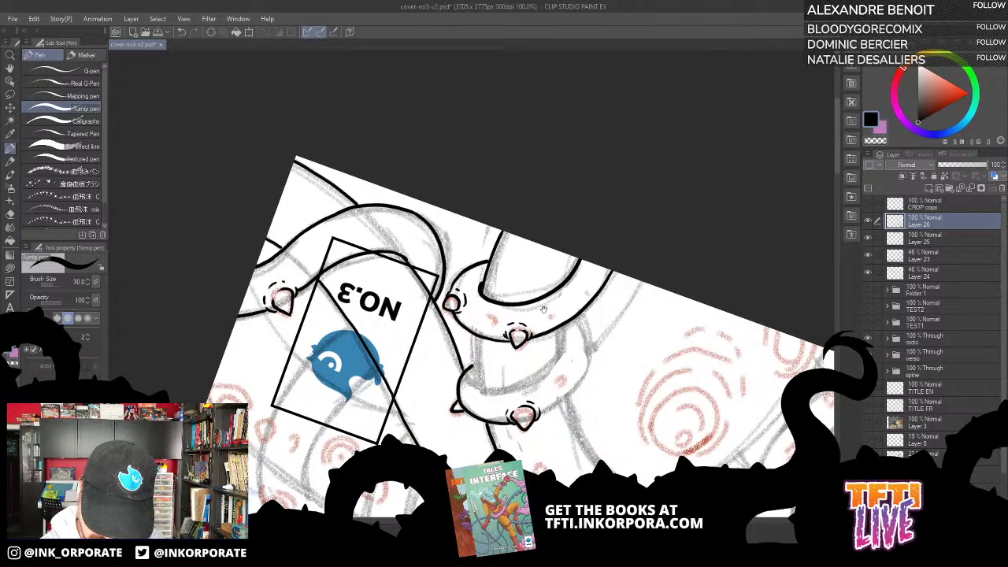
Ink the inner contour of the coil tucked behind the page-edge coil, tracing around its opening.
scroll(569, 323, down, 2)
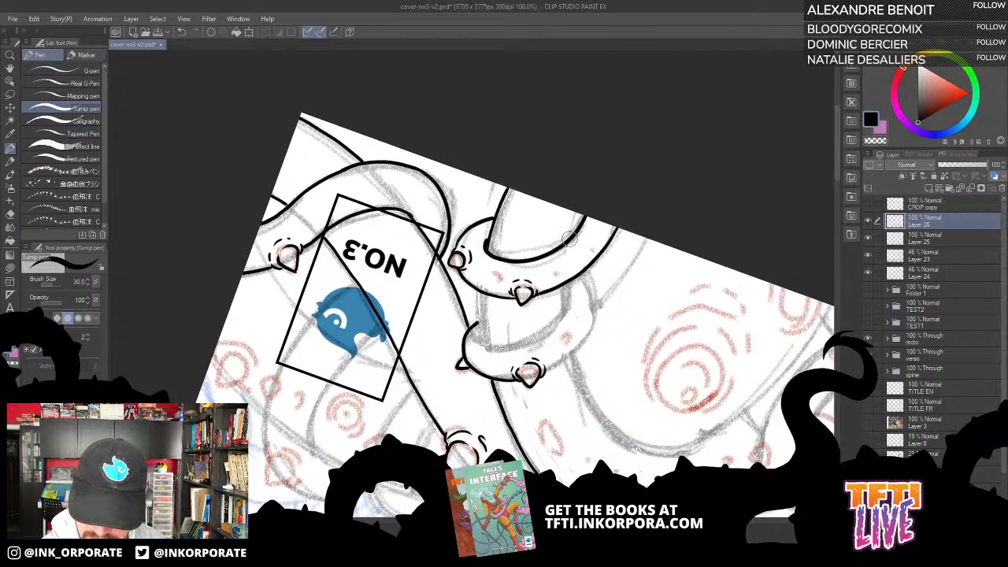
drag(557, 289, 497, 362)
drag(447, 296, 494, 225)
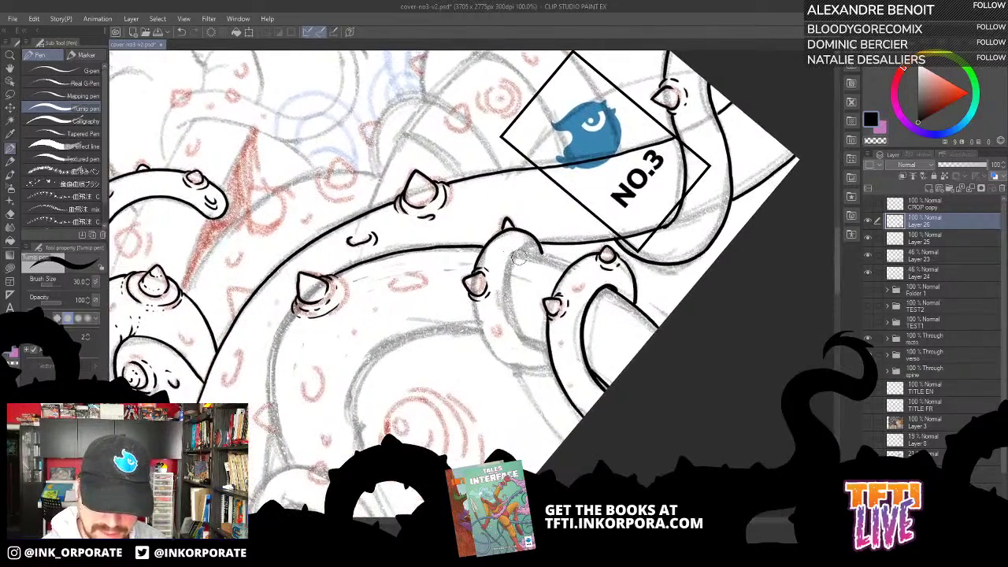
mouse_move(510, 259)
mouse_down()
mouse_move(505, 305)
mouse_move(514, 332)
mouse_move(536, 348)
mouse_up()
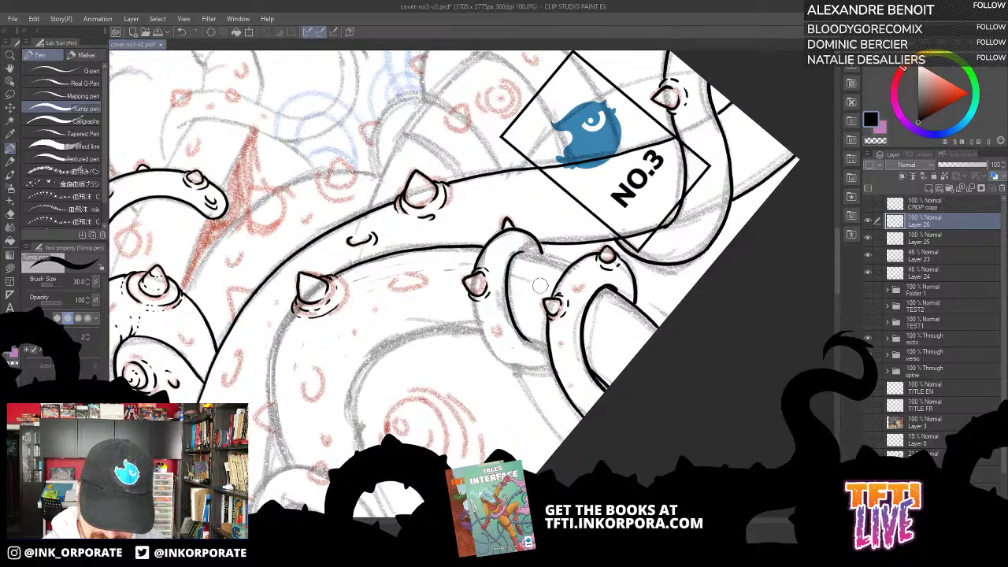
mouse_move(557, 218)
mouse_down()
mouse_move(558, 142)
mouse_move(558, 234)
mouse_move(492, 225)
mouse_move(482, 314)
mouse_move(483, 285)
mouse_up()
key(ctrl+z)
drag(482, 338, 498, 269)
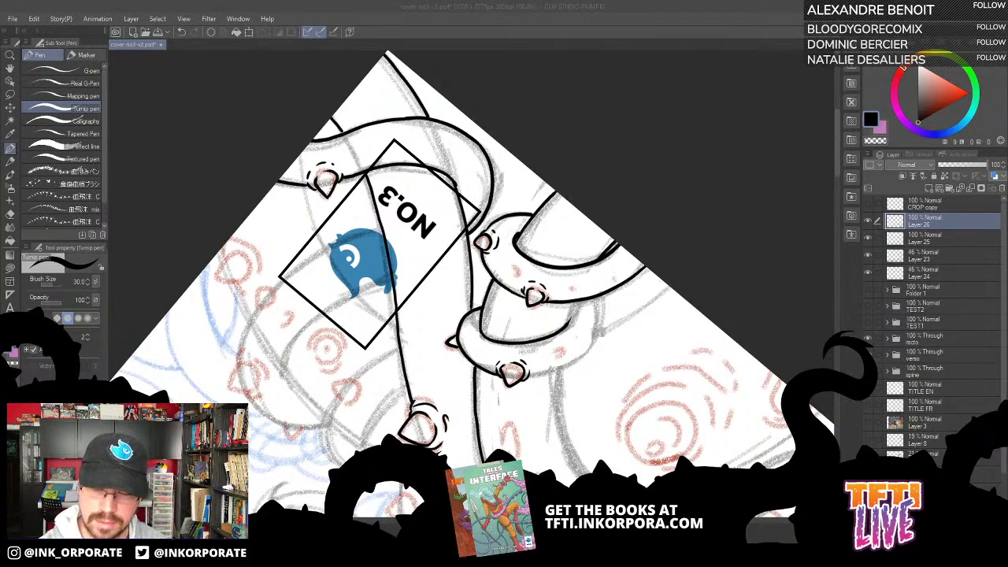
drag(566, 325, 574, 300)
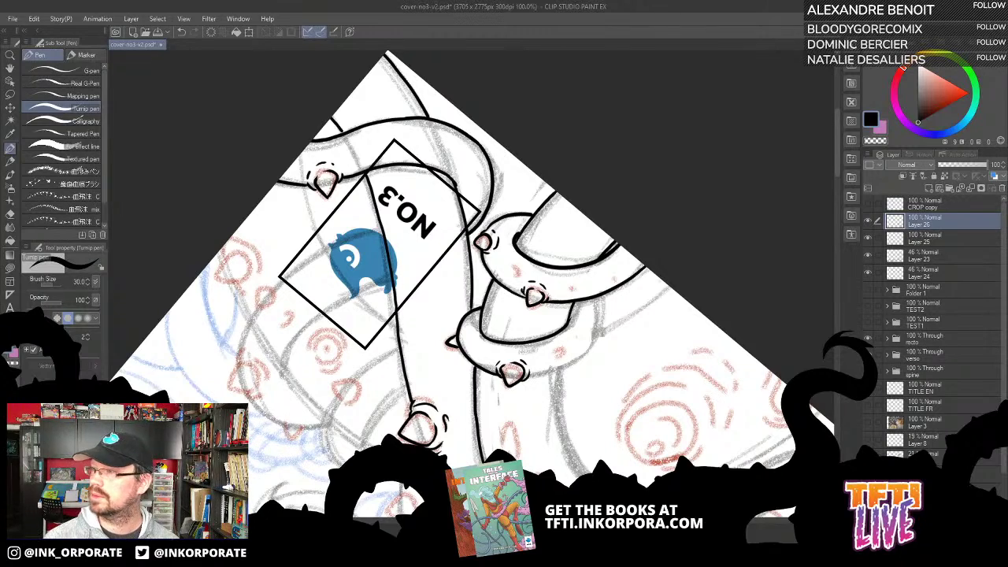
Switch to the browser and look over the Tales from the Interface home page, from the latest comic page to the printed books.
drag(1007, 134, 820, 39)
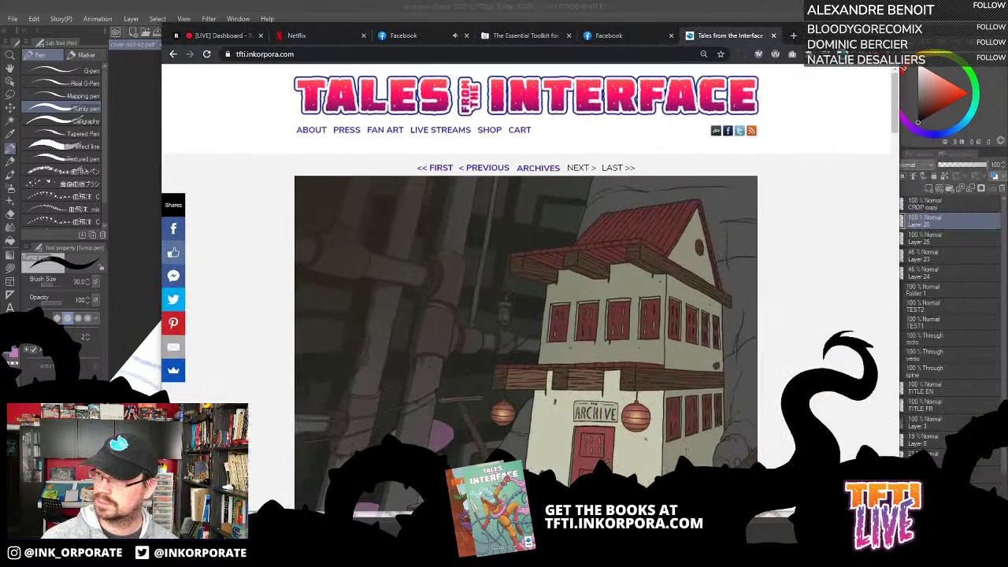
double_click(820, 39)
scroll(705, 233, down, 5)
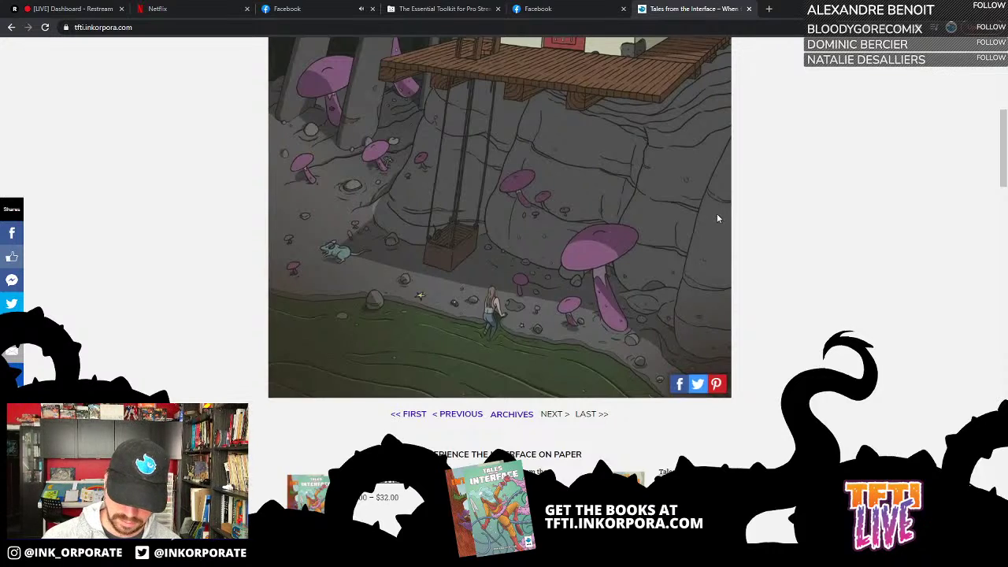
scroll(717, 219, up, 3)
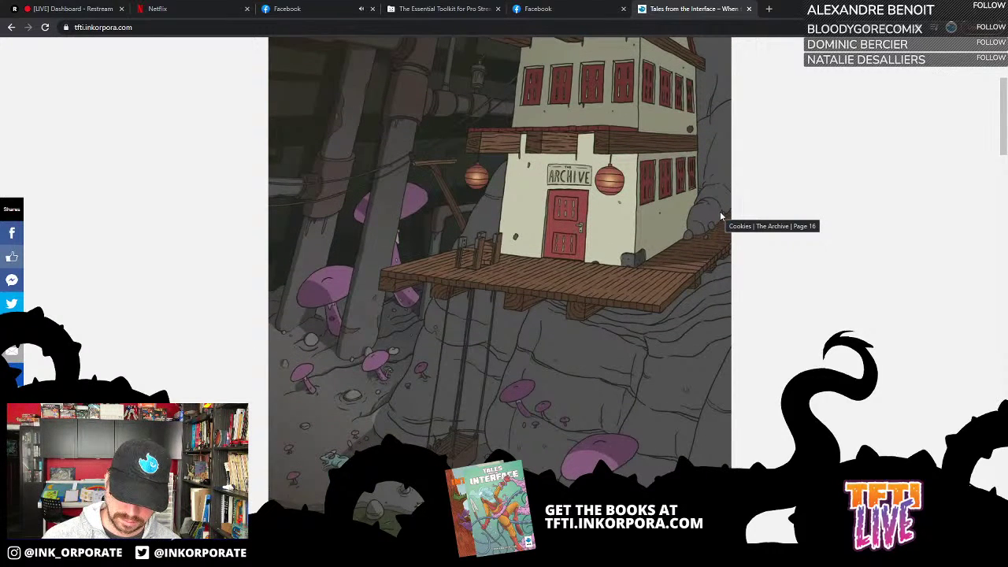
scroll(776, 153, up, 2)
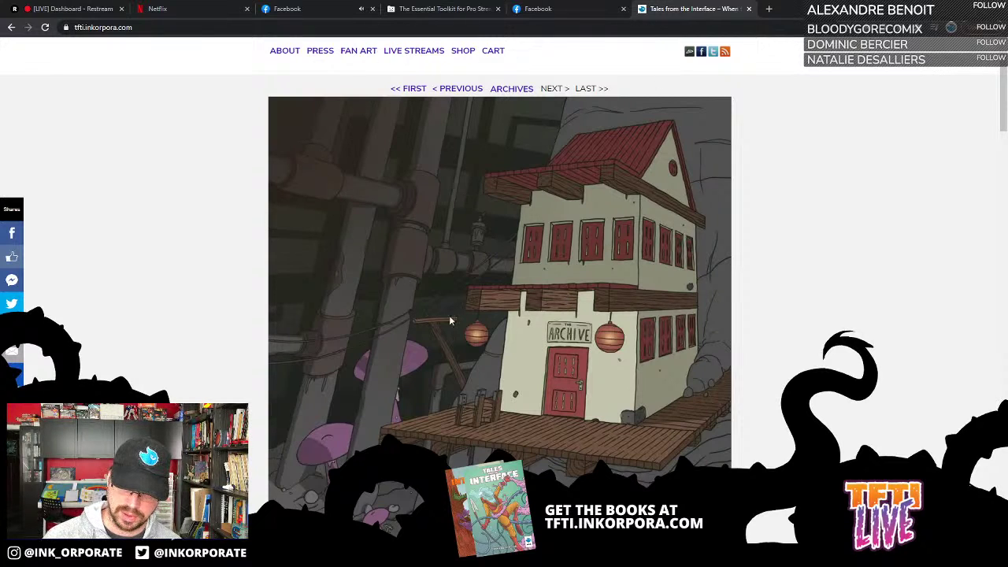
scroll(622, 297, down, 10)
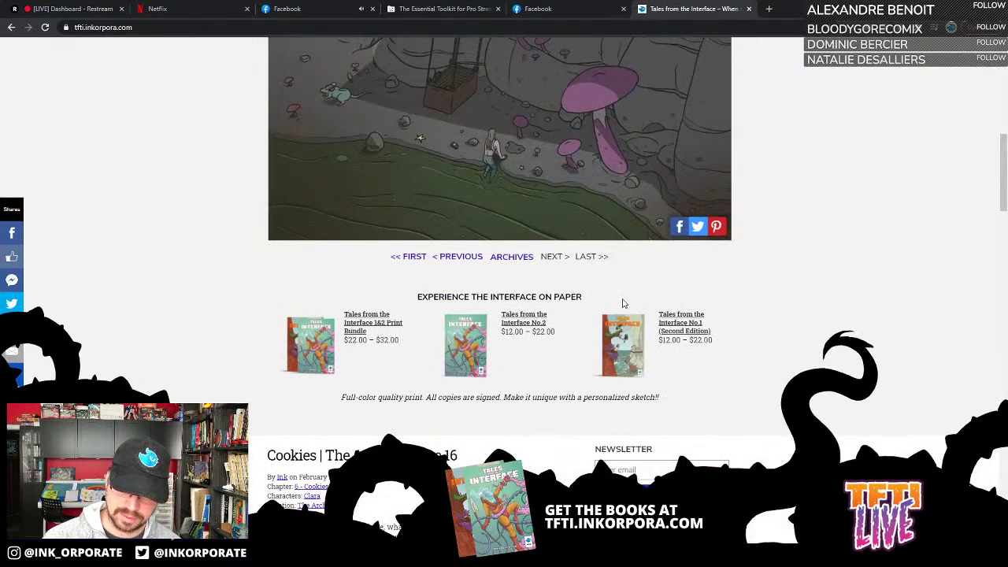
scroll(623, 292, up, 5)
scroll(620, 291, up, 6)
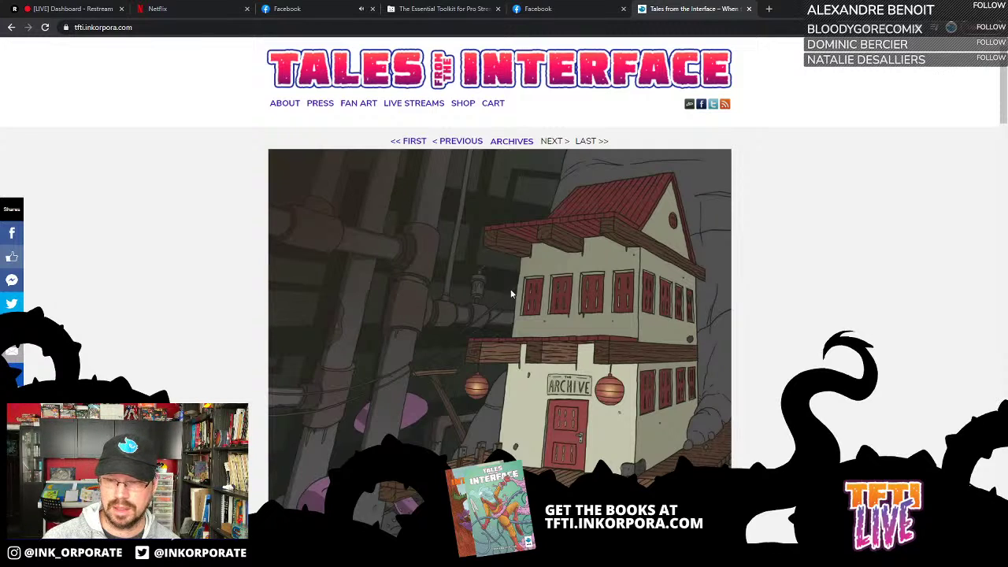
scroll(177, 279, down, 10)
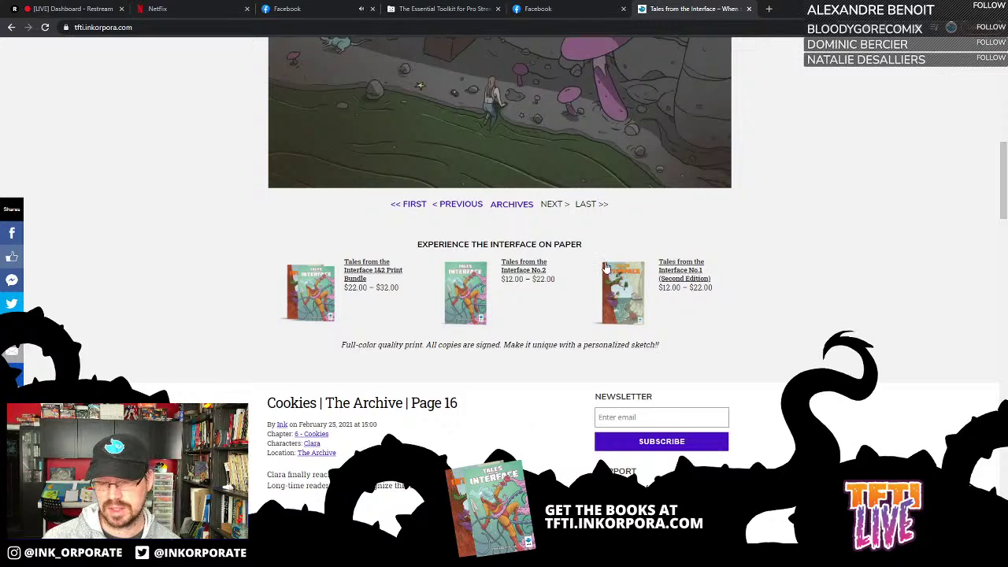
scroll(465, 254, down, 3)
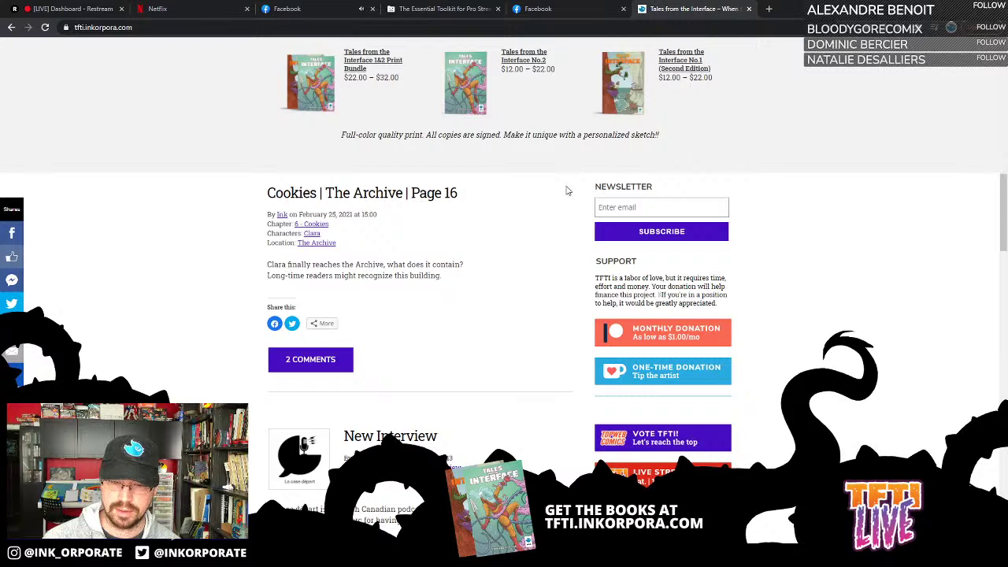
scroll(518, 248, up, 2)
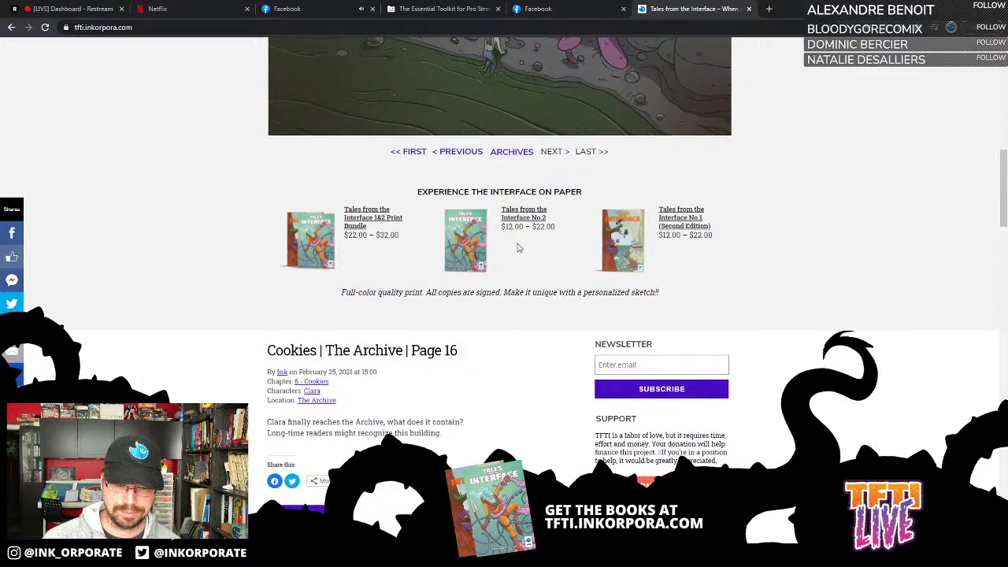
Open the previous comic page, Cookies | The Beach | Page 15, look through its post, and return to Clip Studio Paint.
click(461, 153)
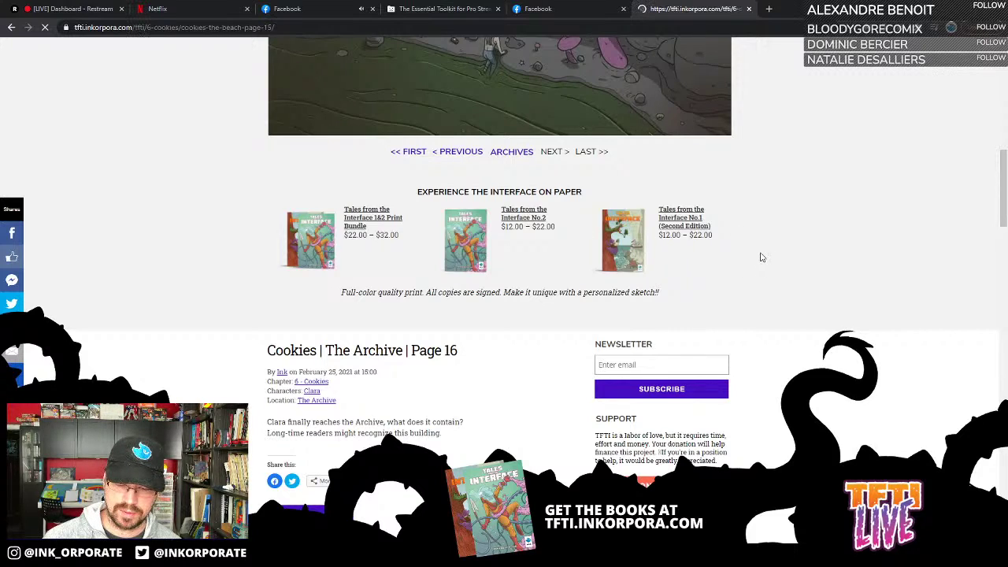
scroll(757, 258, down, 10)
scroll(755, 258, down, 6)
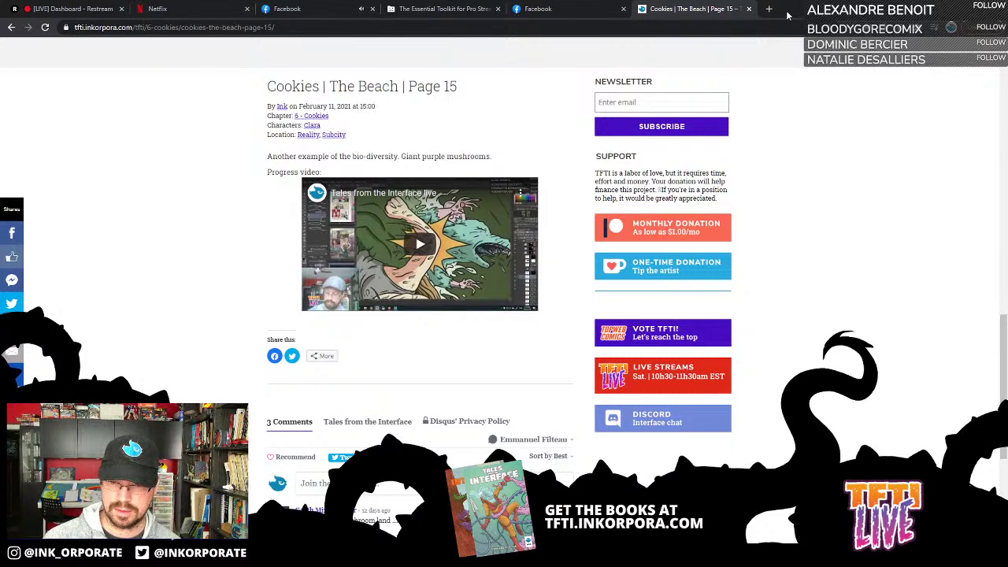
key(alt+Tab)
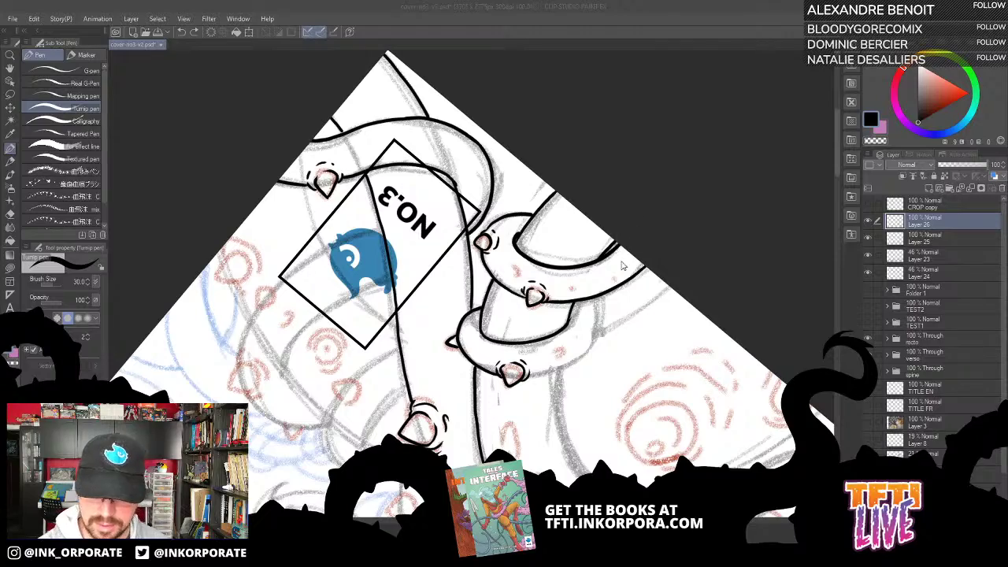
Ink the rear coil's outer contour from the page-edge coil up to its large spike and add small curved bumps on its skin.
click(640, 14)
key(asciicircum)
key(asciicircum)
key(asciicircum)
key(asciicircum)
key(asciicircum)
key(asciicircum)
key(asciicircum)
key(asciicircum)
key(asciicircum)
key(asciicircum)
key(asciicircum)
key(asciicircum)
key(asciicircum)
key(asciicircum)
key(asciicircum)
key(asciicircum)
key(asciicircum)
key(asciicircum)
key(asciicircum)
key(asciicircum)
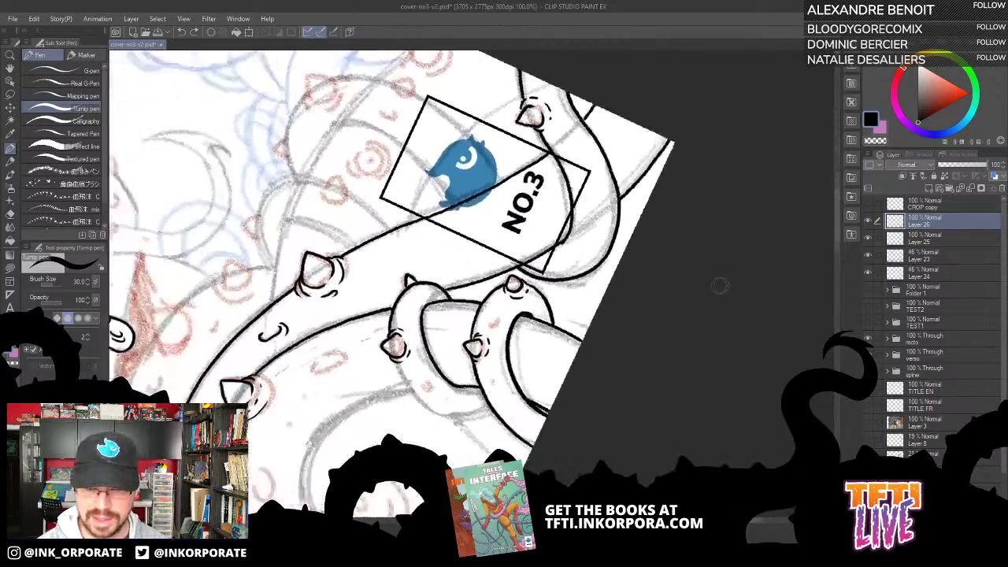
key(asciicircum)
key(asciicircum)
key(asciicircum)
key(asciicircum)
key(asciicircum)
key(asciicircum)
drag(506, 242, 687, 207)
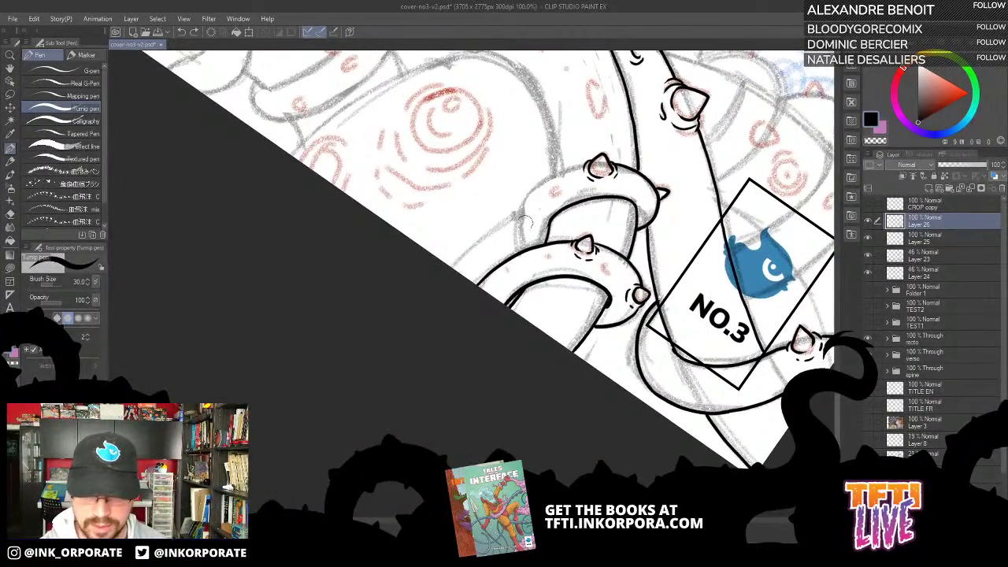
mouse_move(522, 250)
mouse_down()
mouse_move(526, 197)
mouse_move(538, 181)
mouse_move(586, 166)
mouse_up()
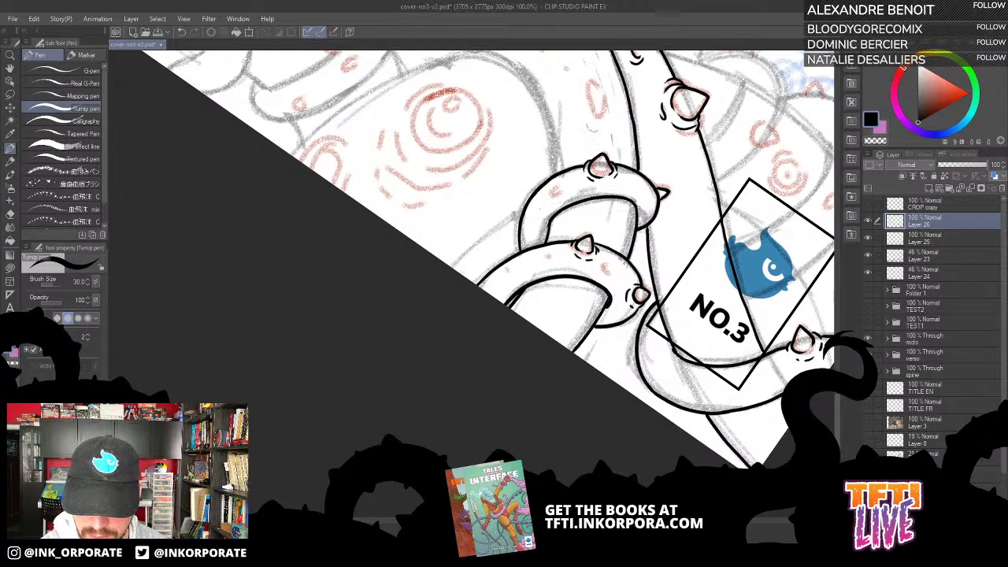
drag(553, 188, 563, 189)
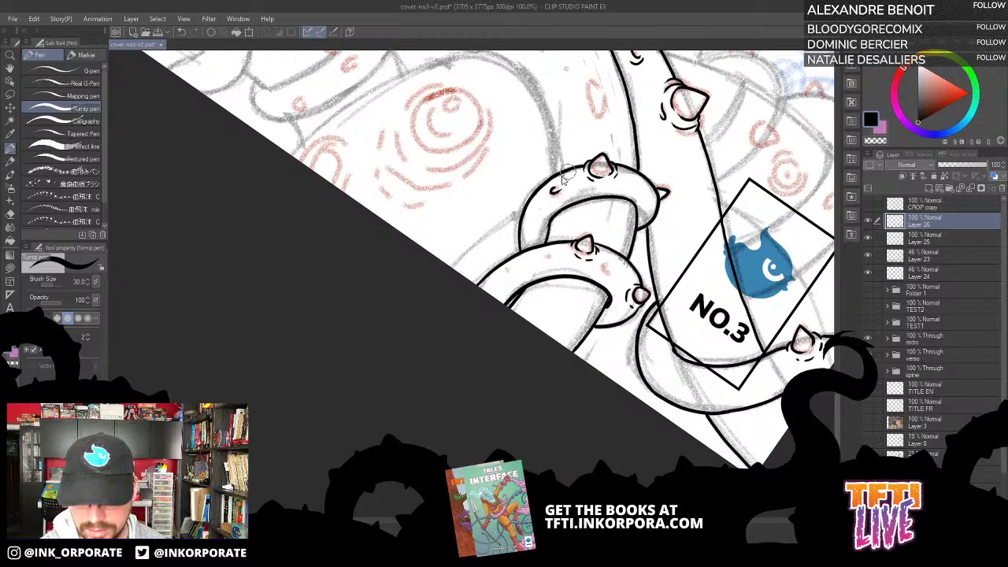
key(ctrl+z)
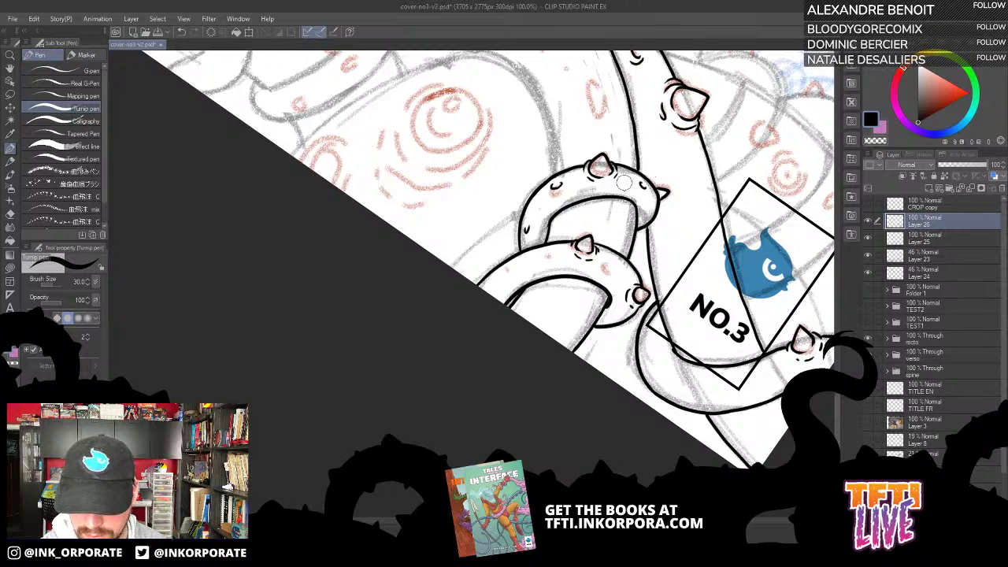
Ink a small bump on the big tentacle's inner edge, plus a curved crease and a dot between its spike and the coils.
drag(671, 113, 606, 250)
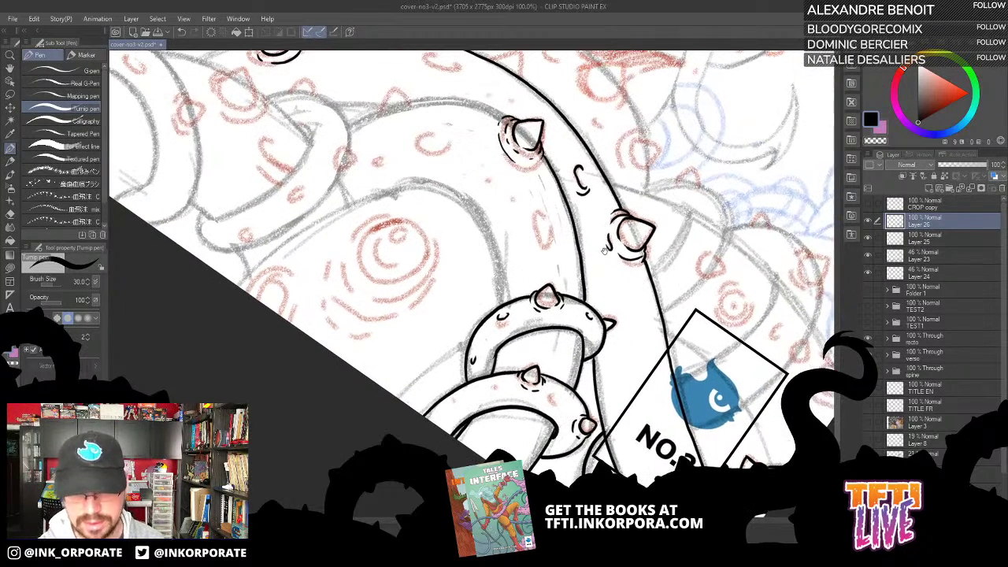
drag(544, 211, 544, 241)
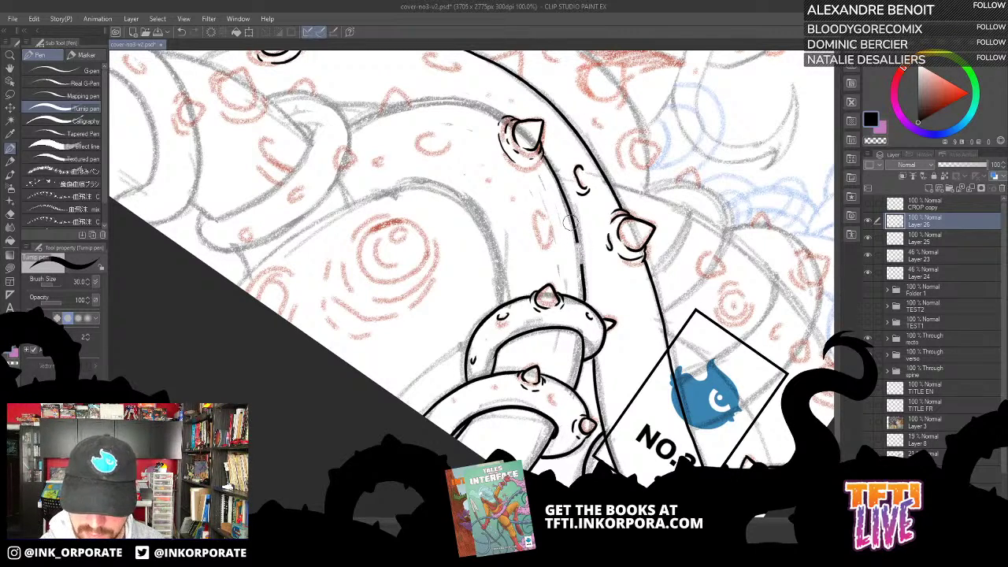
drag(577, 242, 579, 260)
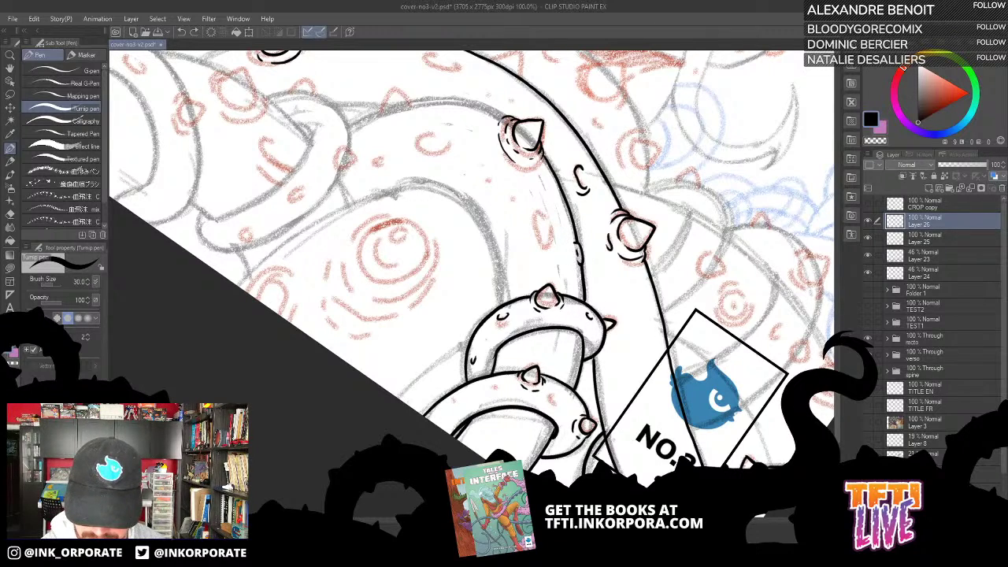
drag(574, 255, 580, 266)
key(ctrl+z)
key(ctrl+z)
drag(537, 177, 542, 187)
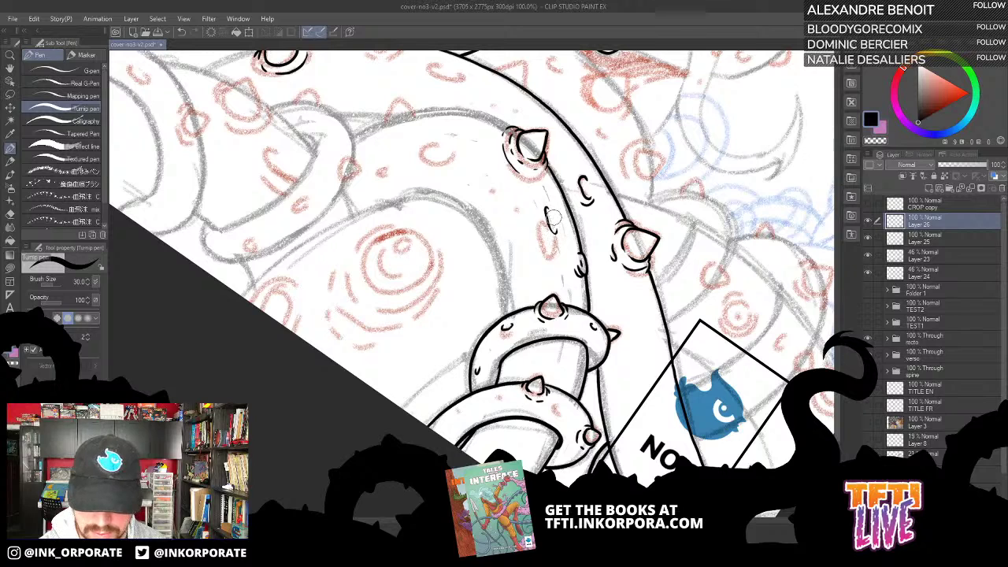
drag(545, 219, 553, 243)
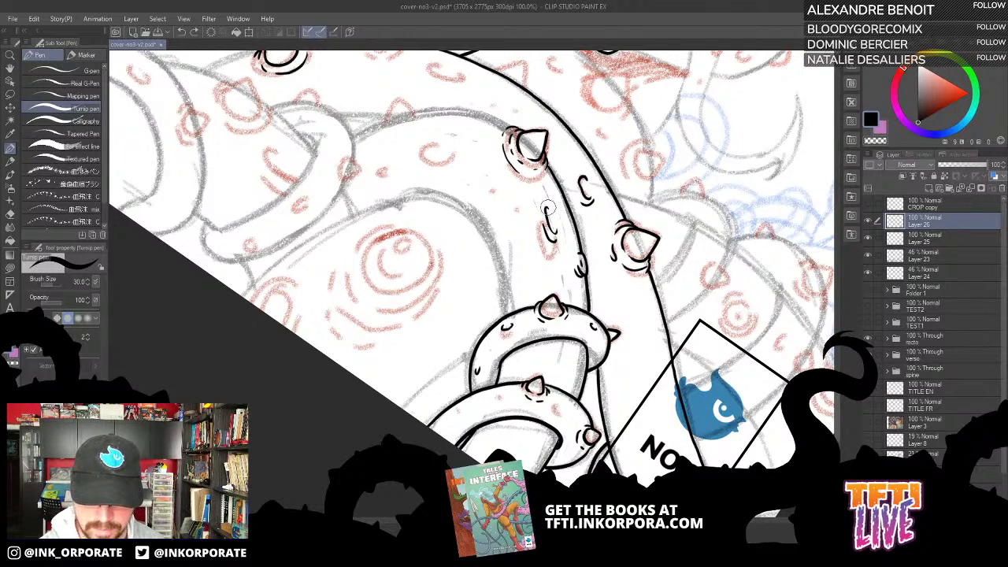
mouse_move(558, 212)
mouse_down()
mouse_move(561, 223)
mouse_move(630, 178)
mouse_up()
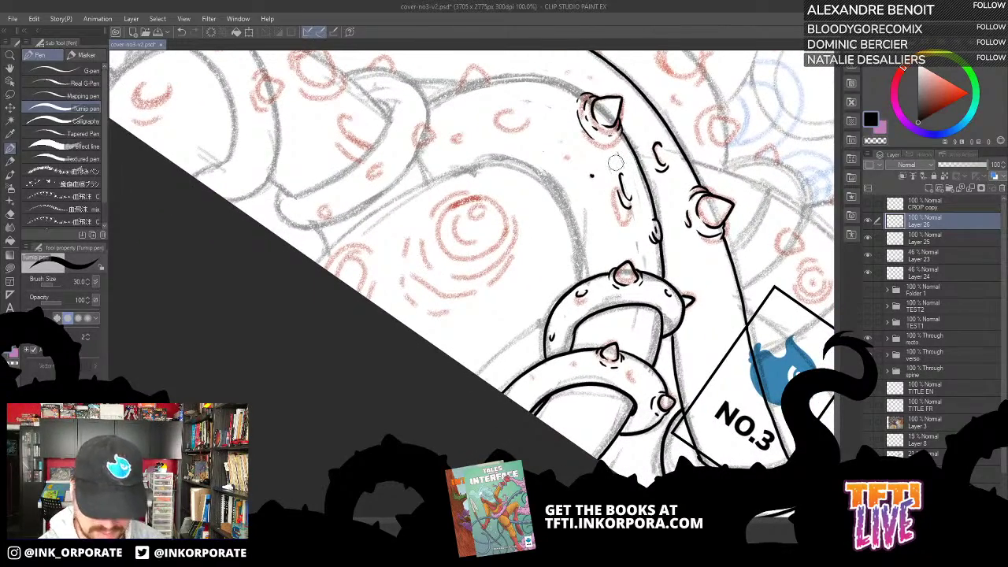
Ink the rounded outline and small tip circle of the large front-facing spike sketched near the page edge.
key(minus)
key(minus)
key(minus)
key(minus)
key(minus)
key(minus)
key(minus)
key(minus)
key(minus)
key(minus)
key(minus)
key(minus)
key(minus)
key(minus)
key(minus)
drag(509, 175, 585, 180)
mouse_move(473, 249)
mouse_down()
mouse_move(456, 266)
mouse_move(459, 289)
mouse_move(477, 307)
mouse_move(520, 274)
mouse_move(517, 246)
mouse_move(487, 229)
mouse_move(461, 252)
mouse_move(466, 293)
mouse_up()
key(ctrl+z)
key(ctrl+z)
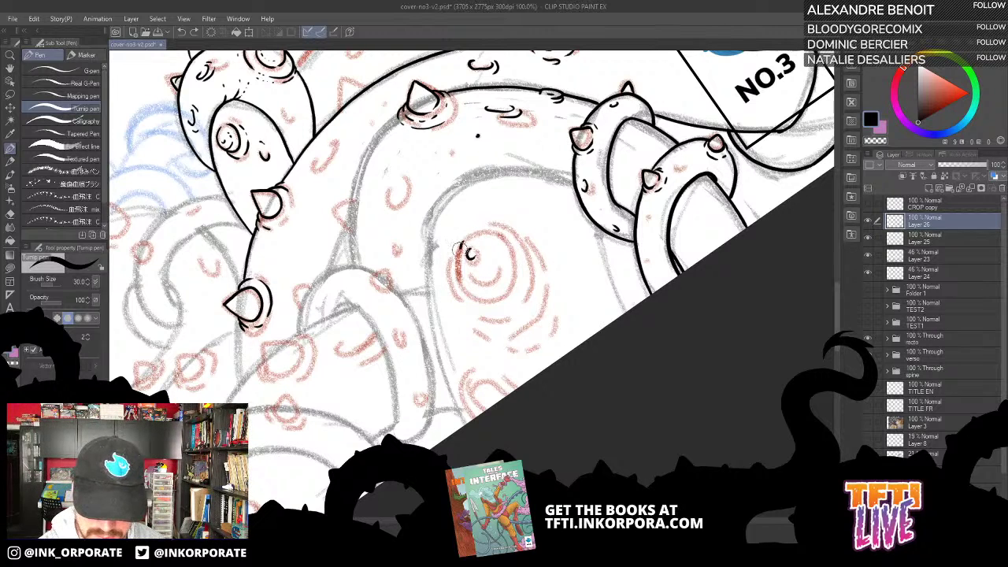
mouse_move(465, 245)
mouse_down()
mouse_move(456, 284)
mouse_move(477, 308)
mouse_move(508, 301)
mouse_move(516, 270)
mouse_move(502, 237)
mouse_move(481, 228)
mouse_move(469, 237)
mouse_up()
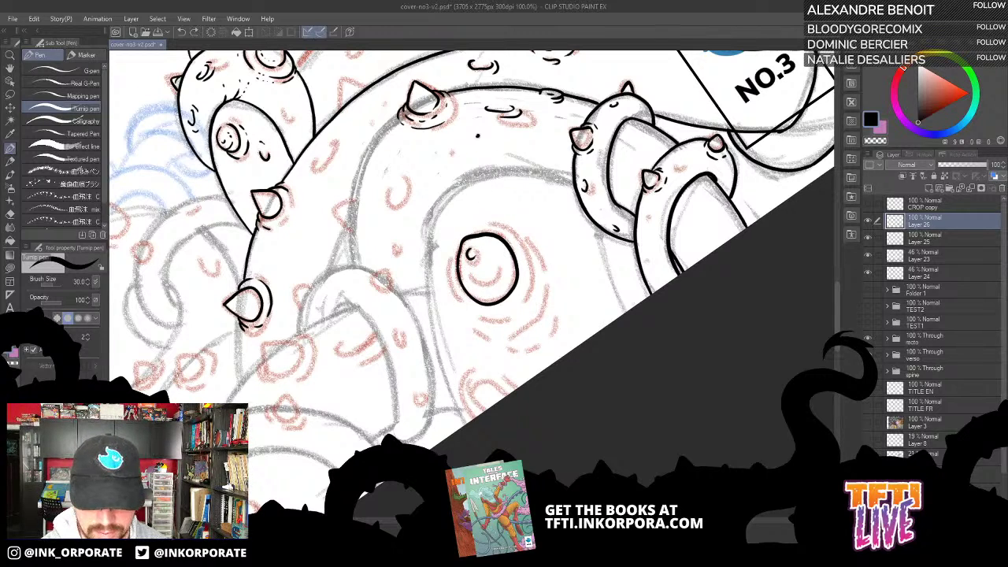
Ink broken curved wrinkle lines around the base of the large front-facing spike.
mouse_move(471, 312)
mouse_down()
mouse_move(451, 281)
mouse_move(452, 263)
mouse_up()
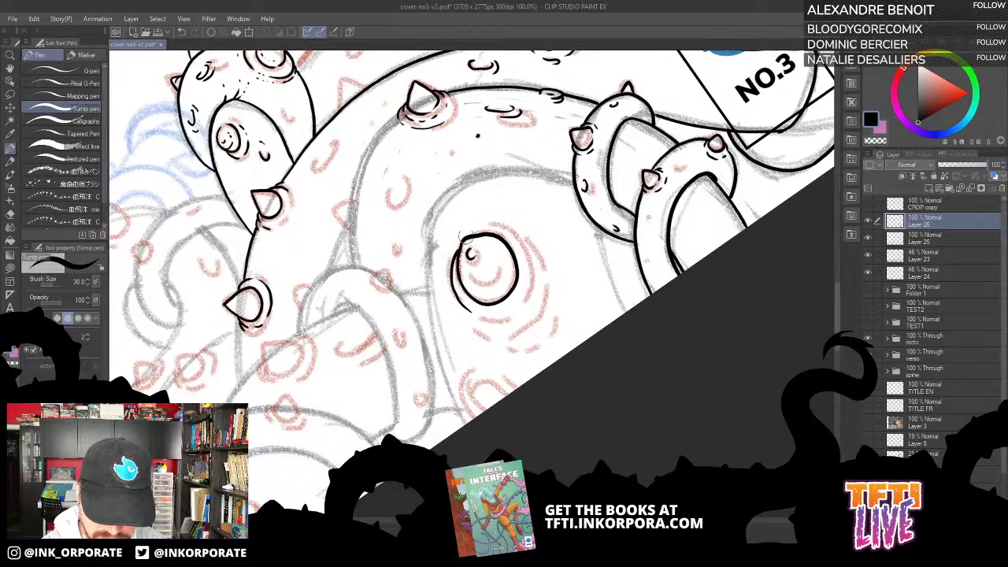
mouse_move(497, 230)
mouse_down()
mouse_move(526, 250)
mouse_move(529, 288)
mouse_move(486, 319)
mouse_move(512, 316)
mouse_up()
drag(513, 229, 540, 270)
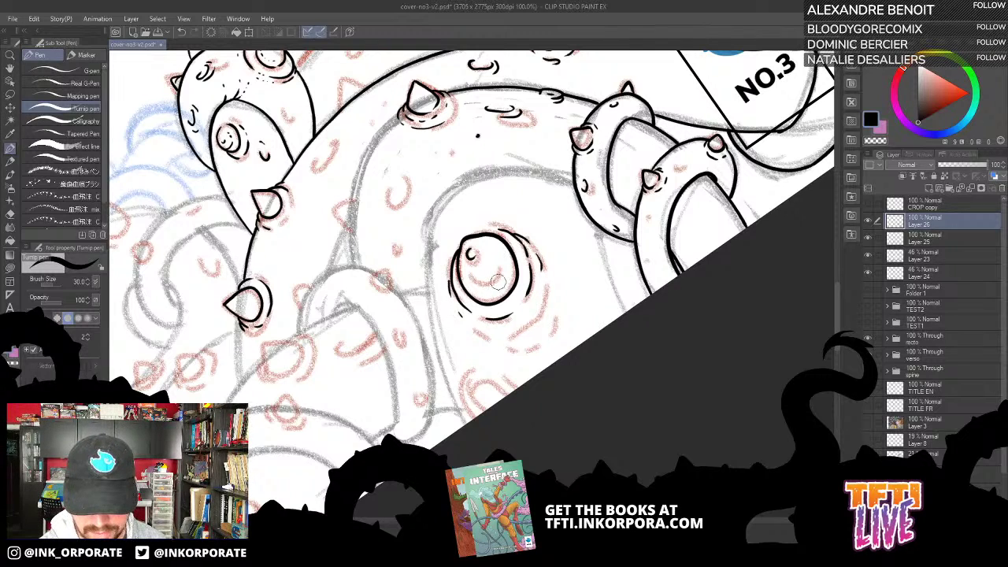
drag(498, 332, 520, 321)
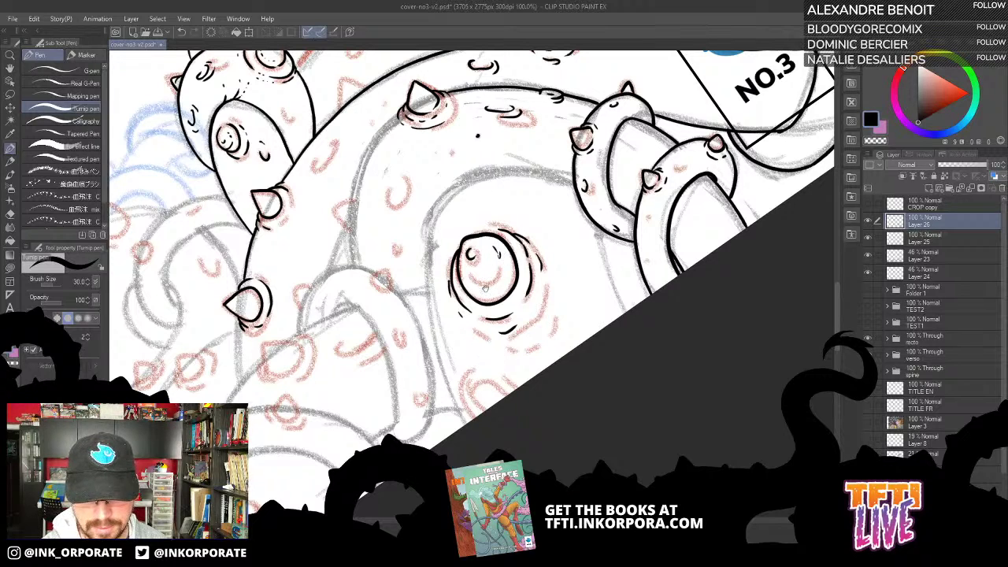
Ink the curved outline of the partial front-facing spike cut off by the page edge, beside the large front-facing spike.
drag(485, 287, 483, 212)
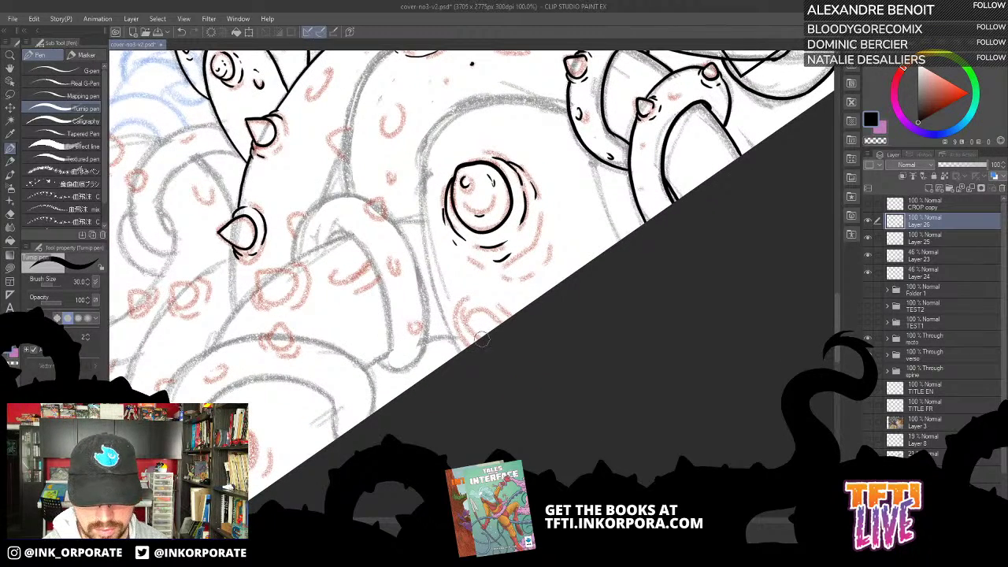
mouse_move(483, 339)
mouse_down()
mouse_move(476, 308)
mouse_move(506, 331)
mouse_move(475, 297)
mouse_move(505, 319)
mouse_move(484, 318)
mouse_up()
key(ctrl+z)
key(ctrl+z)
key(asciicircum)
key(asciicircum)
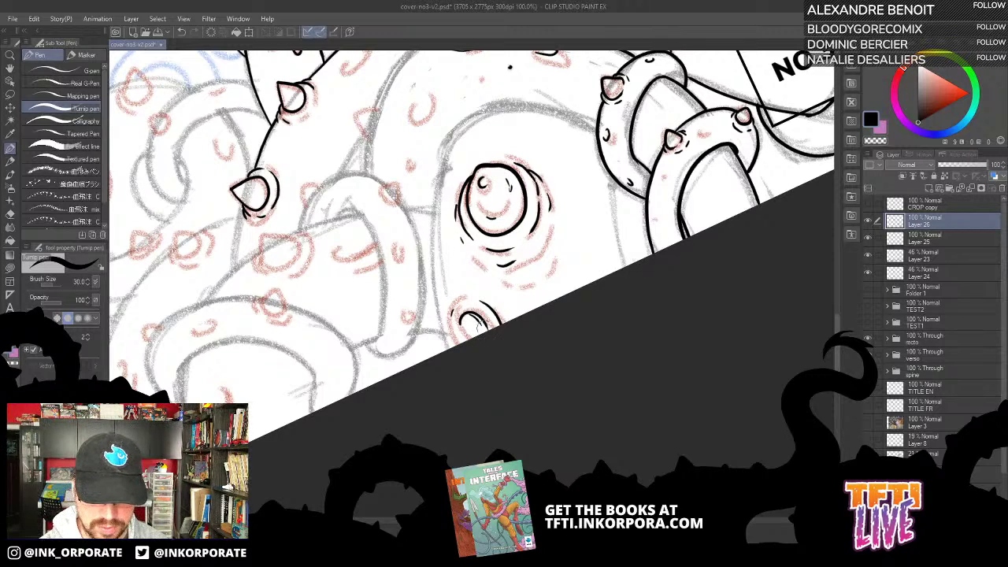
scroll(402, 209, up, 3)
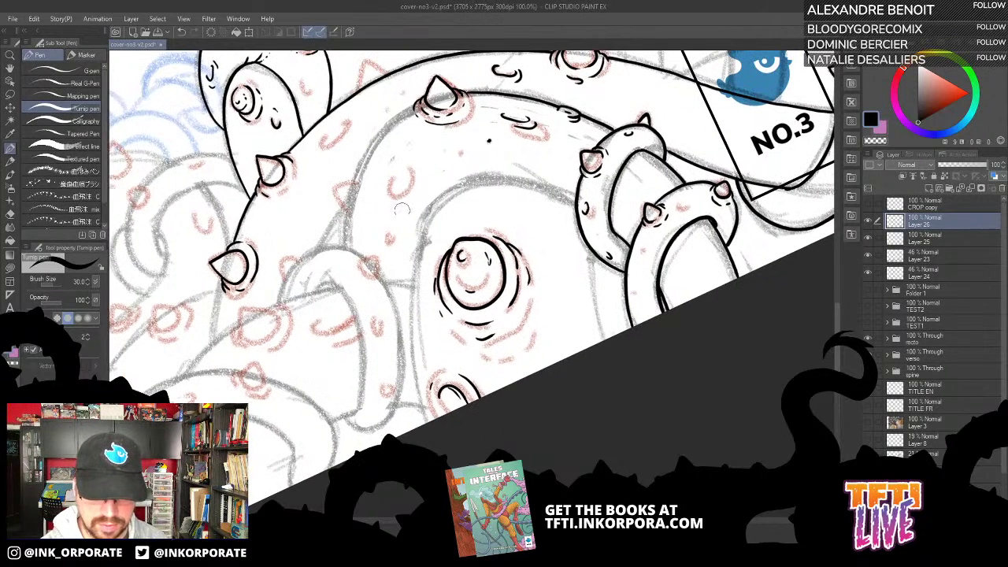
Ink the foreground tentacle's arched contour around the large front-facing spike, from the page edge to the interlocking coils.
mouse_move(426, 422)
mouse_down()
mouse_move(409, 344)
mouse_move(416, 242)
mouse_move(438, 206)
mouse_move(470, 187)
mouse_up()
key(asciicircum)
key(asciicircum)
key(asciicircum)
key(asciicircum)
key(asciicircum)
key(asciicircum)
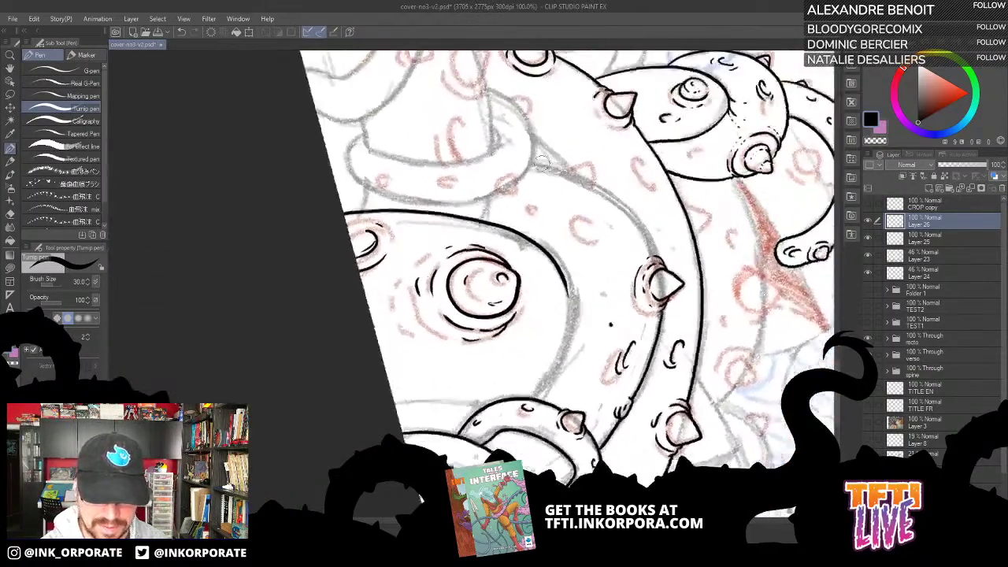
drag(419, 244, 462, 282)
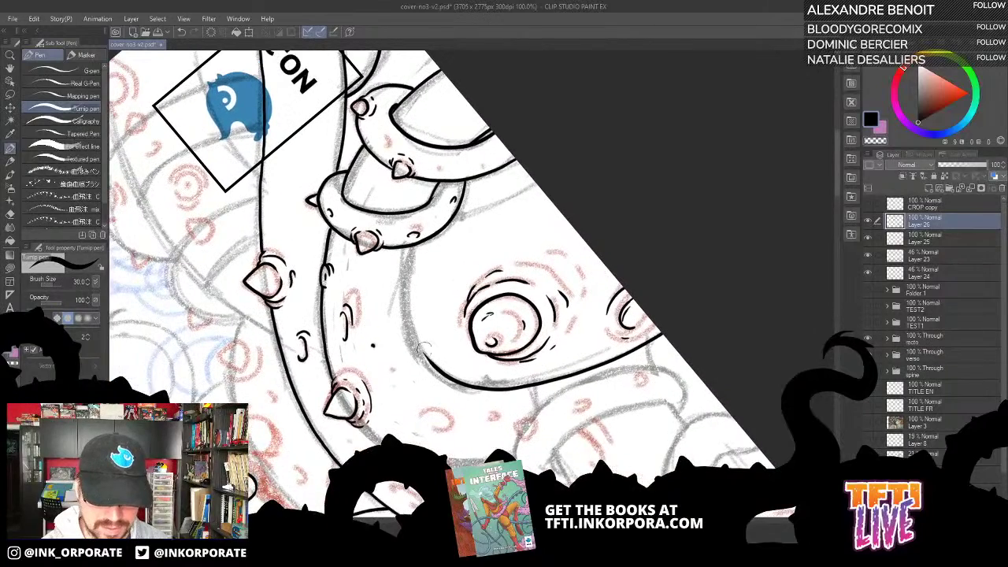
mouse_move(430, 362)
mouse_down()
mouse_move(410, 295)
mouse_move(415, 242)
mouse_up()
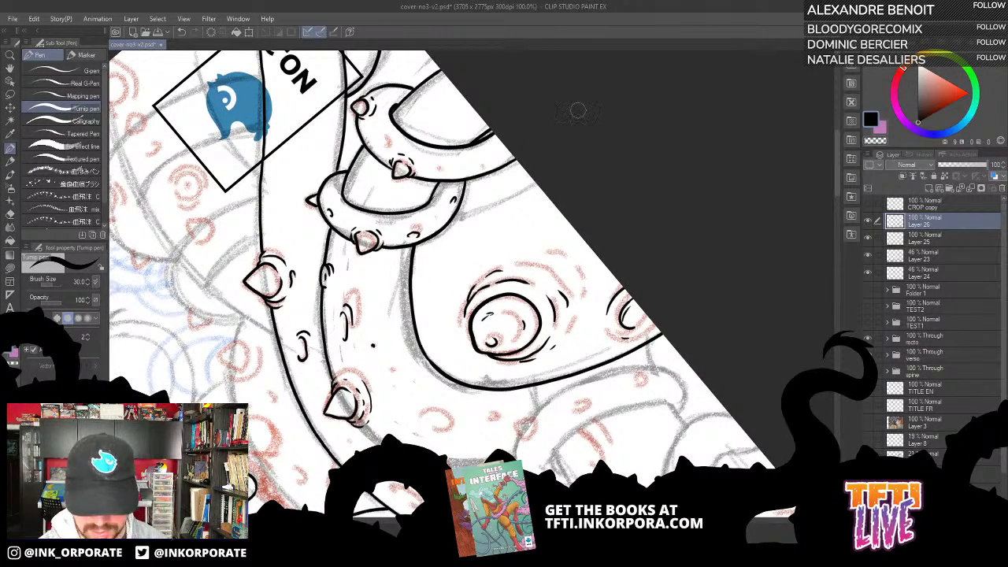
Ink the foreground tentacle's far edge from beneath the interlocking coils to the page edge.
key(asciicircum)
mouse_move(547, 380)
mouse_down()
mouse_move(520, 240)
mouse_move(529, 229)
mouse_move(547, 335)
mouse_move(524, 274)
mouse_move(528, 238)
mouse_up()
key(ctrl+z)
key(ctrl+z)
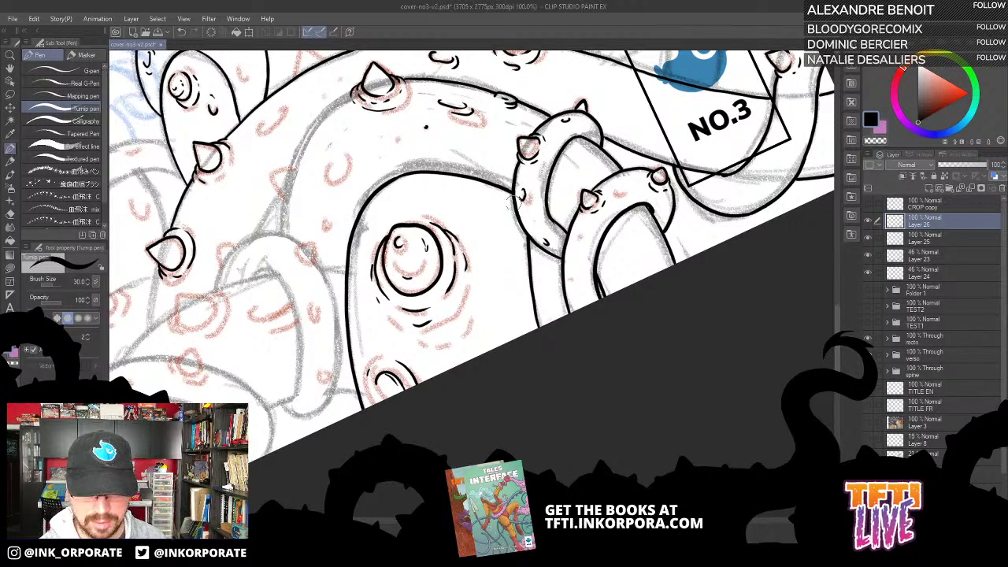
Ink a curved crease and a small dot on the big tentacle's skin just outside the foreground arch.
drag(470, 254, 619, 319)
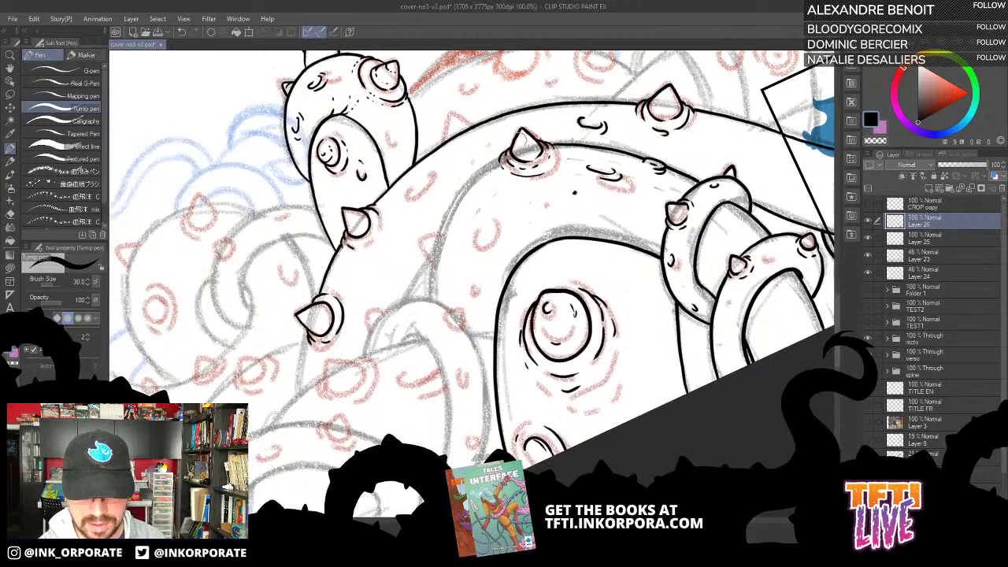
mouse_move(479, 230)
mouse_down()
mouse_move(489, 251)
mouse_move(497, 223)
mouse_up()
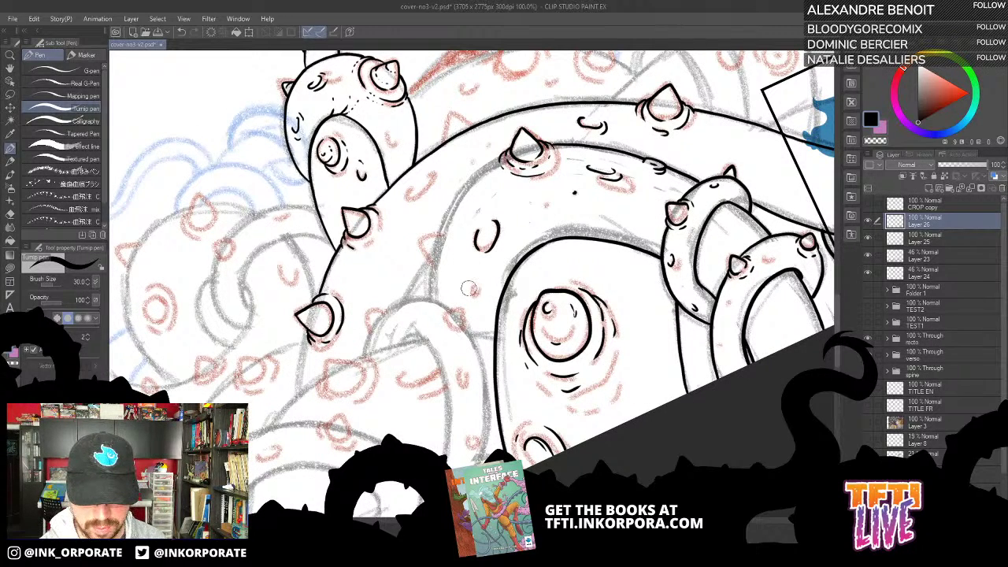
drag(473, 282, 474, 293)
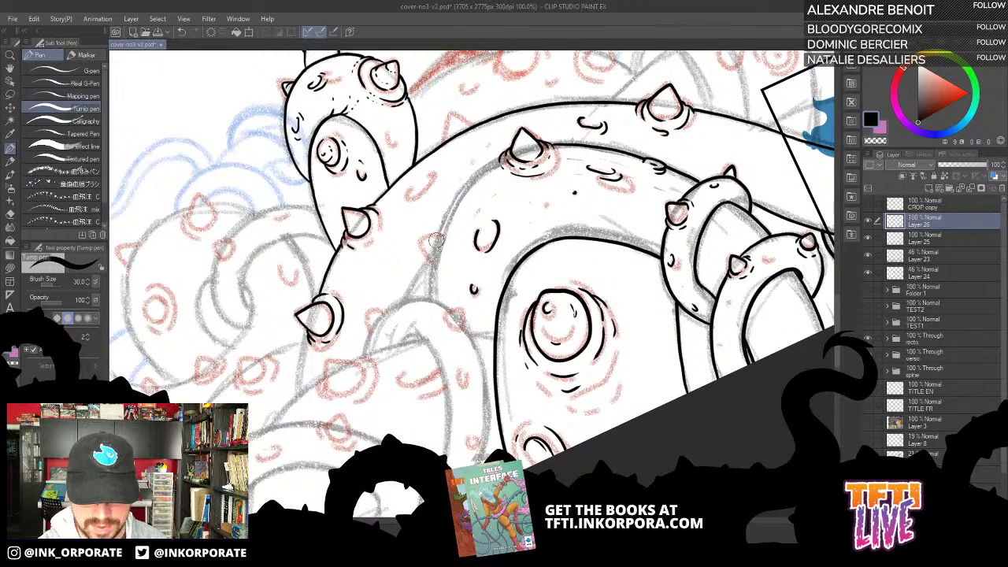
Ink the big tentacle's contour down from its large spike, with a small side spike and a curved crease on the coil behind.
mouse_move(430, 294)
mouse_down()
mouse_move(447, 217)
mouse_move(497, 156)
mouse_up()
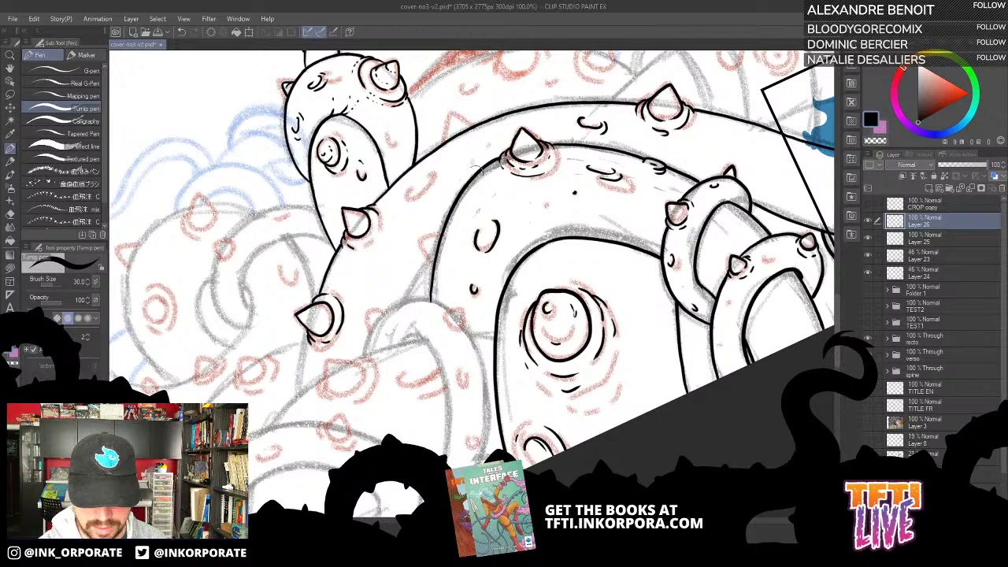
mouse_move(433, 233)
mouse_down()
mouse_move(421, 238)
mouse_move(439, 257)
mouse_up()
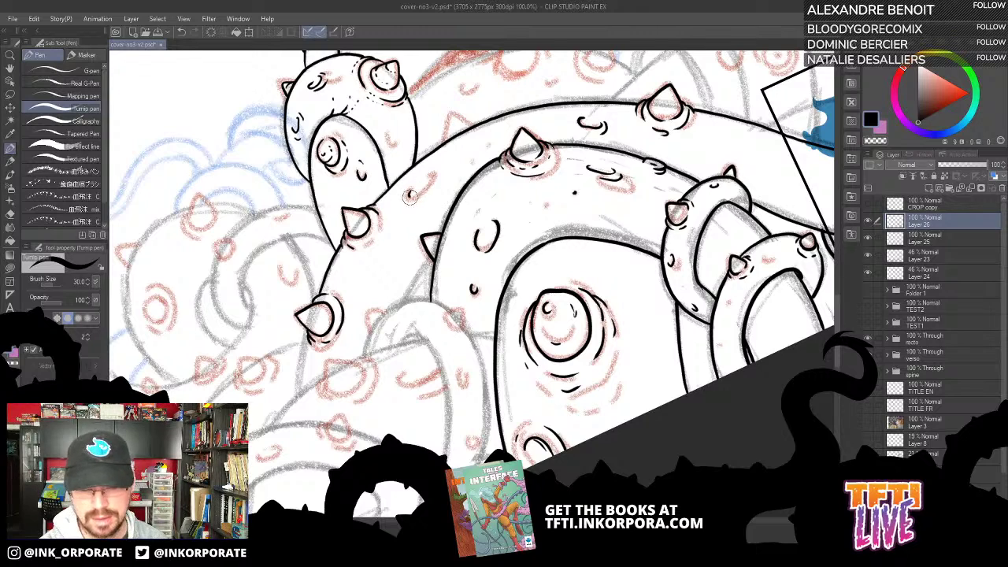
mouse_move(419, 234)
mouse_down()
mouse_move(493, 229)
mouse_move(498, 121)
mouse_up()
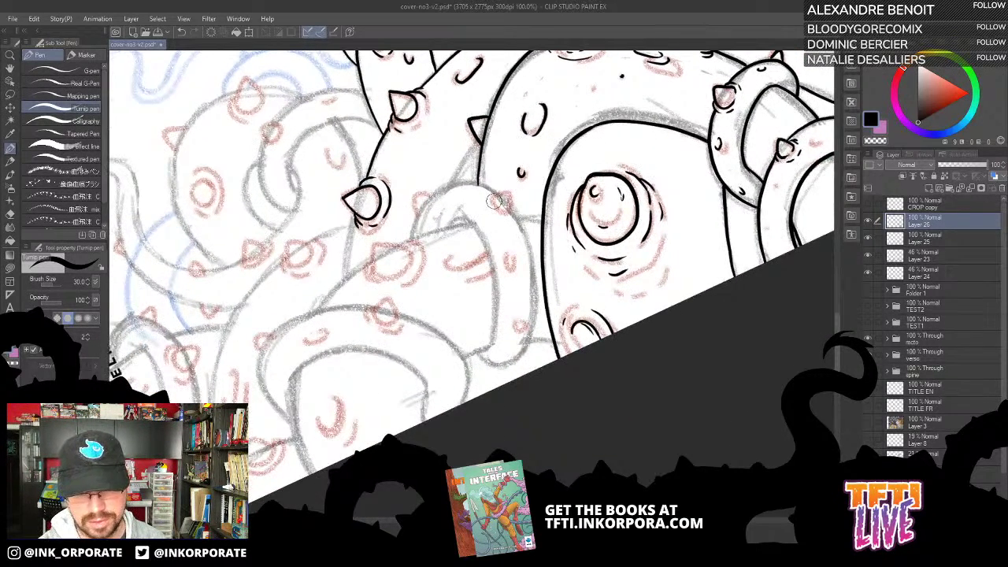
Ink the small spike and its short base wrinkles on the sketched coil below the big tentacle's contour.
mouse_move(494, 200)
mouse_down()
mouse_move(504, 213)
mouse_move(504, 193)
mouse_move(512, 207)
mouse_move(502, 209)
mouse_up()
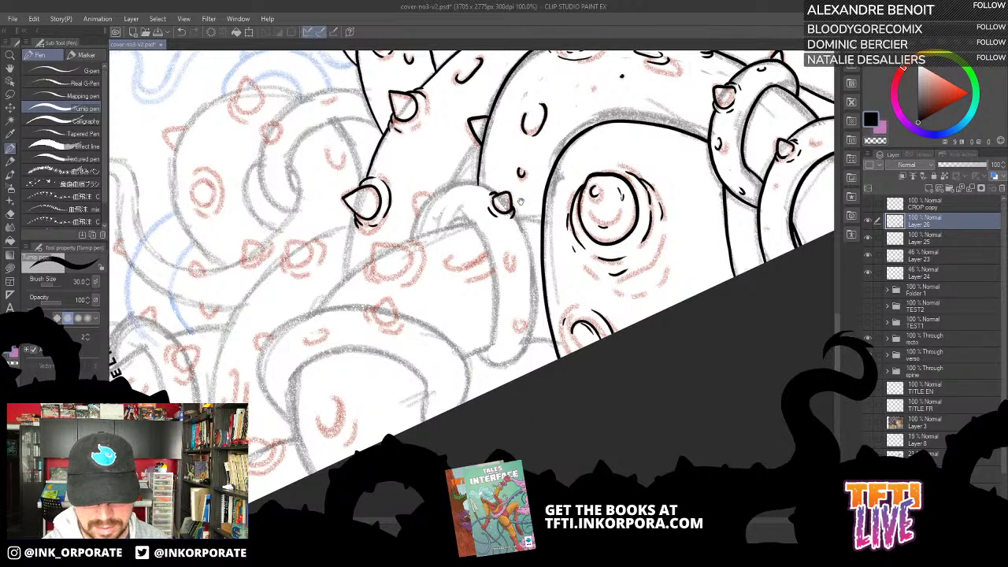
drag(520, 202, 502, 172)
drag(651, 107, 566, 259)
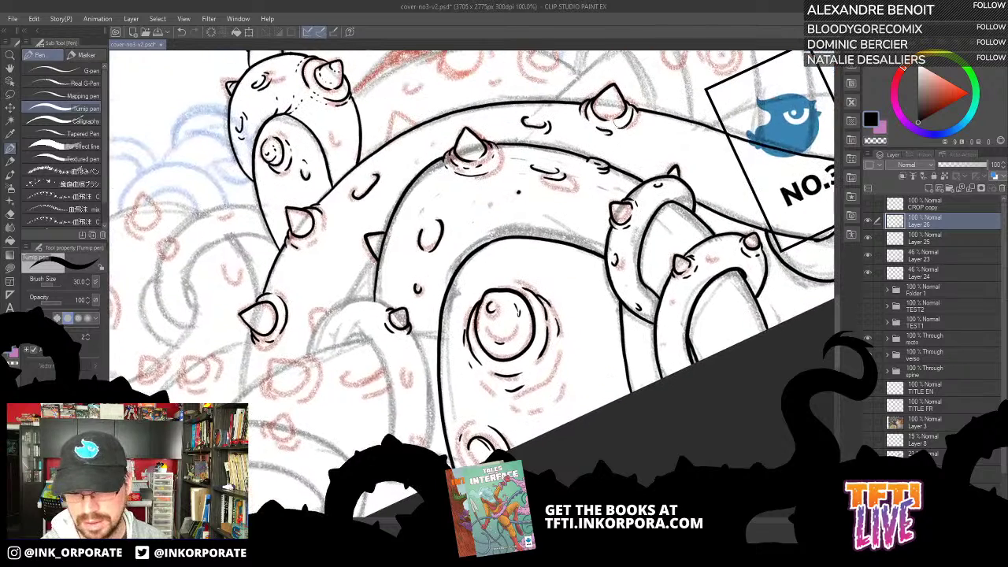
Ink short crease lines on the tentacle sections visible inside the two interlocking coils.
drag(665, 142, 542, 154)
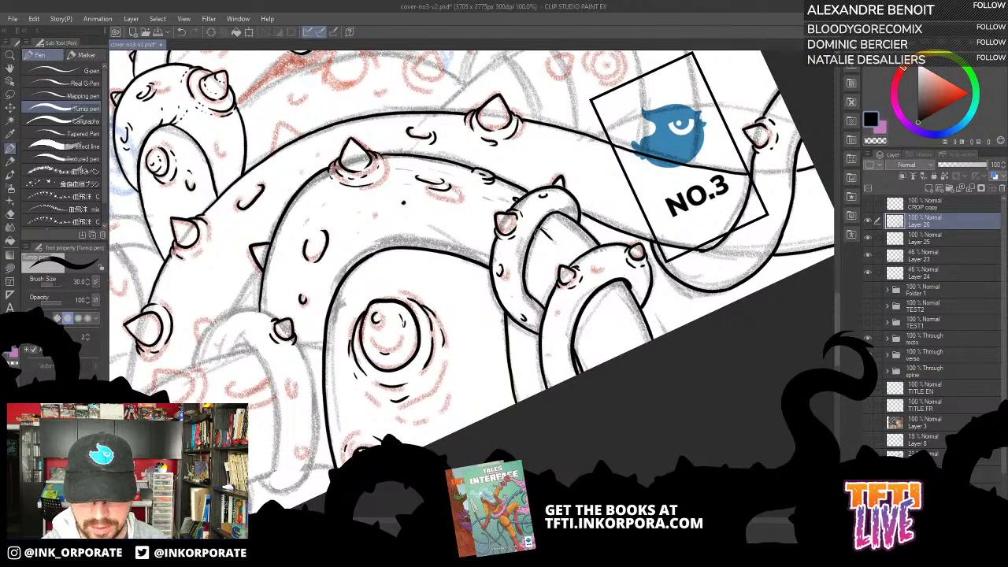
drag(538, 234, 475, 168)
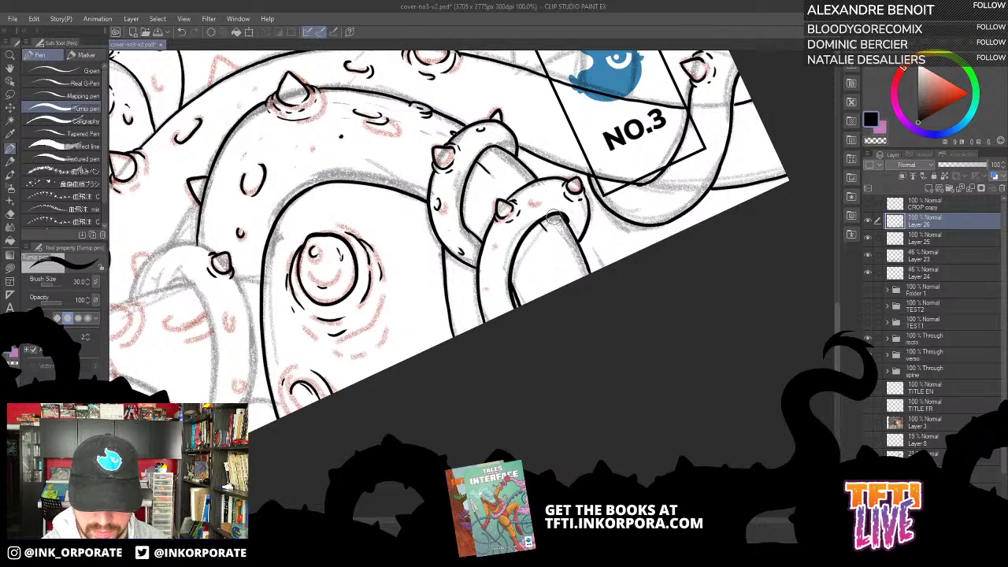
mouse_move(555, 219)
mouse_down()
mouse_move(572, 271)
mouse_move(557, 221)
mouse_up()
key(ctrl+z)
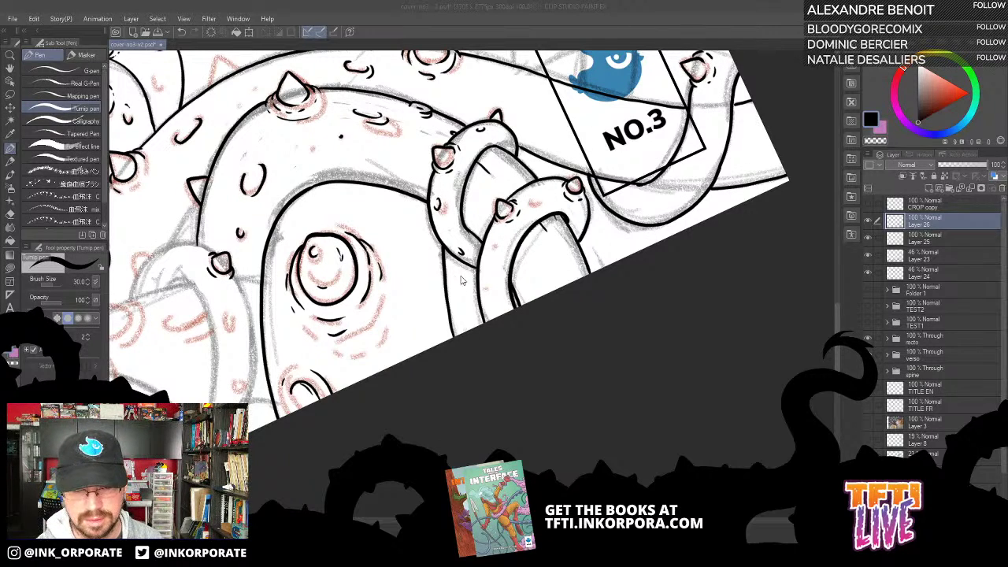
Ink small curved skin marks on the foreground tentacle near the page edge and on the tentacles around the NO.3 box.
click(442, 293)
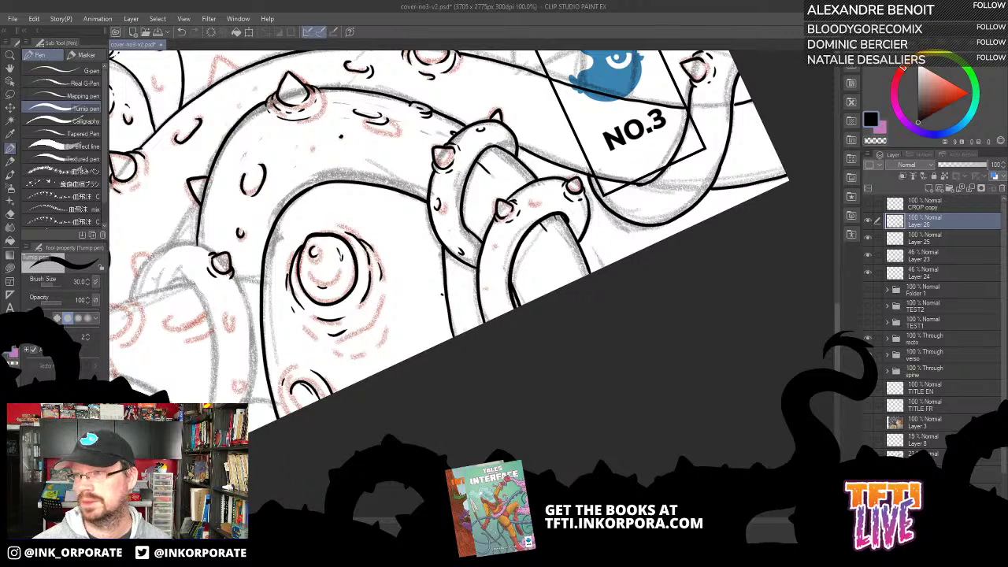
click(594, 43)
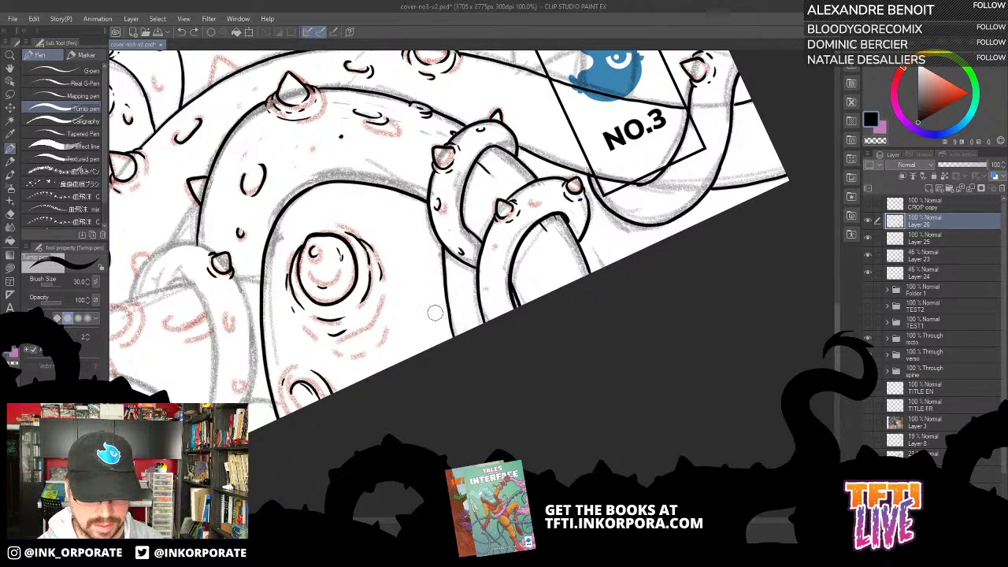
mouse_move(479, 200)
mouse_down()
mouse_move(523, 241)
mouse_move(513, 341)
mouse_up()
drag(574, 260, 587, 272)
key(ctrl+z)
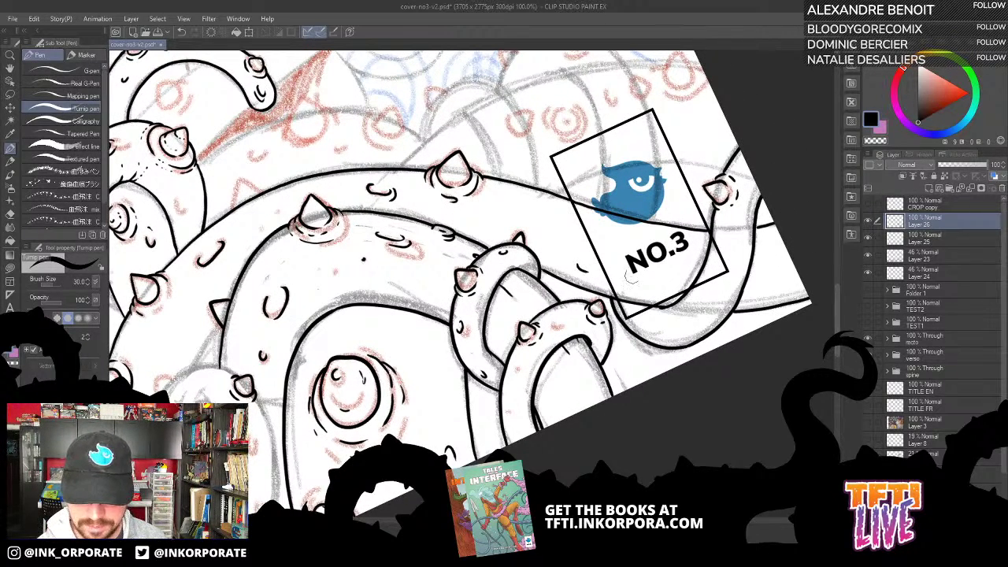
drag(713, 221, 647, 167)
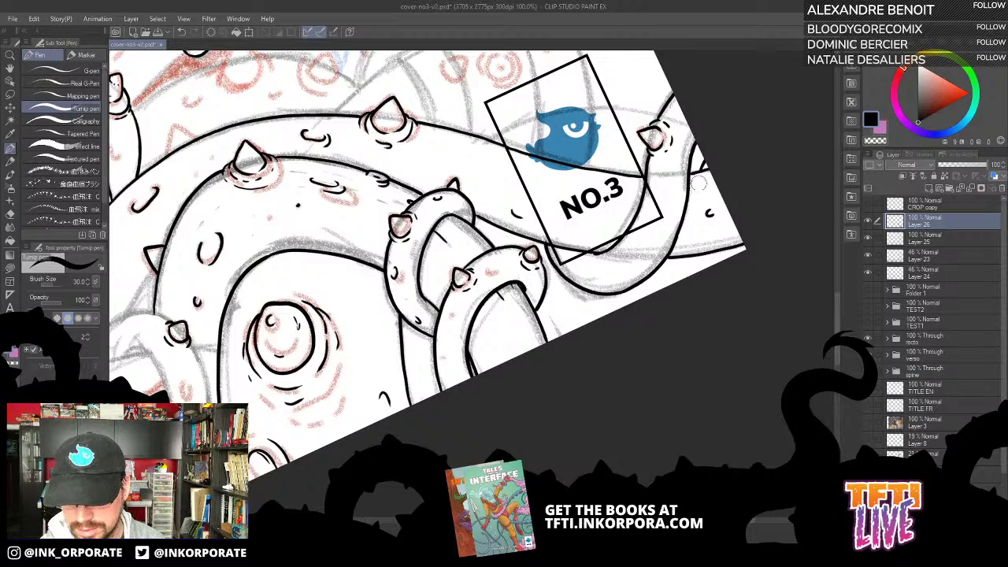
drag(554, 182, 592, 250)
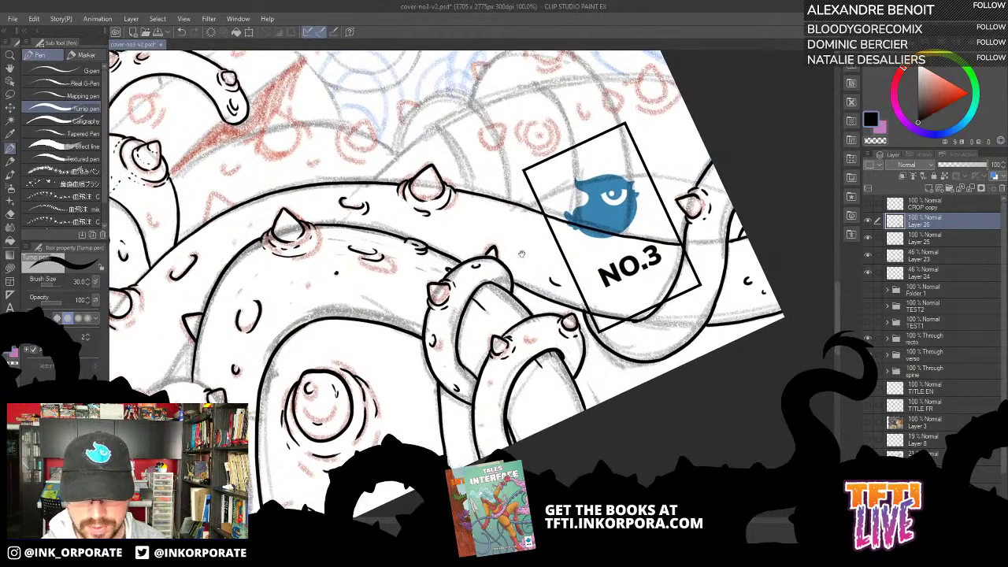
Ink the large spike with its base wrinkles on the tentacle below the rear coil, plus the small side spike above it.
mouse_move(370, 326)
mouse_down()
mouse_move(583, 177)
mouse_move(636, 106)
mouse_up()
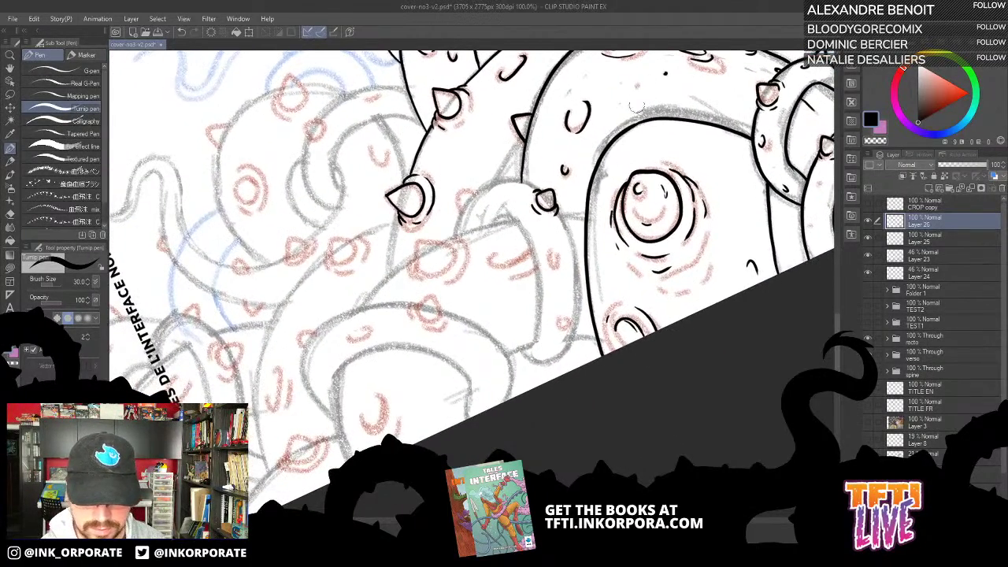
drag(492, 199, 514, 236)
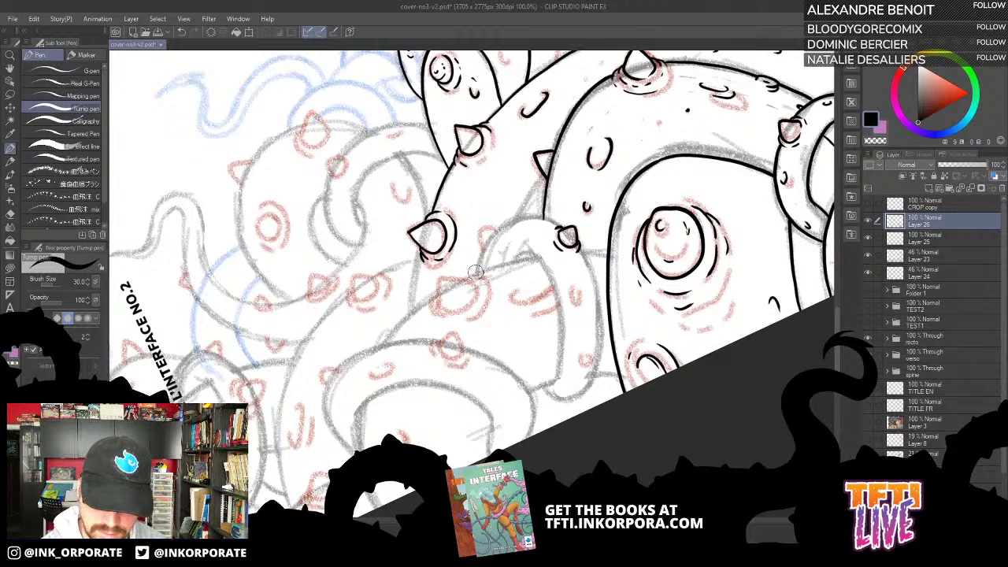
mouse_move(439, 306)
mouse_down()
mouse_move(466, 280)
mouse_move(475, 292)
mouse_move(458, 312)
mouse_move(438, 299)
mouse_move(442, 310)
mouse_move(464, 309)
mouse_move(475, 296)
mouse_move(434, 297)
mouse_move(448, 321)
mouse_move(474, 313)
mouse_move(484, 293)
mouse_move(465, 272)
mouse_move(431, 307)
mouse_up()
mouse_move(469, 274)
mouse_down()
mouse_move(554, 179)
mouse_move(537, 121)
mouse_move(571, 113)
mouse_move(513, 231)
mouse_move(518, 246)
mouse_move(476, 253)
mouse_move(498, 230)
mouse_up()
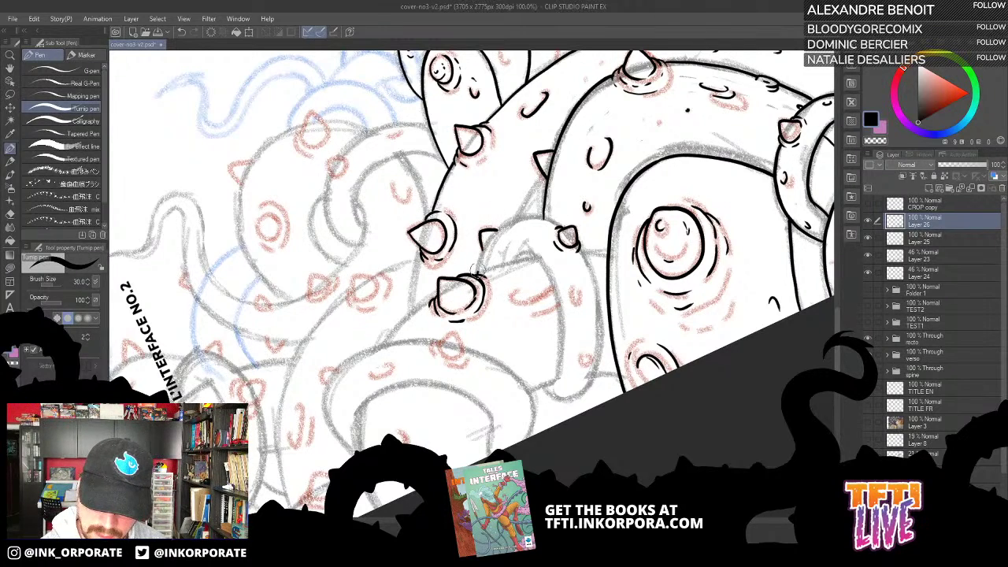
mouse_move(478, 274)
mouse_down()
mouse_move(518, 212)
mouse_move(540, 210)
mouse_move(559, 225)
mouse_up()
key(ctrl+z)
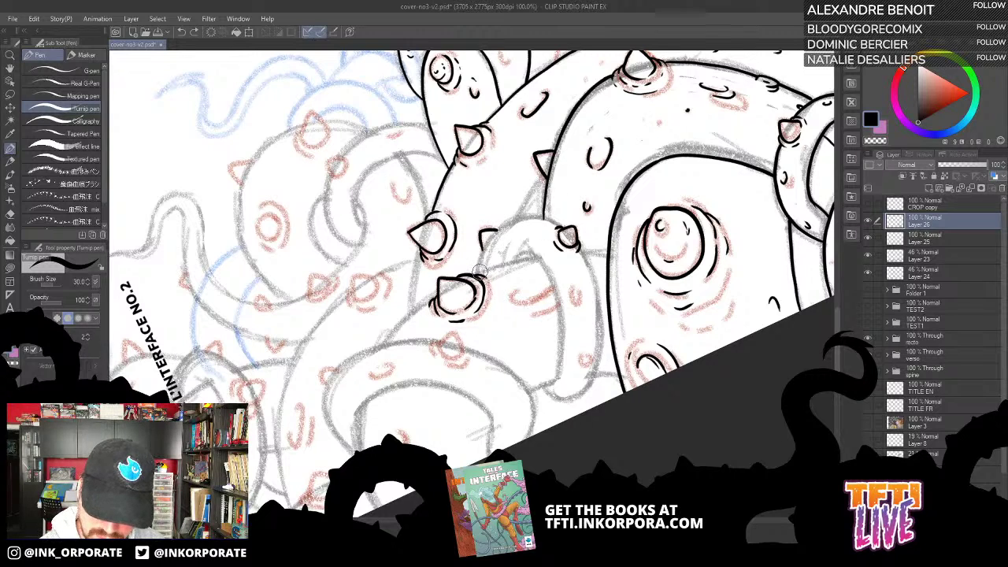
mouse_move(478, 273)
mouse_down()
mouse_move(506, 228)
mouse_move(539, 212)
mouse_move(564, 232)
mouse_up()
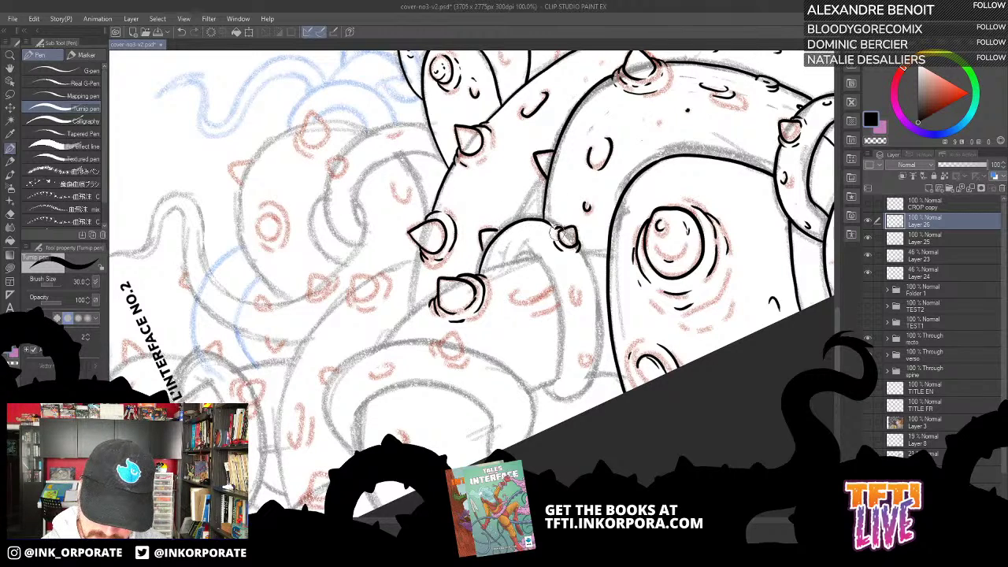
key(ctrl+z)
Ink the small coil's outer contour from its small round-based spike past the side spike to the large spike below.
key(minus)
key(minus)
key(minus)
key(minus)
key(minus)
key(minus)
key(minus)
key(minus)
key(minus)
key(minus)
key(minus)
key(minus)
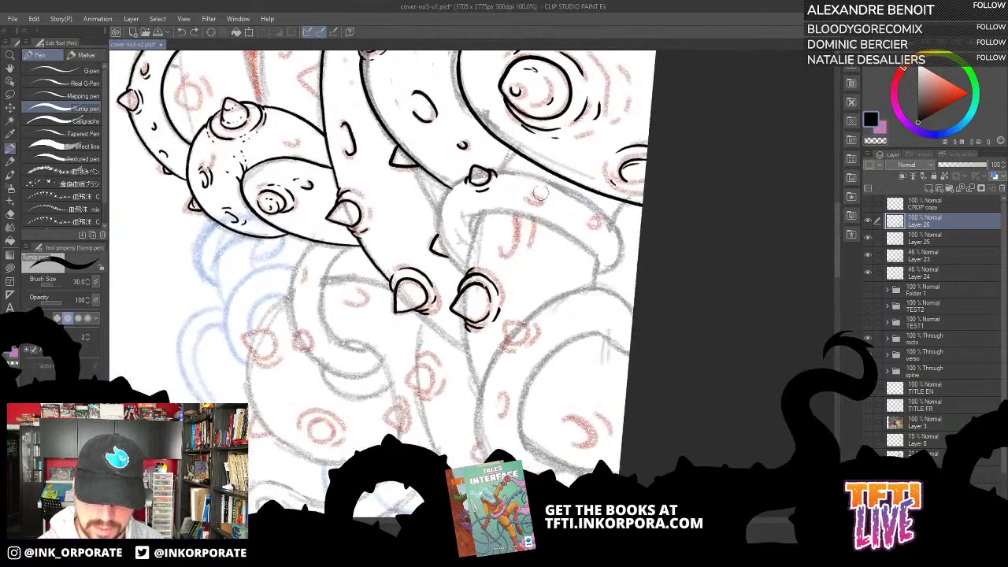
mouse_move(464, 179)
mouse_down()
mouse_move(440, 203)
mouse_move(431, 238)
mouse_move(471, 277)
mouse_up()
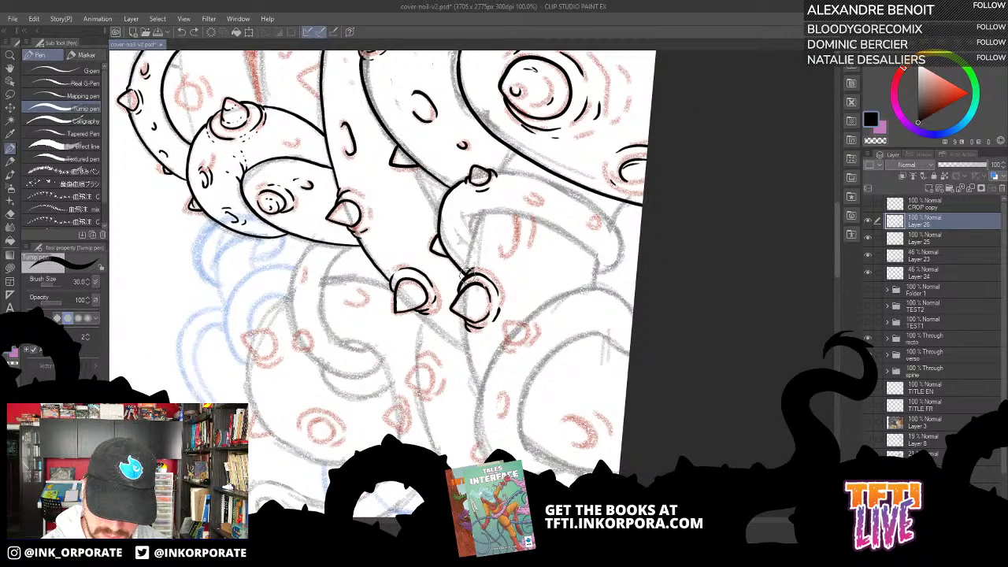
drag(457, 184, 470, 176)
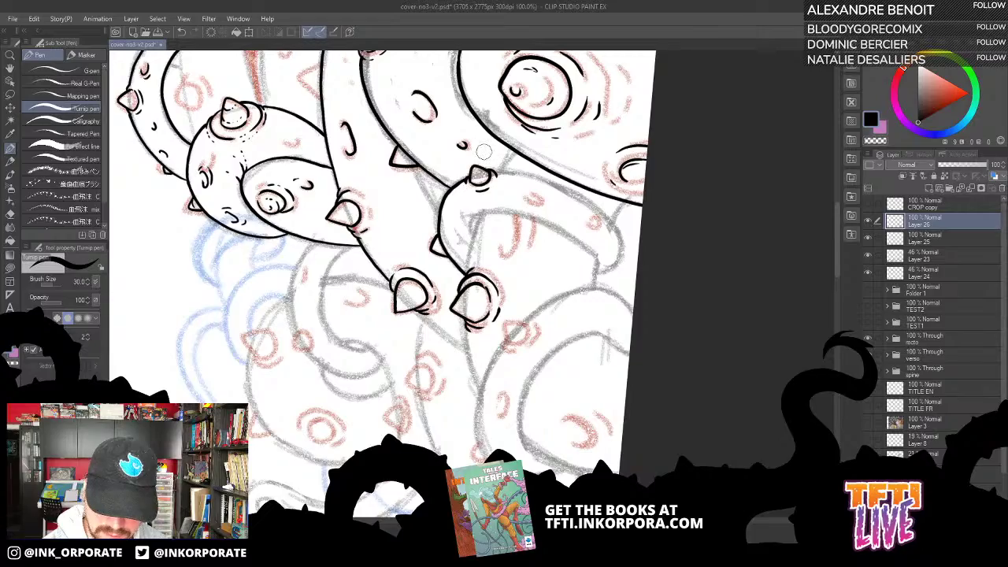
Ink the small coil's inner curve toward the page edge and the enclosed tentacle's edge up from the large spike.
key(^)
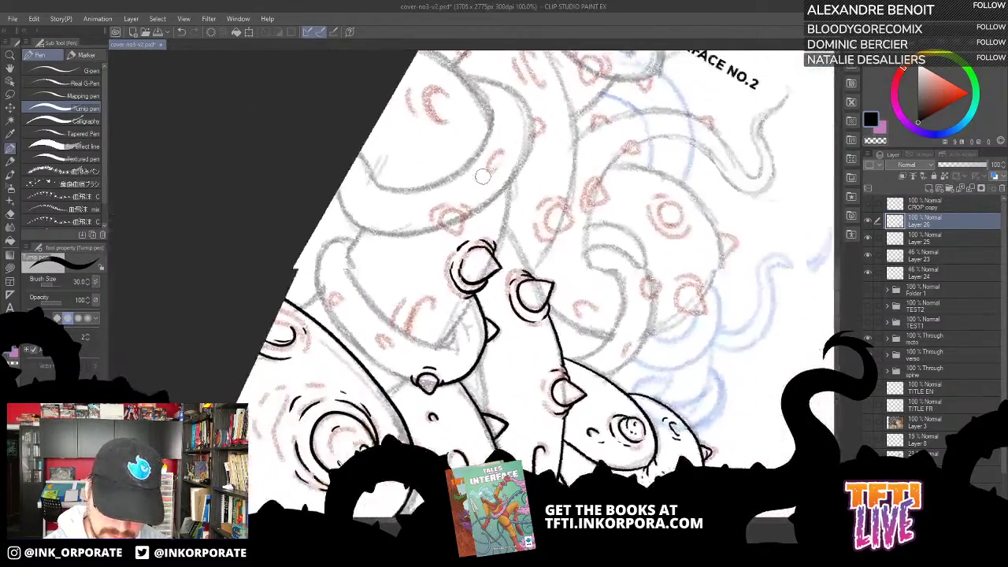
key(^)
mouse_move(406, 275)
mouse_down()
mouse_move(425, 295)
mouse_move(434, 234)
mouse_move(467, 184)
mouse_move(482, 186)
mouse_up()
key(^)
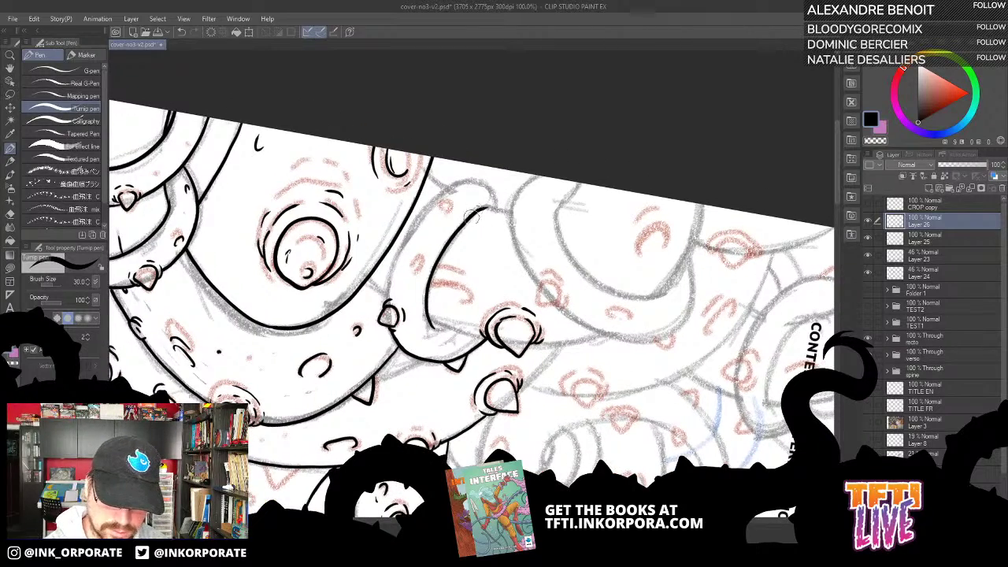
key(^)
key(^)
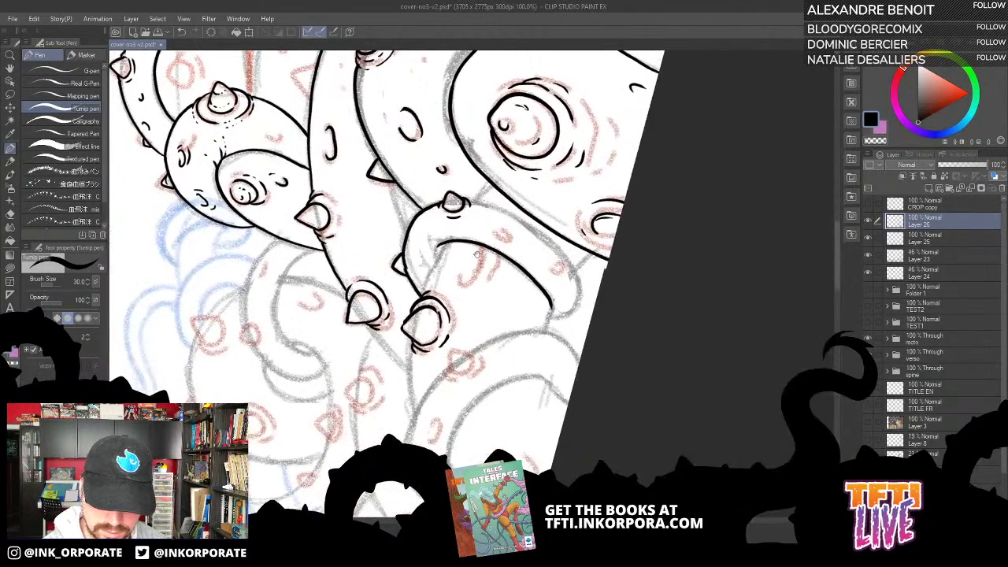
drag(438, 313, 472, 251)
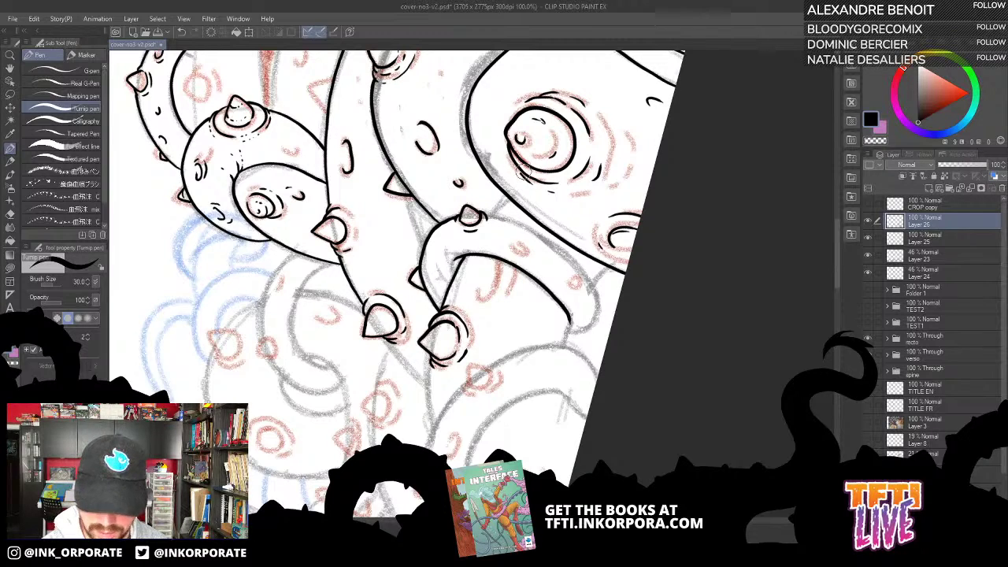
Ink a small spike with base wrinkles on the small coil, near the page edge.
key(^)
key(^)
key(-)
drag(552, 164, 570, 193)
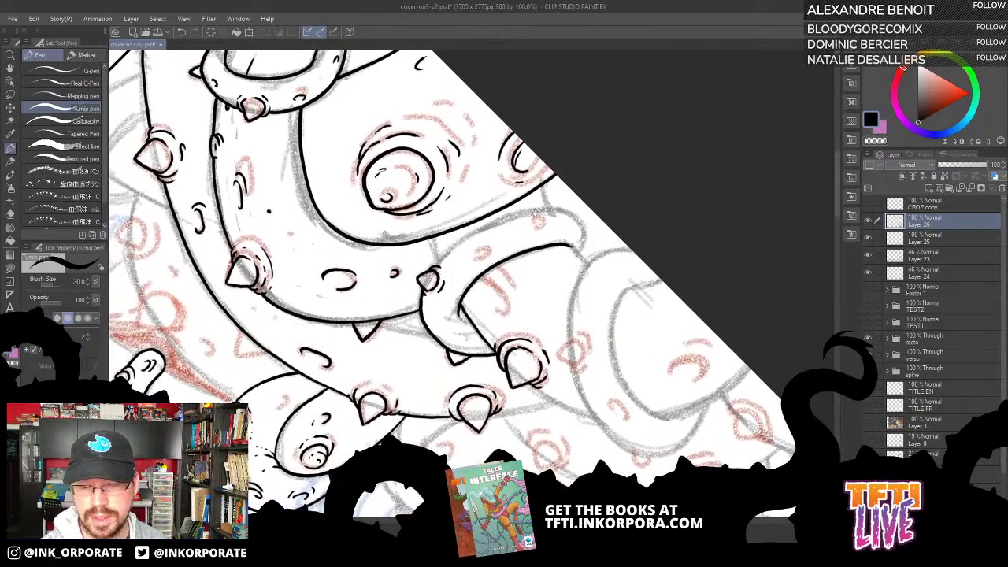
mouse_move(524, 218)
mouse_down()
mouse_move(529, 207)
mouse_move(539, 215)
mouse_move(527, 225)
mouse_move(542, 219)
mouse_up()
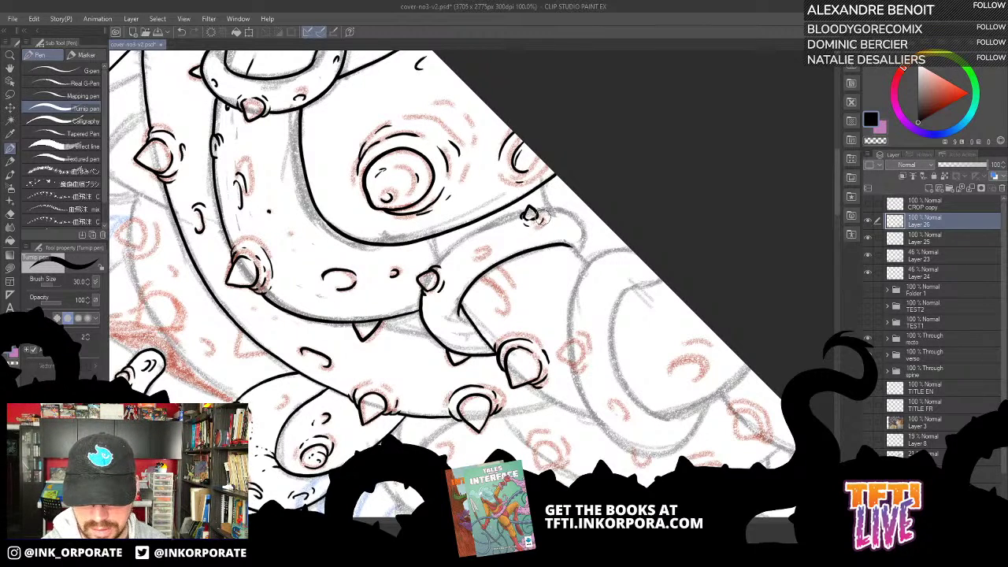
Ink the small coil's outer contour from the round-based spike past the new small spike and around the bend to the enclosed tentacle.
key(-)
key(-)
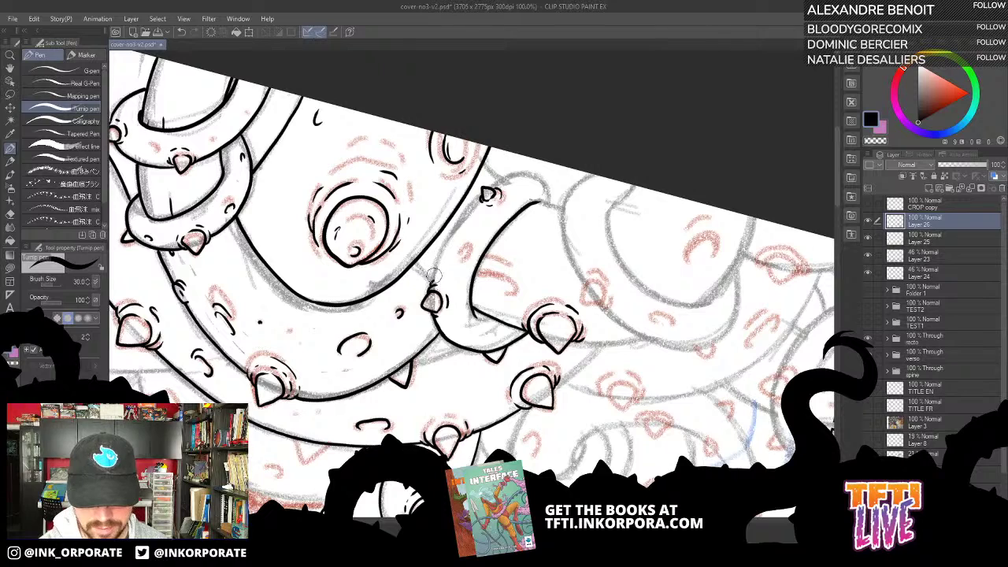
mouse_move(435, 282)
mouse_down()
mouse_move(445, 236)
mouse_move(496, 186)
mouse_move(532, 175)
mouse_move(554, 208)
mouse_up()
key(^)
drag(571, 133, 646, 272)
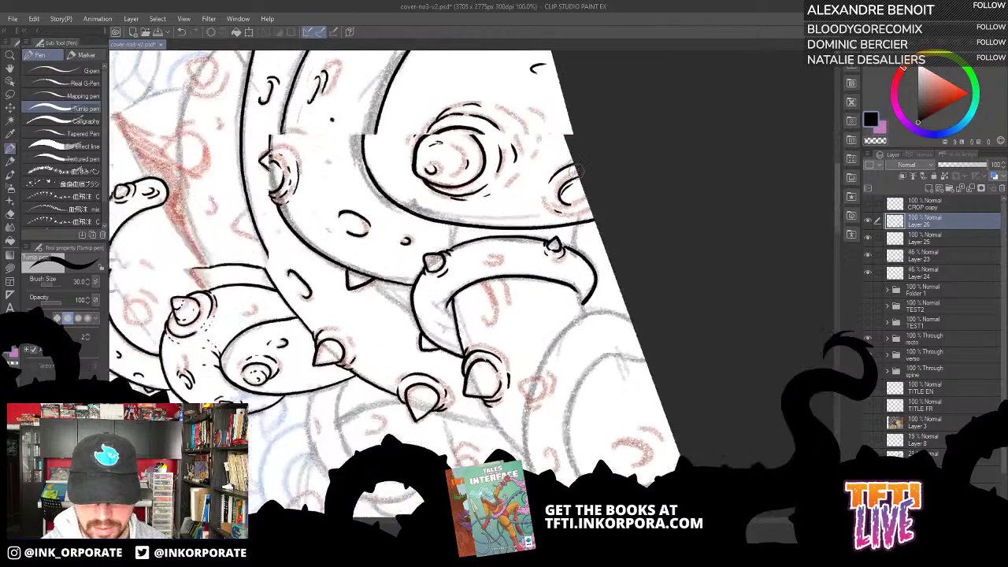
mouse_move(566, 284)
mouse_down()
mouse_move(544, 230)
mouse_move(558, 281)
mouse_move(551, 254)
mouse_up()
key(ctrl+z)
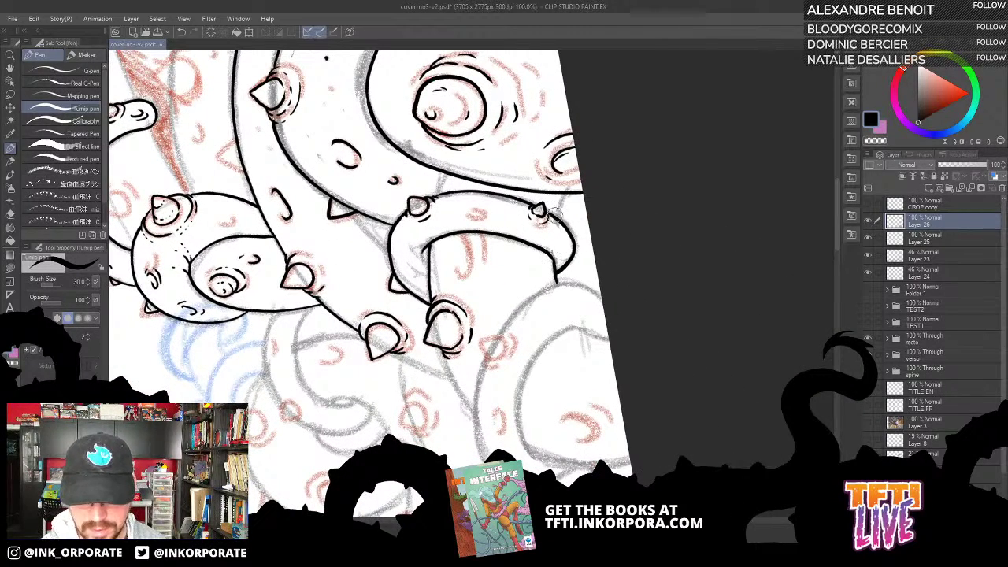
Ink the short tentacle edges behind the small coil, plus curved skin marks on the coil and the tentacle it encloses.
drag(557, 213, 560, 190)
mouse_move(445, 190)
mouse_down()
mouse_move(463, 232)
mouse_move(459, 213)
mouse_up()
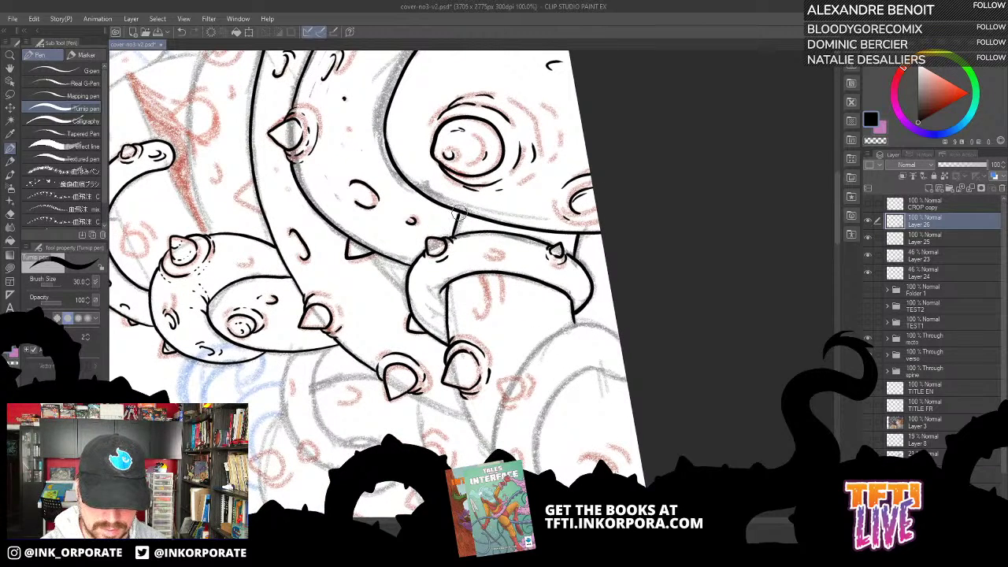
drag(533, 322, 505, 237)
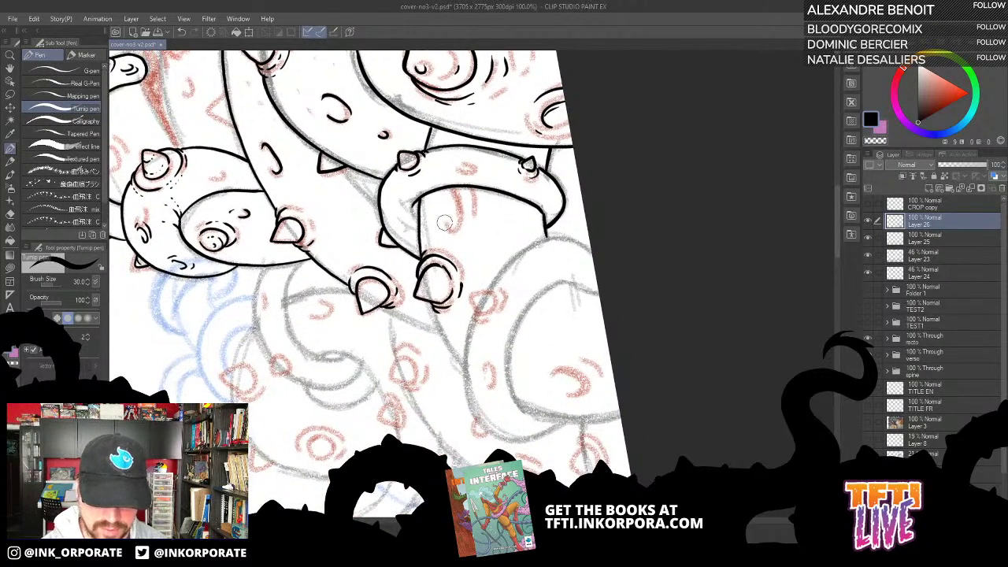
mouse_move(447, 225)
mouse_down()
mouse_move(456, 225)
mouse_move(447, 186)
mouse_up()
drag(495, 211, 533, 234)
drag(497, 189, 508, 180)
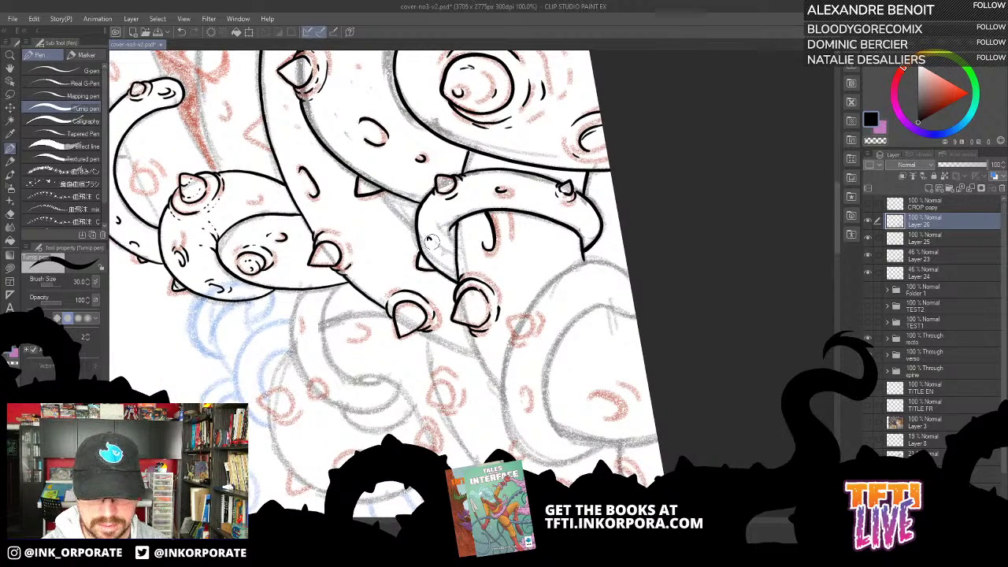
Ink the enclosed tentacle's edge down from the large spike, and a small spike with base wrinkles on the next coil.
drag(454, 278, 433, 205)
drag(451, 265, 481, 317)
mouse_move(487, 246)
mouse_down()
mouse_move(495, 271)
mouse_move(507, 237)
mouse_move(502, 260)
mouse_move(516, 242)
mouse_move(502, 274)
mouse_move(512, 233)
mouse_up()
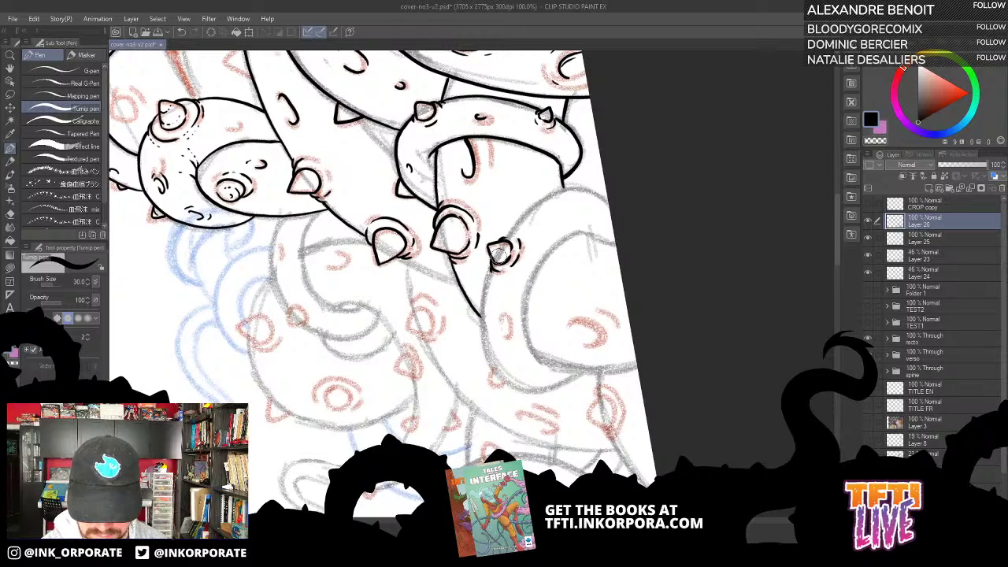
Ink the next coil's outer contour from its small spike to the page edge, with tiny spikes along the outline.
key(minus)
key(minus)
key(minus)
key(minus)
key(minus)
key(minus)
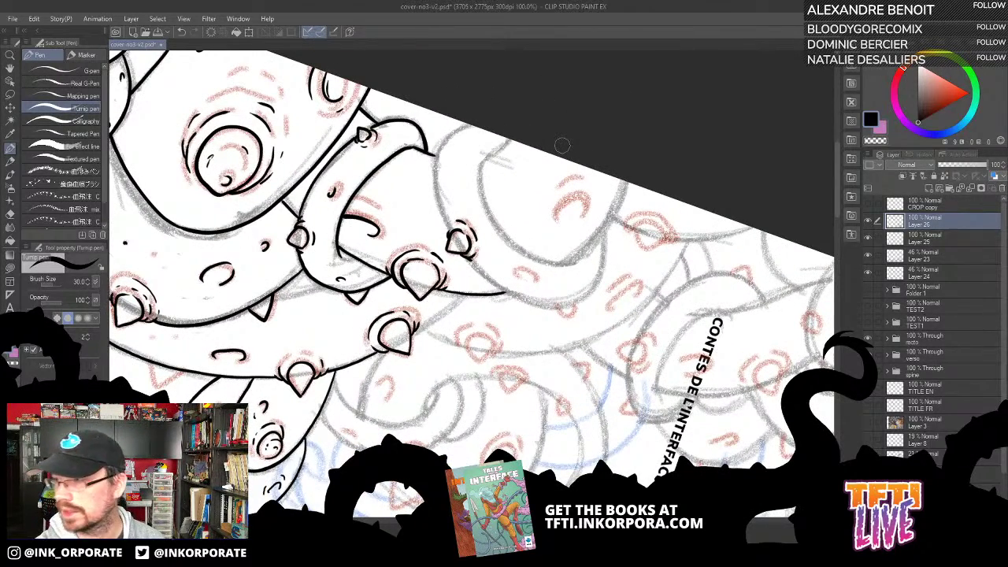
drag(561, 135, 596, 193)
key(asciicircum)
key(minus)
key(minus)
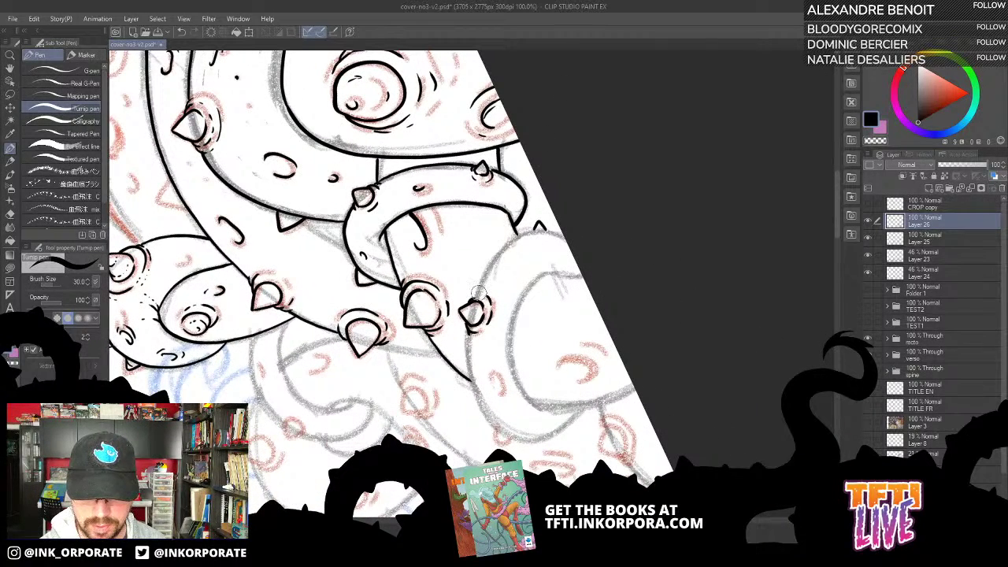
mouse_move(476, 293)
mouse_down()
mouse_move(500, 252)
mouse_move(526, 233)
mouse_move(564, 236)
mouse_up()
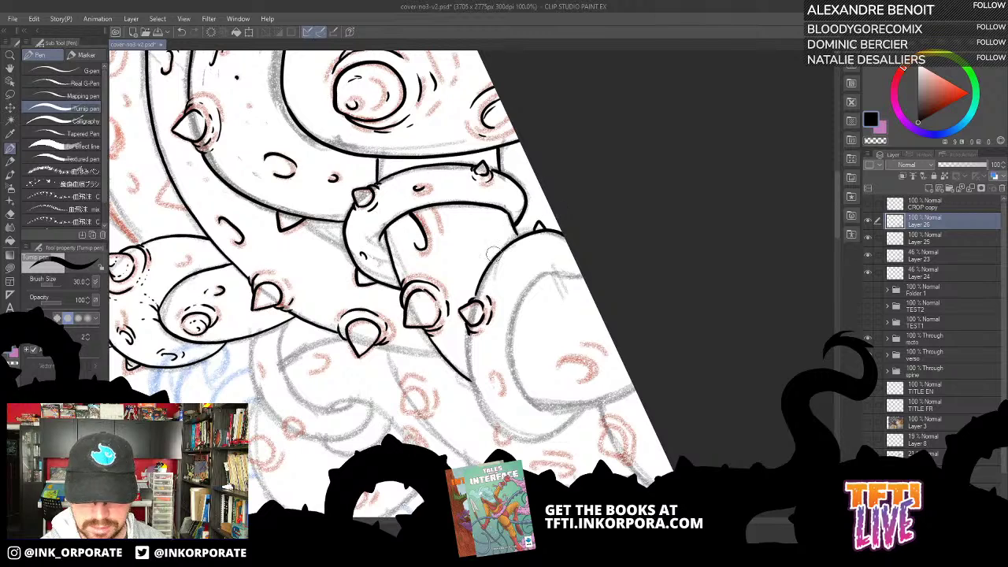
drag(491, 263, 542, 151)
Ink the next coil's rounded inner curve and extend the enclosed tentacle's edge to meet that coil's outline.
mouse_move(539, 333)
mouse_down()
mouse_move(522, 321)
mouse_move(507, 282)
mouse_move(510, 236)
mouse_move(536, 205)
mouse_move(576, 203)
mouse_up()
key(asciicircum)
key(asciicircum)
key(asciicircum)
key(asciicircum)
key(asciicircum)
key(asciicircum)
key(asciicircum)
key(asciicircum)
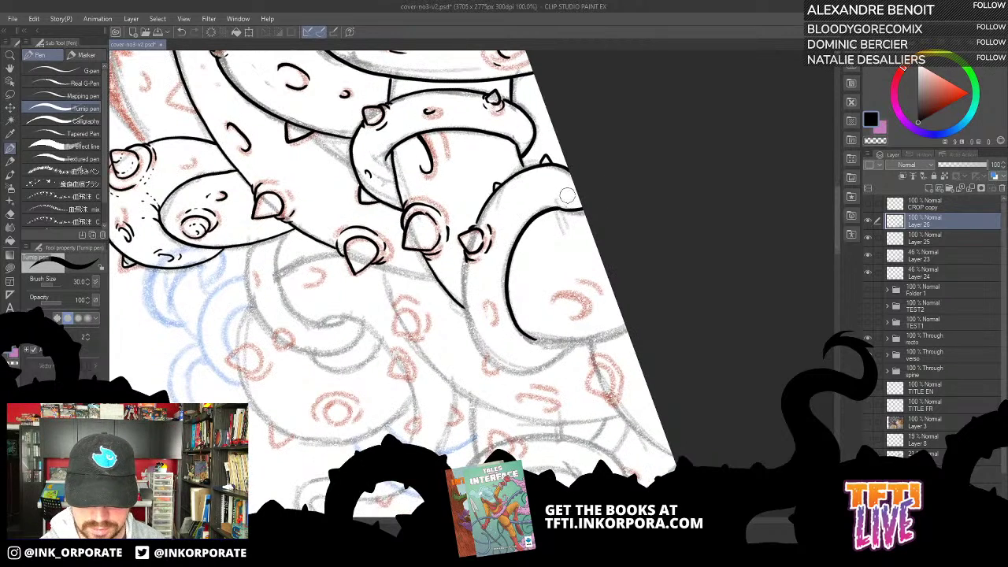
key(asciicircum)
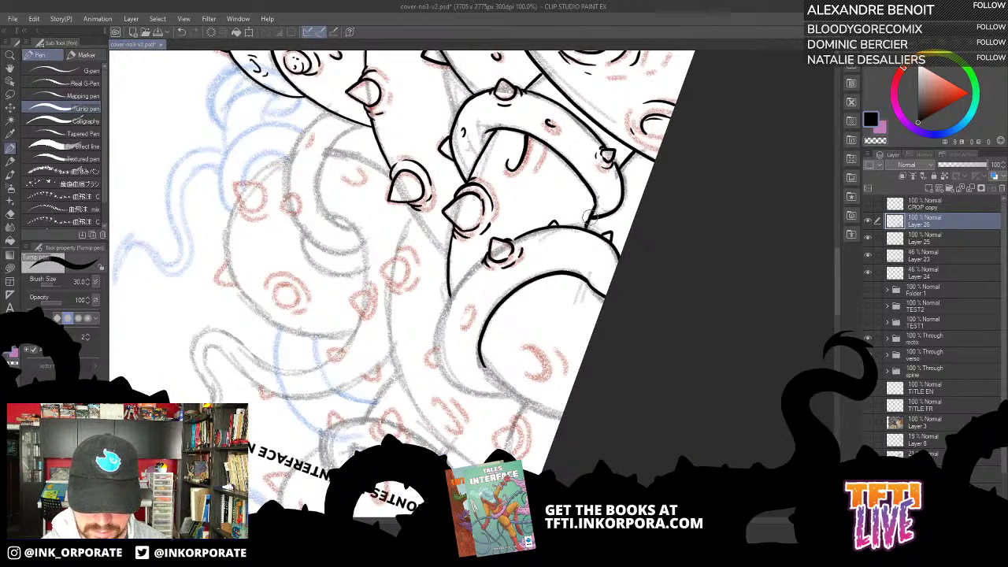
drag(586, 229, 592, 212)
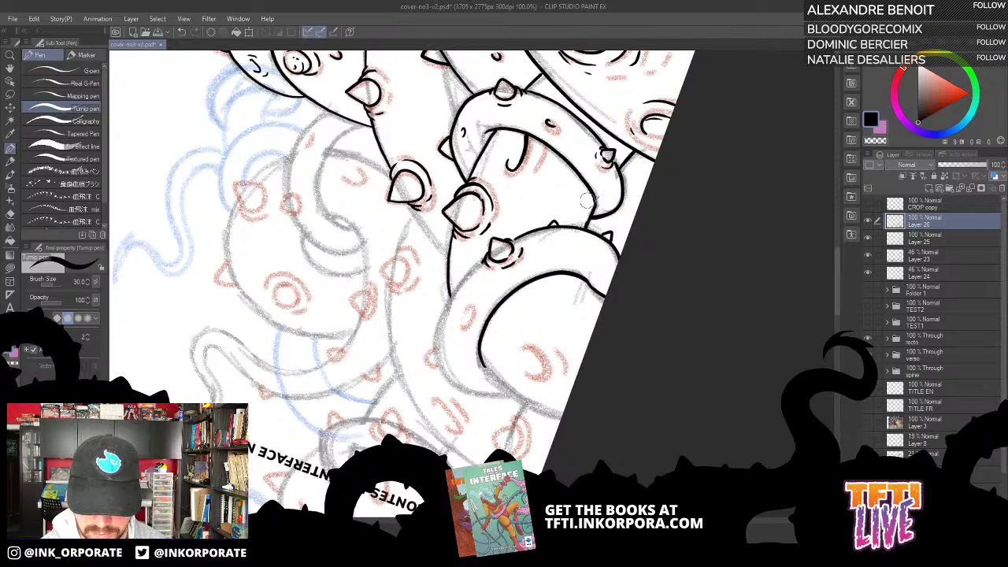
Extend the next coil's inner curve to the page edge and ink a small side spike with the outer contour beyond it.
drag(492, 234, 515, 175)
drag(458, 294, 464, 307)
key(ctrl+z)
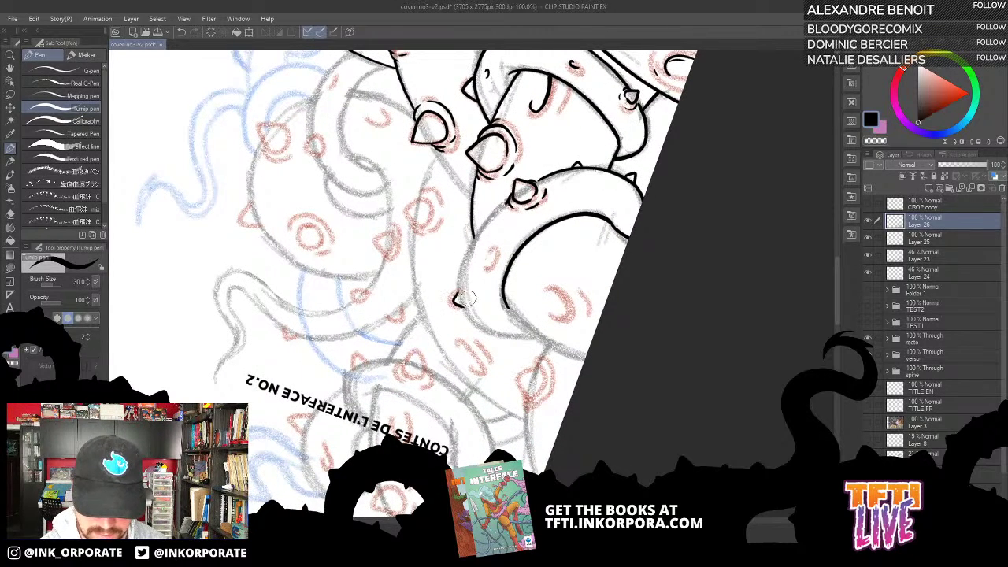
mouse_move(537, 173)
mouse_down()
mouse_move(552, 195)
mouse_move(532, 309)
mouse_move(480, 243)
mouse_up()
drag(476, 354, 471, 260)
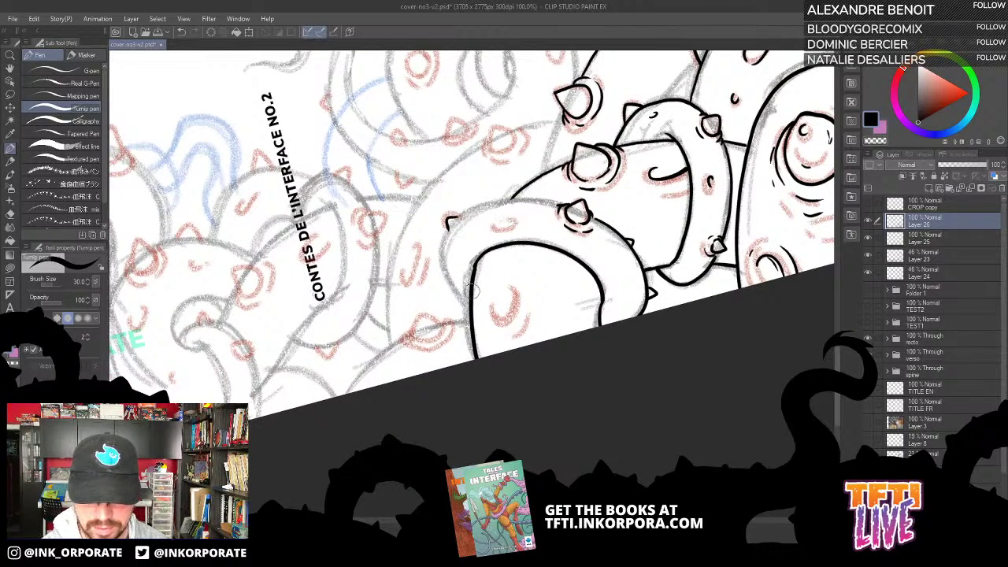
mouse_move(449, 221)
mouse_down()
mouse_move(439, 271)
mouse_move(471, 314)
mouse_up()
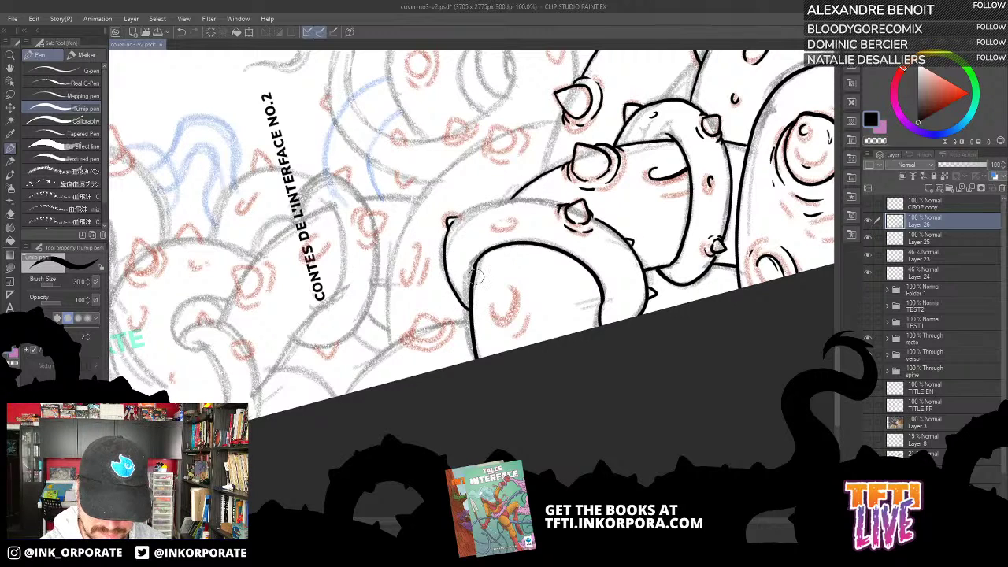
Redraw the next coil's outer contour as one continuous curve up to its wrinkled spike, and remove the small side spike.
key(minus)
key(minus)
key(minus)
key(minus)
key(minus)
key(minus)
key(minus)
key(minus)
key(minus)
key(minus)
key(minus)
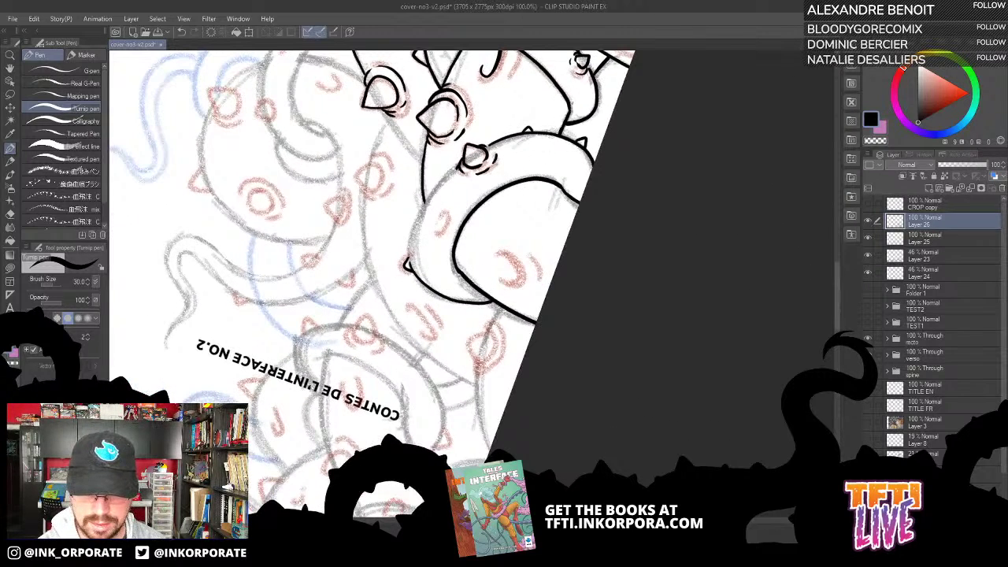
mouse_move(417, 248)
mouse_down()
mouse_move(462, 310)
mouse_move(453, 310)
mouse_move(465, 276)
mouse_move(511, 214)
mouse_up()
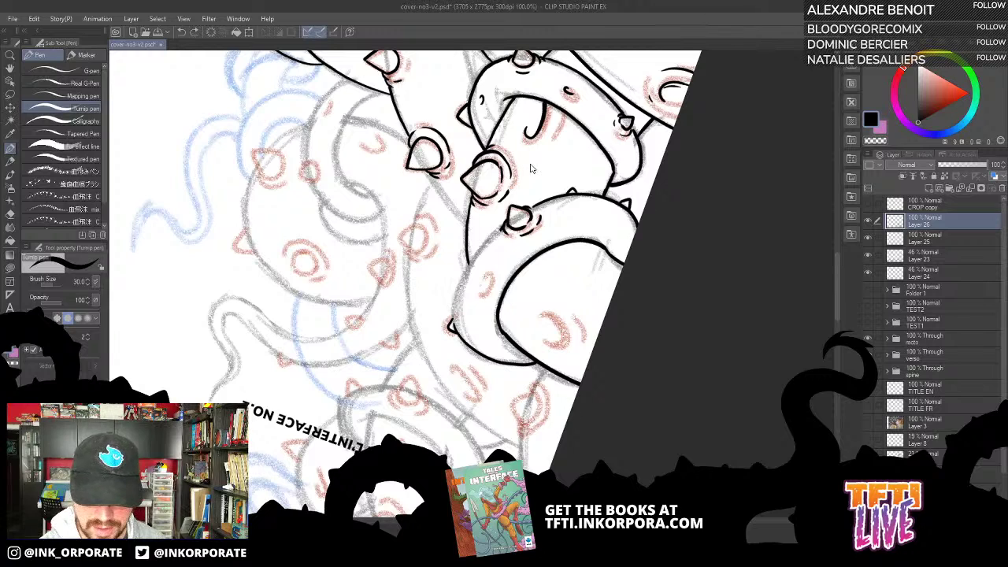
key(ctrl+z)
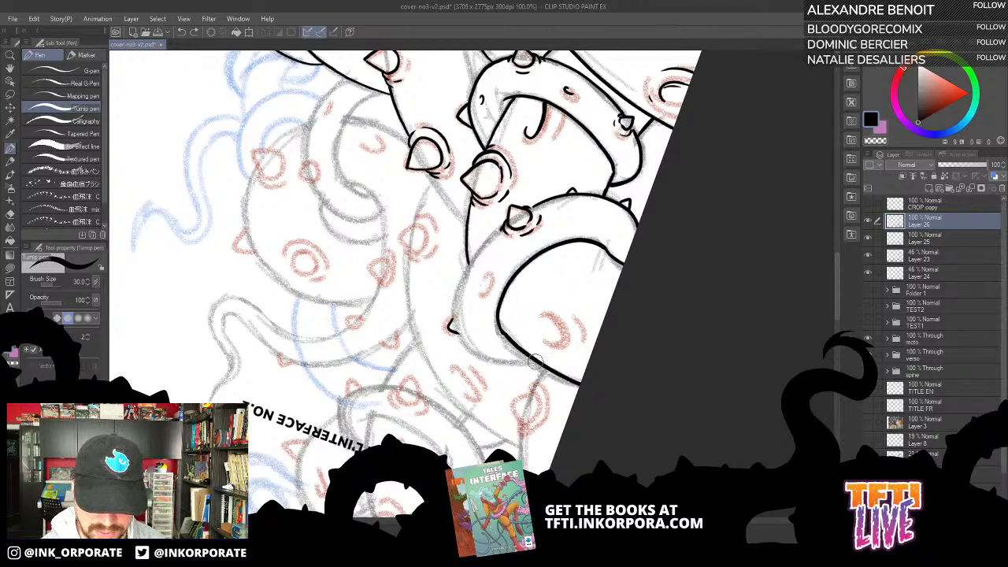
mouse_move(535, 361)
mouse_down()
mouse_move(481, 353)
mouse_move(463, 316)
mouse_move(467, 273)
mouse_move(500, 205)
mouse_up()
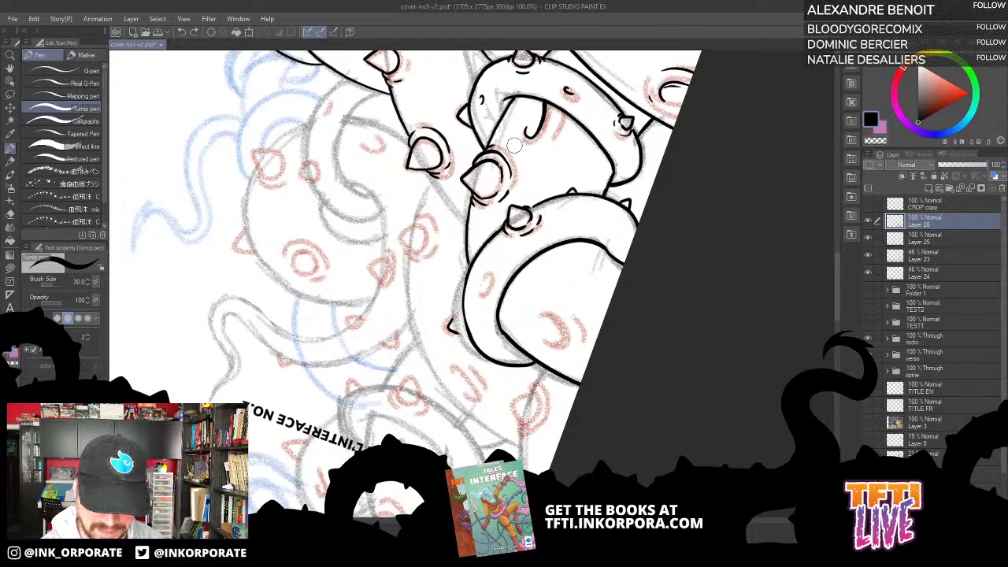
key(ctrl+z)
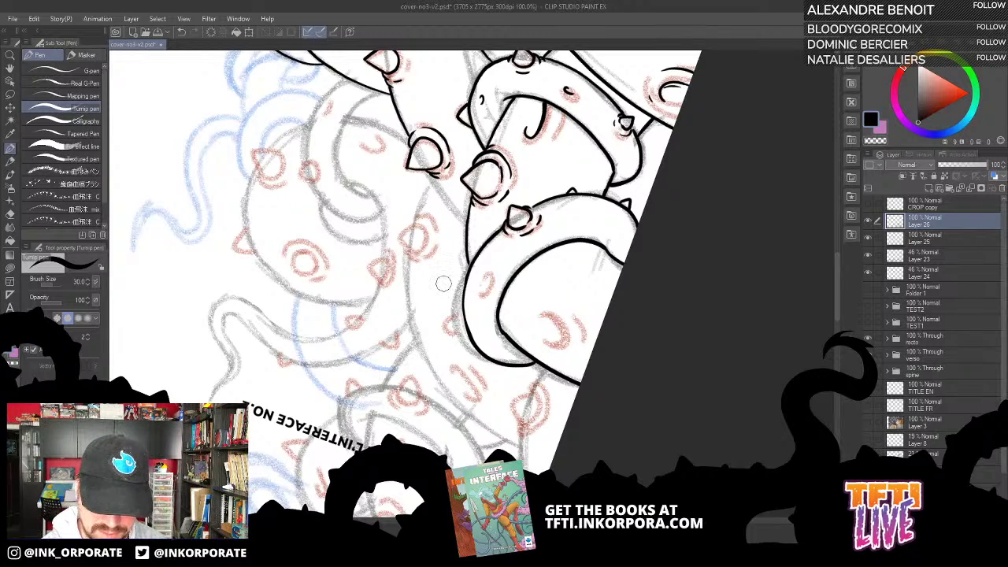
Ink a small spike with base wrinkles over the next coil's outer contour, in place of the removed side spike.
drag(443, 284, 489, 227)
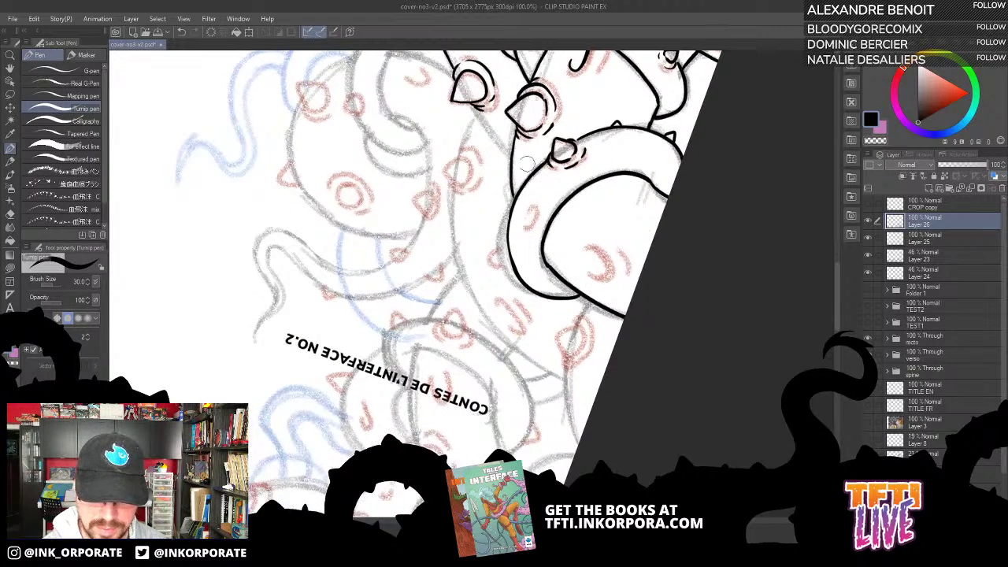
drag(512, 260, 510, 266)
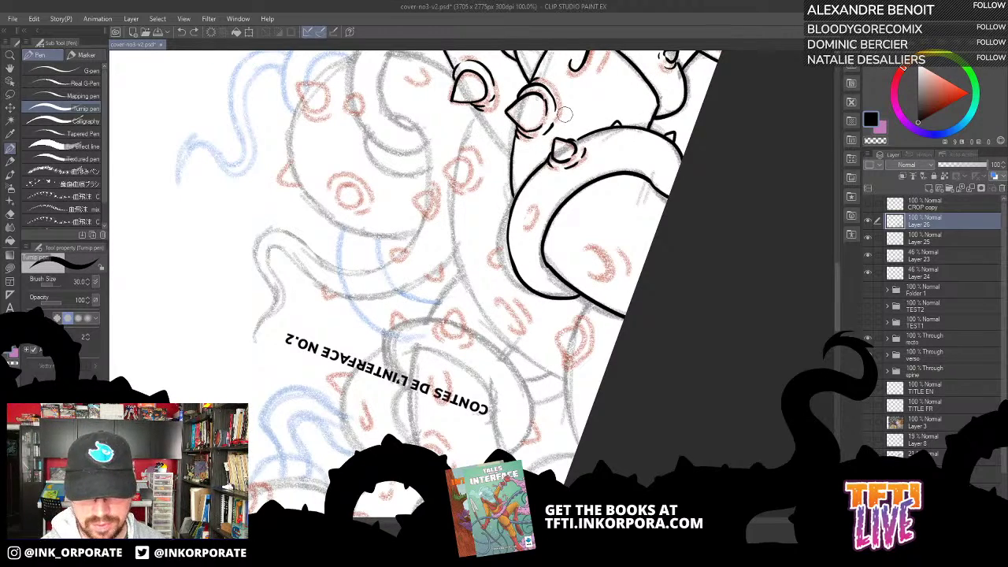
drag(517, 264, 517, 269)
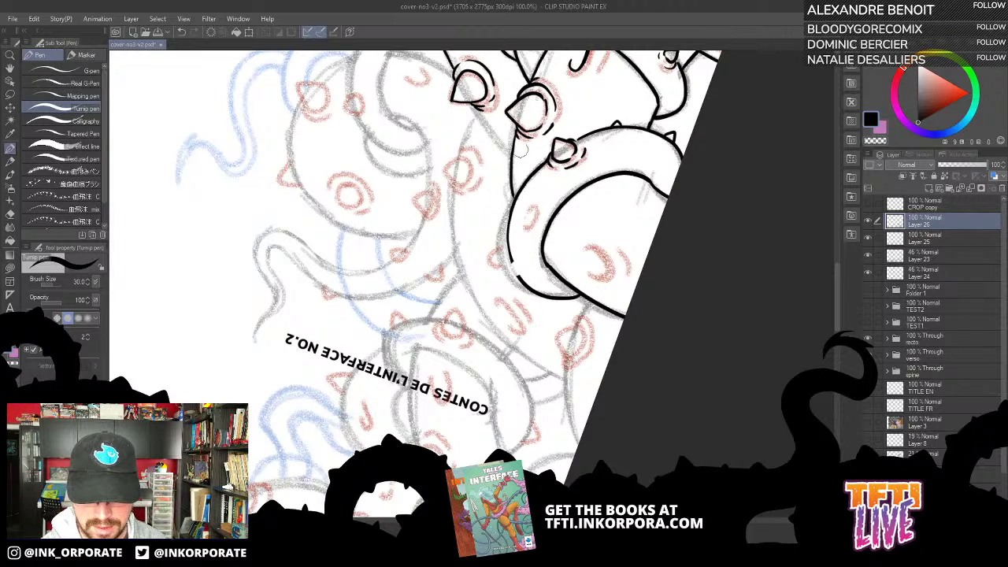
mouse_move(507, 272)
mouse_down()
mouse_move(511, 260)
mouse_move(524, 269)
mouse_move(513, 277)
mouse_move(524, 273)
mouse_move(526, 262)
mouse_up()
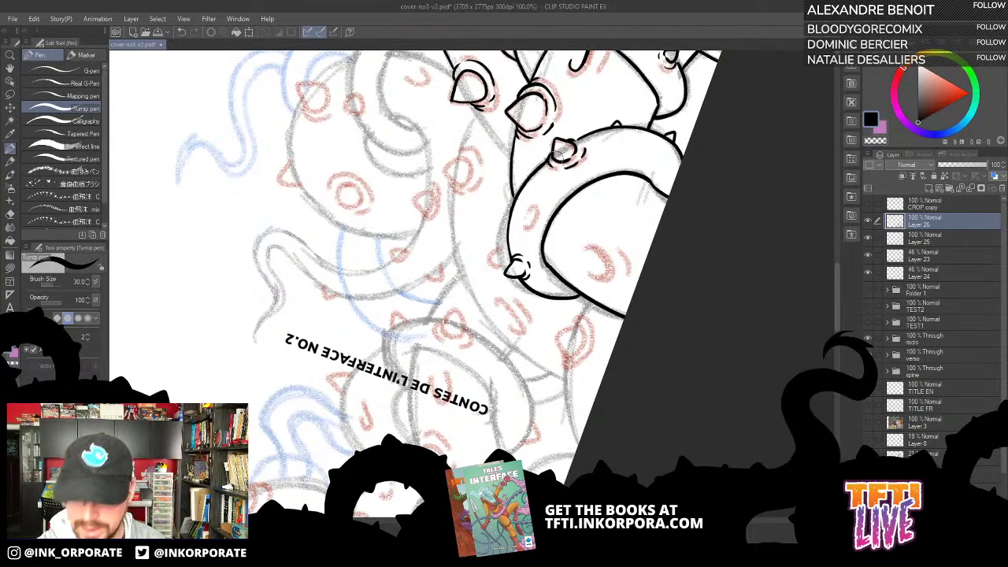
Ink small curved skin marks and creases on the next coil, the tentacle beside it and the form it encloses.
drag(534, 184, 539, 184)
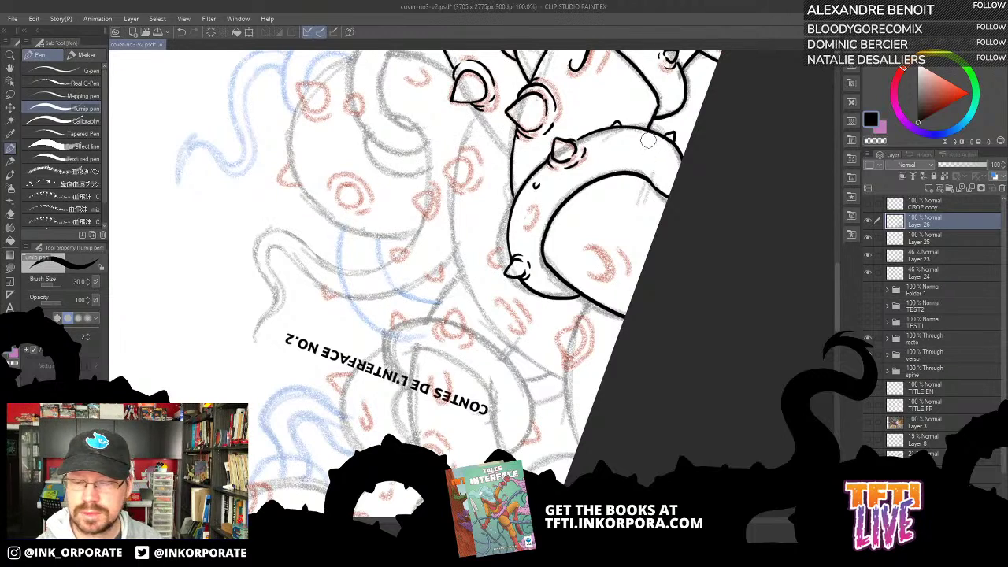
drag(641, 144, 657, 140)
drag(652, 179, 670, 168)
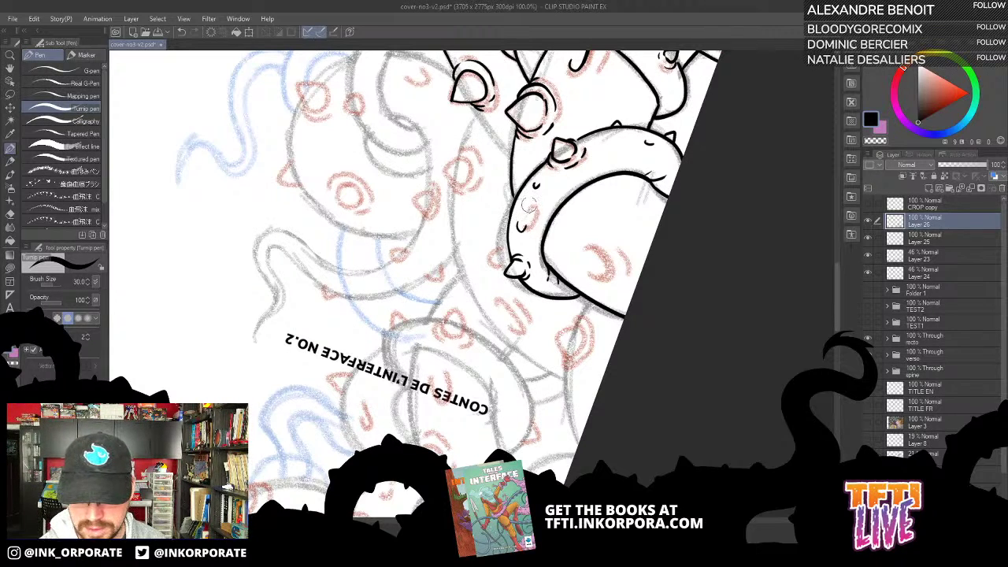
drag(615, 174, 566, 284)
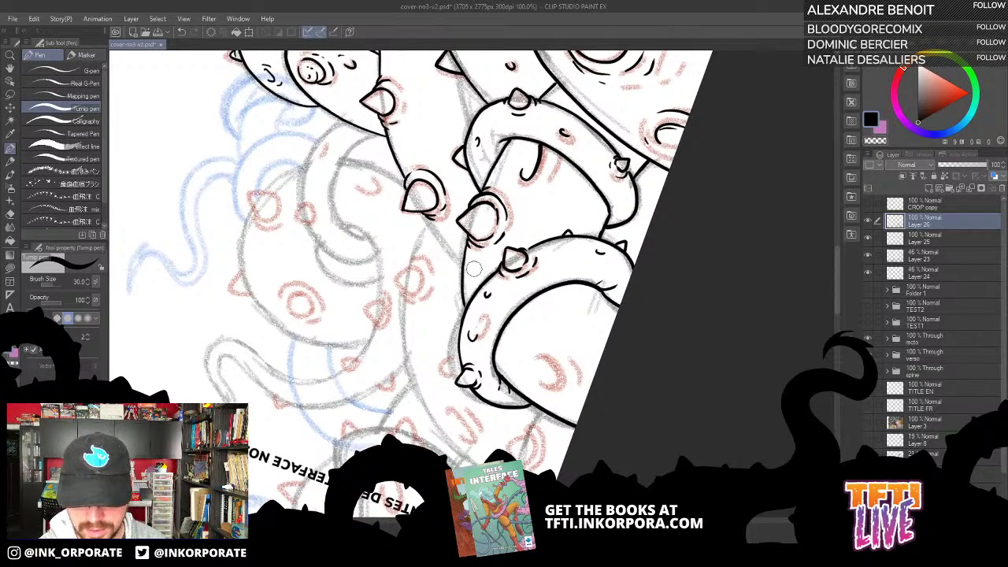
scroll(523, 235, down, 3)
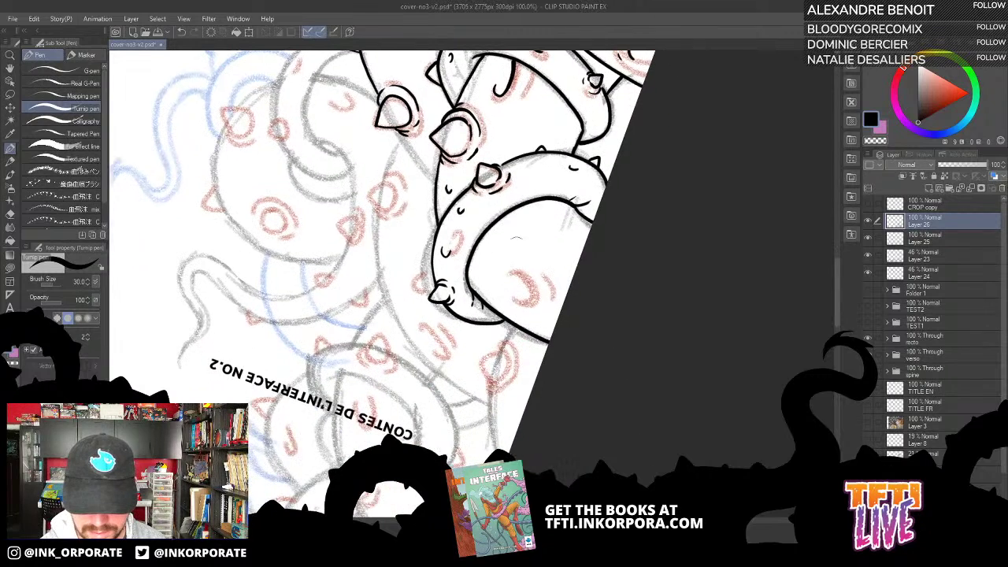
mouse_move(512, 272)
mouse_down()
mouse_move(538, 296)
mouse_move(521, 309)
mouse_move(543, 317)
mouse_move(551, 291)
mouse_move(518, 266)
mouse_up()
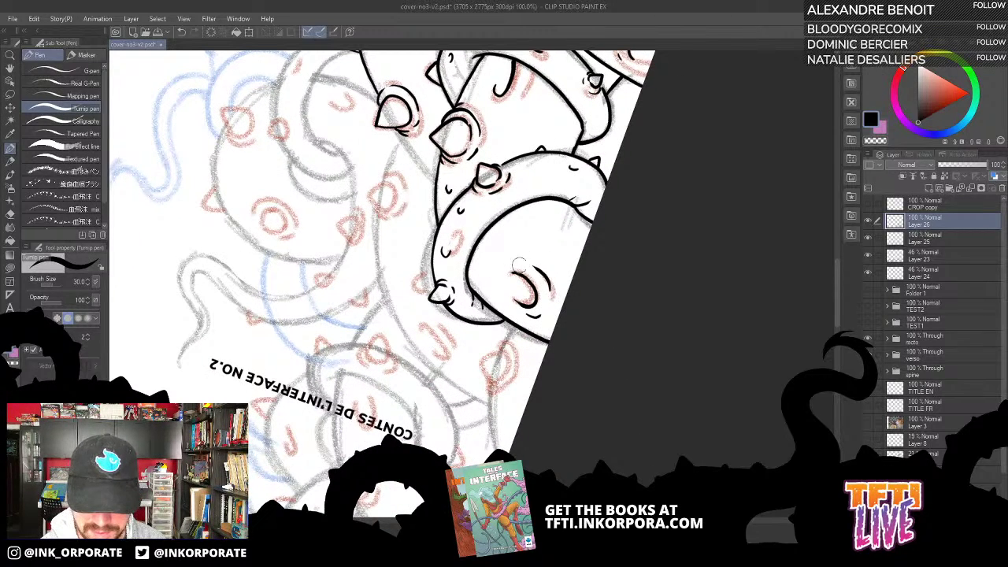
Review the inked coils and spikes against the remaining pencil sketch across the whole cover.
scroll(565, 212, up, 3)
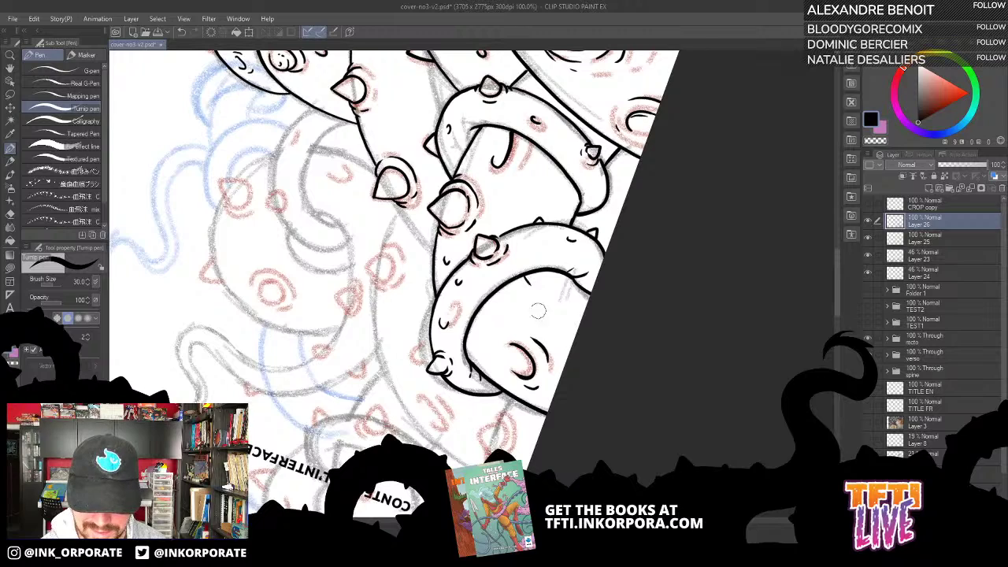
scroll(493, 324, down, 3)
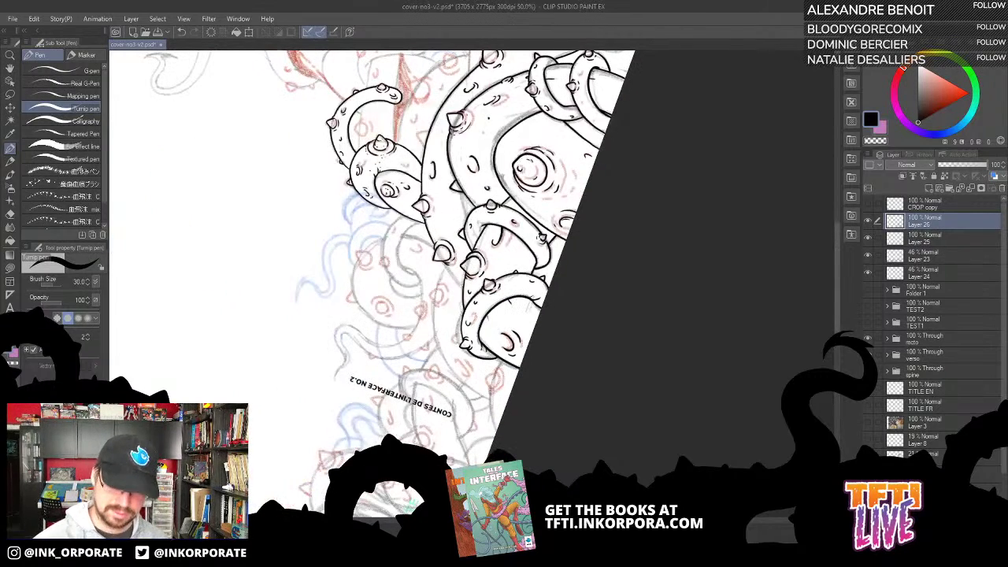
key(asciicircum)
key(asciicircum)
key(asciicircum)
key(asciicircum)
key(asciicircum)
key(asciicircum)
key(asciicircum)
key(asciicircum)
key(asciicircum)
key(asciicircum)
key(asciicircum)
key(asciicircum)
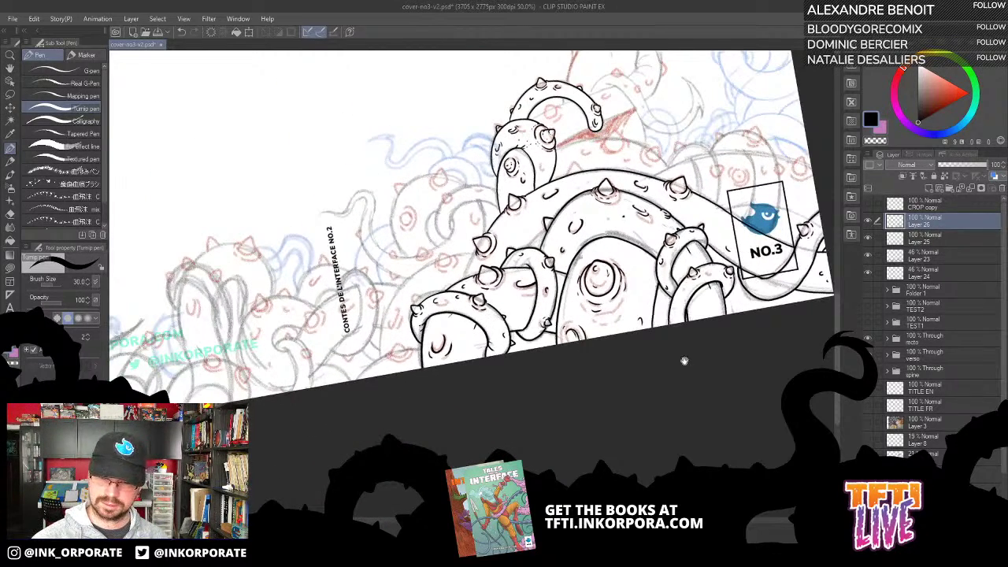
Compare the inked line art with the pencil sketch layers hidden and shown across the cover.
drag(685, 361, 597, 384)
key(asciicircum)
key(asciicircum)
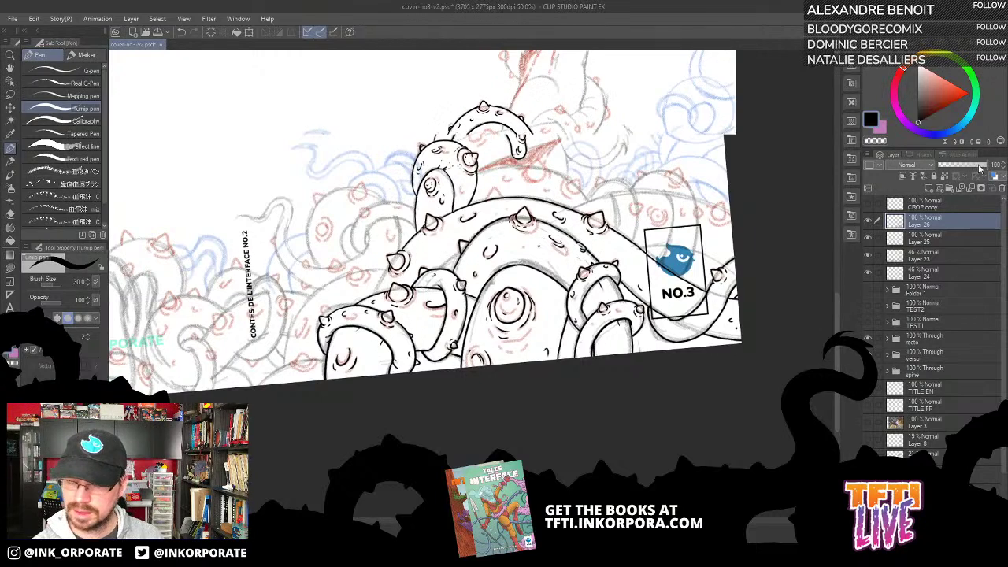
click(870, 274)
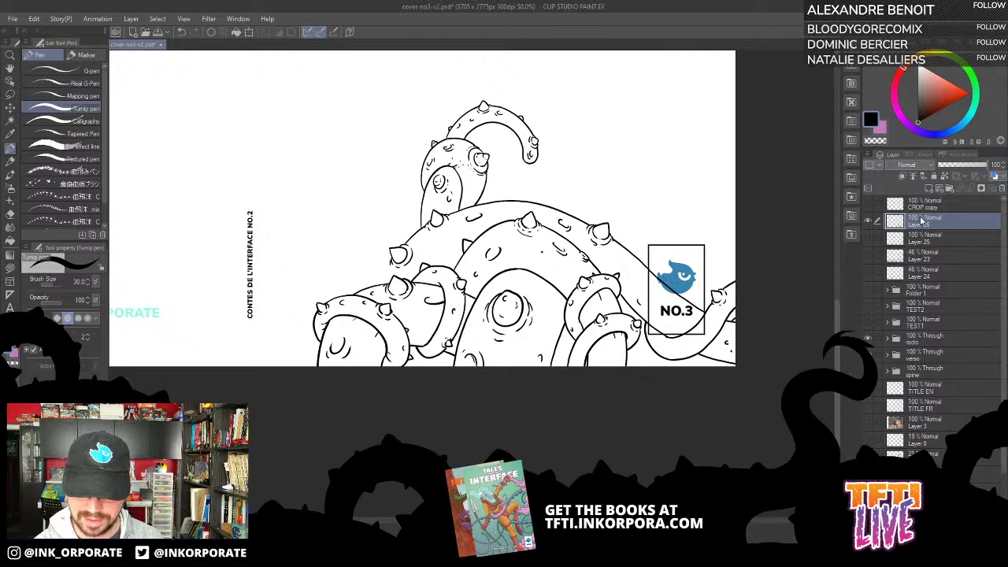
click(868, 274)
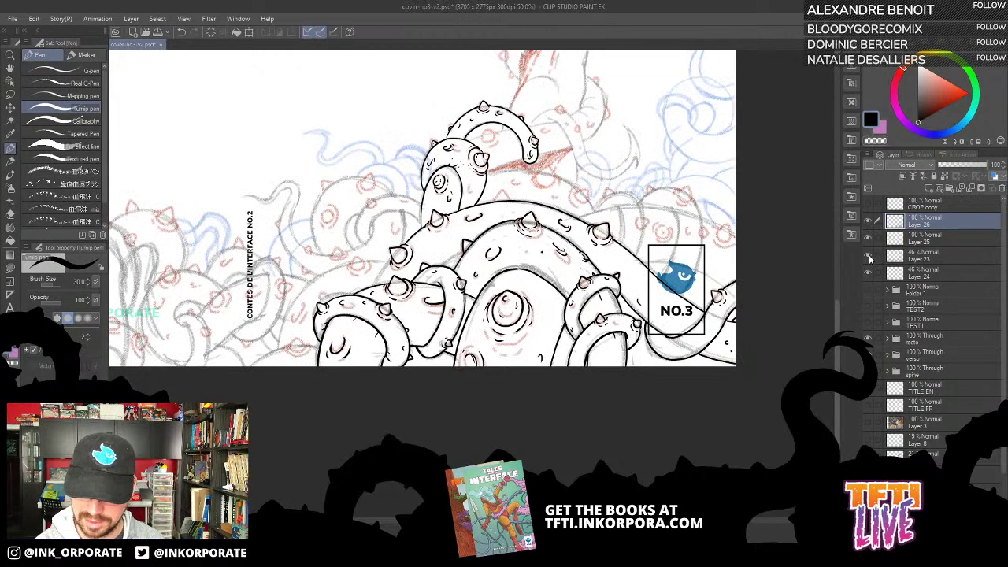
scroll(676, 333, down, 2)
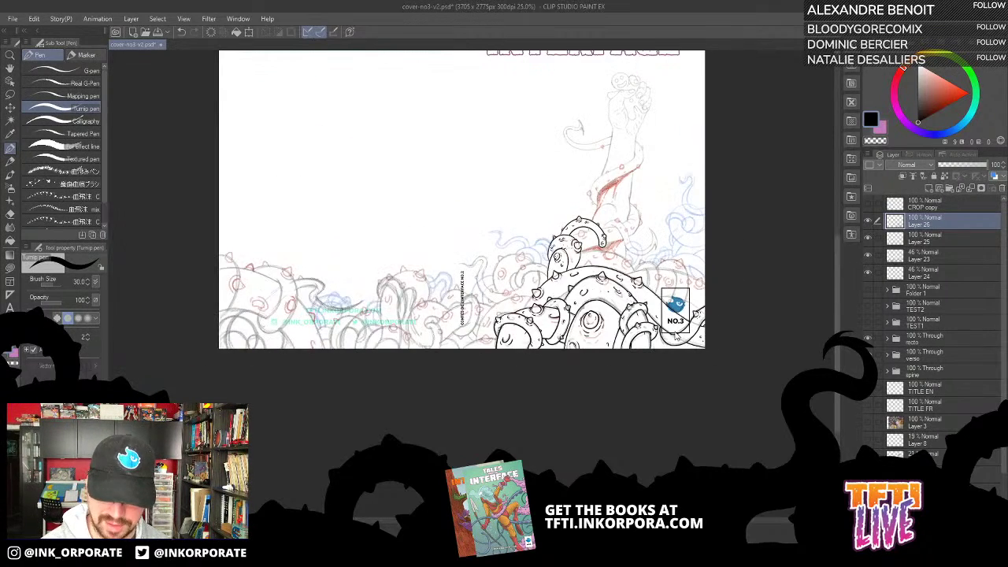
Ink a short crease where the underside of the large arch meets the rounded form it encloses.
scroll(675, 332, up, 4)
drag(463, 296, 661, 344)
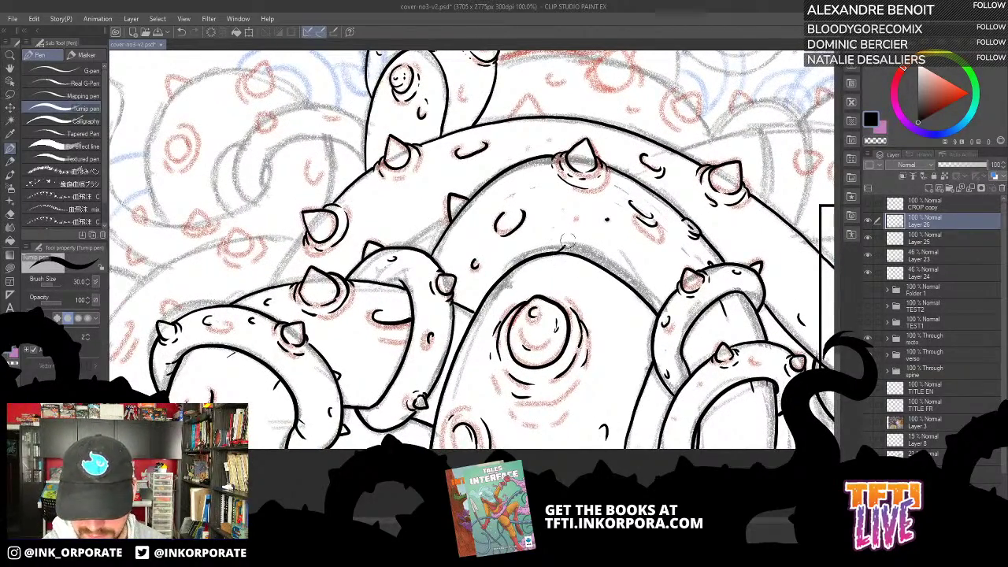
drag(555, 253, 583, 239)
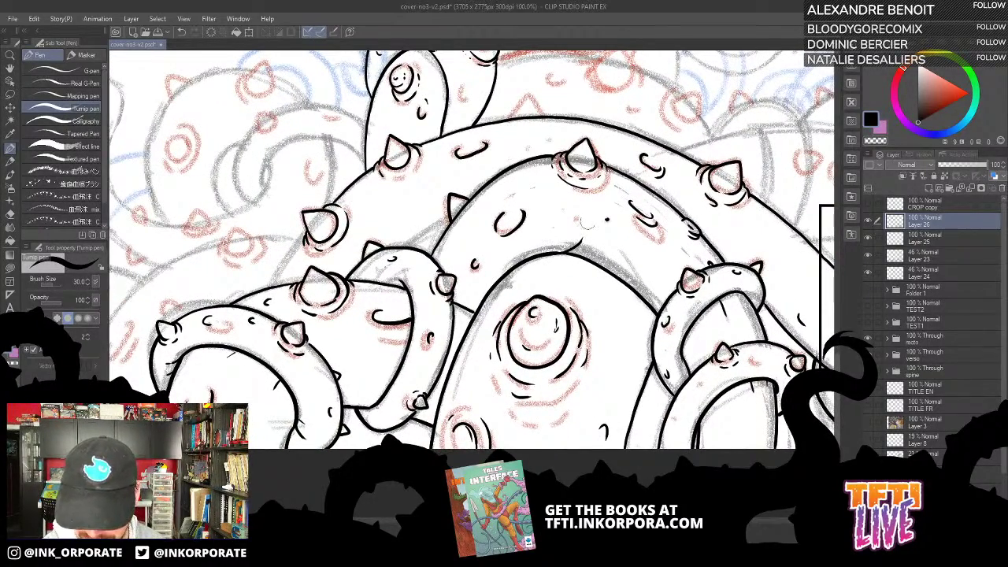
Ink a small spike with base wrinkles behind the large arch near the NO.3 box, plus the small coil's curved inner edge.
drag(671, 177, 597, 233)
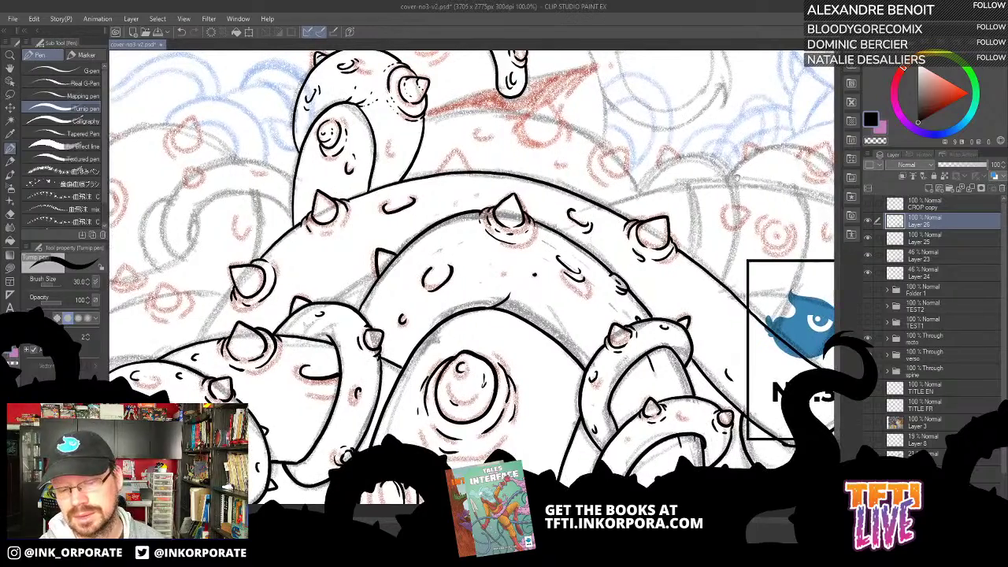
drag(764, 159, 679, 180)
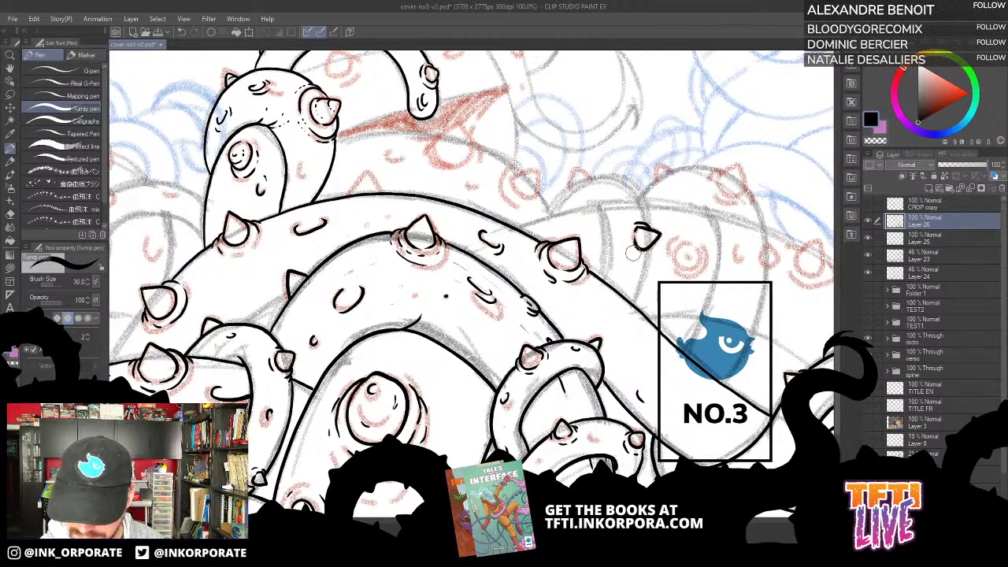
drag(630, 251, 652, 254)
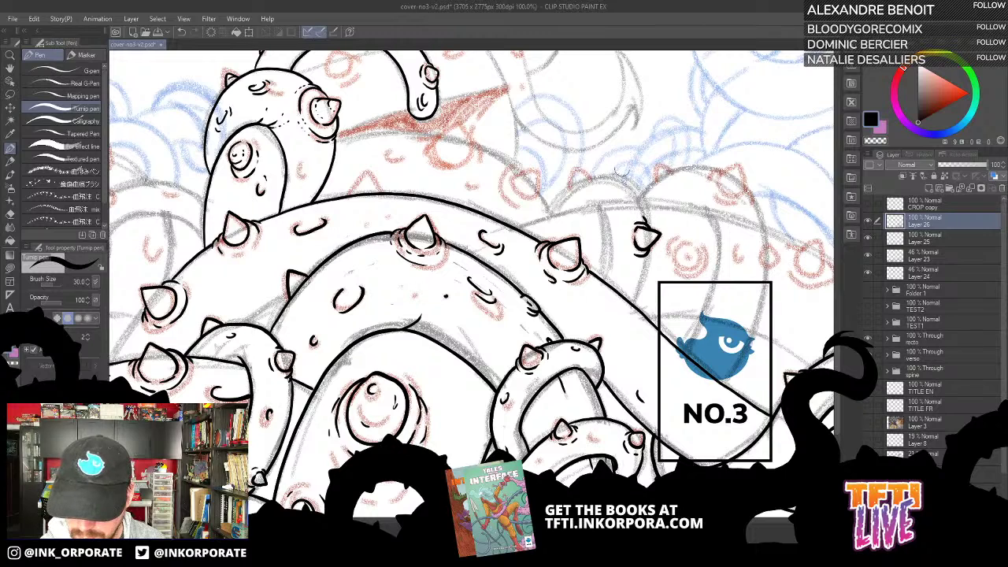
mouse_move(597, 206)
mouse_down()
mouse_move(608, 241)
mouse_move(604, 280)
mouse_up()
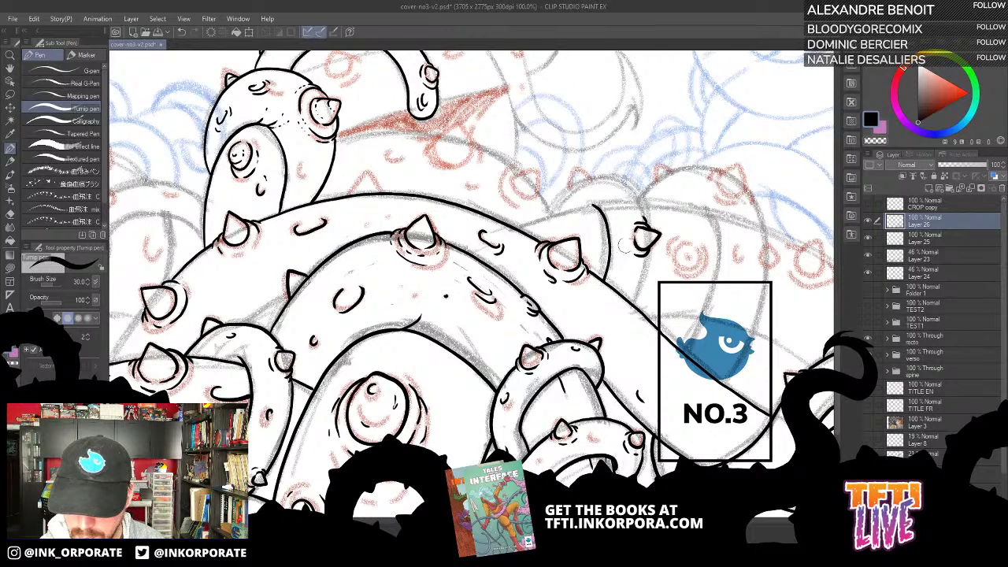
Ink the small coil's rounded outer contour from its new spike around to the large arch.
scroll(638, 259, down, 2)
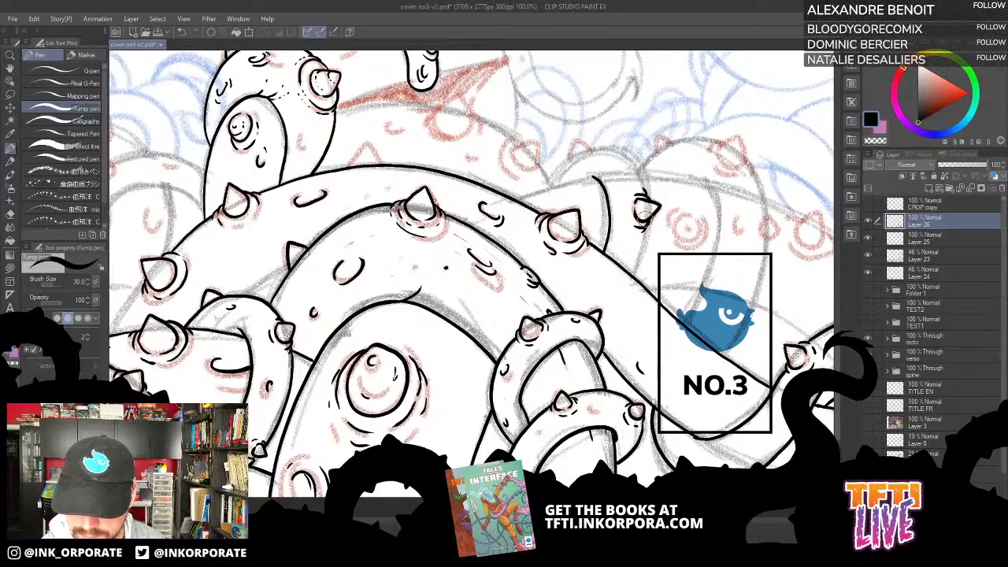
key(asciicircum)
key(asciicircum)
key(asciicircum)
key(asciicircum)
key(asciicircum)
key(asciicircum)
key(asciicircum)
key(asciicircum)
key(asciicircum)
key(asciicircum)
key(asciicircum)
key(asciicircum)
key(asciicircum)
key(asciicircum)
key(asciicircum)
key(asciicircum)
key(asciicircum)
key(asciicircum)
key(asciicircum)
key(asciicircum)
key(asciicircum)
key(asciicircum)
key(asciicircum)
key(asciicircum)
key(asciicircum)
key(asciicircum)
key(asciicircum)
key(asciicircum)
key(asciicircum)
key(asciicircum)
key(asciicircum)
key(asciicircum)
key(asciicircum)
key(asciicircum)
key(asciicircum)
key(asciicircum)
key(asciicircum)
key(asciicircum)
key(asciicircum)
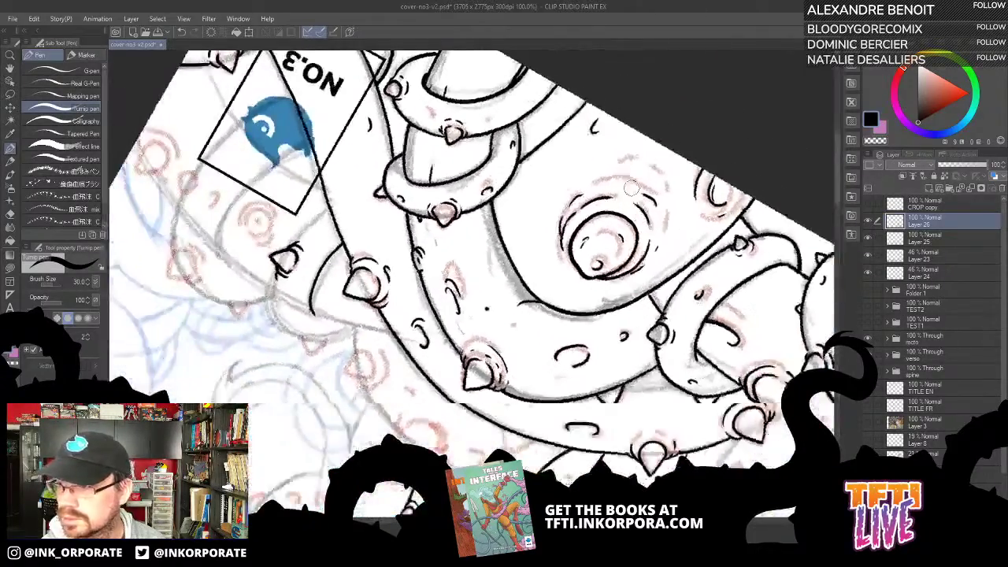
drag(611, 179, 652, 158)
drag(486, 282, 632, 301)
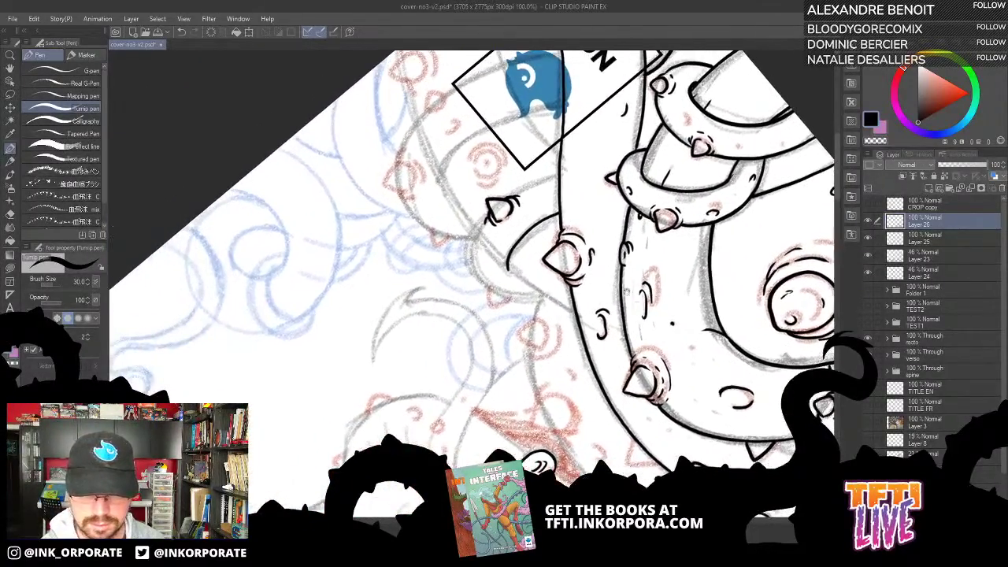
drag(556, 262, 630, 218)
key(asciicircum)
mouse_move(660, 127)
mouse_down()
mouse_move(596, 146)
mouse_move(583, 282)
mouse_move(540, 317)
mouse_move(537, 272)
mouse_move(553, 253)
mouse_move(602, 253)
mouse_up()
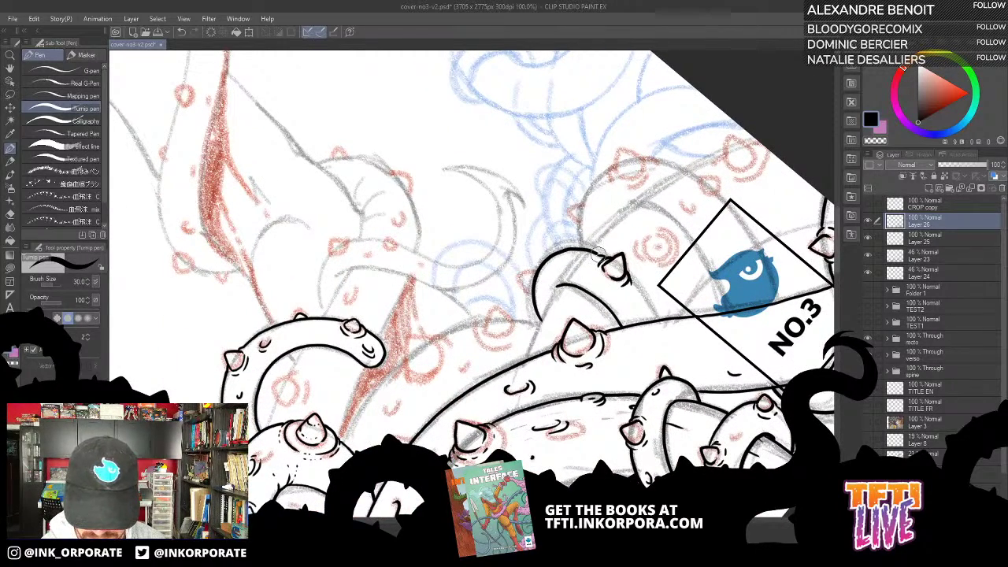
Ink a tiny side spike on the small coil's outer contour and extend its inner edge down to the large arch.
key(asciicircum)
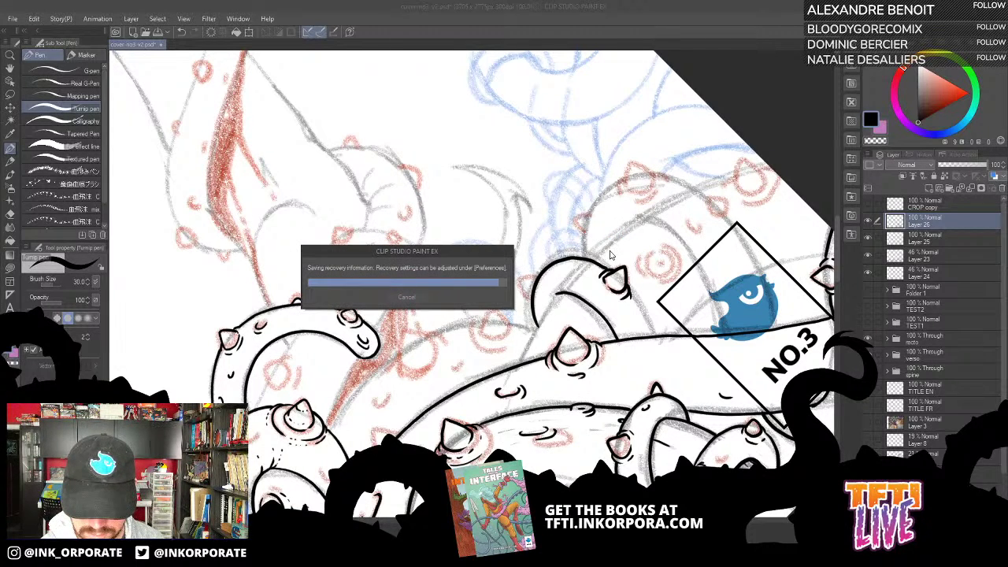
key(asciicircum)
key(asciicircum)
key(asciicircum)
key(asciicircum)
key(asciicircum)
key(asciicircum)
key(asciicircum)
key(asciicircum)
key(asciicircum)
key(asciicircum)
key(asciicircum)
key(asciicircum)
key(asciicircum)
key(asciicircum)
key(asciicircum)
key(asciicircum)
key(asciicircum)
key(asciicircum)
key(asciicircum)
key(asciicircum)
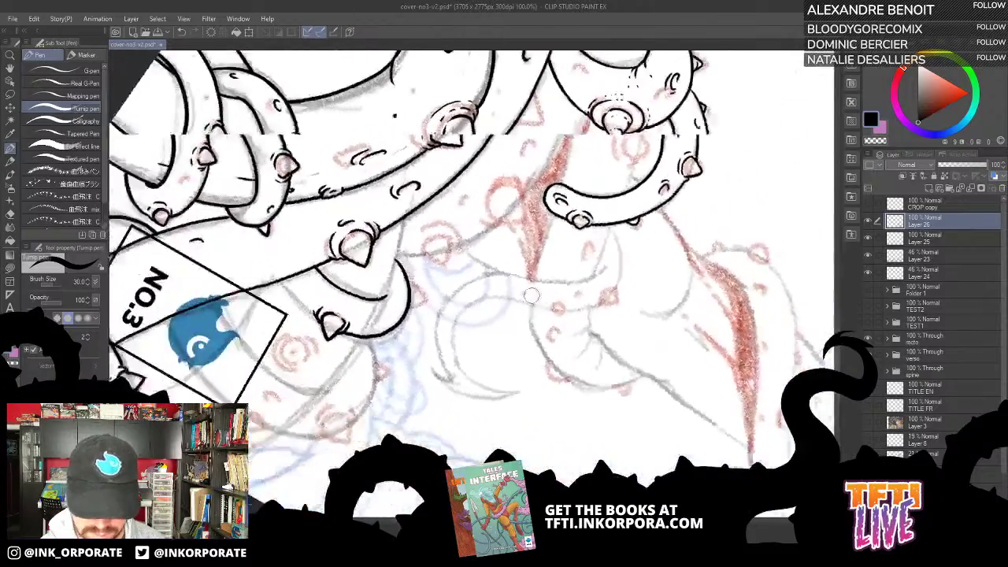
drag(532, 296, 512, 234)
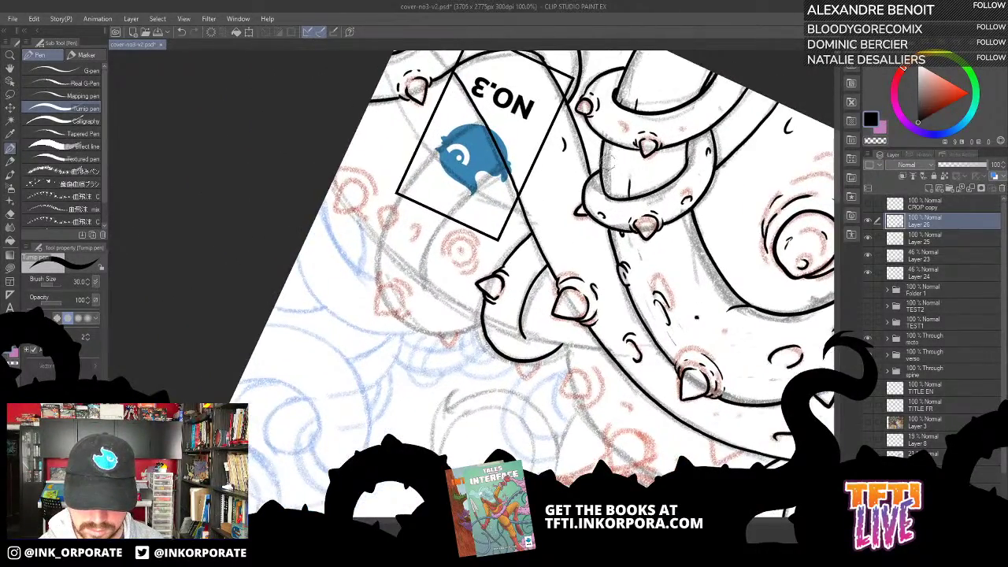
drag(611, 151, 542, 262)
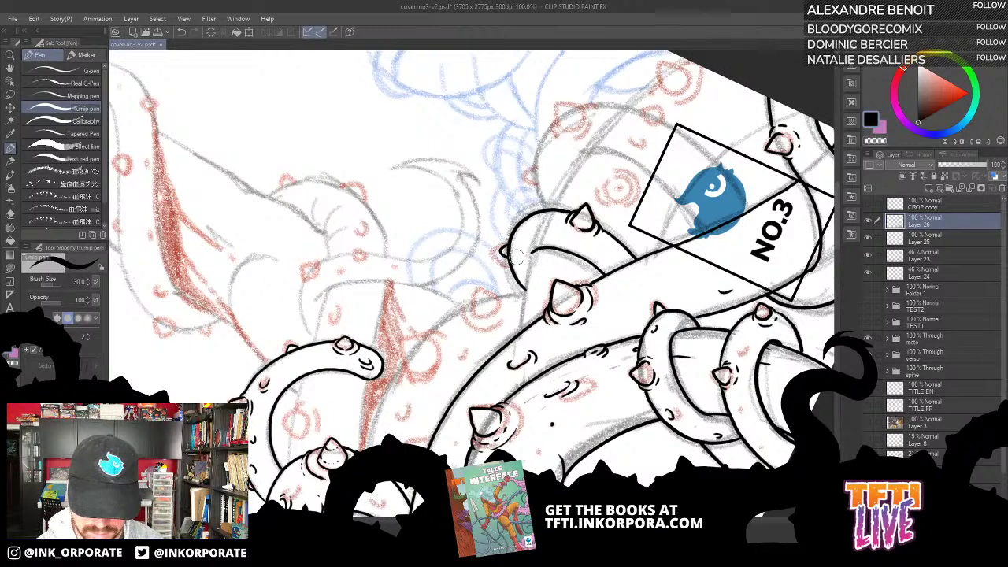
drag(520, 343, 526, 282)
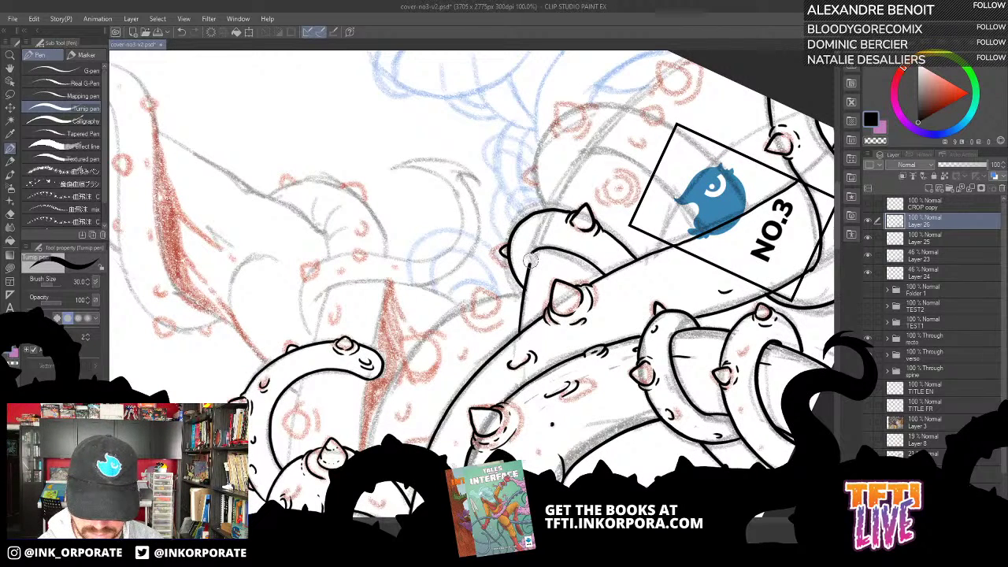
Ink the outer contour of the larger coil behind the small one, with a tiny side spike and a large wrinkled spike.
drag(600, 155, 664, 89)
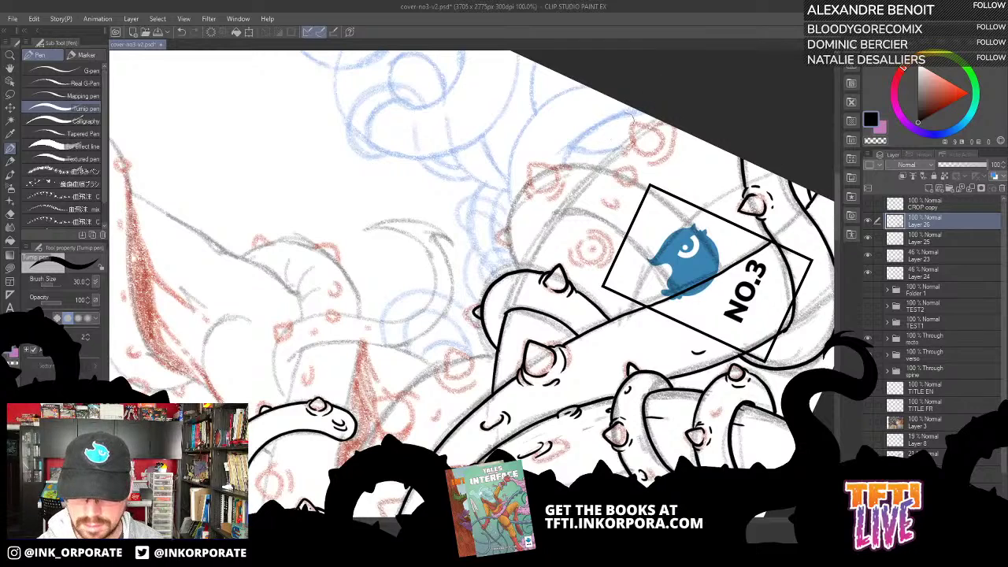
mouse_move(509, 228)
mouse_down()
mouse_move(499, 235)
mouse_move(509, 254)
mouse_move(508, 198)
mouse_move(529, 167)
mouse_move(559, 181)
mouse_move(534, 190)
mouse_move(542, 192)
mouse_move(561, 172)
mouse_move(564, 193)
mouse_move(526, 199)
mouse_up()
drag(560, 166, 568, 182)
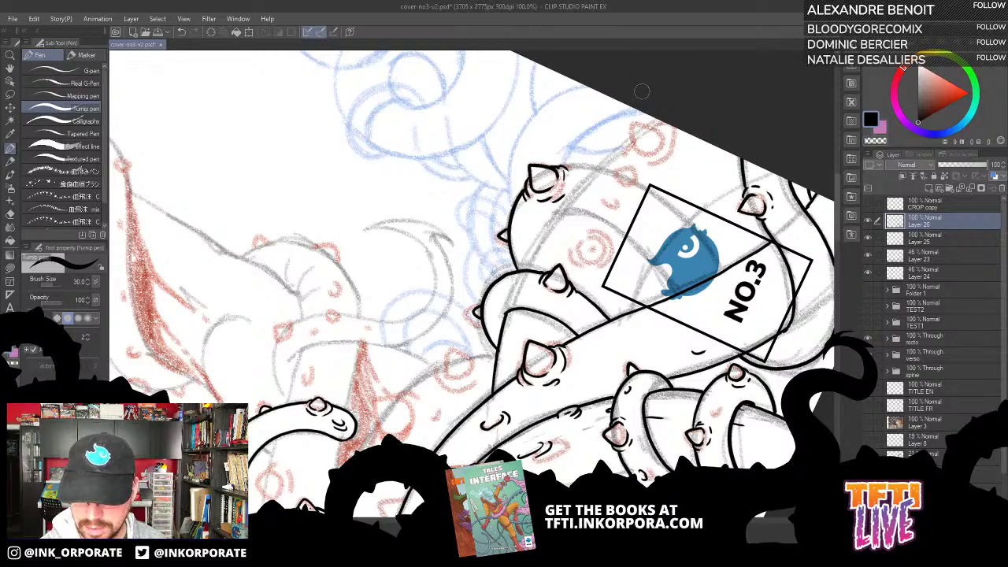
Ink the lower part of the larger coil's inner contour, rising from the small coil beside its spike.
key(minus)
key(minus)
key(minus)
key(minus)
key(minus)
key(minus)
key(minus)
key(minus)
key(minus)
key(minus)
key(minus)
key(minus)
key(minus)
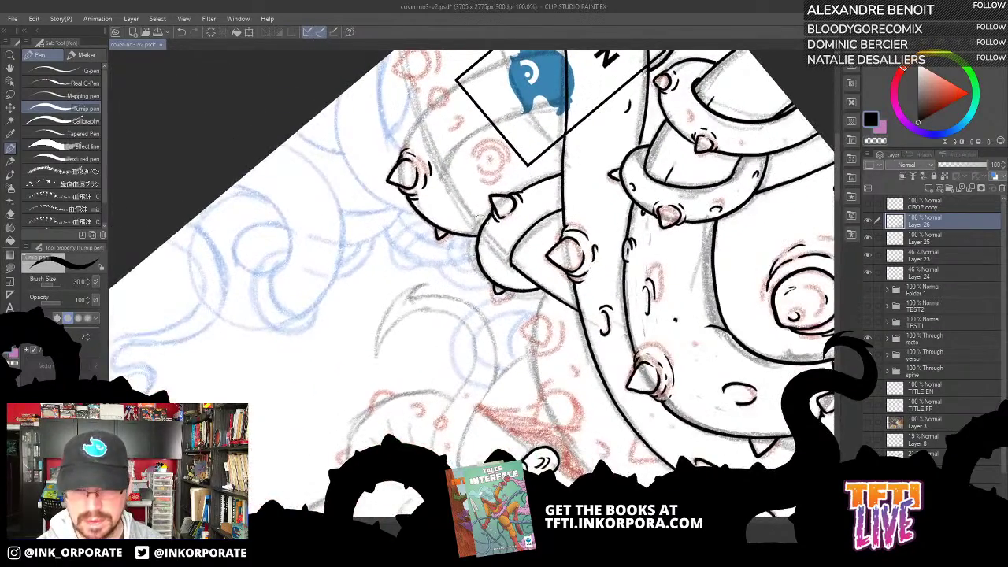
drag(460, 269, 499, 326)
key(minus)
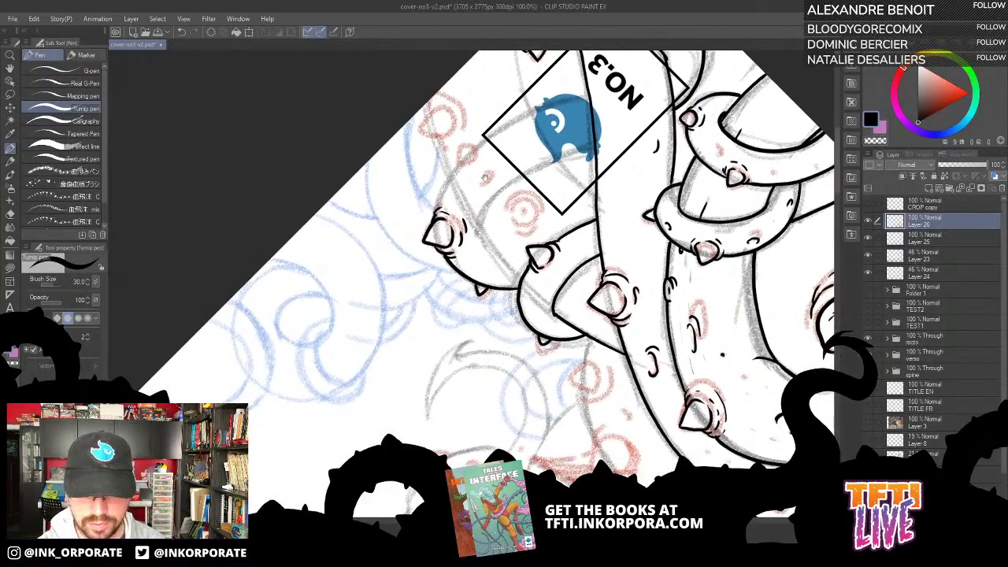
drag(484, 178, 506, 220)
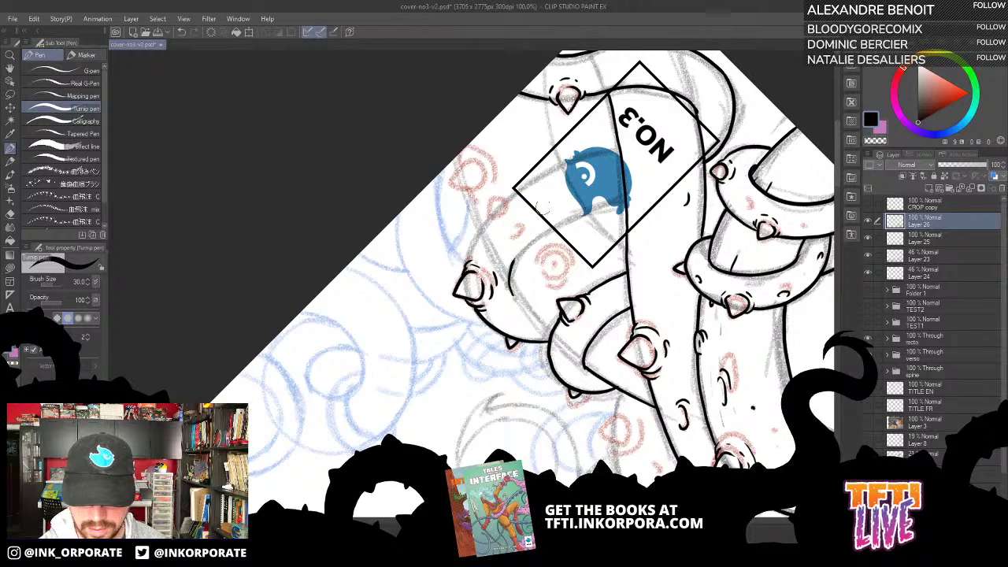
drag(574, 168, 545, 123)
key(asciicircum)
key(asciicircum)
key(asciicircum)
key(asciicircum)
key(asciicircum)
key(asciicircum)
key(asciicircum)
key(asciicircum)
key(asciicircum)
key(asciicircum)
key(asciicircum)
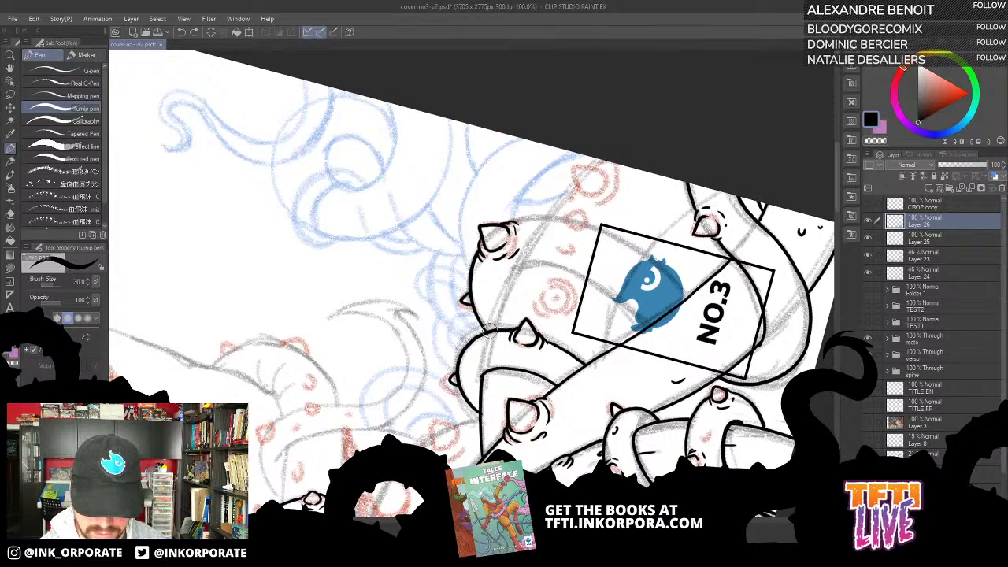
drag(488, 334, 508, 285)
key(ctrl+z)
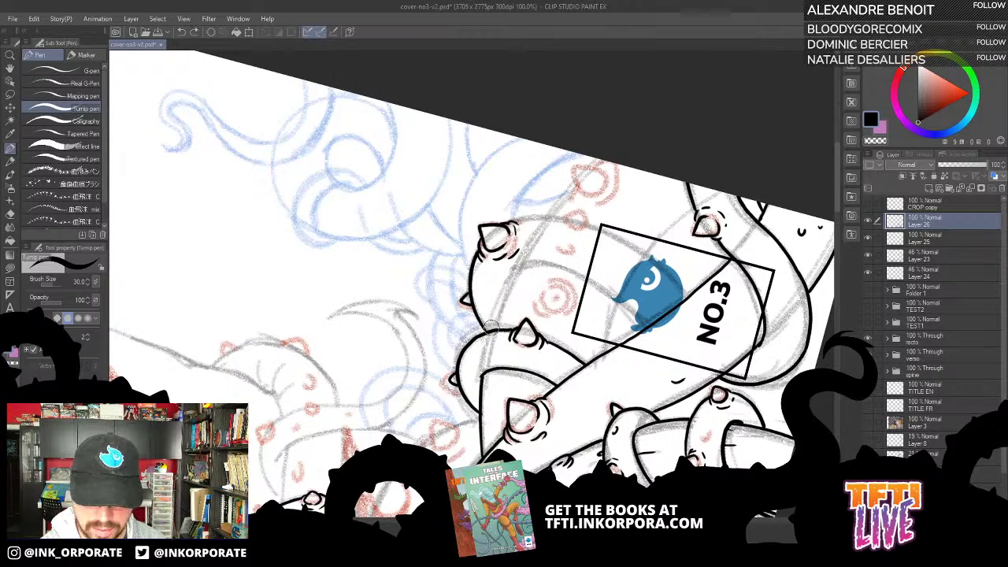
drag(487, 334, 516, 272)
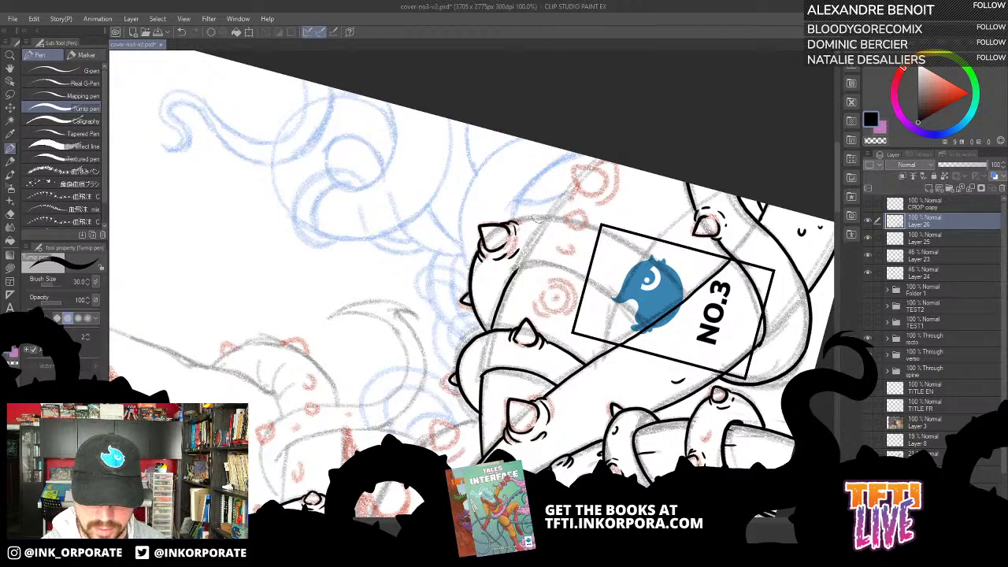
Continue the larger coil's inner contour as one smooth curve across the blue logo to the large arch.
key(minus)
key(minus)
key(minus)
key(minus)
key(minus)
key(minus)
key(minus)
key(minus)
key(minus)
key(minus)
key(minus)
key(minus)
key(minus)
key(minus)
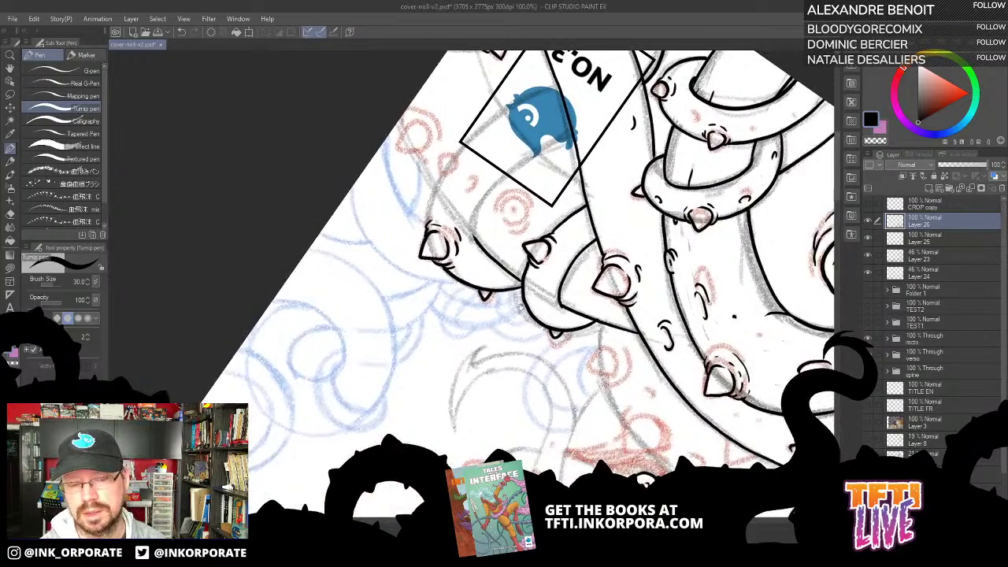
mouse_move(490, 253)
mouse_down()
mouse_move(516, 295)
mouse_move(499, 281)
mouse_move(518, 219)
mouse_move(599, 172)
mouse_up()
key(ctrl+z)
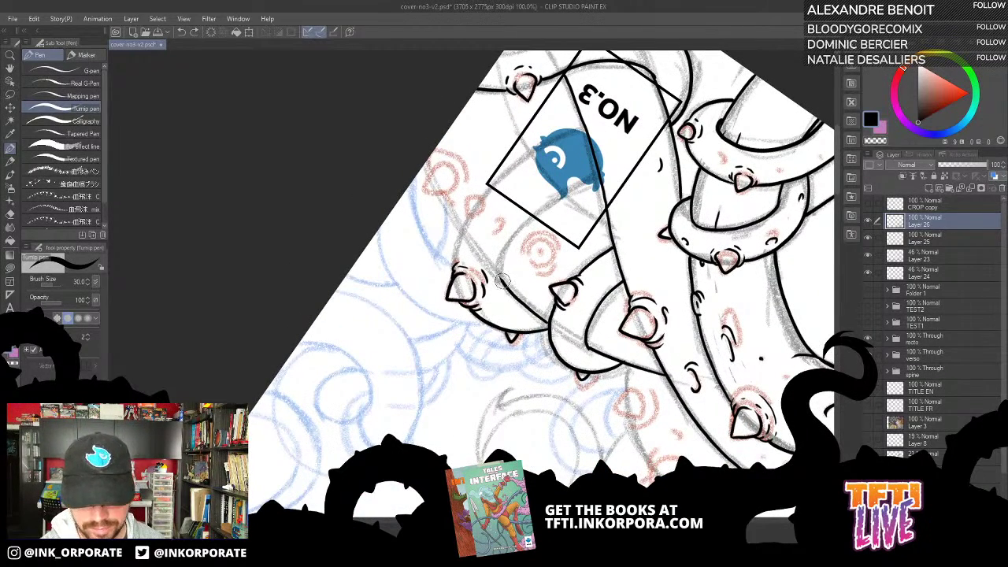
mouse_move(502, 285)
mouse_down()
mouse_move(498, 250)
mouse_move(544, 201)
mouse_move(605, 164)
mouse_up()
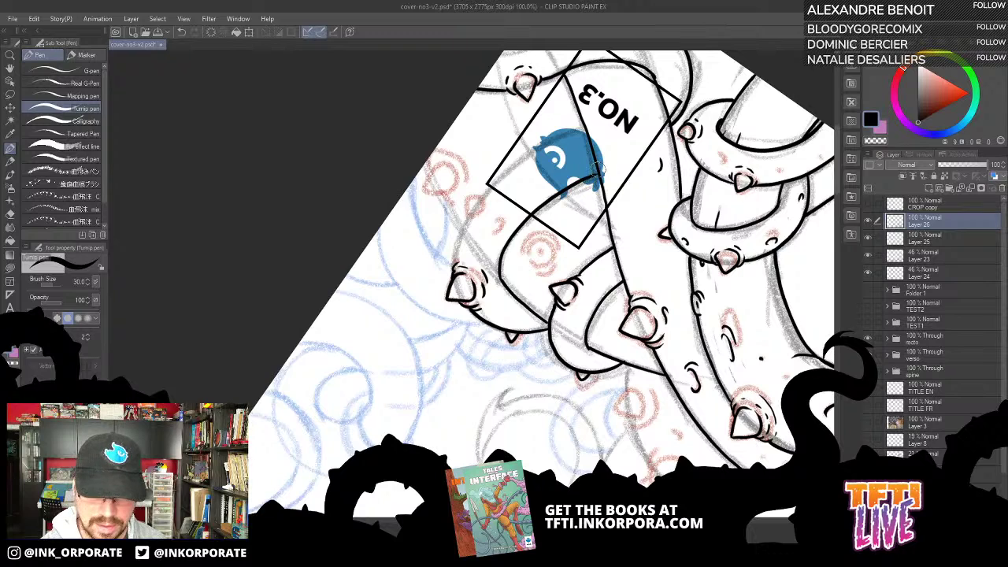
Extend the larger coil's outer contour across the blue logo, adding a small wrinkled spike and a skin mark below it.
drag(460, 179, 524, 164)
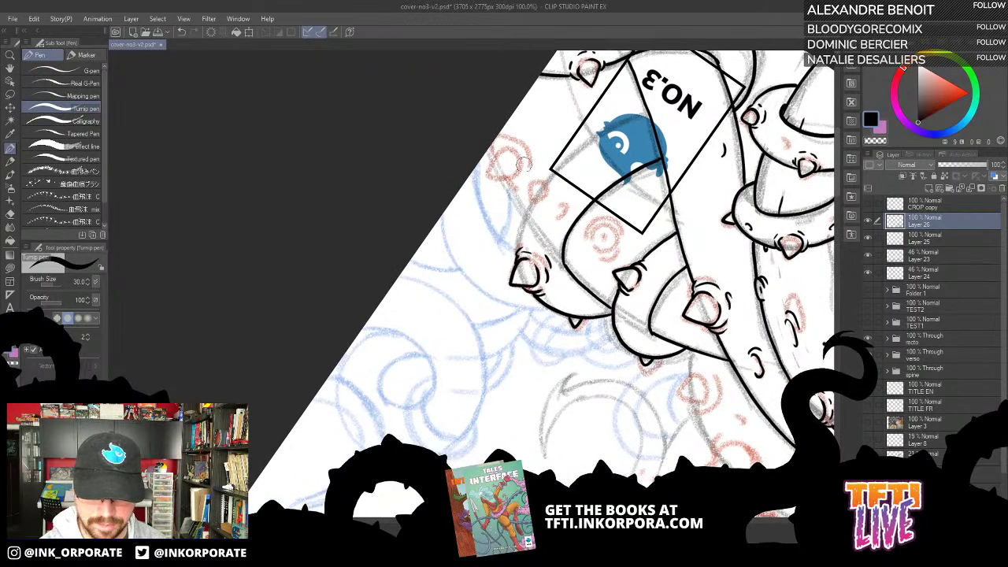
mouse_move(517, 246)
mouse_down()
mouse_move(519, 217)
mouse_move(552, 171)
mouse_move(646, 111)
mouse_up()
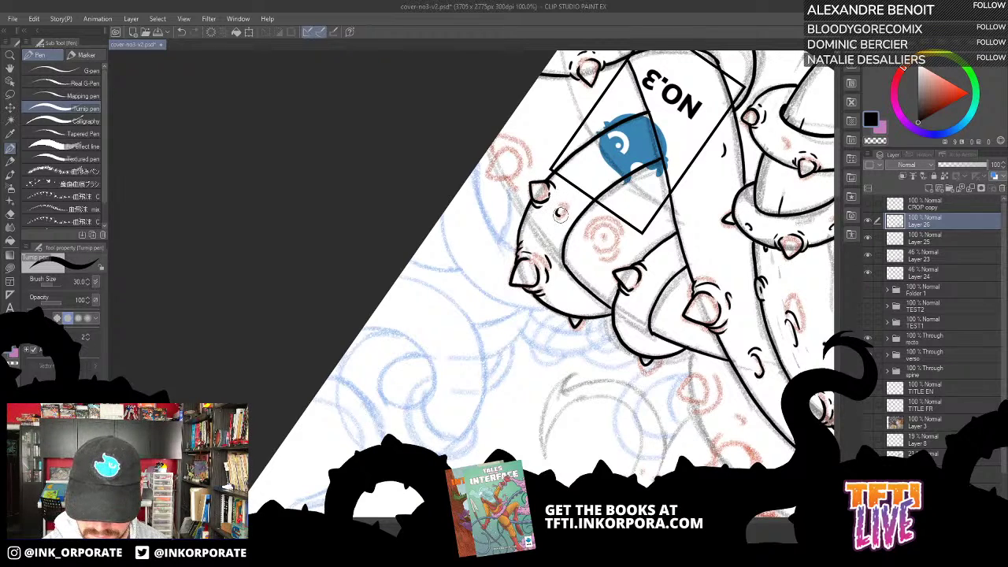
Ink a front-facing spike with concentric base wrinkles on the form enclosed by the larger coil.
mouse_move(602, 170)
mouse_down()
mouse_move(603, 201)
mouse_move(607, 173)
mouse_move(576, 275)
mouse_move(568, 126)
mouse_up()
mouse_move(515, 245)
mouse_down()
mouse_move(511, 266)
mouse_move(531, 272)
mouse_move(539, 251)
mouse_move(512, 240)
mouse_move(487, 252)
mouse_move(495, 262)
mouse_move(504, 229)
mouse_move(509, 252)
mouse_move(487, 239)
mouse_move(490, 260)
mouse_move(514, 251)
mouse_move(510, 230)
mouse_move(495, 268)
mouse_move(523, 240)
mouse_move(511, 221)
mouse_move(498, 241)
mouse_move(498, 232)
mouse_move(510, 238)
mouse_move(512, 255)
mouse_move(496, 250)
mouse_up()
key(ctrl+z)
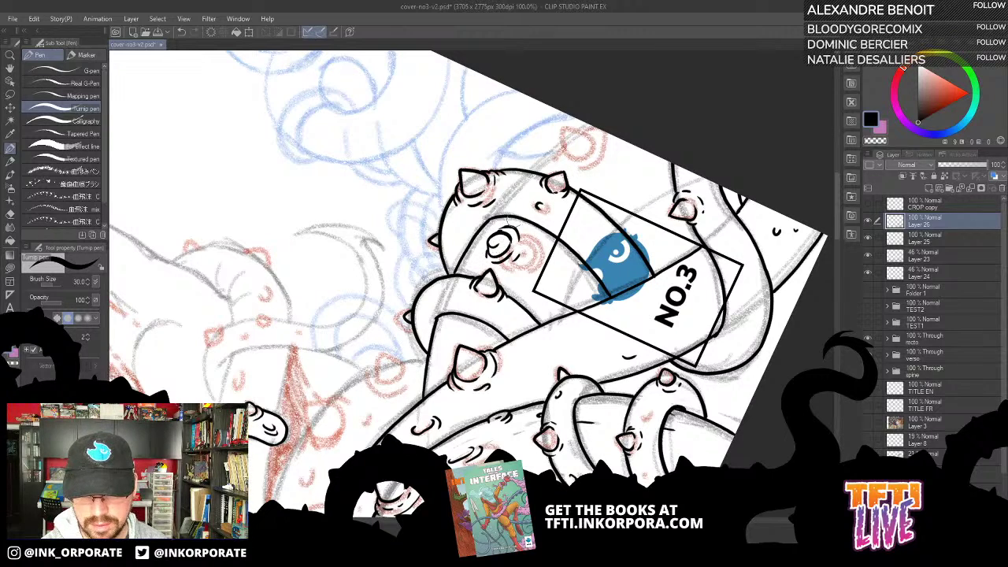
Ink a spike on the tentacle behind the tall striped arch and extend that tentacle's contour past the logo frame to the page edge.
mouse_move(592, 134)
mouse_down()
mouse_move(553, 241)
mouse_move(566, 175)
mouse_move(540, 150)
mouse_move(544, 195)
mouse_move(540, 169)
mouse_move(568, 183)
mouse_move(559, 189)
mouse_move(540, 170)
mouse_move(566, 188)
mouse_move(542, 194)
mouse_move(553, 198)
mouse_move(545, 183)
mouse_move(536, 192)
mouse_move(551, 204)
mouse_move(558, 174)
mouse_move(563, 195)
mouse_move(514, 211)
mouse_move(541, 194)
mouse_up()
key(ctrl+z)
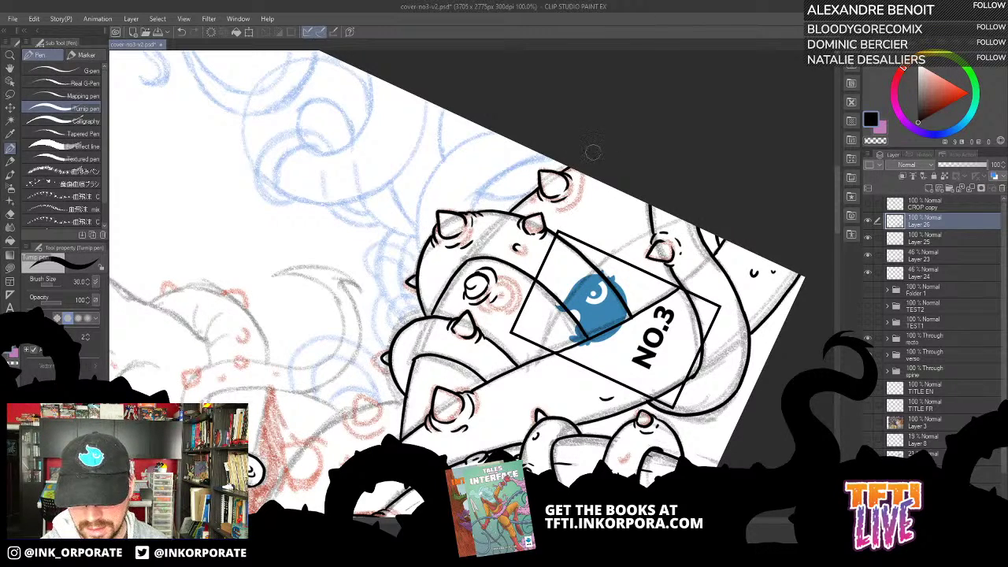
drag(613, 132, 558, 129)
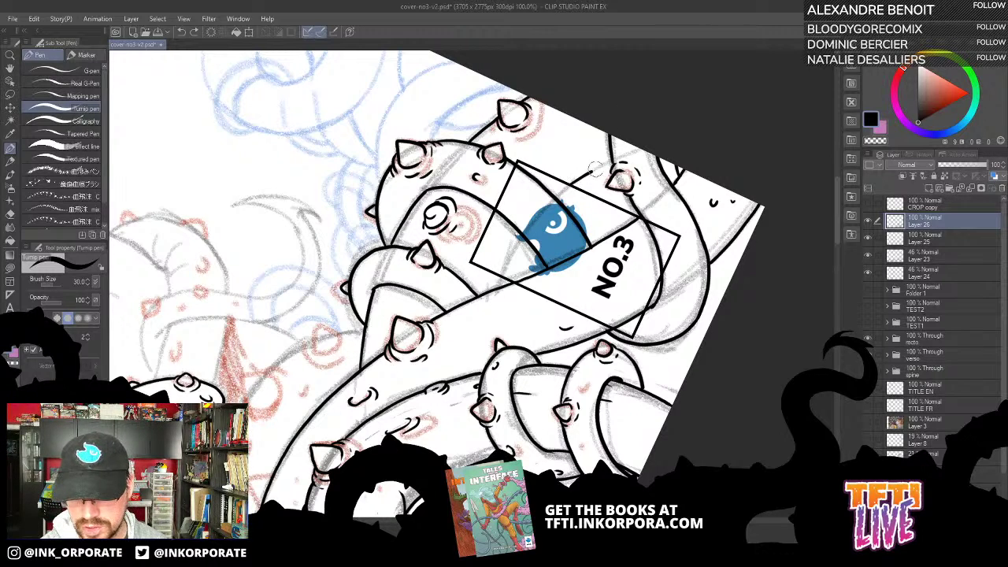
drag(722, 137, 668, 108)
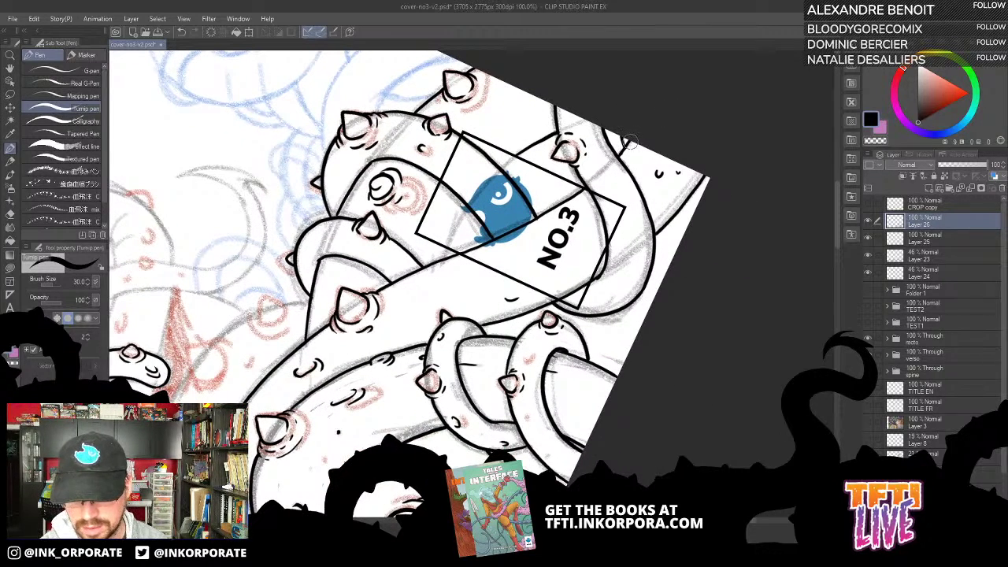
drag(573, 294, 602, 174)
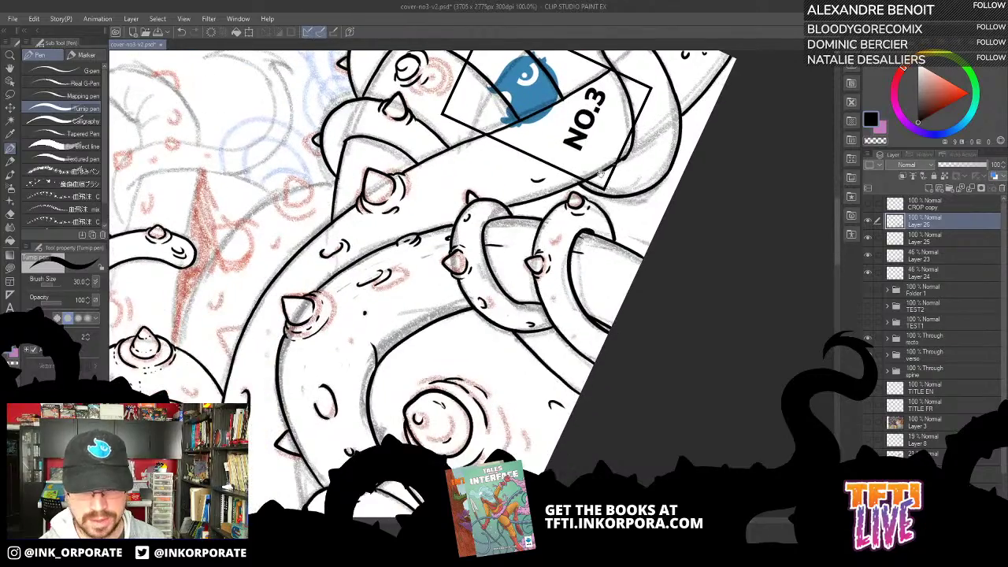
Ink a small curved skin mark, a round wrinkled bump and another short mark along the U-shaped tentacle below the NO.3 frame.
drag(599, 231, 614, 130)
drag(586, 190, 477, 290)
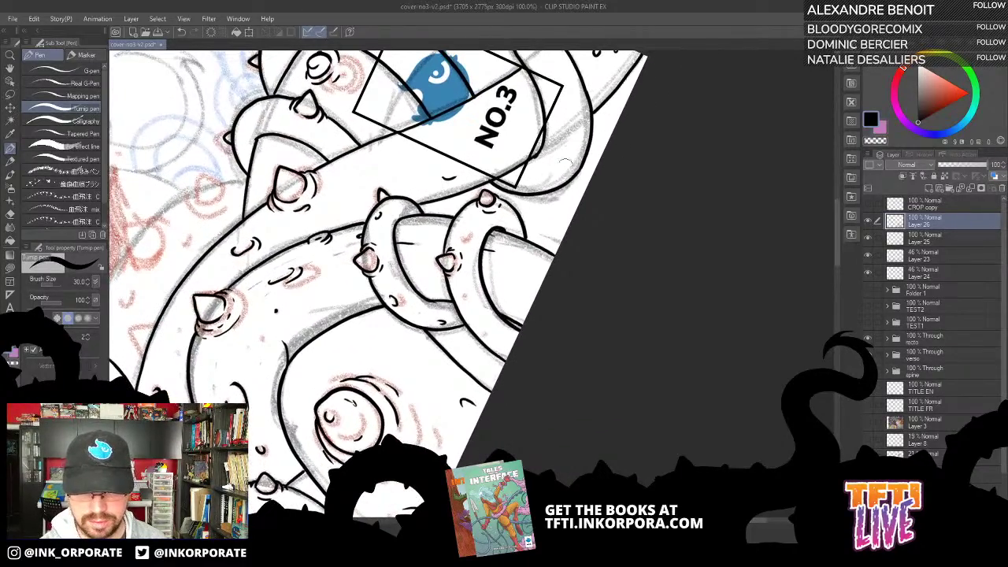
drag(566, 163, 504, 277)
drag(511, 240, 544, 293)
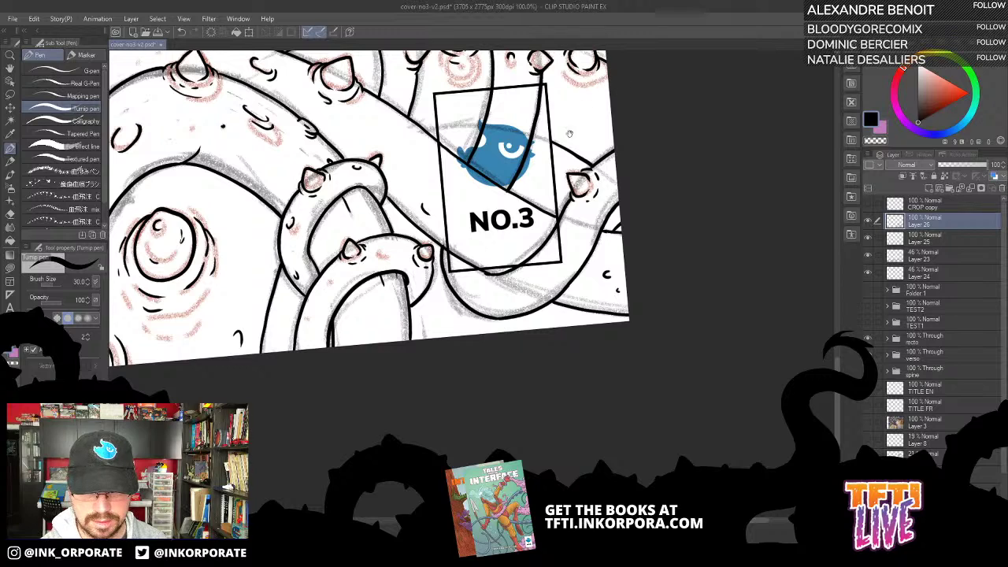
drag(503, 242, 486, 262)
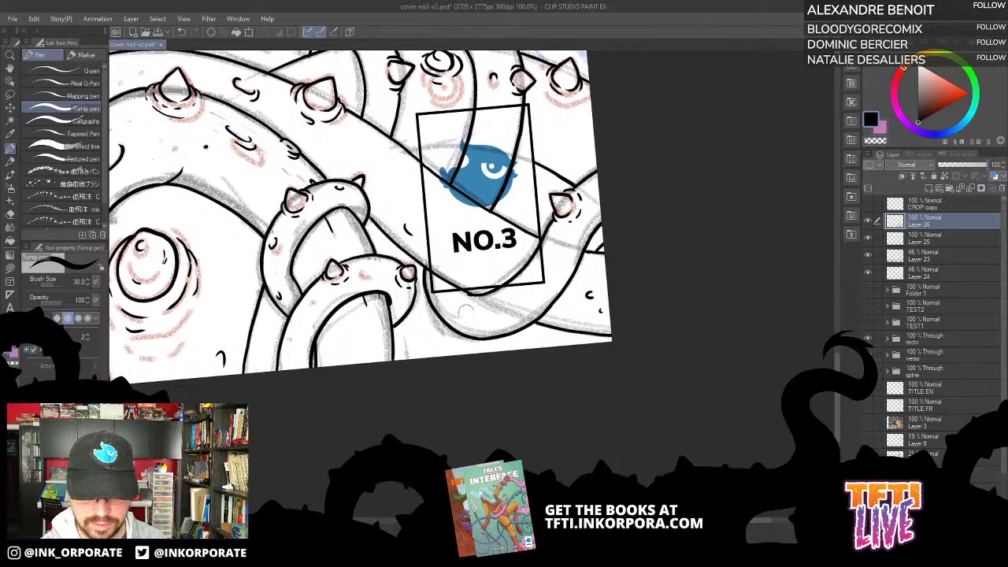
drag(464, 328, 478, 325)
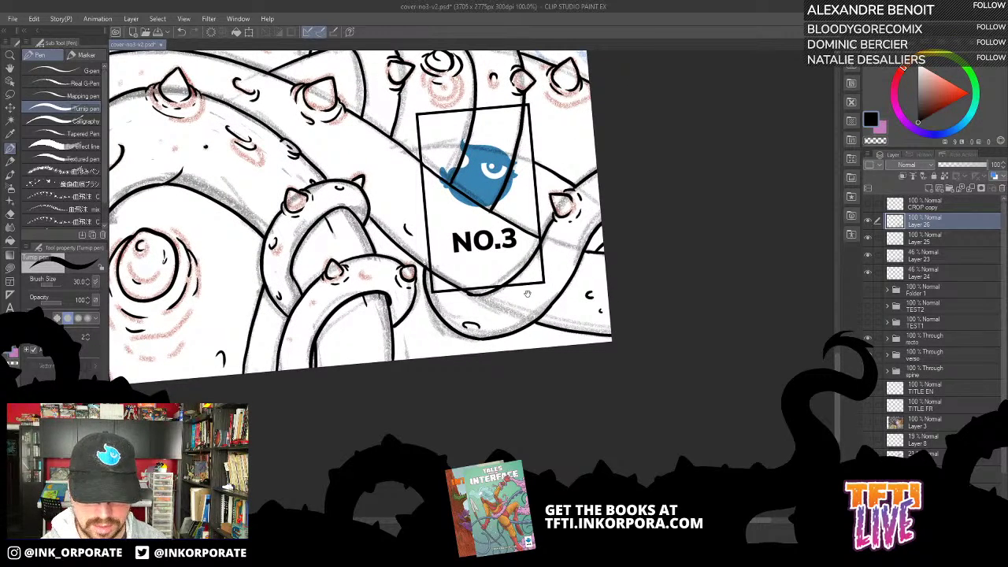
mouse_move(527, 294)
mouse_down()
mouse_move(529, 233)
mouse_move(489, 259)
mouse_move(494, 268)
mouse_move(543, 218)
mouse_move(486, 273)
mouse_move(508, 246)
mouse_move(496, 267)
mouse_up()
key(ctrl+z)
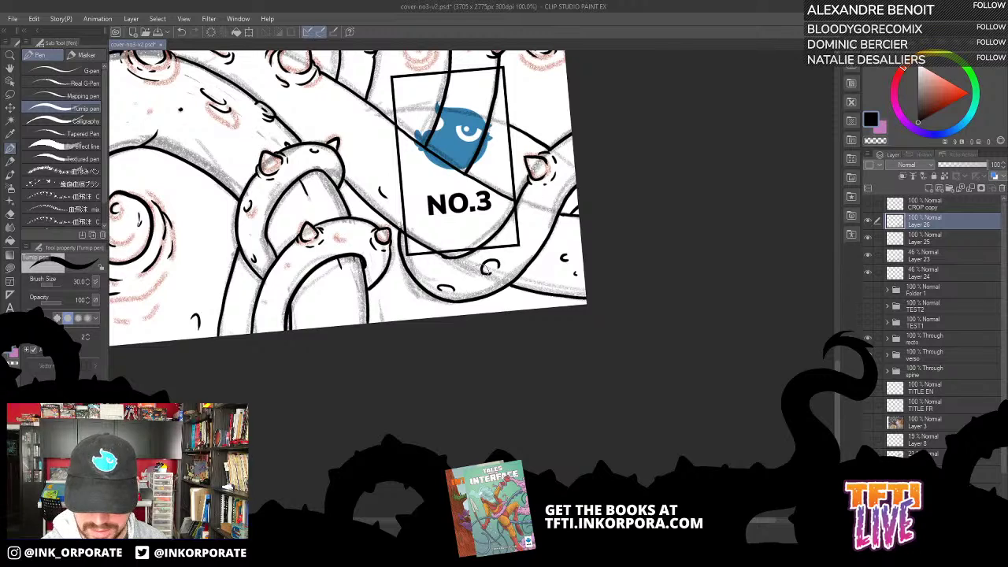
drag(504, 259, 501, 270)
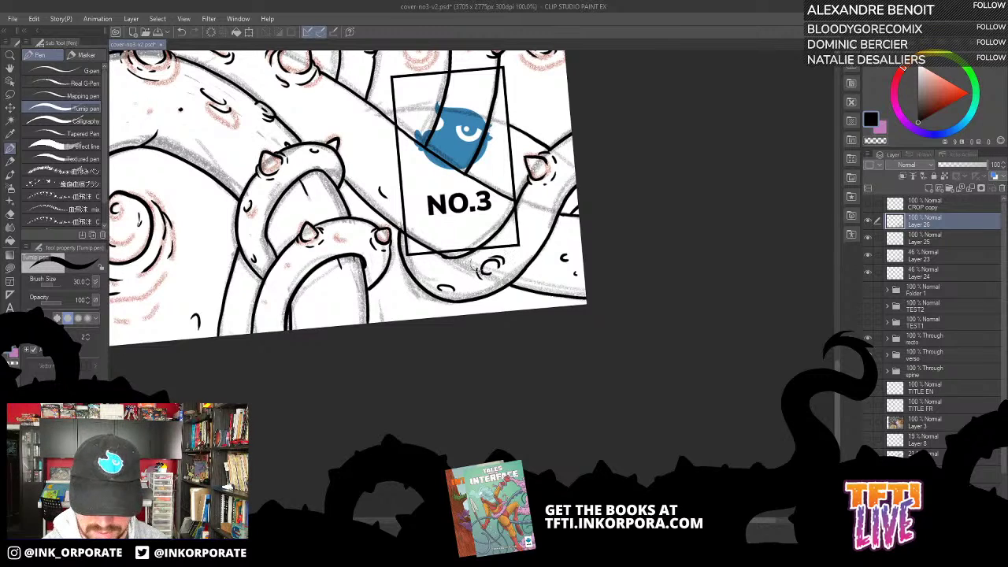
drag(545, 215, 544, 226)
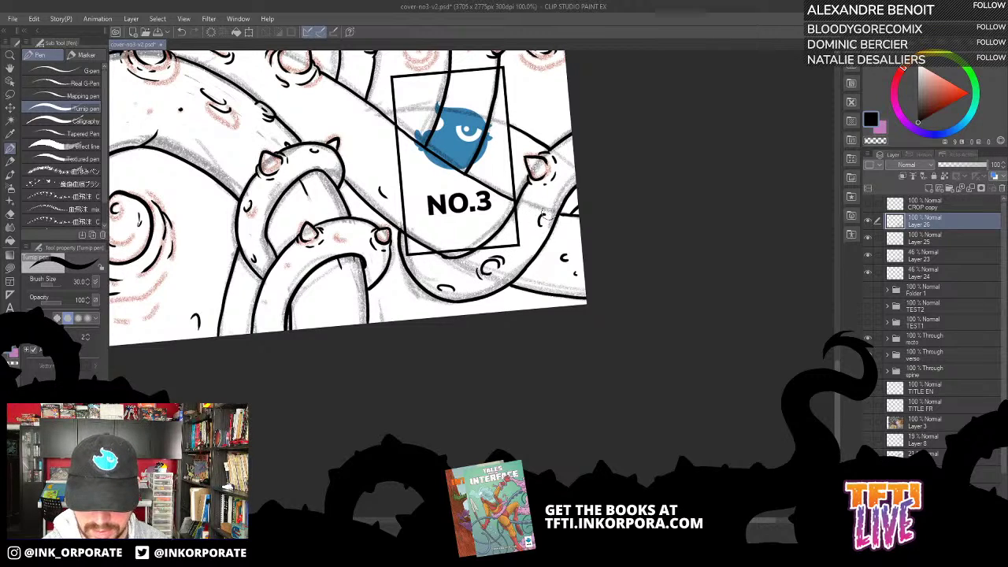
Add a small hooked skin mark to the form enclosed by the lower small coil near the page edge.
drag(446, 325, 478, 399)
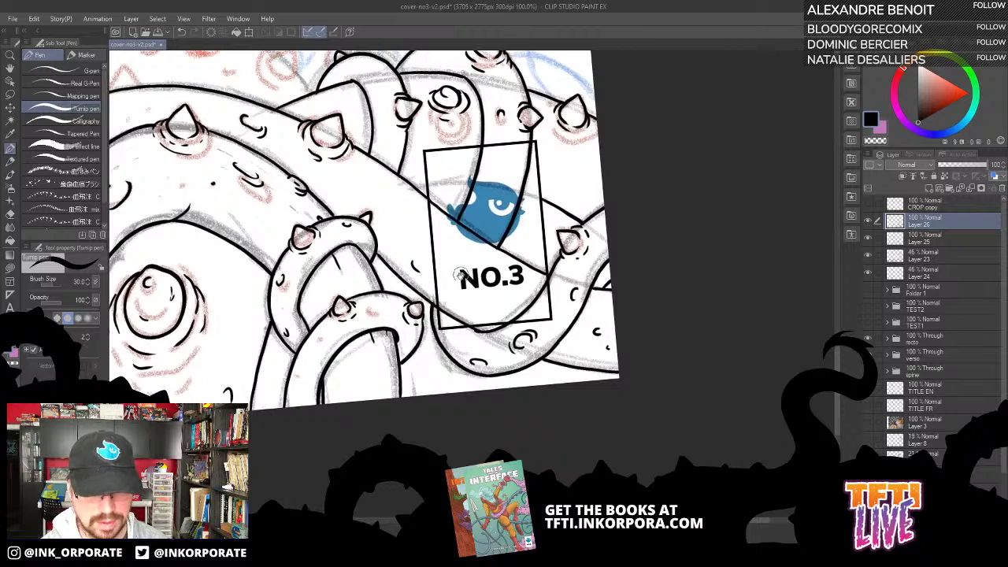
drag(458, 297, 587, 198)
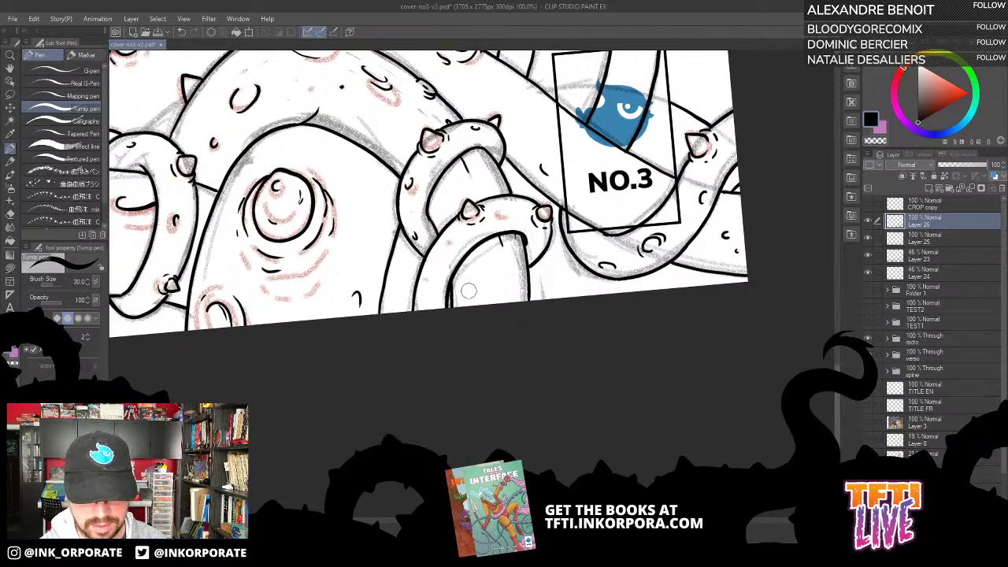
drag(470, 292, 471, 306)
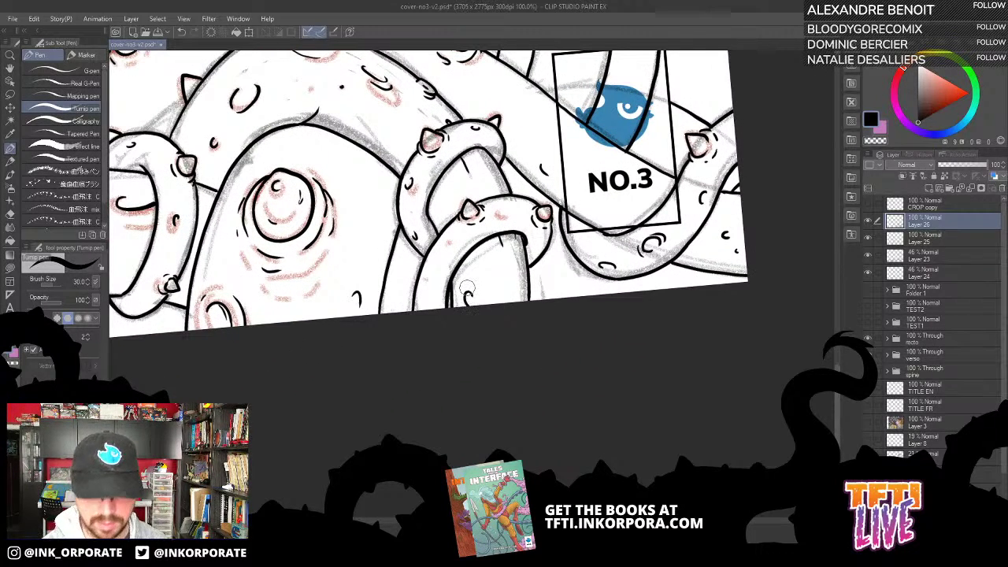
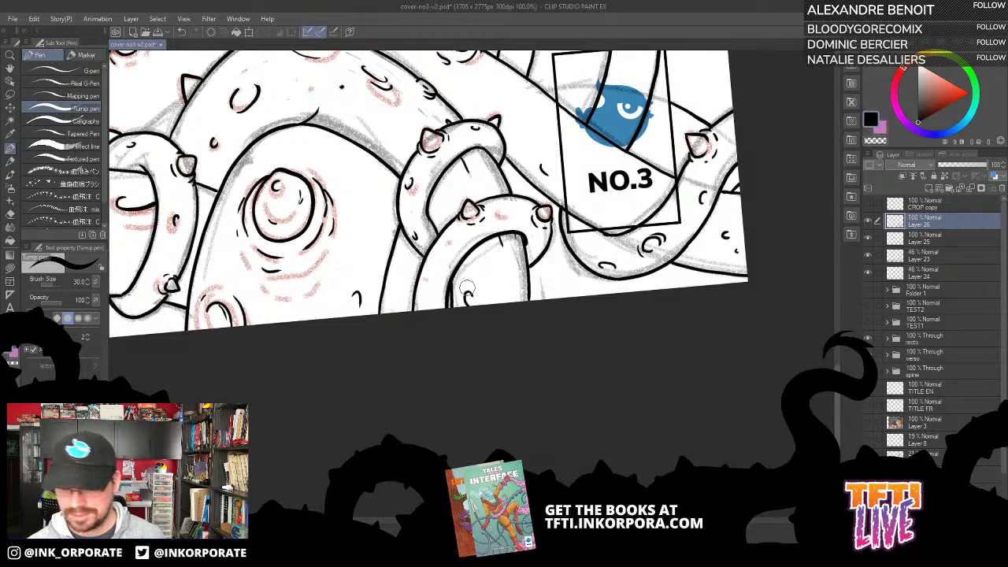
Ink the short background contour crossing the gap between the two strands that run from the small coils to the page edge.
drag(467, 290, 376, 386)
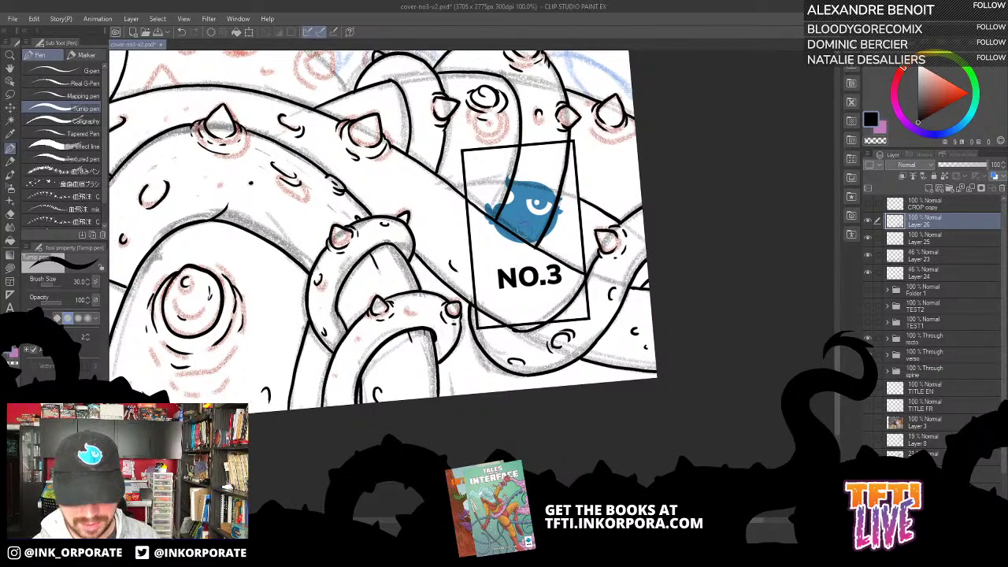
key(minus)
key(minus)
key(minus)
key(minus)
key(minus)
key(minus)
key(minus)
key(minus)
key(minus)
key(minus)
key(minus)
drag(372, 240, 531, 239)
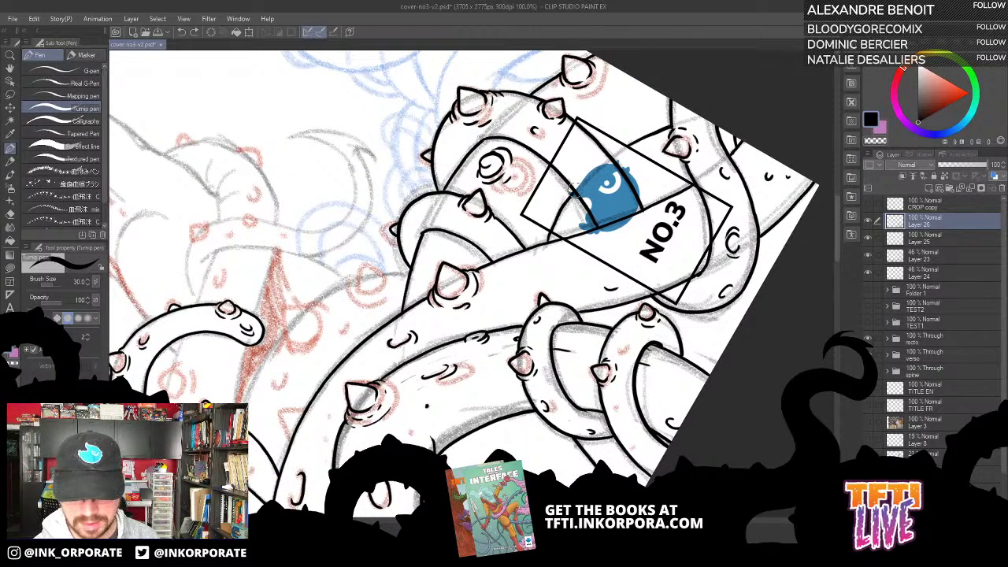
drag(574, 296, 566, 219)
drag(579, 265, 615, 150)
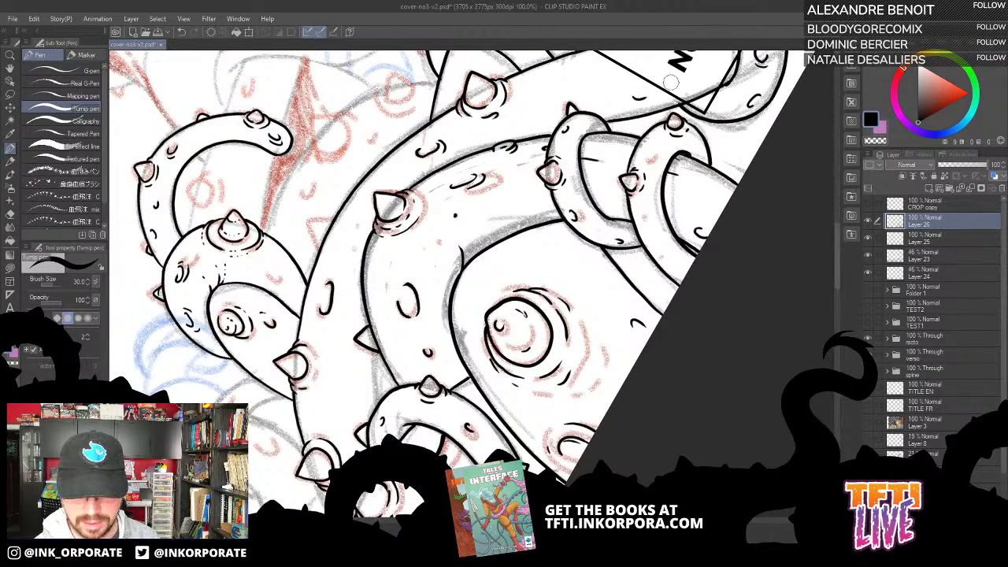
key(minus)
key(minus)
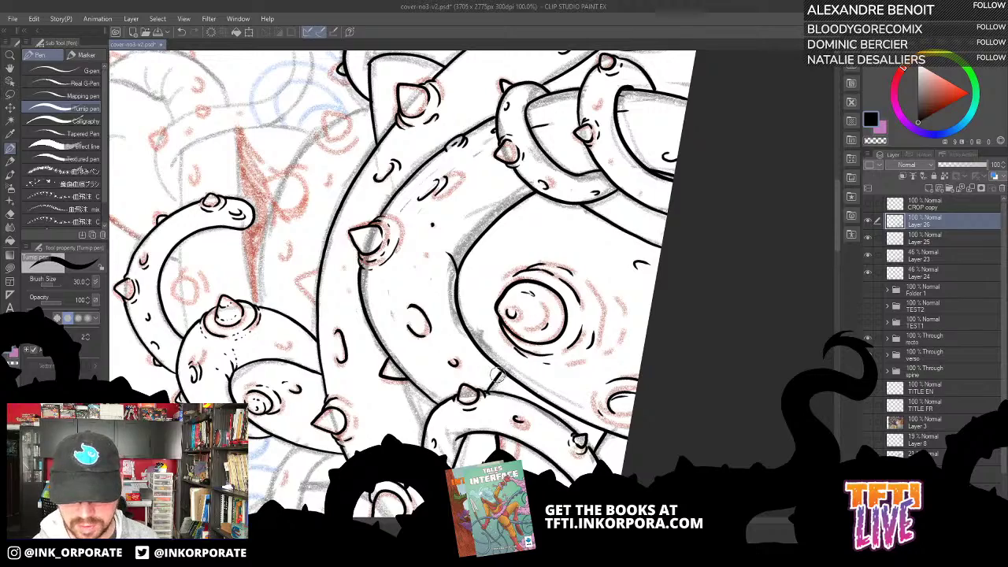
drag(610, 220, 633, 200)
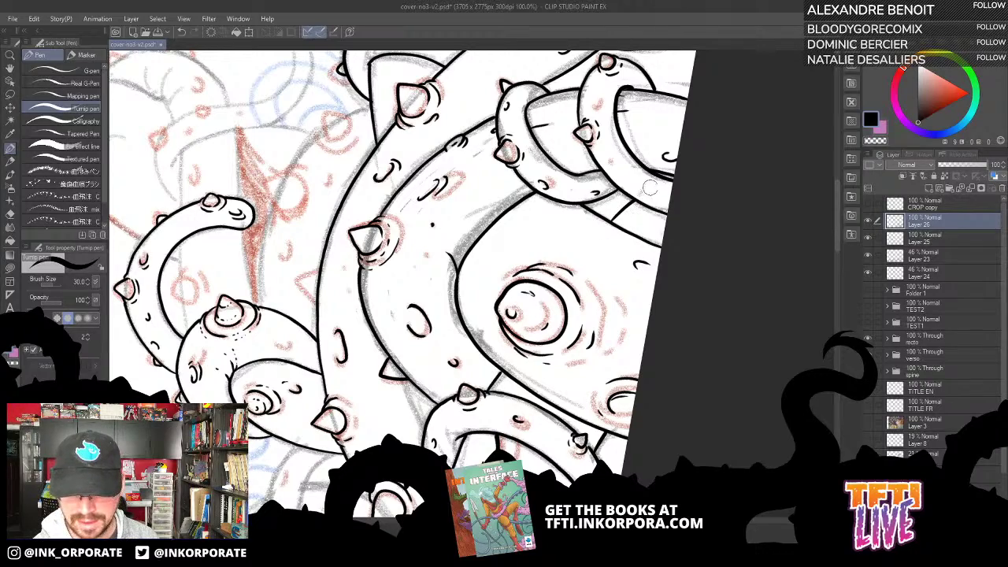
Ink the outer arch's contour down from its lowest side spike to the coiled tentacle, plus the short edge beside the inner arch.
mouse_move(624, 276)
mouse_down()
mouse_move(682, 175)
mouse_move(593, 312)
mouse_move(605, 292)
mouse_move(589, 357)
mouse_move(542, 403)
mouse_up()
drag(442, 341, 667, 238)
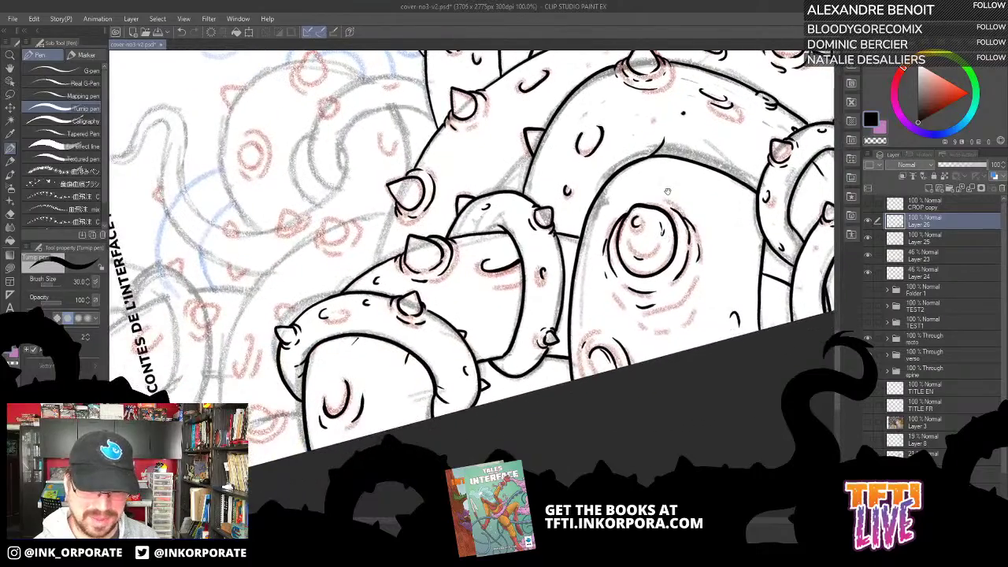
mouse_move(562, 226)
mouse_down()
mouse_move(405, 339)
mouse_move(445, 351)
mouse_move(482, 250)
mouse_up()
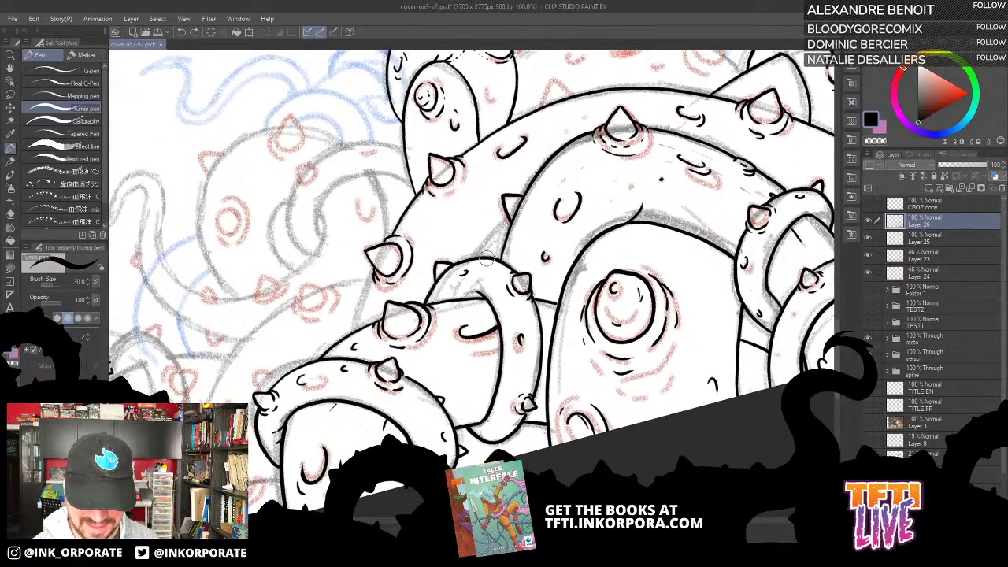
mouse_move(479, 278)
mouse_down()
mouse_move(520, 299)
mouse_move(562, 269)
mouse_up()
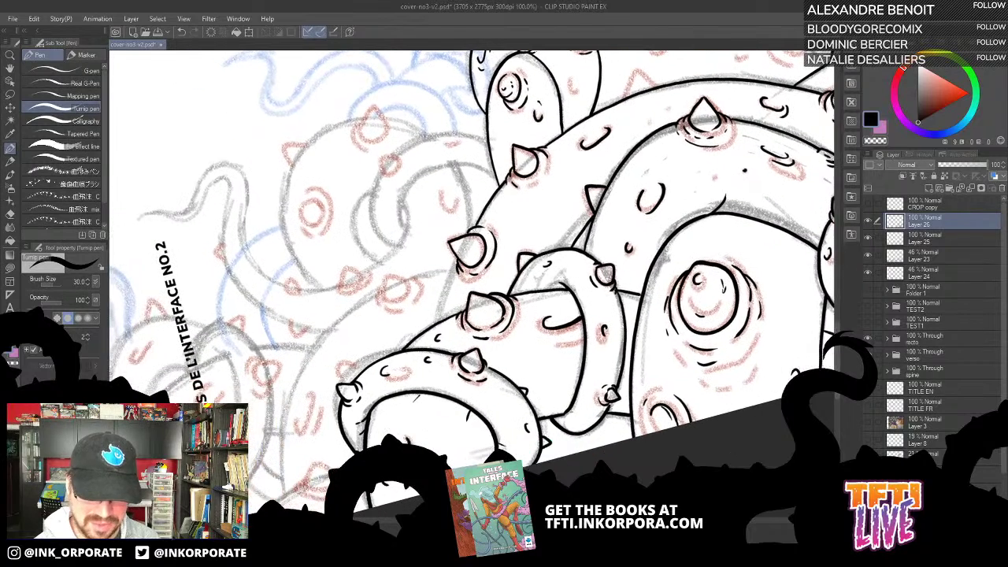
drag(436, 322, 452, 270)
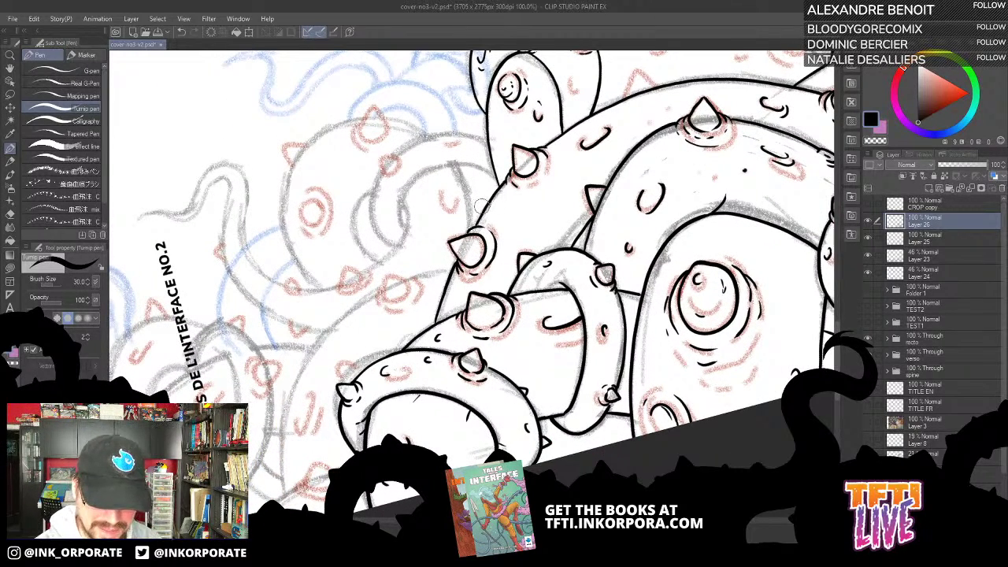
Ink a small spike on the outer arch's contour between its two side spikes, and one on the inner arch's outer edge.
drag(626, 259, 440, 261)
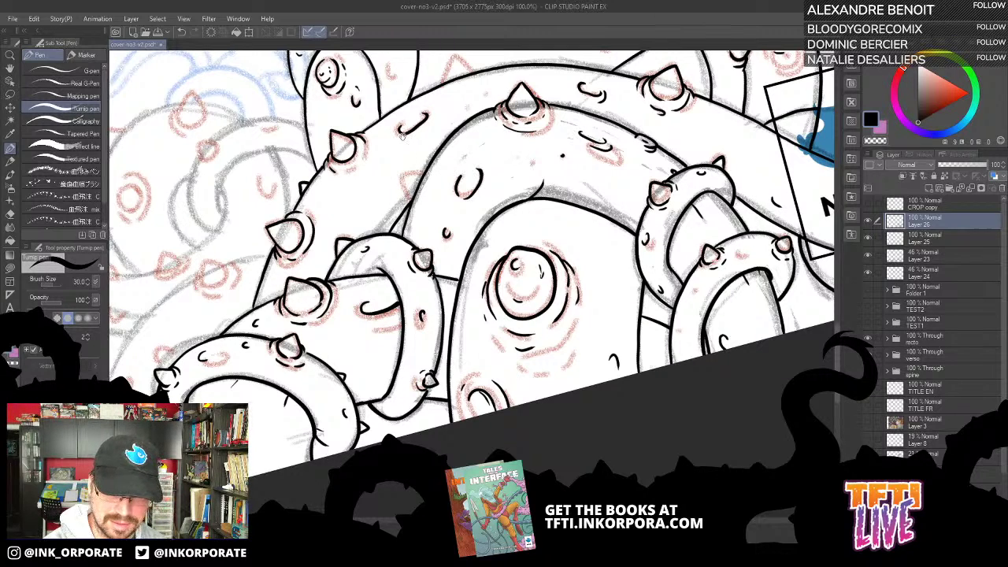
drag(422, 145, 443, 185)
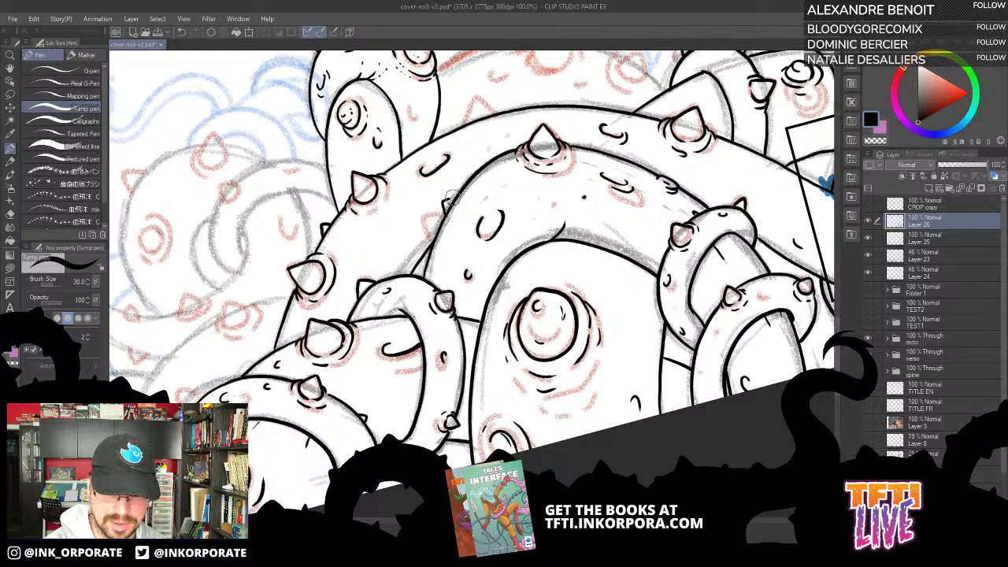
drag(525, 105, 445, 213)
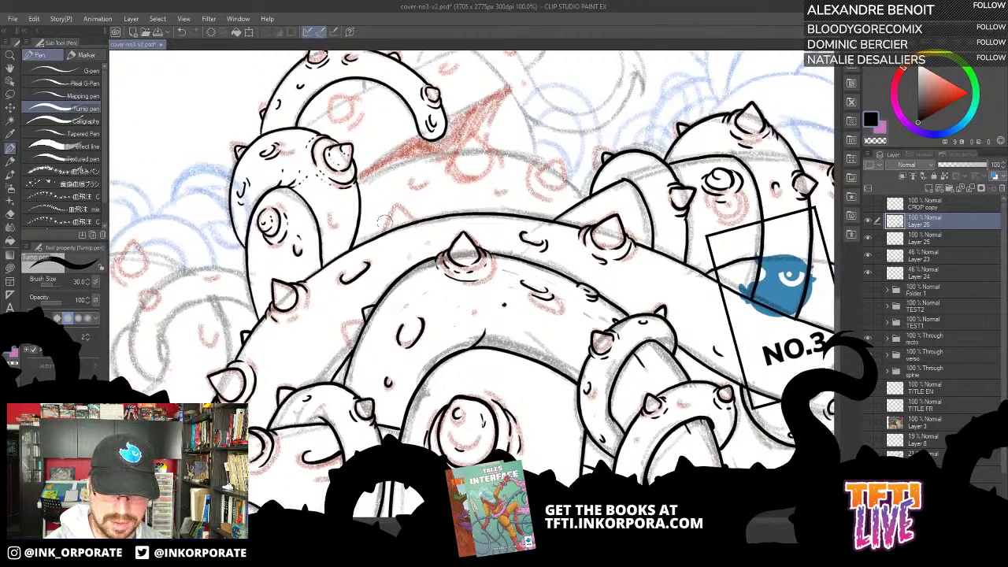
Ink a partly hidden spike behind the outer arch's upper edge and a small wrinkled spike on the small coil beside the tall arch.
mouse_move(384, 230)
mouse_down()
mouse_move(405, 208)
mouse_move(417, 224)
mouse_move(557, 222)
mouse_up()
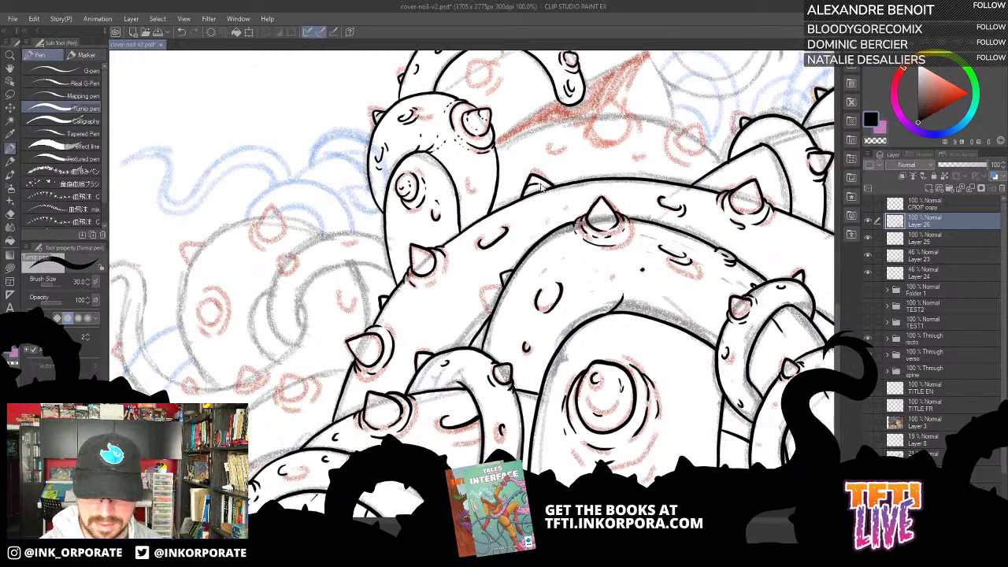
key(ctrl+z)
drag(526, 191, 550, 183)
key(ctrl+z)
drag(659, 146, 565, 187)
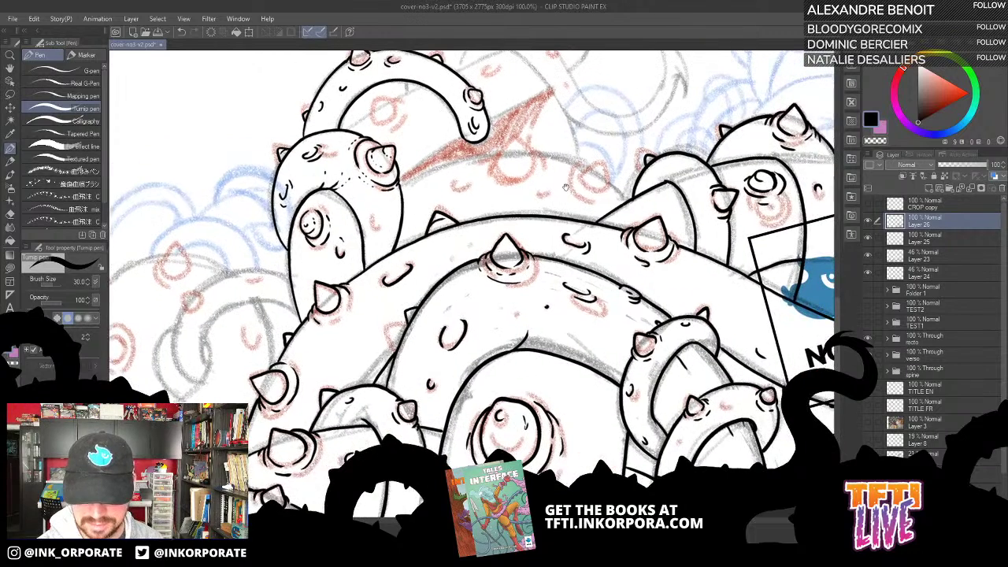
drag(626, 159, 576, 137)
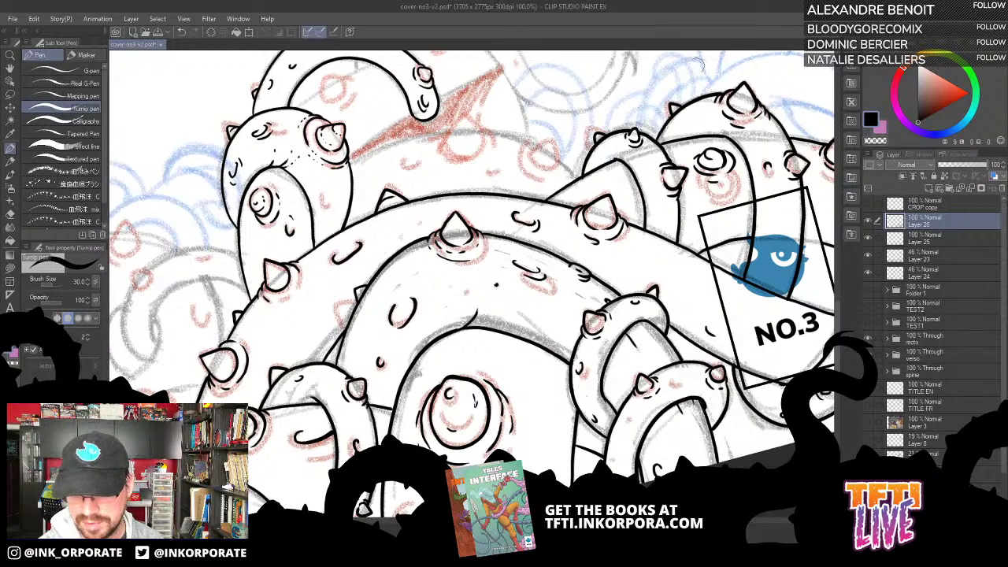
Ink a spike with curved base wrinkles on the penciled contour of the large form behind the outer arch.
drag(650, 200, 625, 249)
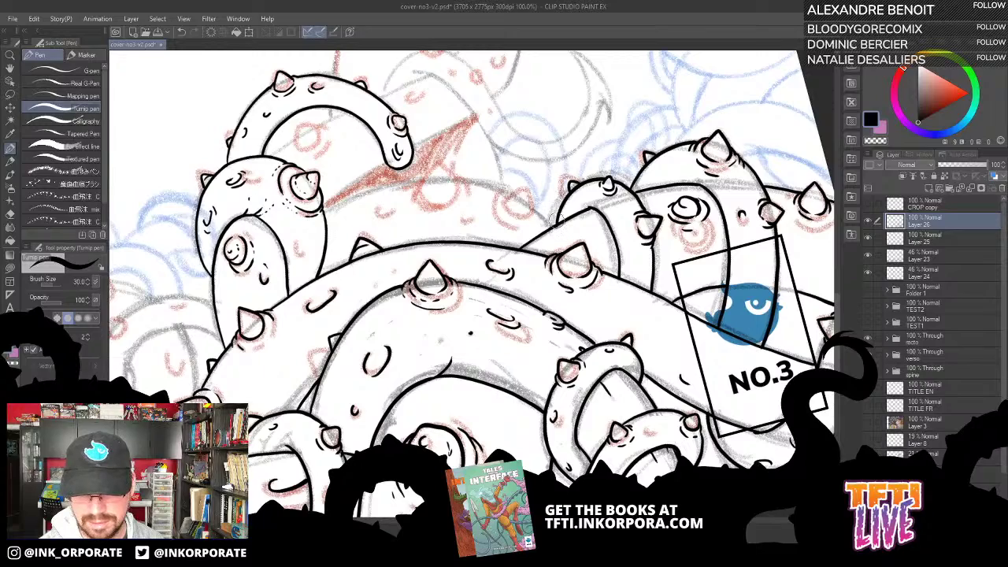
key(minus)
key(minus)
key(minus)
key(minus)
key(minus)
key(minus)
key(minus)
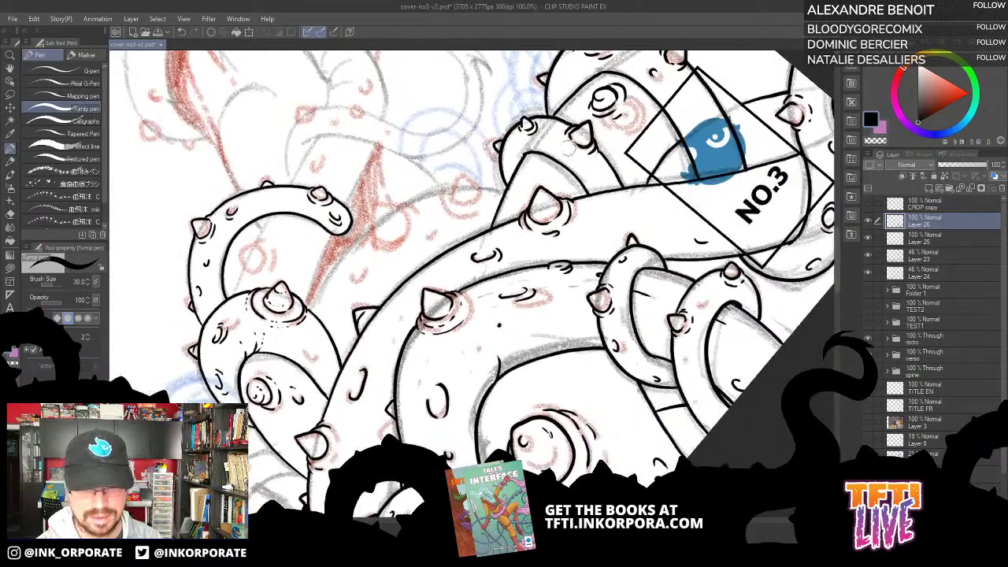
drag(531, 188, 646, 195)
drag(538, 232, 581, 213)
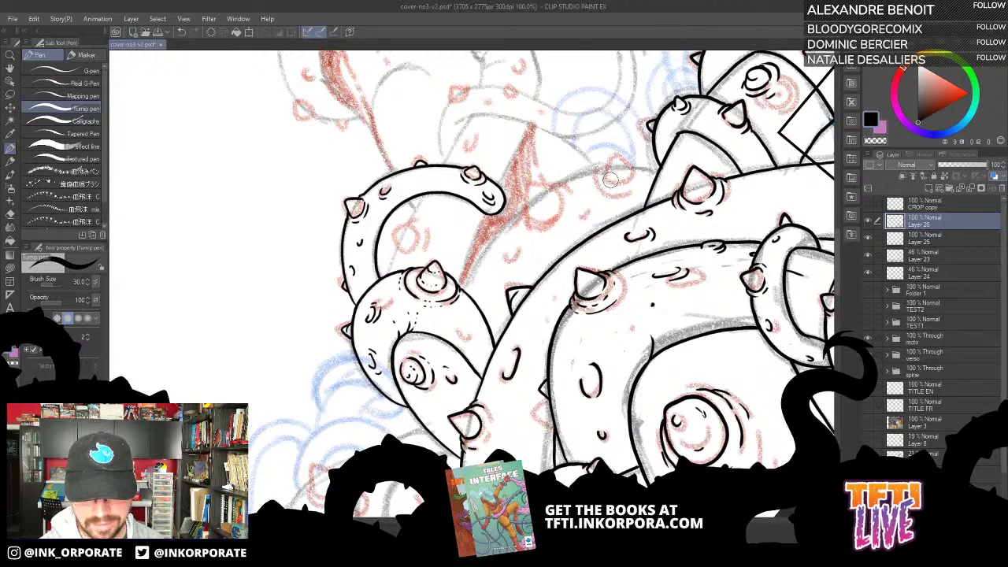
mouse_move(623, 156)
mouse_down()
mouse_move(632, 170)
mouse_move(619, 184)
mouse_move(630, 167)
mouse_move(631, 176)
mouse_move(615, 188)
mouse_up()
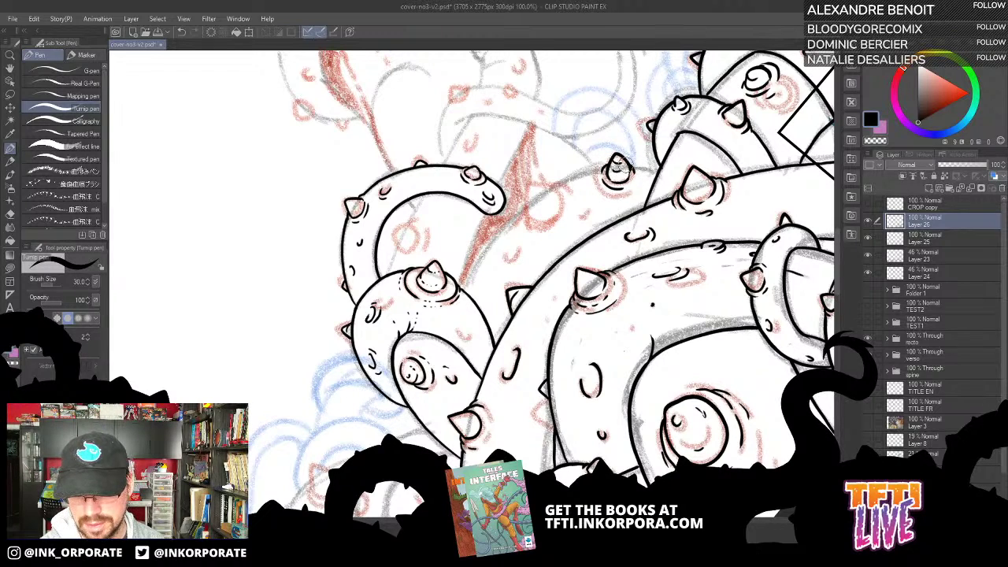
drag(633, 167, 618, 186)
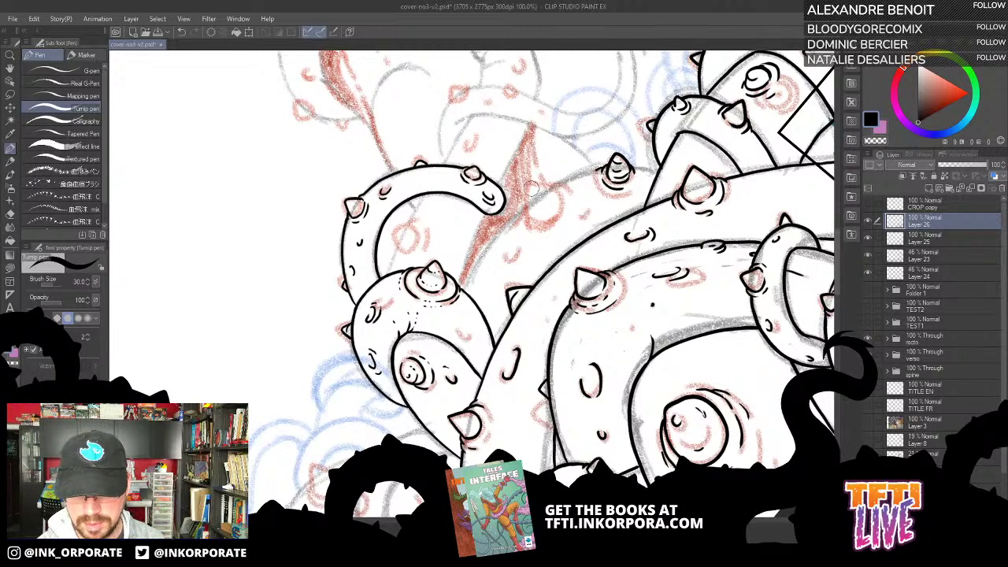
Ink a wide spike with curved base wrinkles on the penciled large form behind the outer arch, and save the file.
mouse_move(529, 185)
mouse_down()
mouse_move(529, 213)
mouse_move(550, 188)
mouse_move(559, 197)
mouse_move(548, 219)
mouse_move(555, 198)
mouse_move(531, 219)
mouse_up()
mouse_move(553, 187)
mouse_down()
mouse_move(569, 208)
mouse_move(564, 222)
mouse_move(534, 228)
mouse_move(566, 217)
mouse_move(566, 199)
mouse_move(531, 199)
mouse_move(555, 219)
mouse_up()
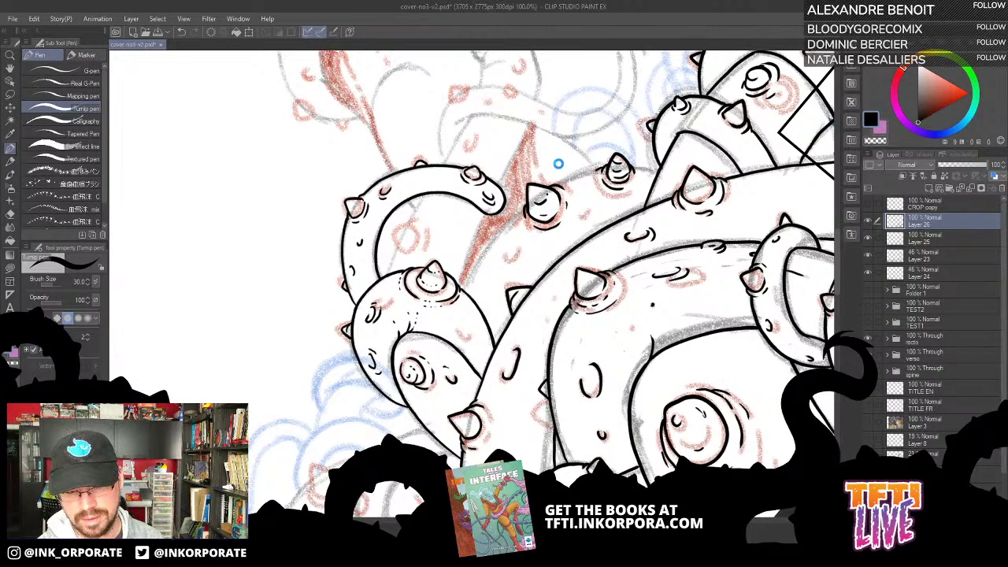
key(ctrl+s)
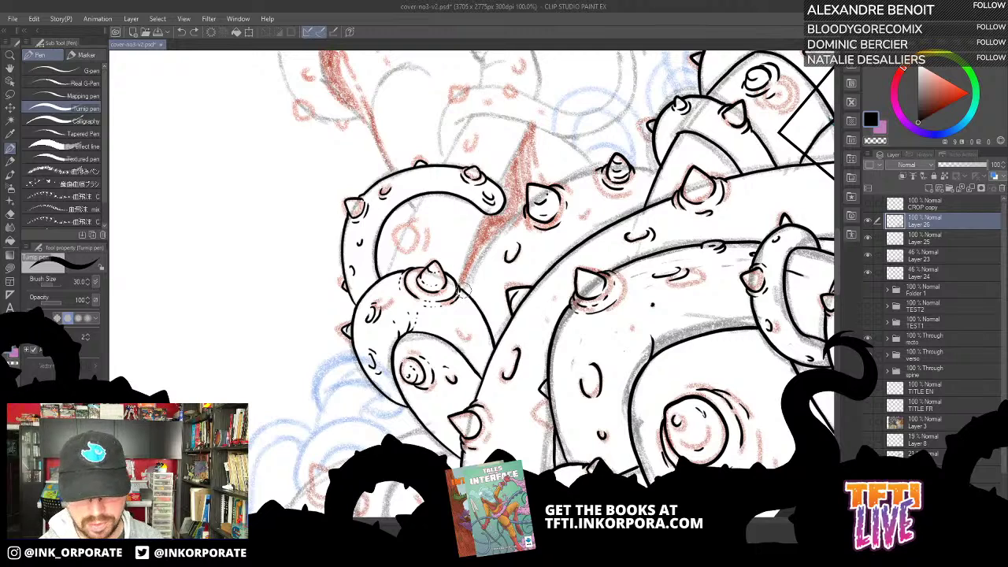
Ink the large form's outer contour from the coiled tentacle to its first spike and on toward the neighbouring spike.
drag(464, 291, 527, 205)
key(ctrl+z)
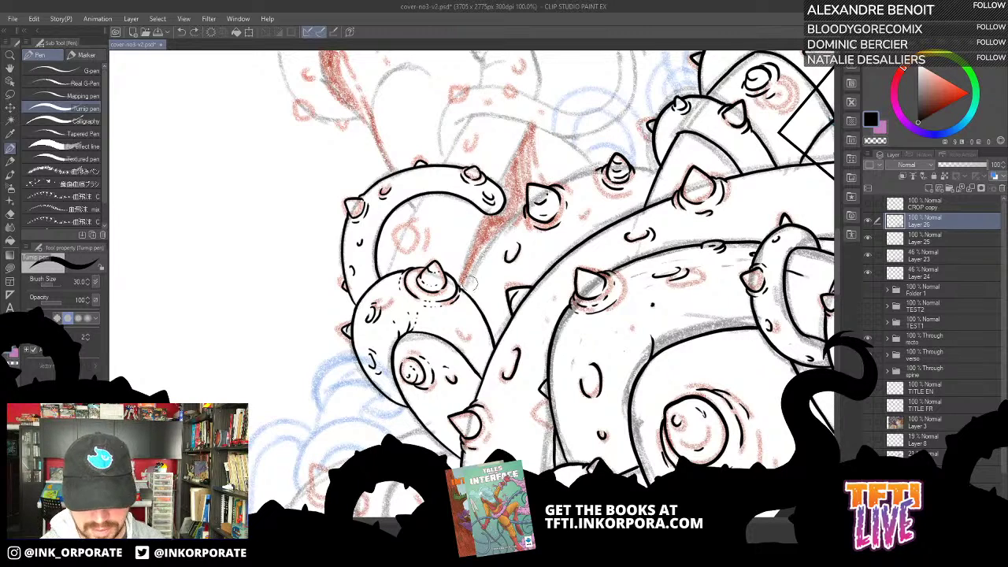
drag(463, 285, 527, 206)
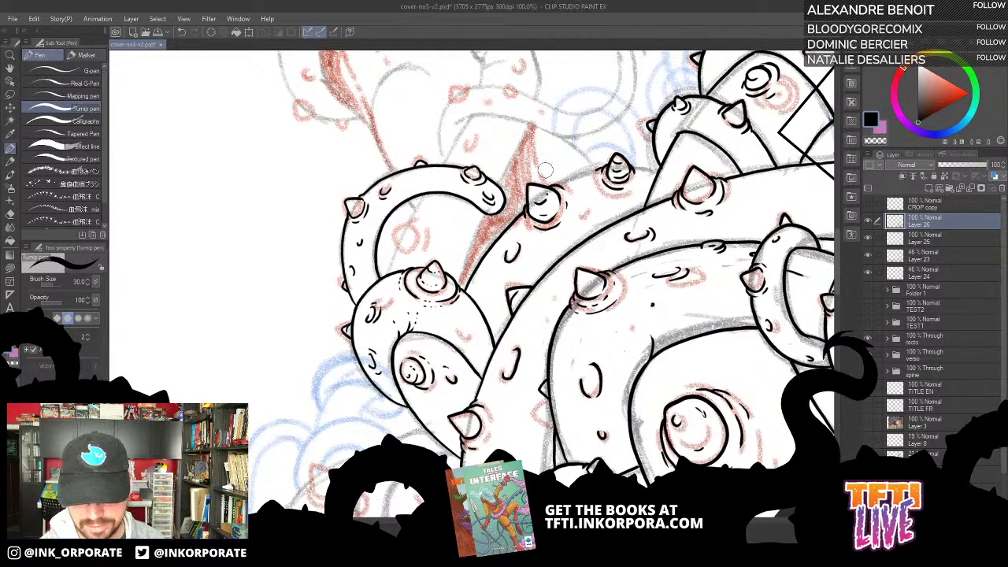
mouse_move(545, 170)
mouse_down()
mouse_move(531, 158)
mouse_move(446, 148)
mouse_move(495, 216)
mouse_move(547, 141)
mouse_up()
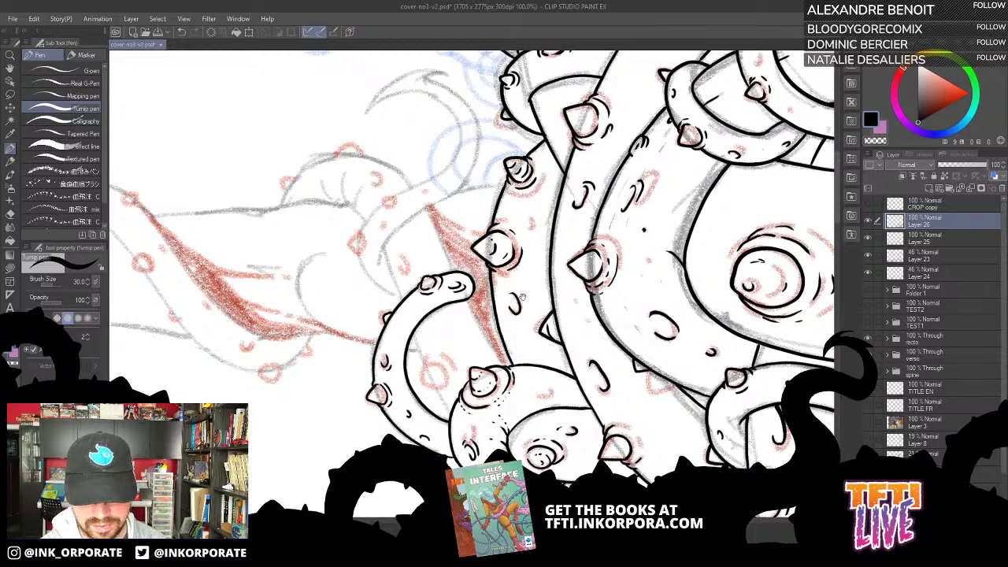
Ink a spike inside the curled tentacle's loop and the penciled limb's straight outer edge passing behind that tentacle.
scroll(520, 193, down, 3)
drag(584, 112, 680, 307)
drag(504, 200, 572, 174)
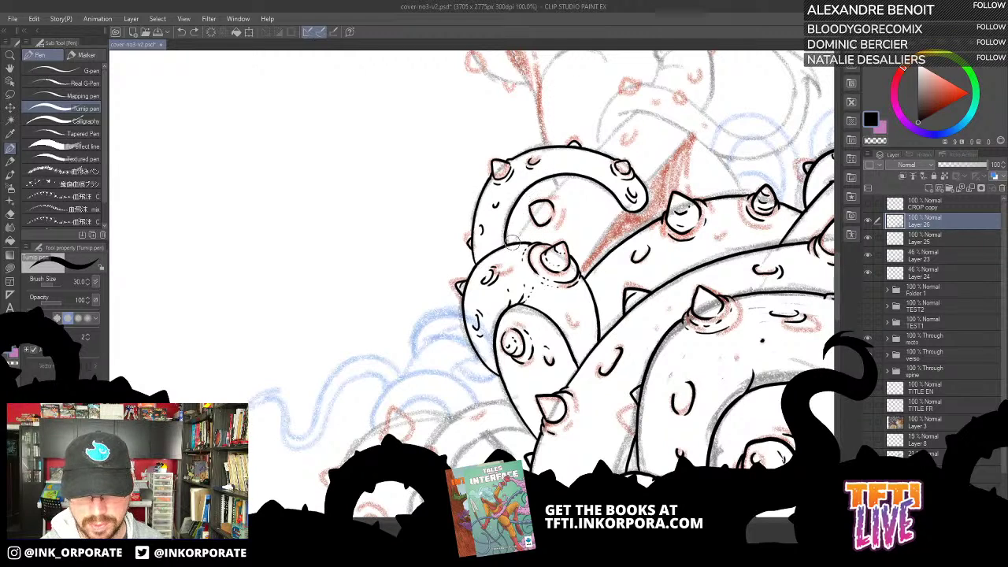
drag(514, 242, 534, 219)
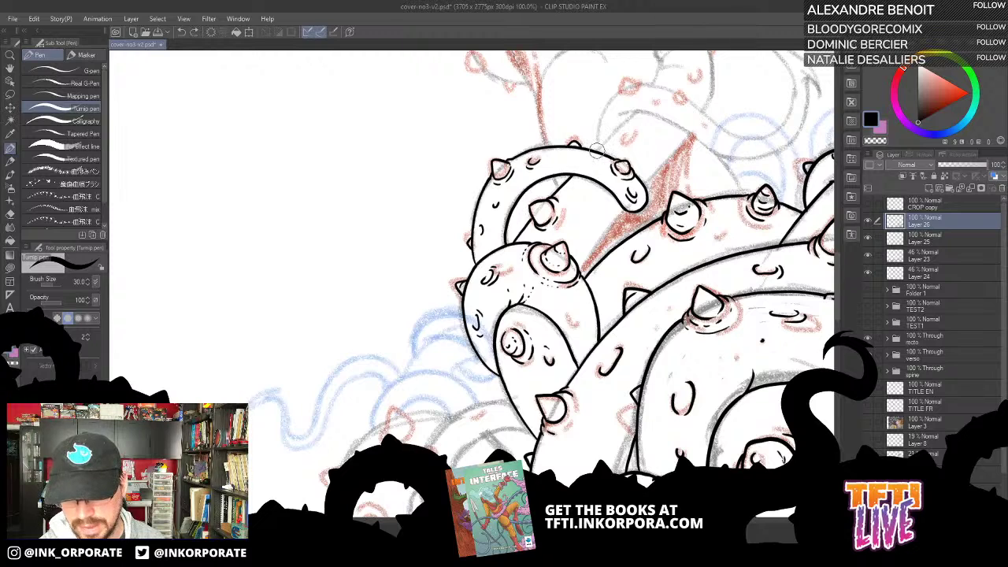
drag(599, 146, 641, 109)
drag(633, 207, 550, 255)
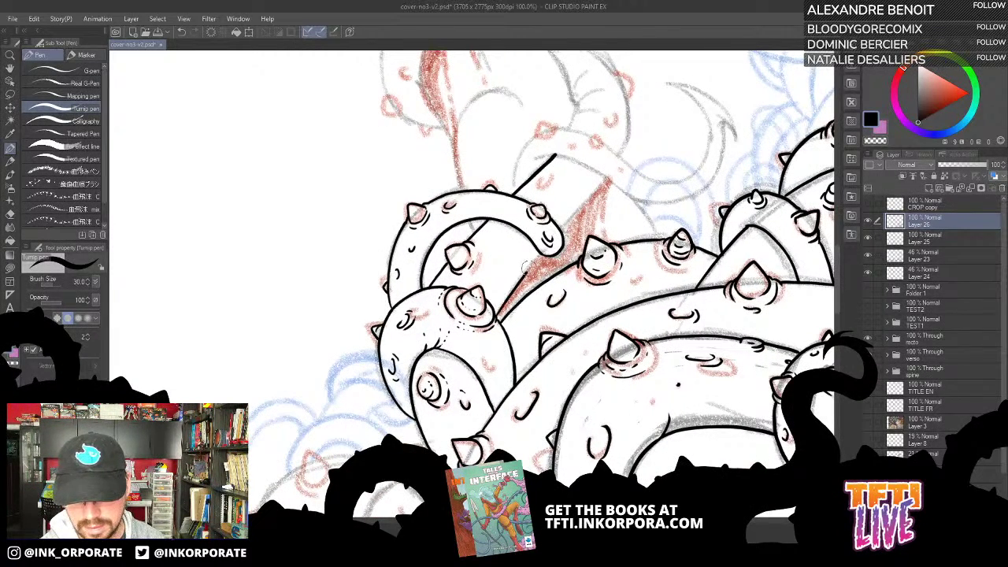
Ink the limb's opposite edge from the coiled tentacle to the curled tentacle's tip and onward past it.
drag(611, 166, 593, 192)
key(ctrl+z)
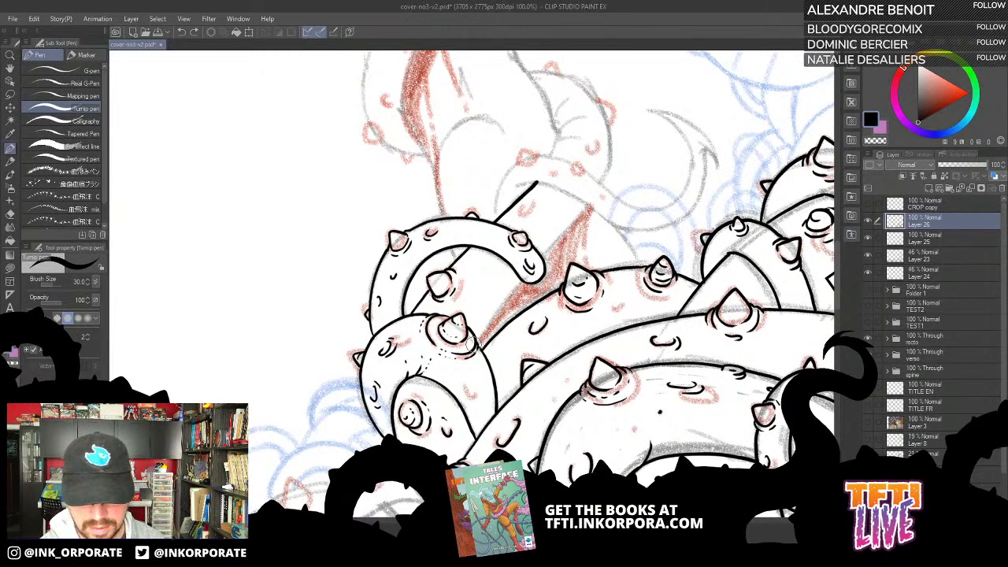
drag(477, 344, 523, 276)
key(ctrl+z)
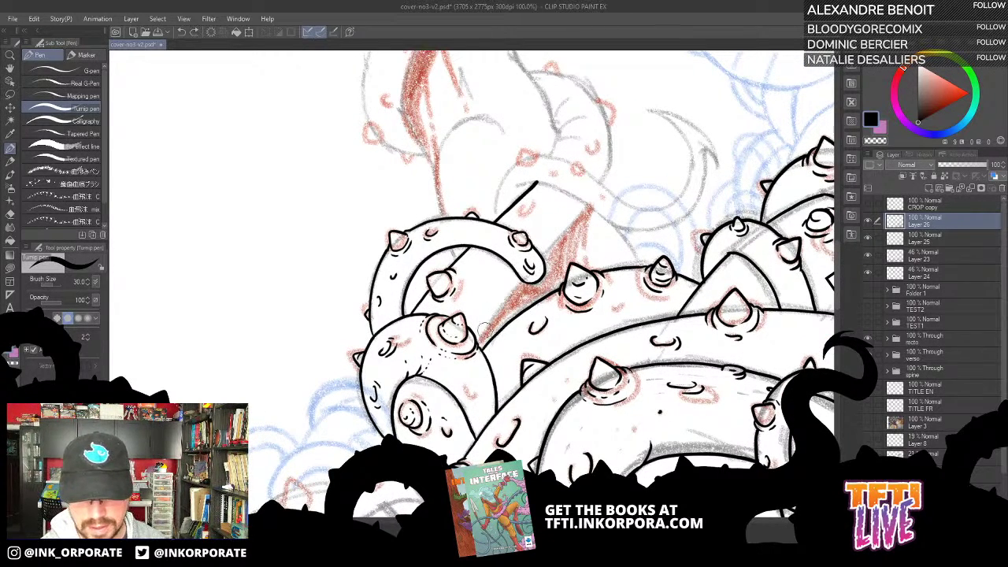
drag(477, 343, 520, 278)
key(ctrl+z)
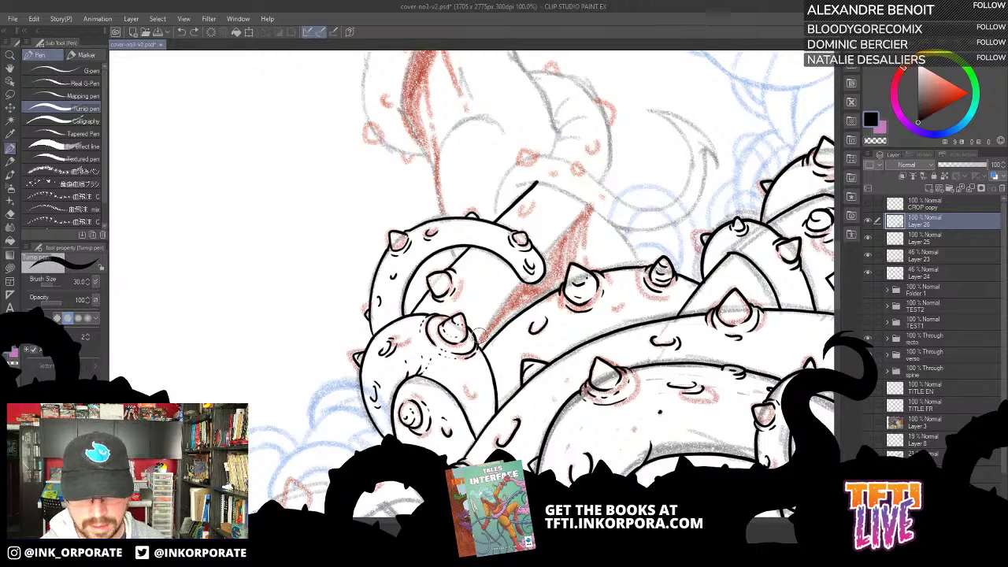
drag(475, 345, 523, 274)
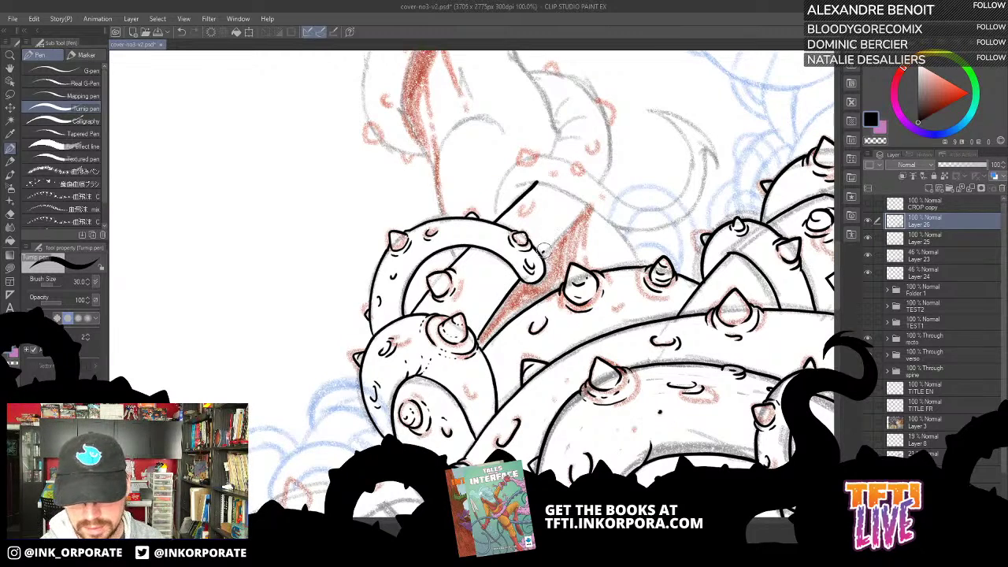
mouse_move(541, 255)
mouse_down()
mouse_move(583, 206)
mouse_move(548, 245)
mouse_move(583, 205)
mouse_up()
key(ctrl+z)
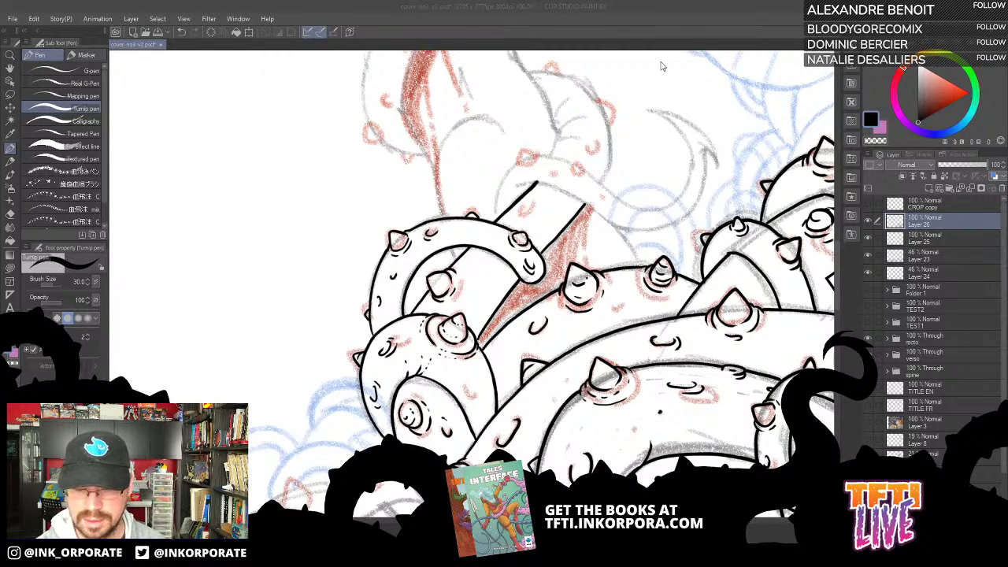
Ink the first small spike and the adjoining side contour of the thin tentacle wrapped around the limb's upper end.
click(665, 30)
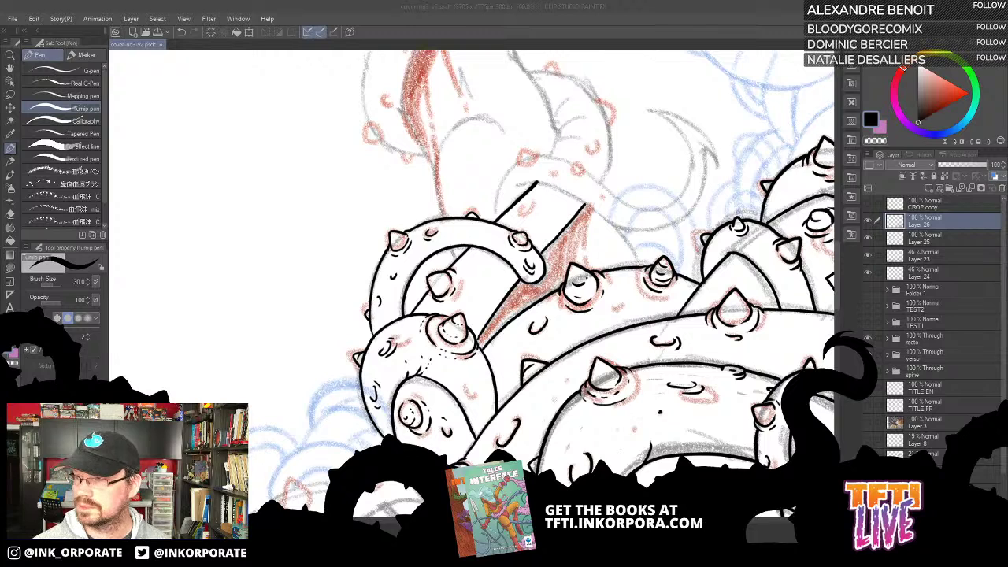
click(624, 26)
mouse_move(521, 164)
mouse_down()
mouse_move(526, 152)
mouse_move(534, 164)
mouse_move(524, 171)
mouse_move(538, 165)
mouse_move(536, 156)
mouse_up()
key(ctrl+z)
mouse_move(498, 214)
mouse_down()
mouse_move(500, 171)
mouse_move(538, 151)
mouse_up()
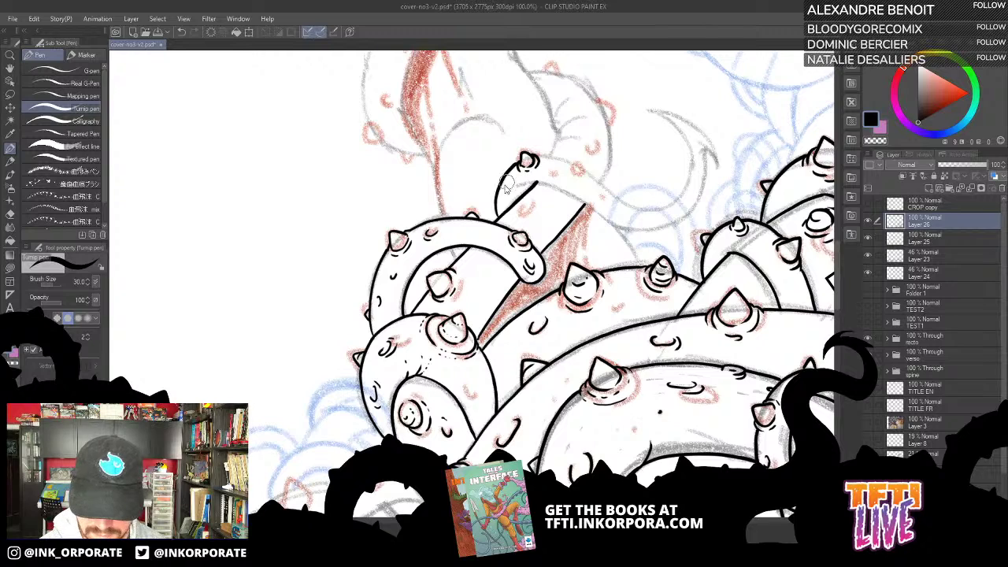
drag(504, 180, 522, 163)
Hide the sketch layers, Layer 23 and Layer 24, to check the inks alone, and show them again.
scroll(530, 156, down, 2)
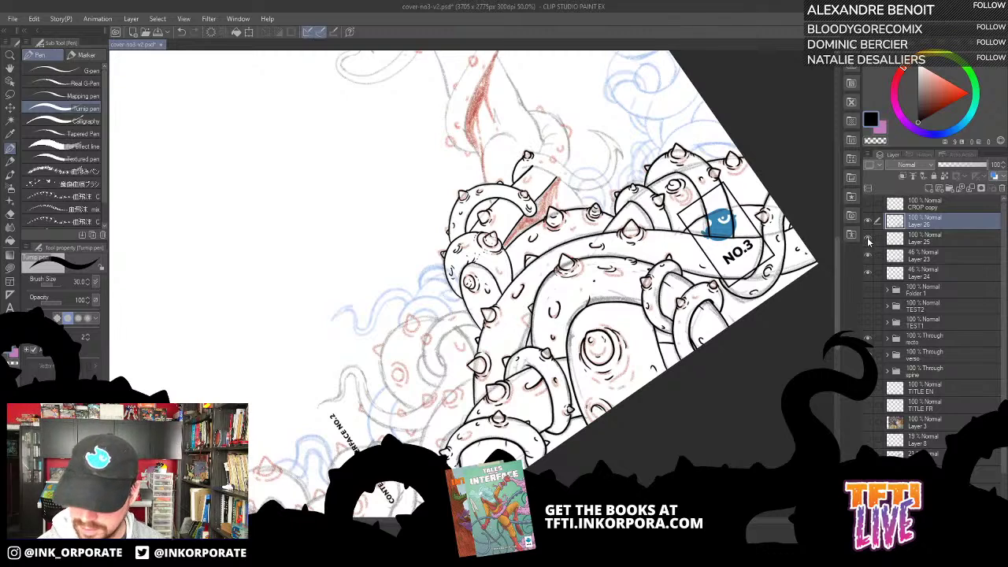
click(867, 274)
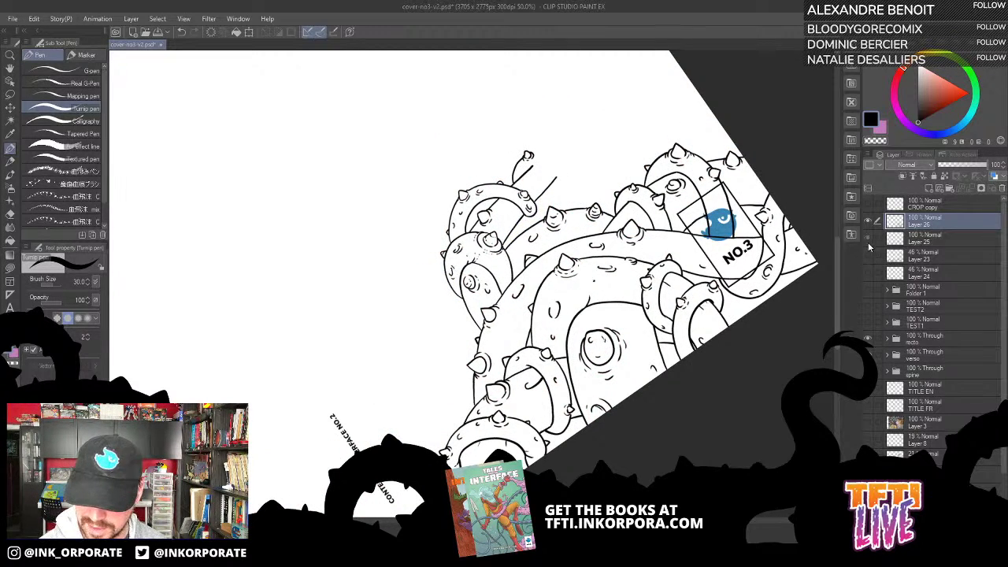
click(870, 272)
right_click(870, 273)
click(869, 263)
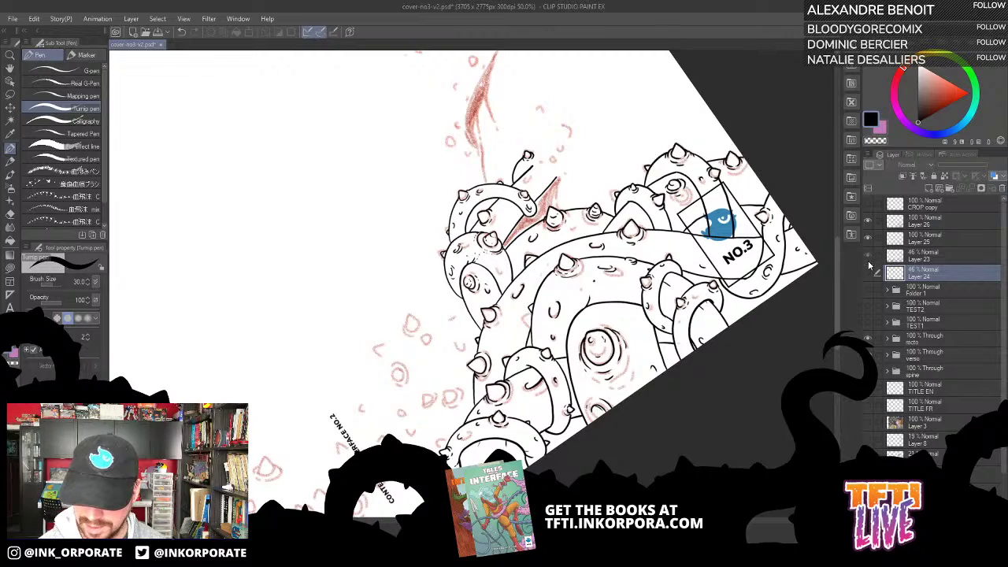
click(869, 263)
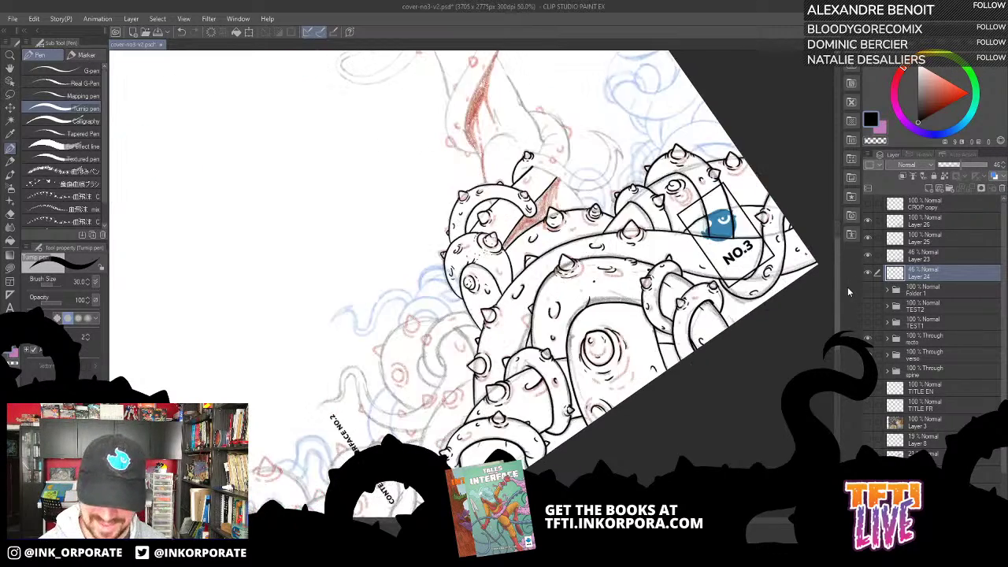
Return to Layer 26 and ink a second small spike on the thin tentacle wrapped around the limb.
key(ctrl+plus)
drag(641, 167, 542, 305)
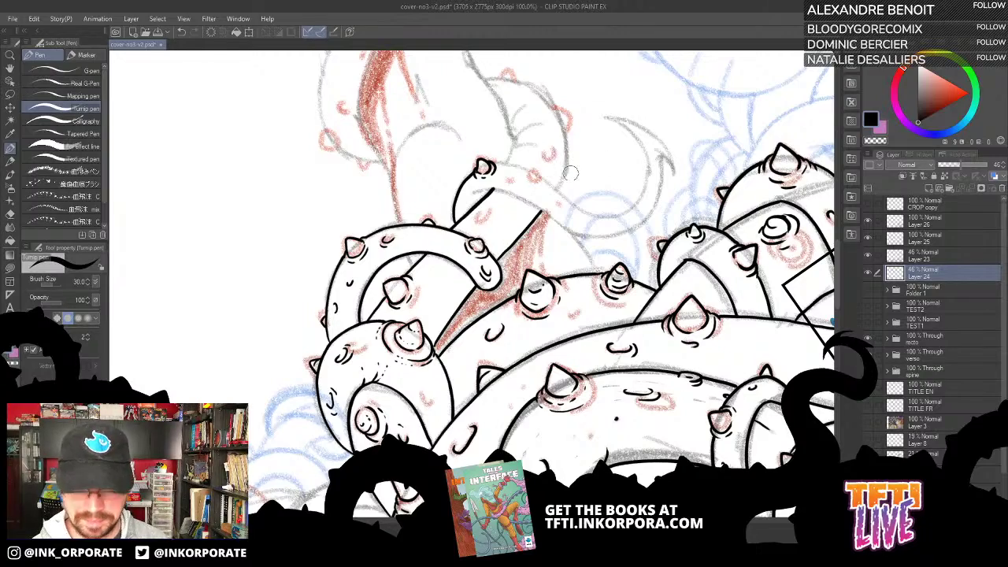
key(minus)
key(minus)
key(minus)
key(minus)
key(minus)
key(minus)
key(minus)
key(minus)
key(minus)
key(minus)
key(minus)
key(minus)
key(minus)
drag(500, 125, 639, 146)
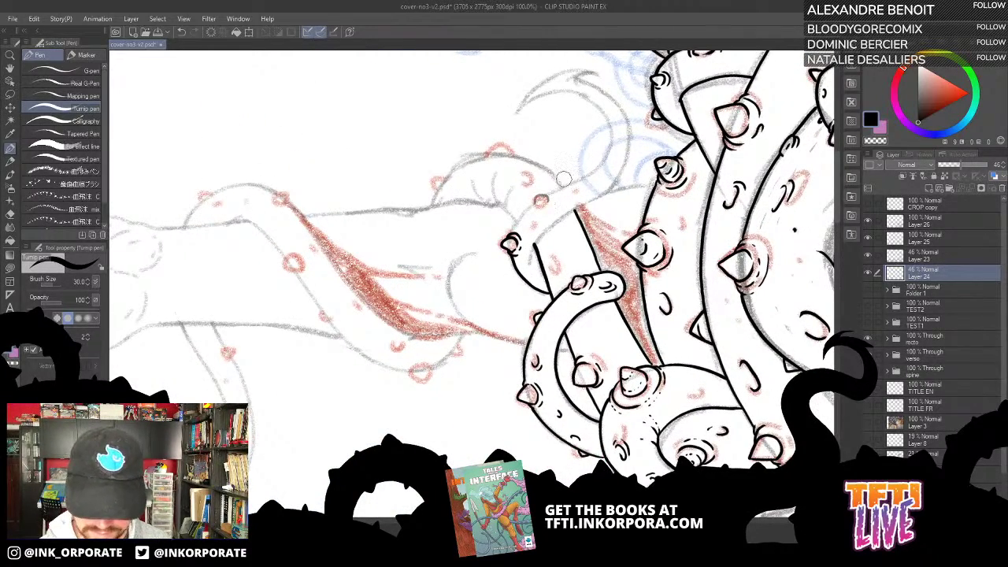
click(939, 219)
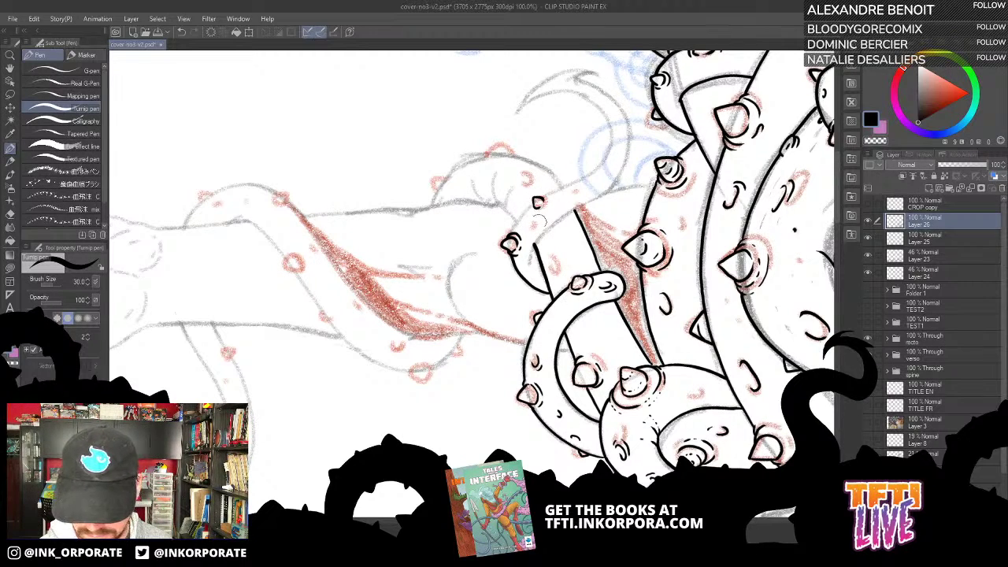
Ink the thin wrapped tentacle's outer contour between its two small spikes.
drag(513, 227, 530, 208)
key(ctrl+z)
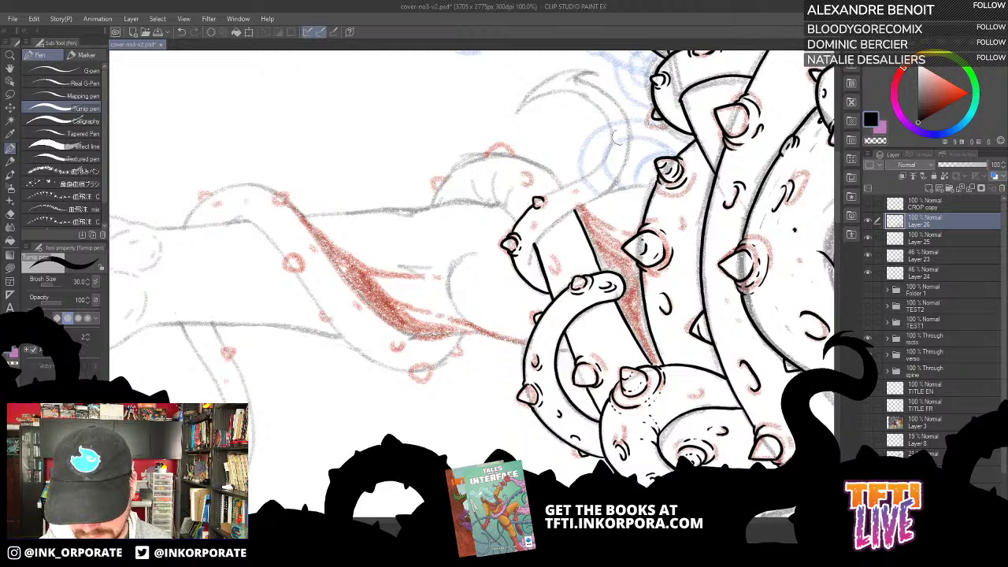
key(ctrl+z)
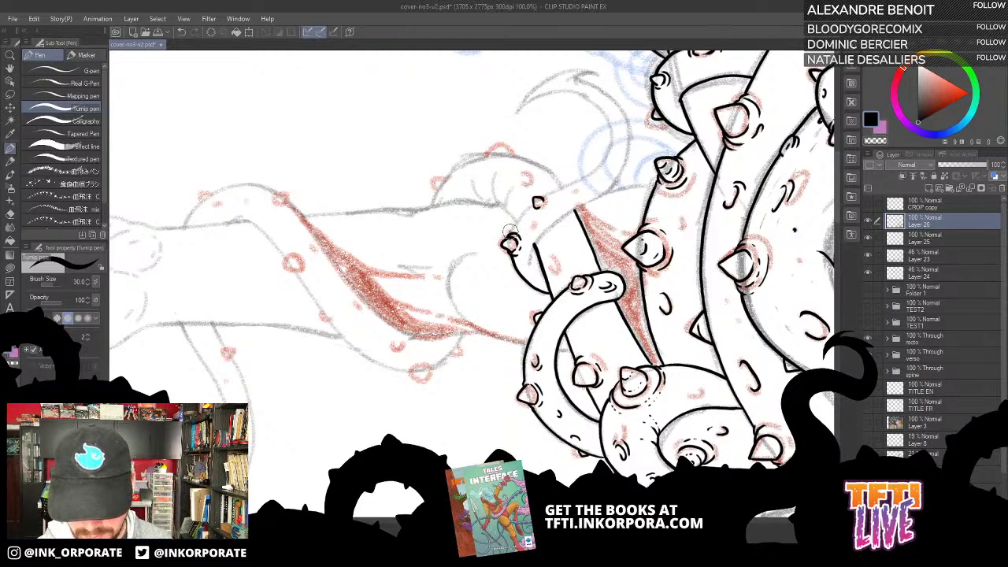
drag(512, 230, 616, 148)
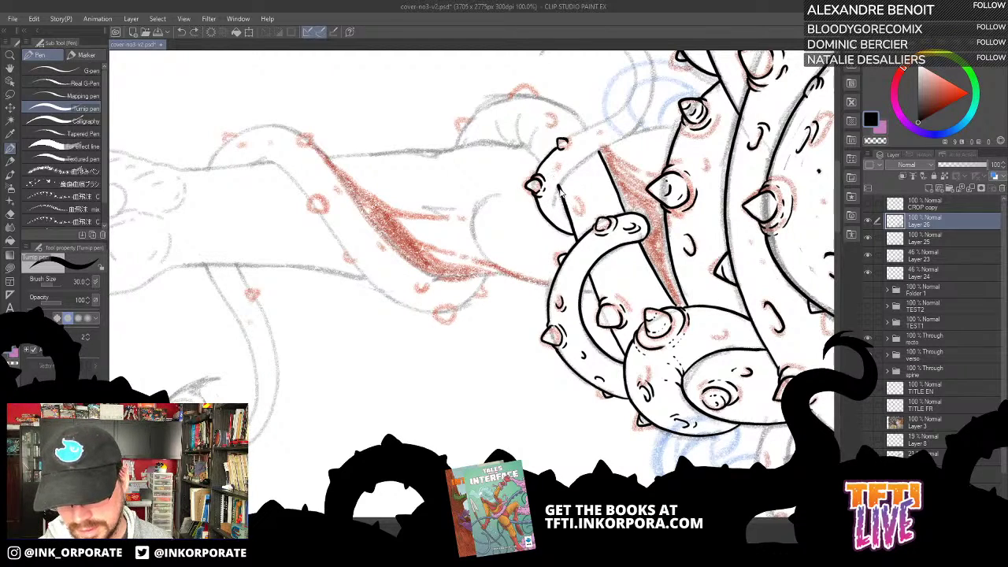
Touch up the end of the limb's edge and ink the thin wrapped tentacle's edge where it crosses the limb.
drag(560, 188, 562, 193)
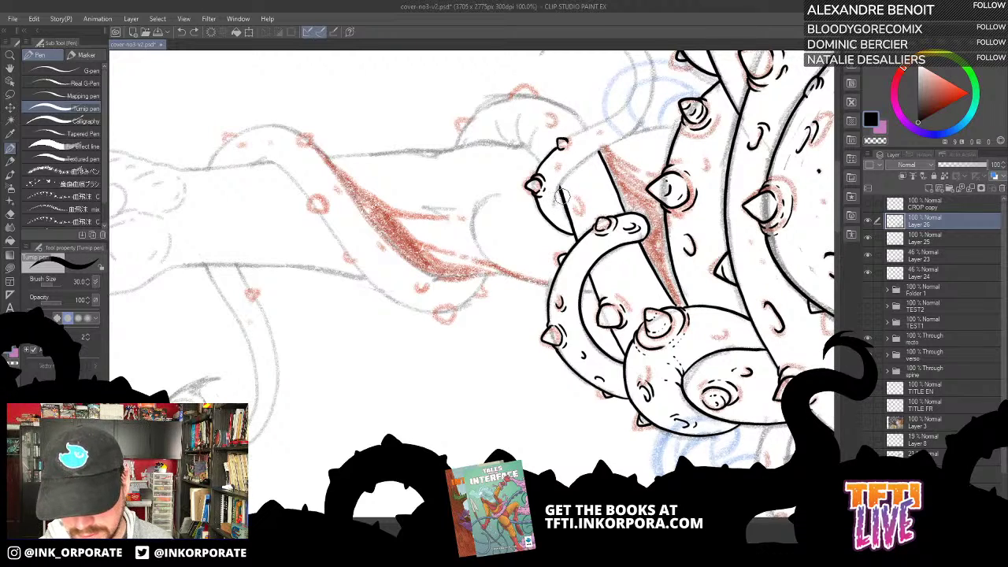
drag(564, 173, 649, 116)
key(^)
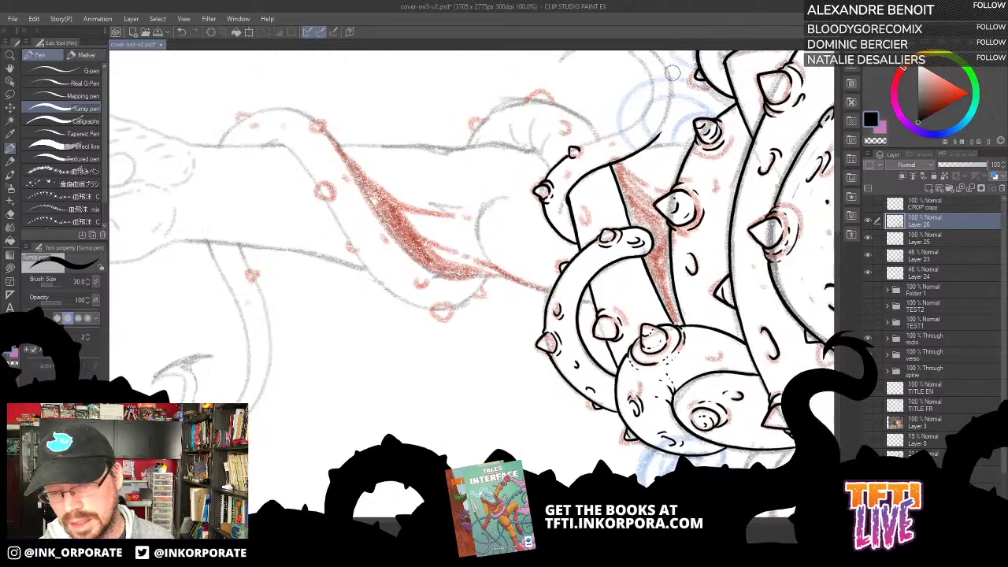
key(^)
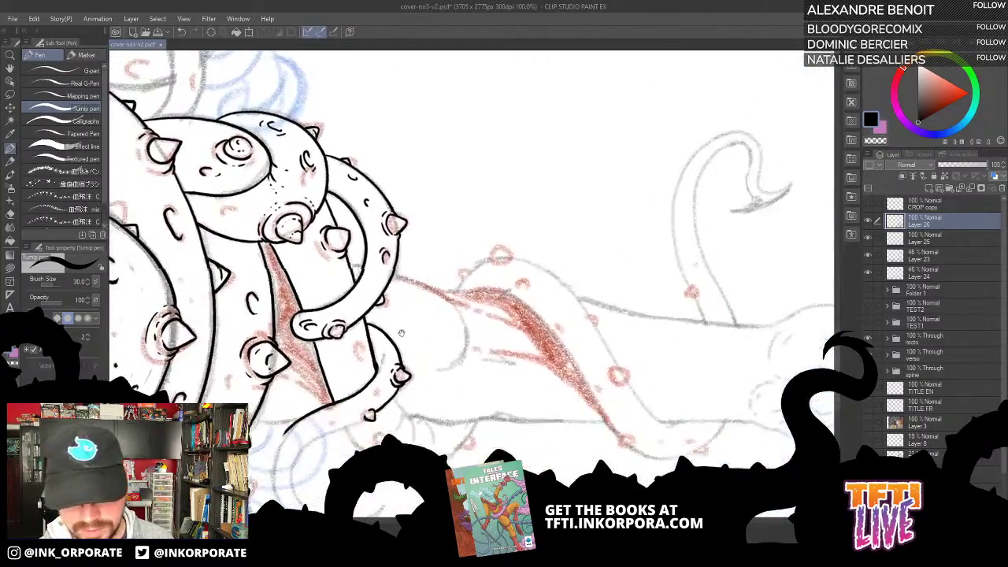
Continue the thin tentacle's edge in a long curve around its free end, finishing in a small pointed barb.
drag(354, 308, 630, 83)
key(^)
drag(608, 170, 627, 198)
drag(564, 297, 536, 217)
mouse_move(522, 277)
mouse_down()
mouse_move(539, 287)
mouse_move(520, 219)
mouse_move(556, 176)
mouse_move(590, 162)
mouse_up()
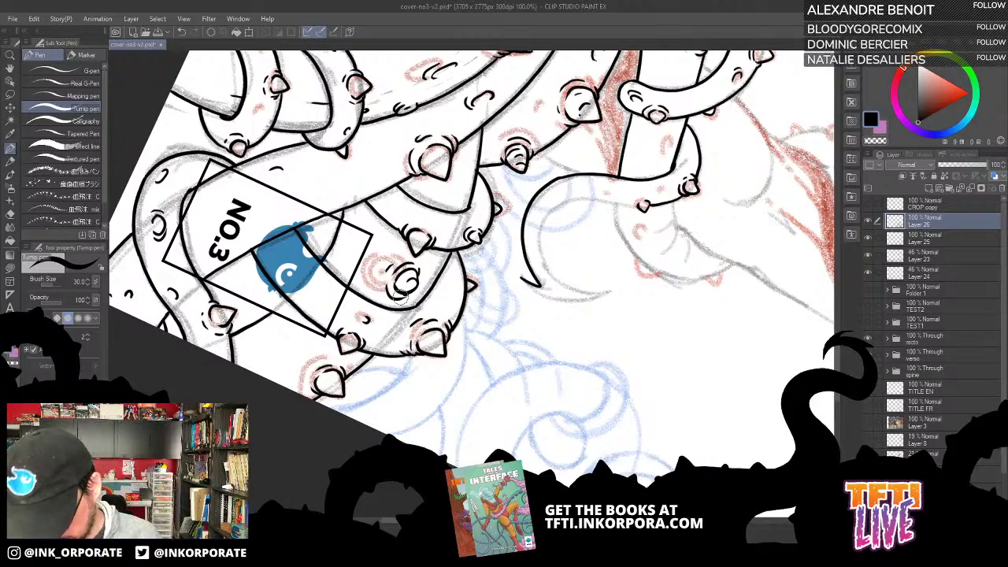
Ink the thin tentacle's pointed hook tip beyond the barb with an outer and an inner curve.
mouse_move(580, 116)
mouse_down()
mouse_move(577, 133)
mouse_move(643, 263)
mouse_move(584, 394)
mouse_up()
drag(434, 315, 535, 203)
drag(492, 259, 482, 279)
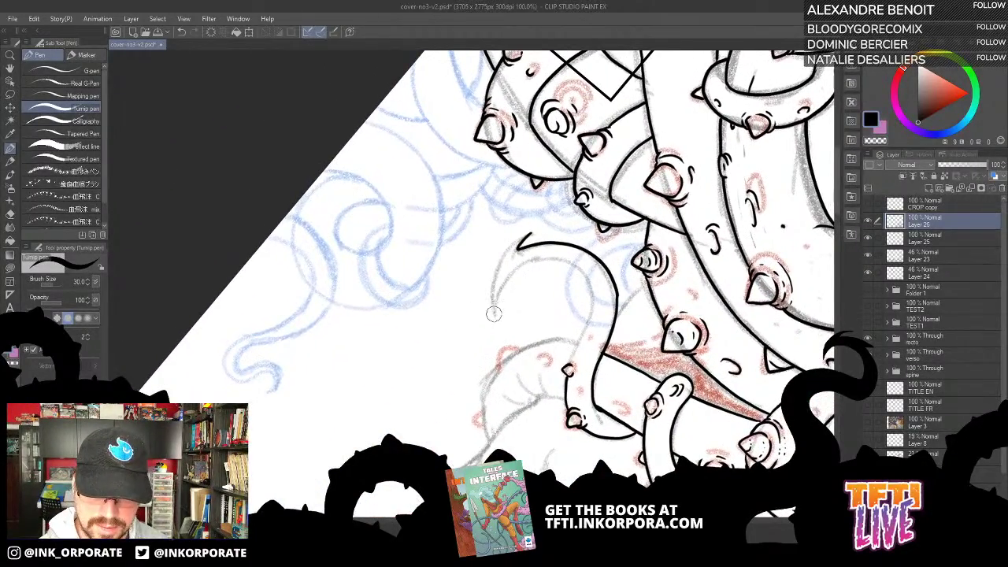
mouse_move(494, 315)
mouse_down()
mouse_move(496, 270)
mouse_move(523, 236)
mouse_up()
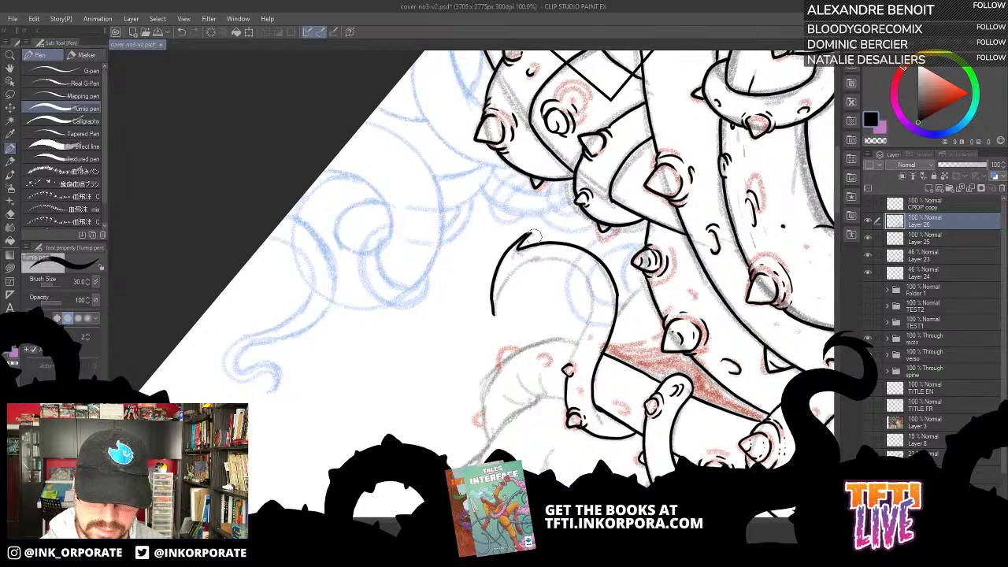
key(ctrl+z)
mouse_move(493, 321)
mouse_down()
mouse_move(492, 278)
mouse_move(533, 232)
mouse_up()
mouse_move(494, 318)
mouse_down()
mouse_move(516, 270)
mouse_move(531, 263)
mouse_up()
key(asciicircum)
key(asciicircum)
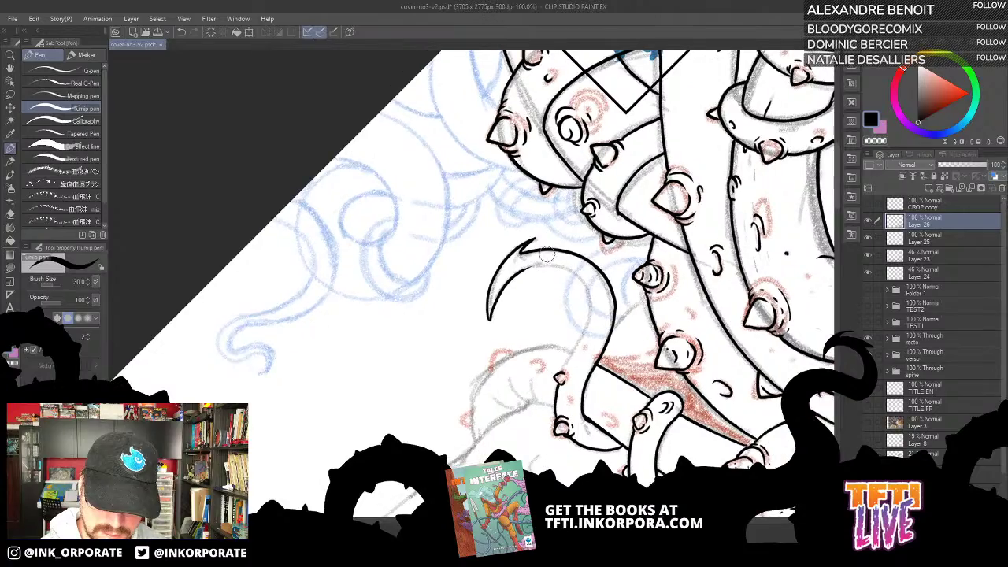
key(minus)
key(minus)
key(minus)
key(minus)
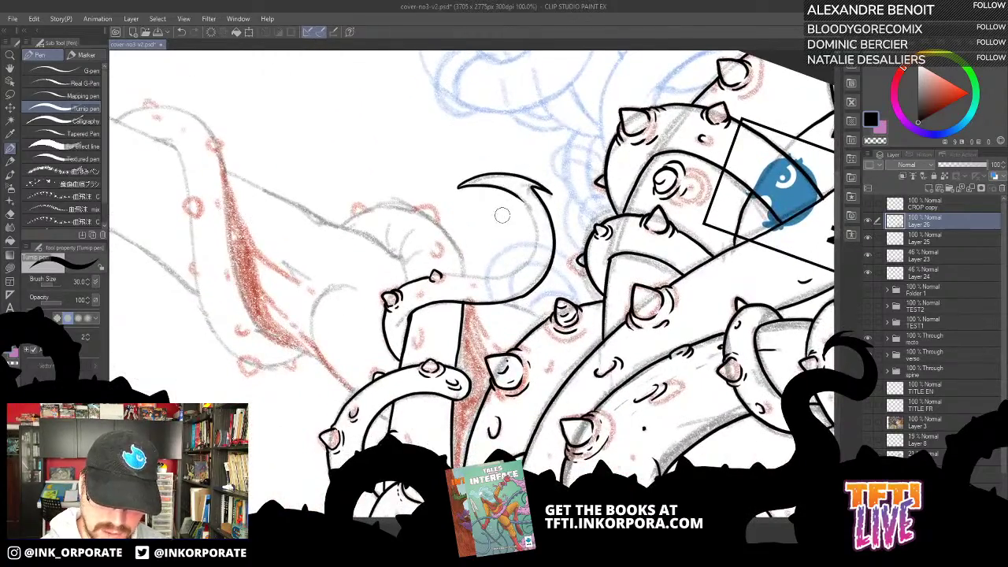
key(asciicircum)
key(asciicircum)
key(asciicircum)
key(asciicircum)
key(asciicircum)
key(asciicircum)
key(asciicircum)
key(asciicircum)
key(asciicircum)
key(asciicircum)
key(asciicircum)
key(asciicircum)
key(asciicircum)
key(asciicircum)
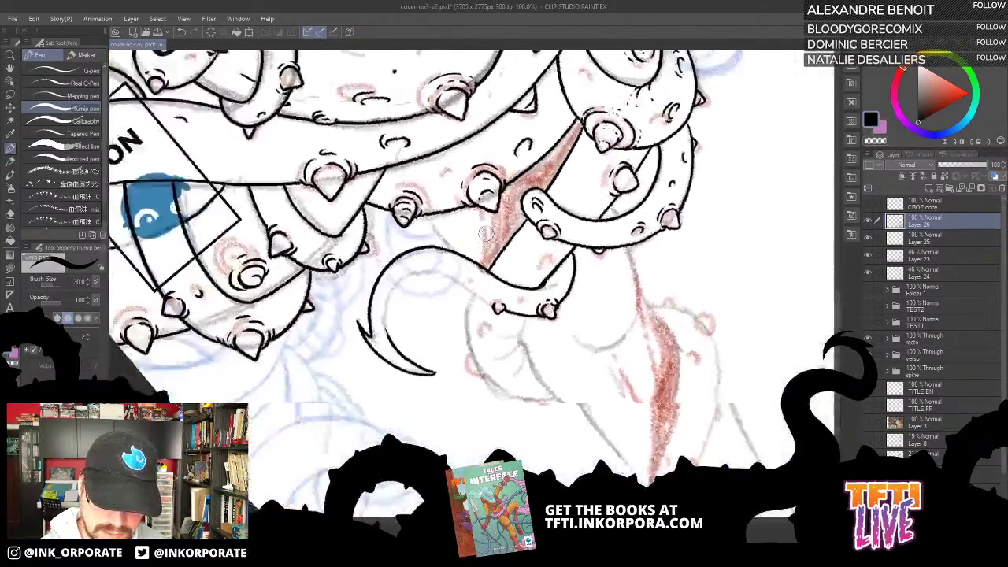
drag(493, 235, 561, 194)
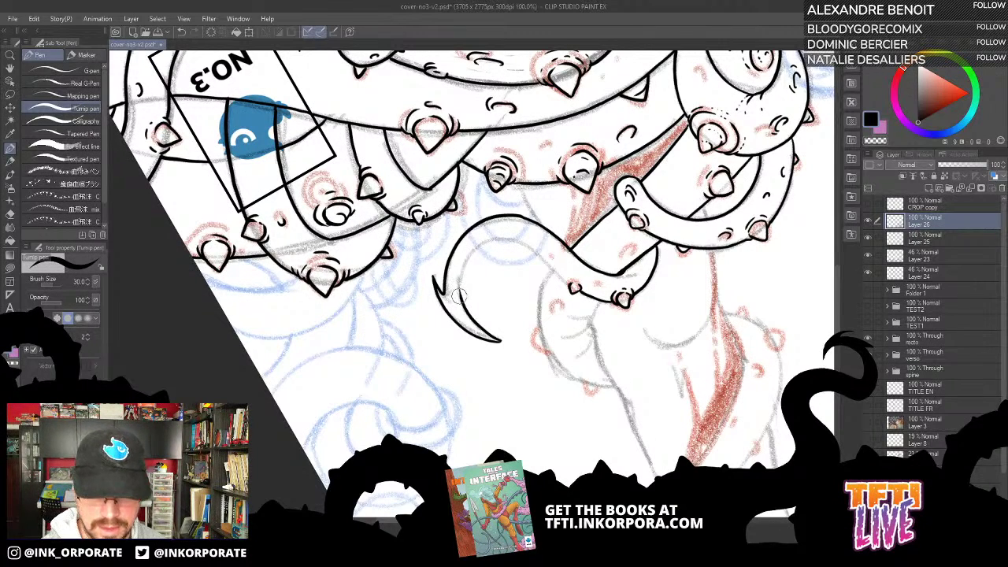
Ink the thin tentacle's inner edge from the hook around the bend to its first small spike, and touch up that spike.
mouse_move(459, 300)
mouse_down()
mouse_move(474, 247)
mouse_move(494, 238)
mouse_move(523, 243)
mouse_move(567, 285)
mouse_up()
drag(573, 242, 556, 188)
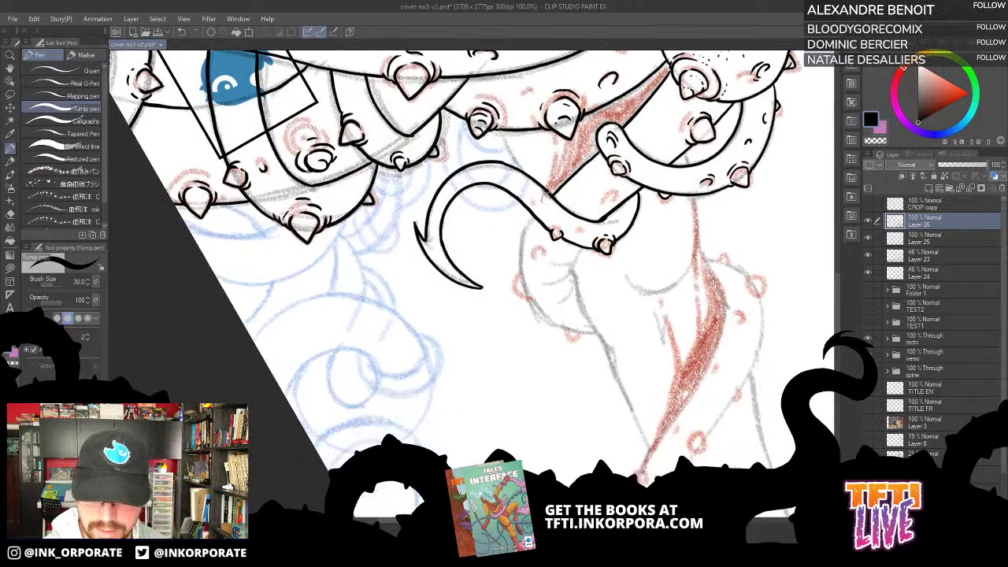
mouse_move(563, 239)
mouse_down()
mouse_move(567, 230)
mouse_move(564, 242)
mouse_up()
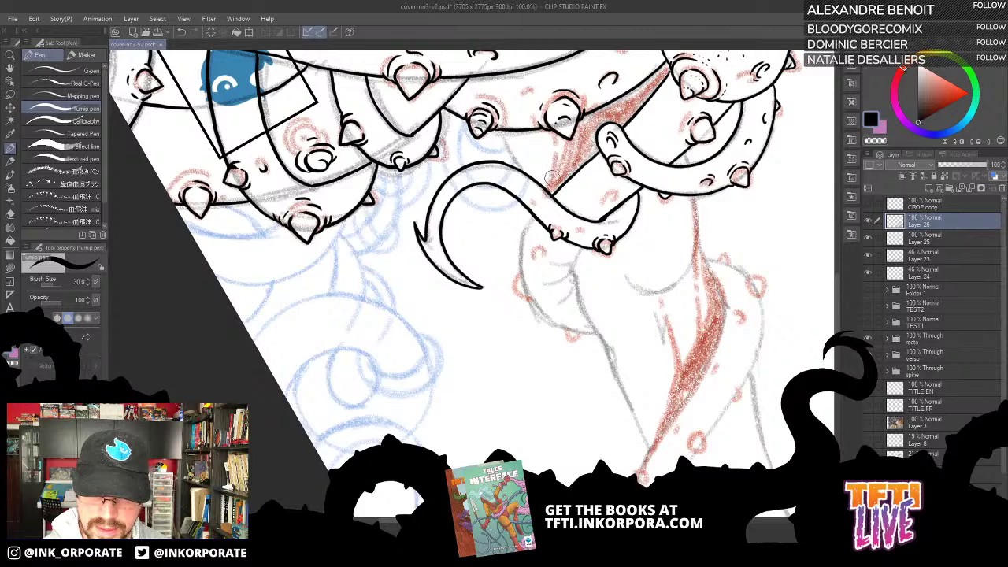
Ink a small skin bump on the wrapped limb between the hooked thin tentacle and the rounded tentacle tip.
drag(540, 308, 522, 286)
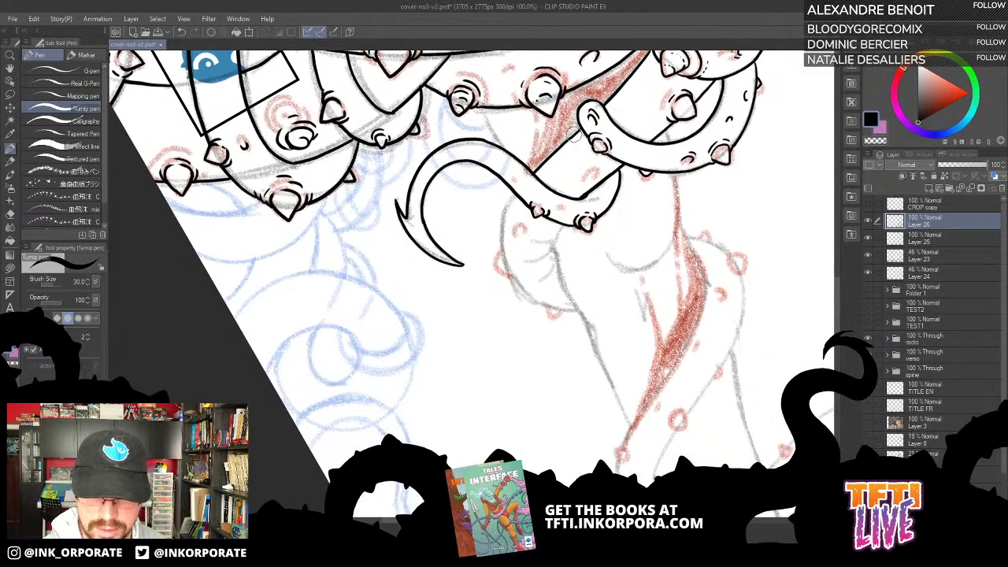
drag(452, 128, 593, 128)
drag(601, 201, 540, 131)
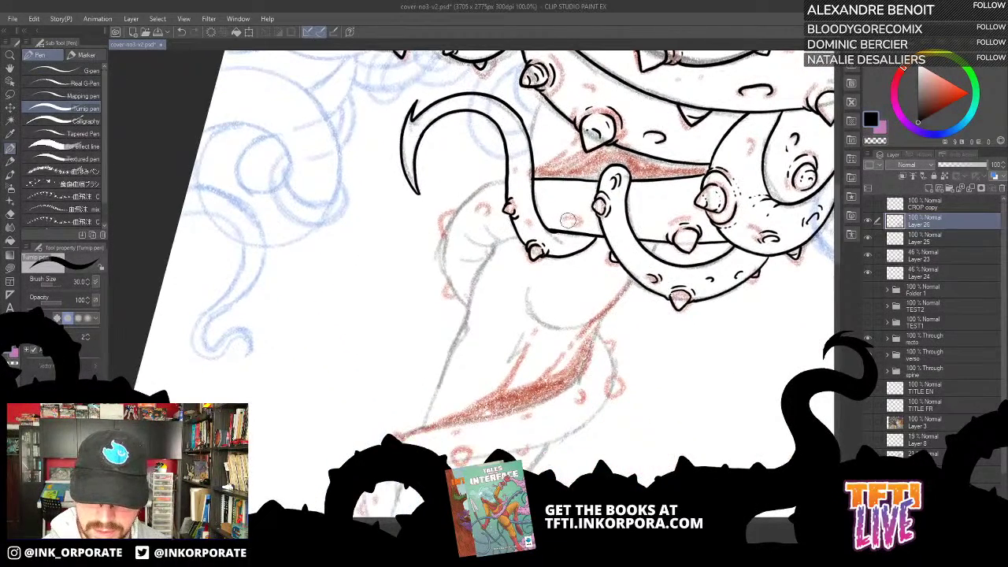
drag(564, 221, 580, 224)
Ink the small lower spike on the outer edge of the sketched bulge below the hooked tentacle.
drag(687, 190, 709, 61)
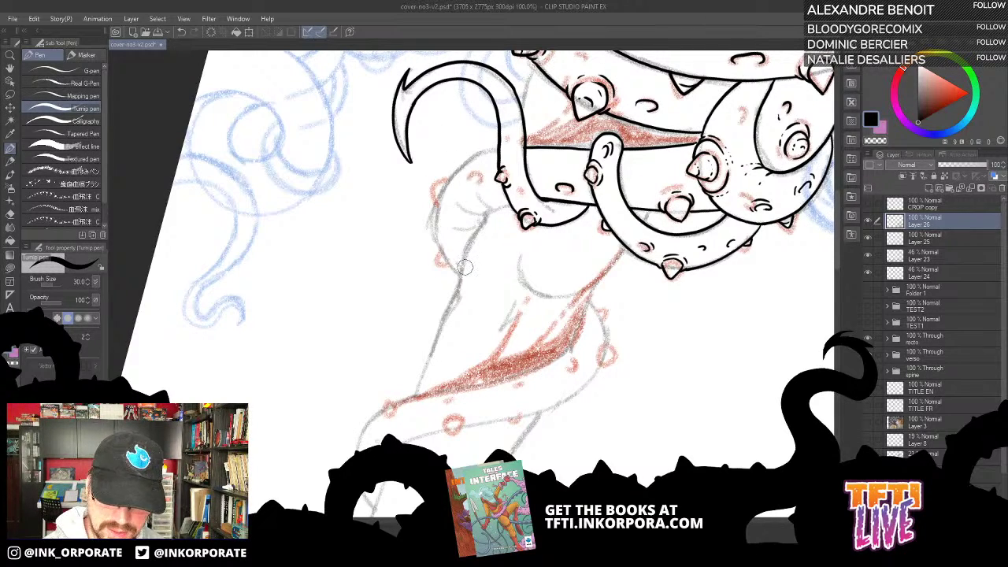
drag(439, 252, 446, 266)
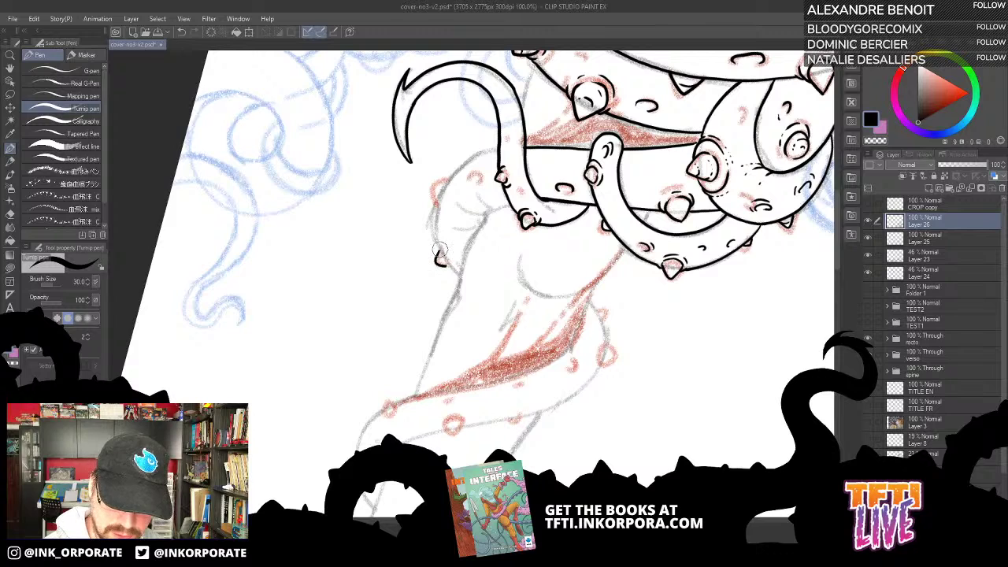
Ink the tentacle loop curling behind the arm, with its side thorn, curved outer contour and inner fold lines.
drag(444, 180, 434, 195)
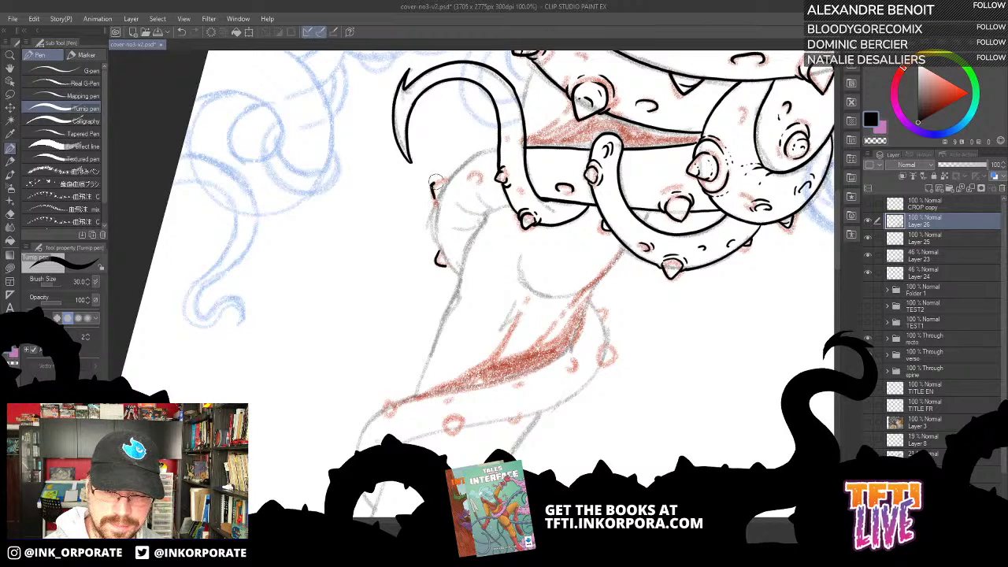
mouse_move(459, 272)
mouse_down()
mouse_move(435, 231)
mouse_move(437, 199)
mouse_move(498, 144)
mouse_up()
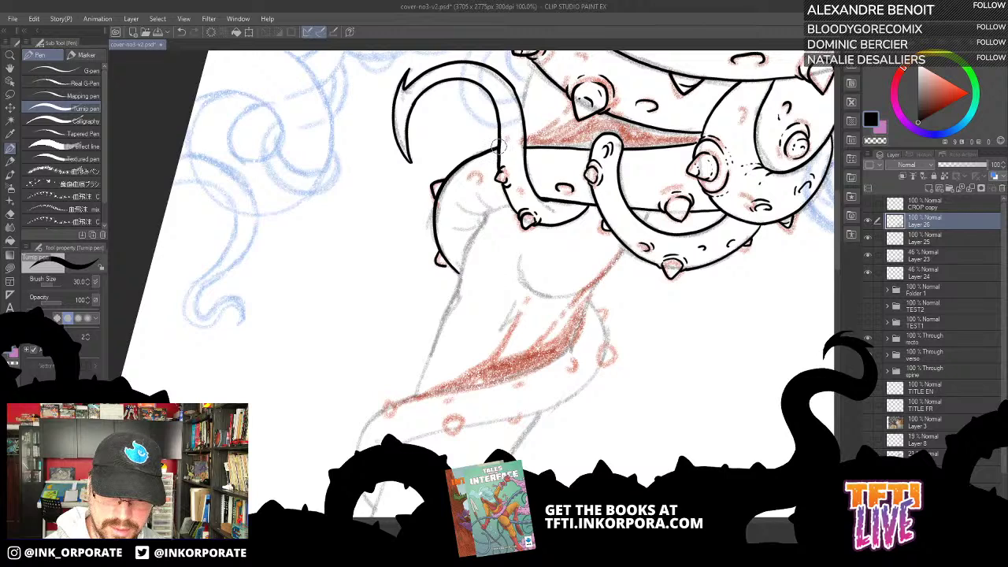
key(ctrl+z)
mouse_move(458, 276)
mouse_down()
mouse_move(441, 201)
mouse_move(456, 169)
mouse_move(508, 136)
mouse_up()
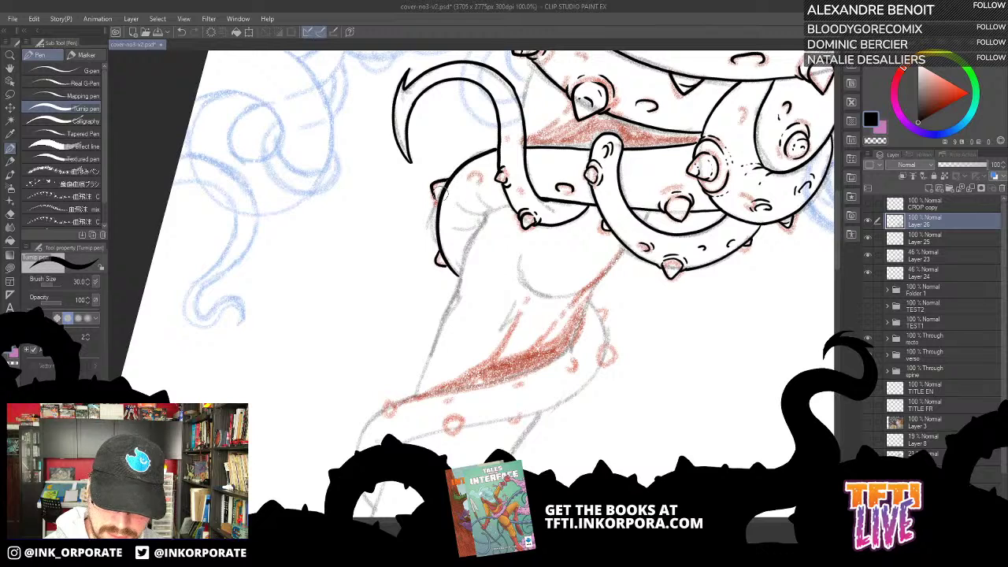
drag(433, 197, 439, 206)
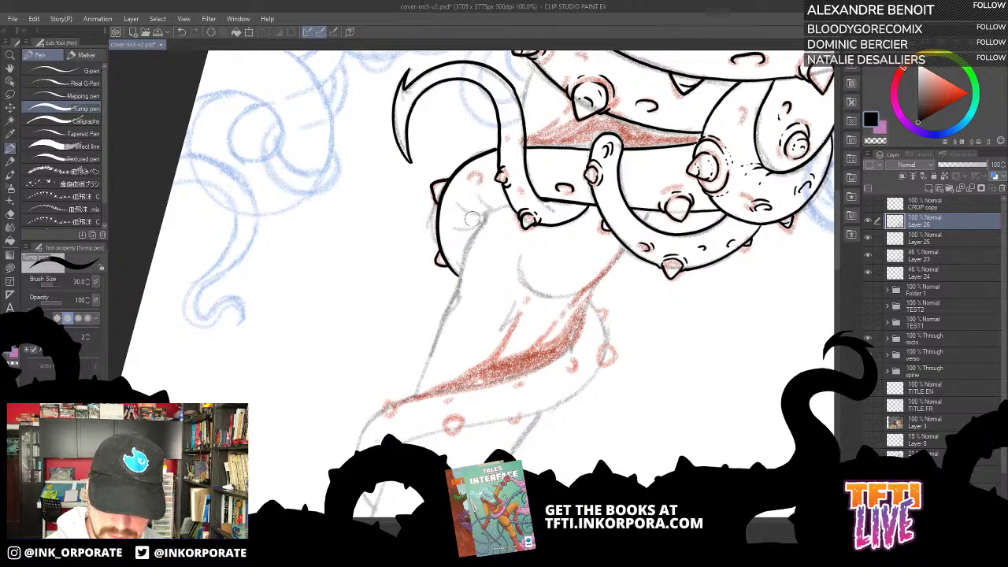
mouse_move(457, 229)
mouse_down()
mouse_move(489, 204)
mouse_move(460, 208)
mouse_move(491, 210)
mouse_move(540, 184)
mouse_move(475, 208)
mouse_move(480, 197)
mouse_move(510, 202)
mouse_up()
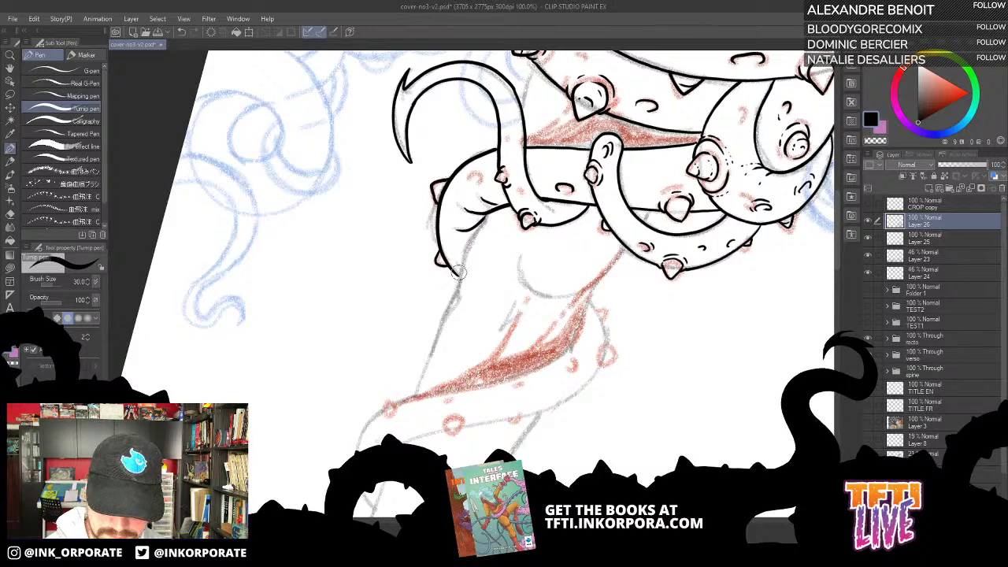
Ink the small bump and underside thorn on the tentacle loop behind the arm, adding a small detail mark.
key(^)
key(^)
key(^)
key(^)
key(^)
key(^)
key(^)
key(^)
key(^)
key(^)
key(^)
key(^)
key(^)
key(^)
key(^)
key(^)
key(^)
key(^)
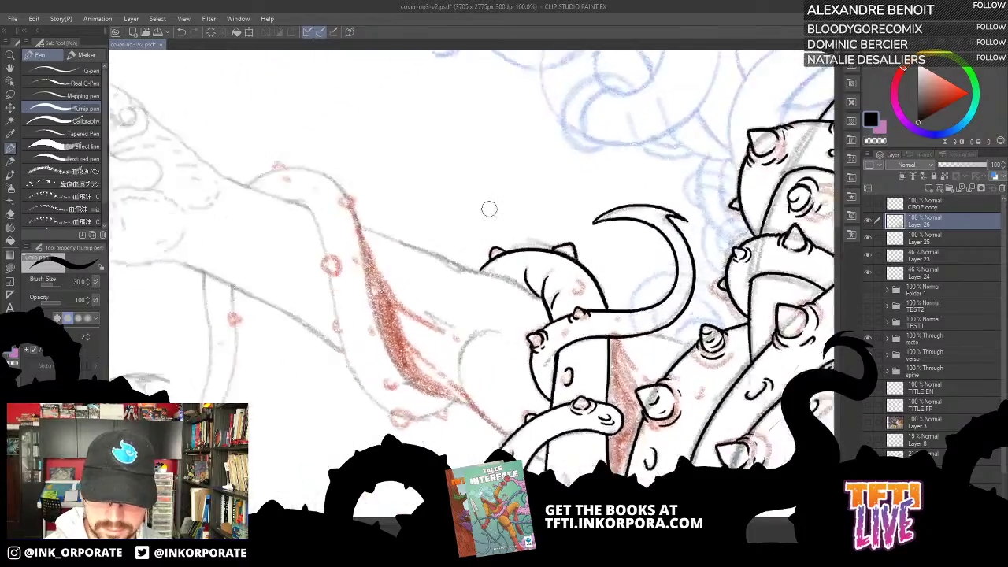
key(^)
key(^)
key(^)
key(^)
key(^)
key(^)
key(^)
key(^)
key(^)
key(^)
key(^)
key(^)
key(^)
key(^)
key(^)
drag(503, 278, 489, 167)
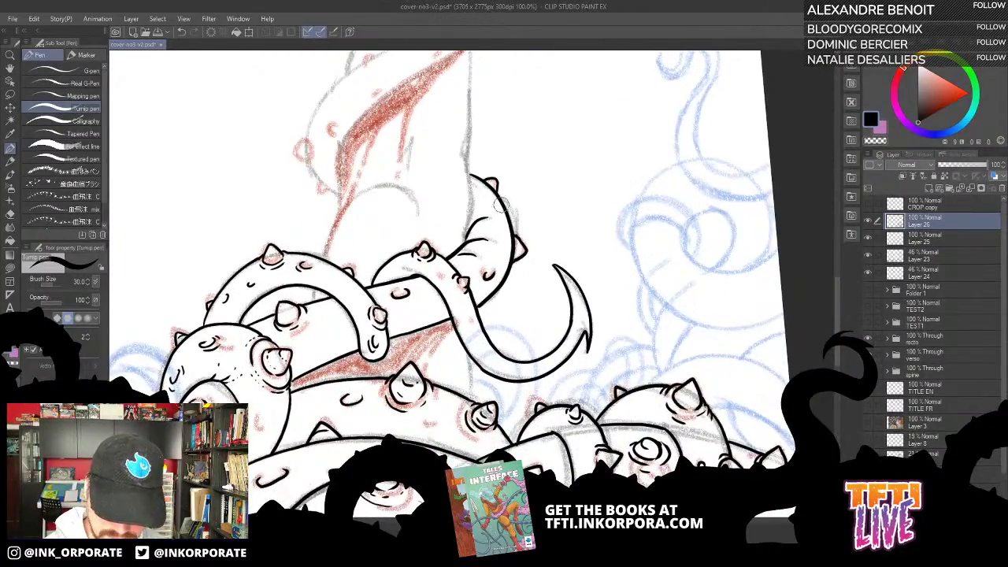
drag(490, 298, 512, 239)
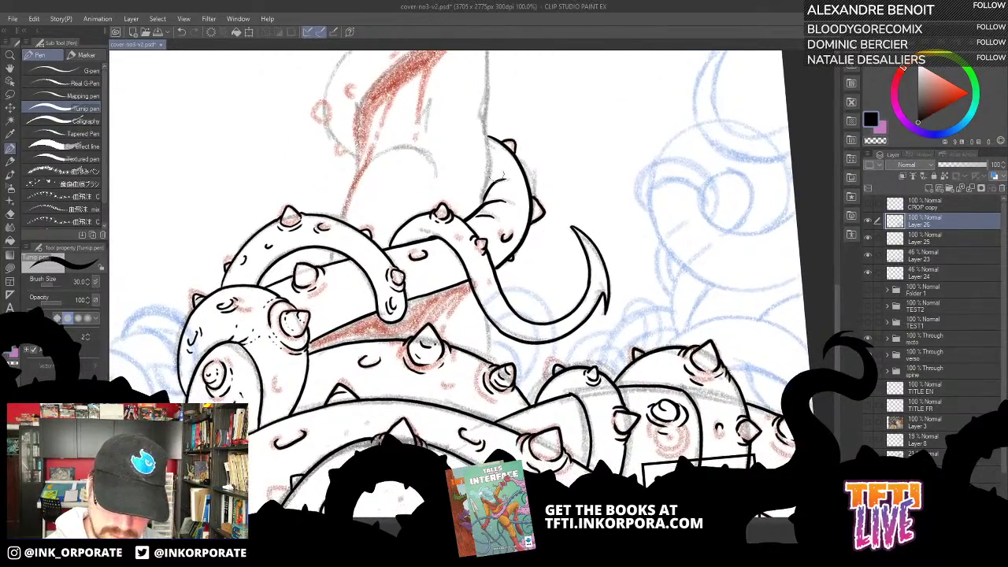
drag(505, 174, 508, 164)
Ink the arm's edge in the gap beneath the hooked tentacle and where it emerges above the tentacle loop.
key(^)
key(^)
key(^)
key(^)
key(^)
drag(472, 308, 460, 273)
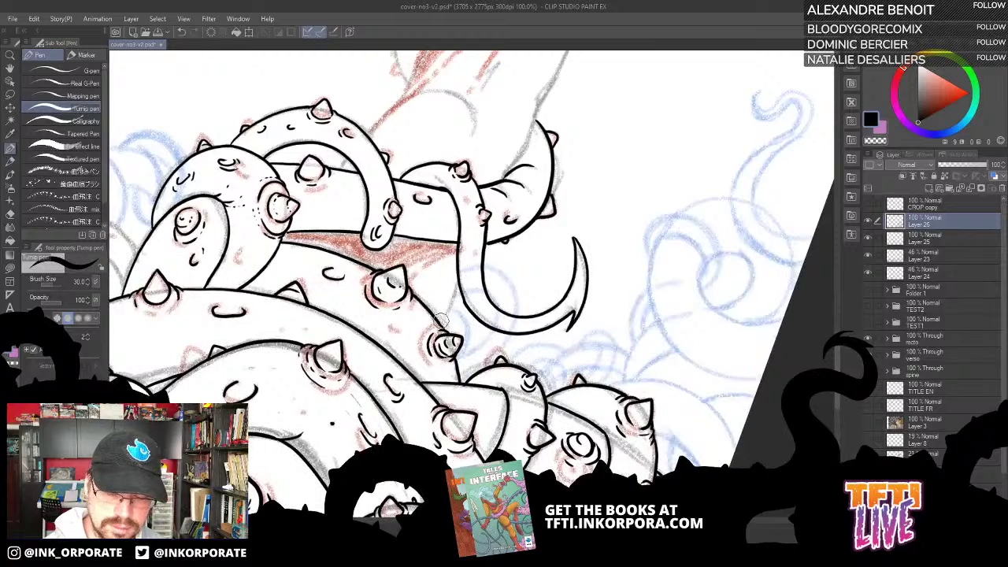
drag(444, 319, 456, 277)
mouse_move(512, 156)
mouse_down()
mouse_move(440, 314)
mouse_move(482, 234)
mouse_up()
Ink the opposite contour of the arm above the coiled tentacles, curving it into the rounded muscle line.
key(^)
key(^)
key(^)
key(^)
key(^)
key(^)
key(^)
key(^)
key(^)
key(^)
key(^)
key(^)
key(^)
key(^)
key(^)
key(^)
key(^)
key(^)
key(^)
key(^)
key(^)
key(^)
key(^)
key(^)
key(^)
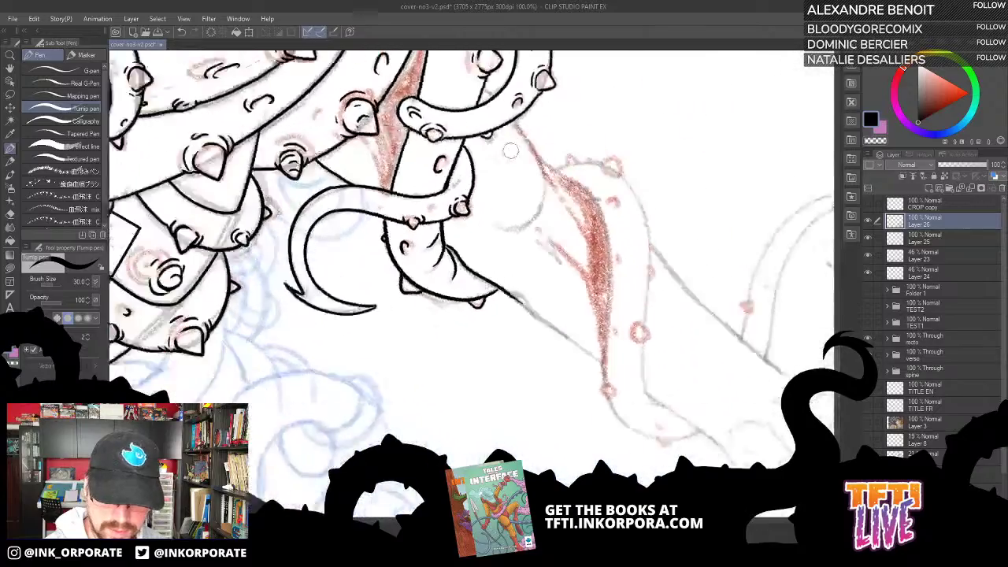
drag(423, 307, 434, 204)
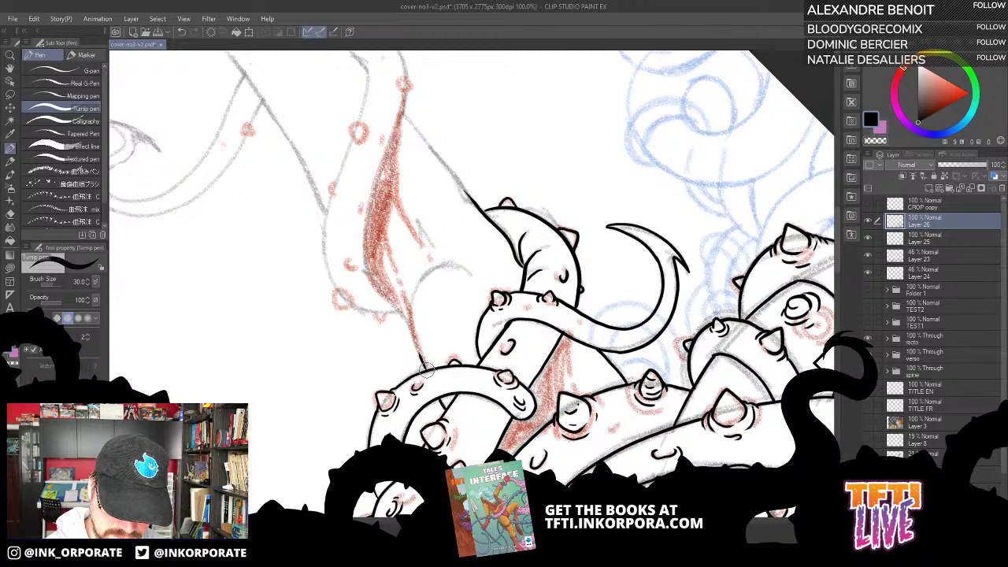
mouse_move(423, 367)
mouse_down()
mouse_move(418, 279)
mouse_move(442, 263)
mouse_move(483, 282)
mouse_up()
drag(415, 285, 425, 267)
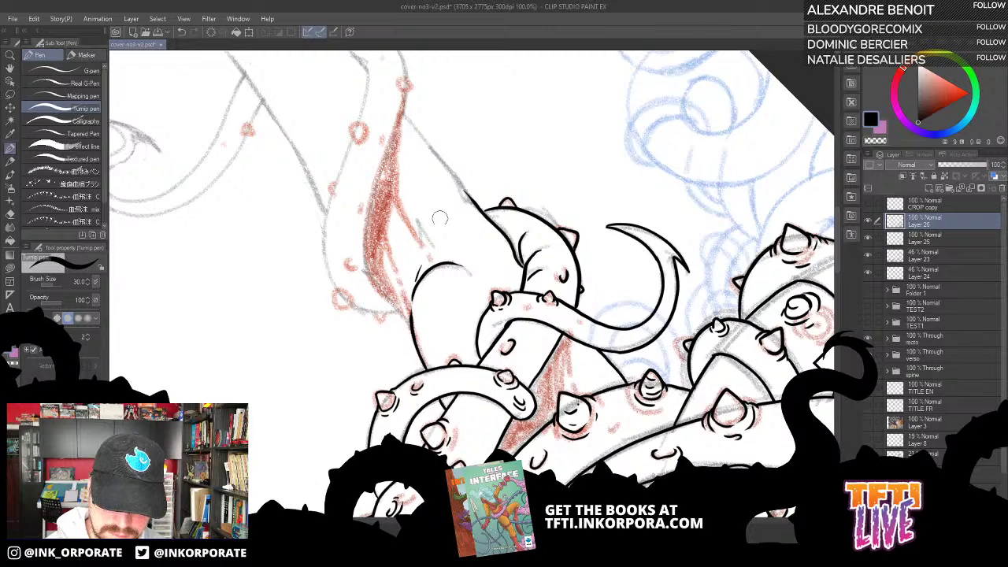
key(ctrl+z)
key(ctrl+z)
mouse_move(411, 313)
mouse_down()
mouse_move(419, 281)
mouse_move(441, 260)
mouse_move(457, 264)
mouse_up()
Ink the lower bend and outer edge of the tentacle wrapped around the forearm, including its thorns and bumps.
key(asciicircum)
key(asciicircum)
key(asciicircum)
key(asciicircum)
key(asciicircum)
key(asciicircum)
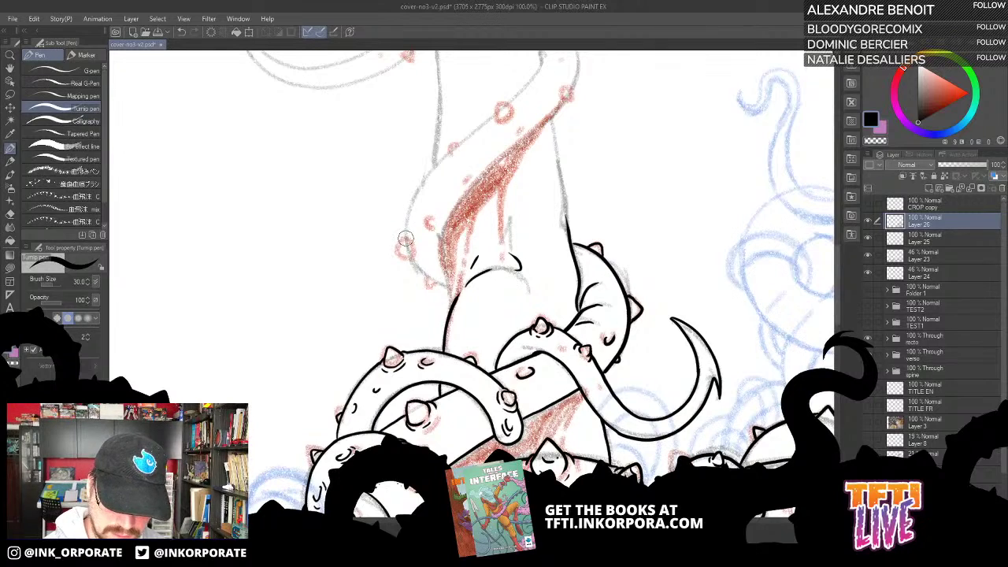
mouse_move(404, 241)
mouse_down()
mouse_move(397, 252)
mouse_move(408, 260)
mouse_move(414, 250)
mouse_move(434, 288)
mouse_move(461, 292)
mouse_up()
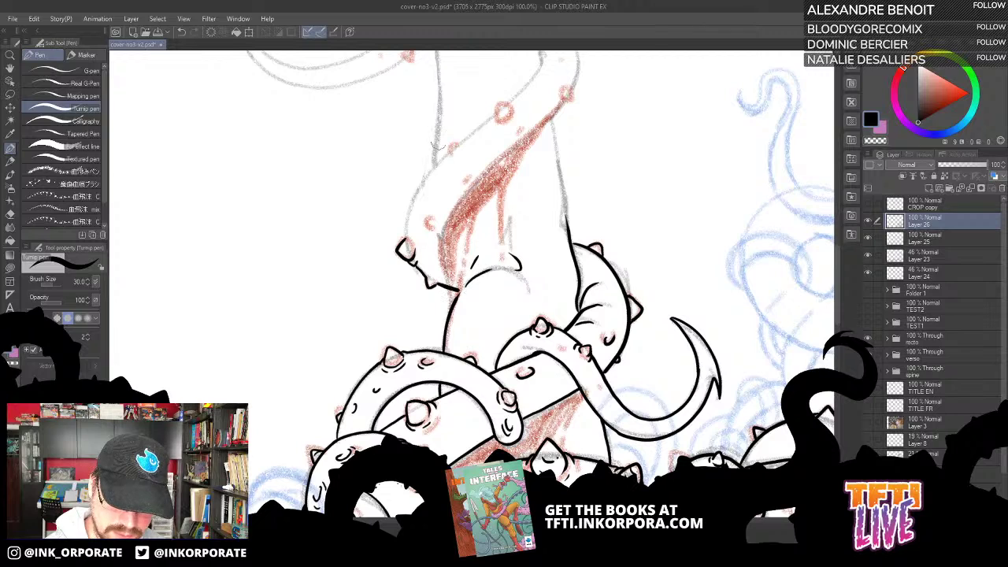
mouse_move(447, 166)
mouse_down()
mouse_move(459, 206)
mouse_move(465, 188)
mouse_move(474, 191)
mouse_up()
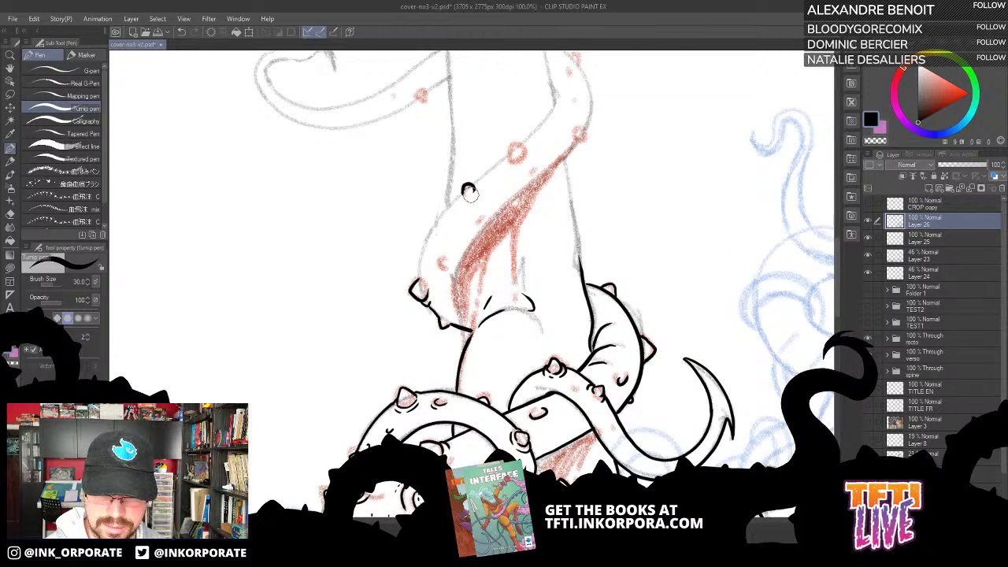
mouse_move(439, 261)
mouse_down()
mouse_move(417, 266)
mouse_move(438, 208)
mouse_move(468, 190)
mouse_up()
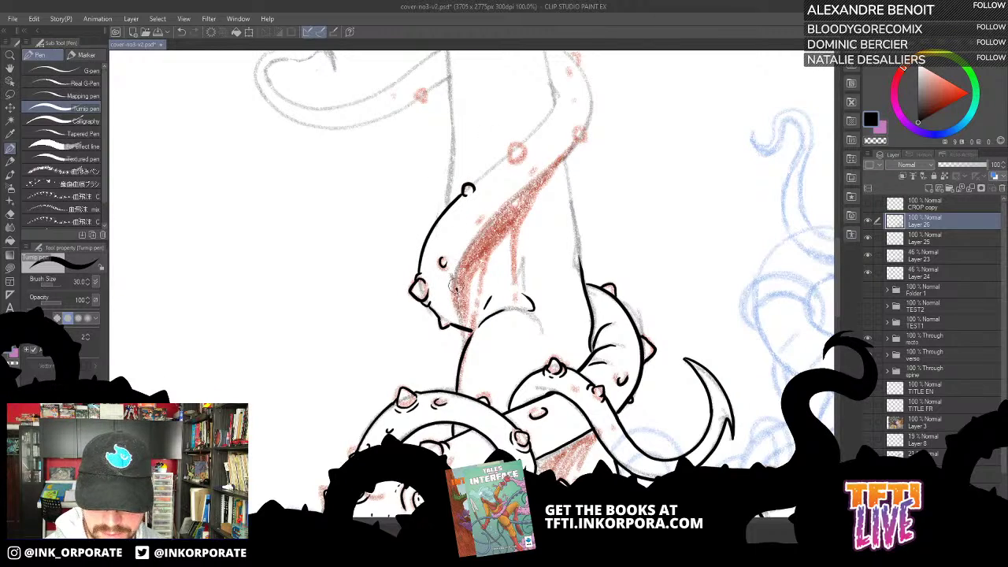
Ink the inner edge and remaining outer edge of the forearm tentacle, with thorns and their base lines.
mouse_move(457, 298)
mouse_down()
mouse_move(490, 214)
mouse_move(578, 132)
mouse_up()
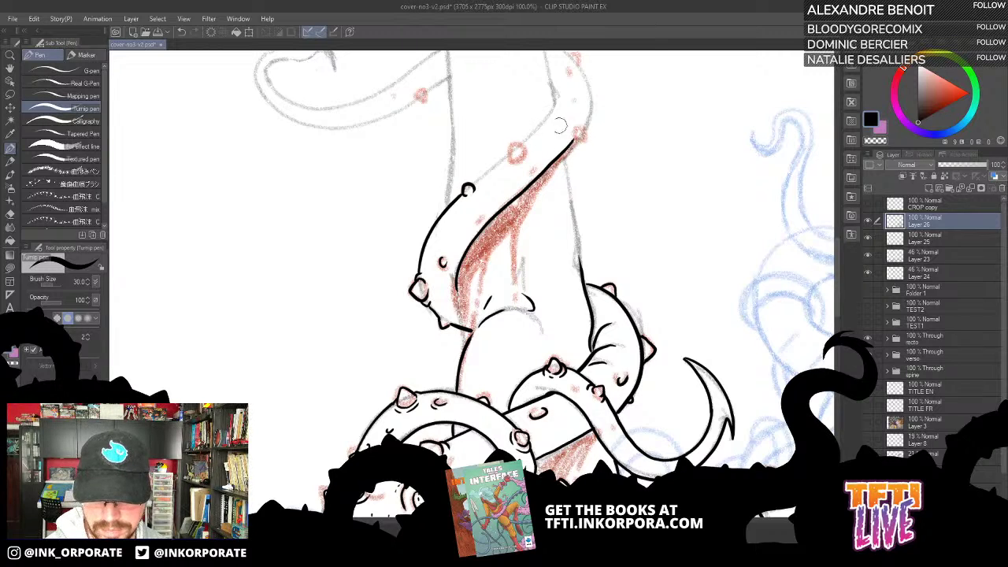
key(ctrl+z)
mouse_move(455, 298)
mouse_down()
mouse_move(485, 227)
mouse_move(581, 137)
mouse_move(527, 211)
mouse_up()
drag(480, 238, 495, 226)
mouse_move(439, 268)
mouse_down()
mouse_move(508, 203)
mouse_move(522, 166)
mouse_up()
mouse_move(548, 221)
mouse_down()
mouse_move(555, 217)
mouse_move(550, 206)
mouse_move(545, 217)
mouse_move(543, 202)
mouse_up()
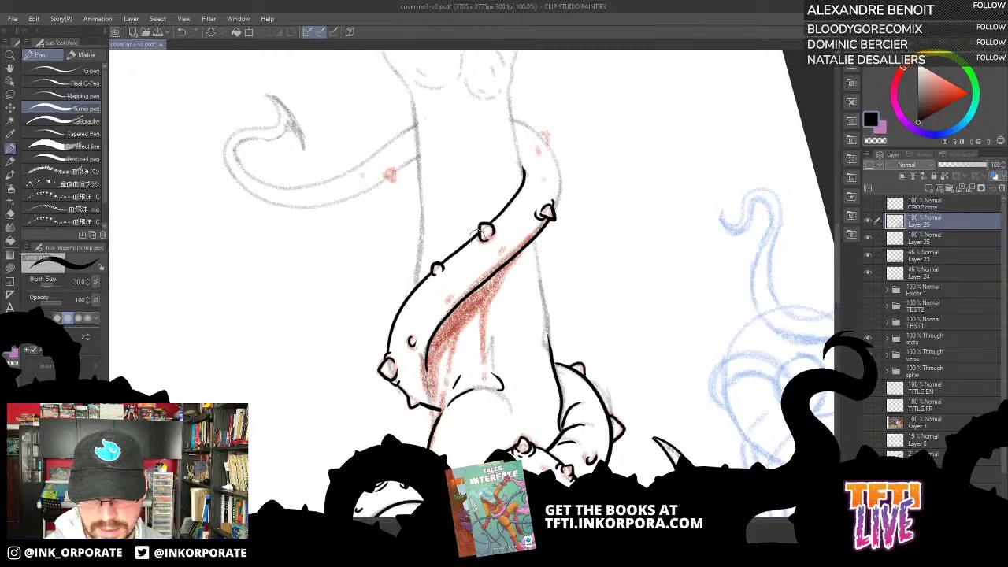
drag(477, 231, 500, 229)
drag(432, 274, 446, 274)
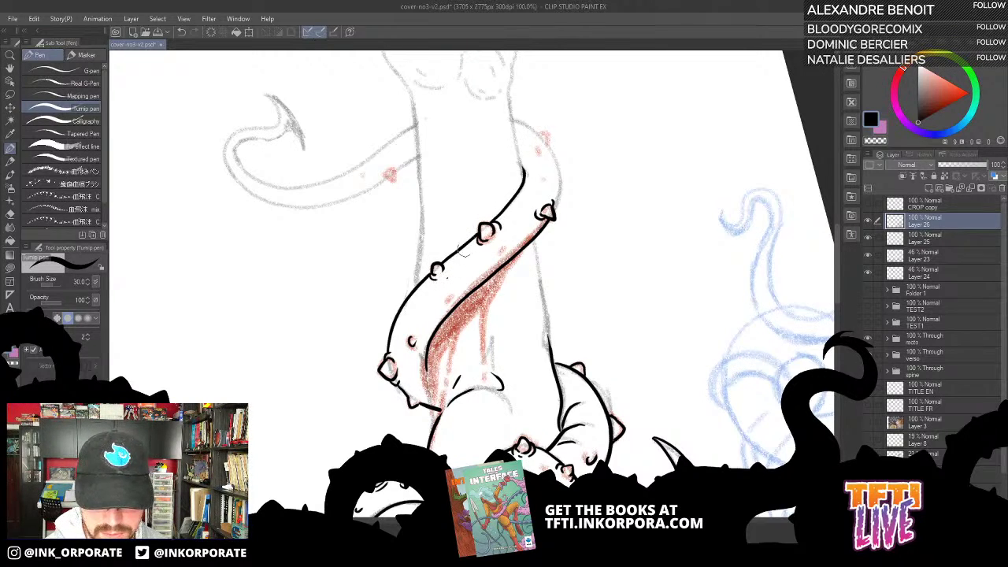
Ink the forearm edge running from the tentacle loop to the underside of the wrapped tentacle.
mouse_move(580, 178)
mouse_down()
mouse_move(533, 234)
mouse_move(542, 186)
mouse_up()
key(asciicircum)
key(asciicircum)
key(asciicircum)
key(asciicircum)
key(asciicircum)
key(asciicircum)
key(asciicircum)
key(asciicircum)
key(asciicircum)
key(asciicircum)
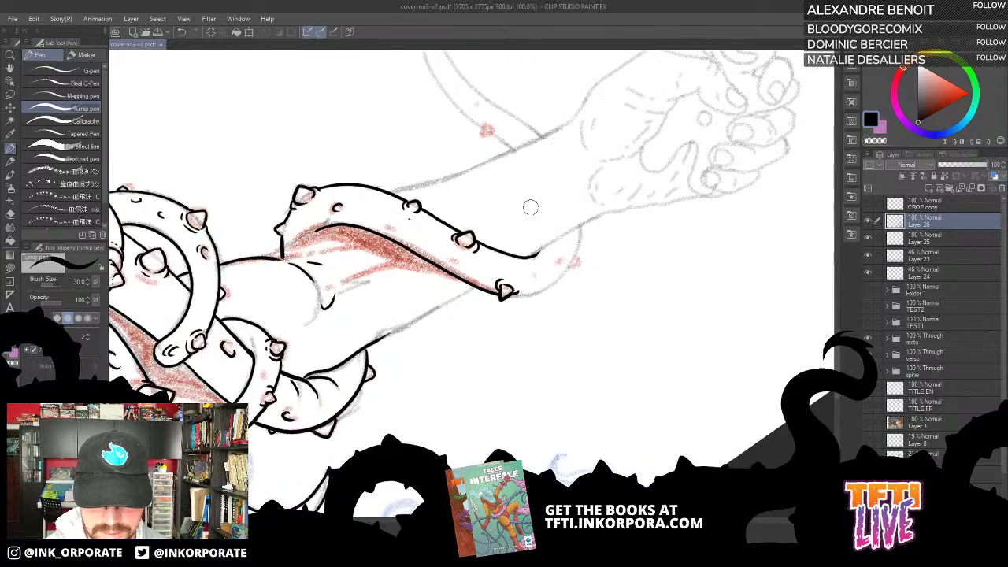
key(asciicircum)
key(asciicircum)
key(asciicircum)
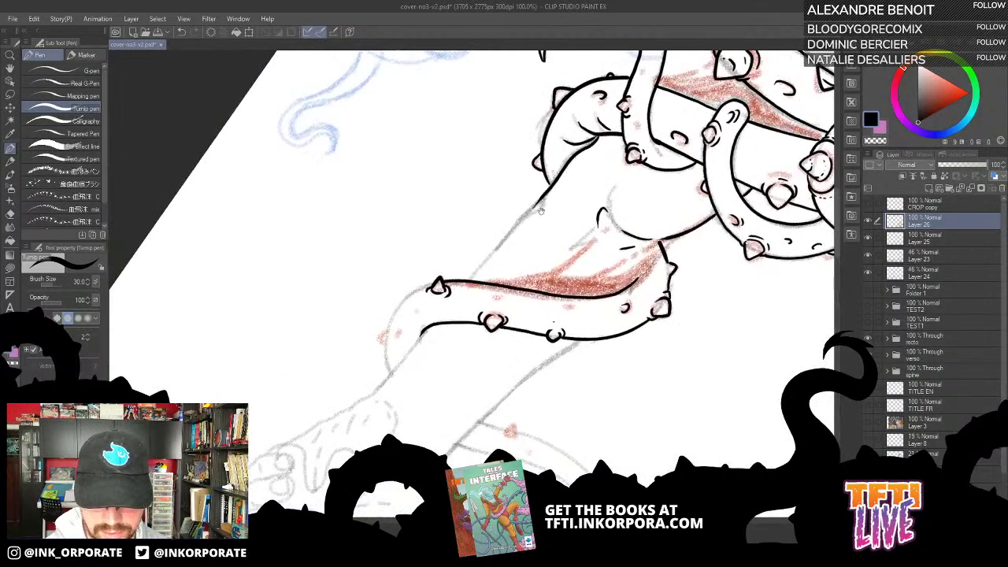
mouse_move(490, 211)
mouse_down()
mouse_move(550, 154)
mouse_move(564, 125)
mouse_up()
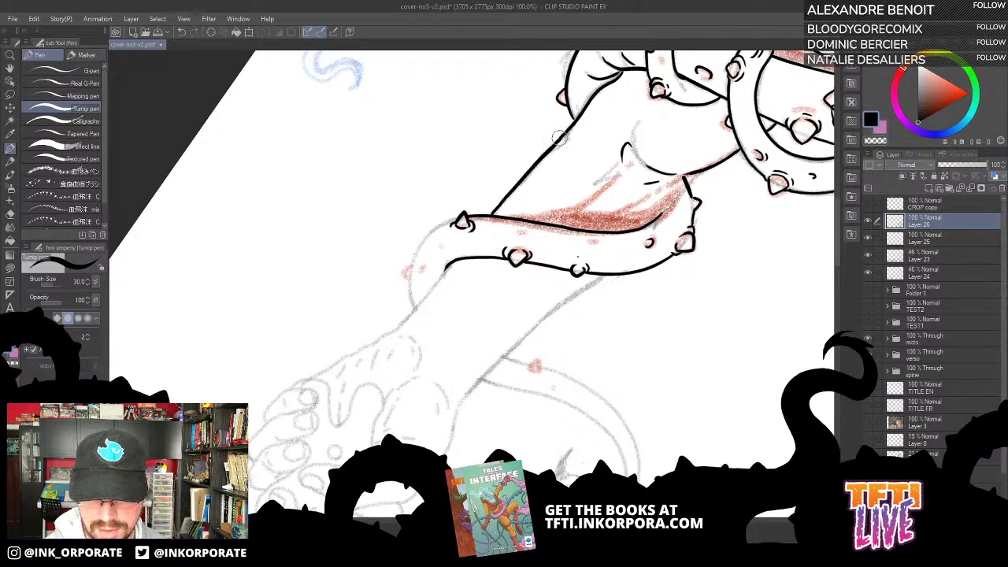
Ink the short curved crease at the base of the palm, just above the wrist.
drag(435, 313, 493, 223)
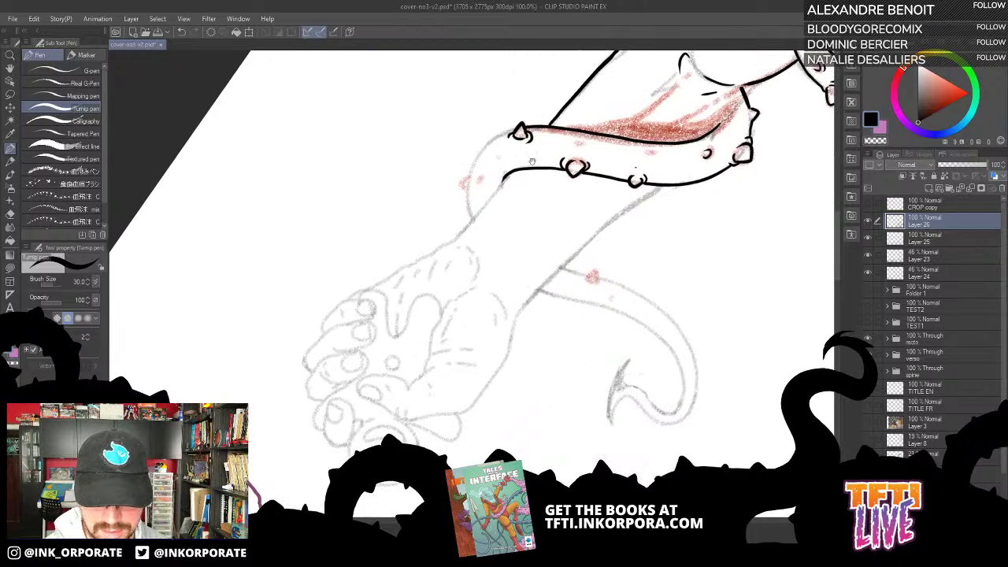
key(asciicircum)
drag(453, 161, 589, 229)
drag(464, 159, 587, 236)
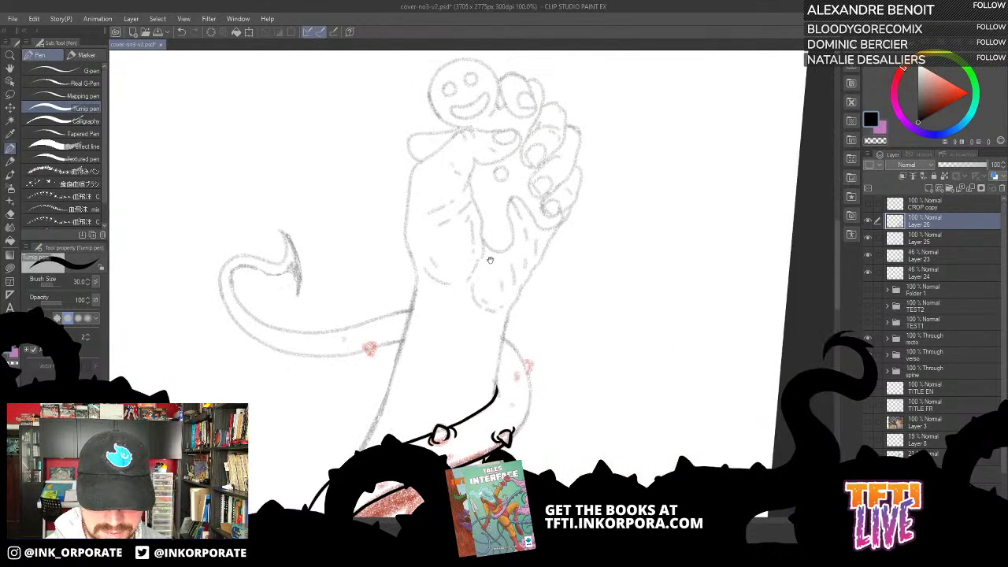
mouse_move(494, 259)
mouse_down()
mouse_move(539, 140)
mouse_move(590, 69)
mouse_up()
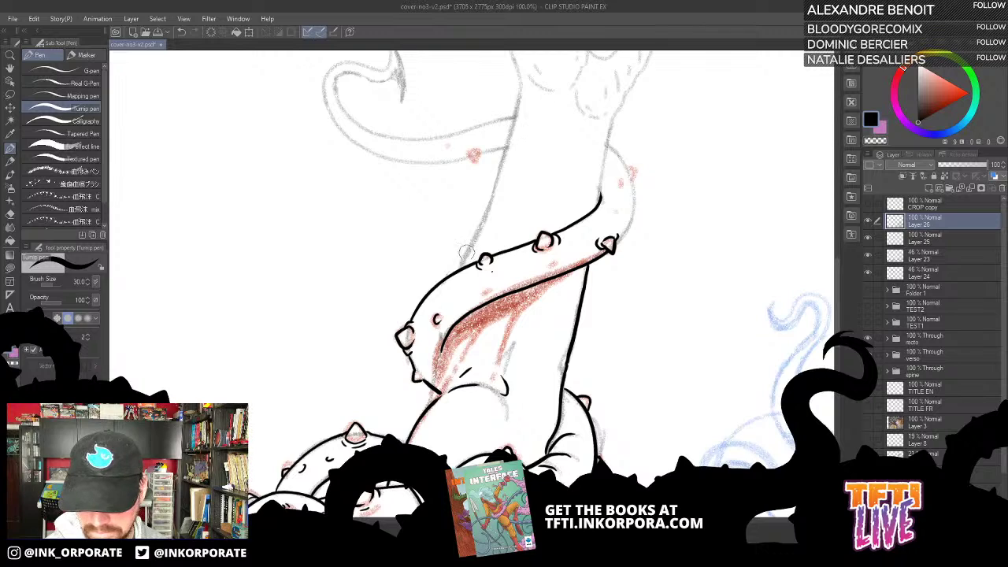
drag(500, 221, 478, 297)
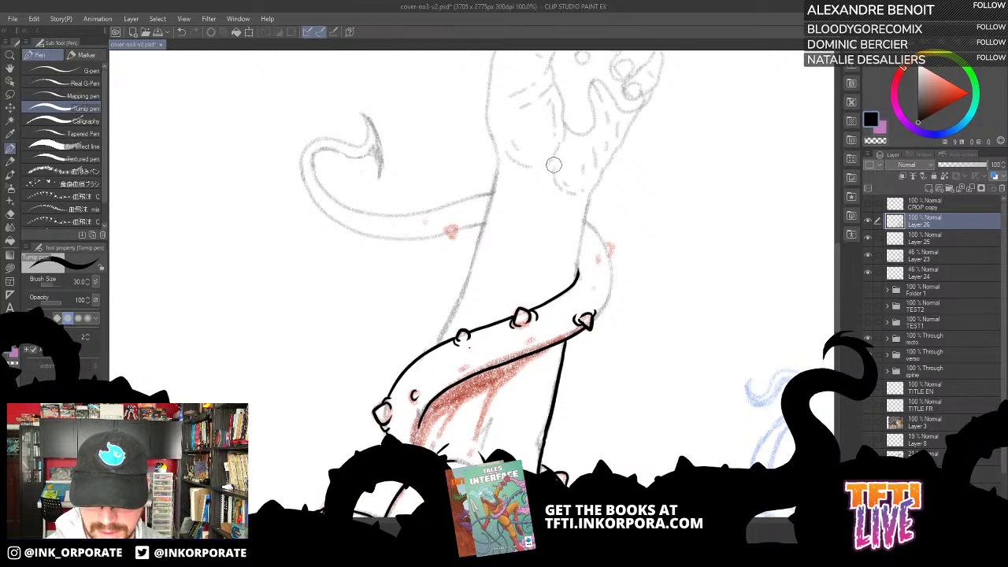
drag(554, 166, 560, 186)
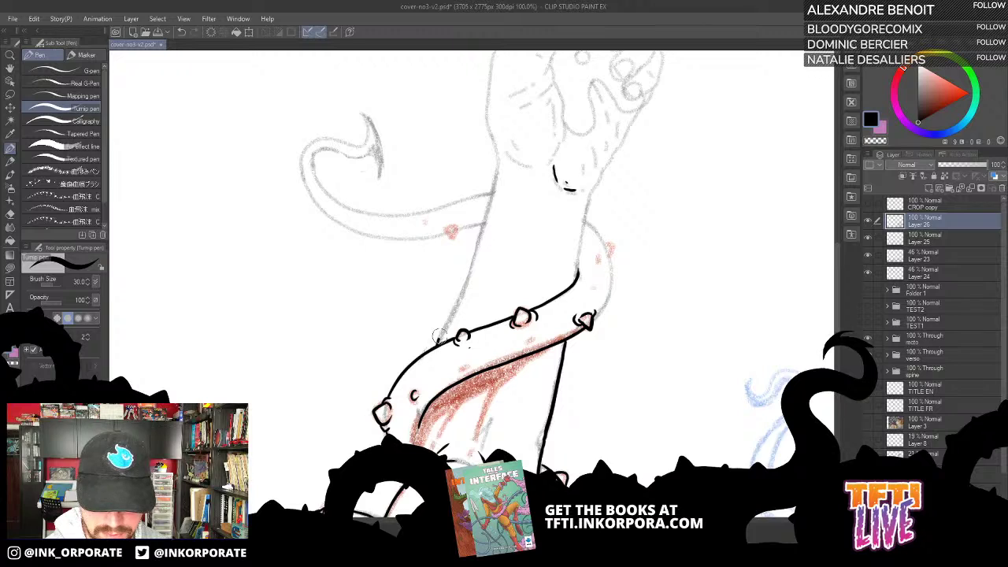
Ink both forearm edges from the wrapped tentacle up to the hand, with broken tendon lines between them.
drag(438, 338, 500, 163)
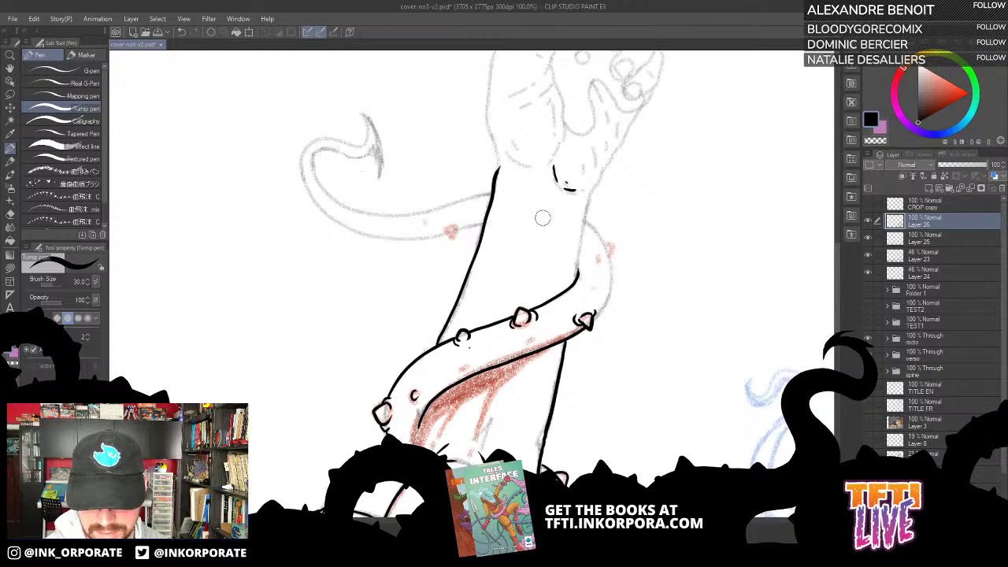
key(ctrl+z)
mouse_move(436, 343)
mouse_down()
mouse_move(486, 204)
mouse_move(508, 186)
mouse_move(479, 214)
mouse_move(529, 222)
mouse_up()
key(asciicircum)
key(asciicircum)
key(ctrl+z)
drag(517, 154, 429, 315)
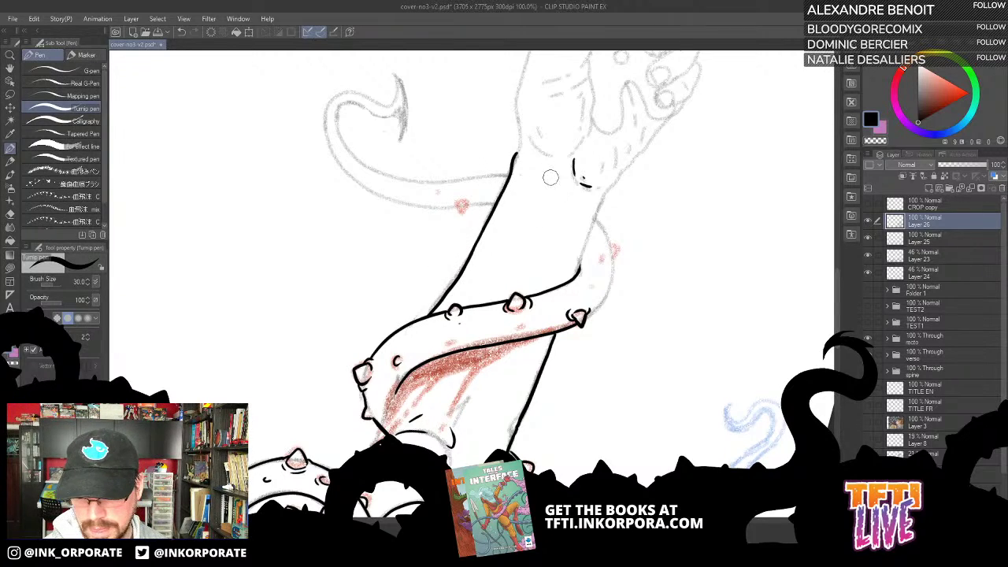
drag(550, 180, 542, 232)
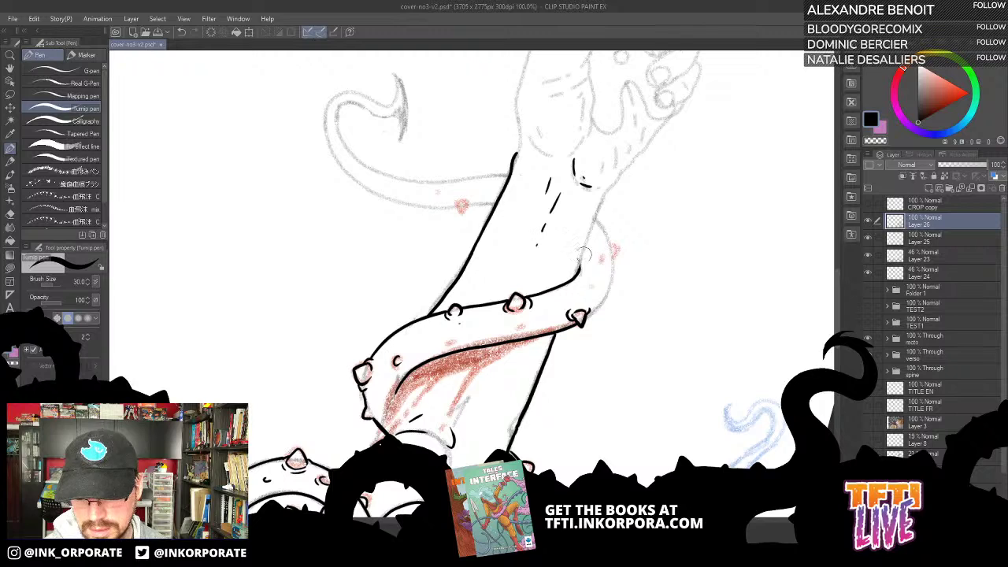
drag(577, 272, 629, 154)
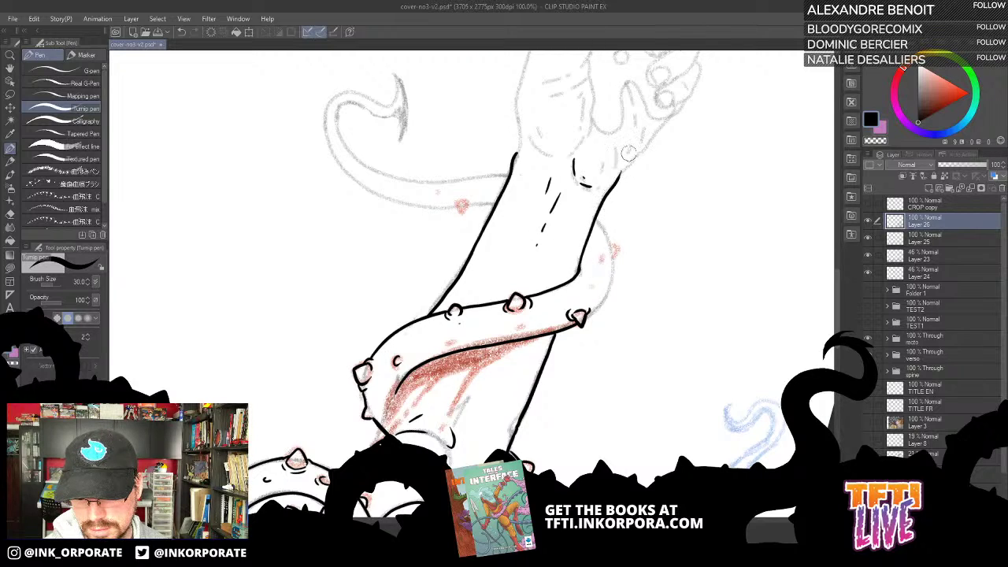
Ink the tentacle's outer bend passing behind the wrist, with its small thorn and bump mark.
key(asciicircum)
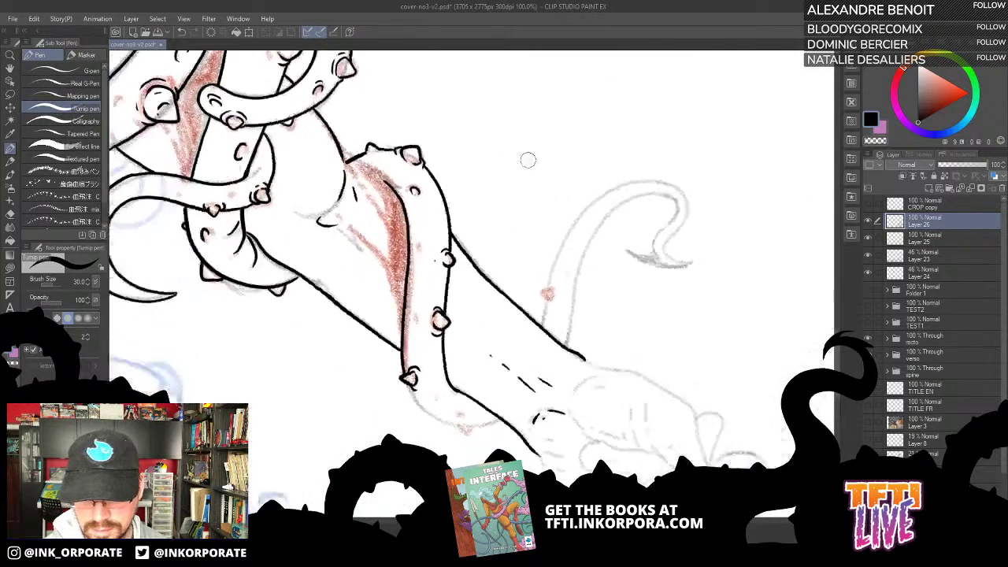
key(asciicircum)
drag(418, 238, 604, 176)
mouse_move(523, 258)
mouse_down()
mouse_move(518, 266)
mouse_move(541, 287)
mouse_move(522, 249)
mouse_move(532, 208)
mouse_move(549, 194)
mouse_up()
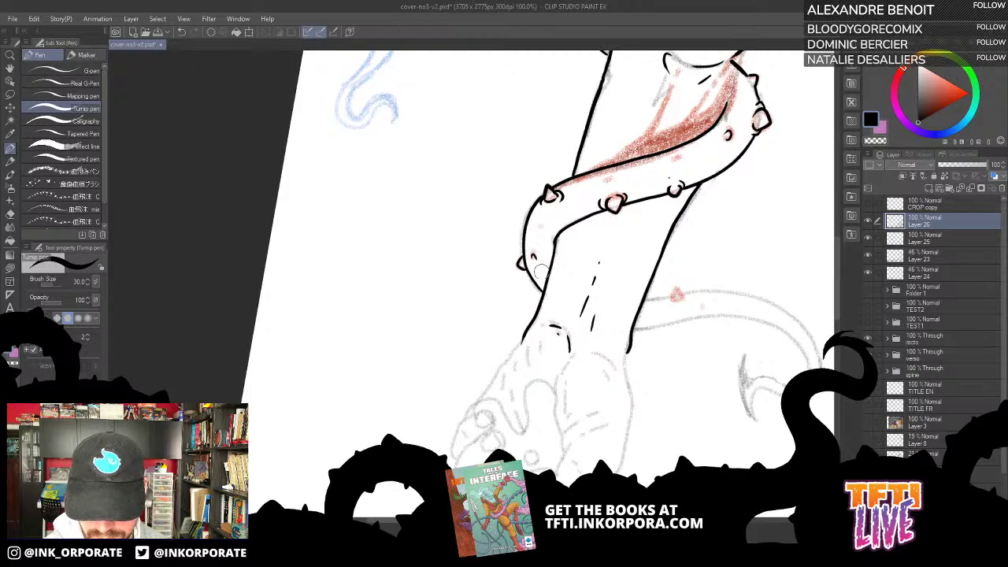
drag(541, 271, 505, 232)
key(asciicircum)
key(asciicircum)
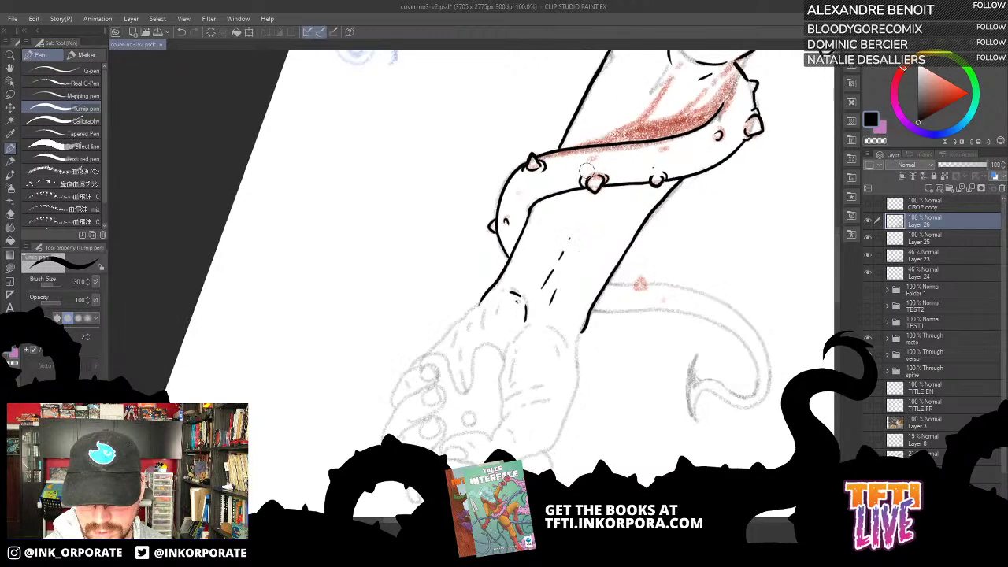
key(asciicircum)
key(asciicircum)
key(asciicircum)
key(asciicircum)
key(asciicircum)
key(asciicircum)
key(asciicircum)
key(asciicircum)
key(asciicircum)
key(asciicircum)
key(asciicircum)
key(asciicircum)
key(asciicircum)
key(asciicircum)
key(asciicircum)
key(asciicircum)
key(asciicircum)
key(asciicircum)
key(asciicircum)
key(asciicircum)
drag(391, 208, 567, 182)
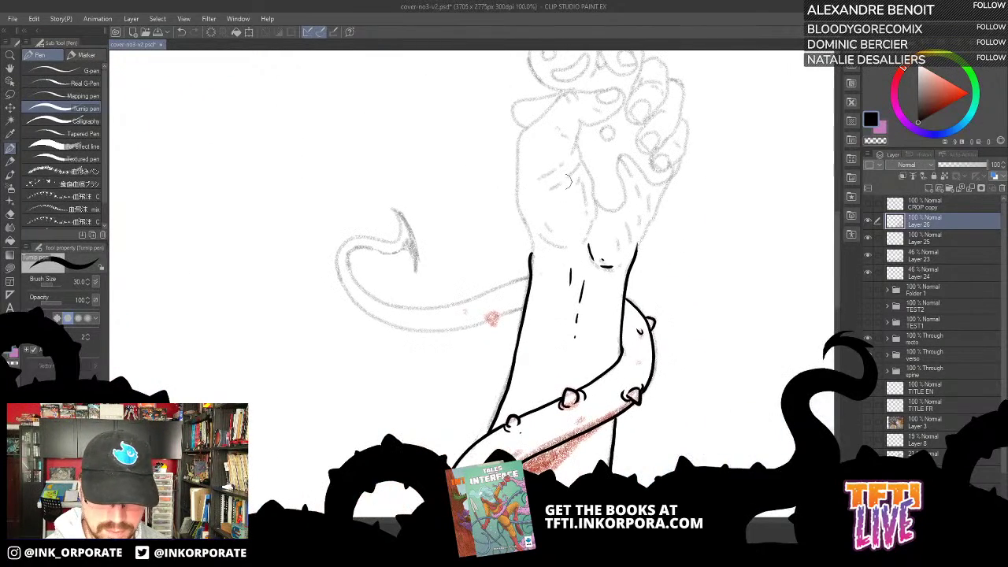
Ink the hooked barb at the tip of the free tentacle beside the wrist.
drag(477, 203, 561, 192)
mouse_move(481, 226)
mouse_down()
mouse_move(472, 189)
mouse_move(492, 204)
mouse_move(497, 253)
mouse_up()
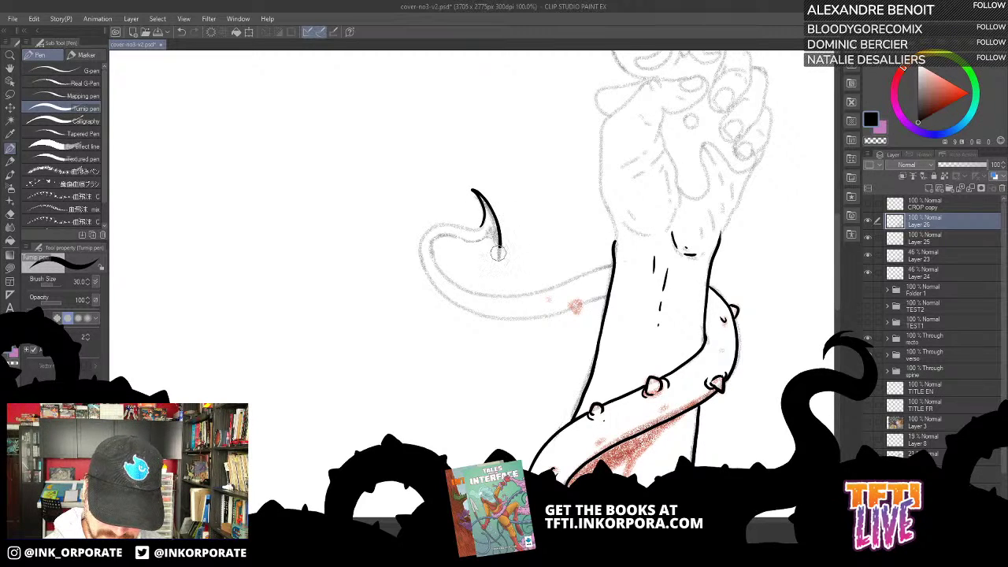
key(asciicircum)
key(asciicircum)
key(asciicircum)
key(asciicircum)
key(asciicircum)
key(asciicircum)
key(asciicircum)
key(asciicircum)
key(asciicircum)
key(asciicircum)
key(asciicircum)
key(asciicircum)
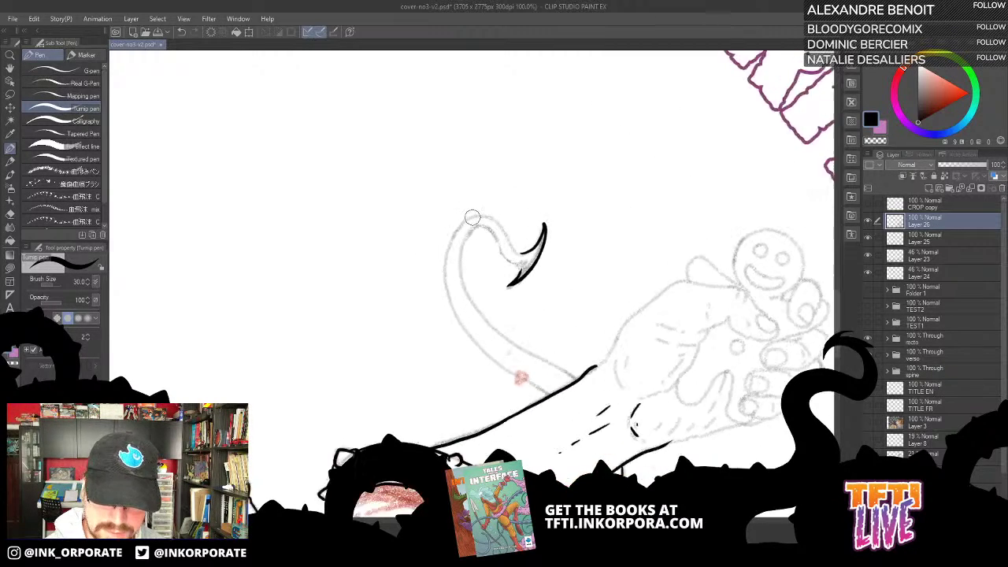
key(asciicircum)
key(asciicircum)
key(asciicircum)
key(asciicircum)
key(asciicircum)
key(asciicircum)
key(asciicircum)
key(asciicircum)
key(asciicircum)
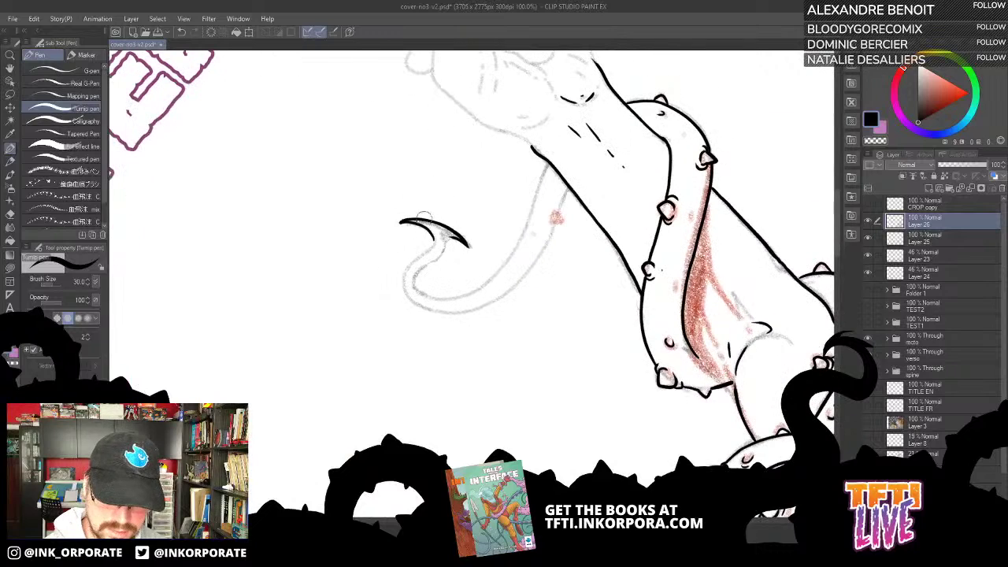
Try to ink the free tentacle's outer edge from the barb around the first bend.
mouse_move(427, 247)
mouse_down()
mouse_move(403, 282)
mouse_move(406, 298)
mouse_move(431, 309)
mouse_up()
key(asciicircum)
key(asciicircum)
key(asciicircum)
key(asciicircum)
key(asciicircum)
key(asciicircum)
key(asciicircum)
key(asciicircum)
key(asciicircum)
key(asciicircum)
key(asciicircum)
key(asciicircum)
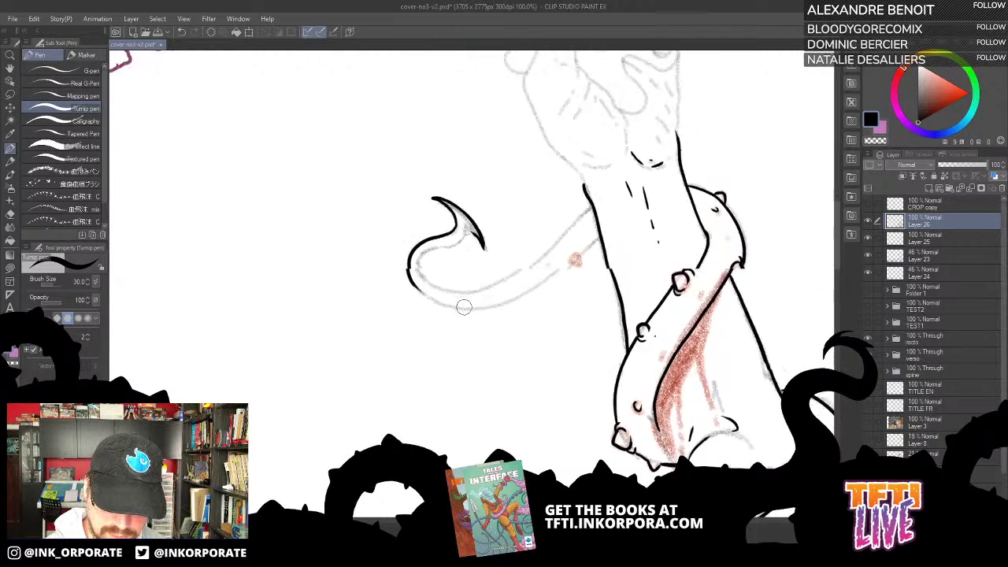
Ink the free tentacle's base line, small thorn and rest of the outer edge, plus its full inner edge up to the barb.
drag(442, 236, 444, 199)
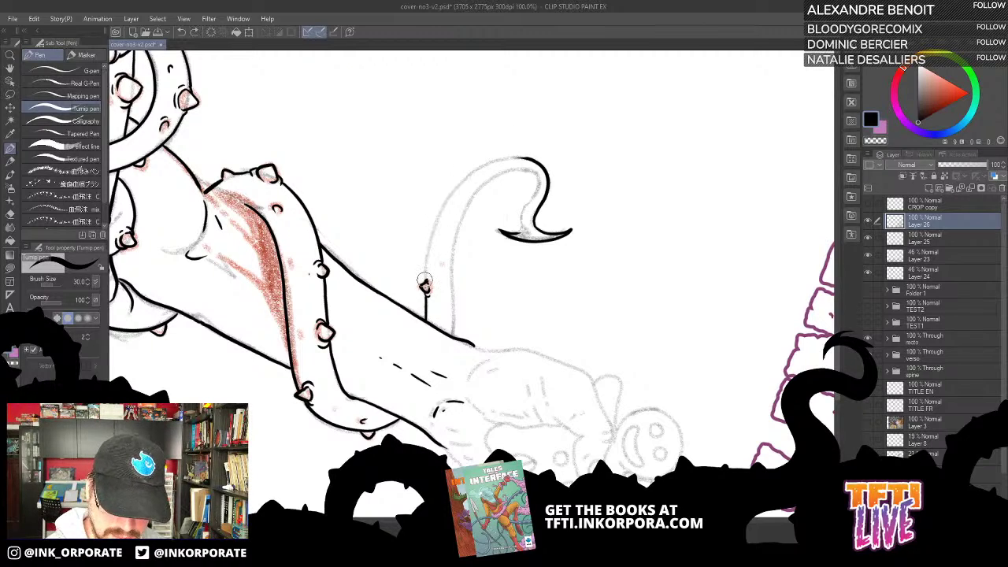
mouse_move(425, 285)
mouse_down()
mouse_move(447, 188)
mouse_move(491, 159)
mouse_move(520, 157)
mouse_up()
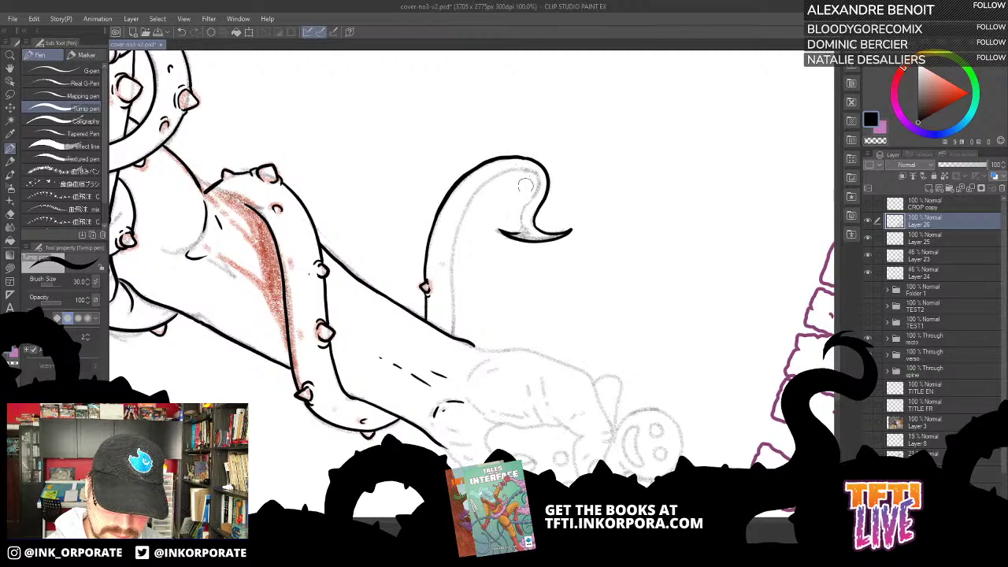
mouse_move(450, 334)
mouse_down()
mouse_move(457, 225)
mouse_move(485, 181)
mouse_move(507, 168)
mouse_move(532, 174)
mouse_move(520, 215)
mouse_move(528, 232)
mouse_up()
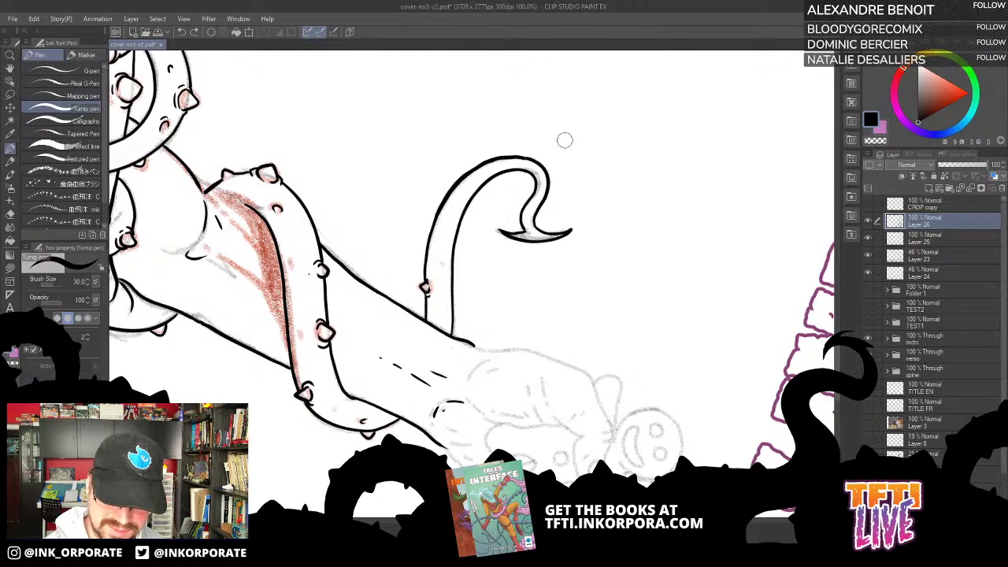
Undo the free tentacle's outer edge strokes and thorn, keeping the barb, inner edge and short base line.
key(minus)
key(minus)
key(minus)
key(minus)
key(minus)
key(minus)
key(minus)
key(minus)
key(minus)
key(minus)
key(minus)
key(minus)
key(minus)
key(minus)
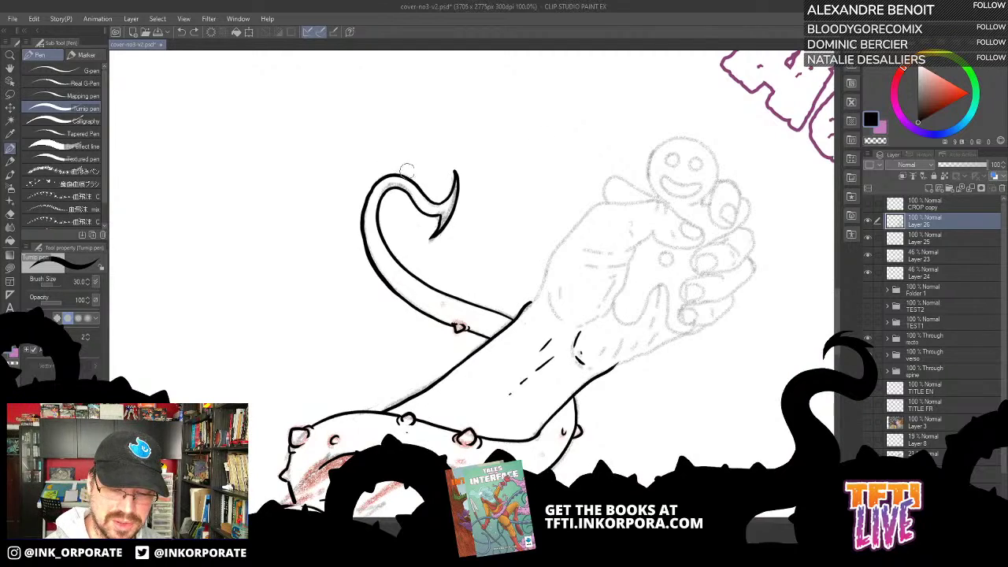
key(ctrl+z)
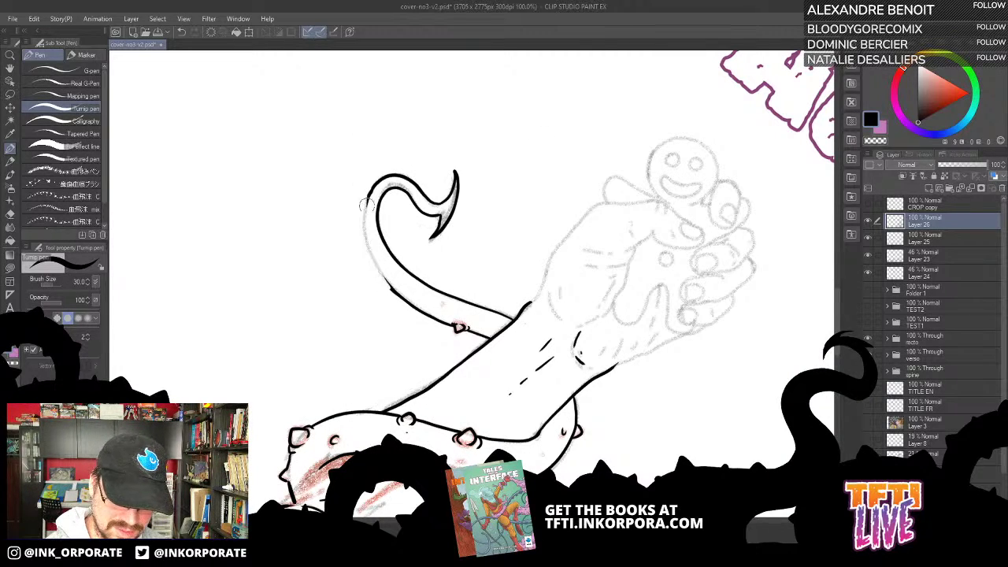
key(ctrl+z)
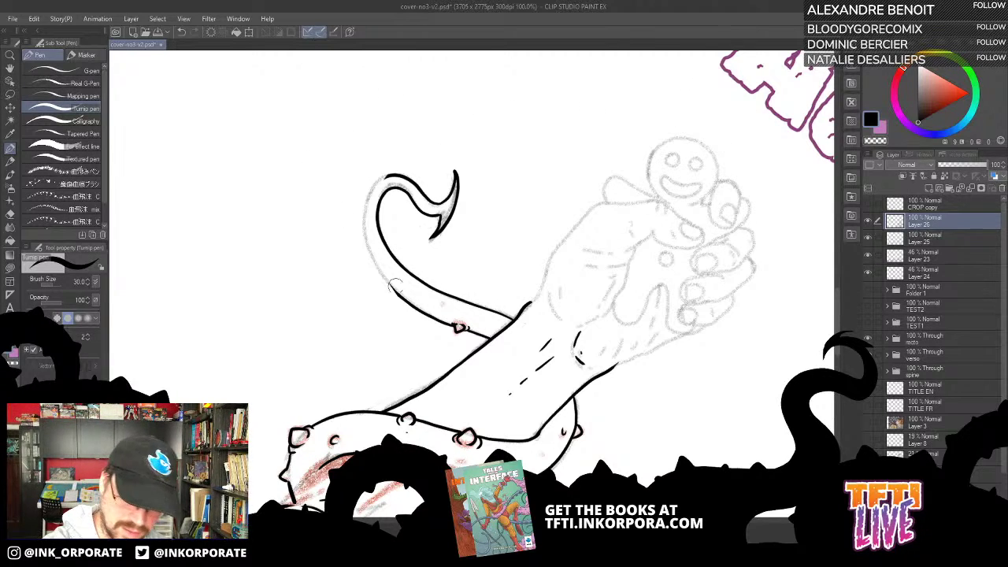
key(asciicircum)
key(asciicircum)
key(asciicircum)
key(asciicircum)
key(asciicircum)
key(asciicircum)
key(asciicircum)
key(asciicircum)
key(asciicircum)
key(asciicircum)
key(asciicircum)
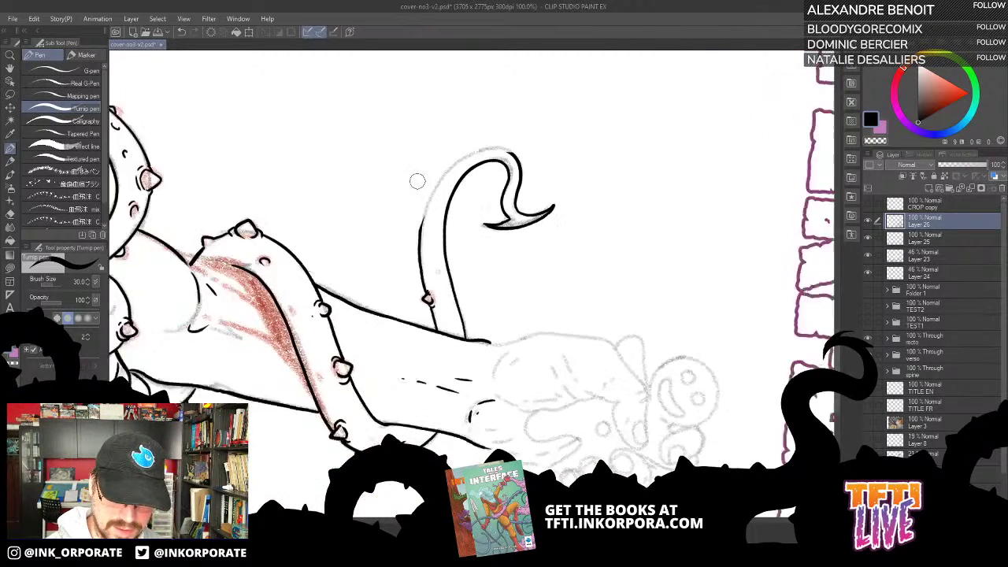
key(^)
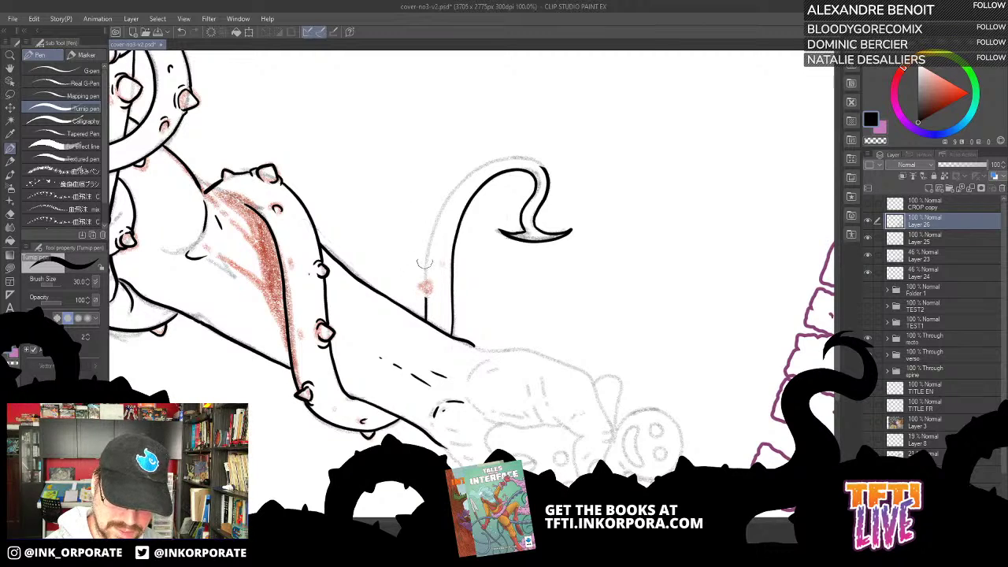
drag(543, 167, 540, 209)
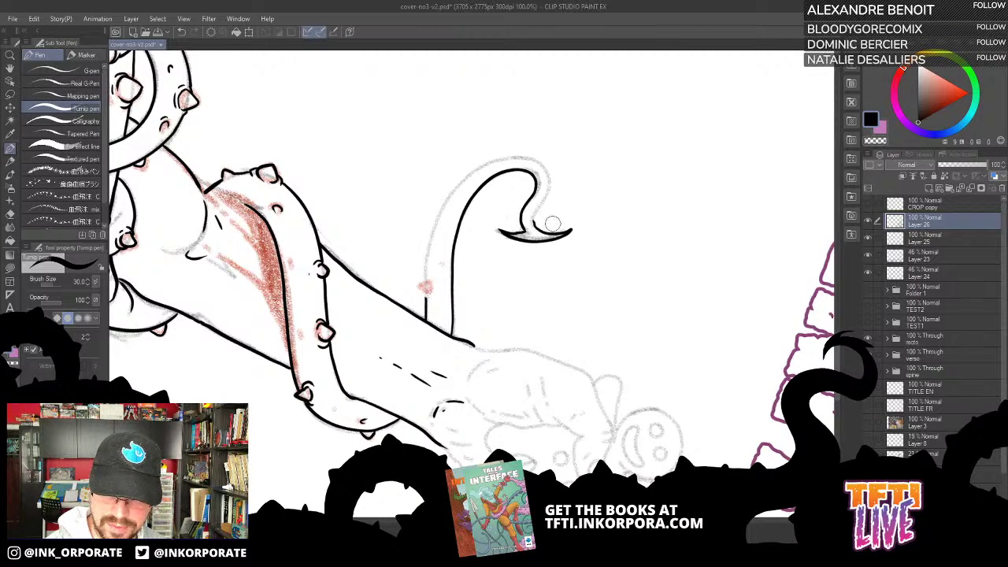
Ink the free tentacle's outer edge again as a smooth curve from the barb to the thorn position near the forearm.
key(asciicircum)
key(asciicircum)
key(asciicircum)
key(asciicircum)
key(asciicircum)
key(asciicircum)
key(asciicircum)
key(asciicircum)
key(asciicircum)
key(asciicircum)
key(asciicircum)
key(asciicircum)
key(asciicircum)
key(asciicircum)
key(asciicircum)
key(asciicircum)
key(asciicircum)
key(asciicircum)
key(asciicircum)
key(asciicircum)
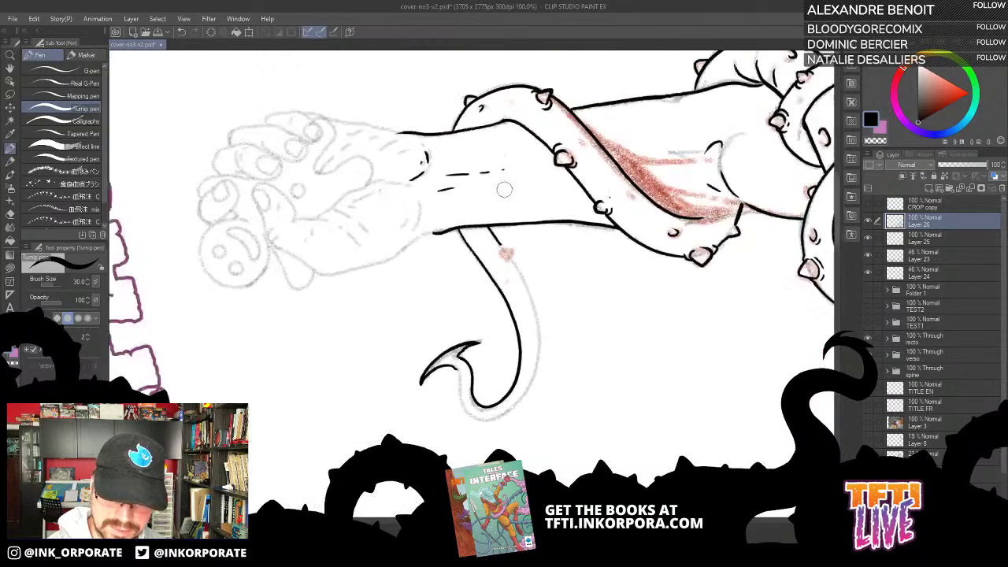
drag(512, 199, 508, 82)
mouse_move(468, 179)
mouse_down()
mouse_move(454, 222)
mouse_move(462, 241)
mouse_move(483, 249)
mouse_move(522, 234)
mouse_move(561, 187)
mouse_move(567, 105)
mouse_up()
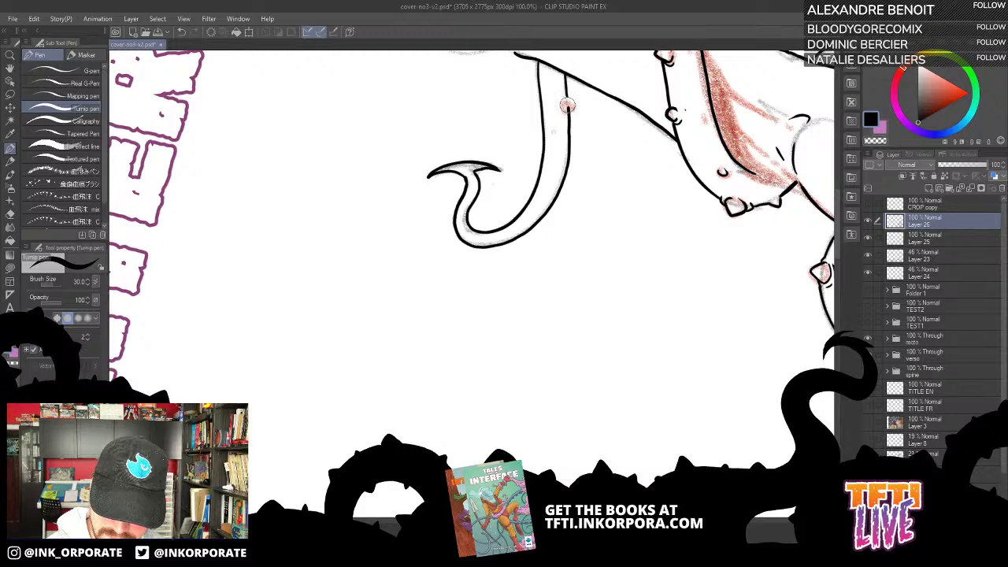
Ink the small thorn on the free tentacle's outer edge and add small dots on its skin near the forearm.
key(asciicircum)
key(asciicircum)
key(asciicircum)
key(asciicircum)
key(asciicircum)
key(asciicircum)
key(asciicircum)
key(asciicircum)
key(asciicircum)
key(asciicircum)
key(asciicircum)
key(asciicircum)
key(asciicircum)
key(asciicircum)
key(asciicircum)
key(asciicircum)
key(asciicircum)
key(asciicircum)
key(asciicircum)
key(asciicircum)
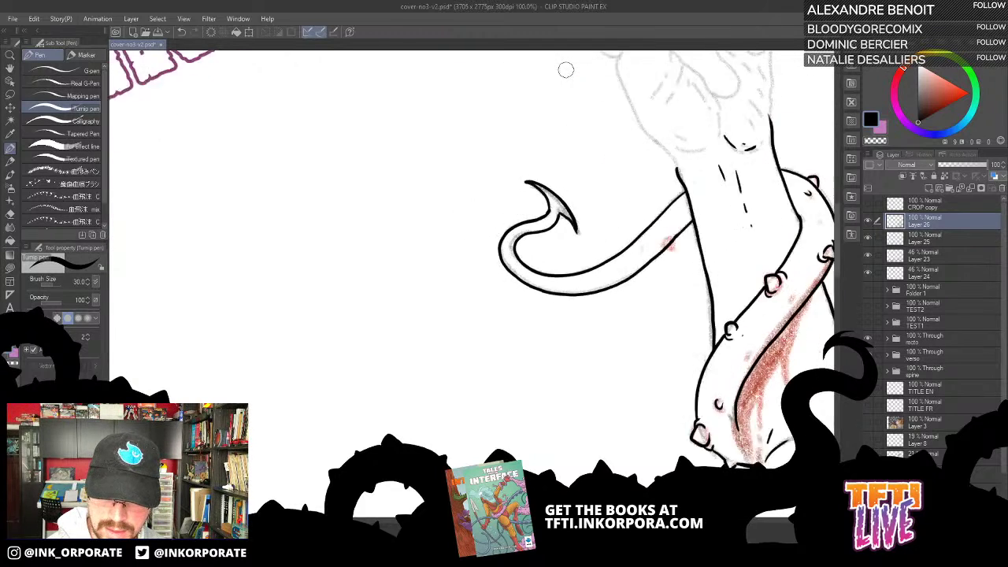
drag(554, 238, 500, 24)
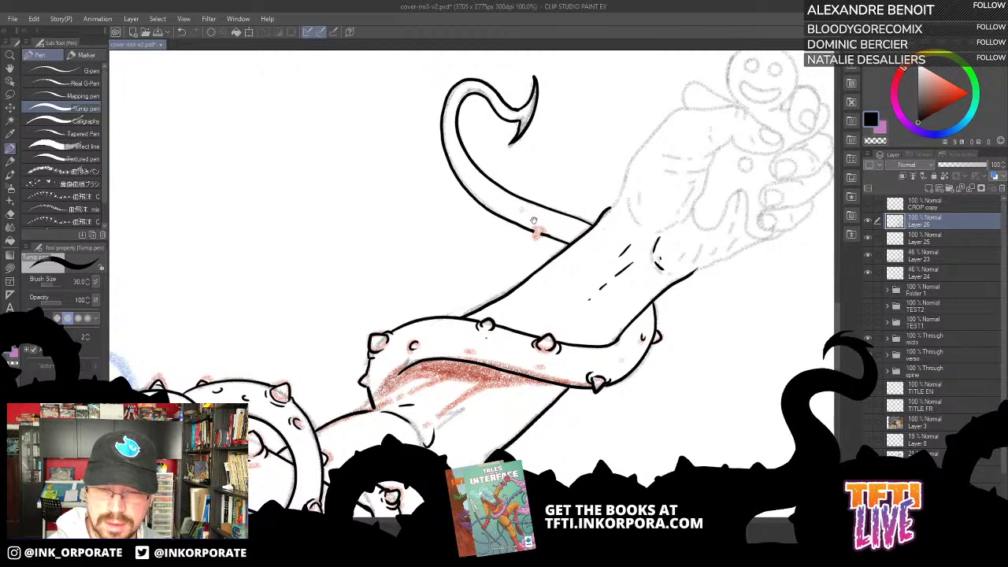
mouse_move(534, 222)
mouse_down()
mouse_move(523, 172)
mouse_move(527, 186)
mouse_move(534, 179)
mouse_up()
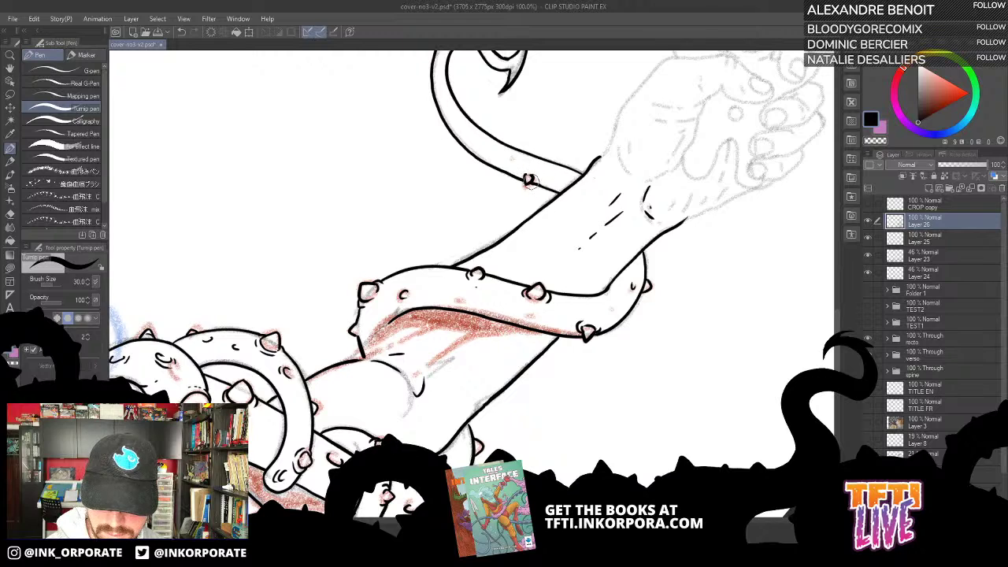
click(510, 158)
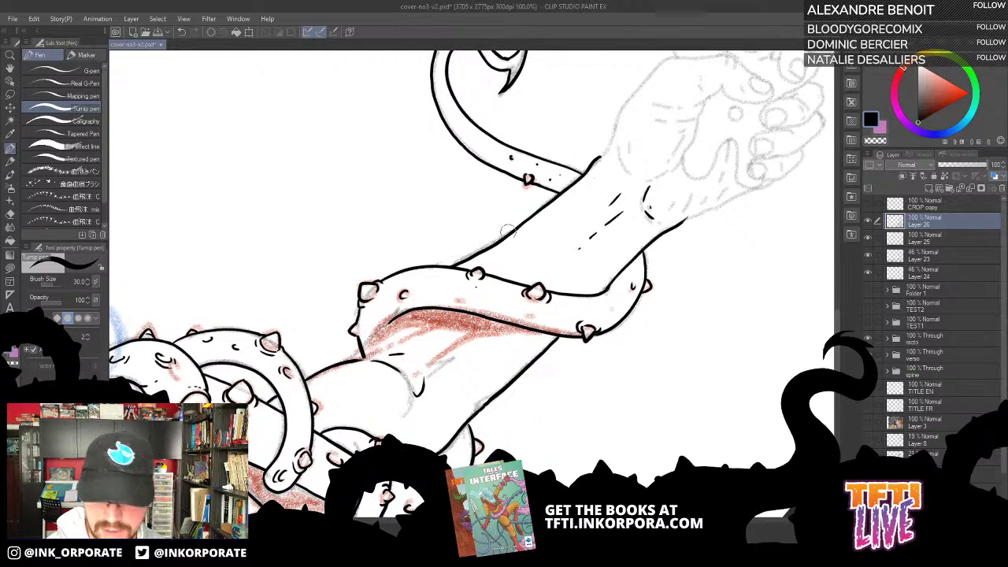
Close the wrapped tentacle's lower edge to a point at the forearm and add a short crease on the arm below.
mouse_move(546, 167)
mouse_down()
mouse_move(470, 231)
mouse_move(430, 281)
mouse_up()
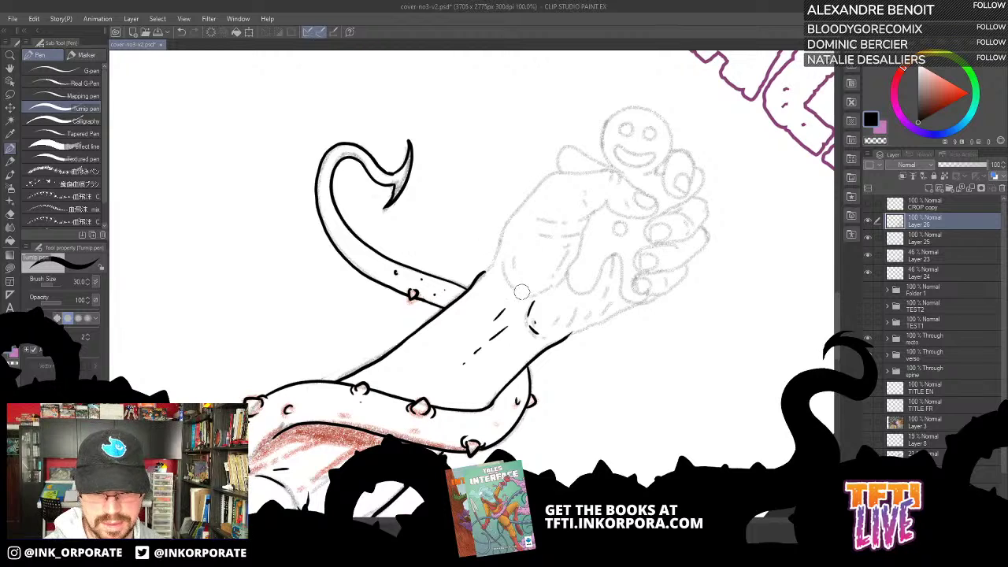
drag(522, 292, 502, 214)
drag(506, 287, 603, 173)
mouse_move(368, 196)
mouse_down()
mouse_move(525, 152)
mouse_move(548, 132)
mouse_up()
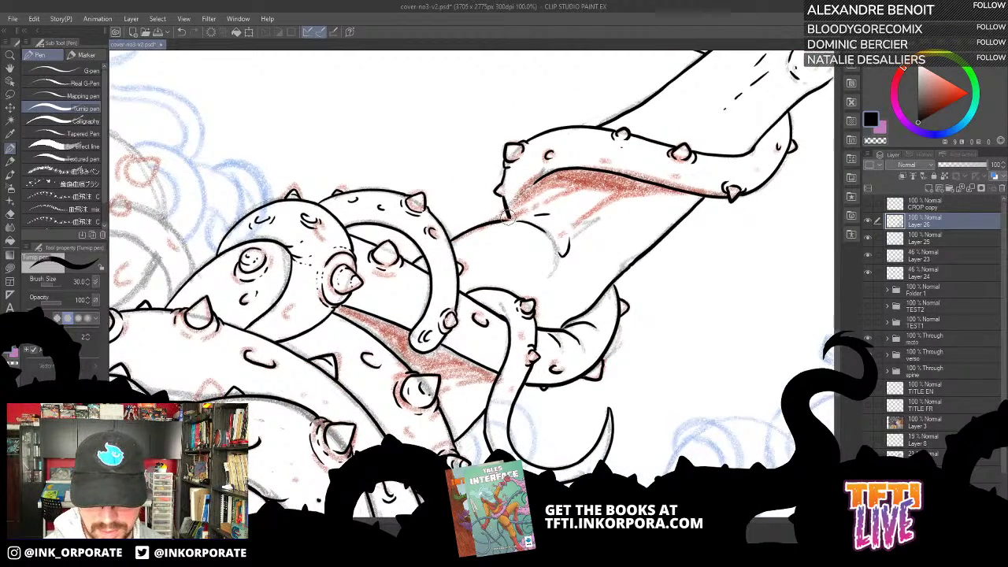
drag(510, 216, 558, 171)
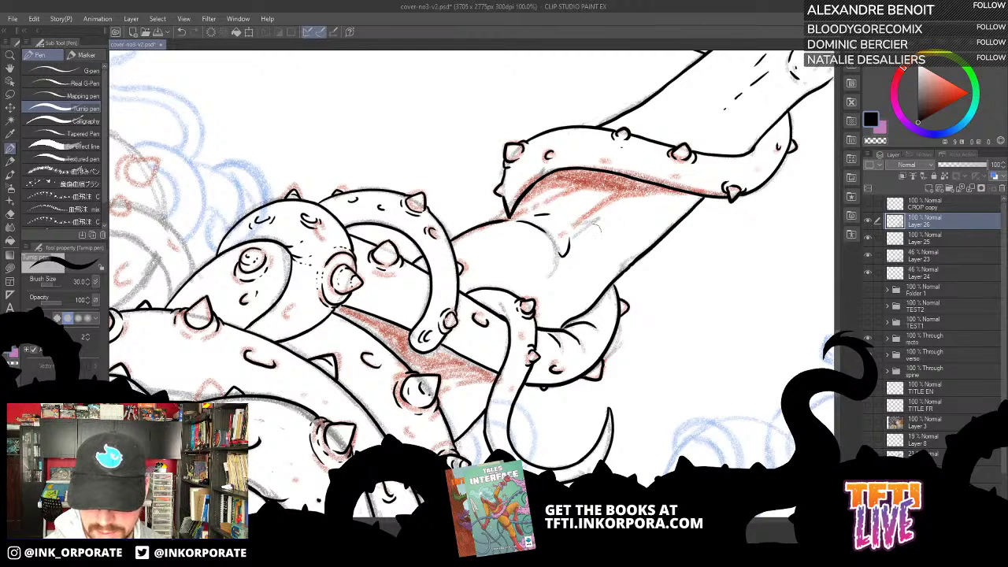
drag(561, 295, 564, 309)
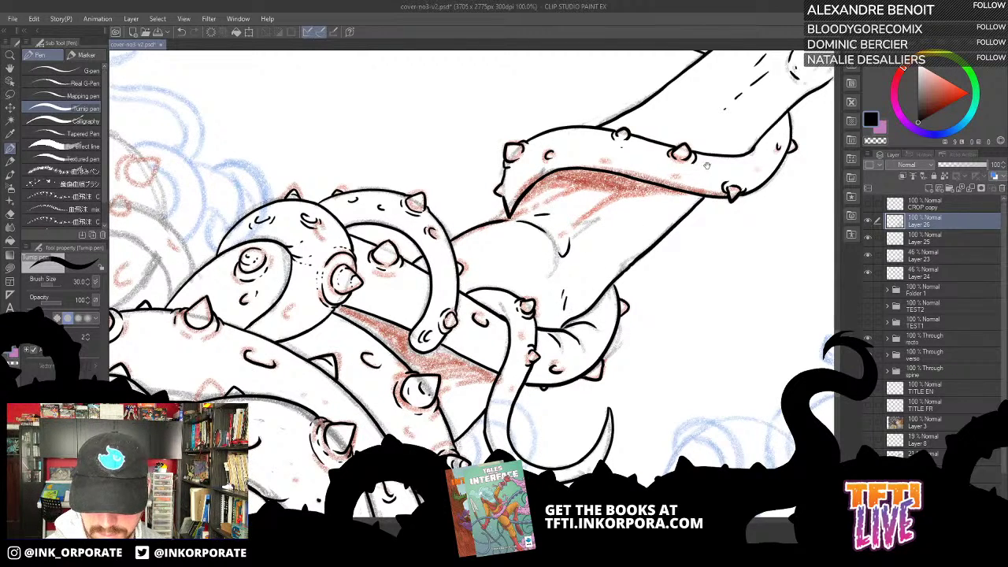
Ink the palm's crease along the base of the thumb, with short broken lines on the palm and heel of the hand.
drag(708, 165, 527, 233)
mouse_move(676, 111)
mouse_down()
mouse_move(611, 162)
mouse_move(592, 201)
mouse_move(605, 159)
mouse_move(612, 171)
mouse_up()
drag(612, 178, 610, 183)
drag(593, 149, 590, 196)
mouse_move(549, 235)
mouse_down()
mouse_move(573, 164)
mouse_move(596, 150)
mouse_move(609, 162)
mouse_up()
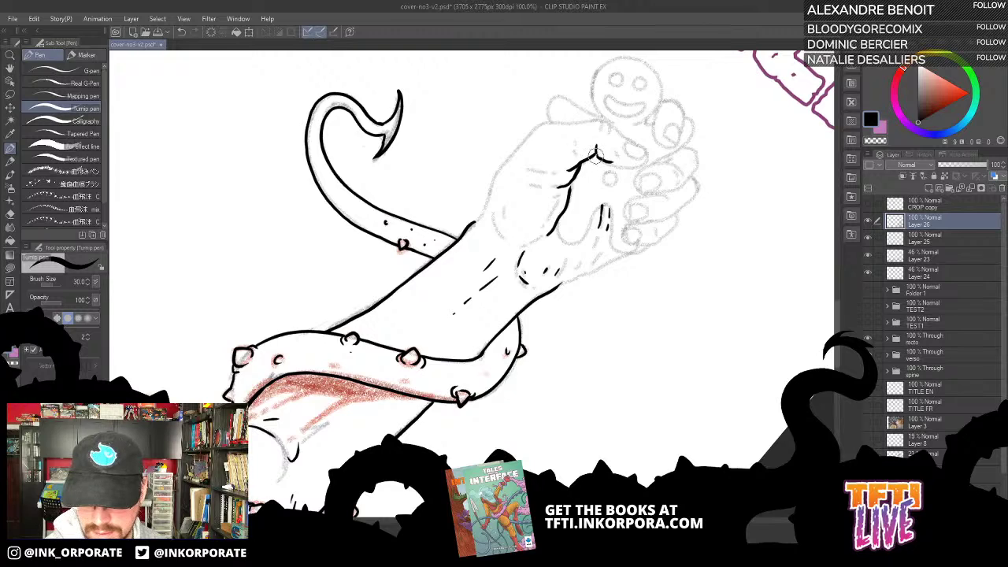
Add dots, short dashes and a broken curve to the thumb joint and the fleshy mound at its base.
click(575, 153)
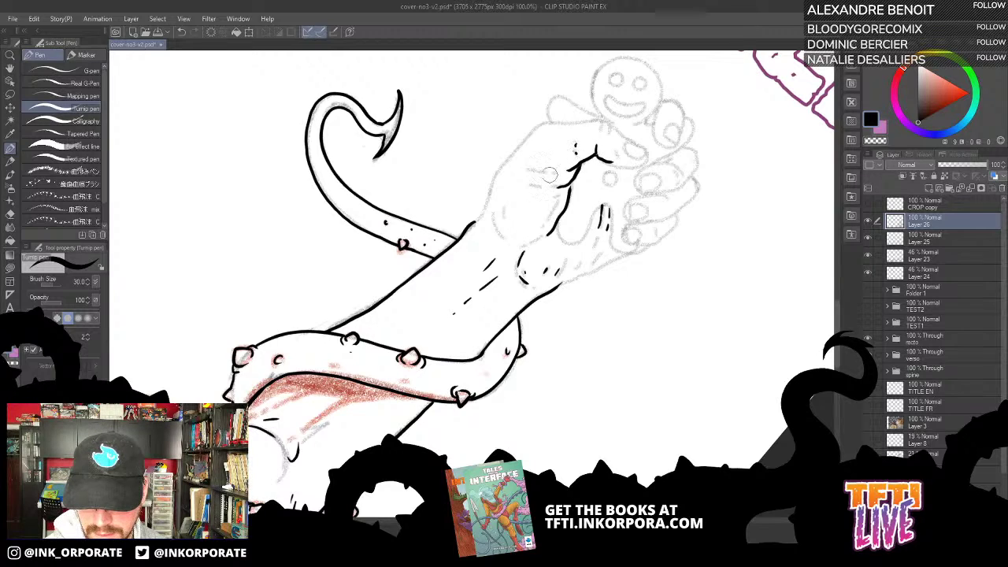
mouse_move(531, 170)
mouse_down()
mouse_move(568, 168)
mouse_move(546, 185)
mouse_up()
click(554, 172)
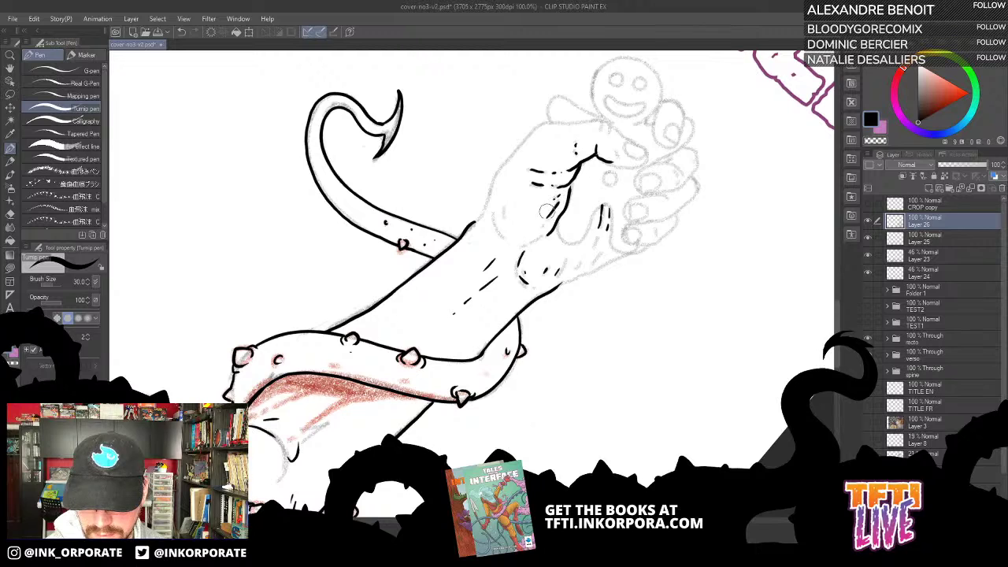
drag(544, 228, 536, 239)
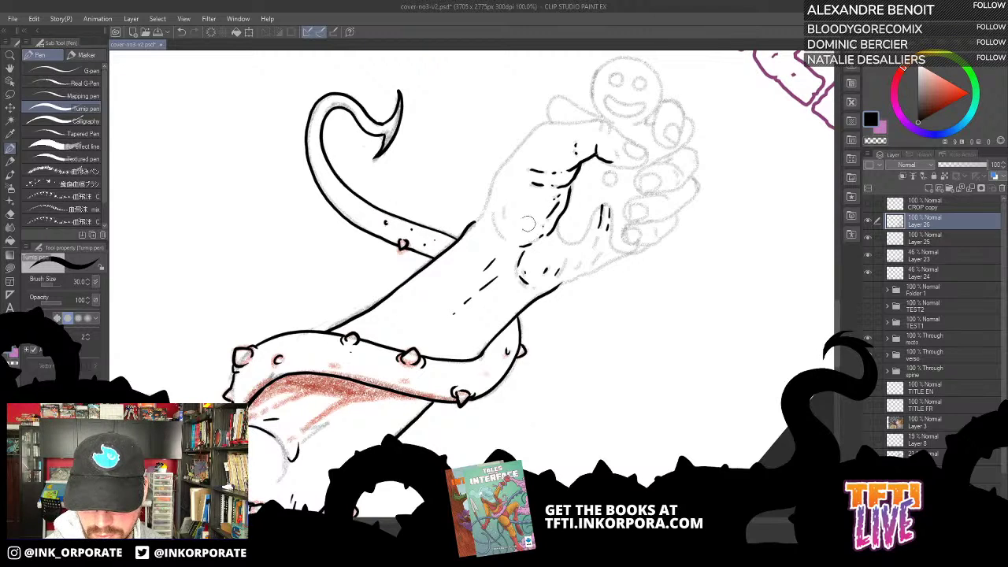
mouse_move(495, 208)
mouse_down()
mouse_move(508, 240)
mouse_move(505, 228)
mouse_up()
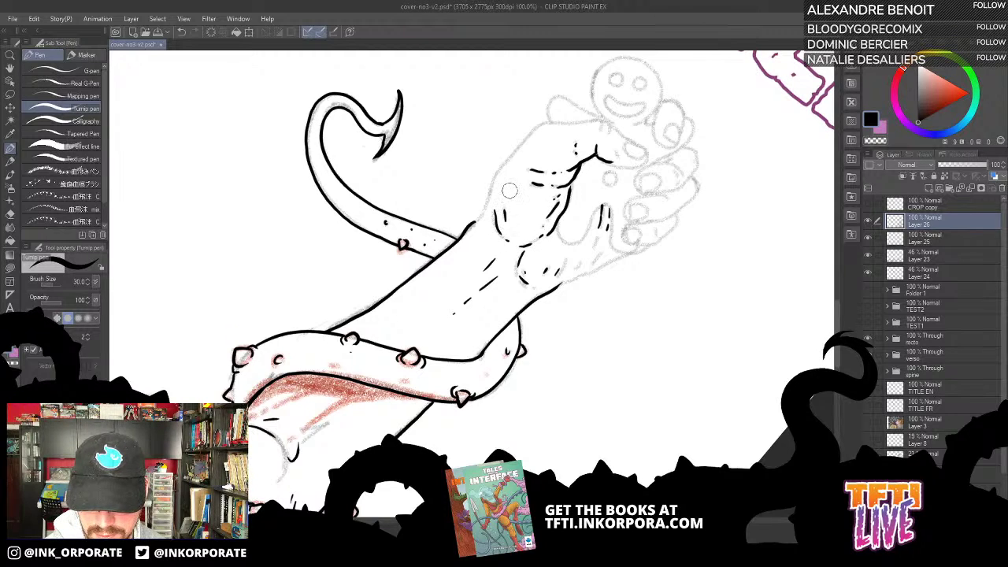
Ink the hand's thumb-side contour from the wrist up to the thumb tip, including the thumbnail and knuckle creases.
drag(576, 186, 605, 185)
drag(637, 145, 597, 199)
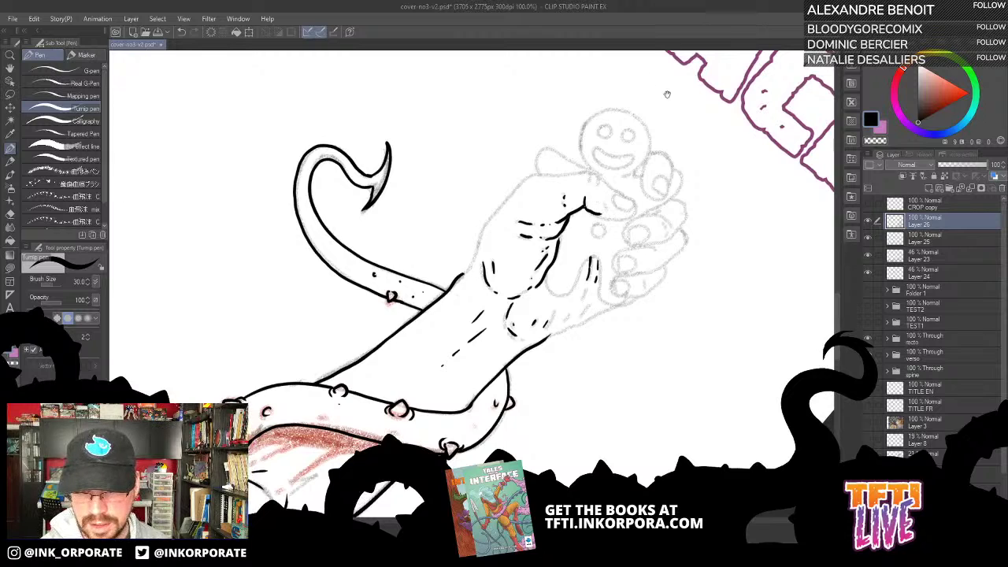
key(minus)
key(minus)
key(minus)
key(minus)
key(minus)
key(minus)
key(minus)
key(minus)
key(minus)
key(minus)
key(minus)
key(minus)
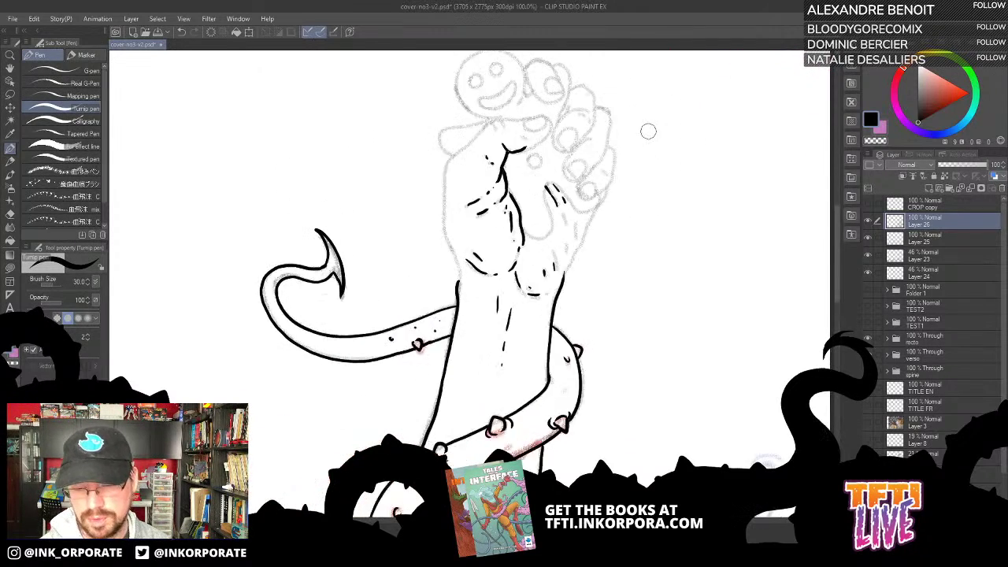
drag(421, 172, 481, 219)
drag(481, 274, 518, 341)
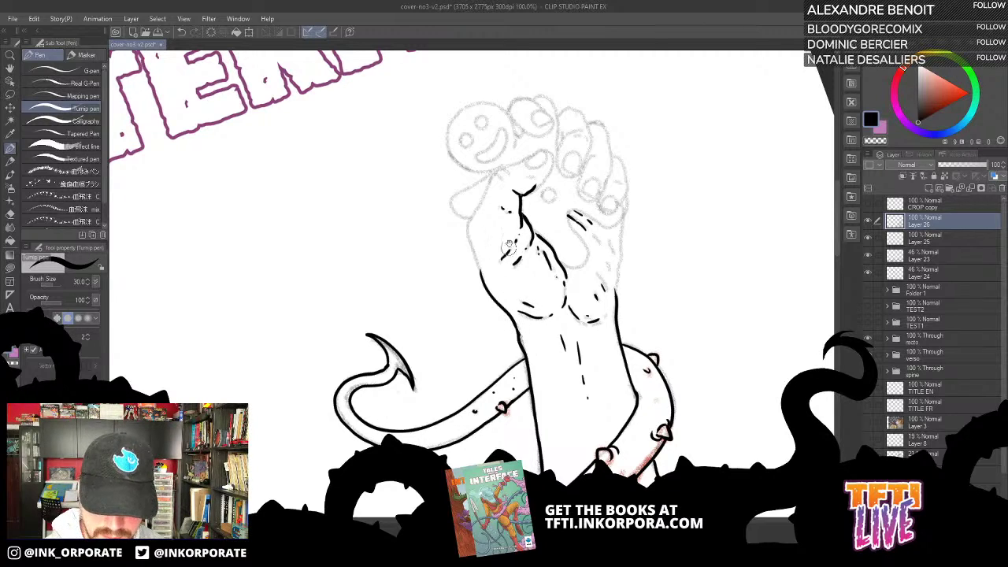
drag(509, 245, 542, 290)
mouse_move(514, 321)
mouse_down()
mouse_move(501, 268)
mouse_move(523, 221)
mouse_move(577, 193)
mouse_move(562, 210)
mouse_move(578, 194)
mouse_move(585, 210)
mouse_move(558, 236)
mouse_up()
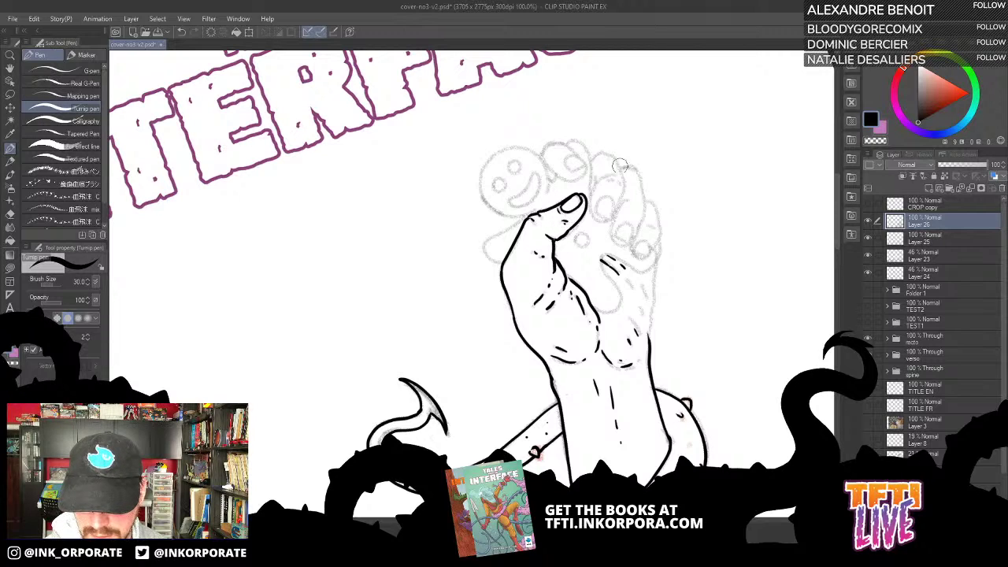
Ink the held smiley figure's small button circle and its curved lower outline across the palm toward the little finger.
drag(620, 166, 609, 126)
mouse_move(569, 197)
mouse_down()
mouse_move(612, 261)
mouse_move(605, 276)
mouse_move(579, 264)
mouse_up()
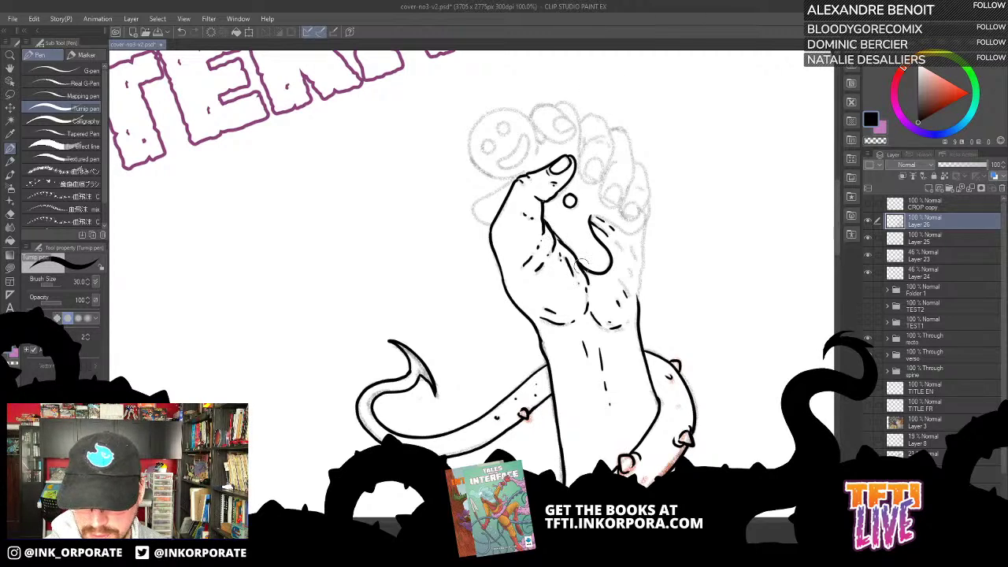
mouse_move(576, 192)
mouse_down()
mouse_move(518, 214)
mouse_move(571, 259)
mouse_move(583, 262)
mouse_move(586, 246)
mouse_move(564, 252)
mouse_move(579, 263)
mouse_move(593, 254)
mouse_move(585, 232)
mouse_move(561, 246)
mouse_move(578, 258)
mouse_move(589, 251)
mouse_move(587, 231)
mouse_up()
key(ctrl+z)
key(ctrl+z)
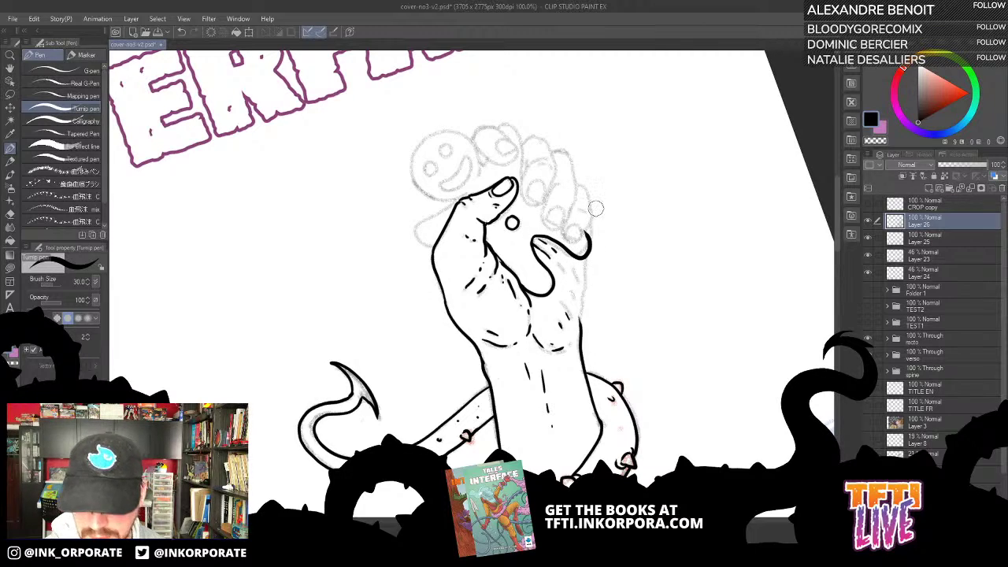
Ink the held smiley figure's two round eyes, curved smile and circular head outline.
mouse_move(510, 198)
mouse_down()
mouse_move(568, 239)
mouse_move(586, 271)
mouse_up()
mouse_move(516, 234)
mouse_down()
mouse_move(517, 245)
mouse_move(509, 236)
mouse_move(536, 228)
mouse_move(536, 217)
mouse_move(526, 259)
mouse_move(536, 262)
mouse_move(552, 230)
mouse_move(521, 254)
mouse_move(539, 257)
mouse_move(557, 226)
mouse_move(554, 249)
mouse_move(522, 255)
mouse_move(559, 221)
mouse_up()
key(ctrl+z)
key(ctrl+z)
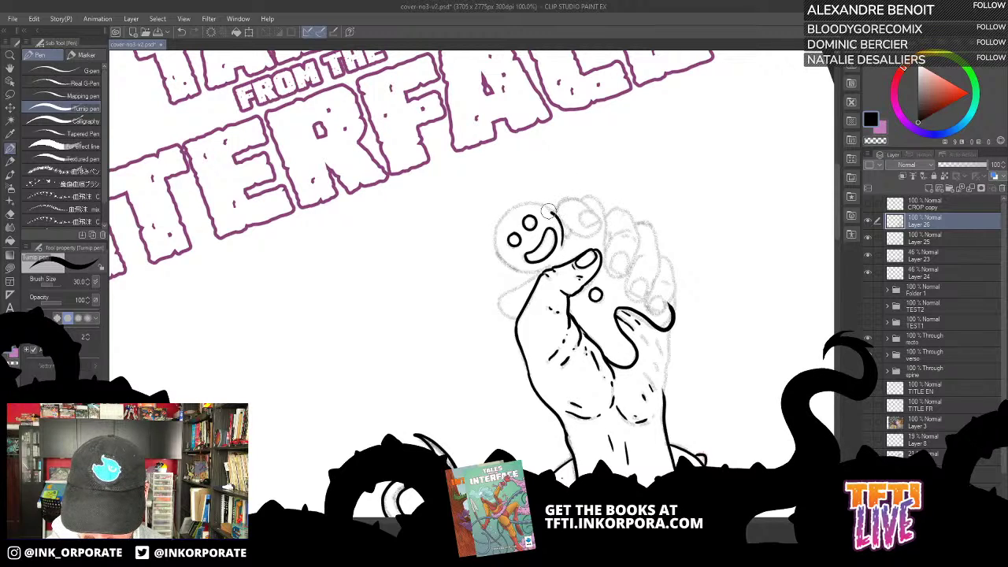
key(ctrl+z)
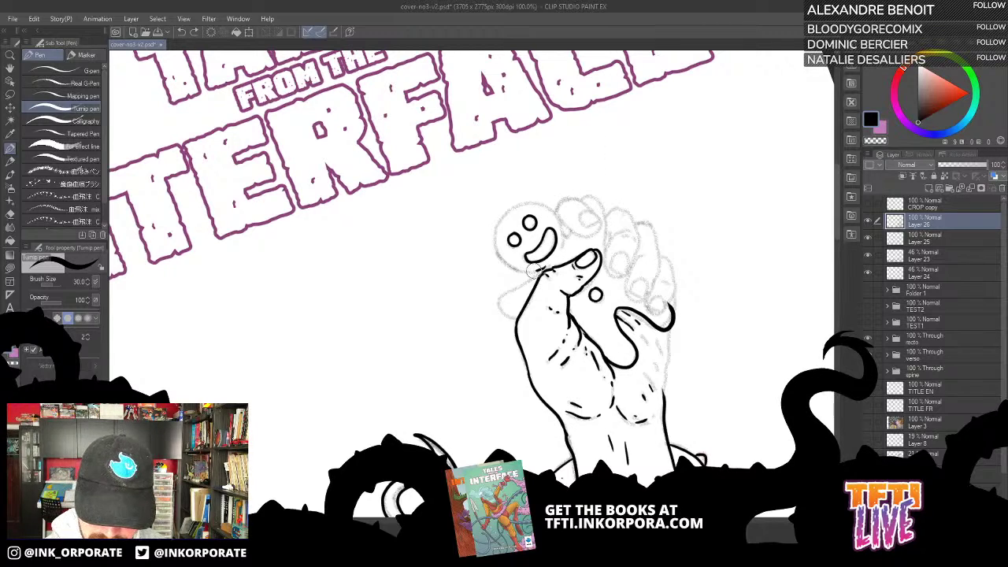
mouse_move(545, 270)
mouse_down()
mouse_move(502, 268)
mouse_move(490, 246)
mouse_move(523, 196)
mouse_move(547, 198)
mouse_move(556, 237)
mouse_move(562, 225)
mouse_move(545, 205)
mouse_move(514, 207)
mouse_move(492, 227)
mouse_move(493, 251)
mouse_move(513, 268)
mouse_move(555, 263)
mouse_up()
key(ctrl+z)
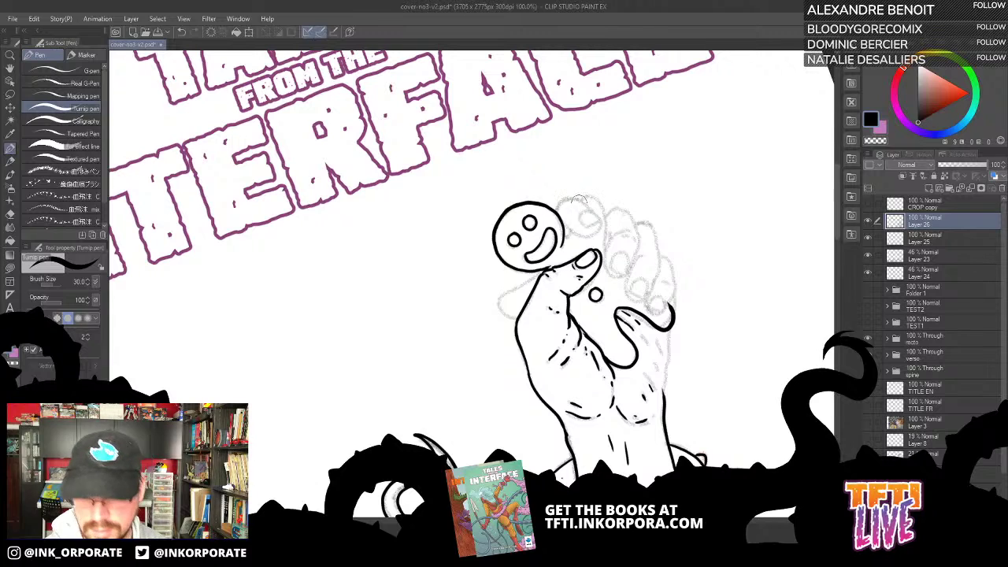
Ink the smiley figure's rounded arm sticking out behind the base of the thumb.
drag(580, 199, 618, 115)
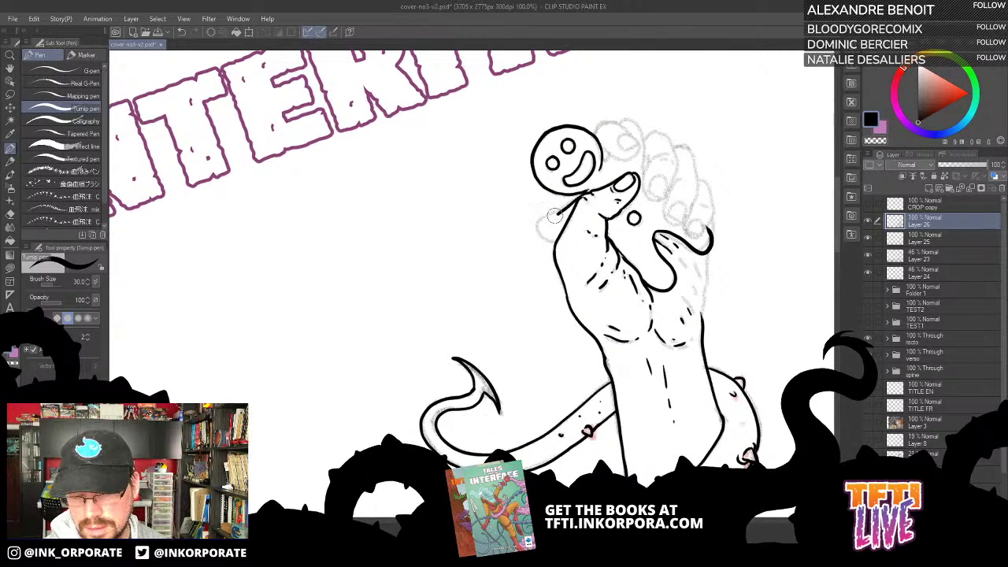
mouse_move(561, 206)
mouse_down()
mouse_move(541, 225)
mouse_move(546, 241)
mouse_move(555, 236)
mouse_up()
drag(619, 164, 593, 187)
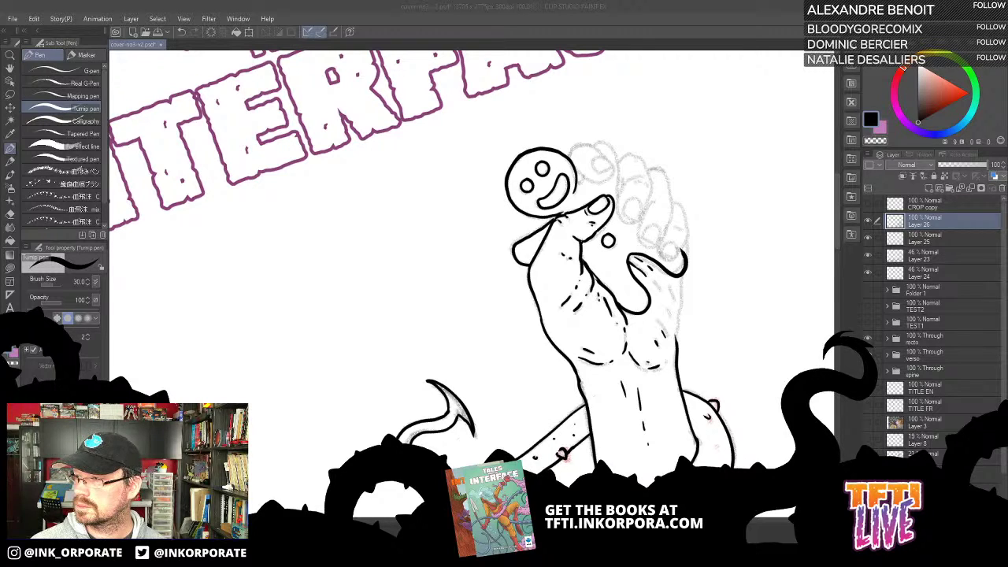
click(579, 187)
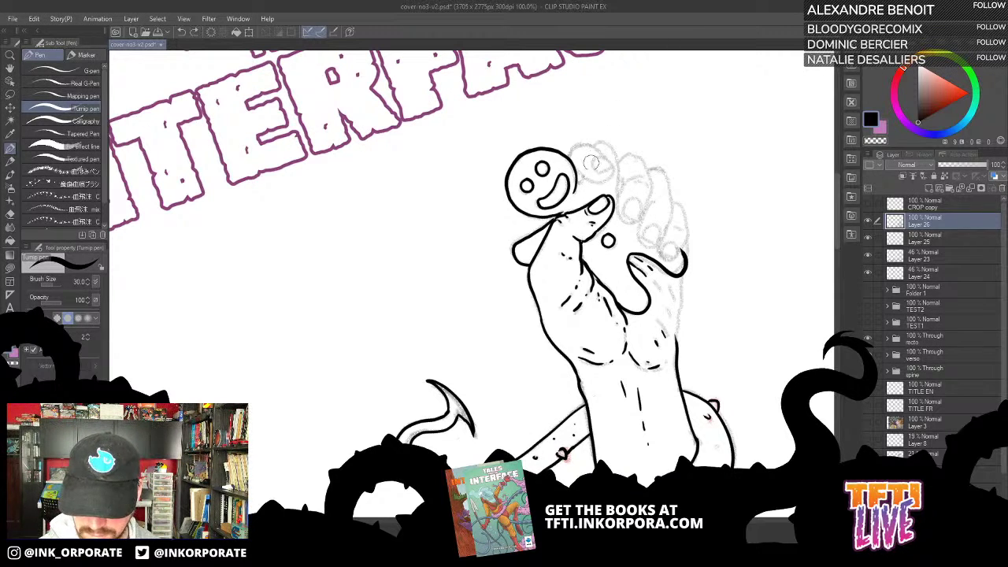
Ink the index finger curled beside the smiley head, with its fingernail, fingertip contour and back segment.
mouse_move(639, 119)
mouse_down()
mouse_move(635, 245)
mouse_move(613, 209)
mouse_move(615, 238)
mouse_move(619, 223)
mouse_move(605, 229)
mouse_move(620, 224)
mouse_up()
key(ctrl+z)
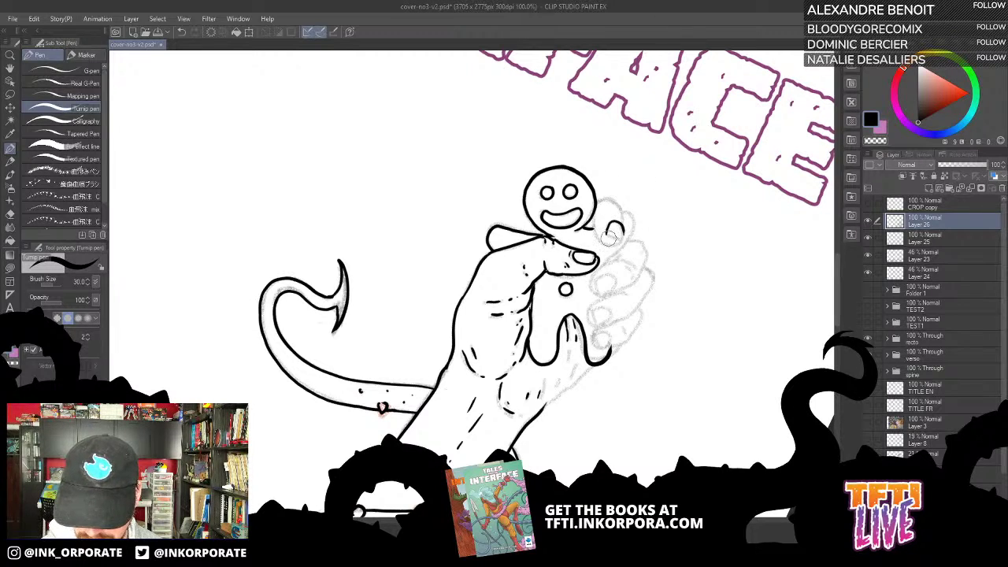
key(ctrl+z)
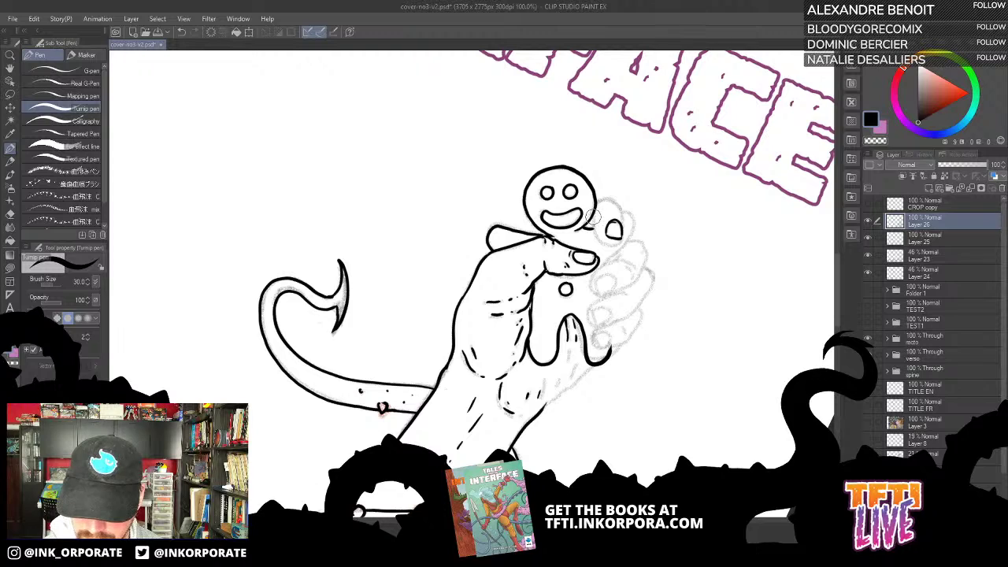
drag(593, 218, 598, 239)
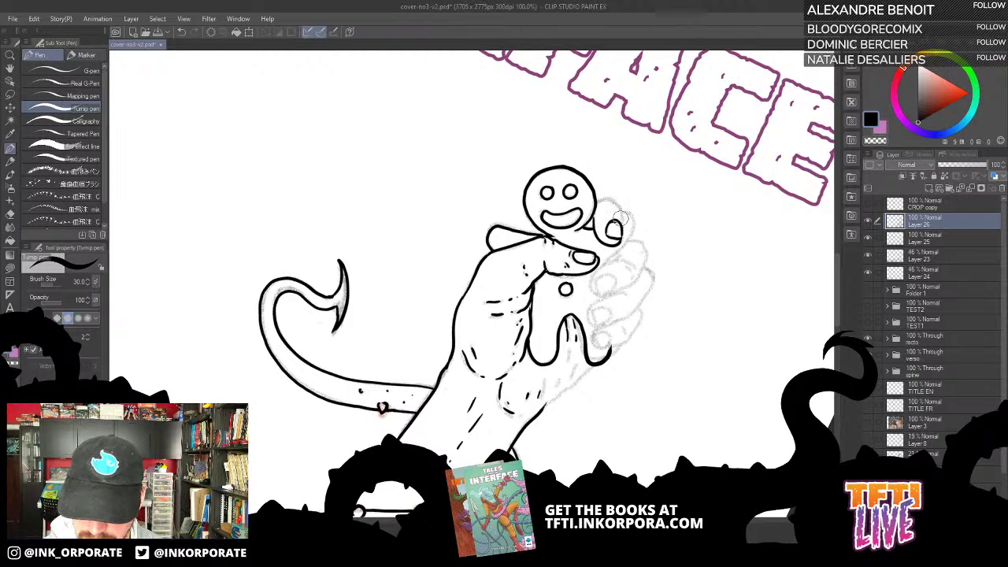
drag(607, 199, 597, 204)
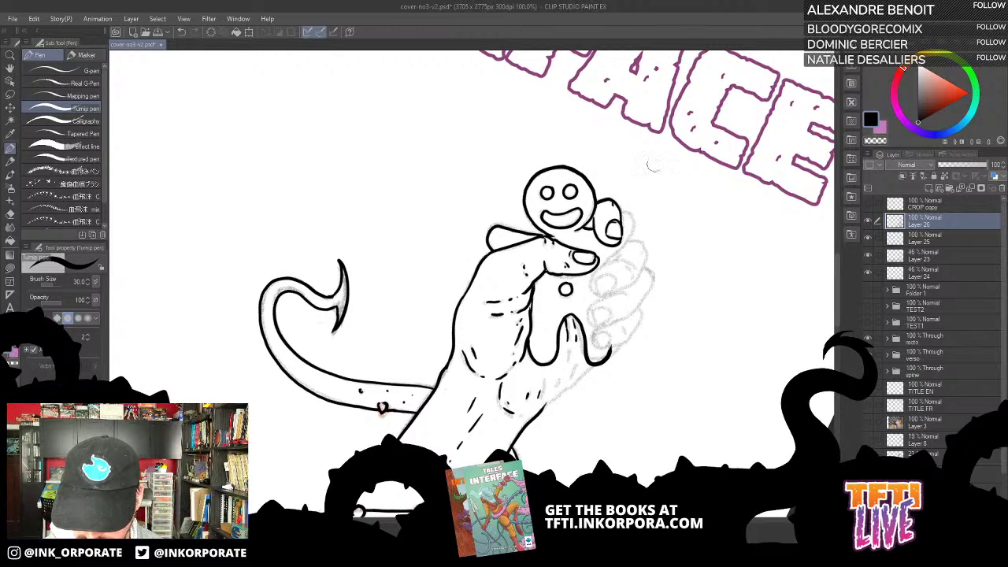
mouse_move(621, 207)
mouse_down()
mouse_move(637, 232)
mouse_move(600, 272)
mouse_move(649, 180)
mouse_move(608, 229)
mouse_move(520, 286)
mouse_move(680, 135)
mouse_move(714, 119)
mouse_up()
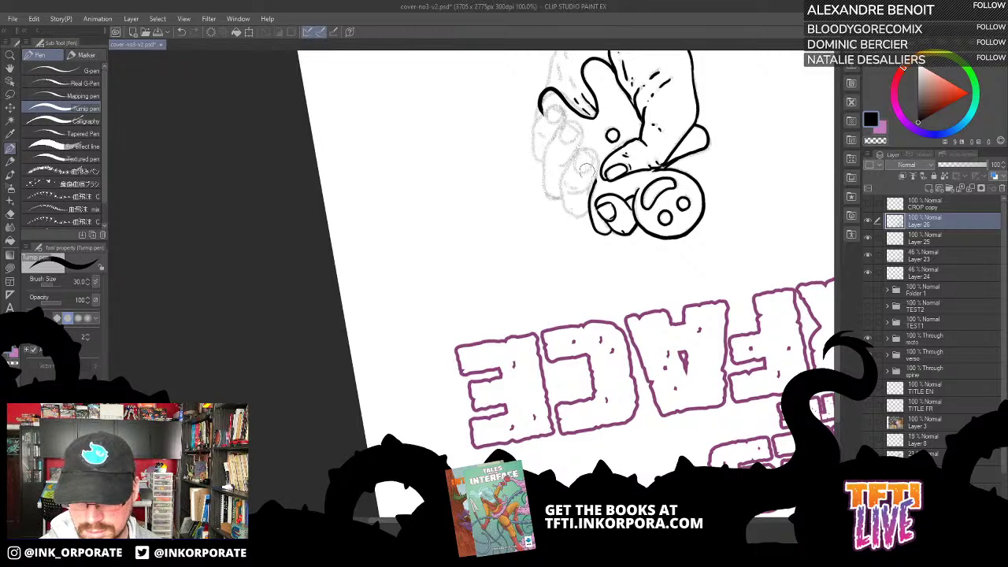
Ink the curled middle finger's fingernail, sides and rounded knuckle contour next to the index finger.
mouse_move(577, 192)
mouse_down()
mouse_move(592, 181)
mouse_move(581, 149)
mouse_up()
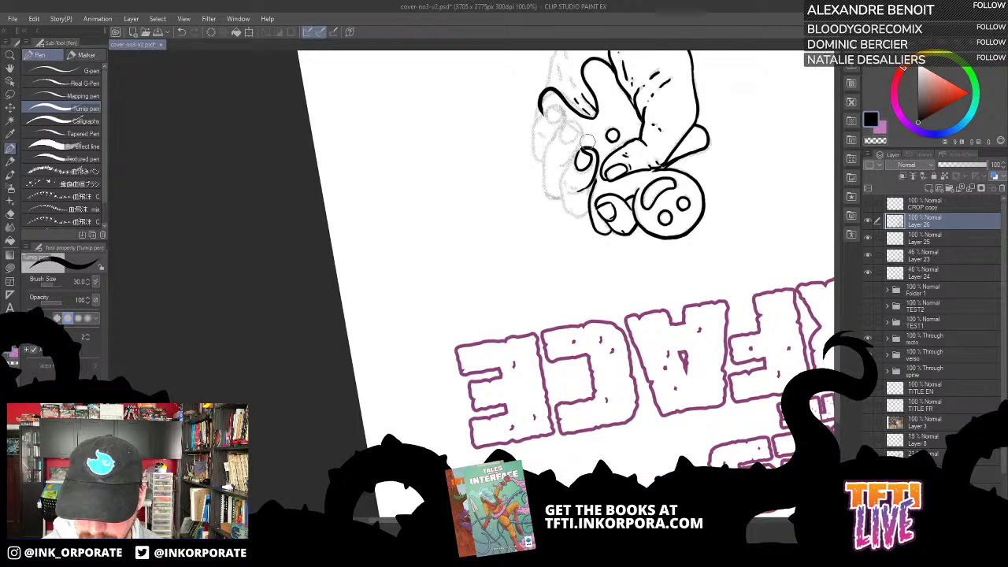
drag(559, 196, 577, 156)
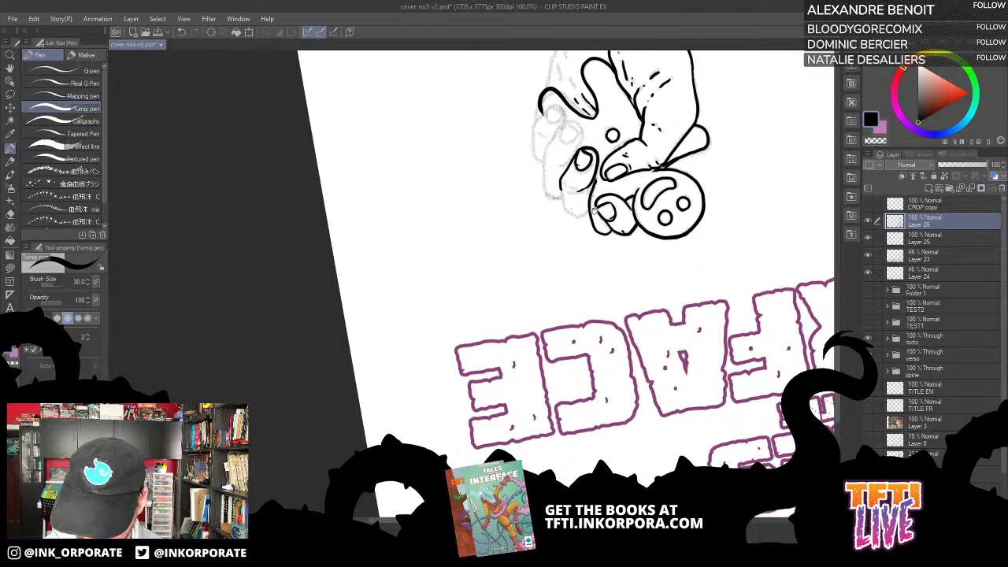
drag(595, 210, 549, 180)
key(asciicircum)
key(asciicircum)
key(asciicircum)
key(asciicircum)
key(asciicircum)
key(asciicircum)
key(asciicircum)
key(asciicircum)
key(asciicircum)
key(asciicircum)
key(asciicircum)
key(asciicircum)
key(asciicircum)
key(asciicircum)
key(asciicircum)
key(asciicircum)
key(asciicircum)
key(asciicircum)
key(asciicircum)
key(asciicircum)
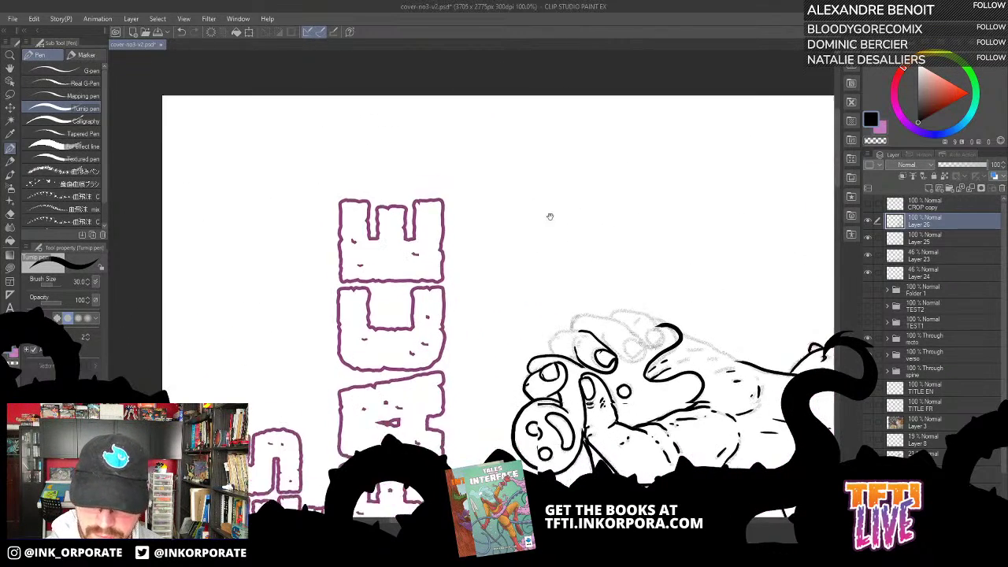
drag(550, 216, 546, 119)
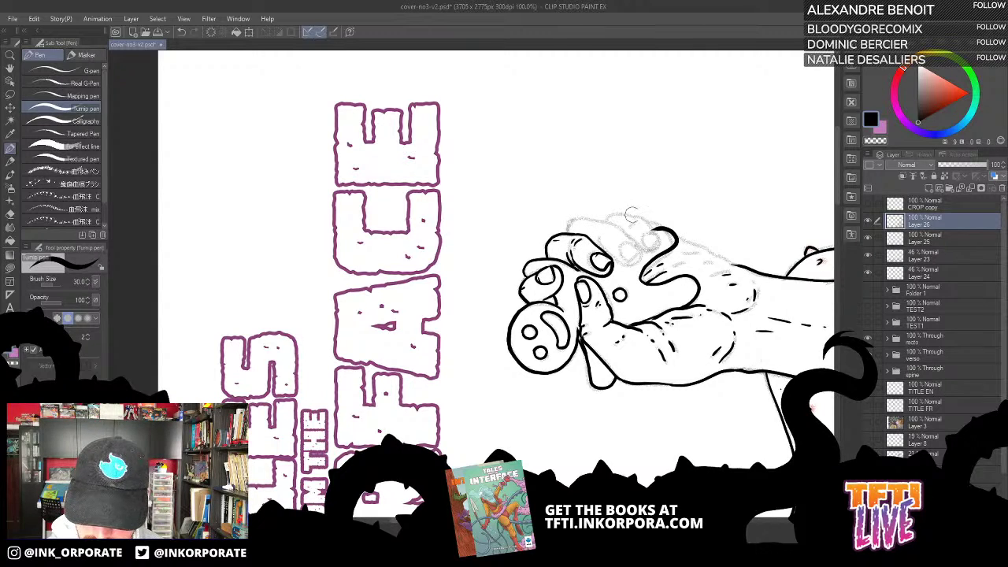
Ink the ring finger's outline alongside the middle finger and add short crease lines at the knuckle.
drag(632, 216, 542, 191)
key(asciicircum)
key(asciicircum)
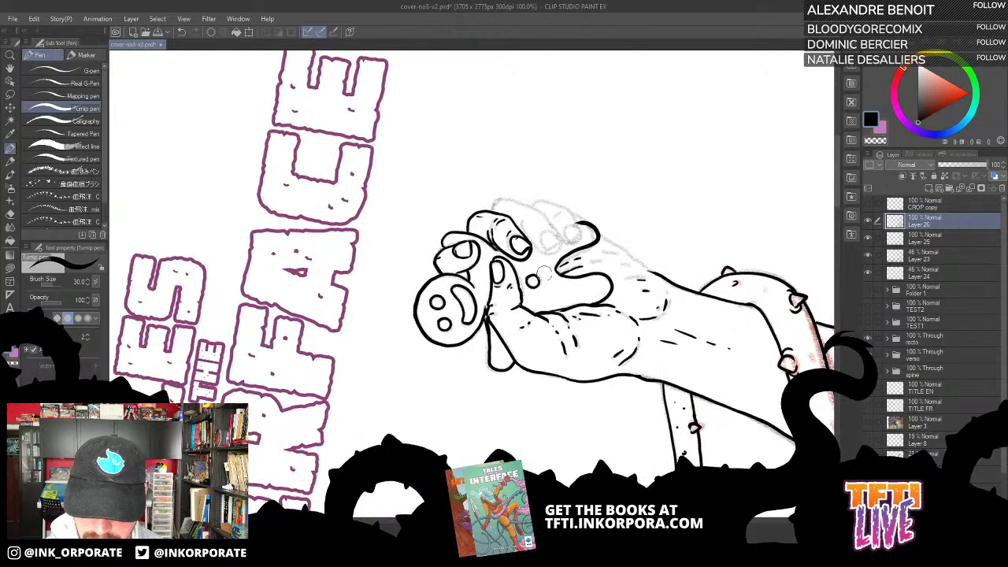
key(asciicircum)
key(asciicircum)
key(asciicircum)
key(asciicircum)
key(asciicircum)
key(asciicircum)
key(asciicircum)
key(asciicircum)
key(asciicircum)
key(asciicircum)
key(asciicircum)
mouse_move(598, 276)
mouse_down()
mouse_move(599, 163)
mouse_move(552, 211)
mouse_move(551, 225)
mouse_move(562, 234)
mouse_move(576, 226)
mouse_move(583, 192)
mouse_move(554, 152)
mouse_up()
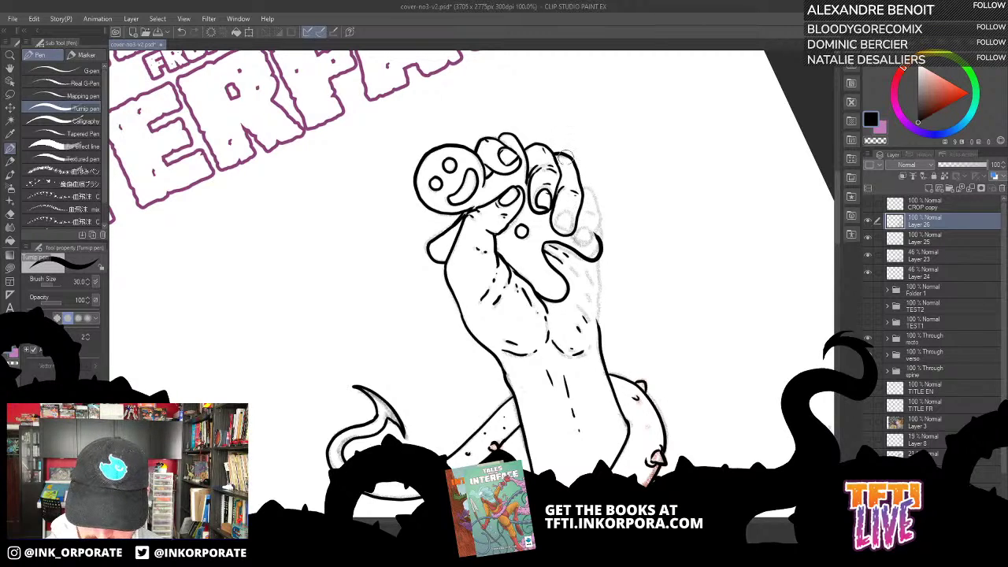
Ink the ring fingernail, then outline the little finger with its nail and short creases.
drag(606, 199, 634, 154)
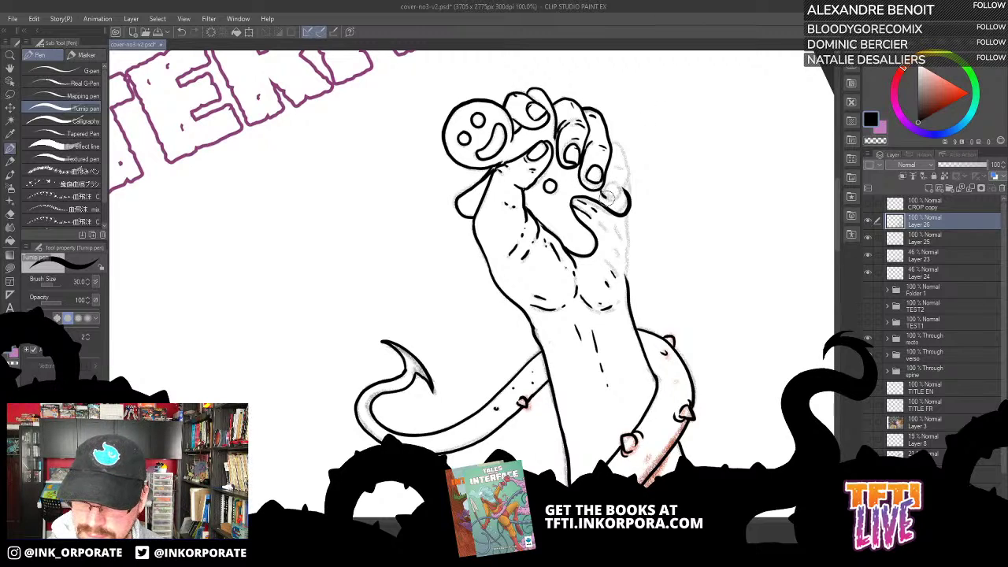
mouse_move(631, 168)
mouse_down()
mouse_move(609, 140)
mouse_move(618, 191)
mouse_up()
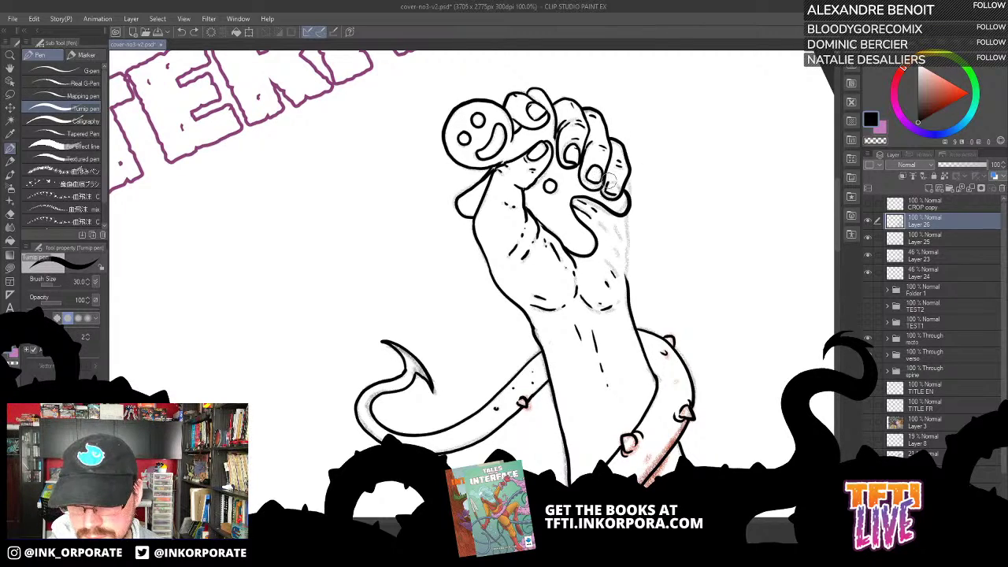
drag(609, 183, 613, 190)
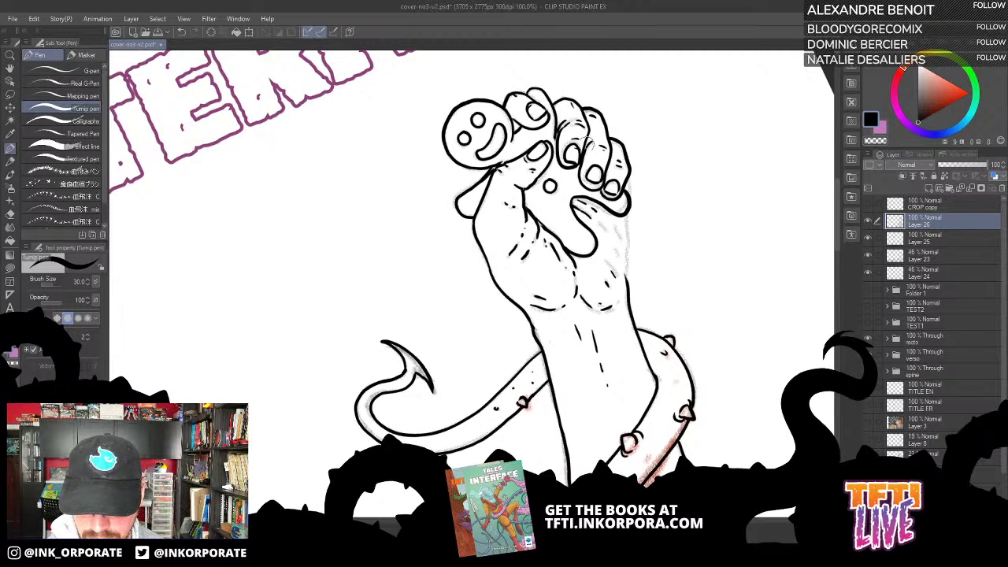
Add small dots and short marks across the smiley figure's head, body and arm.
key(^)
key(^)
key(^)
key(^)
key(^)
key(^)
key(^)
key(^)
key(^)
key(^)
key(^)
key(^)
key(^)
key(^)
drag(557, 266, 543, 181)
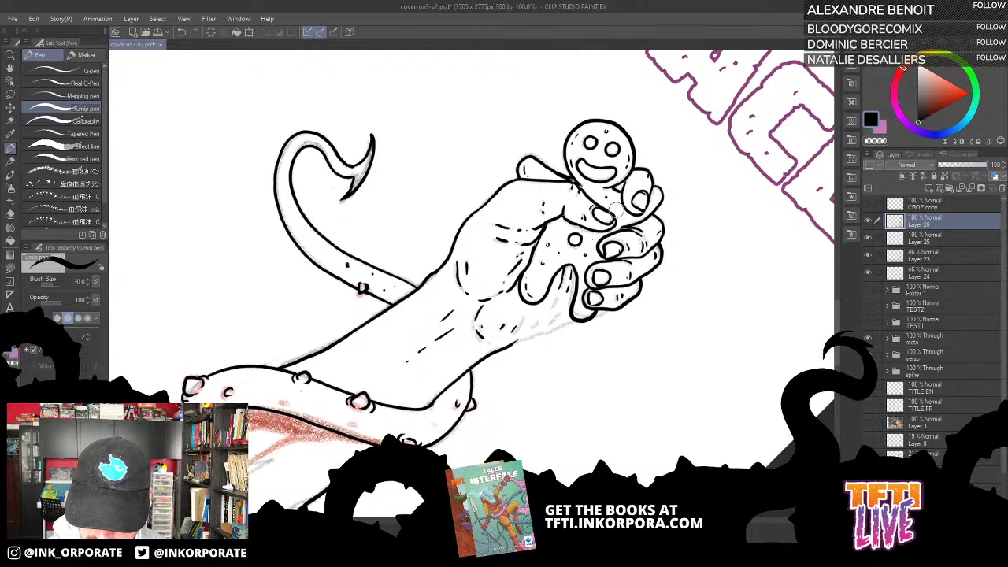
drag(620, 213, 624, 212)
Ink the hand's outer contour from the wrist to the base of the little finger.
drag(592, 276, 573, 227)
key(asciicircum)
key(asciicircum)
key(asciicircum)
key(asciicircum)
key(asciicircum)
key(asciicircum)
key(asciicircum)
key(asciicircum)
key(asciicircum)
key(asciicircum)
key(asciicircum)
key(asciicircum)
key(asciicircum)
key(asciicircum)
key(asciicircum)
key(asciicircum)
key(asciicircum)
key(asciicircum)
key(asciicircum)
key(asciicircum)
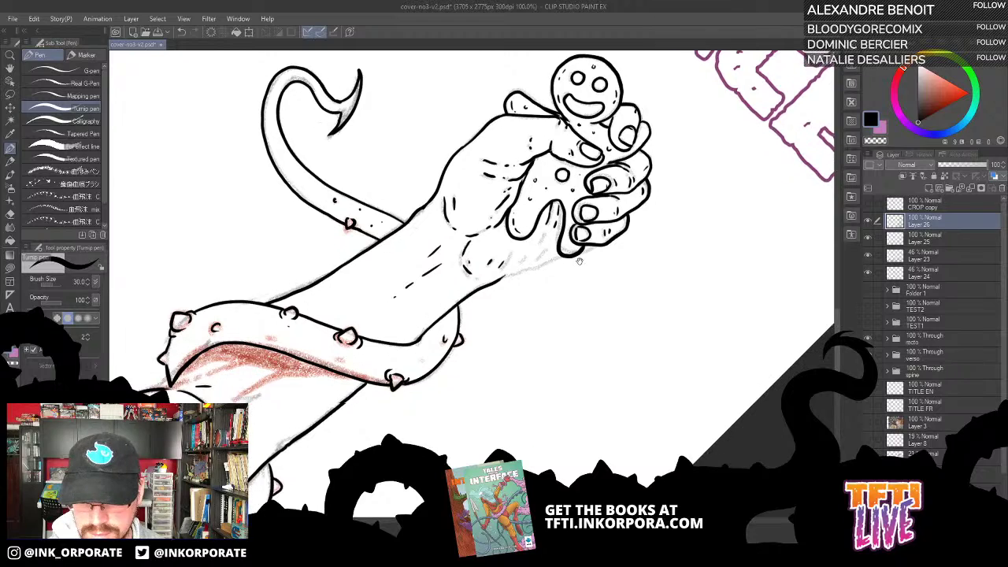
key(asciicircum)
key(asciicircum)
key(asciicircum)
key(asciicircum)
key(asciicircum)
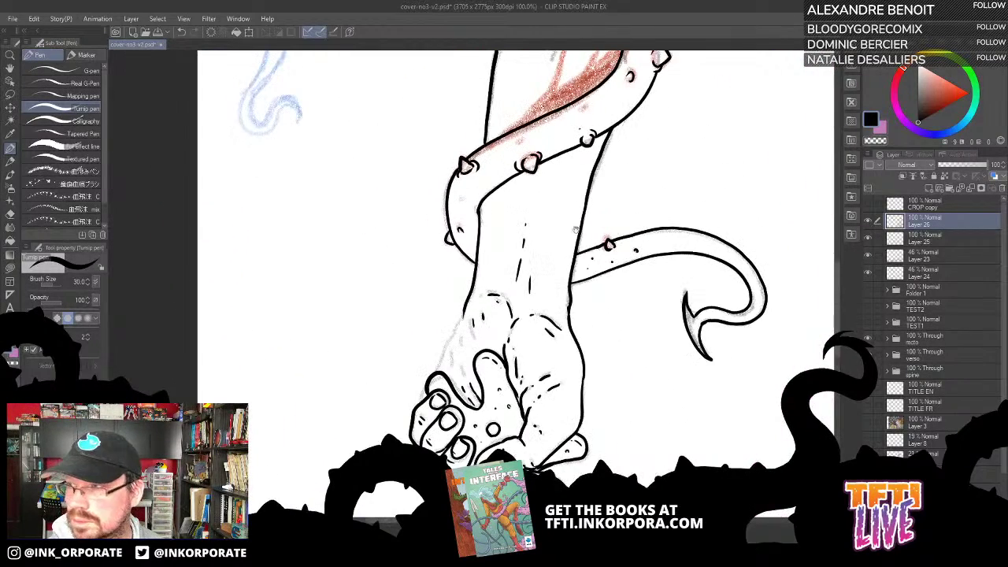
drag(550, 238, 639, 97)
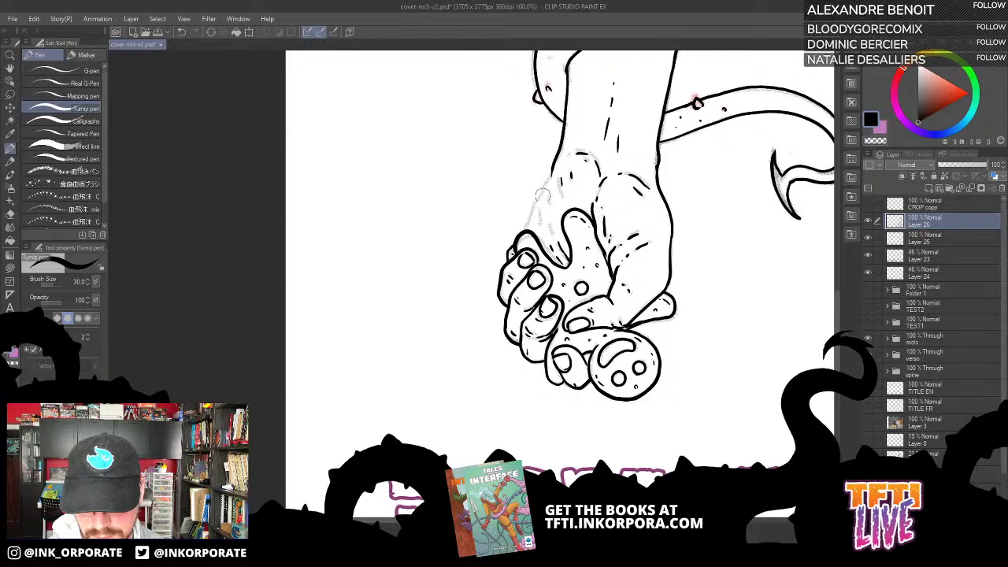
mouse_move(520, 231)
mouse_down()
mouse_move(559, 169)
mouse_move(537, 212)
mouse_move(545, 233)
mouse_up()
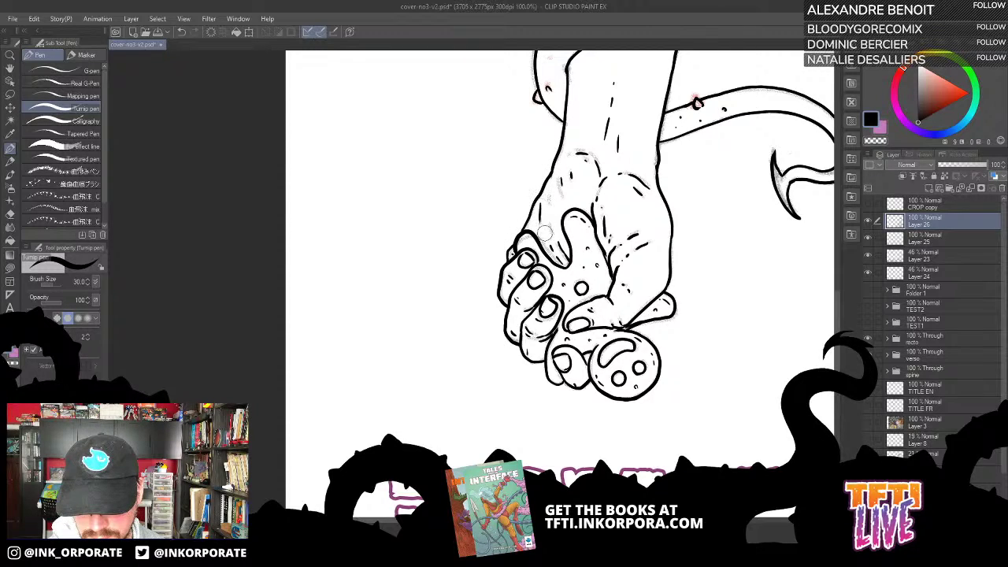
Add short broken crease lines to the outer palm between the little finger and the wrist.
mouse_move(550, 193)
mouse_down()
mouse_move(554, 206)
mouse_move(585, 203)
mouse_move(593, 216)
mouse_up()
key(^)
key(^)
key(^)
key(^)
key(^)
key(^)
key(^)
key(^)
key(^)
key(^)
key(^)
key(^)
key(^)
key(^)
key(^)
key(^)
key(^)
key(^)
key(^)
key(^)
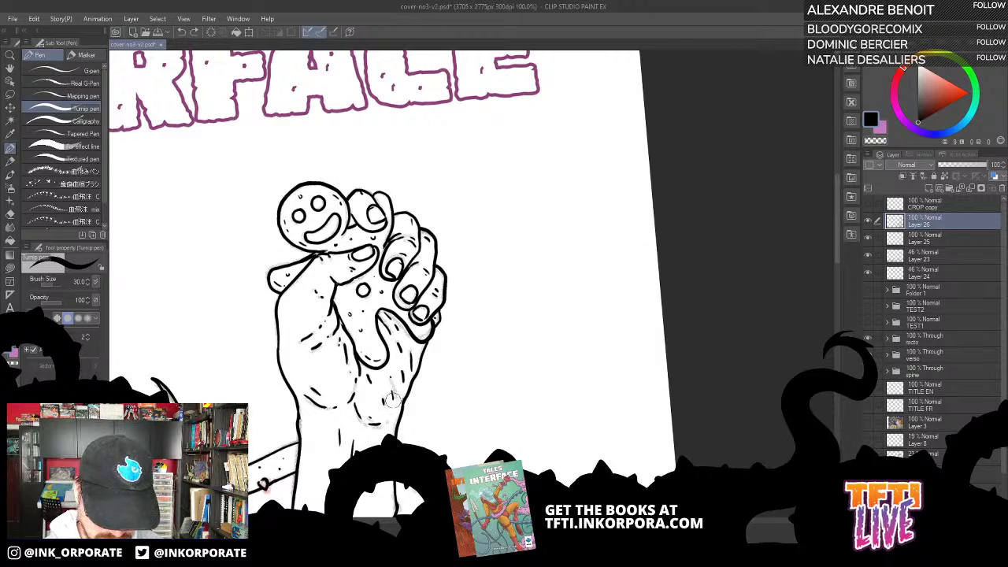
drag(393, 392, 399, 408)
drag(392, 373, 394, 383)
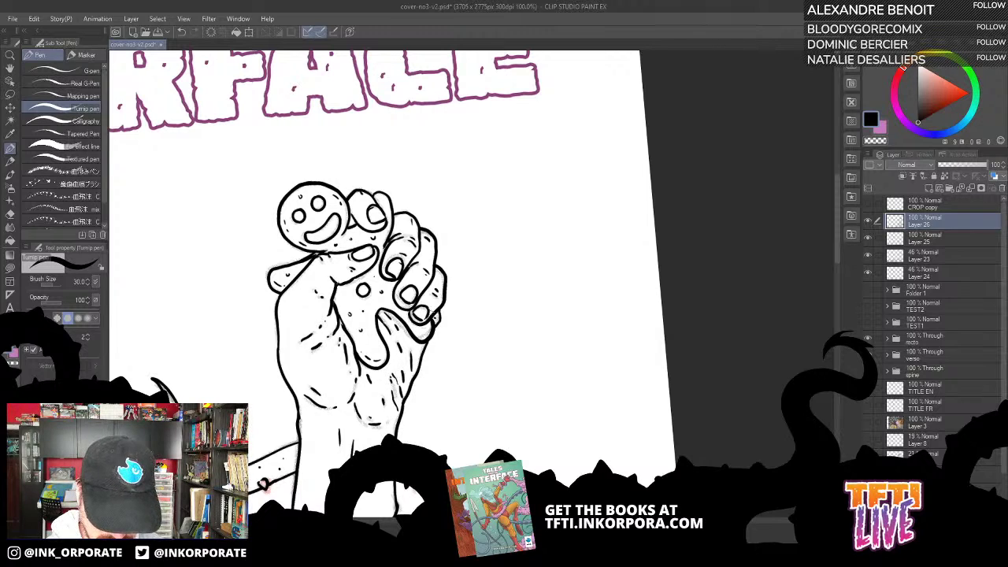
mouse_move(494, 243)
mouse_down()
mouse_move(613, 127)
mouse_move(646, 111)
mouse_up()
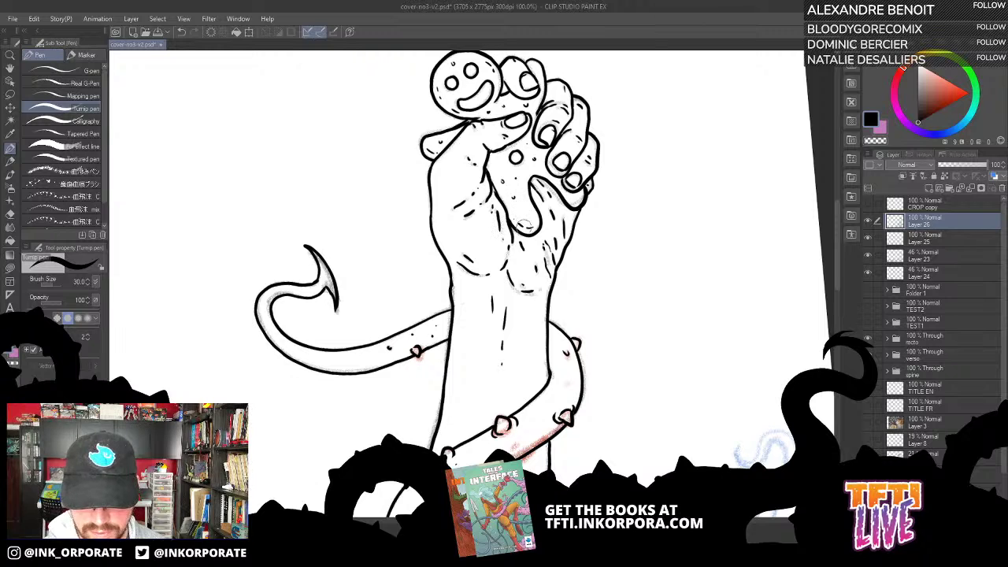
mouse_move(560, 189)
mouse_down()
mouse_move(554, 150)
mouse_move(565, 115)
mouse_move(544, 195)
mouse_up()
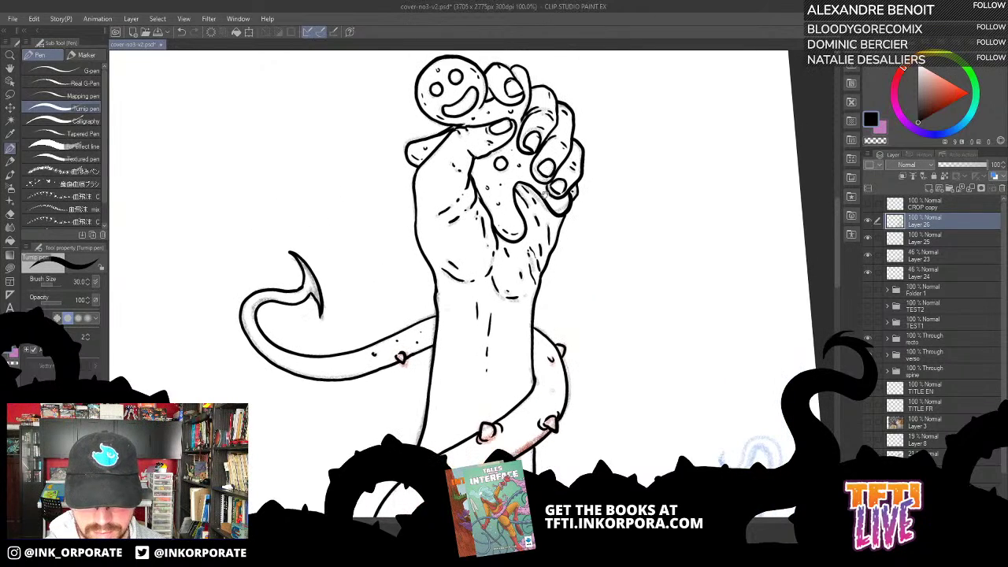
Ink the outer contour of the small curled tentacle left of the arm's base, running both ways from its inked spike.
scroll(516, 226, down, 3)
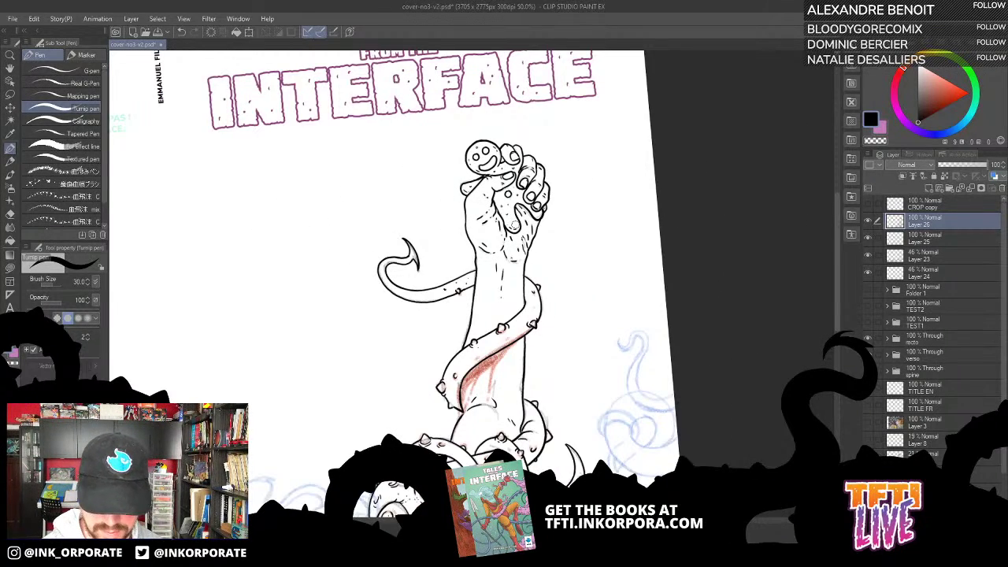
drag(578, 382, 570, 313)
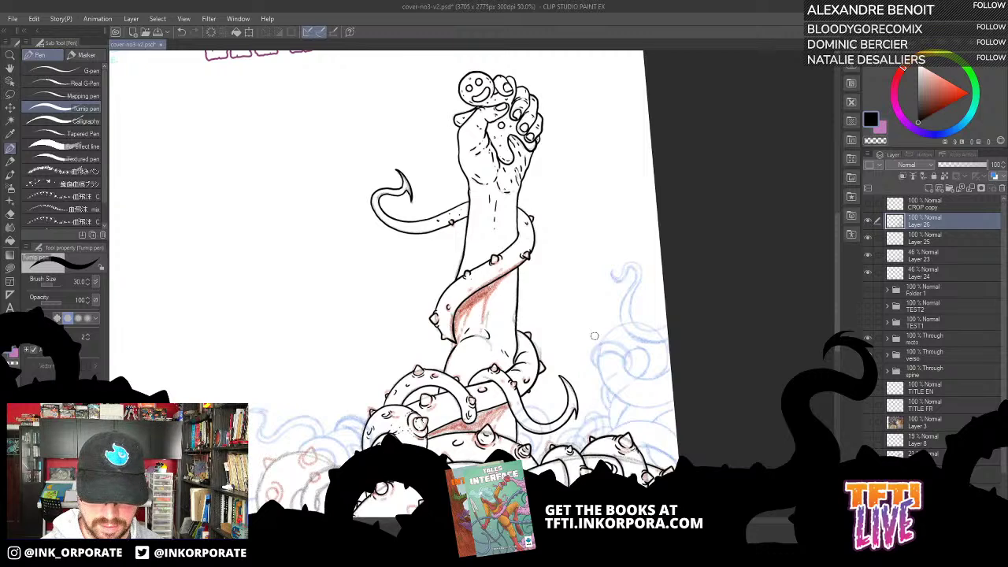
mouse_move(573, 425)
mouse_down()
mouse_move(612, 379)
mouse_move(620, 414)
mouse_move(623, 393)
mouse_up()
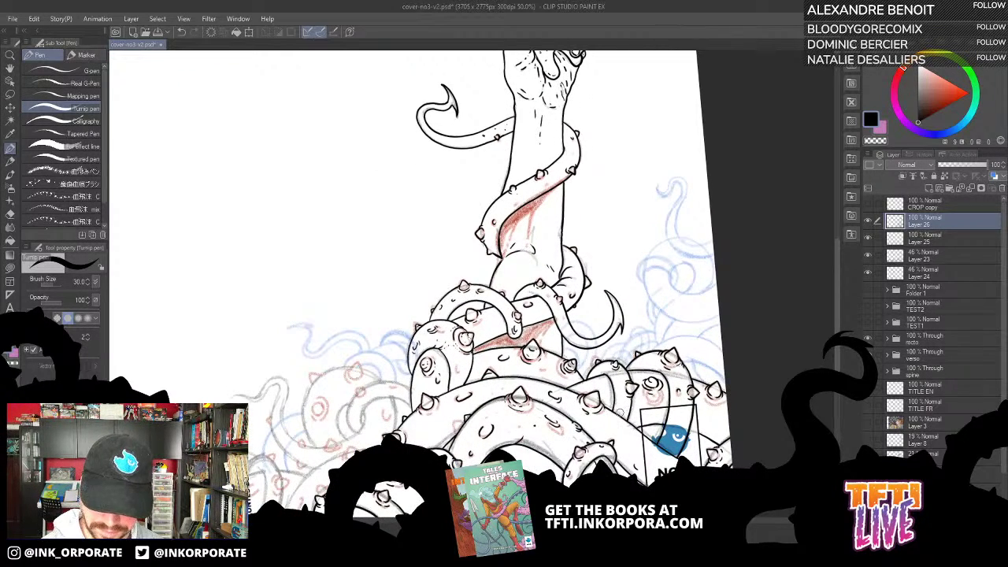
mouse_move(650, 292)
mouse_down()
mouse_move(651, 363)
mouse_move(687, 279)
mouse_up()
mouse_move(718, 179)
mouse_down()
mouse_move(729, 175)
mouse_move(695, 156)
mouse_up()
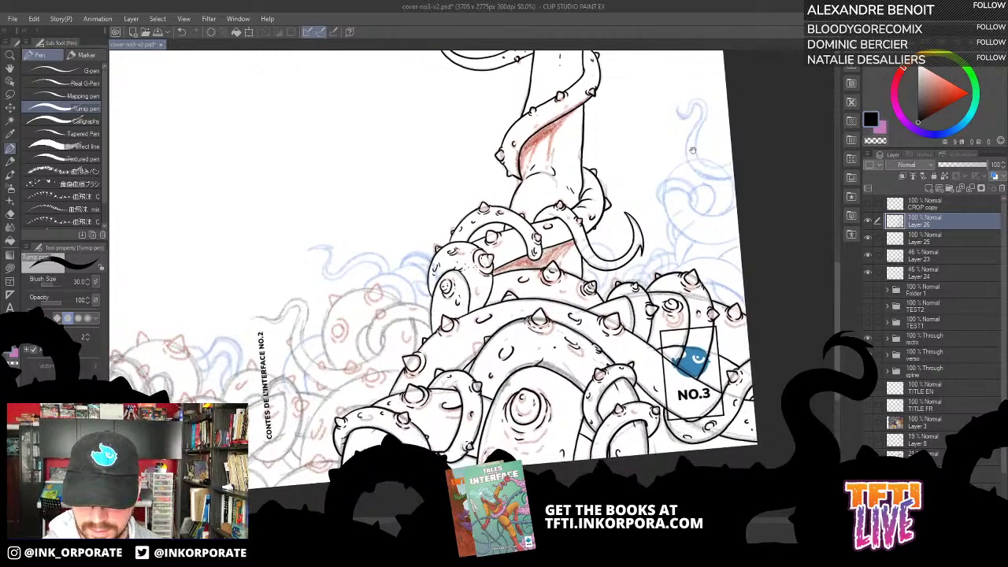
mouse_move(397, 286)
mouse_down()
mouse_move(534, 197)
mouse_move(575, 186)
mouse_up()
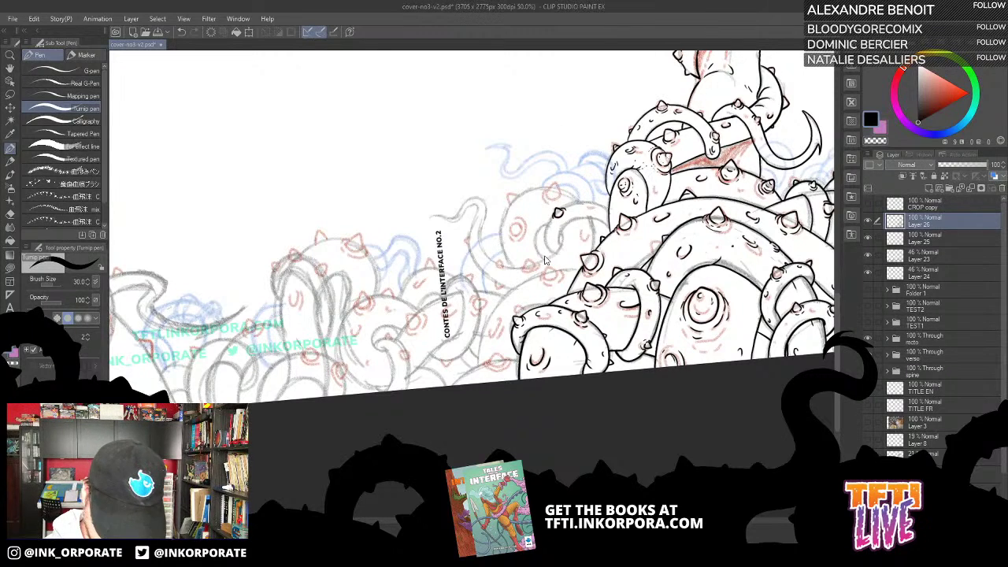
scroll(544, 256, up, 3)
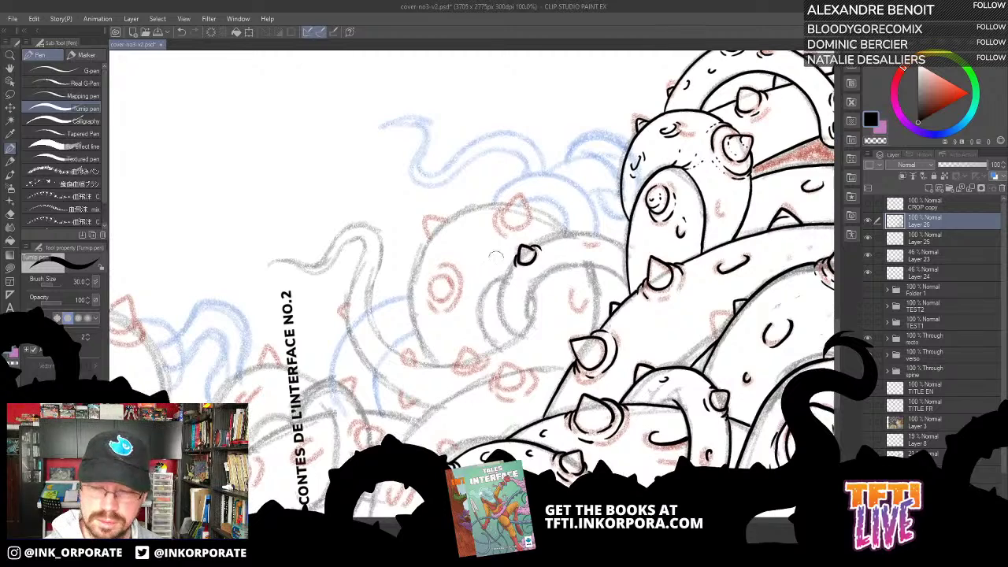
mouse_move(520, 335)
mouse_down()
mouse_move(496, 300)
mouse_move(511, 263)
mouse_up()
key(minus)
key(minus)
key(minus)
key(minus)
key(minus)
key(minus)
key(minus)
key(minus)
key(minus)
key(minus)
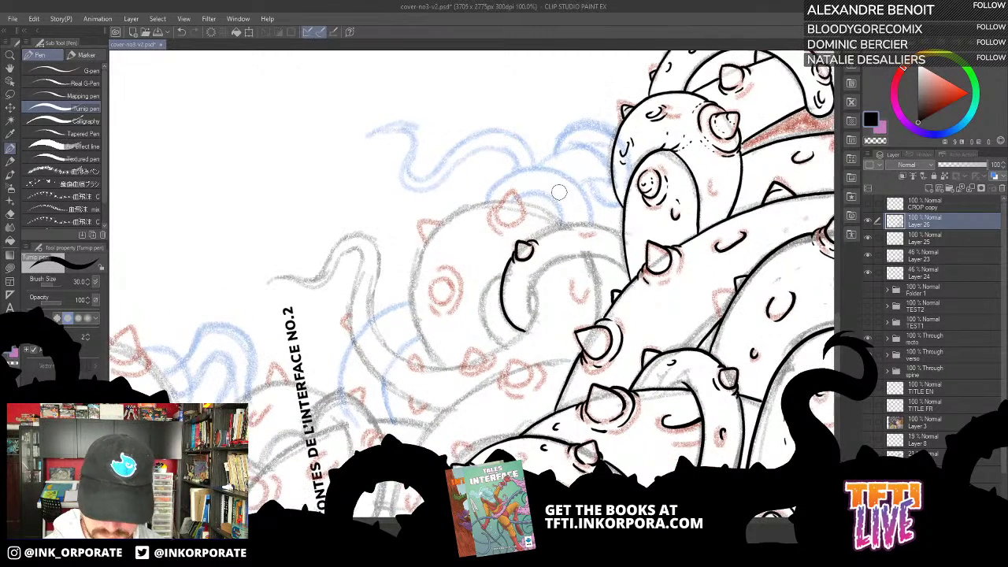
mouse_move(491, 189)
mouse_down()
mouse_move(514, 275)
mouse_move(558, 234)
mouse_up()
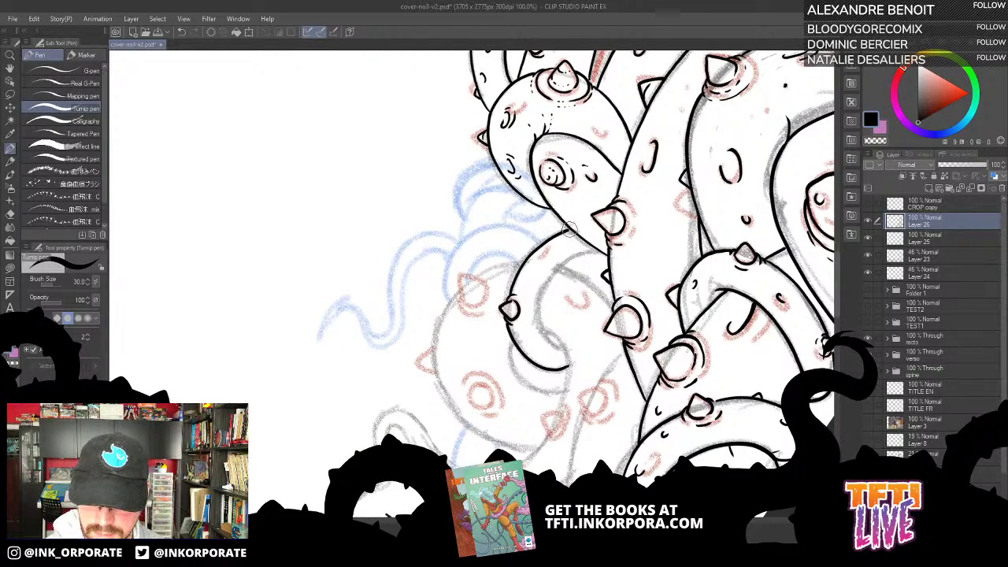
Ink the small curled tentacle's inner contour and add short bump marks along its body.
mouse_move(543, 338)
mouse_down()
mouse_move(539, 289)
mouse_move(594, 246)
mouse_up()
drag(567, 297, 616, 253)
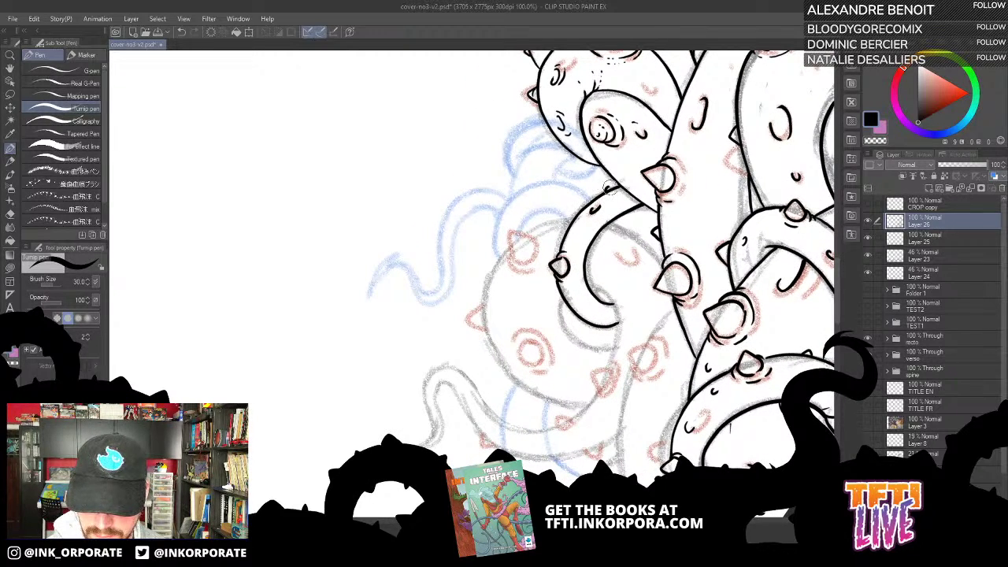
drag(590, 279, 564, 256)
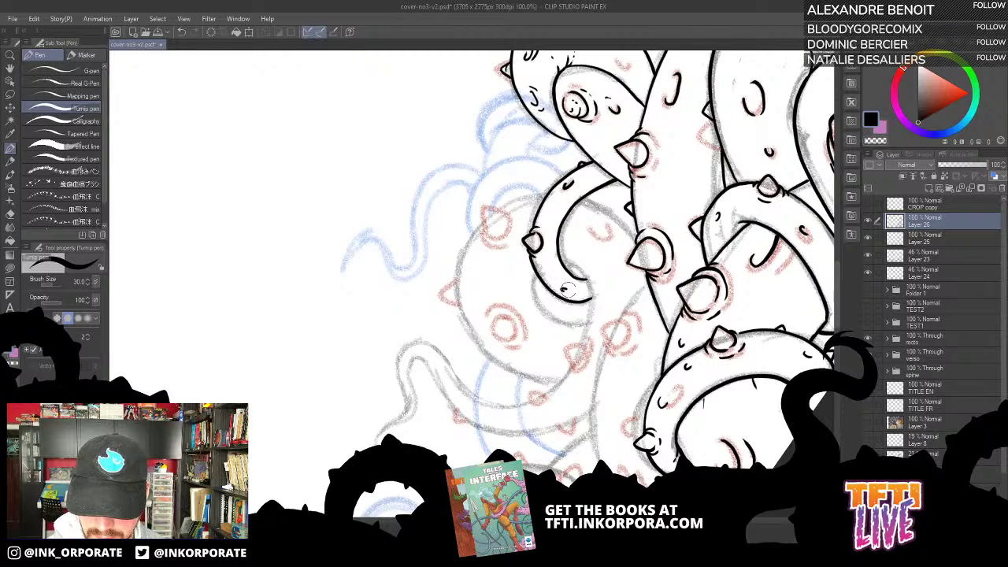
drag(592, 263, 642, 224)
Ink the pointed spike and the round front-facing bump, with short marks around them, on the large coil behind the small tentacle.
key(asciicircum)
key(asciicircum)
key(asciicircum)
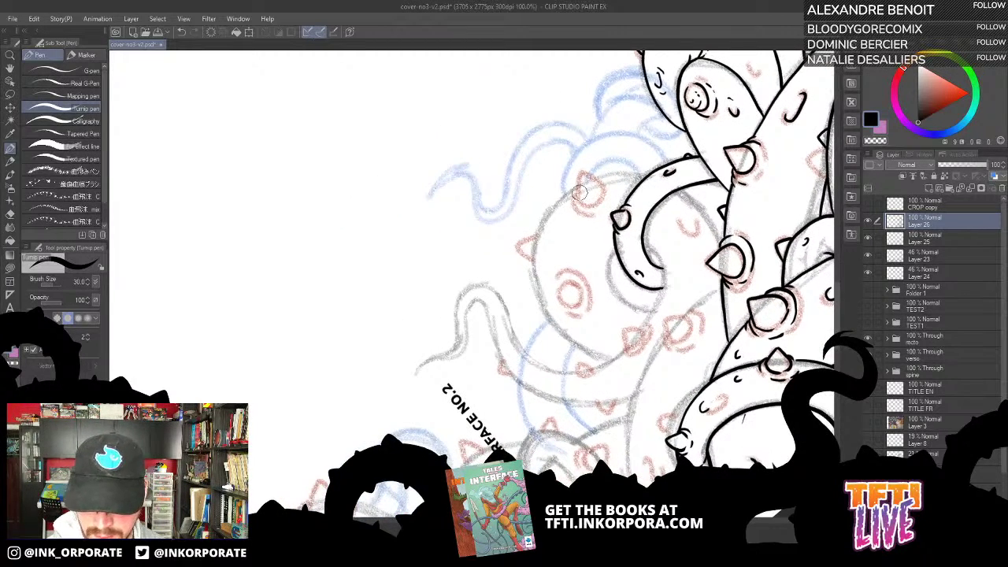
mouse_move(581, 195)
mouse_down()
mouse_move(583, 171)
mouse_move(605, 186)
mouse_move(579, 190)
mouse_move(579, 173)
mouse_move(602, 191)
mouse_move(581, 193)
mouse_move(595, 200)
mouse_move(598, 182)
mouse_move(579, 190)
mouse_move(578, 207)
mouse_move(607, 189)
mouse_move(597, 180)
mouse_move(589, 210)
mouse_up()
key(ctrl+z)
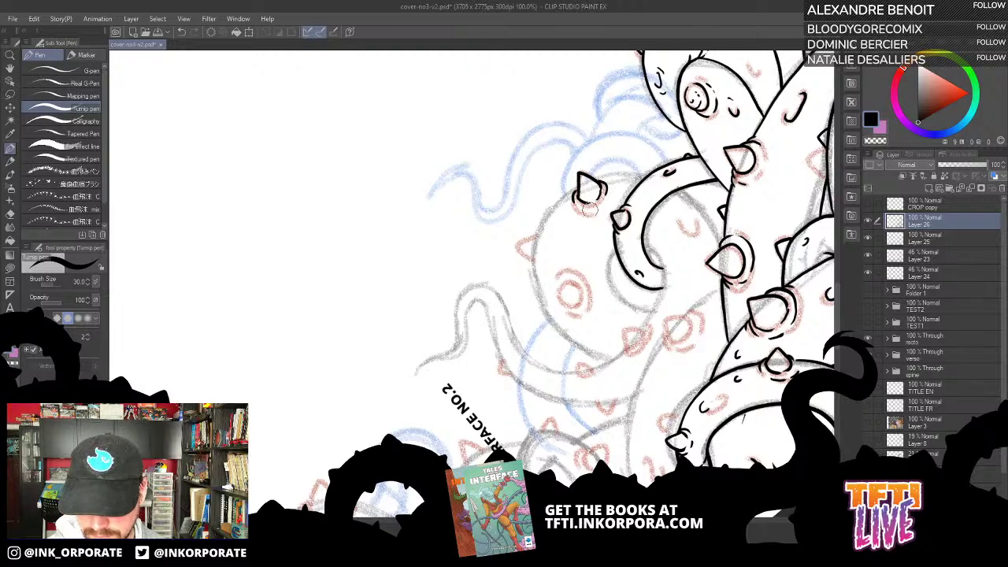
mouse_move(560, 297)
mouse_down()
mouse_move(573, 282)
mouse_move(589, 299)
mouse_move(570, 313)
mouse_move(561, 290)
mouse_up()
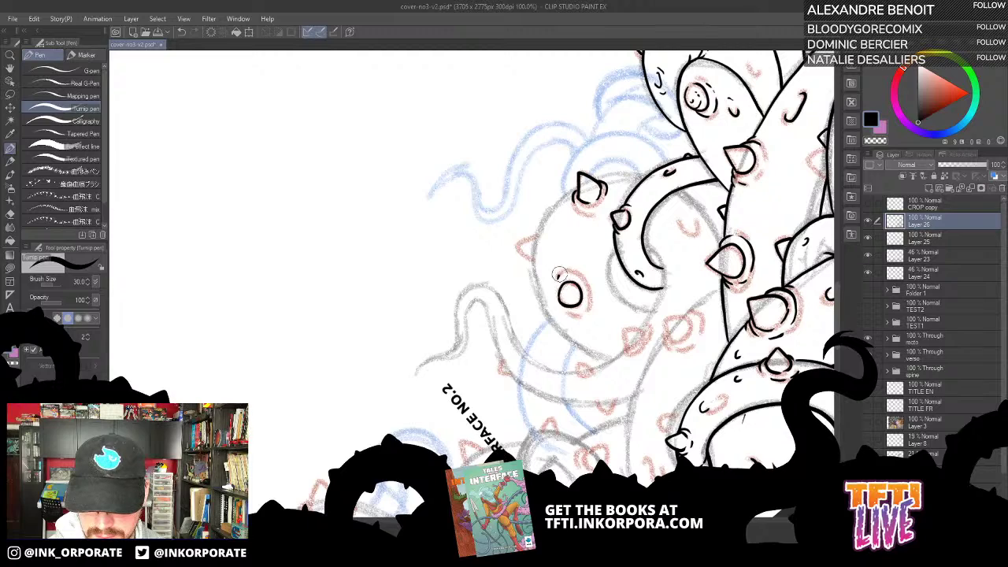
mouse_move(574, 315)
mouse_down()
mouse_move(586, 308)
mouse_move(531, 219)
mouse_up()
drag(587, 92, 646, 167)
drag(573, 175, 615, 118)
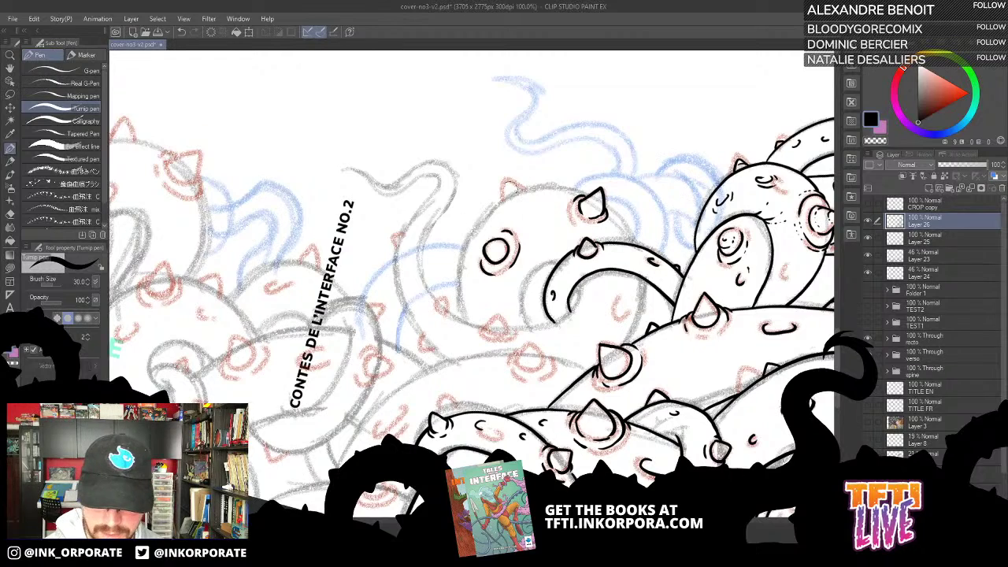
Ink the outer side contour of the large round coil, curving around its front-facing bump.
mouse_move(466, 322)
mouse_down()
mouse_move(474, 234)
mouse_move(524, 186)
mouse_up()
key(minus)
key(minus)
key(minus)
key(minus)
key(minus)
key(minus)
key(minus)
key(minus)
key(minus)
key(minus)
key(minus)
key(minus)
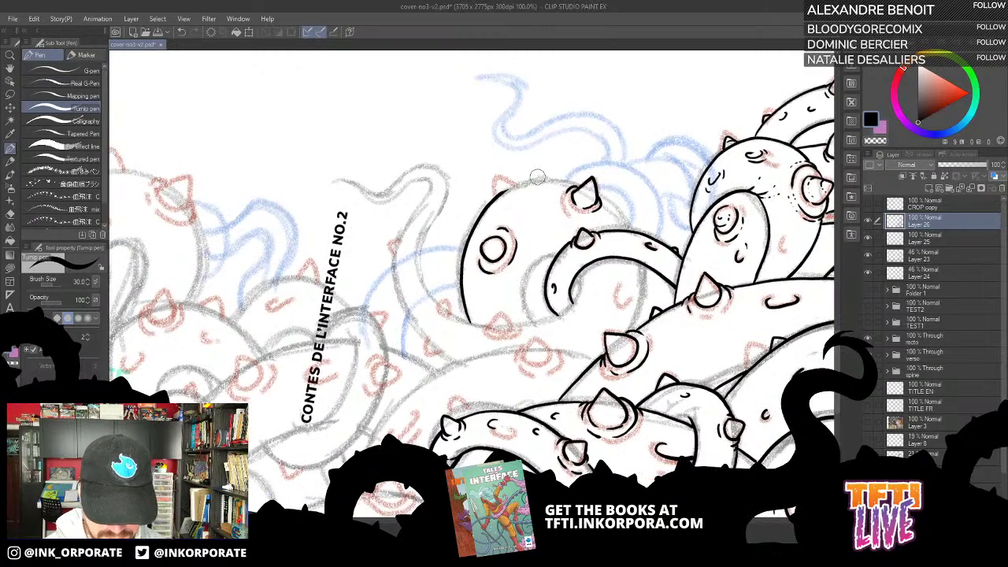
drag(474, 103, 526, 192)
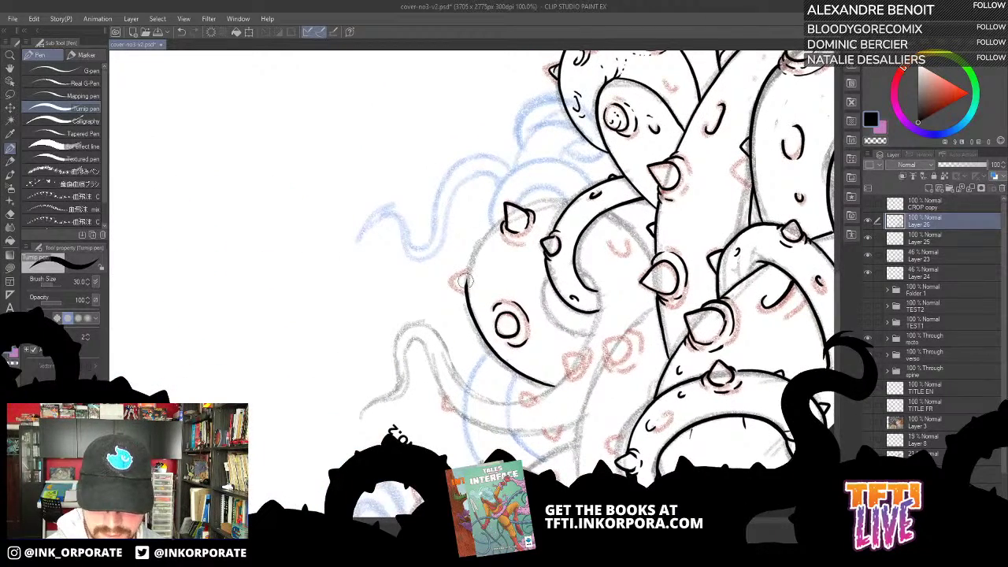
Extend the large coil's outline past its pointed spike to meet the small curled tentacle, redoing the connecting stroke.
mouse_move(470, 256)
mouse_down()
mouse_move(508, 199)
mouse_move(494, 209)
mouse_move(473, 297)
mouse_up()
key(minus)
key(minus)
key(minus)
key(minus)
key(minus)
key(minus)
key(minus)
key(minus)
key(minus)
key(minus)
key(minus)
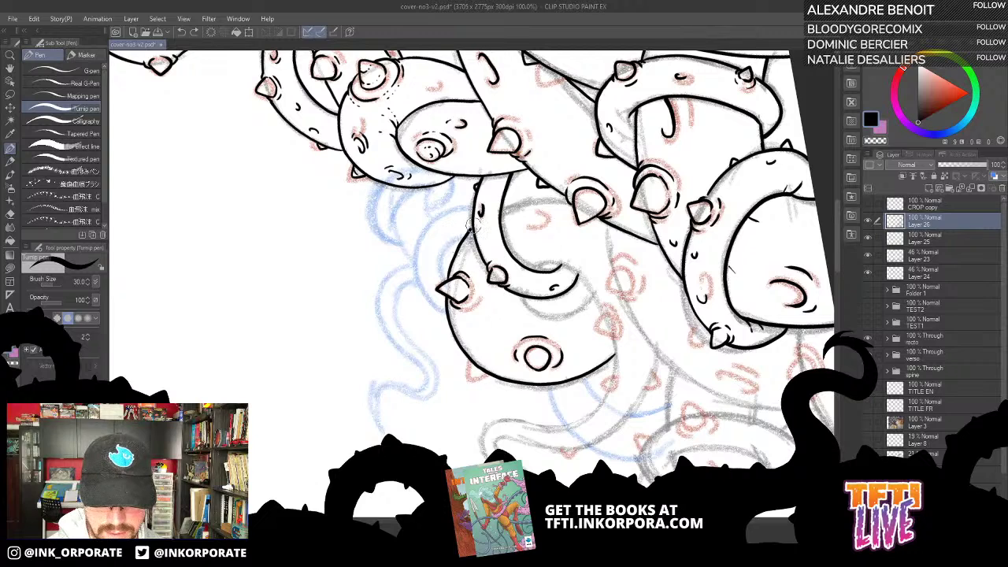
key(ctrl+z)
drag(448, 275, 475, 223)
drag(491, 314, 405, 265)
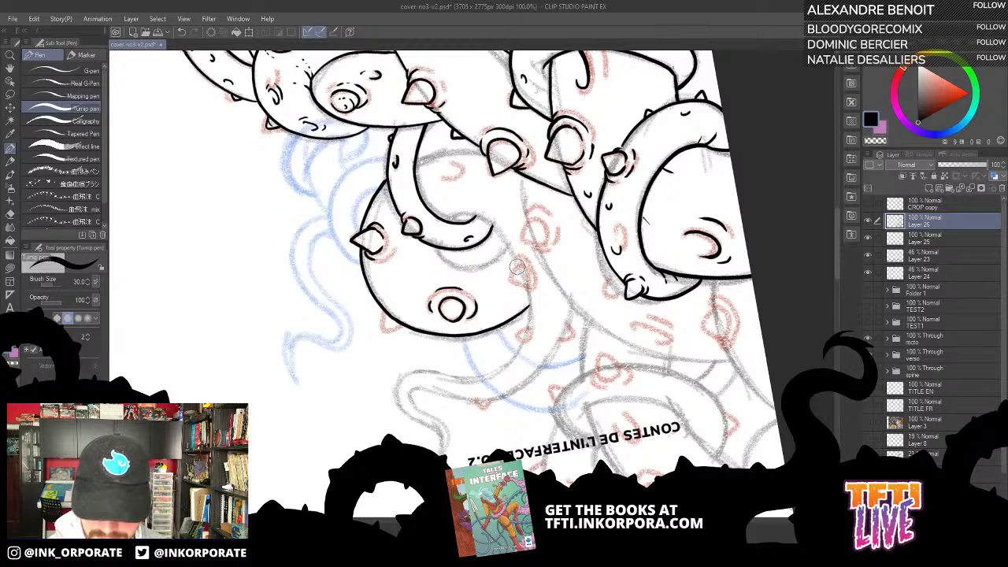
Ink the spike at the lower end of the large coil, with short crease marks around its base.
mouse_move(522, 265)
mouse_down()
mouse_move(513, 281)
mouse_move(530, 287)
mouse_move(521, 258)
mouse_move(532, 263)
mouse_move(533, 297)
mouse_up()
drag(524, 223, 538, 266)
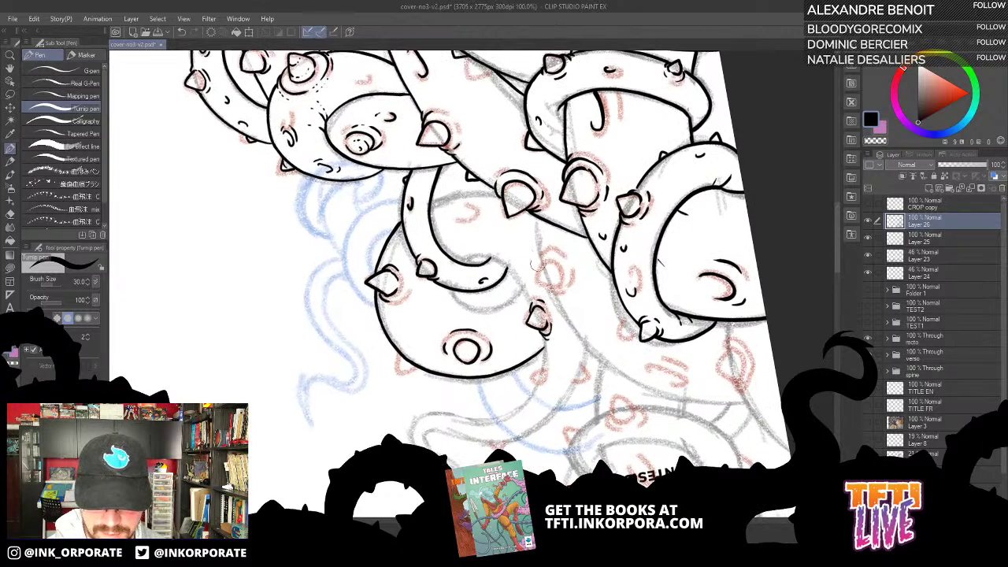
Ink the large coil's remaining upper edge and inner curl around the small tentacle, and add a bump mark inside.
key(asciicircum)
key(asciicircum)
key(asciicircum)
key(asciicircum)
drag(429, 183, 551, 194)
drag(524, 241, 576, 189)
mouse_move(508, 292)
mouse_down()
mouse_move(552, 244)
mouse_move(542, 220)
mouse_up()
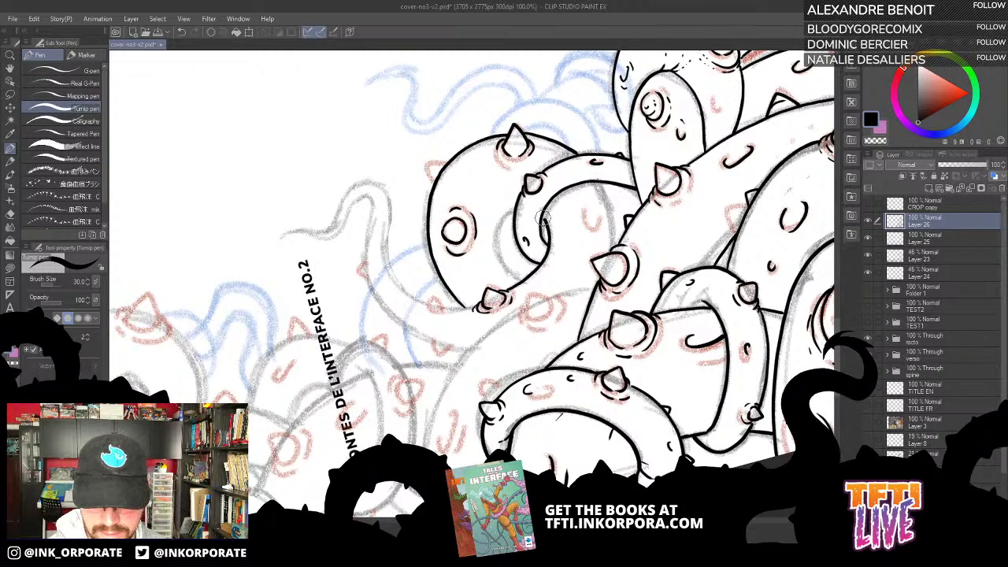
mouse_move(520, 278)
mouse_down()
mouse_move(496, 246)
mouse_move(498, 223)
mouse_move(514, 207)
mouse_move(544, 197)
mouse_move(591, 227)
mouse_move(599, 211)
mouse_move(587, 243)
mouse_move(605, 222)
mouse_up()
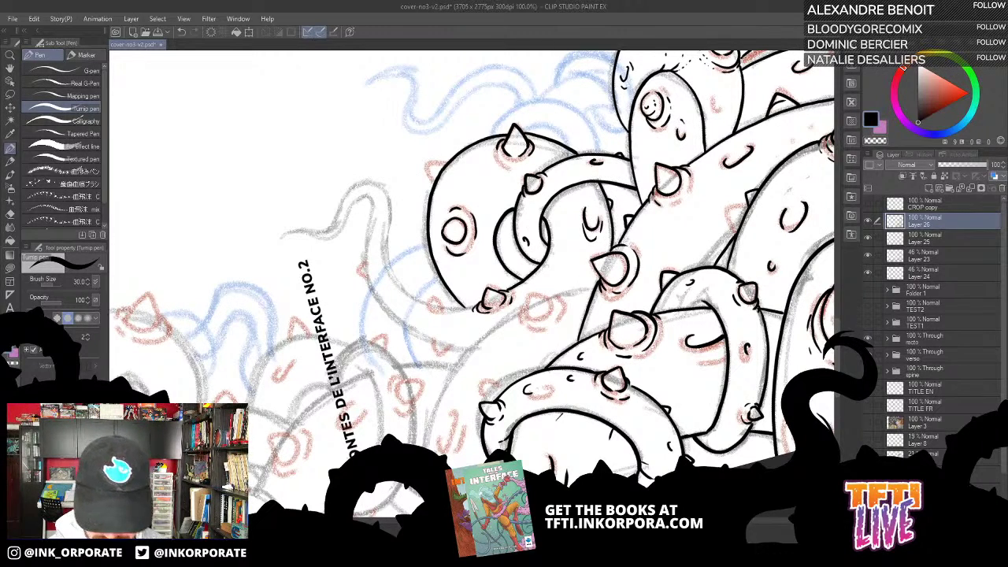
Review the inked cover with sketch layers Layer 25 and Layer 23 hidden, and show both layers again.
scroll(391, 476, down, 2)
drag(642, 208, 538, 440)
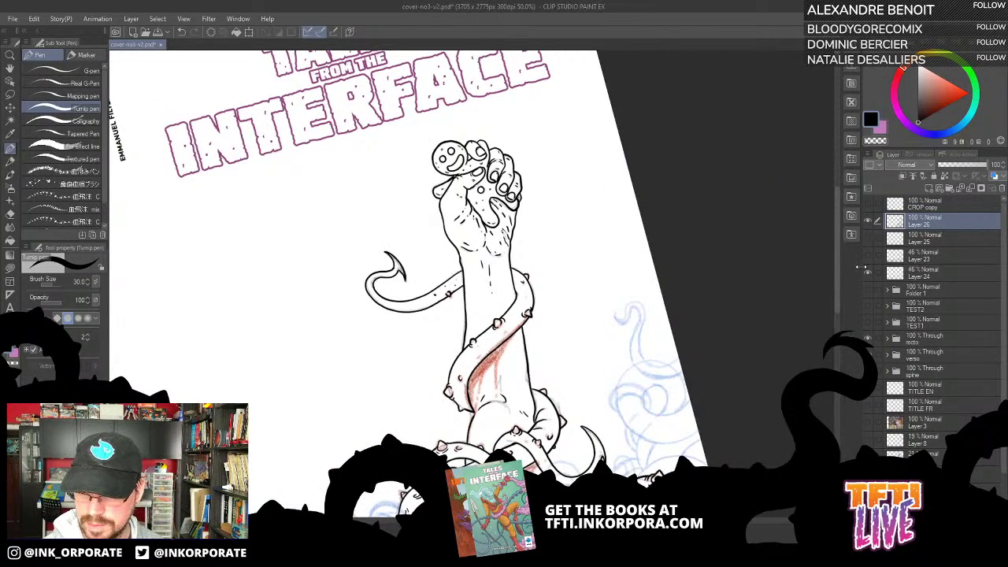
click(866, 270)
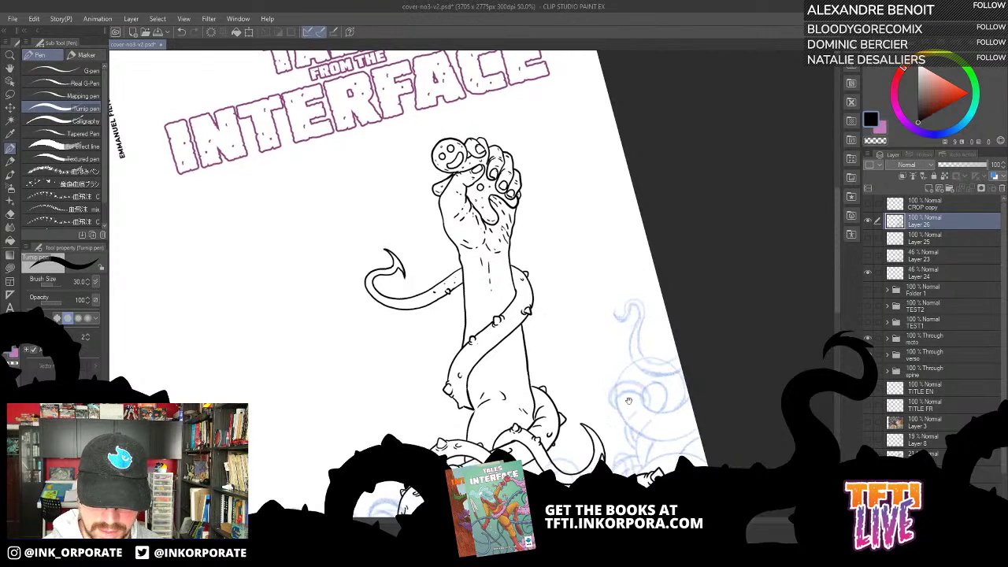
drag(505, 339, 524, 286)
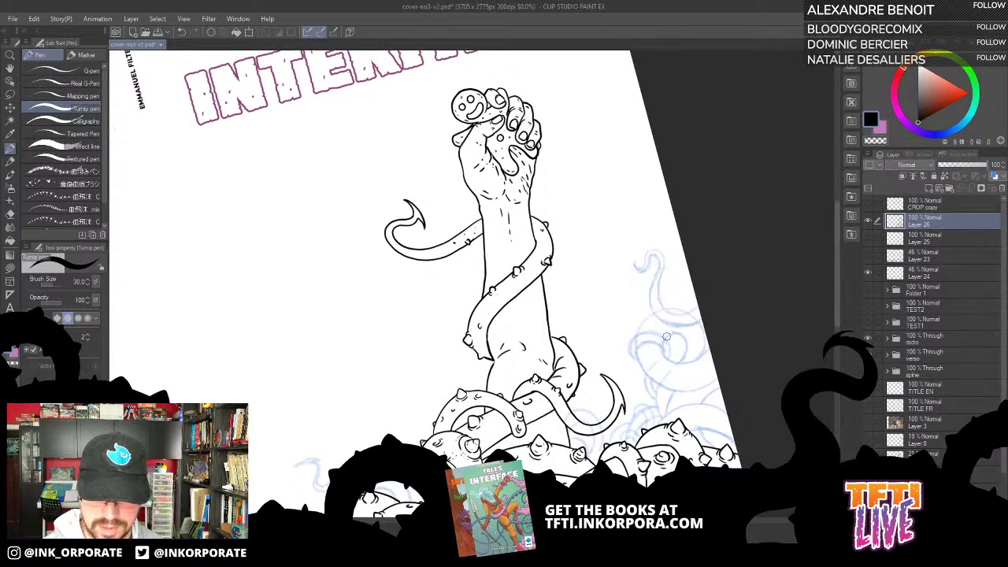
scroll(615, 394, down, 1)
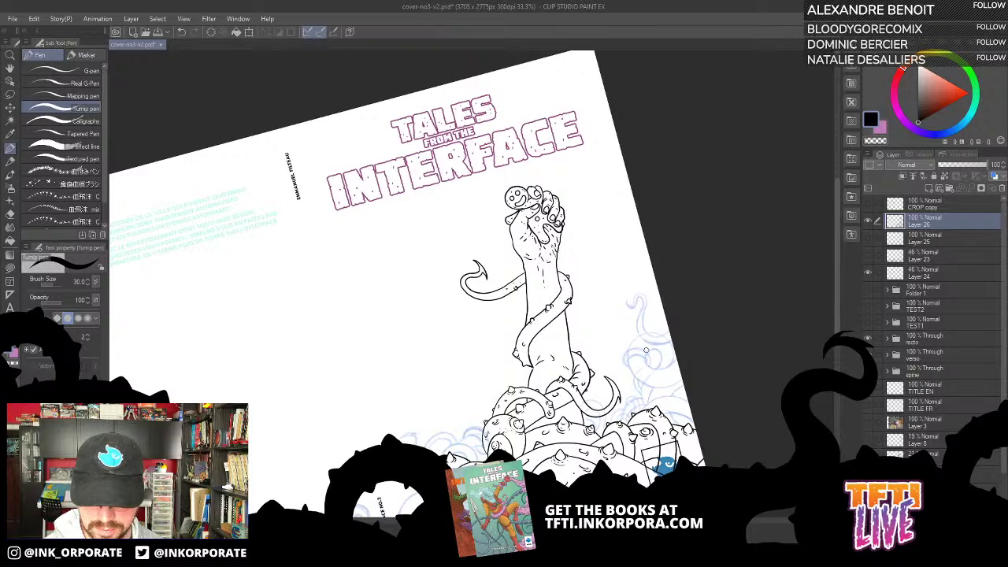
key(asciicircum)
key(asciicircum)
key(asciicircum)
key(asciicircum)
drag(594, 431, 659, 320)
key(minus)
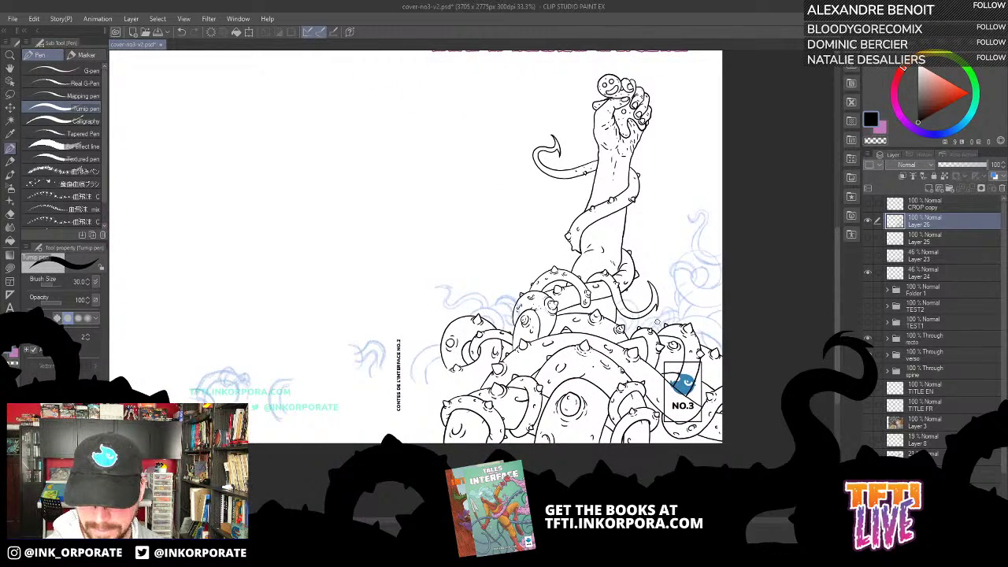
drag(870, 241, 868, 258)
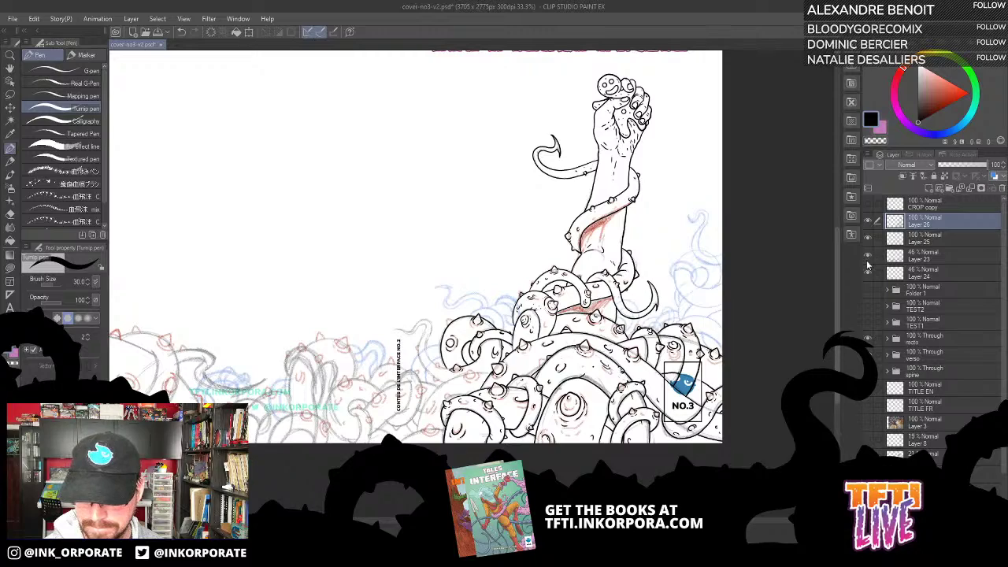
Ink the first contour and thin tip of the wavy tentacle rising beside the large coil, undoing the misplaced stroke.
key(ctrl+plus)
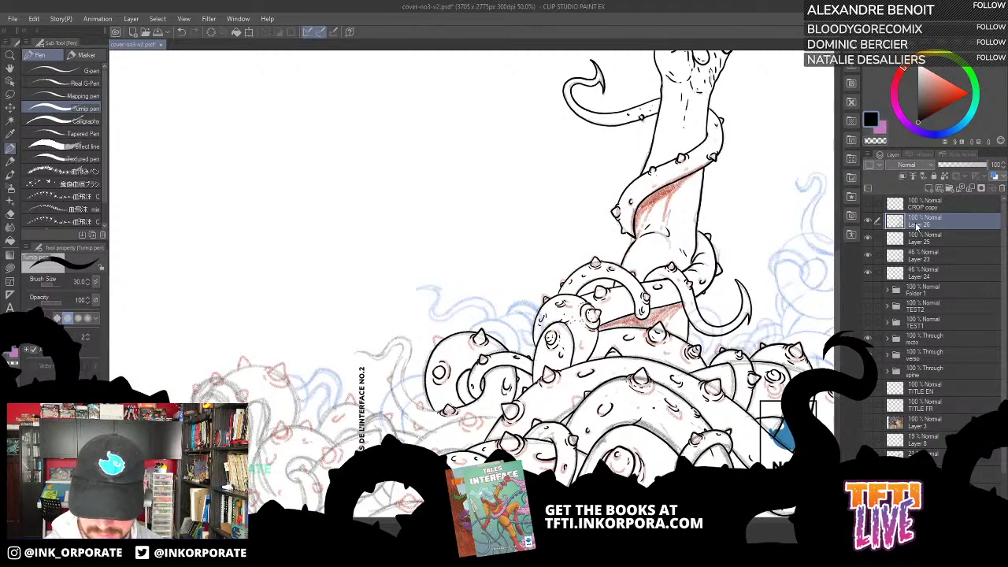
drag(533, 398, 550, 296)
key(asciicircum)
key(asciicircum)
key(asciicircum)
key(asciicircum)
key(asciicircum)
key(asciicircum)
key(asciicircum)
key(asciicircum)
key(asciicircum)
key(asciicircum)
key(asciicircum)
key(asciicircum)
key(asciicircum)
key(asciicircum)
key(asciicircum)
key(asciicircum)
key(asciicircum)
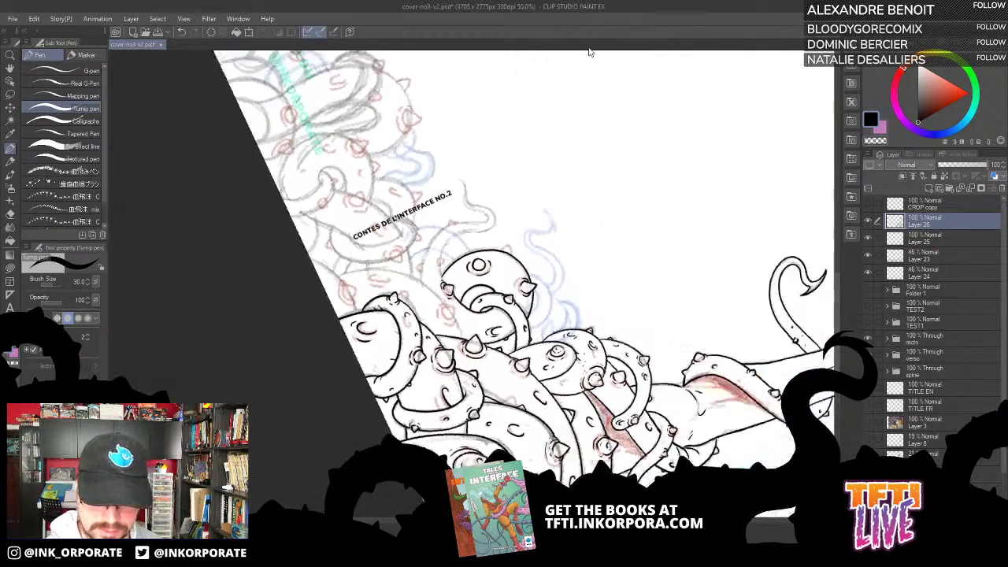
drag(512, 190, 542, 175)
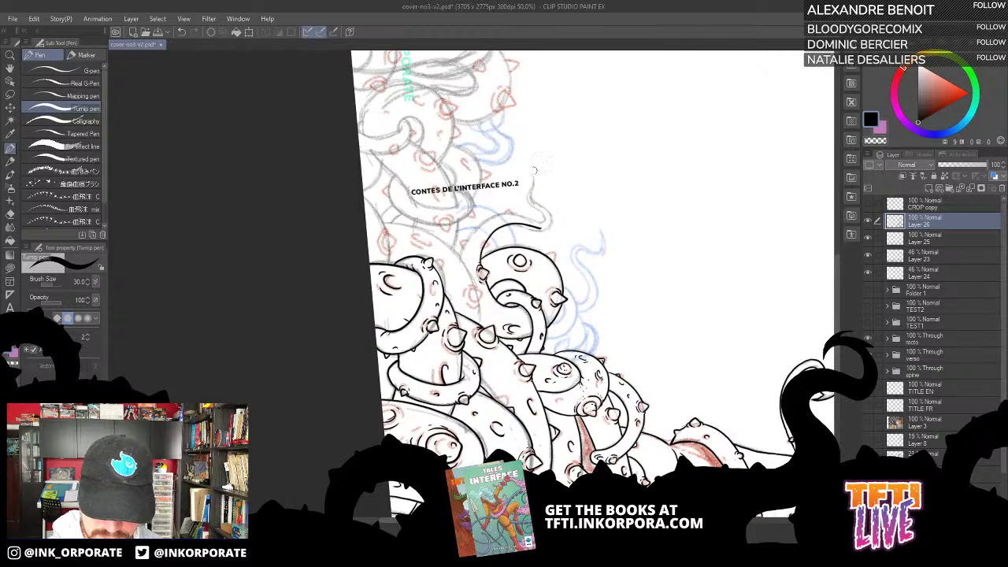
key(ctrl+z)
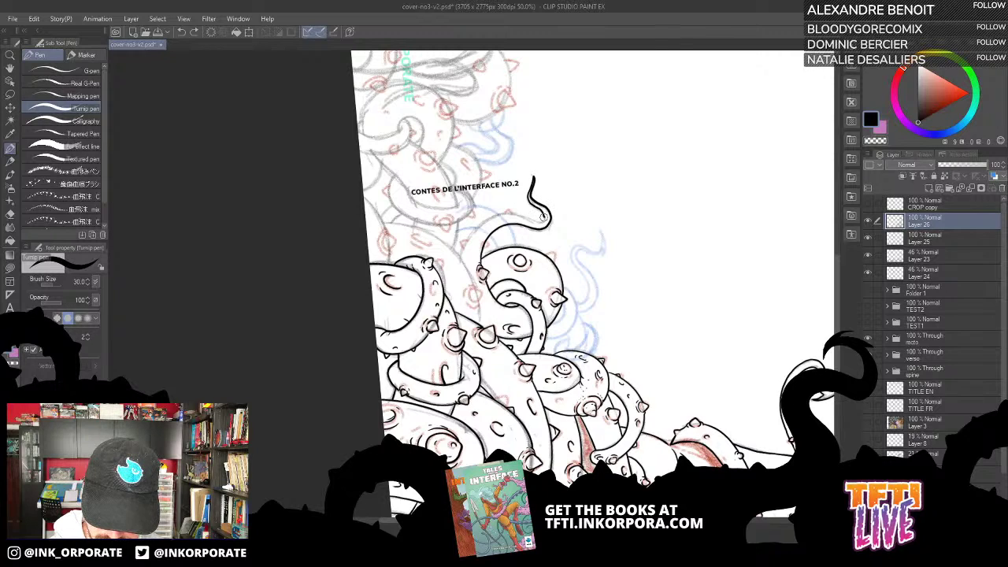
Ink the wavy tentacle's opposite contour from the curved tip down to its base behind the large coil.
key(asciicircum)
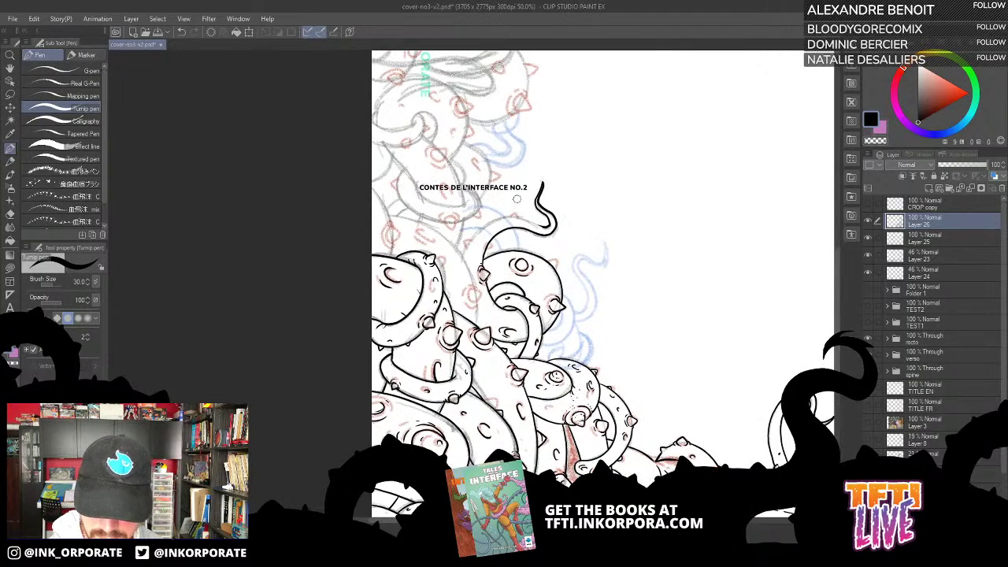
key(asciicircum)
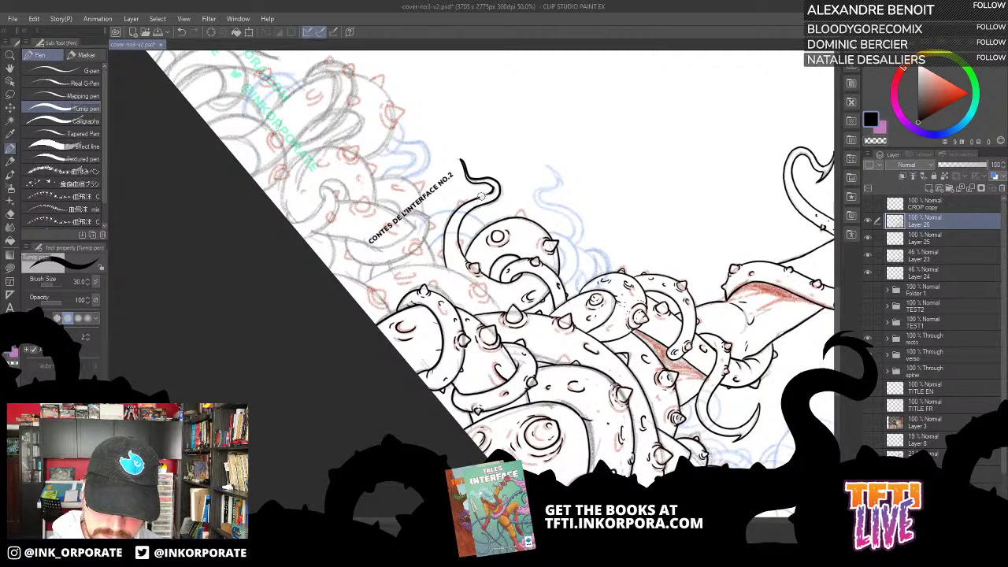
scroll(501, 184, up, 2)
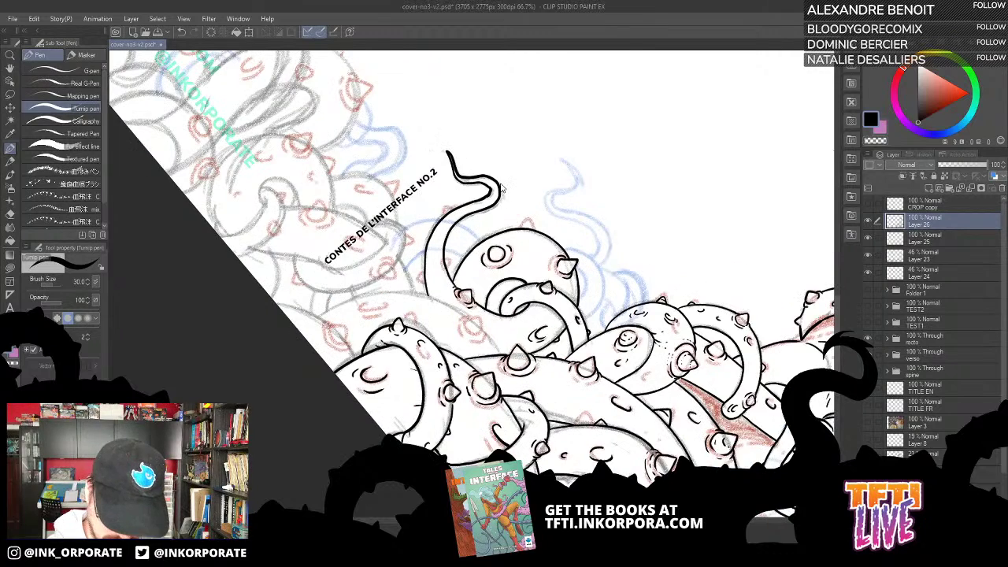
drag(501, 184, 586, 109)
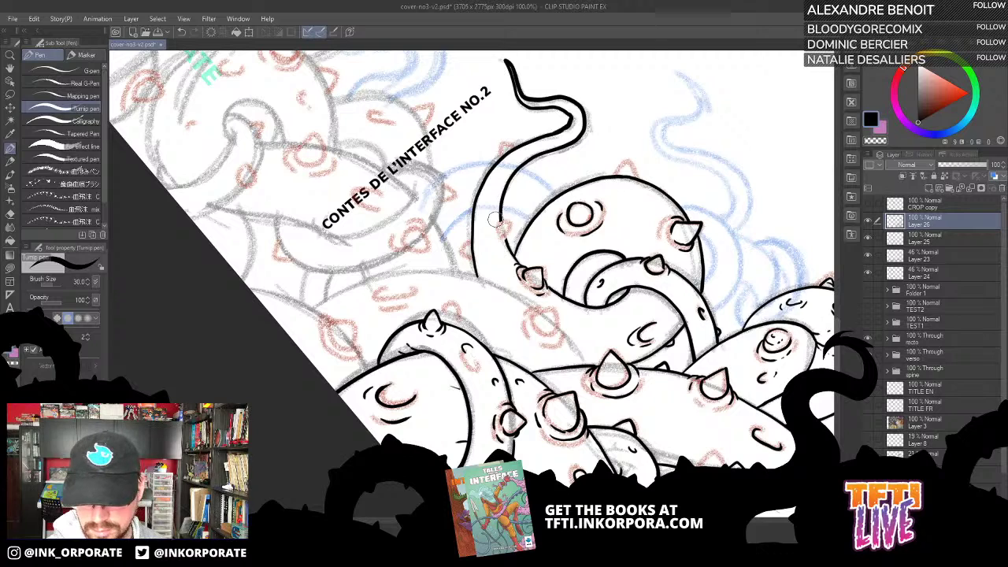
Ink the small spikes along the wavy tentacle and the creased spike on the thick tentacle below its base.
mouse_move(497, 221)
mouse_down()
mouse_move(509, 236)
mouse_move(499, 241)
mouse_move(490, 220)
mouse_move(496, 245)
mouse_move(508, 243)
mouse_move(465, 241)
mouse_move(466, 254)
mouse_move(483, 245)
mouse_move(473, 283)
mouse_up()
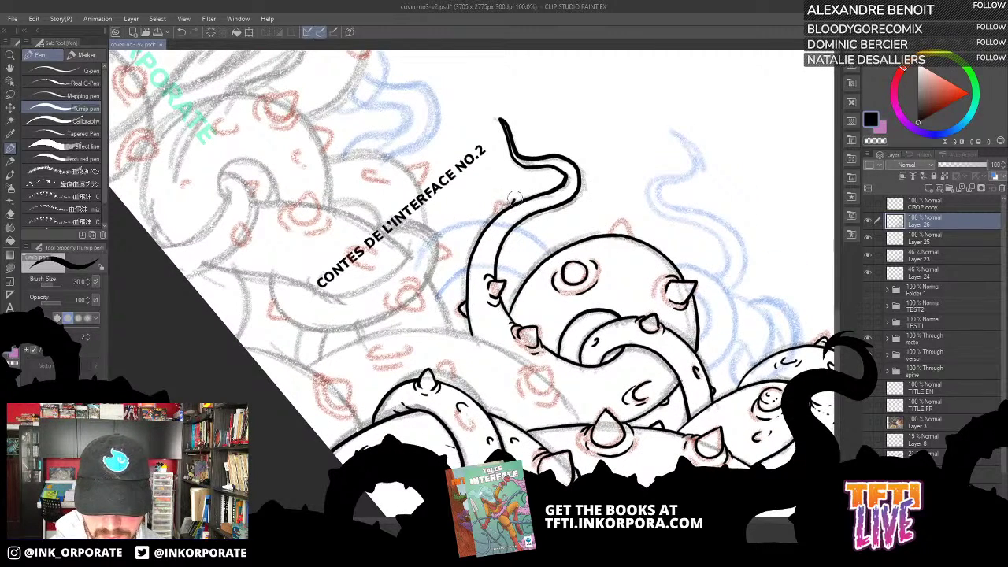
drag(531, 217, 547, 207)
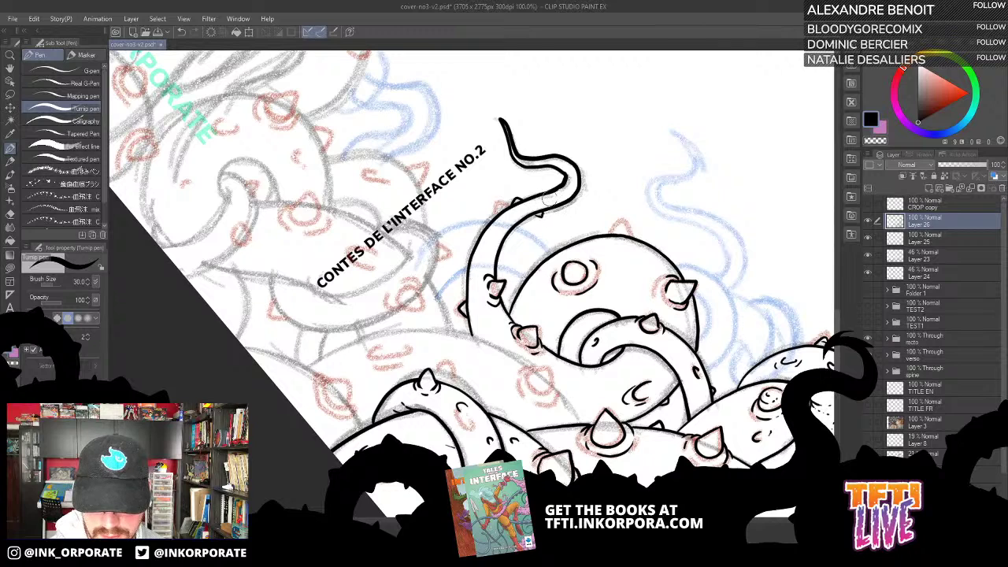
mouse_move(464, 302)
mouse_down()
mouse_move(499, 206)
mouse_move(585, 133)
mouse_move(539, 148)
mouse_up()
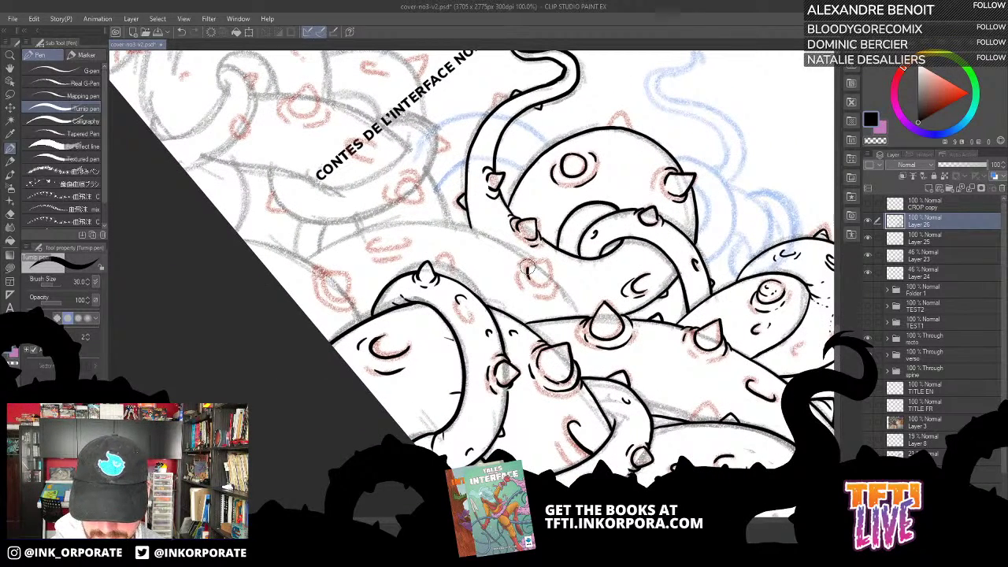
mouse_move(538, 262)
mouse_down()
mouse_move(556, 264)
mouse_move(538, 290)
mouse_move(528, 254)
mouse_move(521, 271)
mouse_move(551, 291)
mouse_move(527, 270)
mouse_up()
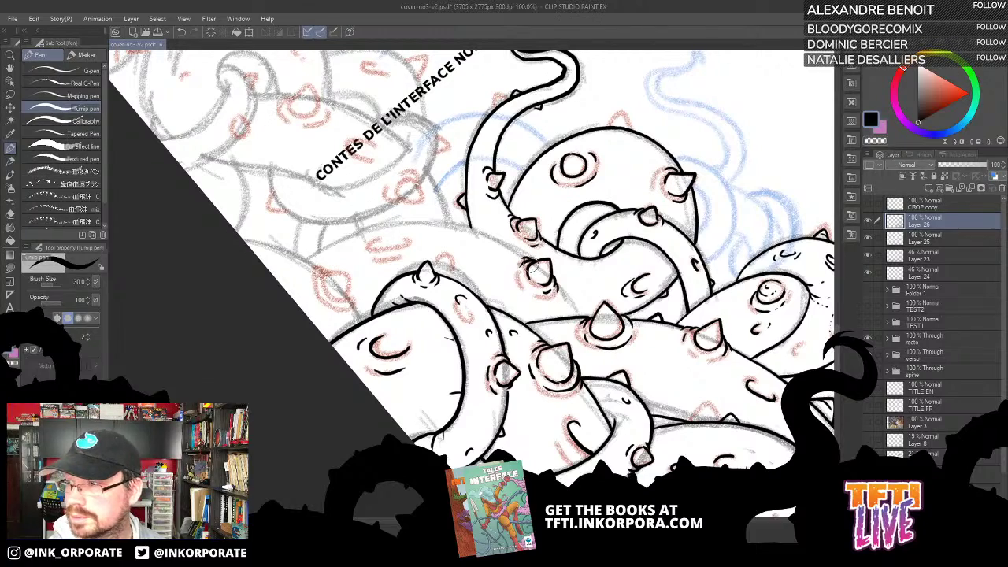
Ink the short contour running from the thick tentacle's creased spike up to the neighbouring large spiked tentacle.
key(minus)
key(minus)
key(minus)
key(minus)
key(minus)
key(minus)
key(minus)
key(minus)
key(minus)
key(minus)
key(minus)
key(minus)
key(minus)
key(minus)
key(minus)
key(minus)
key(minus)
key(minus)
key(minus)
key(minus)
key(minus)
key(minus)
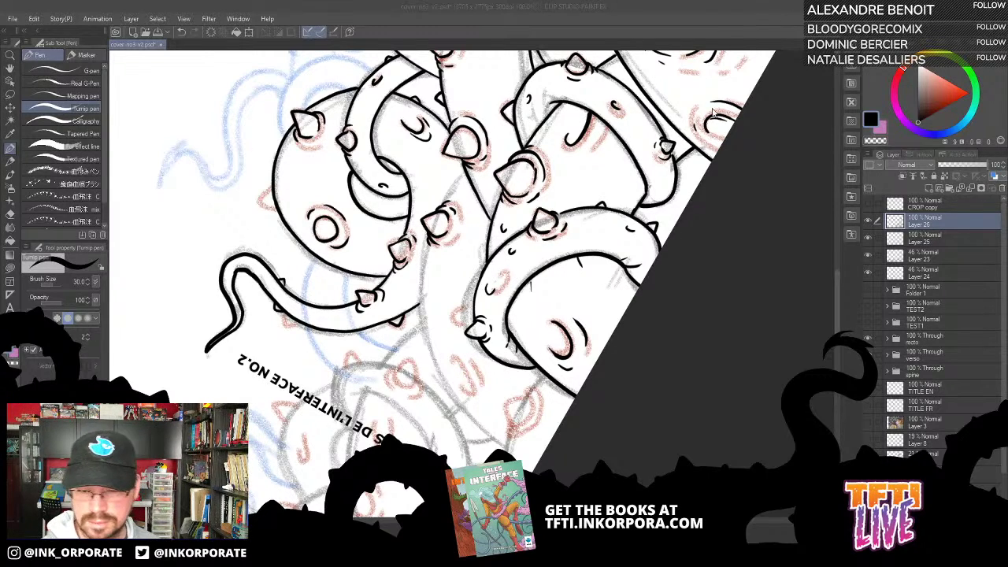
drag(540, 217, 639, 184)
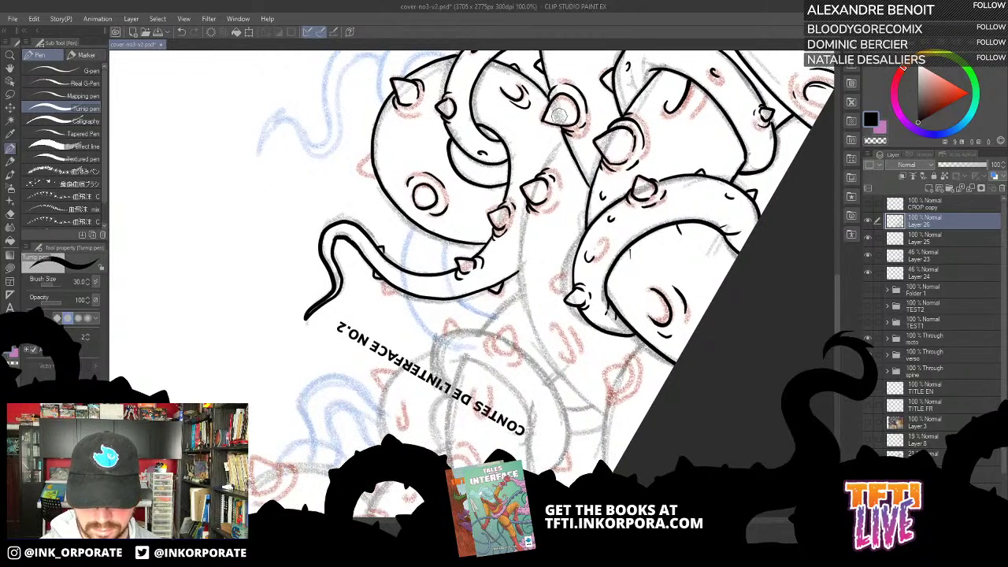
drag(540, 169, 561, 142)
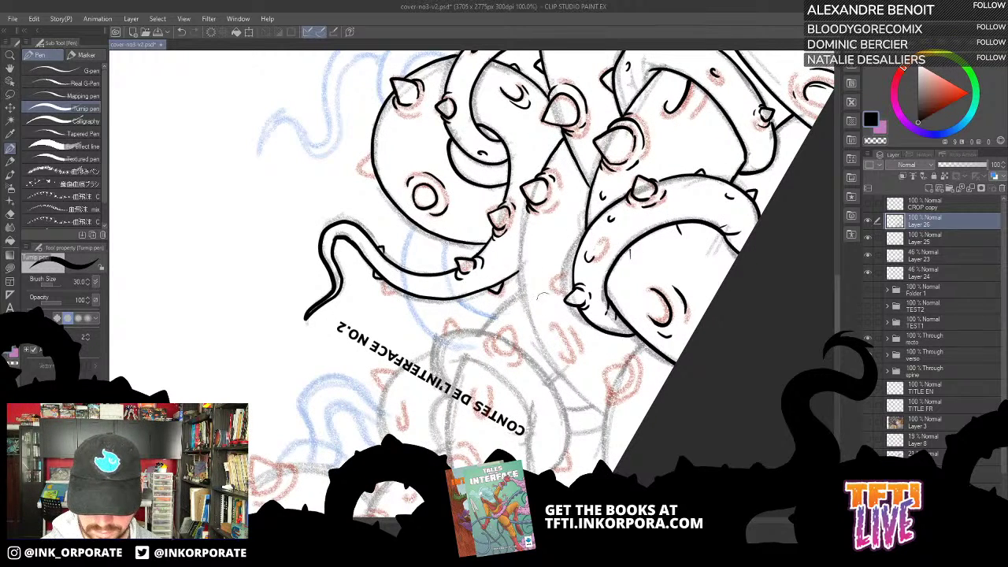
Ink the crescent bump marks on the thick tentacle and the spike and contour beside it at the page edge.
mouse_move(553, 333)
mouse_down()
mouse_move(573, 356)
mouse_move(563, 359)
mouse_move(510, 260)
mouse_up()
drag(519, 314, 529, 296)
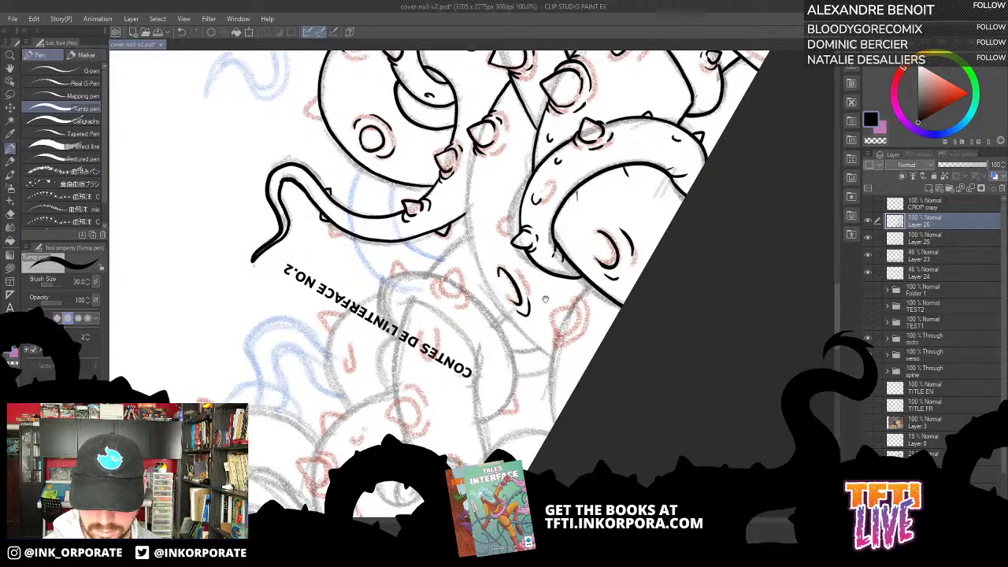
mouse_move(550, 337)
mouse_down()
mouse_move(518, 264)
mouse_move(520, 238)
mouse_move(544, 241)
mouse_move(528, 274)
mouse_up()
mouse_move(546, 238)
mouse_down()
mouse_move(543, 253)
mouse_move(560, 207)
mouse_up()
drag(525, 361, 525, 263)
Ink the thick tentacle's long outer curve from the page edge up to its creased spike, undoing the misplaced strokes.
key(asciicircum)
key(asciicircum)
key(asciicircum)
key(asciicircum)
key(asciicircum)
key(asciicircum)
key(asciicircum)
key(asciicircum)
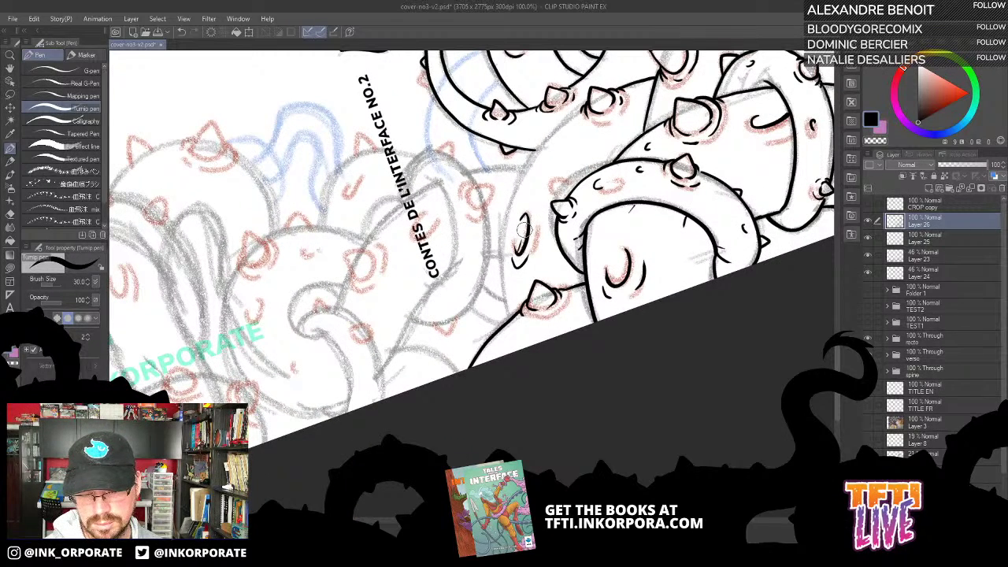
drag(509, 318, 505, 220)
key(ctrl+z)
drag(513, 163, 502, 250)
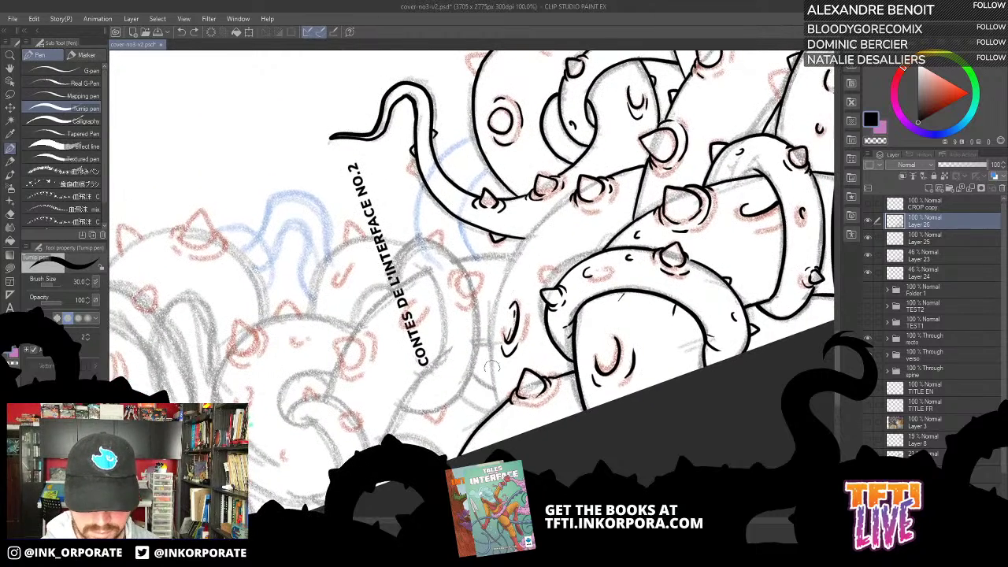
mouse_move(498, 408)
mouse_down()
mouse_move(491, 333)
mouse_move(511, 260)
mouse_move(575, 198)
mouse_up()
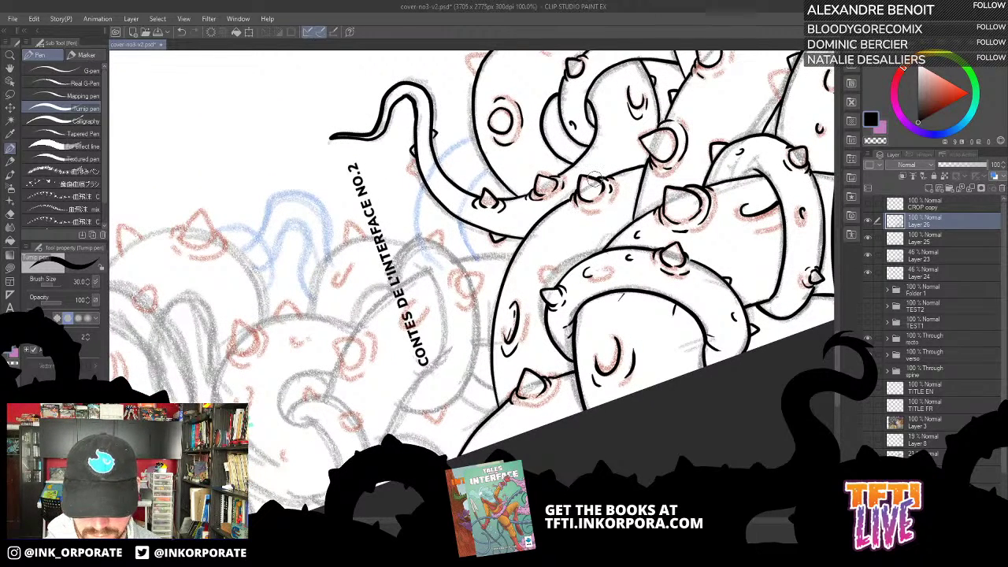
key(ctrl+z)
mouse_move(495, 410)
mouse_down()
mouse_move(492, 330)
mouse_move(513, 258)
mouse_move(574, 194)
mouse_move(623, 179)
mouse_move(648, 132)
mouse_up()
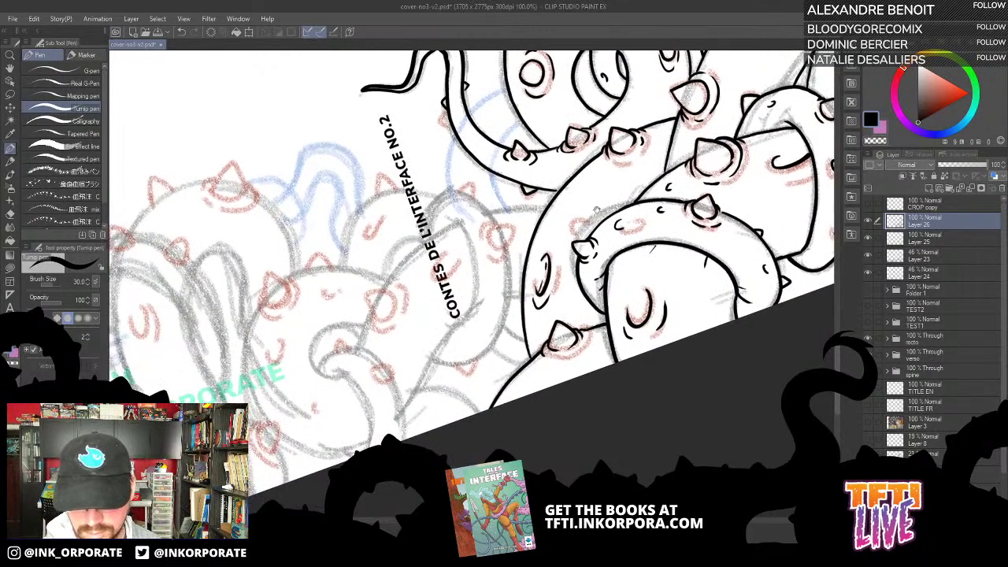
Add small bump marks on the thick tentacle and ink the small spike on the large coil's outer edge.
drag(597, 211, 677, 107)
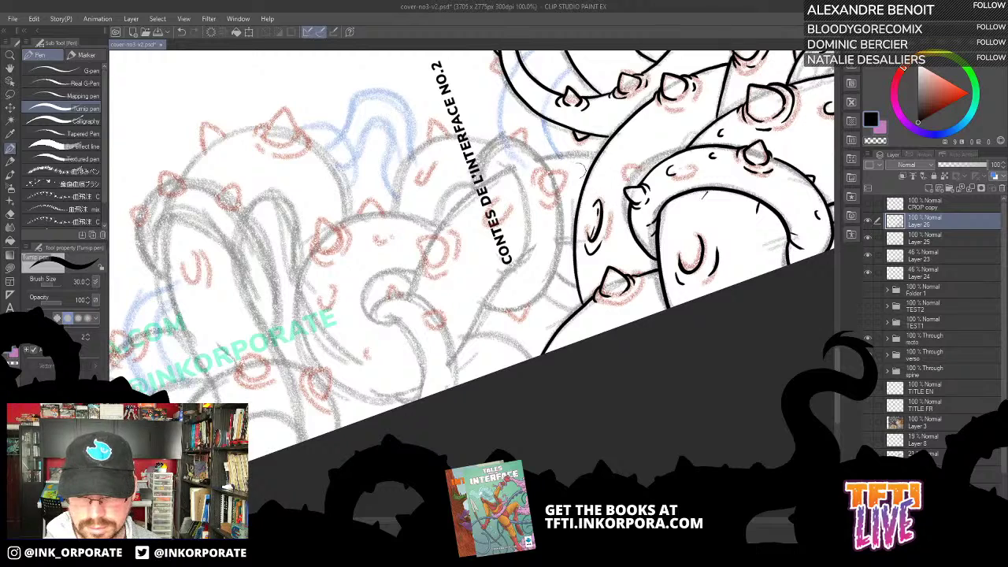
mouse_move(633, 153)
mouse_down()
mouse_move(671, 117)
mouse_move(680, 167)
mouse_move(622, 220)
mouse_up()
drag(588, 167, 589, 172)
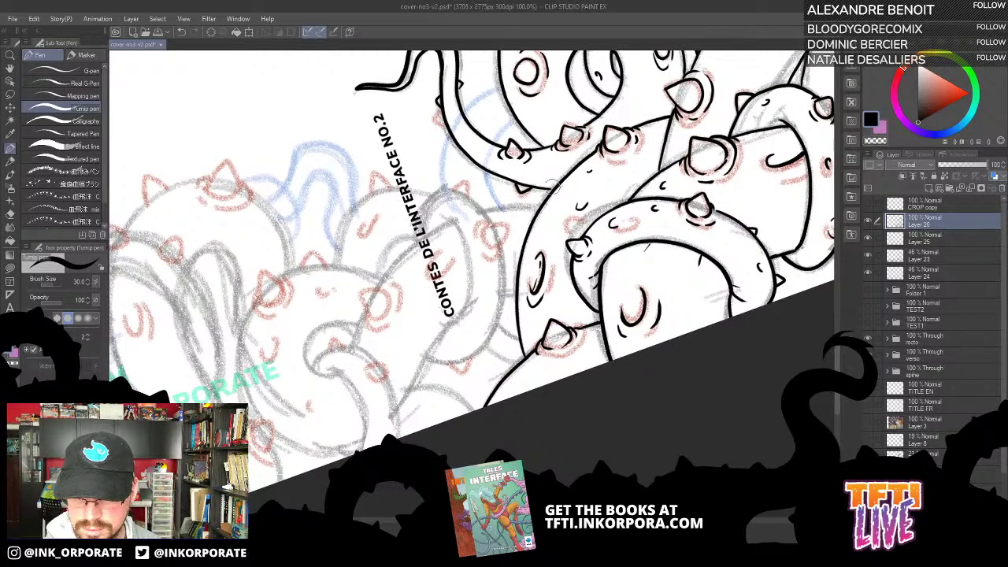
key(h)
key(h)
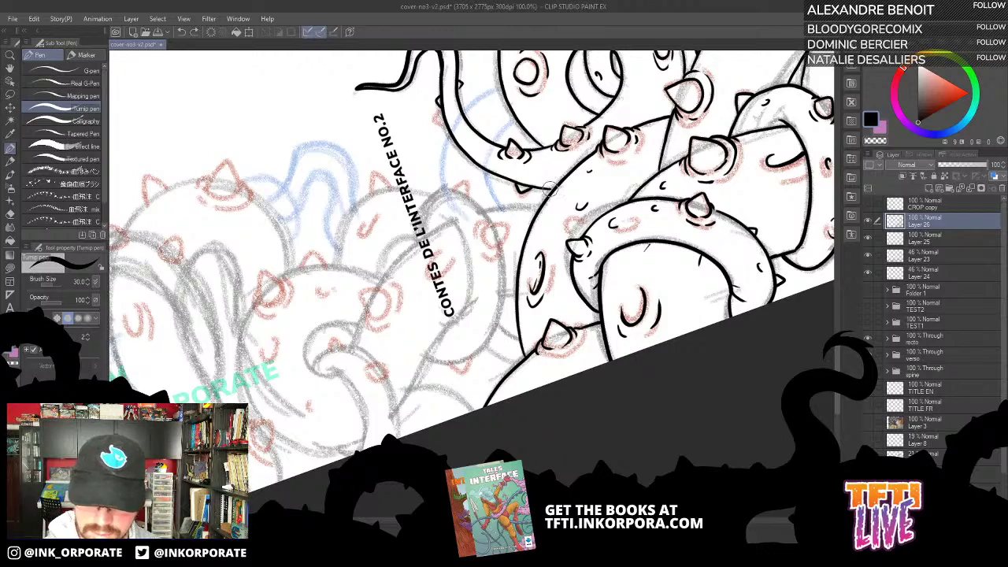
drag(504, 177, 523, 377)
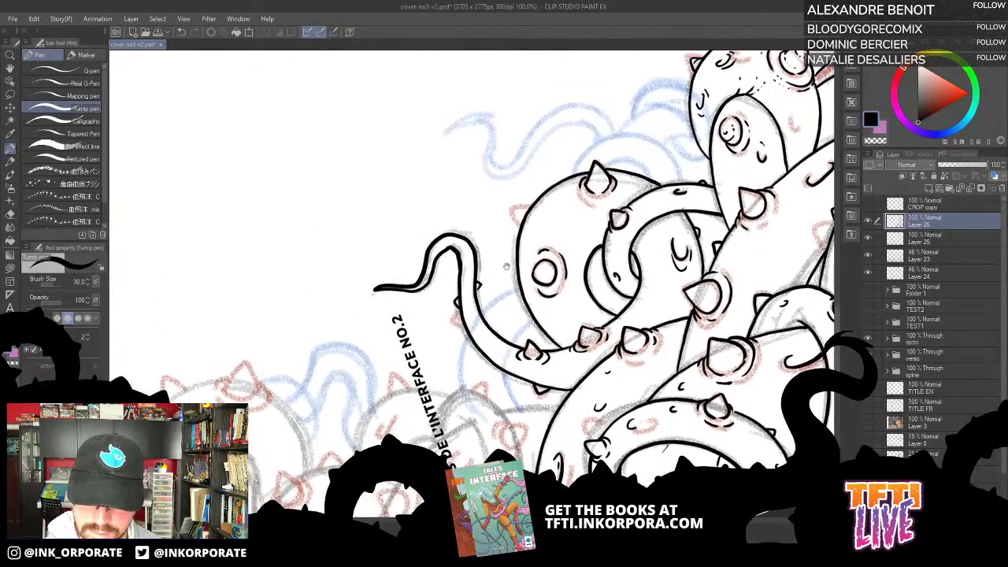
drag(531, 205, 524, 214)
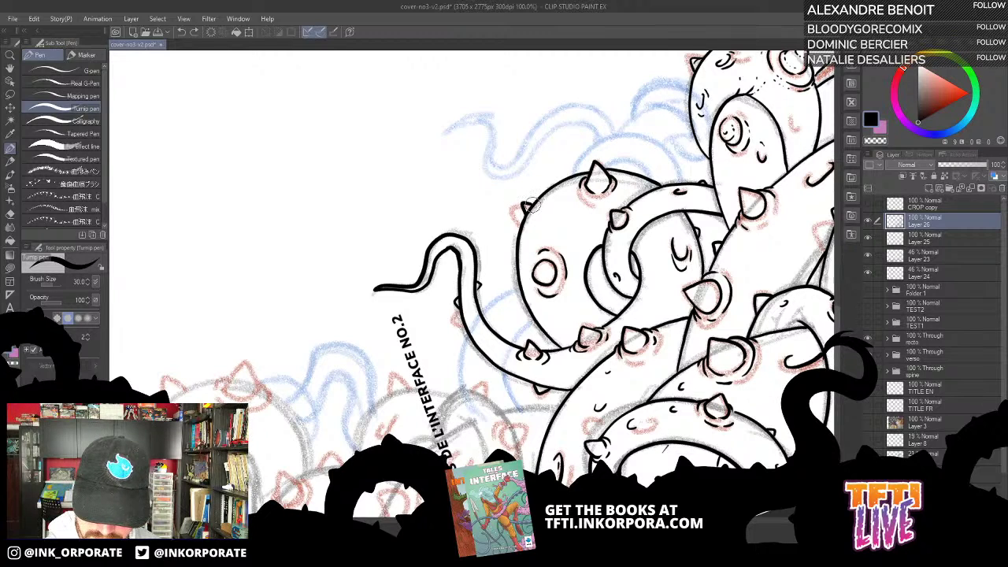
drag(534, 205, 530, 202)
Ink the creased spike and the small edge spike on the next coil, beside the thick tentacle.
drag(575, 275, 586, 185)
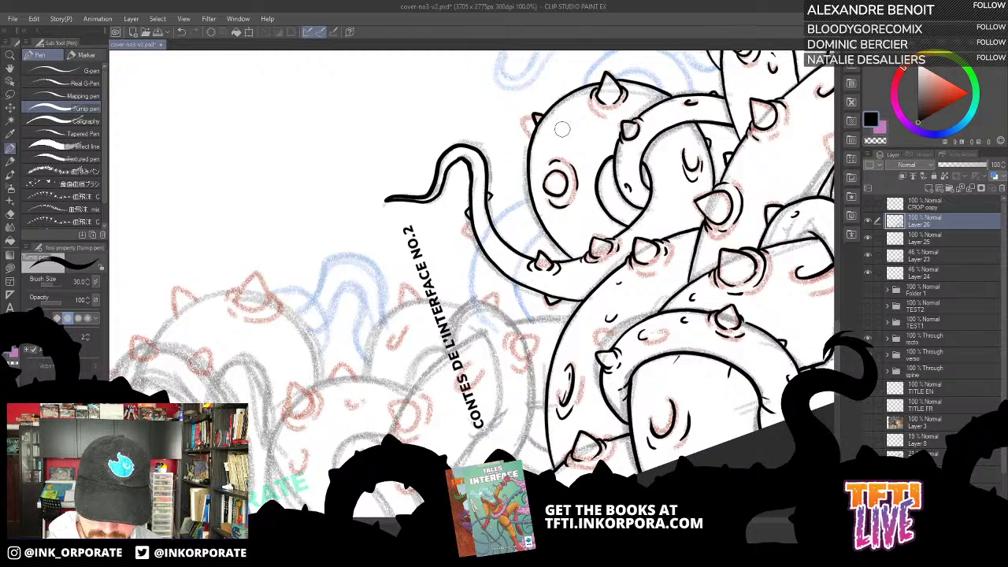
mouse_move(525, 307)
mouse_down()
mouse_move(557, 205)
mouse_move(565, 240)
mouse_move(558, 260)
mouse_move(542, 260)
mouse_move(540, 232)
mouse_move(554, 238)
mouse_up()
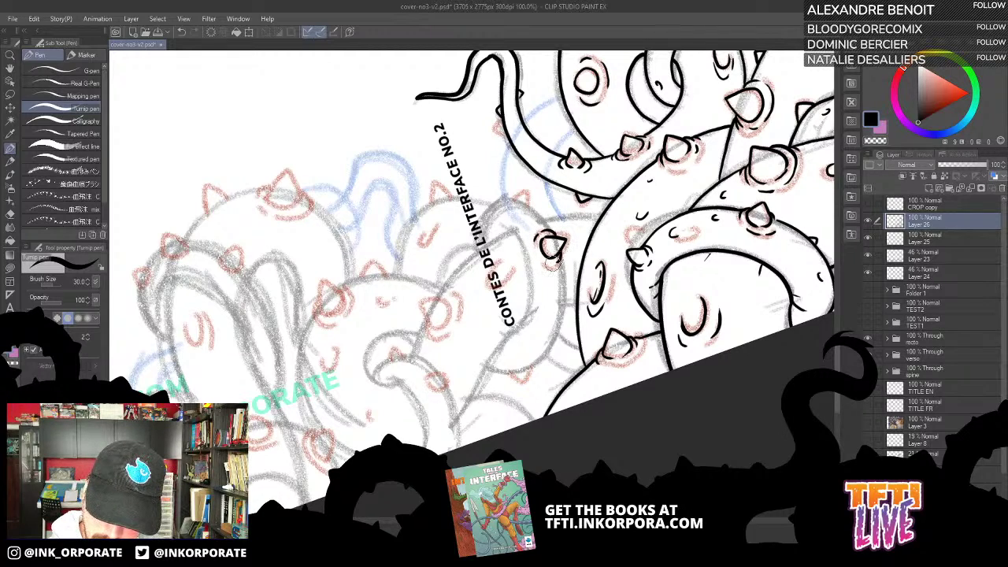
drag(546, 265, 561, 266)
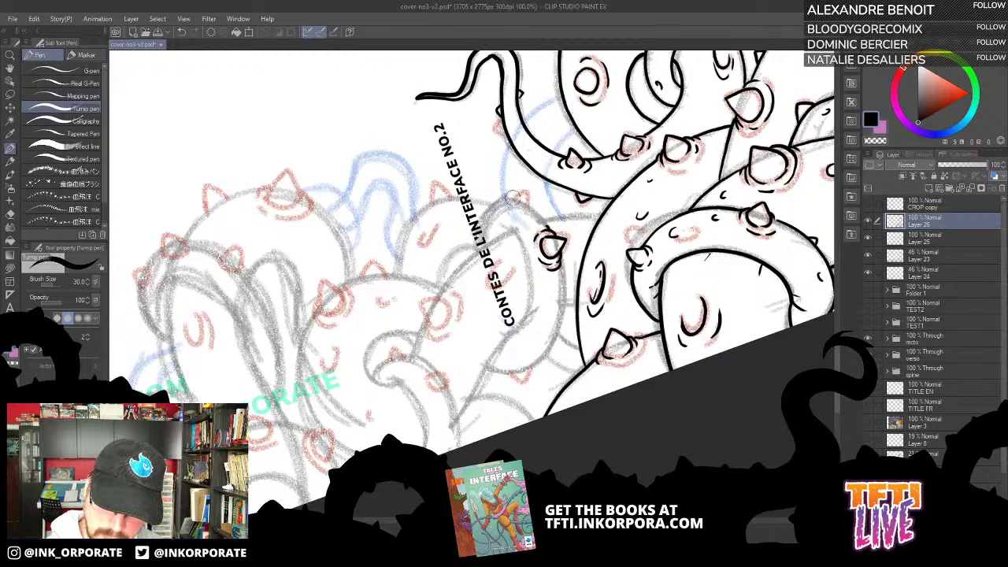
mouse_move(513, 199)
mouse_down()
mouse_move(523, 192)
mouse_move(526, 205)
mouse_up()
Ink the next coil's upper contour around its two spikes, replacing the first stroke with a cleaner one.
mouse_move(479, 251)
mouse_down()
mouse_move(486, 211)
mouse_move(508, 199)
mouse_move(532, 210)
mouse_up()
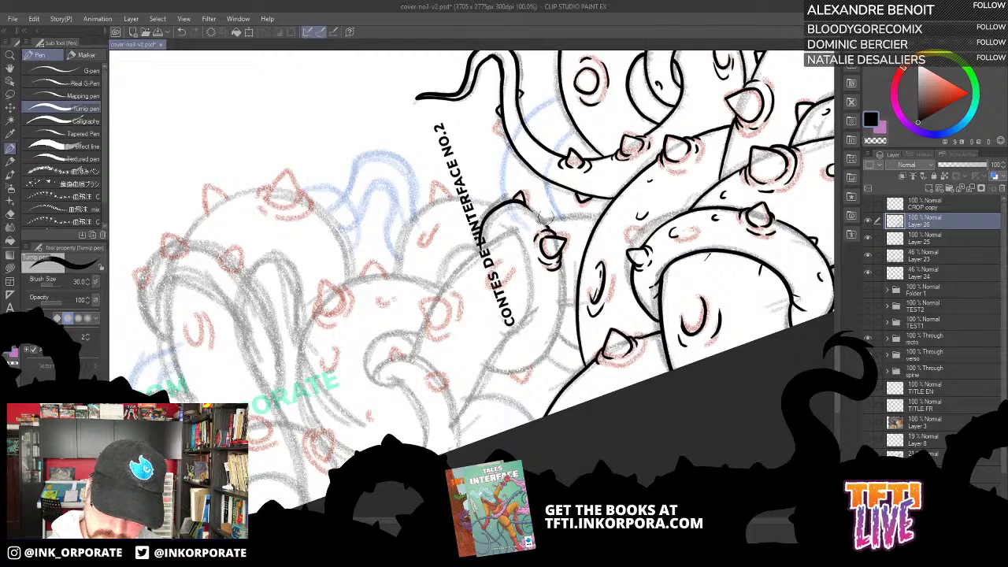
key(ctrl+z)
mouse_move(479, 249)
mouse_down()
mouse_move(499, 203)
mouse_move(525, 206)
mouse_move(555, 238)
mouse_up()
mouse_move(510, 203)
mouse_down()
mouse_move(516, 194)
mouse_move(527, 207)
mouse_up()
Continue the spiked coil's outer contour from its creased spike around the bend toward the page edge.
key(asciicircum)
key(asciicircum)
key(asciicircum)
key(asciicircum)
key(asciicircum)
key(asciicircum)
key(asciicircum)
key(asciicircum)
key(asciicircum)
key(asciicircum)
key(asciicircum)
key(asciicircum)
key(asciicircum)
key(asciicircum)
key(asciicircum)
key(asciicircum)
key(asciicircum)
key(asciicircum)
key(asciicircum)
key(asciicircum)
key(asciicircum)
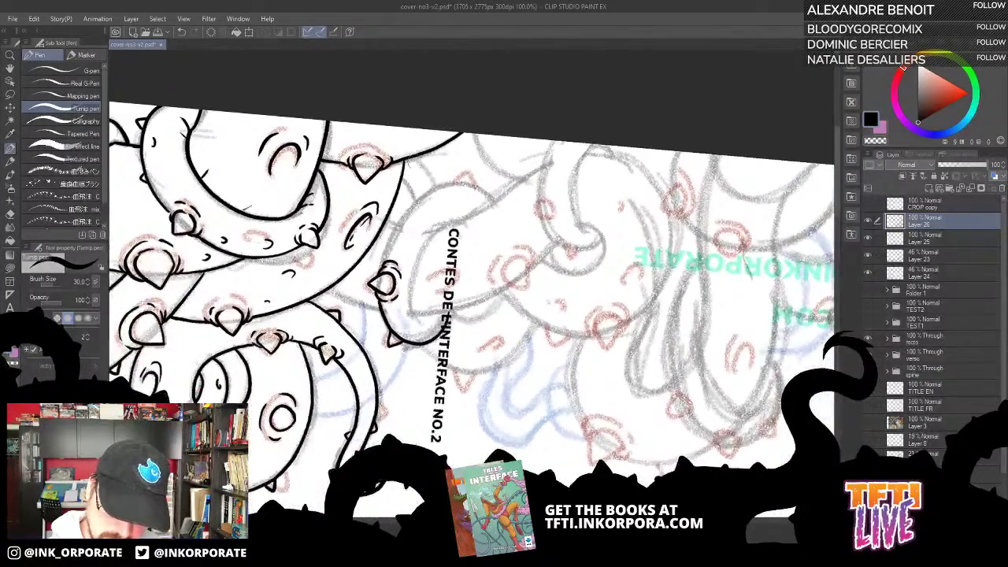
drag(407, 164, 515, 121)
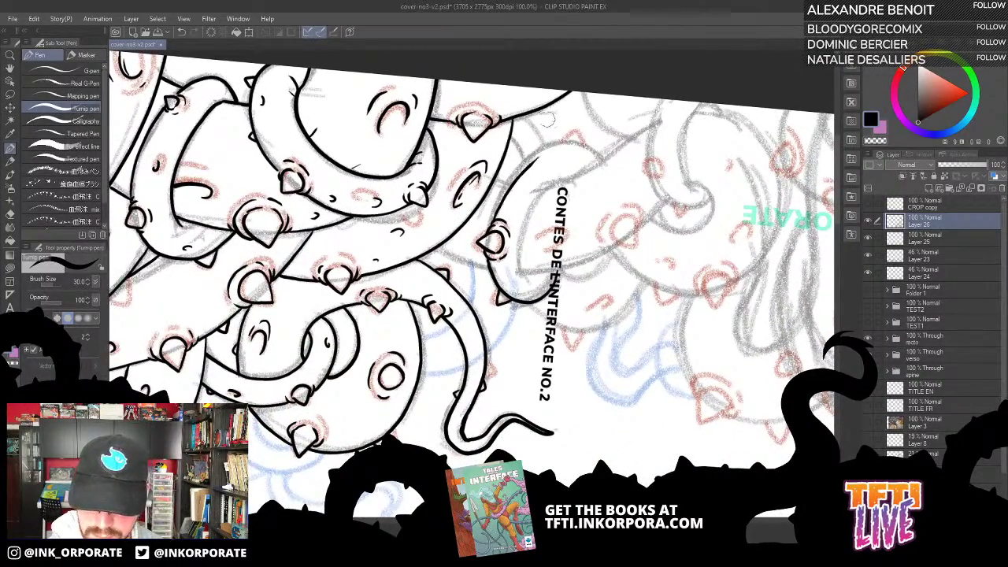
mouse_move(494, 229)
mouse_down()
mouse_move(504, 186)
mouse_move(529, 156)
mouse_move(557, 142)
mouse_move(603, 162)
mouse_up()
Ink the line behind the new coil, and the contour and creased spike of the tentacle emerging from it.
key(asciicircum)
key(asciicircum)
key(asciicircum)
key(asciicircum)
key(asciicircum)
key(asciicircum)
key(asciicircum)
key(asciicircum)
key(asciicircum)
key(asciicircum)
key(asciicircum)
key(asciicircum)
key(asciicircum)
key(asciicircum)
key(asciicircum)
key(asciicircum)
key(asciicircum)
key(asciicircum)
key(asciicircum)
key(asciicircum)
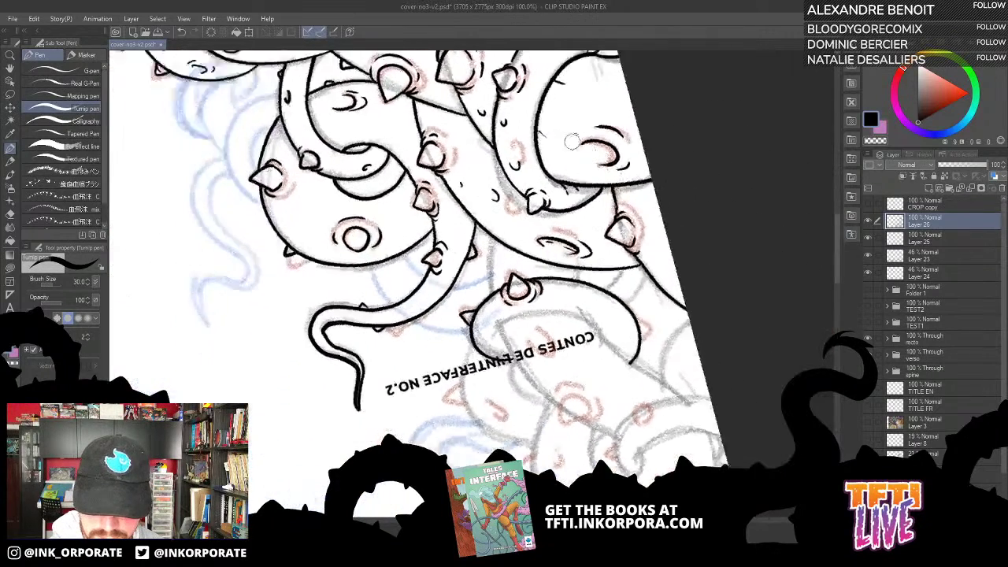
mouse_move(484, 305)
mouse_down()
mouse_move(512, 252)
mouse_move(502, 170)
mouse_up()
mouse_move(487, 349)
mouse_down()
mouse_move(507, 365)
mouse_move(502, 348)
mouse_move(489, 346)
mouse_move(500, 345)
mouse_move(501, 357)
mouse_move(479, 341)
mouse_move(480, 354)
mouse_move(486, 335)
mouse_move(501, 334)
mouse_move(517, 359)
mouse_move(504, 383)
mouse_move(492, 377)
mouse_move(513, 379)
mouse_move(518, 347)
mouse_move(512, 383)
mouse_move(499, 381)
mouse_move(508, 393)
mouse_move(518, 355)
mouse_move(484, 334)
mouse_move(480, 341)
mouse_move(489, 323)
mouse_move(457, 248)
mouse_move(485, 358)
mouse_move(468, 250)
mouse_up()
drag(508, 398, 518, 409)
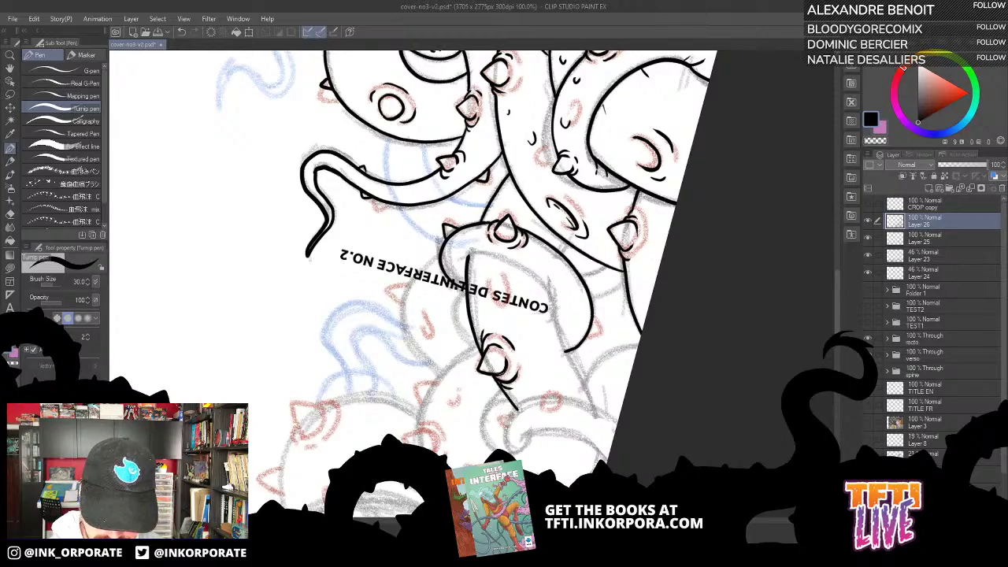
Ink the inner curve of the new coil around the title lettering.
key(asciicircum)
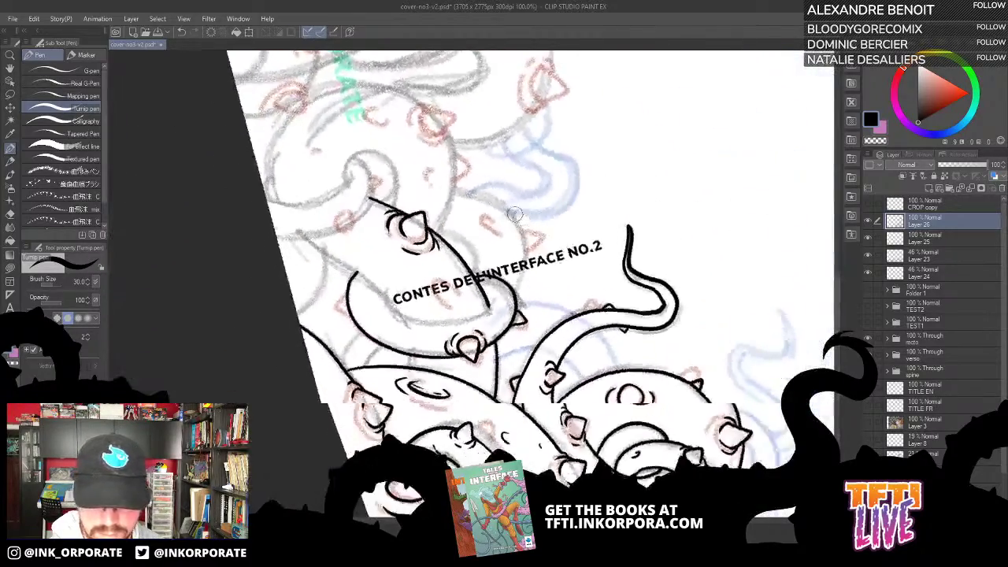
key(asciicircum)
drag(631, 177, 663, 208)
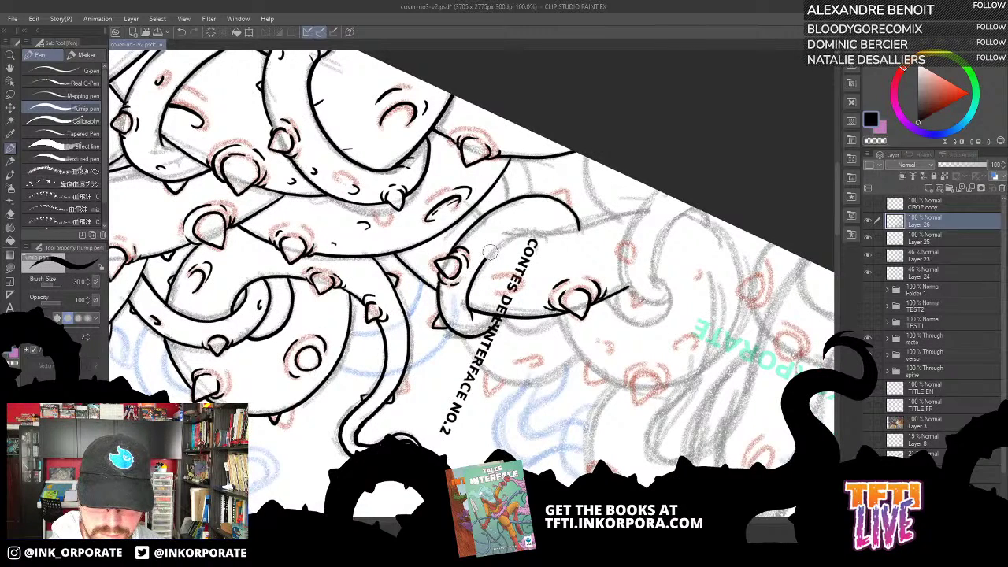
mouse_move(490, 251)
mouse_down()
mouse_move(544, 234)
mouse_move(561, 269)
mouse_up()
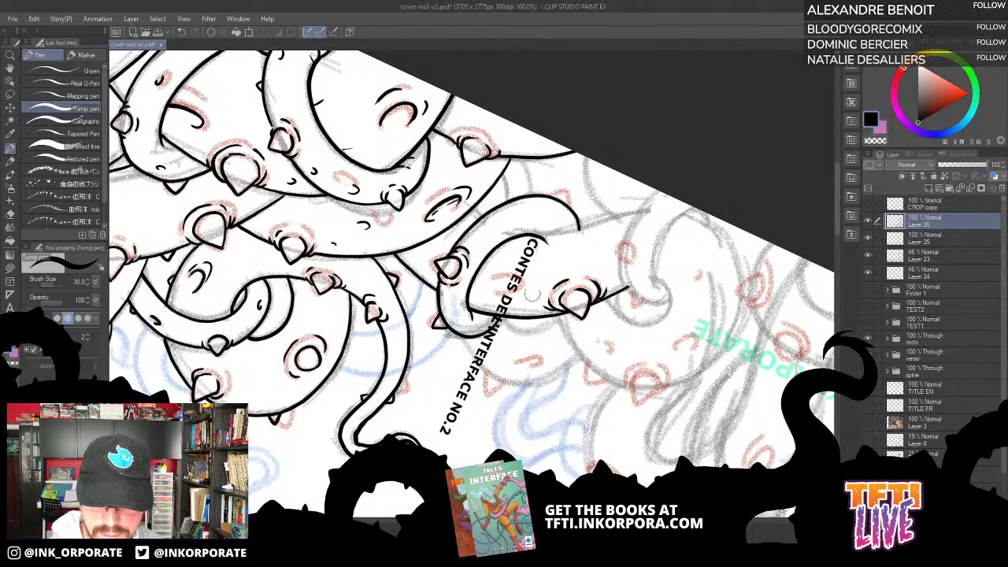
Extend the coil's inner contour past the outer bend toward the page edge to close the emerging tentacle's other side.
key(asciicircum)
key(asciicircum)
key(asciicircum)
key(asciicircum)
key(asciicircum)
key(asciicircum)
key(asciicircum)
key(asciicircum)
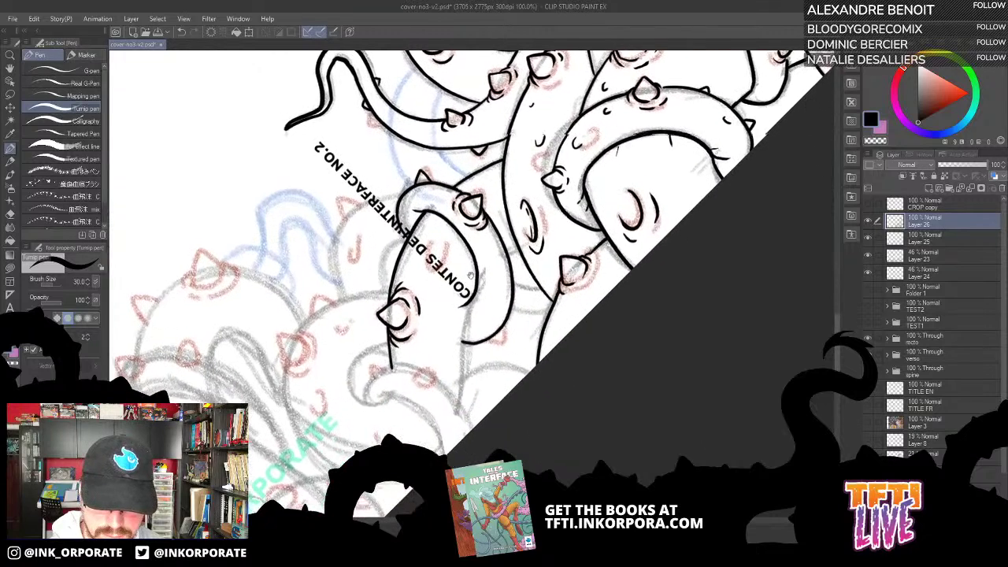
key(asciicircum)
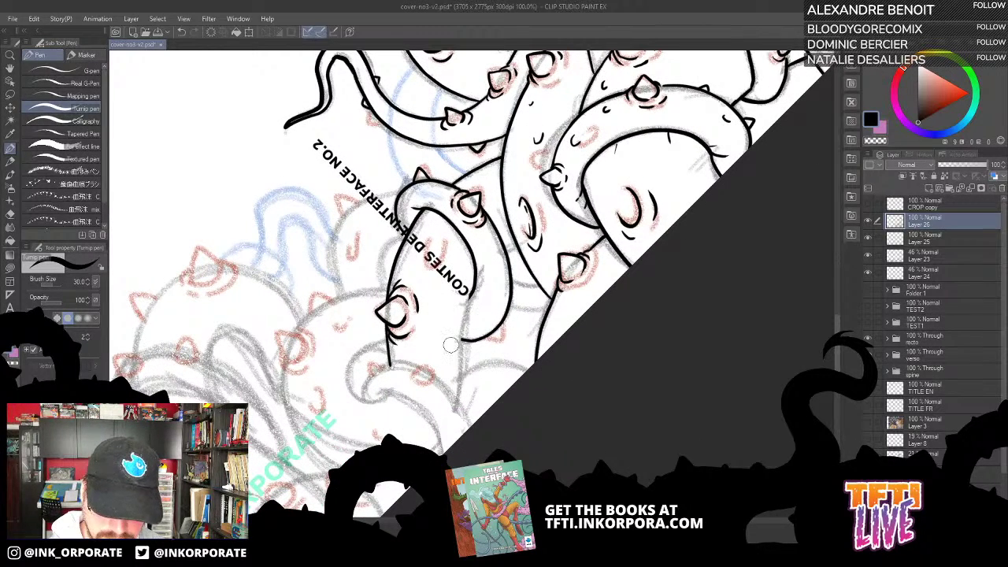
key(asciicircum)
key(asciicircum)
key(asciicircum)
key(asciicircum)
key(asciicircum)
key(asciicircum)
key(asciicircum)
key(asciicircum)
key(asciicircum)
key(asciicircum)
key(asciicircum)
key(asciicircum)
key(asciicircum)
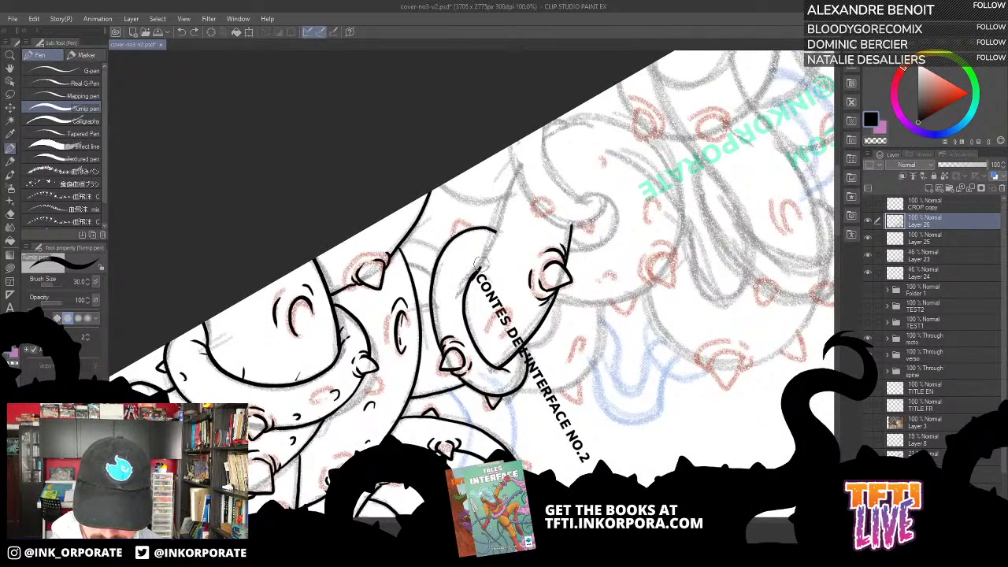
drag(495, 235, 519, 164)
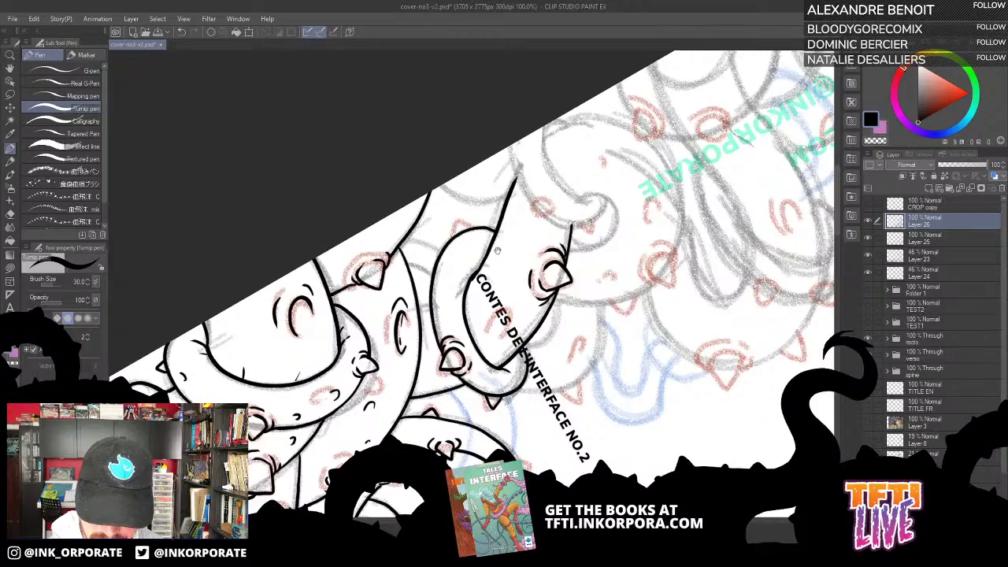
Ink the next coil's creased spike and its upper contour up to the title tentacle, with a small edge spike and a surface bump.
key(asciicircum)
key(asciicircum)
key(asciicircum)
key(asciicircum)
key(asciicircum)
key(asciicircum)
key(asciicircum)
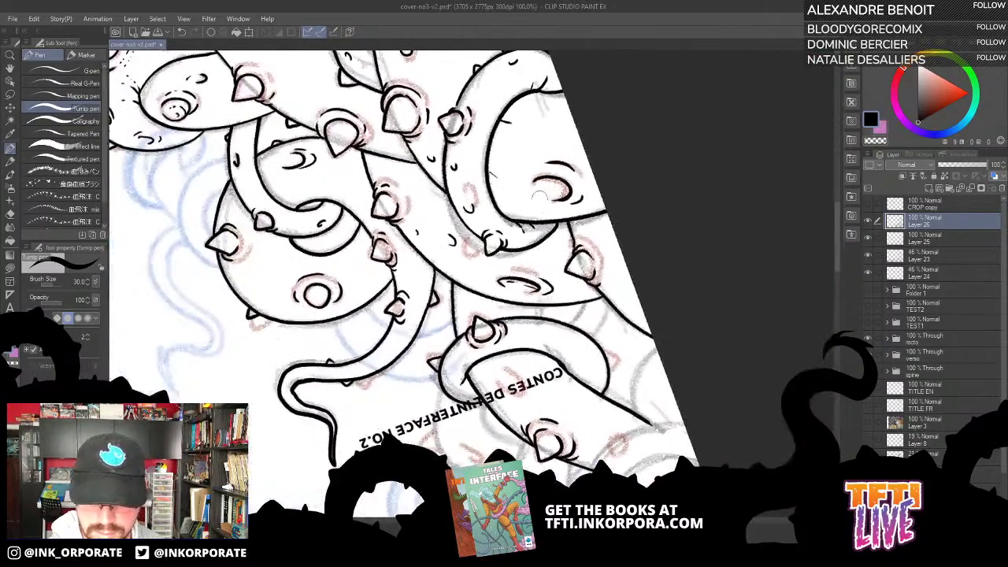
scroll(546, 298, down, 3)
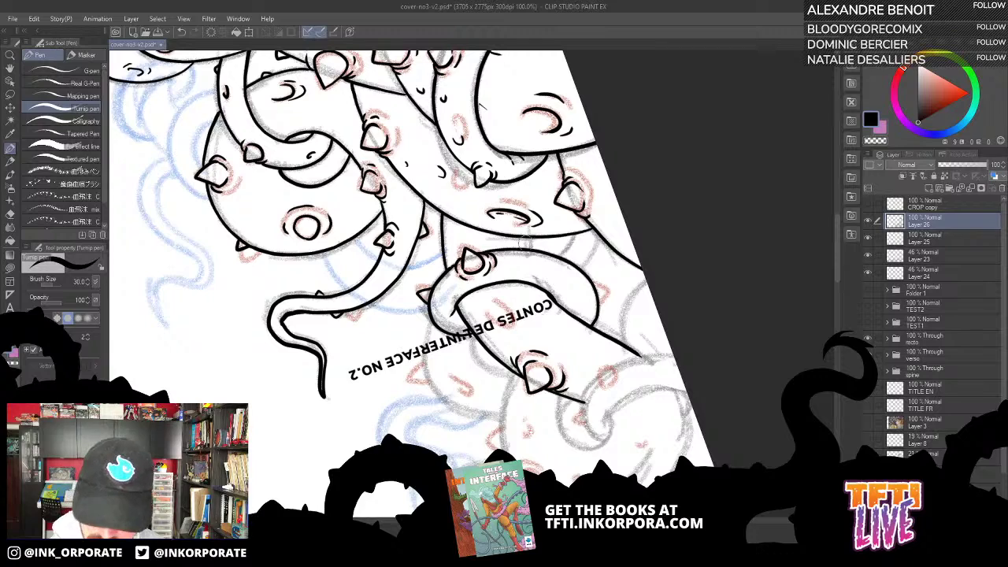
key(asciicircum)
key(asciicircum)
key(asciicircum)
key(asciicircum)
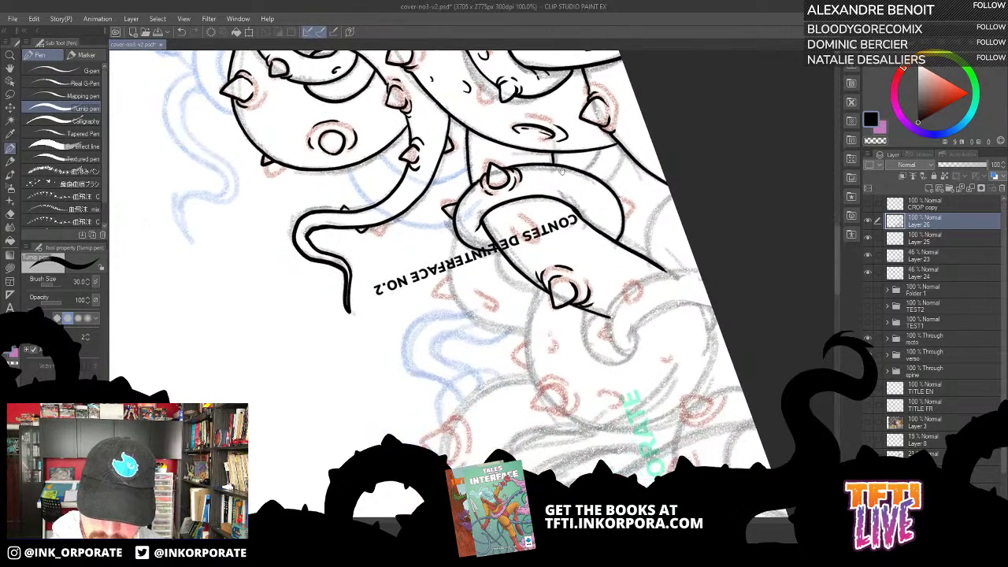
scroll(535, 273, down, 5)
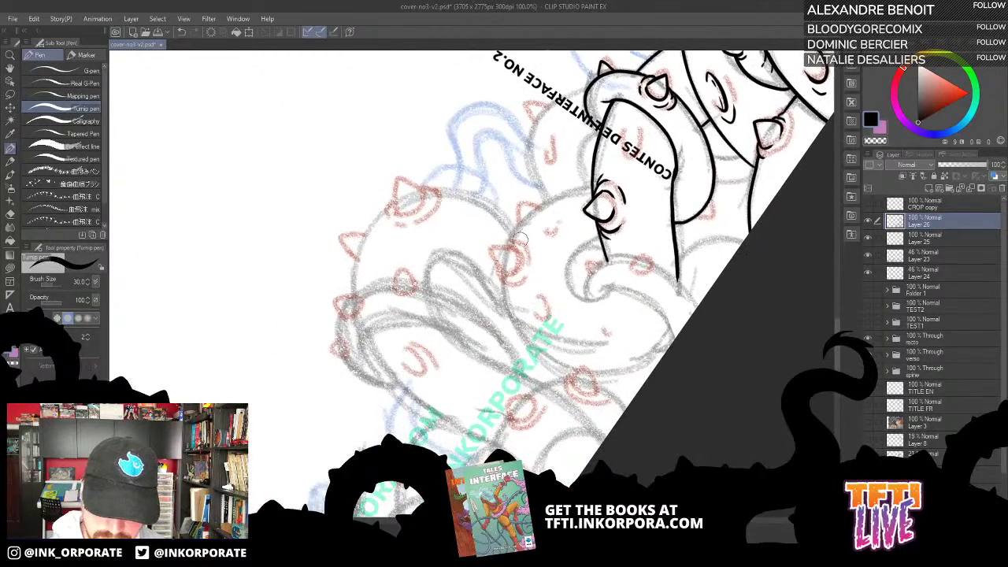
mouse_move(511, 248)
mouse_down()
mouse_move(492, 254)
mouse_move(502, 272)
mouse_move(520, 264)
mouse_move(520, 250)
mouse_move(508, 281)
mouse_up()
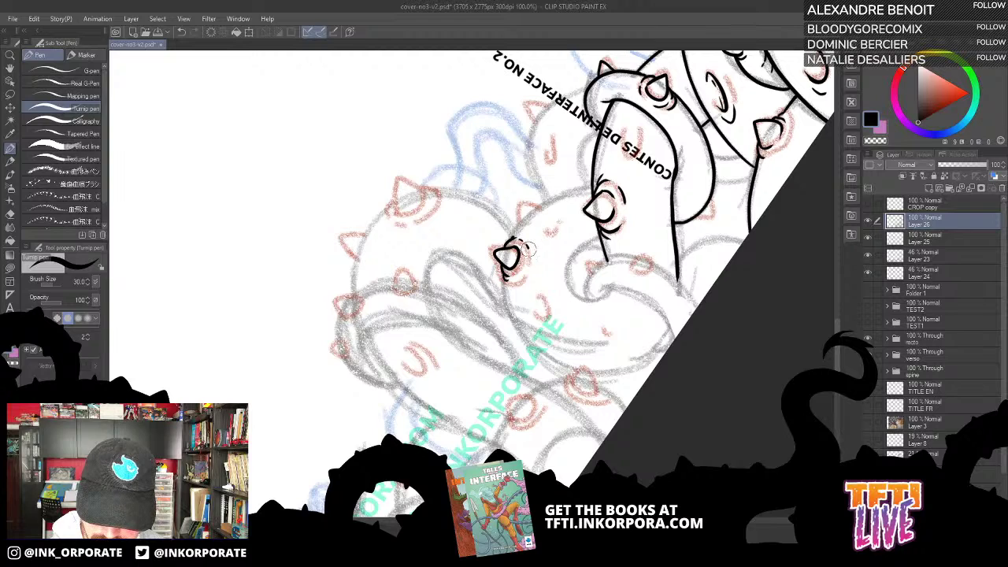
mouse_move(531, 249)
mouse_down()
mouse_move(530, 272)
mouse_move(513, 289)
mouse_up()
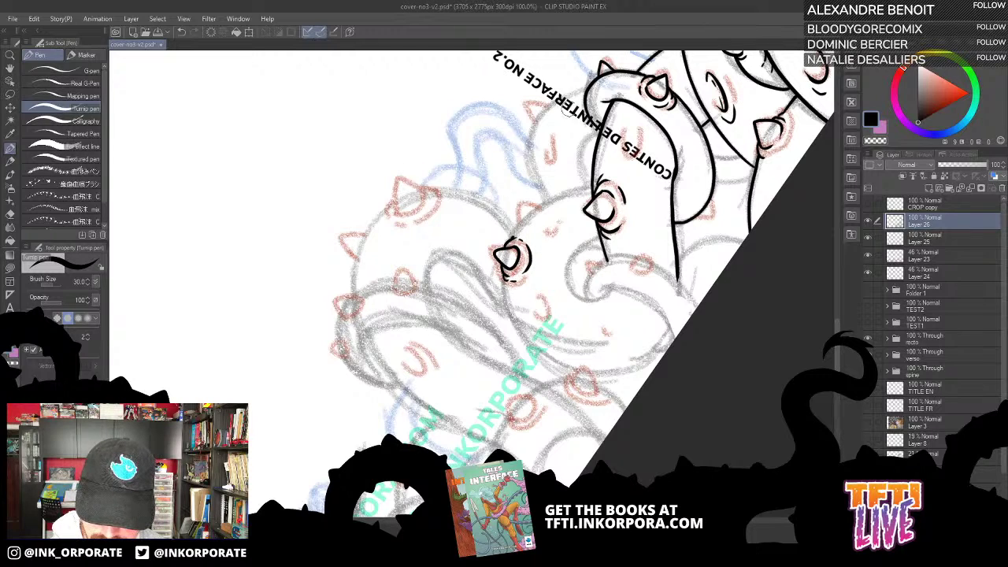
drag(526, 213, 581, 190)
mouse_move(529, 211)
mouse_down()
mouse_move(539, 204)
mouse_move(543, 225)
mouse_move(557, 217)
mouse_up()
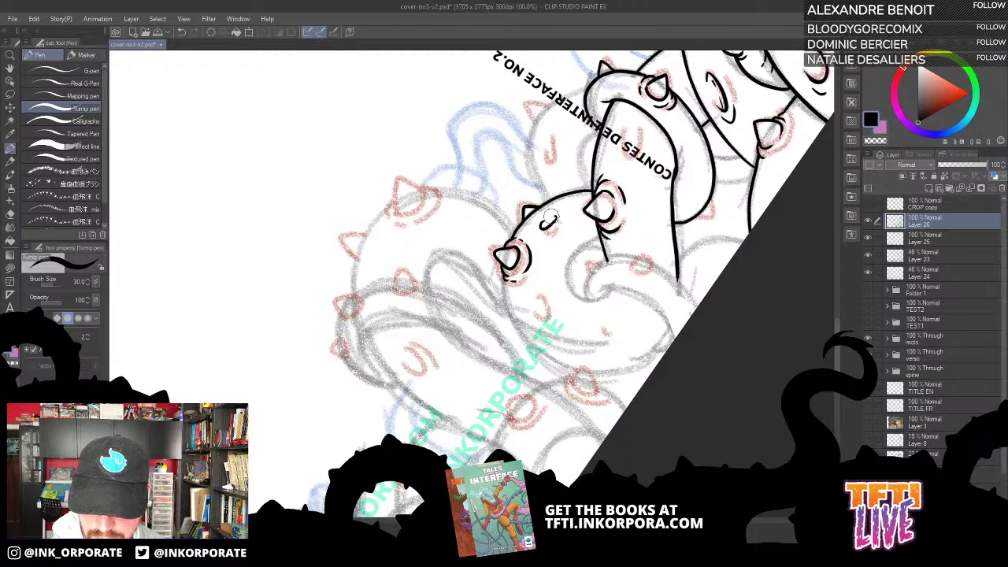
Ink the coil behind the title lettering with its edge spike, outer contour, surface bump and small inner arc.
drag(554, 158, 516, 281)
mouse_move(510, 228)
mouse_down()
mouse_move(494, 229)
mouse_move(499, 243)
mouse_up()
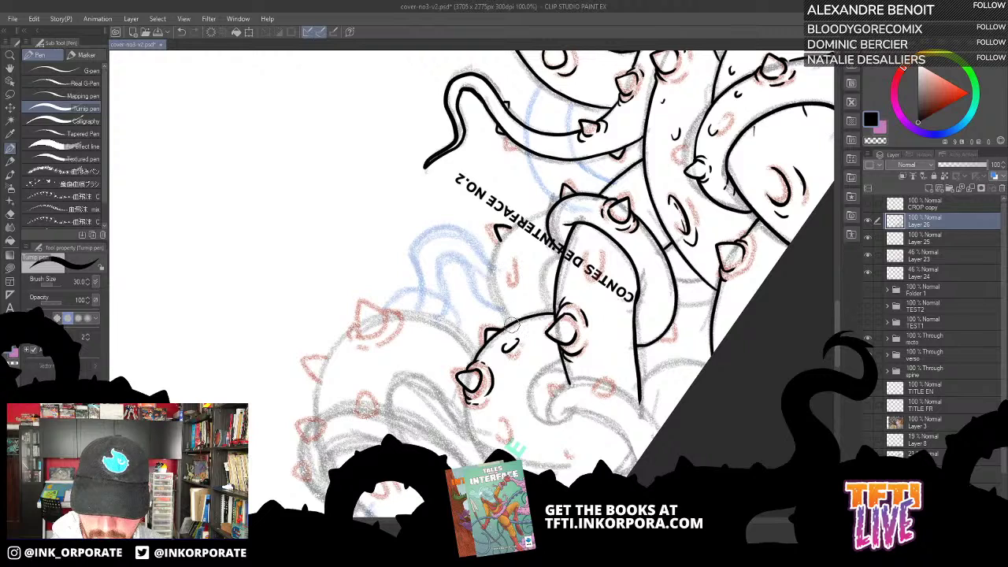
mouse_move(510, 323)
mouse_down()
mouse_move(488, 266)
mouse_move(516, 220)
mouse_move(556, 206)
mouse_up()
key(ctrl+z)
mouse_move(510, 274)
mouse_down()
mouse_move(540, 275)
mouse_move(549, 310)
mouse_move(553, 260)
mouse_up()
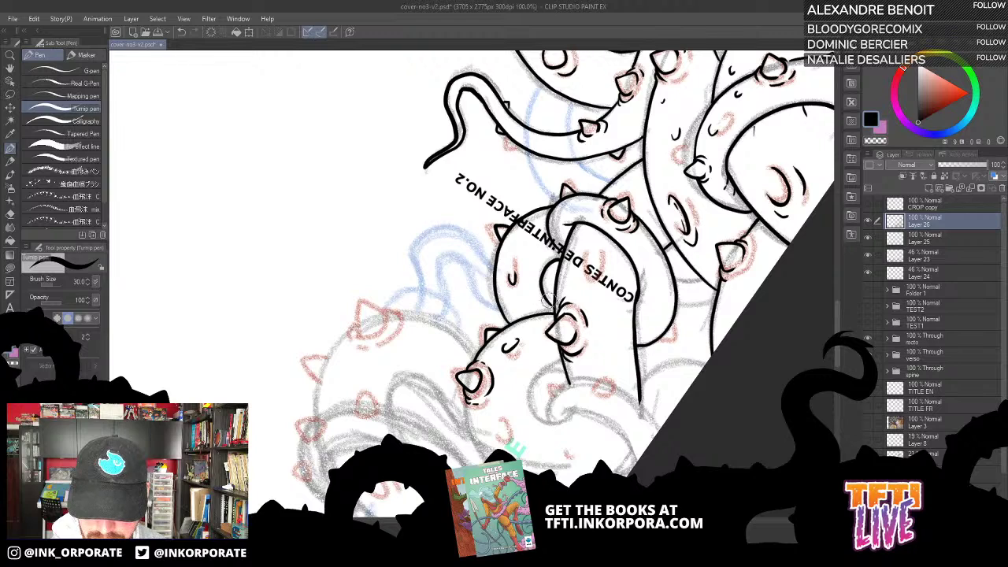
Ink both sides of the curled tentacle tip that crosses in front of the title tentacle near the page edge.
drag(543, 353, 568, 125)
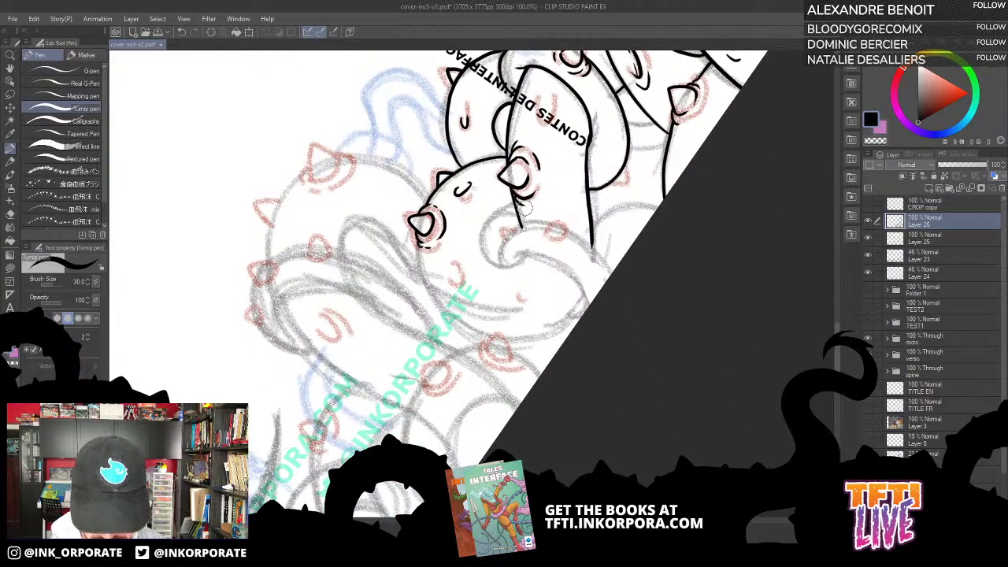
key(minus)
key(minus)
key(minus)
key(minus)
key(minus)
key(minus)
key(minus)
key(minus)
key(minus)
key(minus)
key(minus)
key(minus)
key(minus)
key(minus)
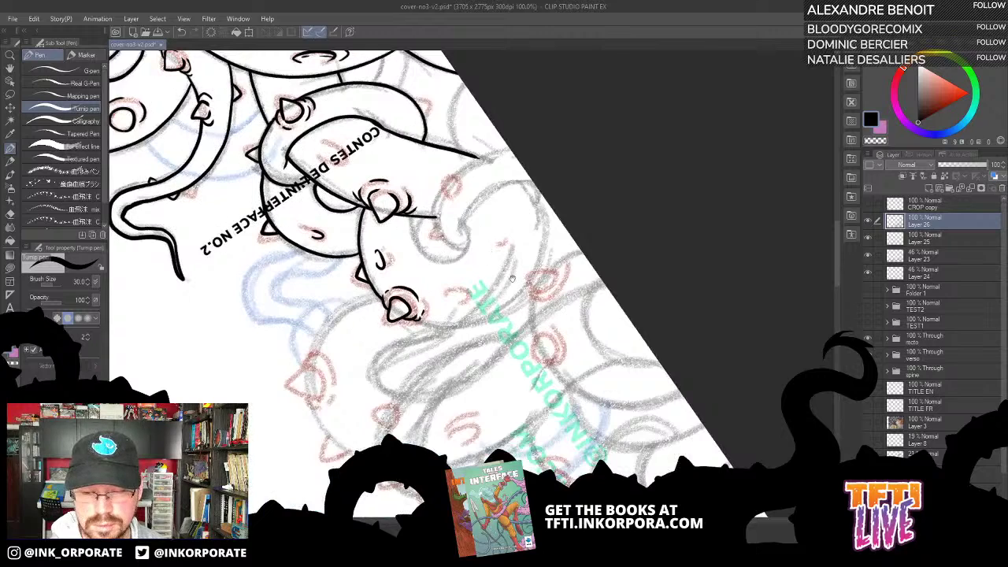
drag(513, 278, 571, 306)
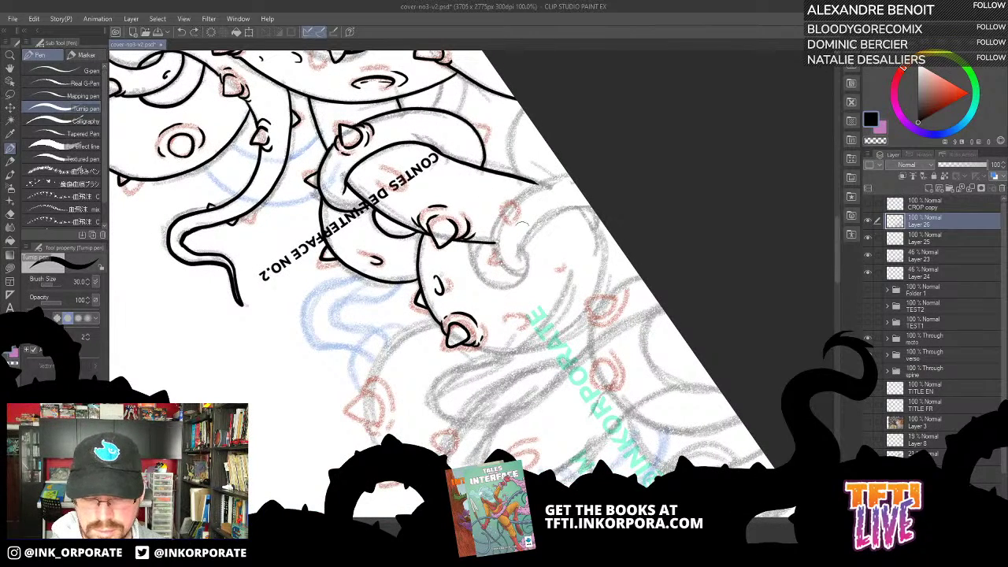
mouse_move(527, 255)
mouse_down()
mouse_move(526, 233)
mouse_move(564, 207)
mouse_move(616, 227)
mouse_up()
mouse_move(524, 276)
mouse_down()
mouse_move(495, 263)
mouse_move(490, 236)
mouse_move(503, 206)
mouse_move(594, 175)
mouse_up()
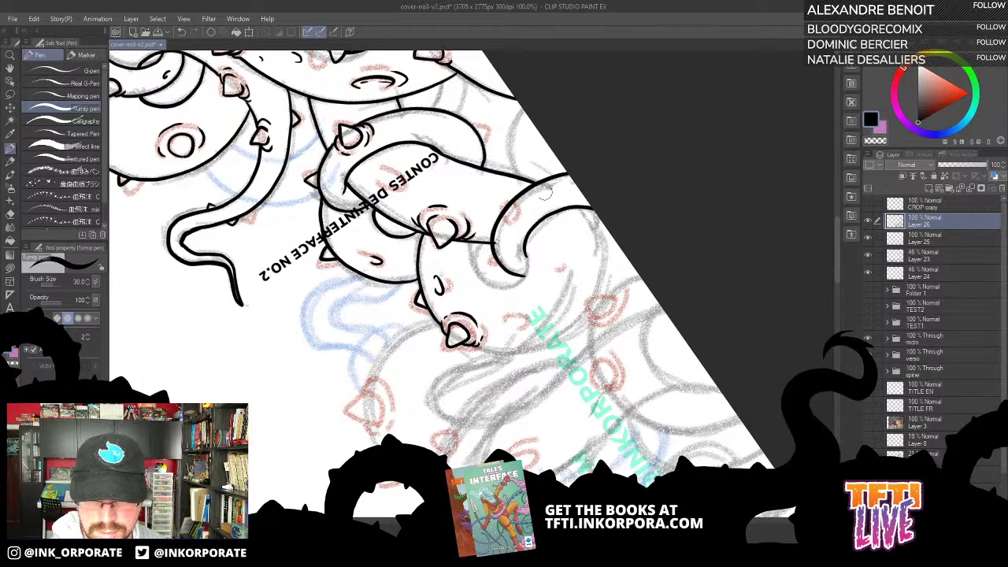
Ink a small creased spike at the end of the curled tentacle tip.
key(^)
key(^)
key(^)
key(^)
key(^)
key(^)
key(^)
key(^)
key(^)
key(^)
key(^)
key(^)
key(^)
key(^)
key(^)
key(^)
key(^)
key(^)
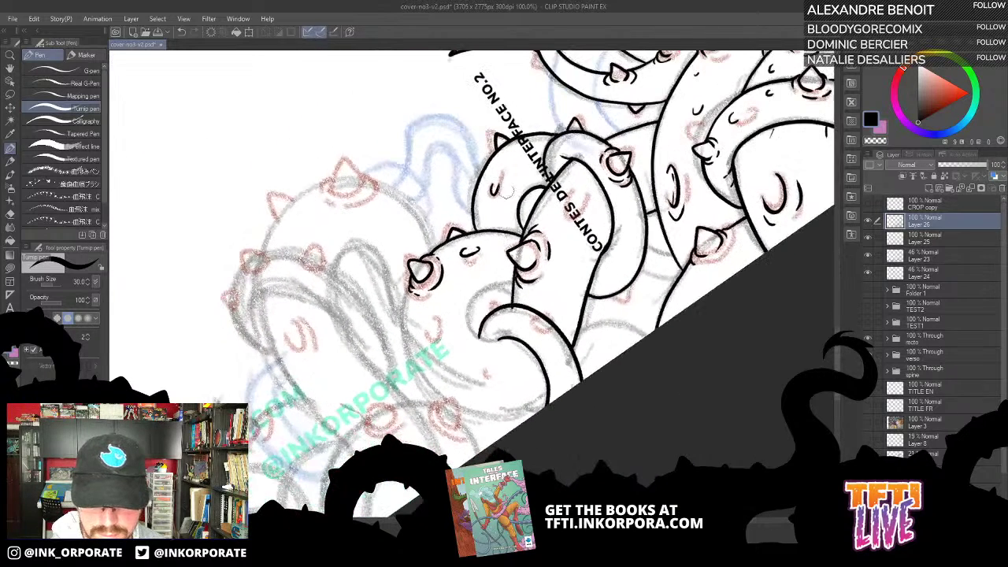
mouse_move(492, 314)
mouse_down()
mouse_move(493, 303)
mouse_move(502, 308)
mouse_up()
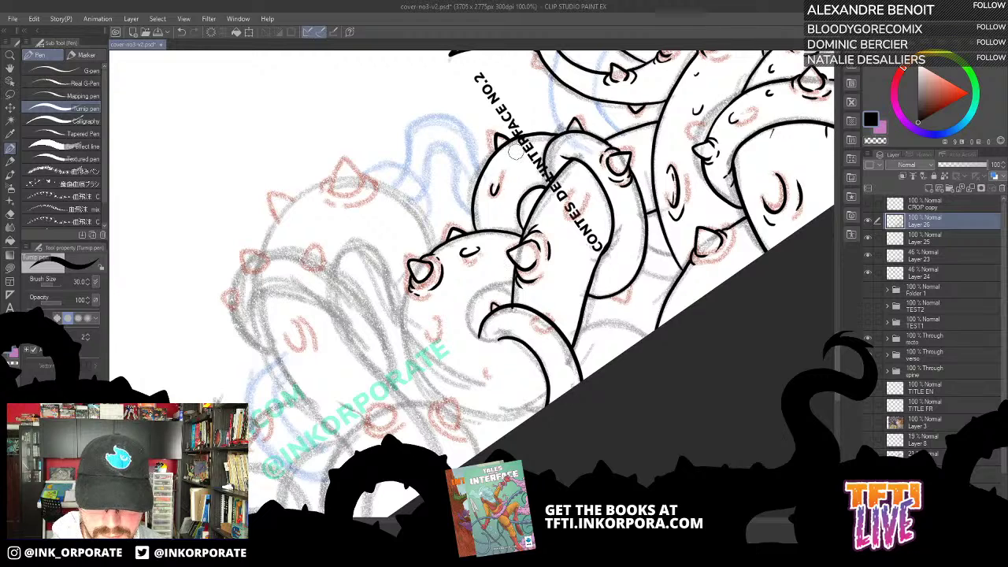
key(ctrl+z)
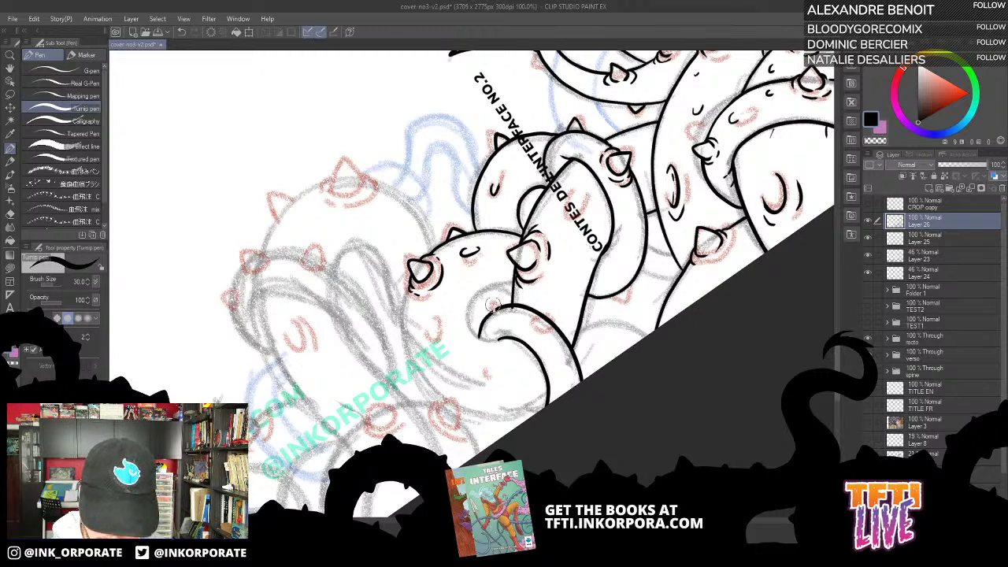
scroll(499, 300, down, 3)
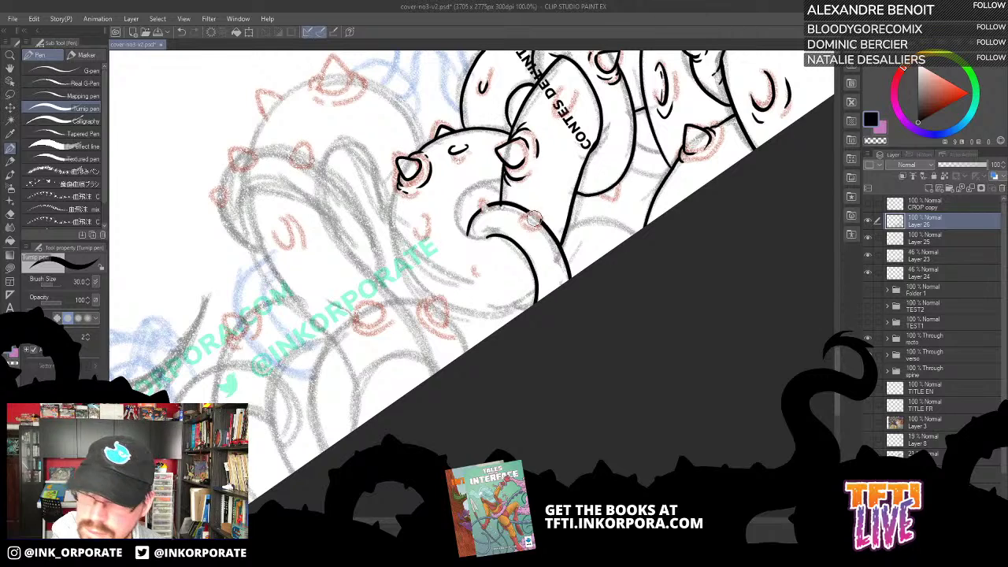
drag(488, 234, 517, 279)
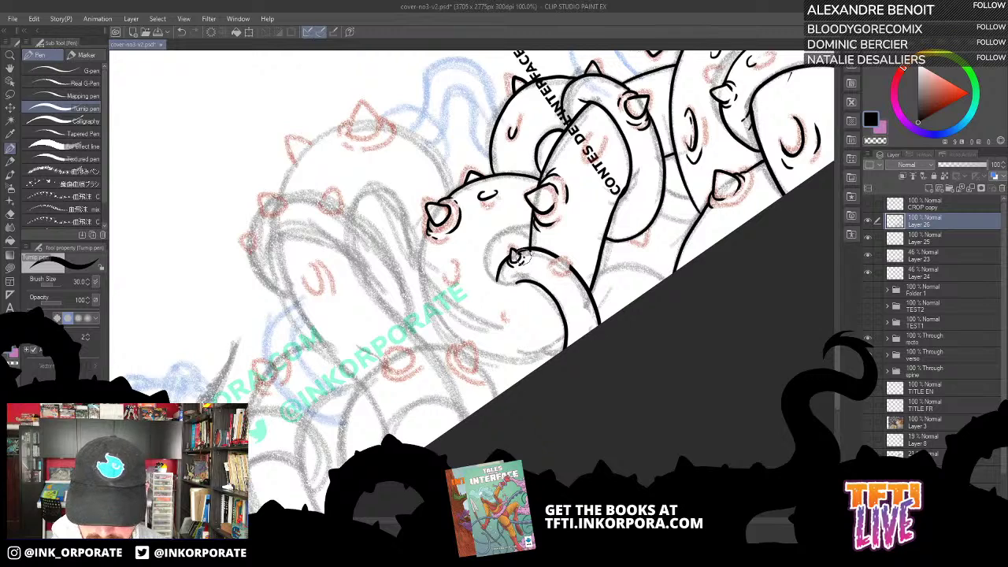
Ink the second creased spike on the curled tentacle and the rounded contour curling behind its tip.
mouse_move(548, 256)
mouse_down()
mouse_move(571, 268)
mouse_move(561, 263)
mouse_move(567, 279)
mouse_move(585, 243)
mouse_move(498, 253)
mouse_move(502, 206)
mouse_move(573, 158)
mouse_up()
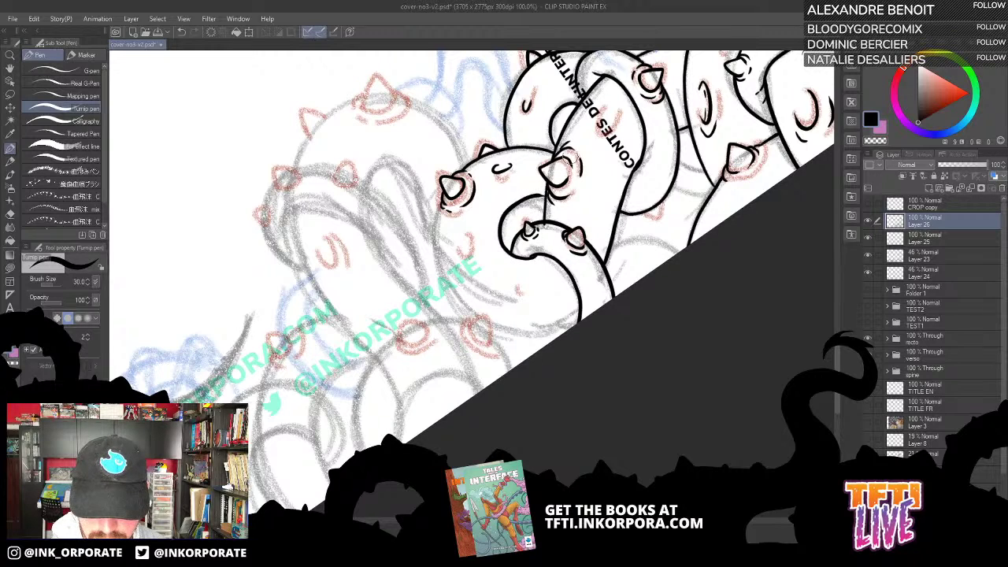
key(ctrl+z)
mouse_move(545, 205)
mouse_down()
mouse_move(511, 214)
mouse_move(504, 236)
mouse_move(539, 202)
mouse_move(516, 207)
mouse_move(496, 228)
mouse_move(503, 251)
mouse_move(549, 228)
mouse_up()
key(ctrl+z)
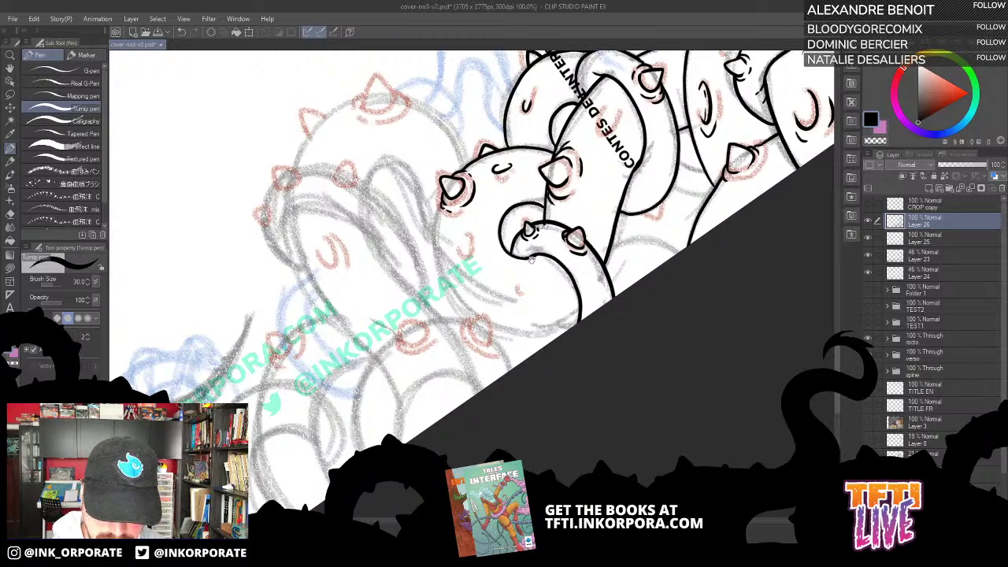
Ink the inner arc of the arching coil at the page edge beyond the curled tentacle.
drag(532, 260, 524, 230)
key(asciicircum)
key(asciicircum)
key(asciicircum)
key(asciicircum)
key(asciicircum)
key(asciicircum)
key(asciicircum)
key(asciicircum)
key(asciicircum)
key(asciicircum)
key(asciicircum)
key(asciicircum)
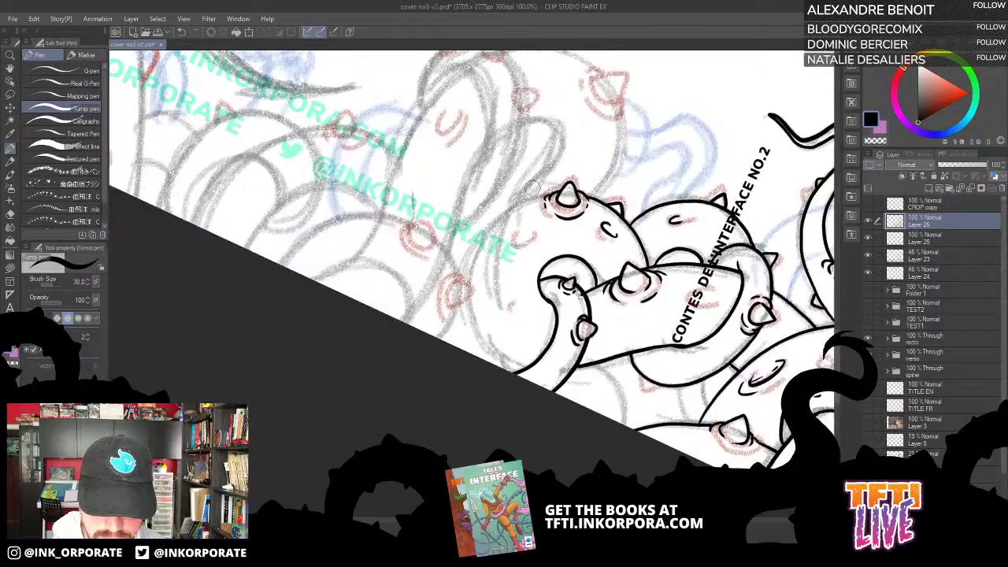
scroll(512, 276, up, 3)
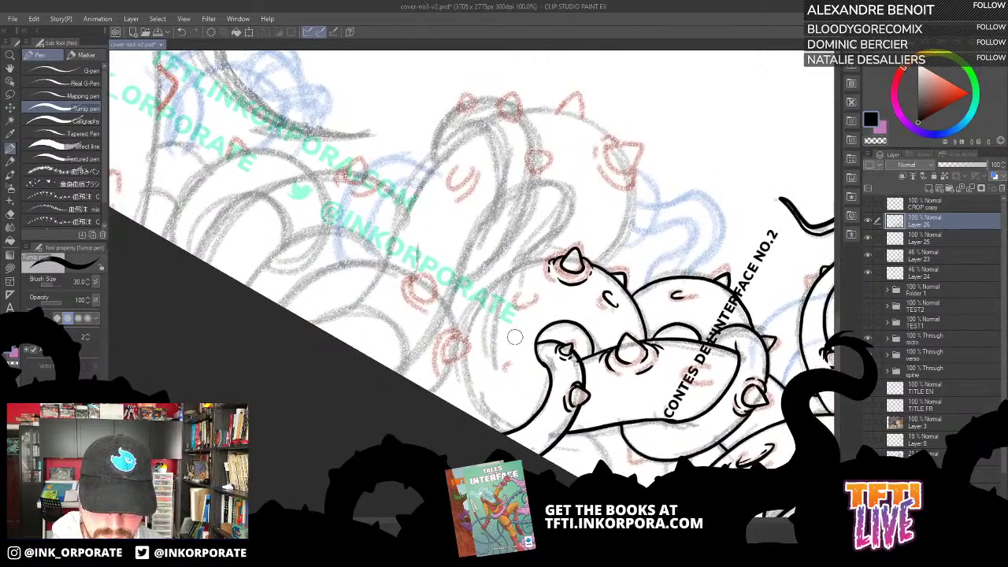
key(minus)
key(minus)
key(minus)
key(minus)
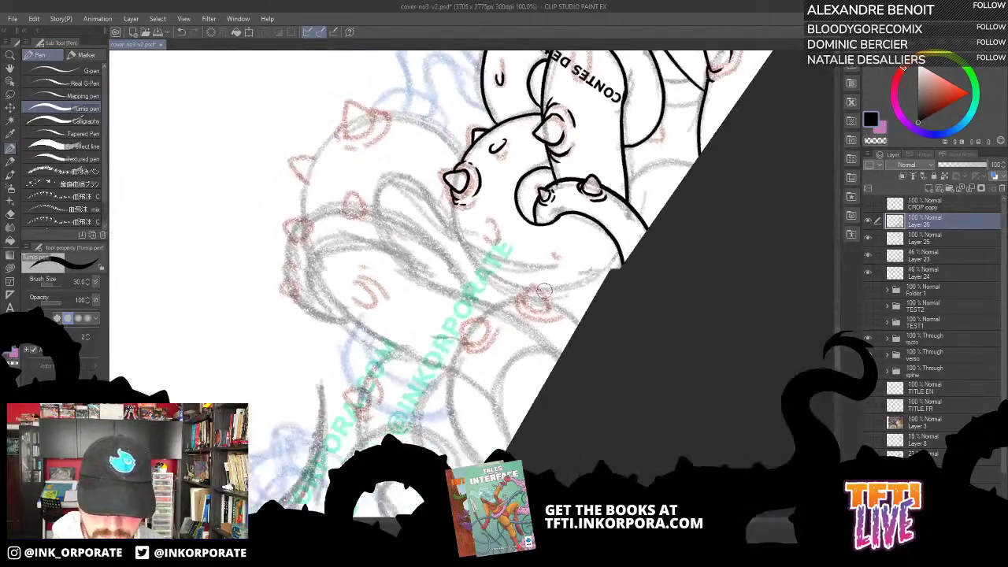
scroll(544, 290, down, 4)
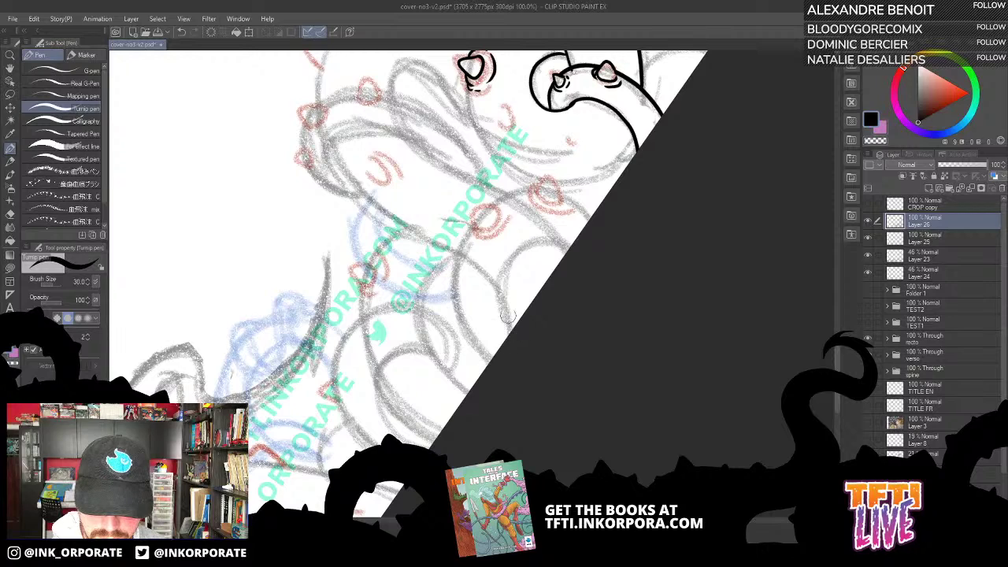
mouse_move(508, 315)
mouse_down()
mouse_move(506, 269)
mouse_move(527, 249)
mouse_move(554, 245)
mouse_move(567, 274)
mouse_up()
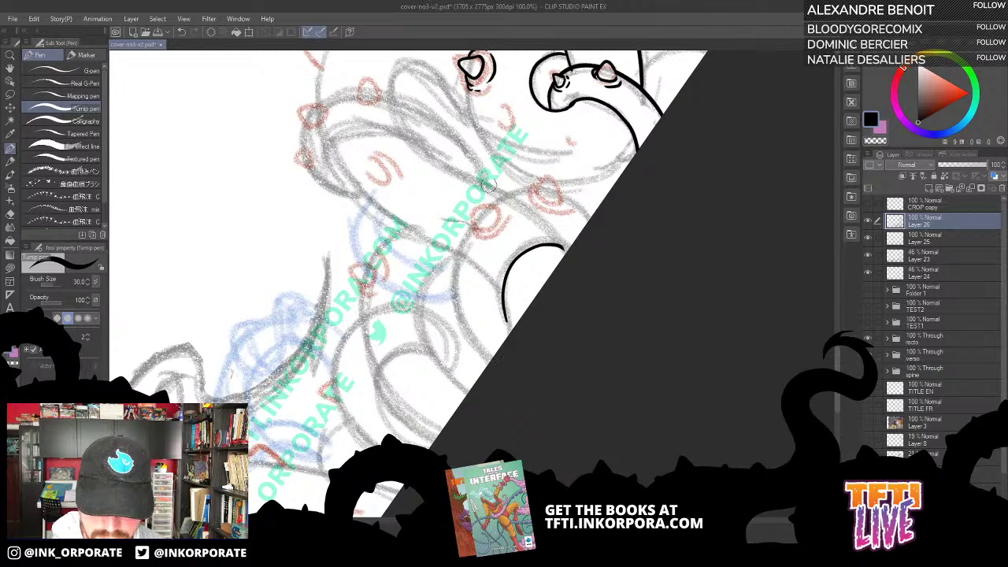
Ink two creased spikes along the arching coil's outer edge.
mouse_move(477, 230)
mouse_down()
mouse_move(479, 206)
mouse_move(498, 211)
mouse_move(498, 225)
mouse_up()
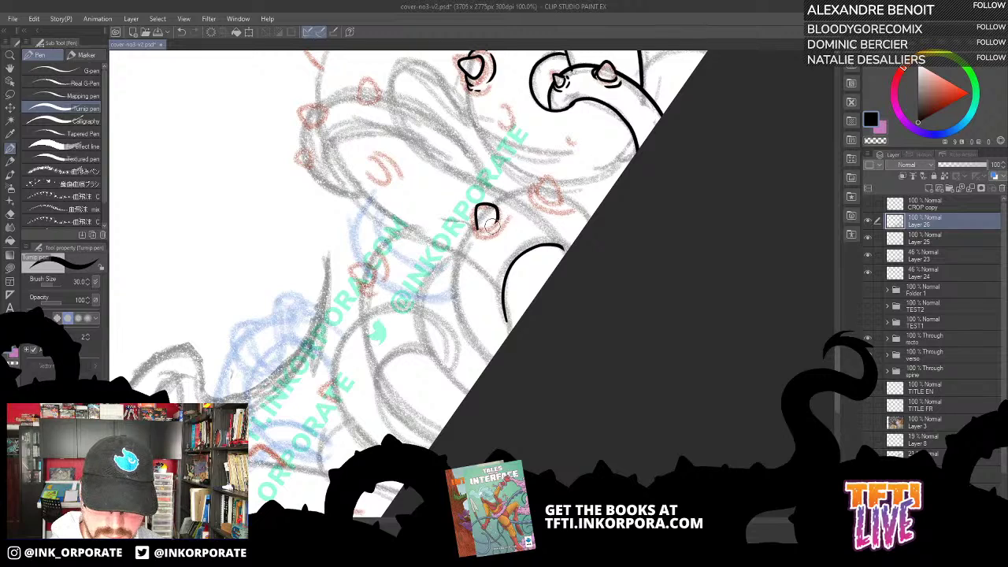
key(ctrl+z)
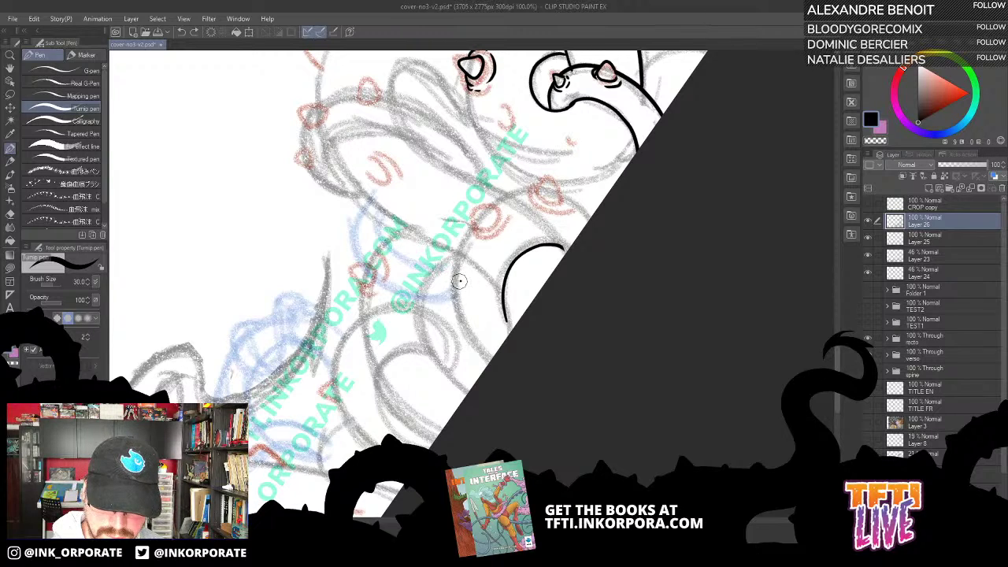
mouse_move(459, 282)
mouse_down()
mouse_move(450, 293)
mouse_move(465, 300)
mouse_move(460, 283)
mouse_move(473, 303)
mouse_move(470, 275)
mouse_move(456, 292)
mouse_up()
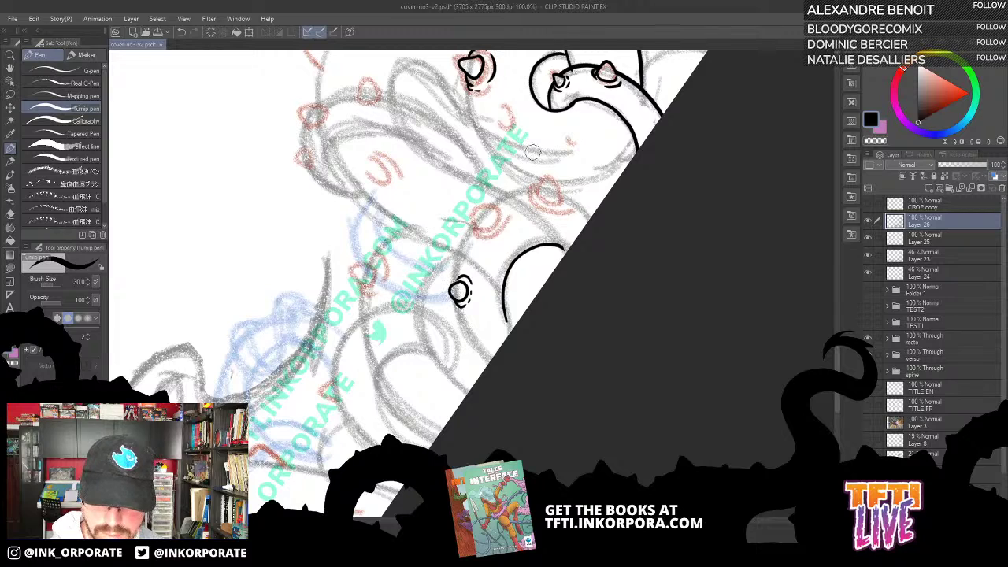
mouse_move(542, 192)
mouse_down()
mouse_move(547, 182)
mouse_move(559, 193)
mouse_move(544, 206)
mouse_move(563, 200)
mouse_up()
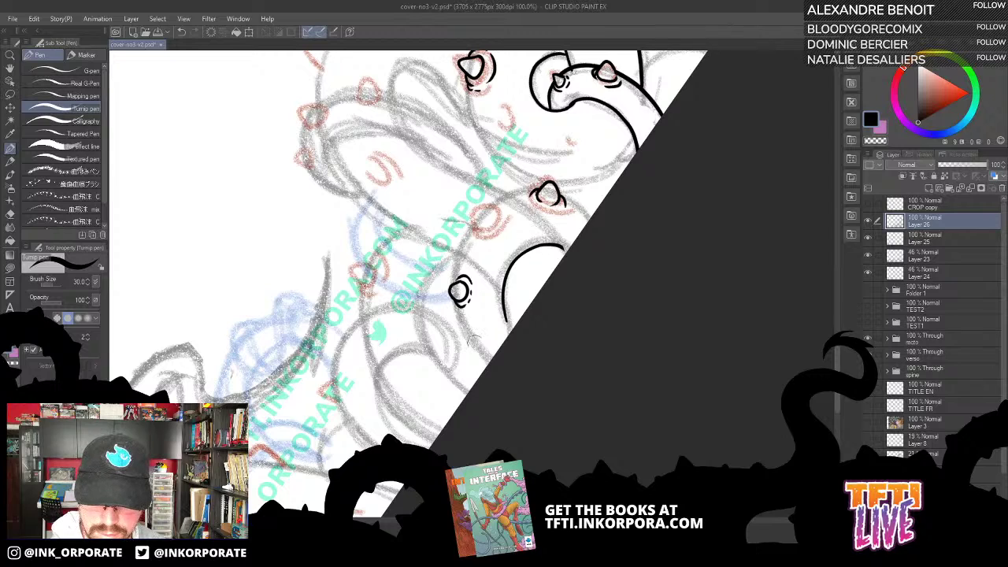
Ink the arching coil's outer contour through its two spikes to the page edge and extend its inner arc to the edge.
mouse_move(497, 364)
mouse_down()
mouse_move(456, 305)
mouse_move(468, 228)
mouse_up()
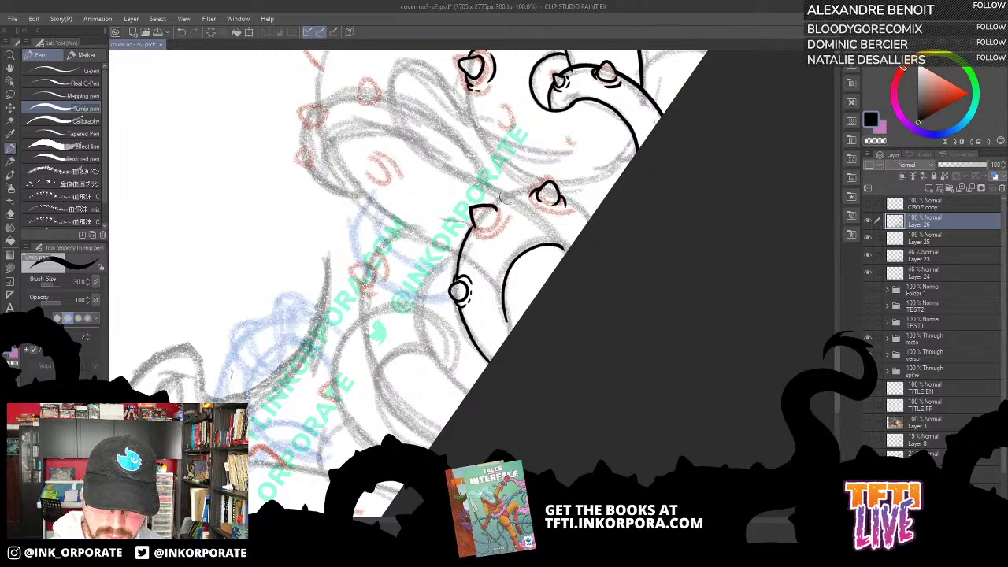
key(ctrl+z)
mouse_move(455, 277)
mouse_down()
mouse_move(468, 224)
mouse_move(514, 195)
mouse_move(536, 186)
mouse_move(591, 219)
mouse_up()
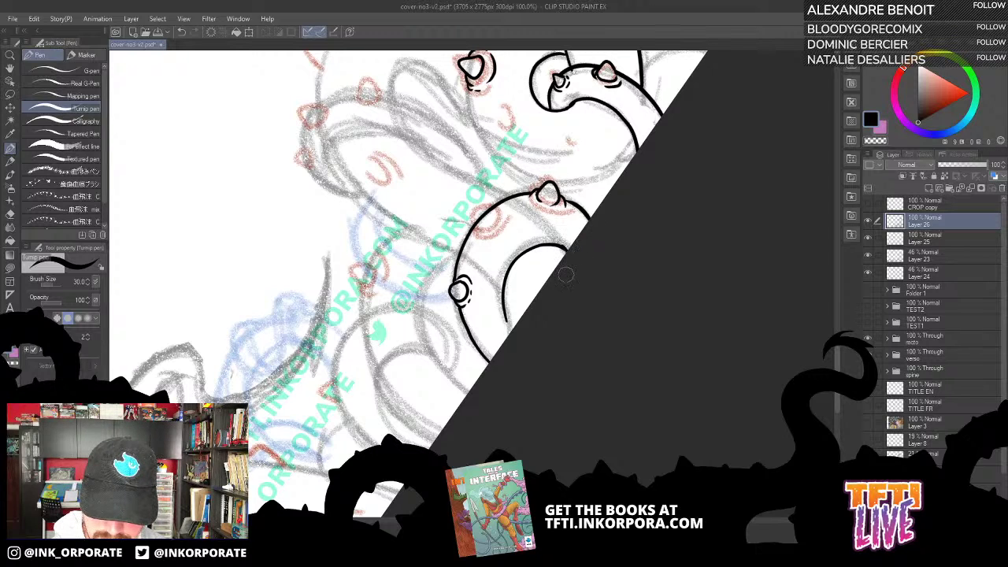
drag(509, 321, 510, 332)
Ink the inner and outer curves of the large hooked tentacle rising behind the arching coil.
key(asciicircum)
key(asciicircum)
key(asciicircum)
key(asciicircum)
key(asciicircum)
key(asciicircum)
key(asciicircum)
key(asciicircum)
key(asciicircum)
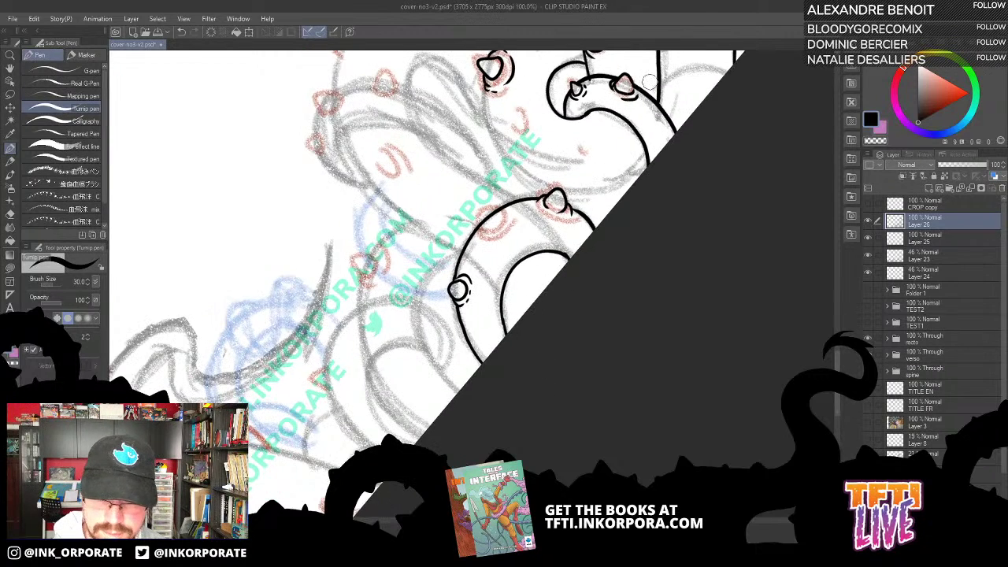
mouse_move(563, 227)
mouse_down()
mouse_move(525, 302)
mouse_move(526, 332)
mouse_move(517, 307)
mouse_up()
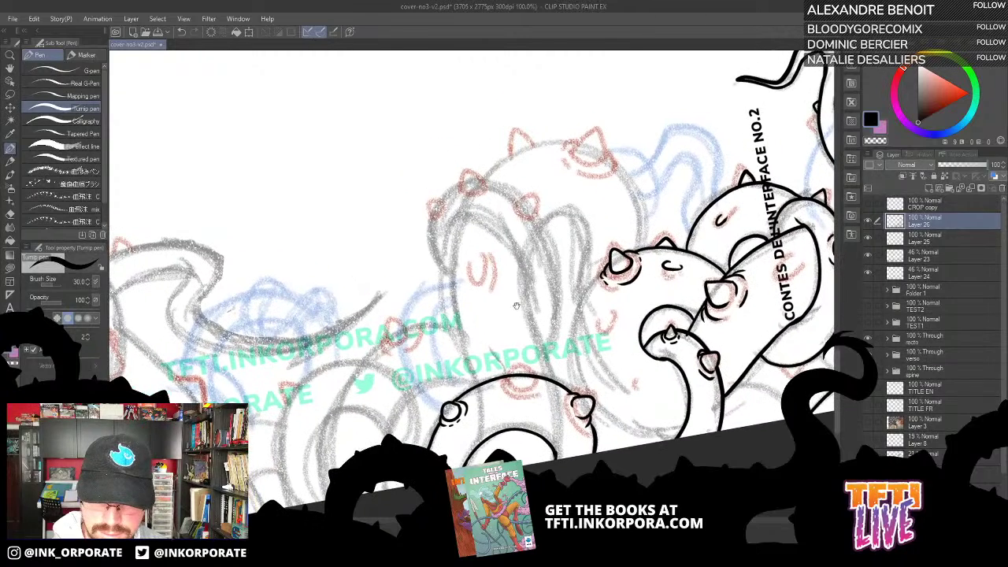
mouse_move(457, 228)
mouse_down()
mouse_move(479, 211)
mouse_move(507, 229)
mouse_move(524, 285)
mouse_up()
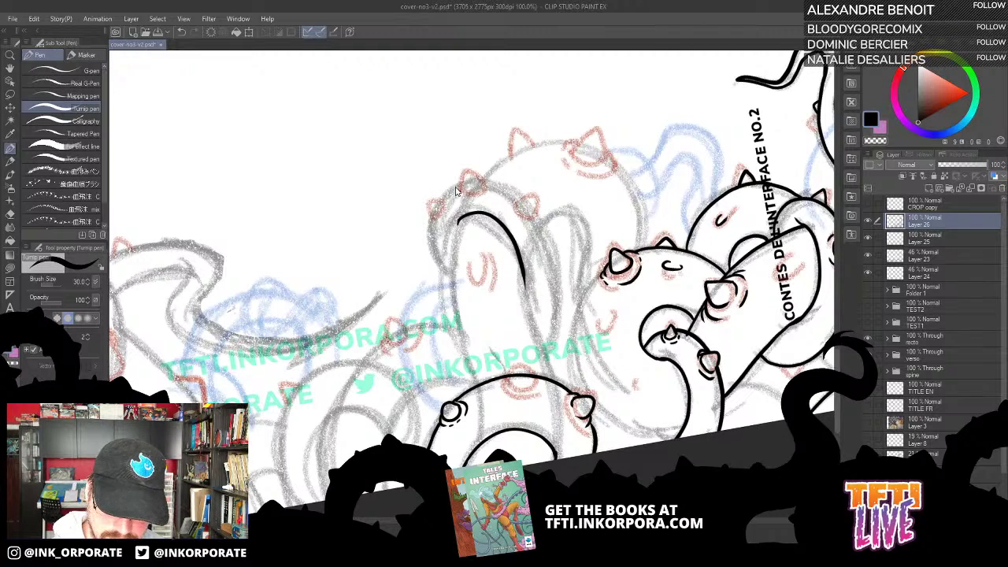
mouse_move(454, 277)
mouse_down()
mouse_move(427, 229)
mouse_move(435, 204)
mouse_move(468, 181)
mouse_move(513, 192)
mouse_move(551, 245)
mouse_move(547, 350)
mouse_up()
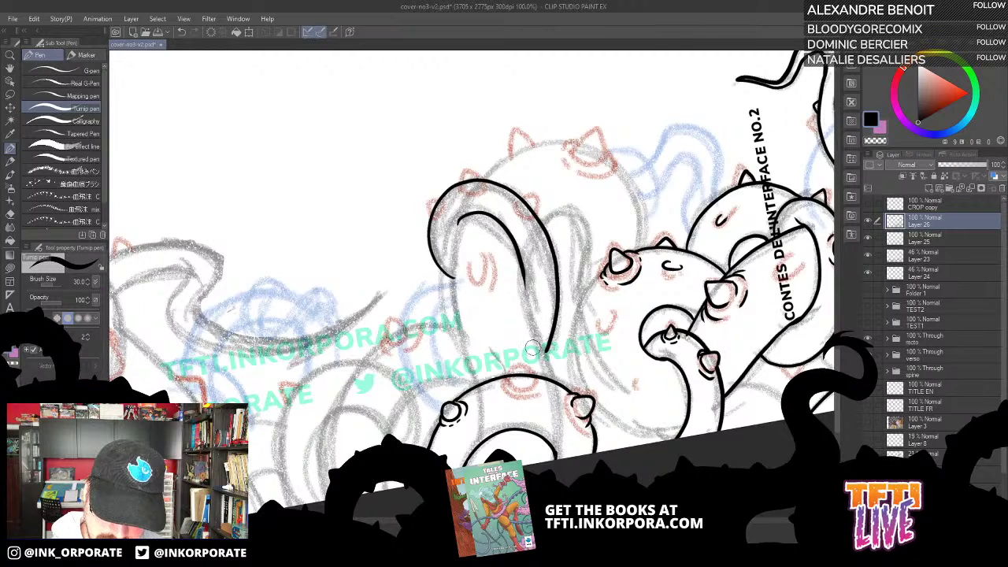
Ink both side edges of the hooked tentacle's front section down to the arching coil.
mouse_move(476, 386)
mouse_down()
mouse_move(457, 308)
mouse_move(458, 216)
mouse_up()
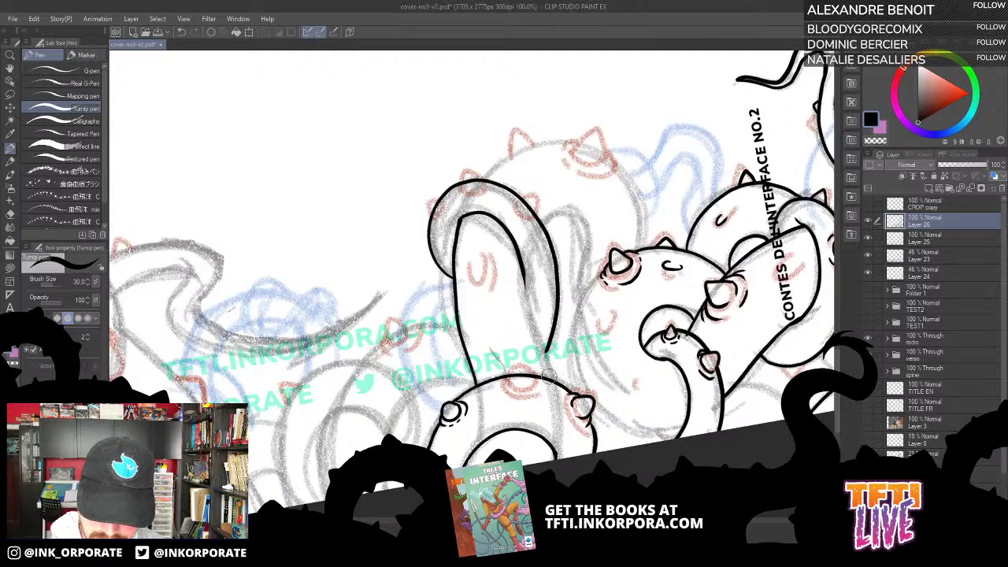
mouse_move(550, 378)
mouse_down()
mouse_move(522, 283)
mouse_move(517, 233)
mouse_up()
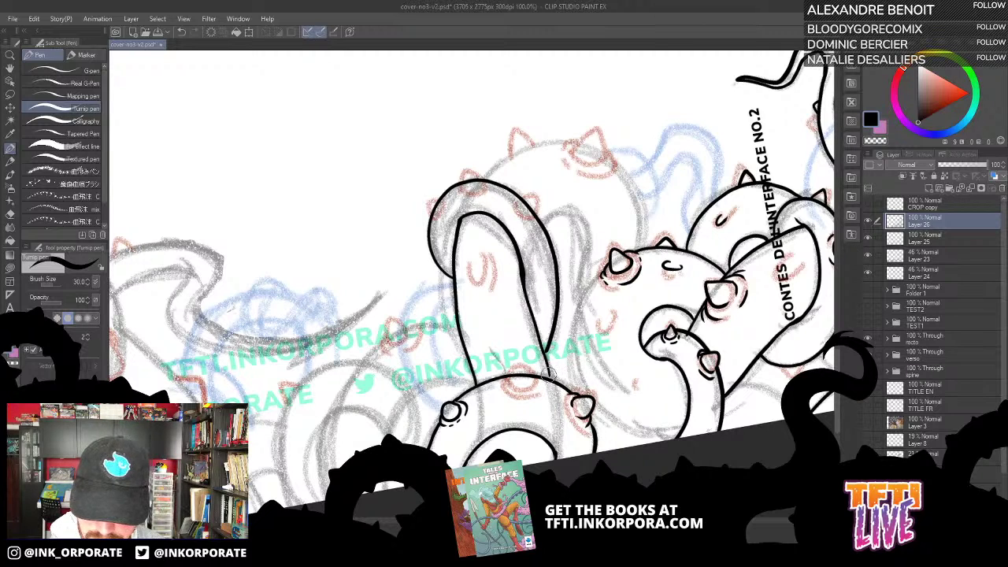
Ink four spikes with crease marks along the hooked tentacle's outer edge.
drag(618, 140, 655, 160)
drag(461, 250, 468, 253)
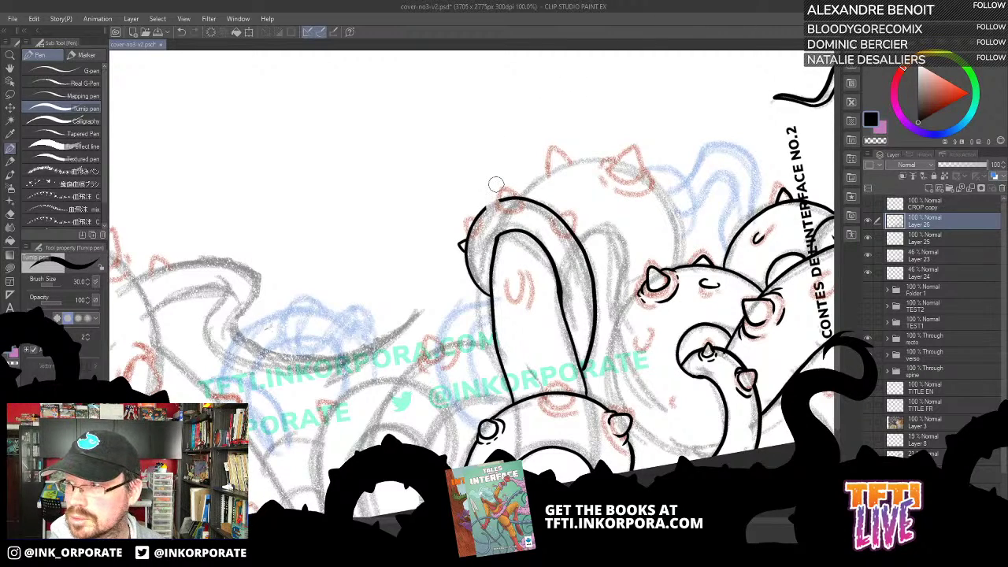
mouse_move(486, 209)
mouse_down()
mouse_move(487, 194)
mouse_move(502, 202)
mouse_move(491, 215)
mouse_move(502, 203)
mouse_move(489, 218)
mouse_up()
mouse_move(493, 220)
mouse_down()
mouse_move(507, 206)
mouse_move(567, 210)
mouse_move(566, 231)
mouse_up()
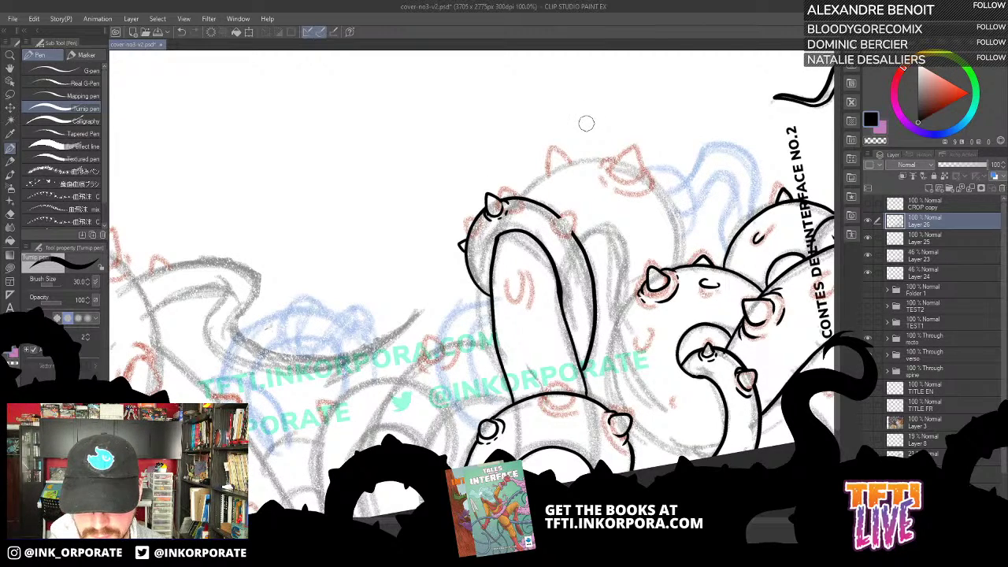
mouse_move(553, 221)
mouse_down()
mouse_move(572, 211)
mouse_move(574, 236)
mouse_move(551, 242)
mouse_move(555, 220)
mouse_move(556, 242)
mouse_up()
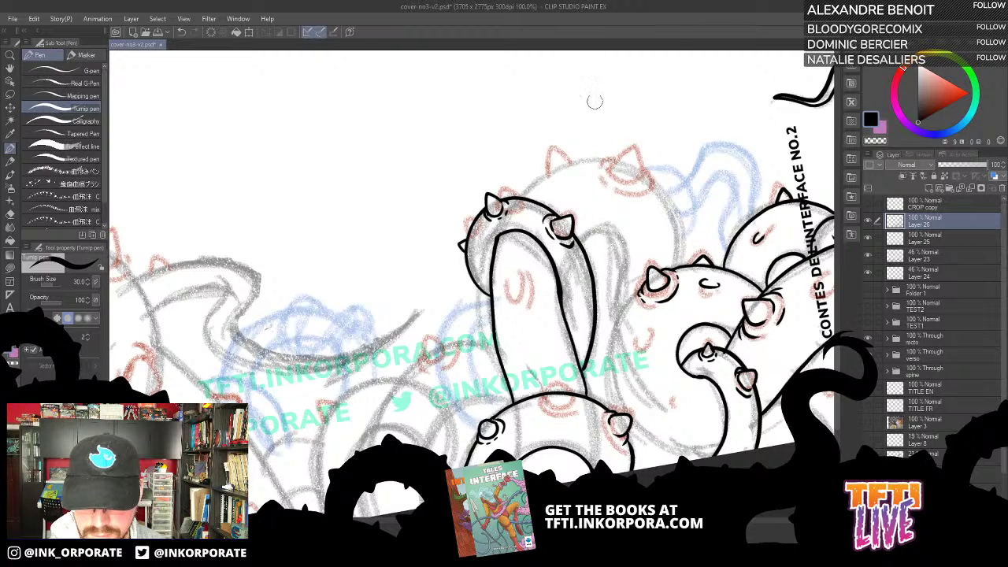
drag(572, 216, 541, 164)
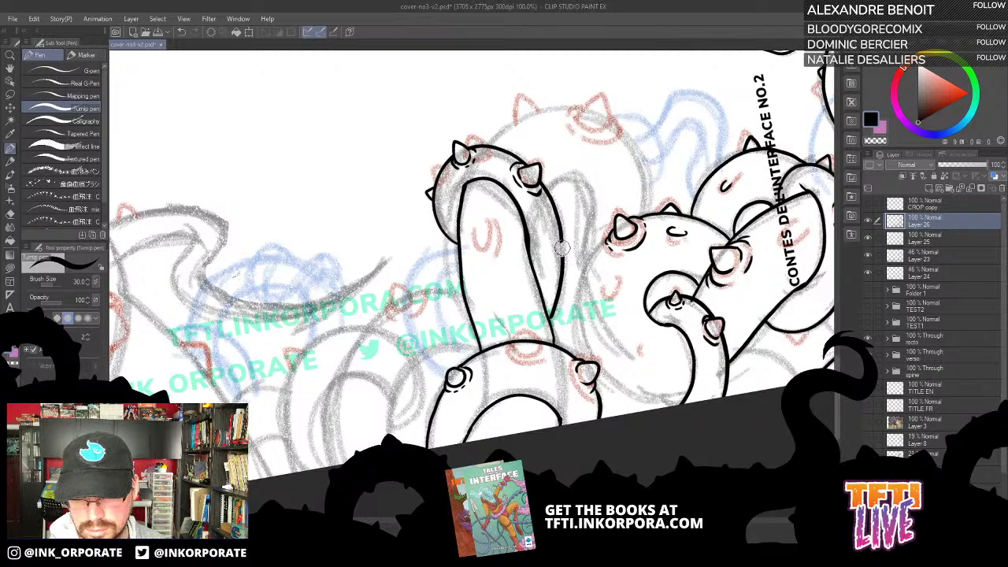
mouse_move(477, 102)
mouse_down()
mouse_move(578, 103)
mouse_move(661, 263)
mouse_up()
mouse_move(516, 351)
mouse_down()
mouse_move(517, 271)
mouse_move(501, 293)
mouse_move(511, 304)
mouse_move(521, 280)
mouse_move(511, 281)
mouse_up()
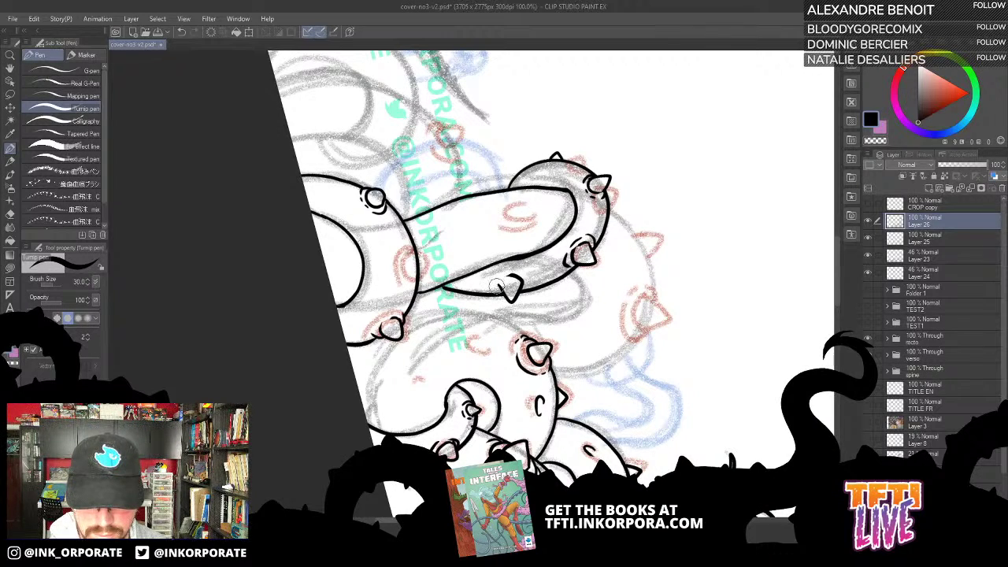
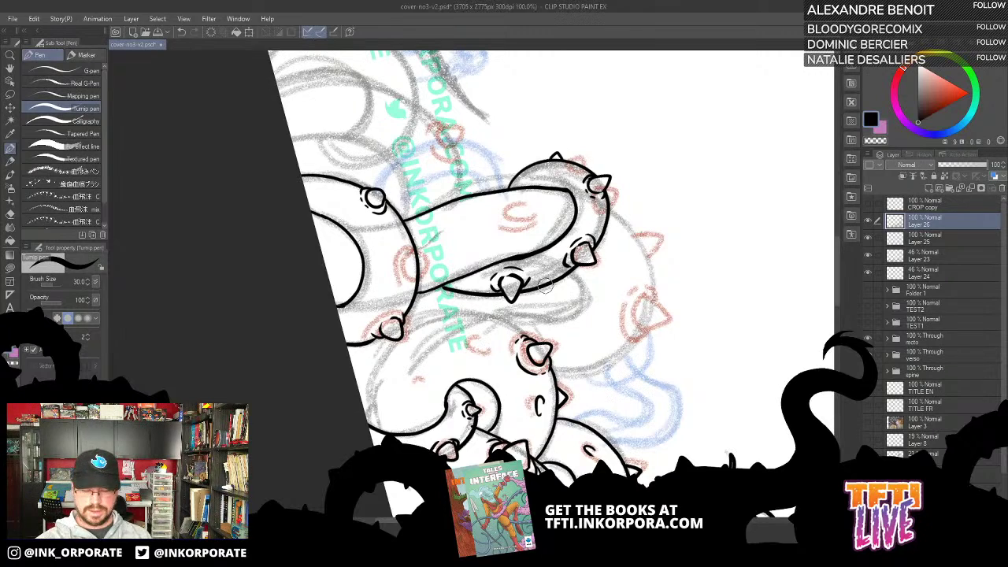
Ink the outer contour of the large coil around the curled tentacle to the page edge and add a crease mark inside it.
scroll(548, 290, down, 1)
key(minus)
key(minus)
key(minus)
key(minus)
key(minus)
key(minus)
key(minus)
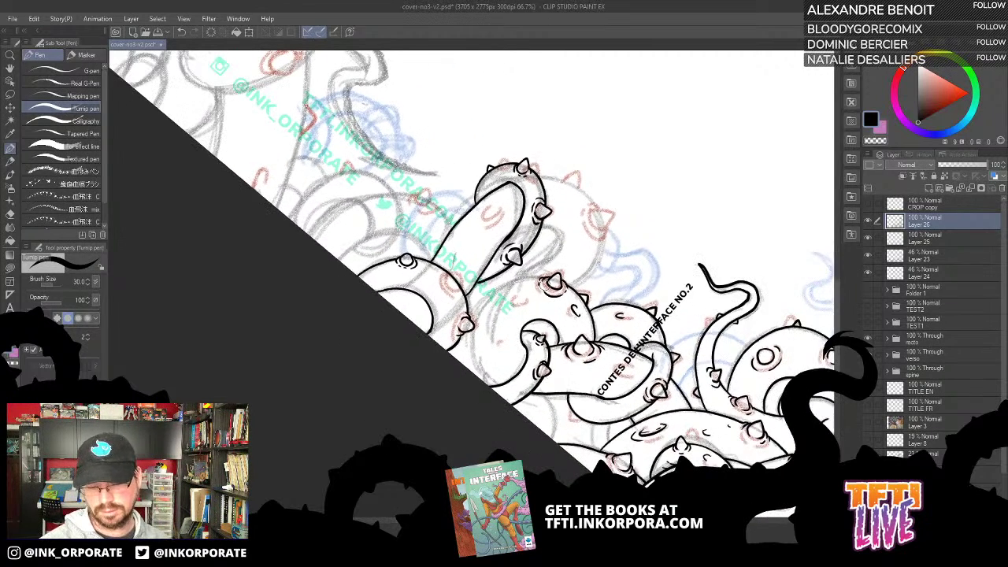
drag(551, 322, 605, 285)
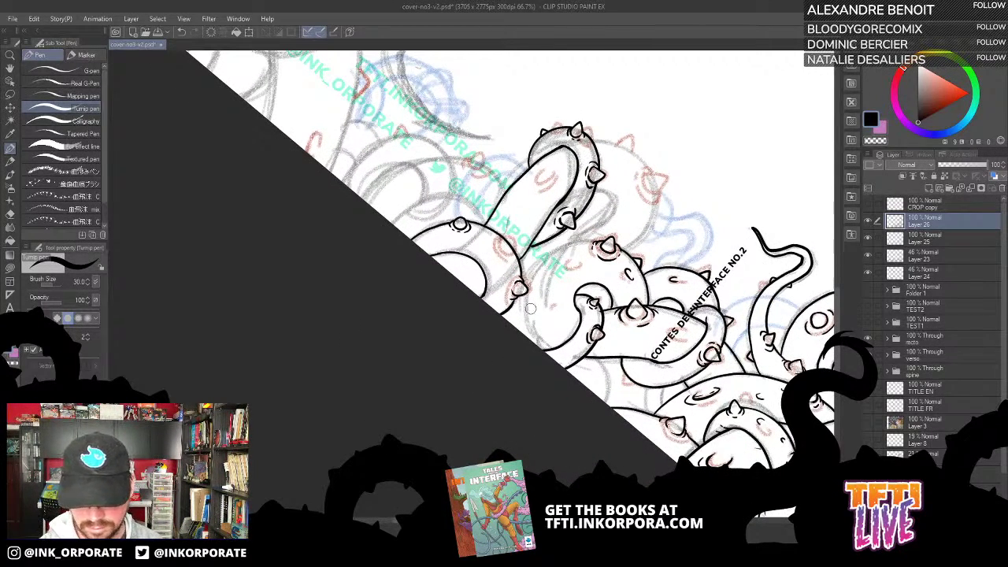
mouse_move(547, 345)
mouse_down()
mouse_move(527, 293)
mouse_move(546, 258)
mouse_move(575, 242)
mouse_move(652, 246)
mouse_move(624, 250)
mouse_up()
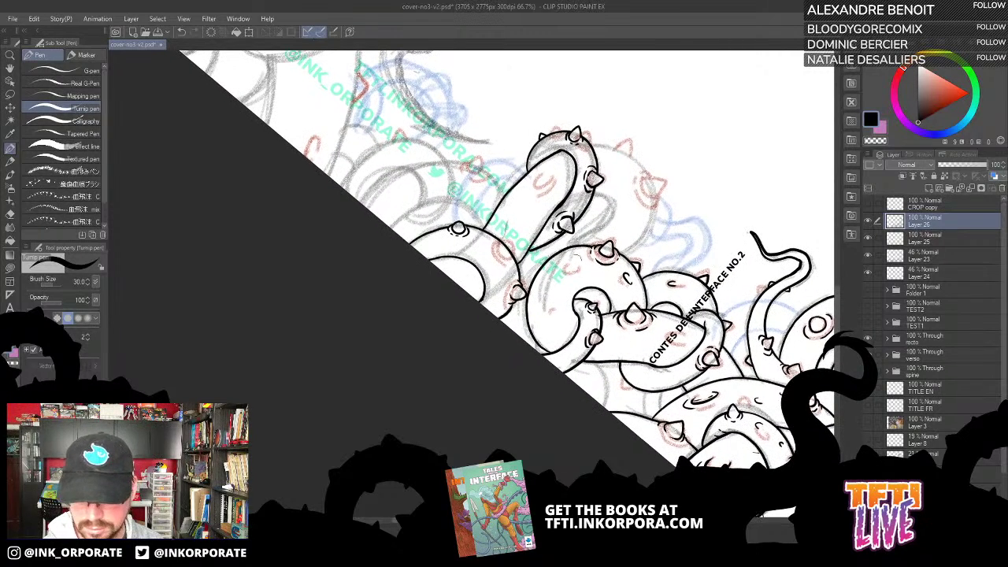
drag(568, 264, 575, 269)
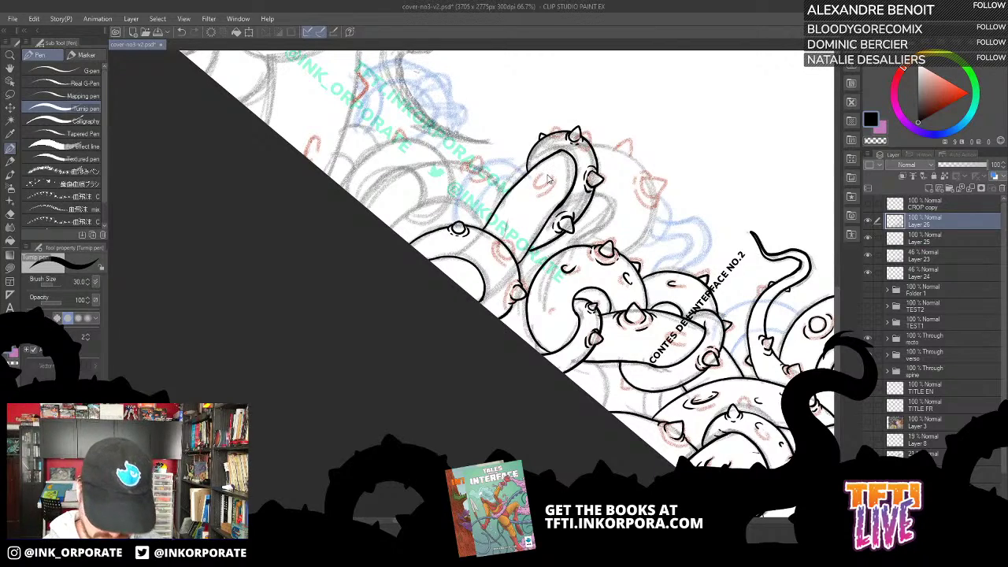
Ink the rounded spike and its crease on the arching coil's outer edge near the page edge.
scroll(549, 180, up, 4)
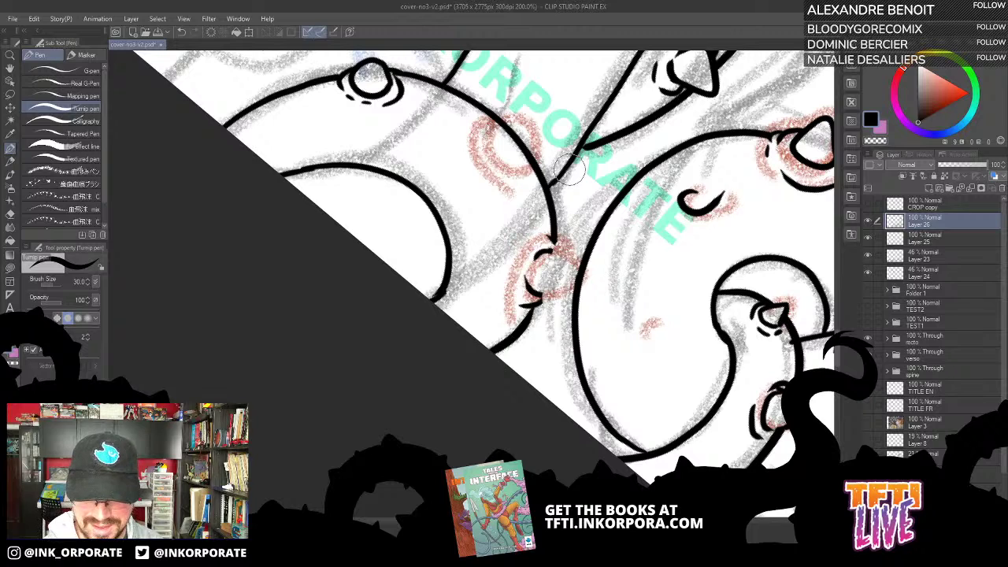
mouse_move(549, 250)
mouse_down()
mouse_move(560, 276)
mouse_move(543, 294)
mouse_up()
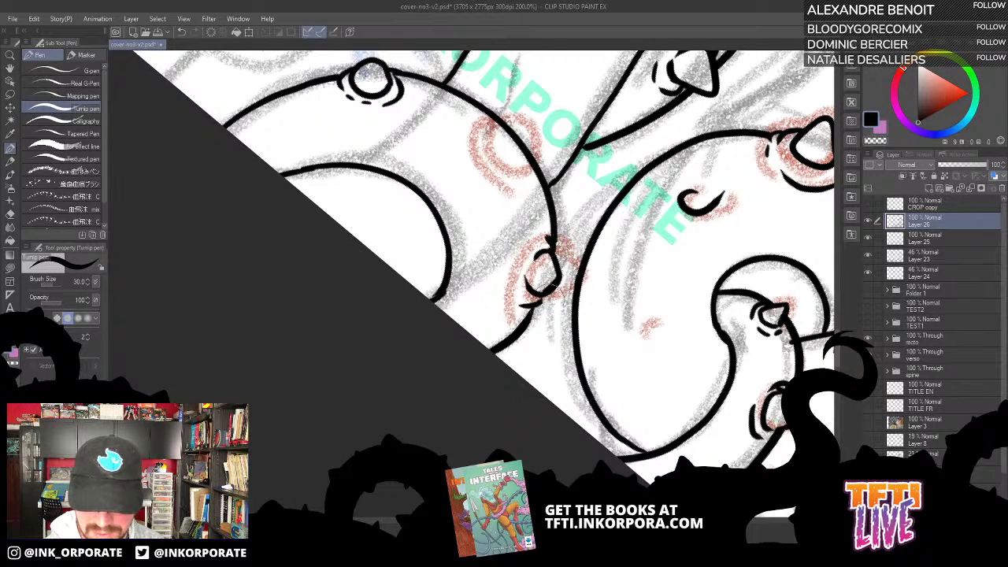
drag(514, 295, 512, 269)
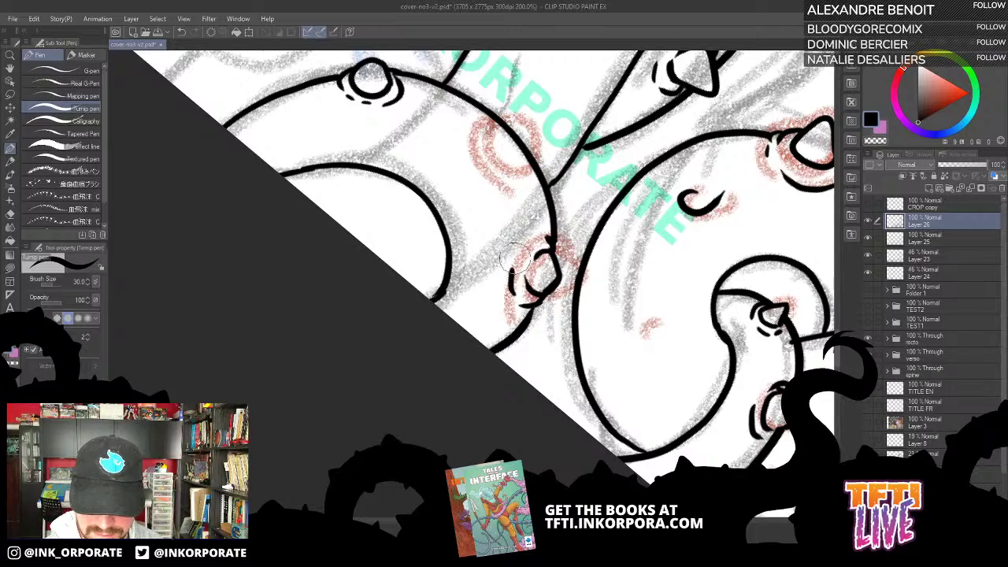
Ink the inner loop of the large coil behind the hooked tentacle.
scroll(543, 260, down, 4)
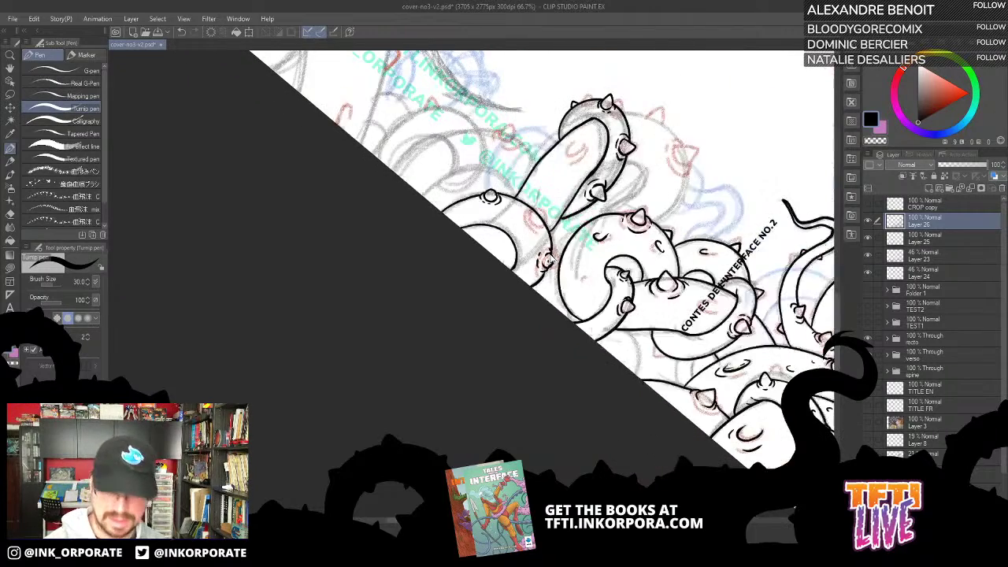
key(minus)
key(minus)
key(minus)
key(minus)
key(minus)
key(minus)
key(minus)
key(minus)
drag(550, 253, 542, 371)
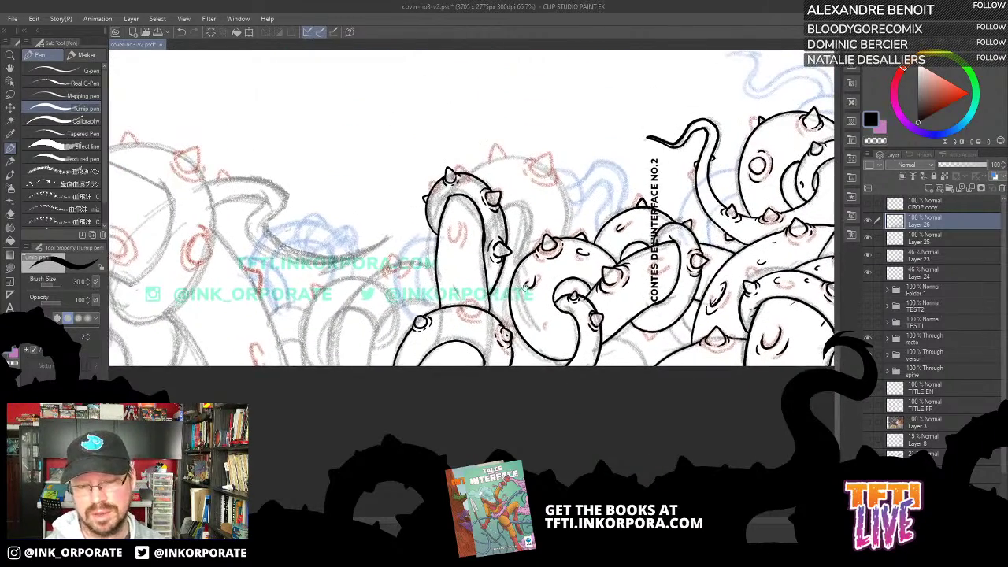
drag(526, 288, 540, 326)
drag(480, 264, 520, 247)
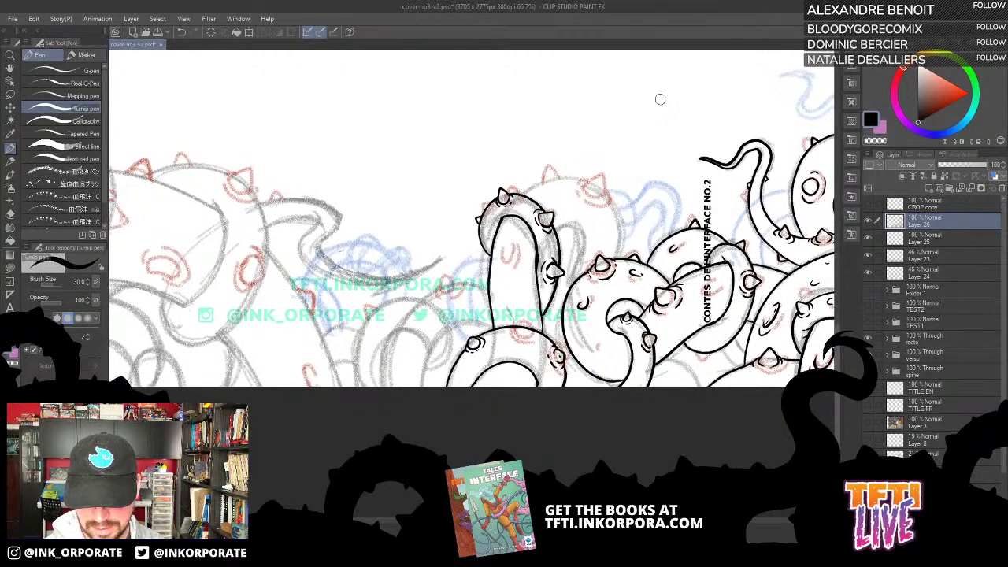
mouse_move(567, 298)
mouse_down()
mouse_move(582, 225)
mouse_move(559, 225)
mouse_move(551, 209)
mouse_up()
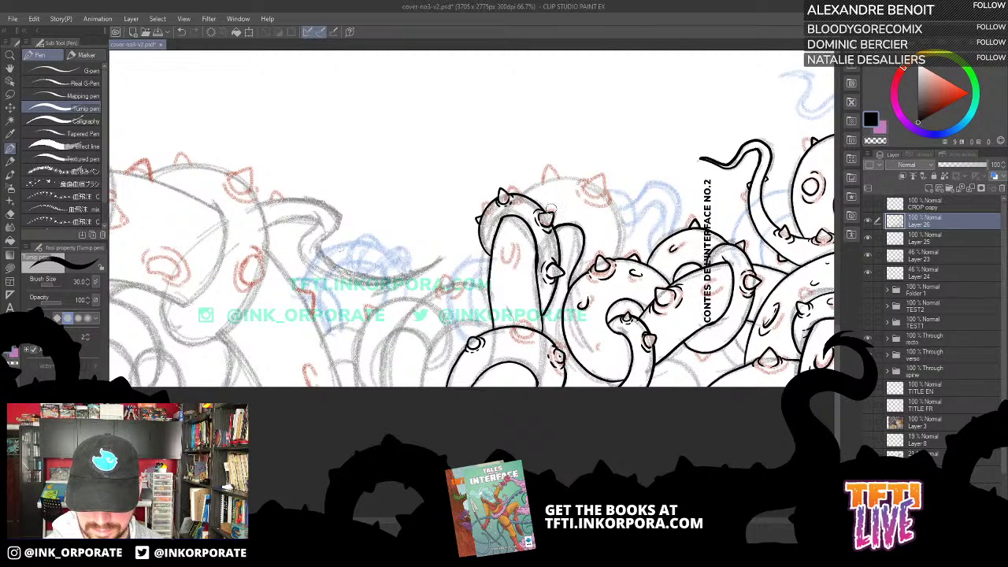
Ink a large creased spike on the coil behind the hooked tentacle and its outer contour down to the neighbouring coil.
mouse_move(629, 194)
mouse_down()
mouse_move(566, 233)
mouse_move(526, 219)
mouse_move(542, 222)
mouse_move(532, 240)
mouse_move(541, 214)
mouse_move(544, 236)
mouse_move(532, 241)
mouse_up()
drag(547, 167, 630, 140)
mouse_move(604, 195)
mouse_down()
mouse_move(599, 215)
mouse_move(637, 254)
mouse_move(632, 282)
mouse_up()
Ink the rear coil's remaining outer contour to the hooked tentacle and add a second, smaller spike on it.
key(minus)
key(minus)
key(minus)
key(minus)
key(minus)
key(minus)
key(minus)
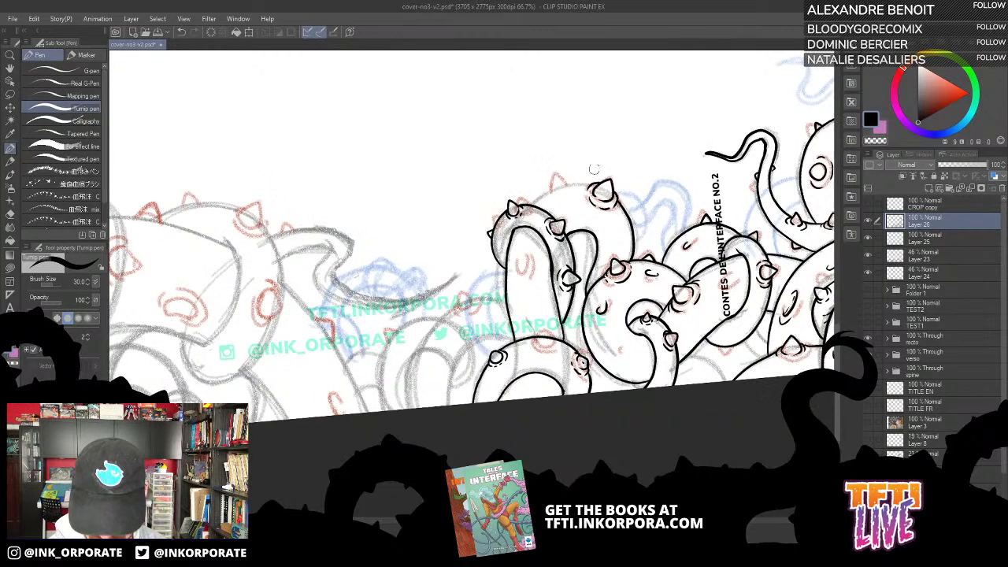
drag(535, 214, 567, 303)
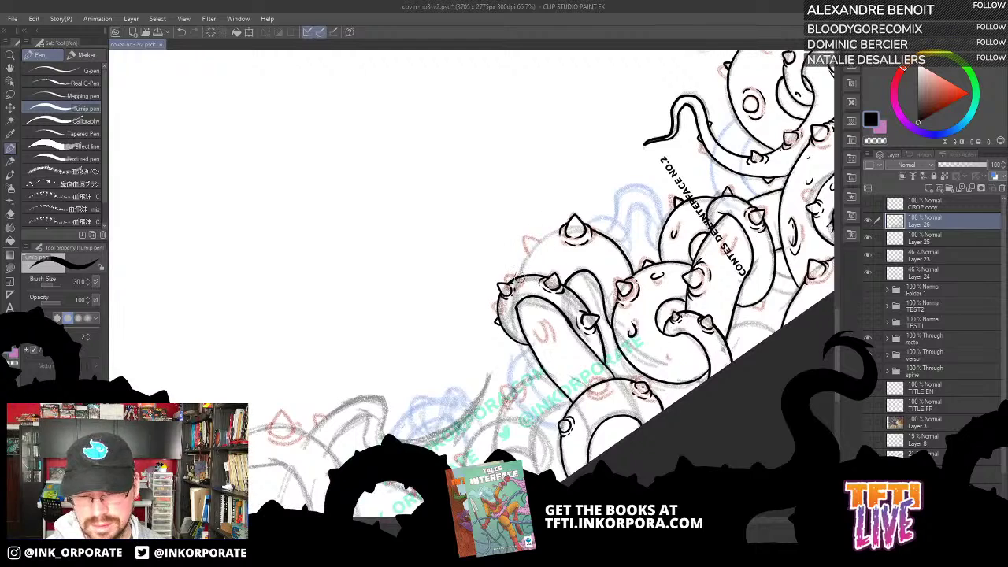
mouse_move(520, 275)
mouse_down()
mouse_move(561, 229)
mouse_move(533, 236)
mouse_move(526, 256)
mouse_up()
Ink the curved crease mark on the front face of the hooked tentacle.
mouse_move(646, 210)
mouse_down()
mouse_move(618, 160)
mouse_move(556, 197)
mouse_up()
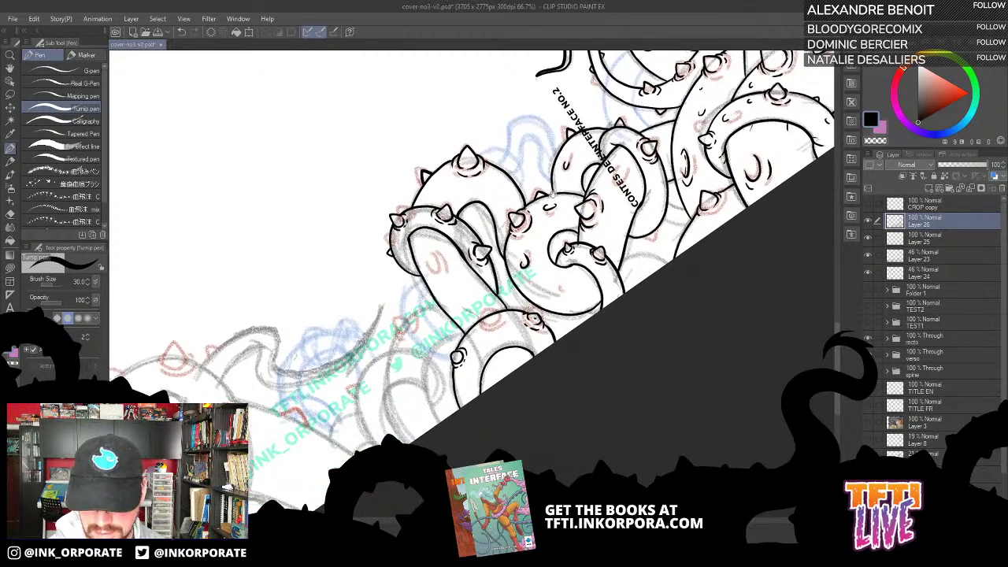
key(asciicircum)
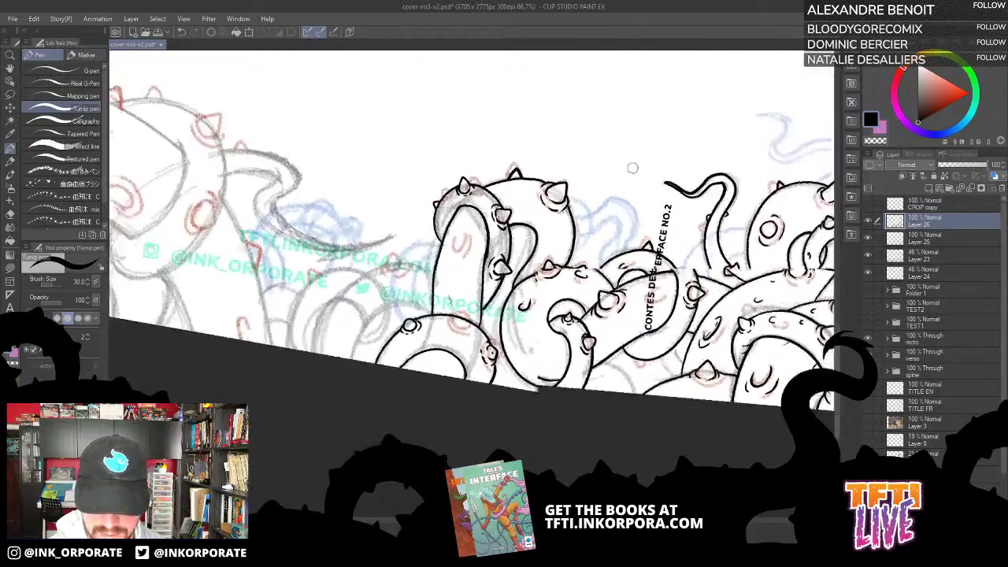
key(asciicircum)
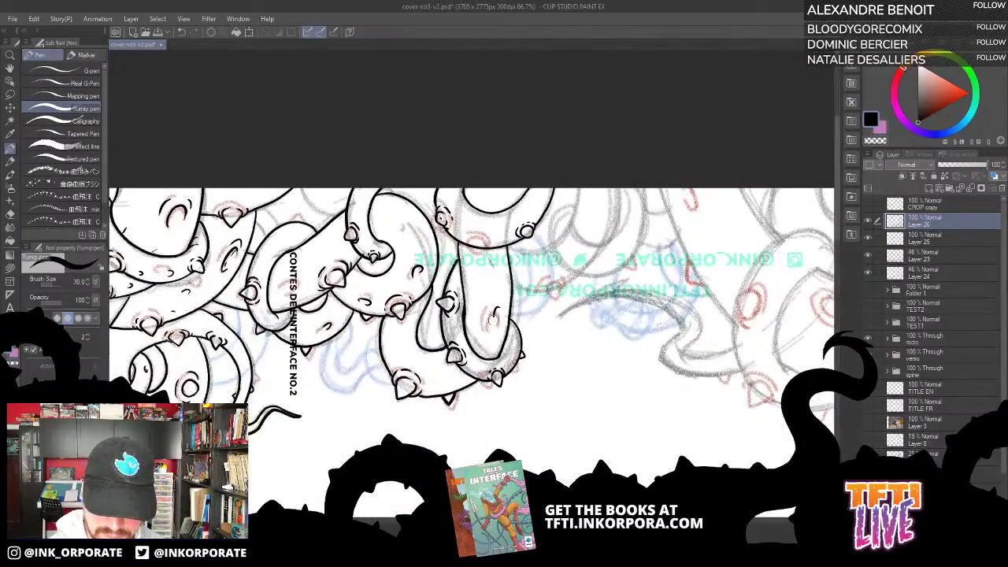
key(asciicircum)
key(asciicircum)
key(asciicircum)
key(asciicircum)
key(asciicircum)
key(asciicircum)
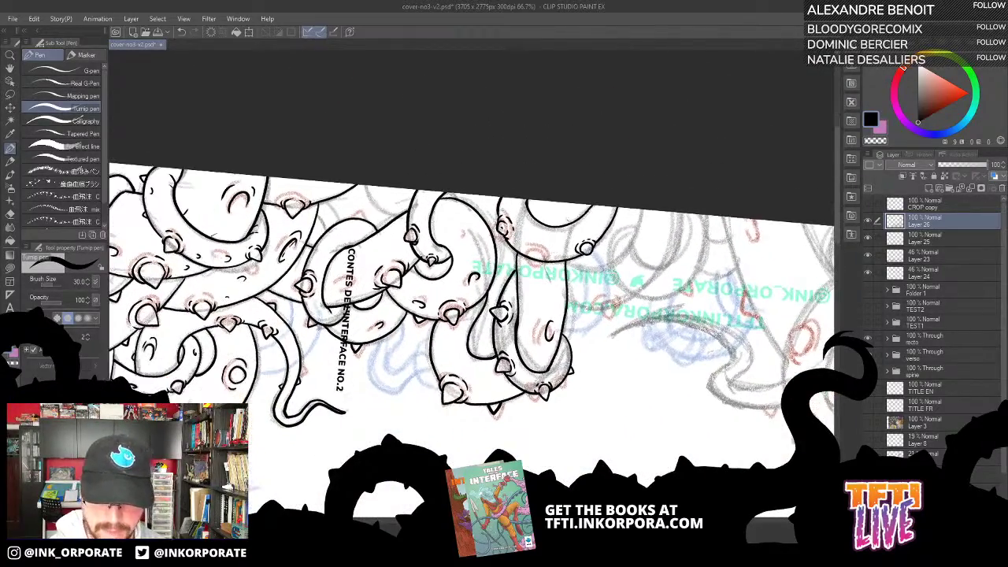
drag(570, 253, 534, 308)
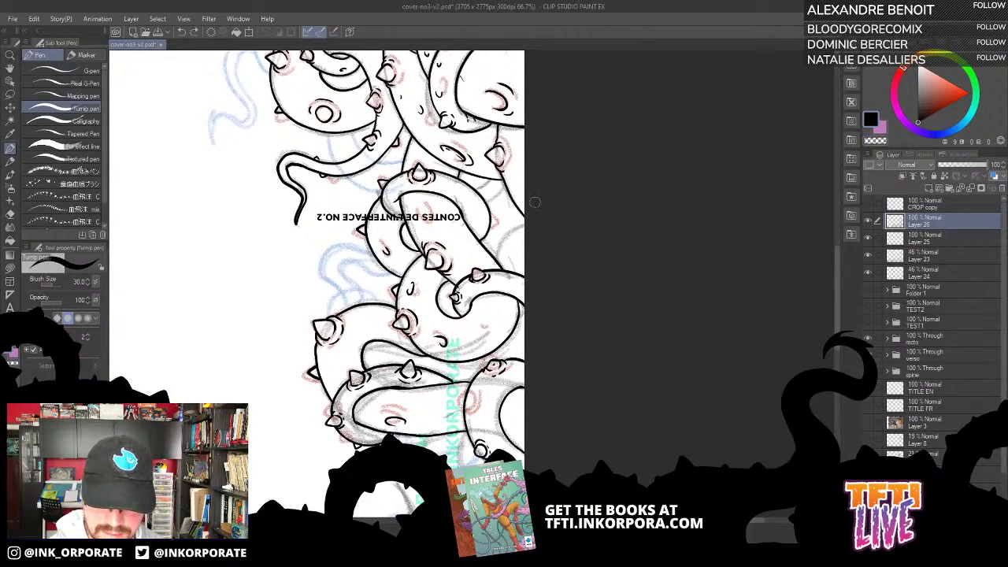
Ink the small coil filling the gap at the page edge beside the curled tentacle.
key(asciicircum)
key(asciicircum)
key(asciicircum)
key(asciicircum)
key(asciicircum)
key(asciicircum)
key(asciicircum)
key(asciicircum)
key(asciicircum)
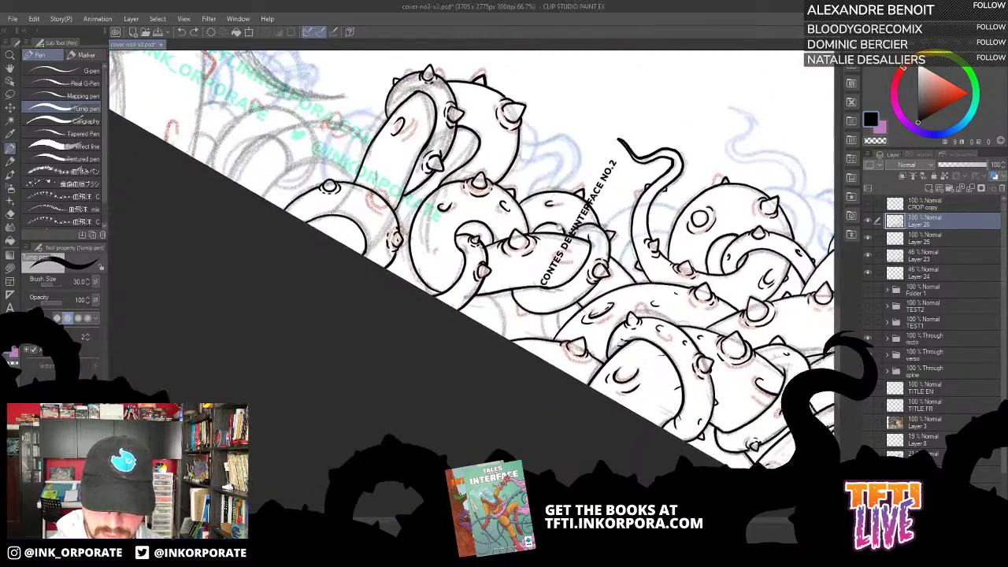
drag(559, 234, 564, 272)
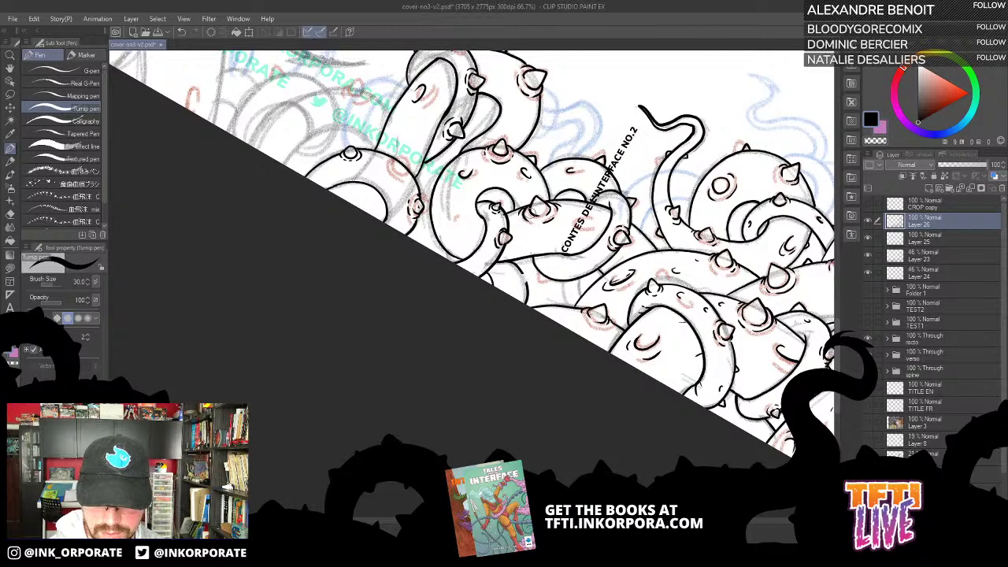
Ink a creased spike on the small coil at the page edge.
drag(583, 243, 531, 386)
drag(486, 318, 502, 282)
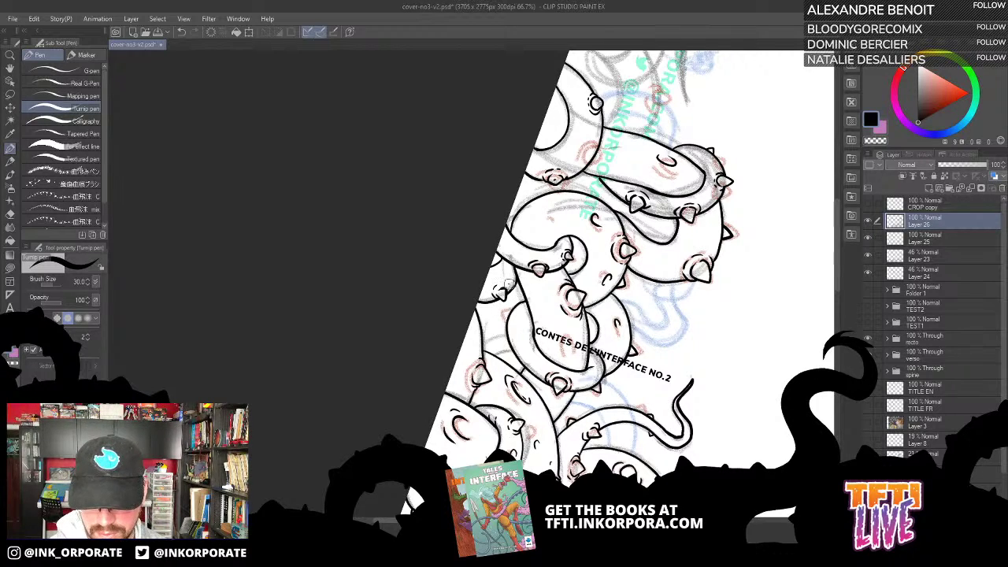
key(^)
key(^)
key(^)
key(^)
key(^)
key(^)
key(^)
key(^)
key(^)
key(^)
key(^)
key(^)
key(^)
key(^)
key(^)
key(^)
key(^)
key(^)
key(^)
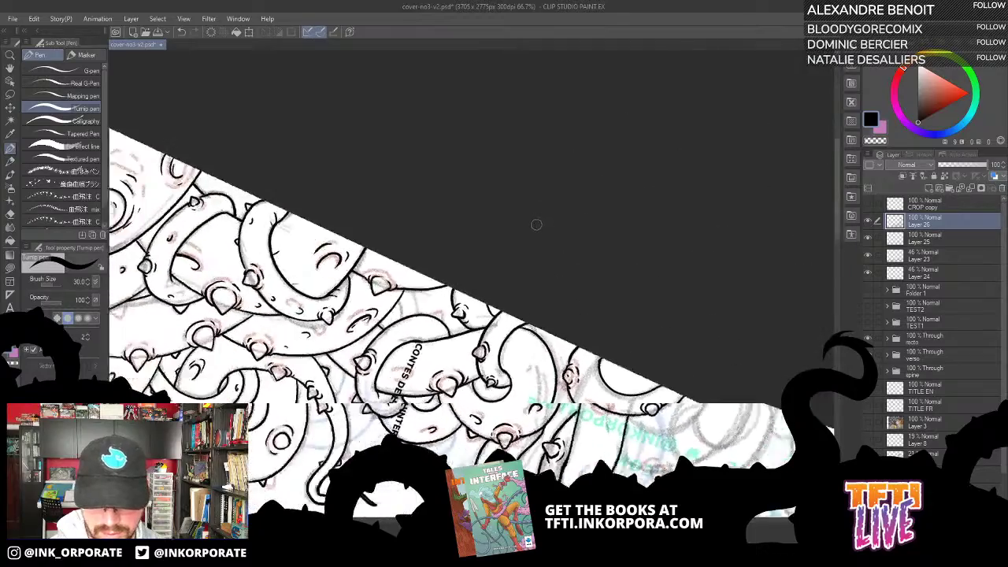
key(^)
key(^)
key(^)
key(^)
key(^)
key(^)
key(^)
key(^)
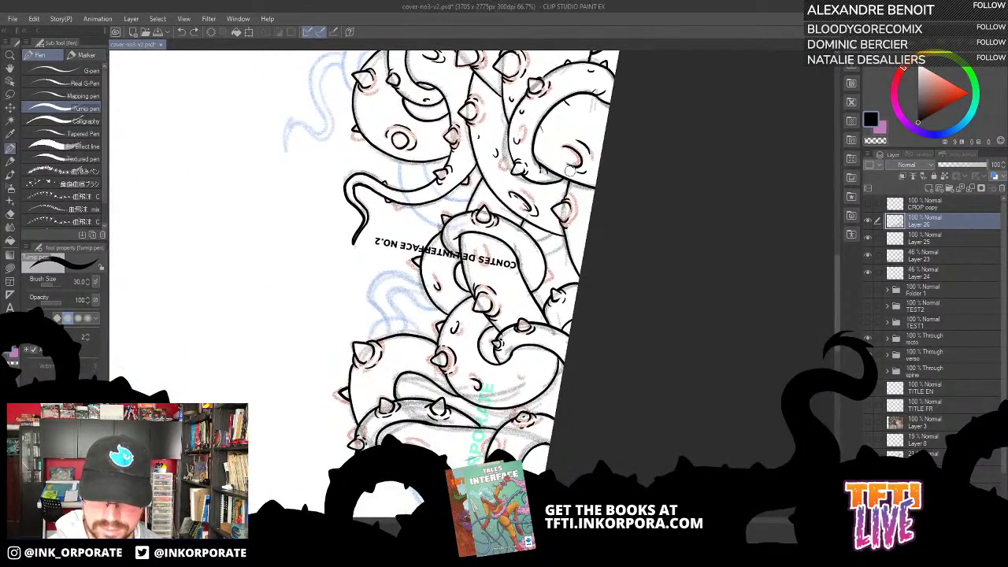
key(^)
key(^)
key(^)
key(^)
key(^)
key(^)
key(^)
key(^)
key(^)
key(^)
key(^)
key(^)
key(^)
key(^)
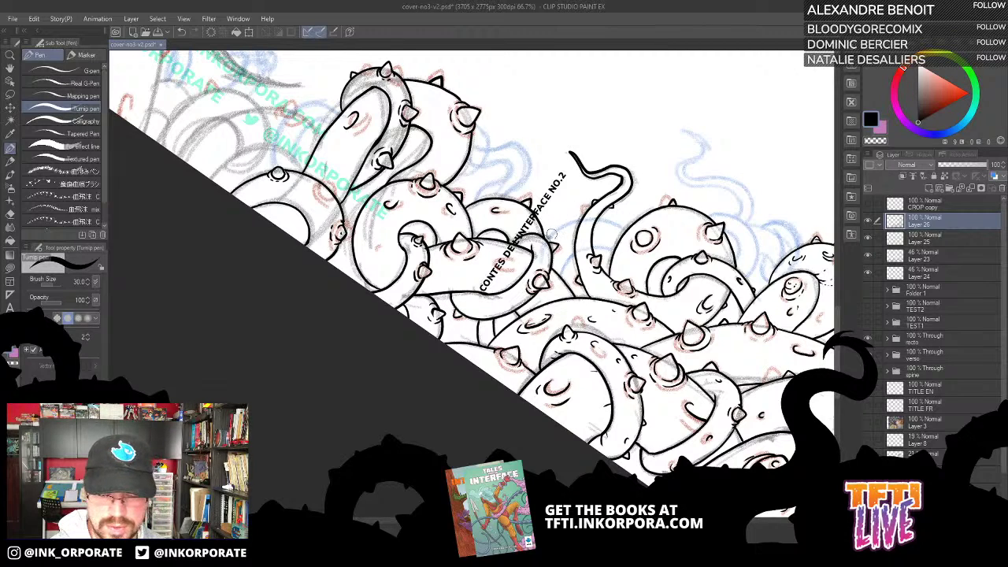
drag(498, 271, 512, 338)
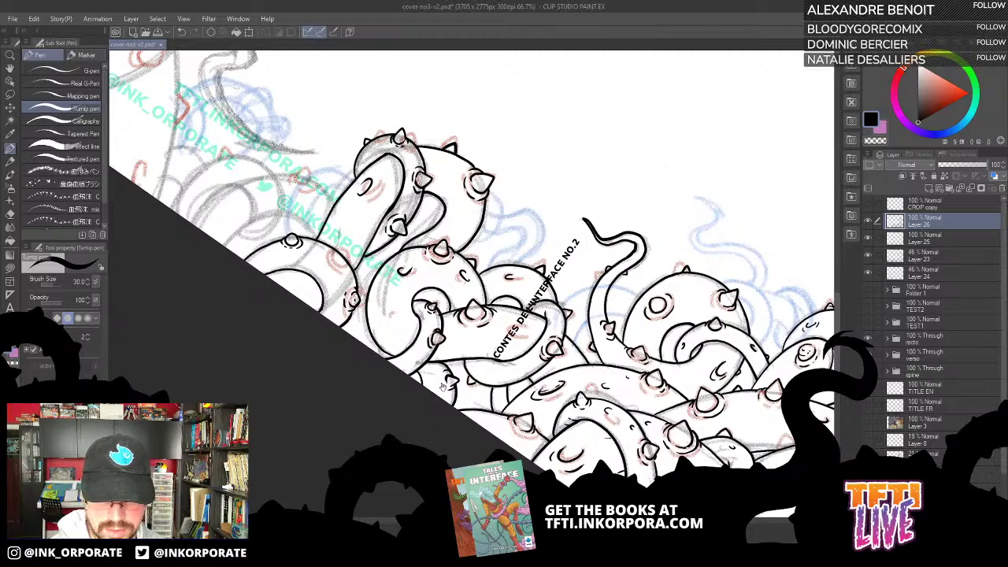
drag(444, 388, 525, 440)
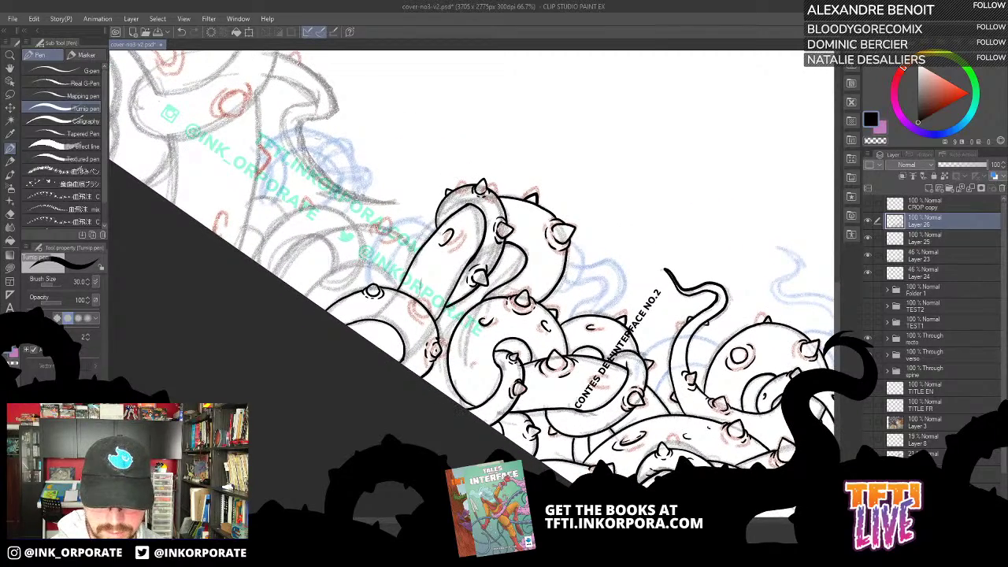
key(minus)
key(minus)
key(minus)
key(minus)
key(minus)
key(minus)
key(minus)
key(minus)
key(minus)
key(minus)
key(minus)
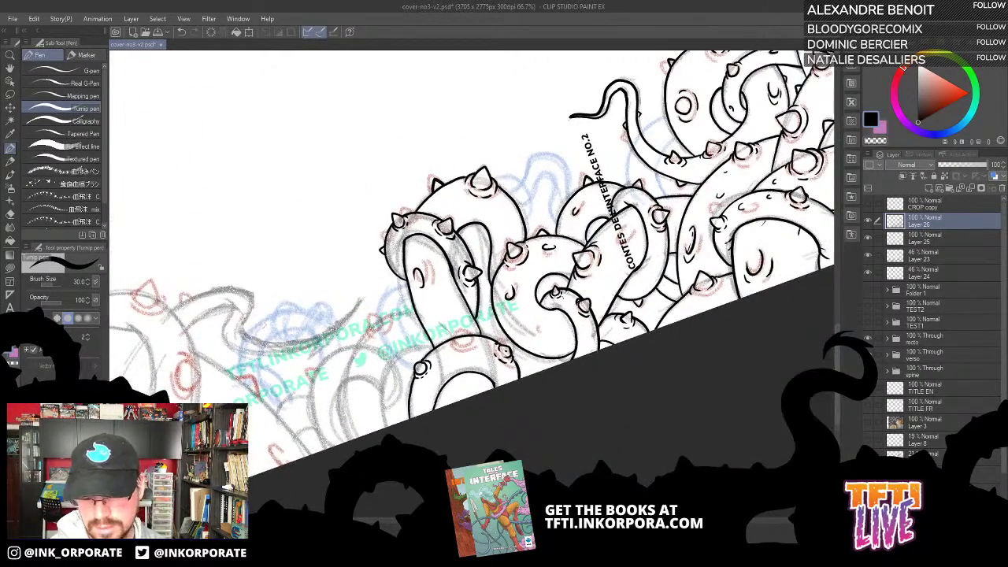
Ink the round spike with its surrounding crease marks inside the small coil at the page edge.
drag(557, 297, 532, 230)
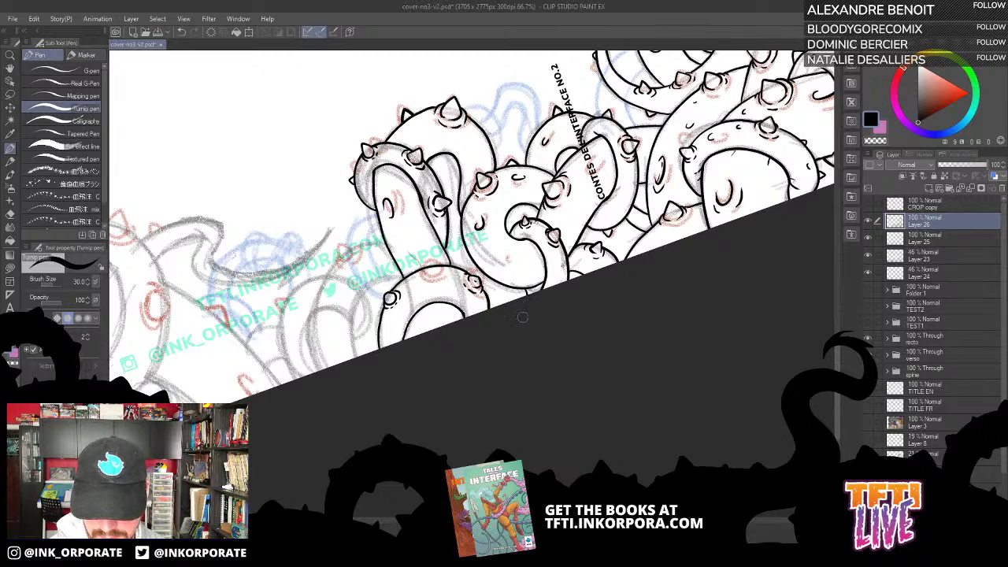
drag(474, 329, 576, 344)
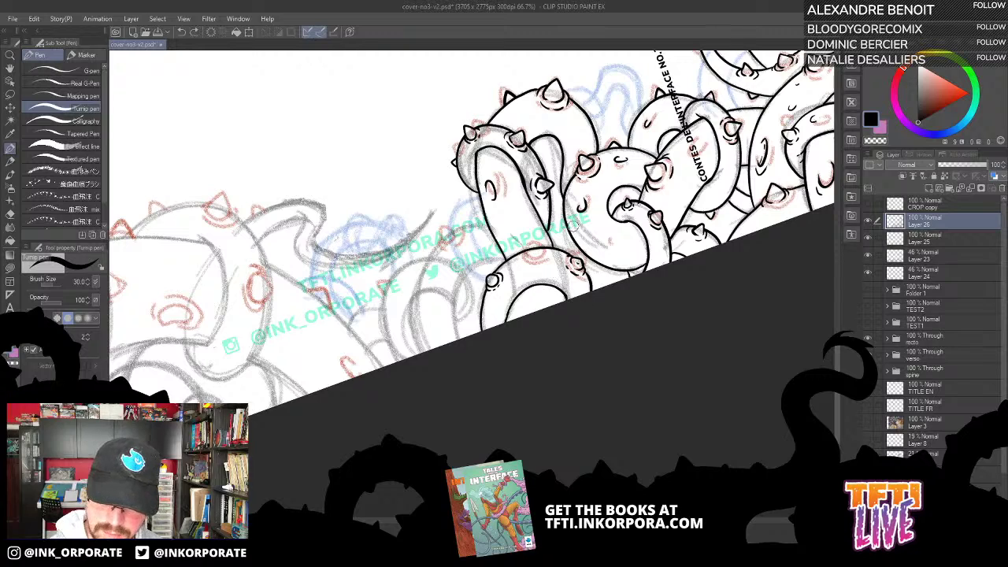
mouse_move(531, 297)
mouse_down()
mouse_move(535, 308)
mouse_move(538, 296)
mouse_move(526, 311)
mouse_move(531, 299)
mouse_up()
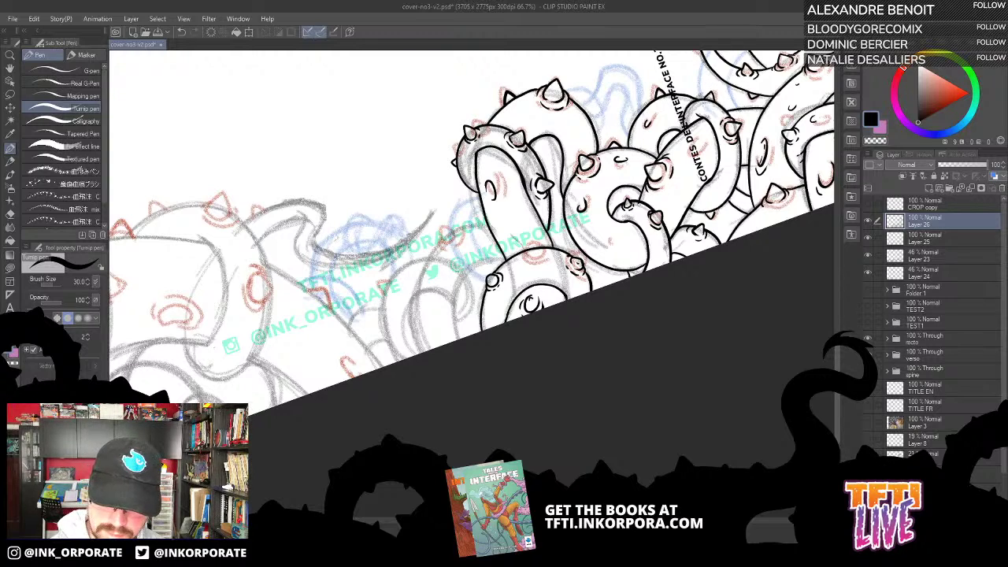
Ink the outer and inner contours of the arched tentacle beside the small coil and add a small spike on its outer edge.
mouse_move(456, 323)
mouse_down()
mouse_move(469, 278)
mouse_move(439, 256)
mouse_move(414, 256)
mouse_move(384, 282)
mouse_move(385, 338)
mouse_move(408, 364)
mouse_move(454, 328)
mouse_up()
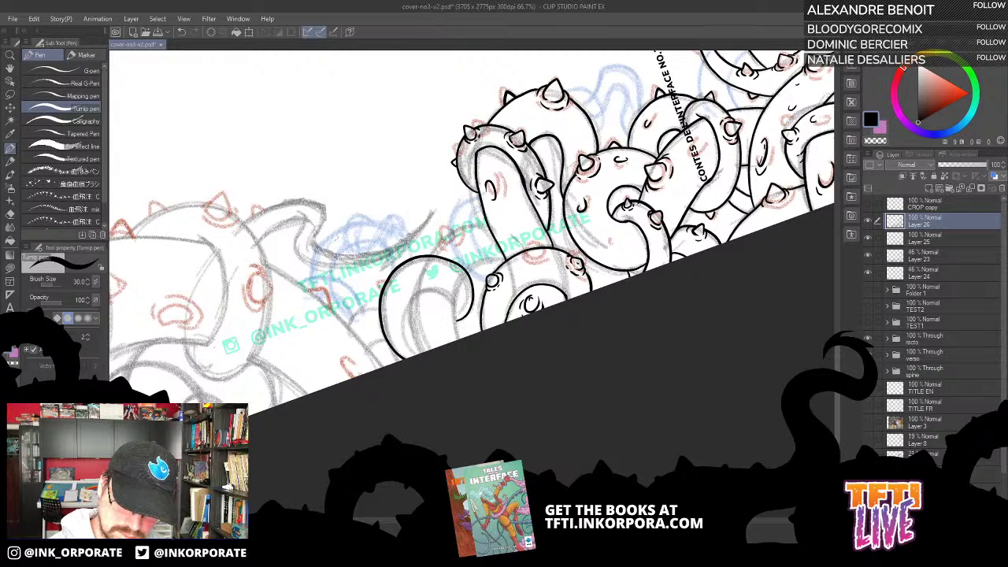
mouse_move(417, 356)
mouse_down()
mouse_move(413, 308)
mouse_move(424, 292)
mouse_move(449, 299)
mouse_move(457, 339)
mouse_up()
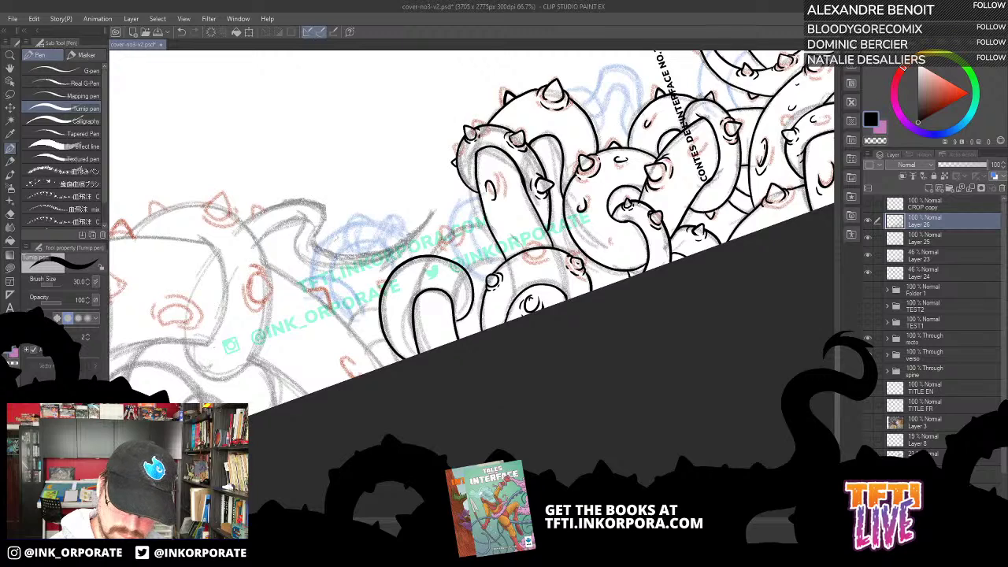
drag(377, 281, 385, 294)
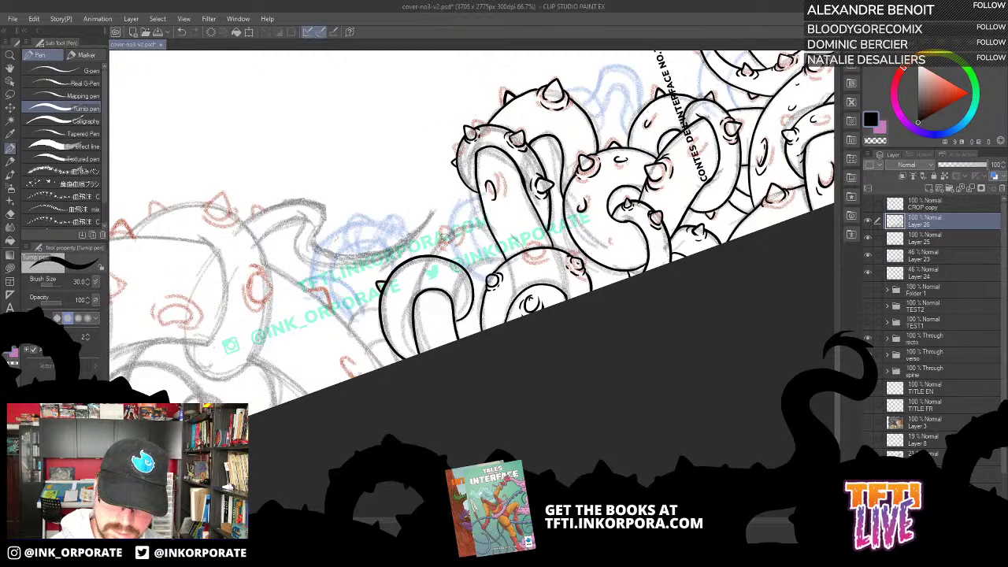
Ink the upper and lower contours of the rear coil passing between the arched tentacle and the hooked tentacle.
drag(428, 256, 489, 224)
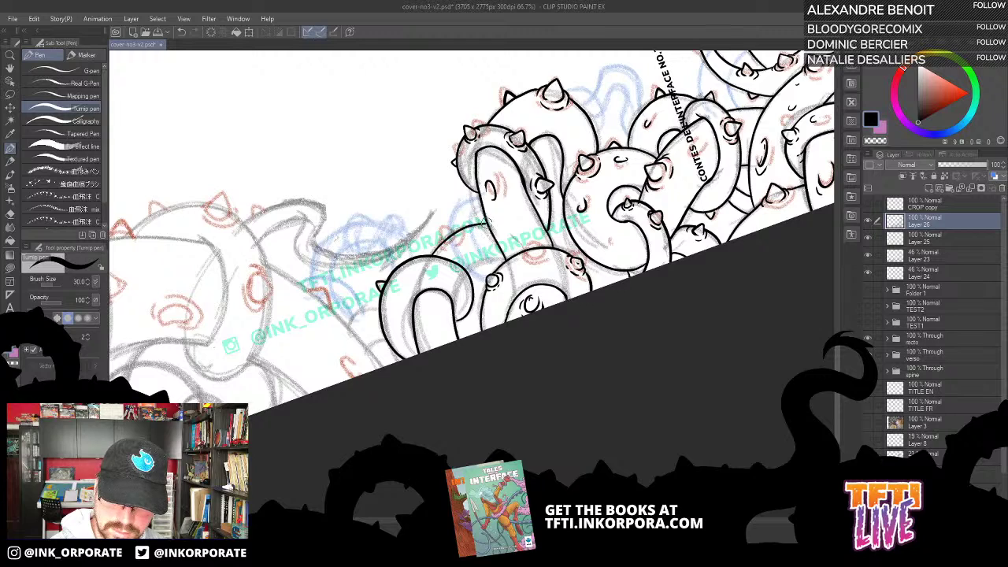
drag(488, 266, 501, 255)
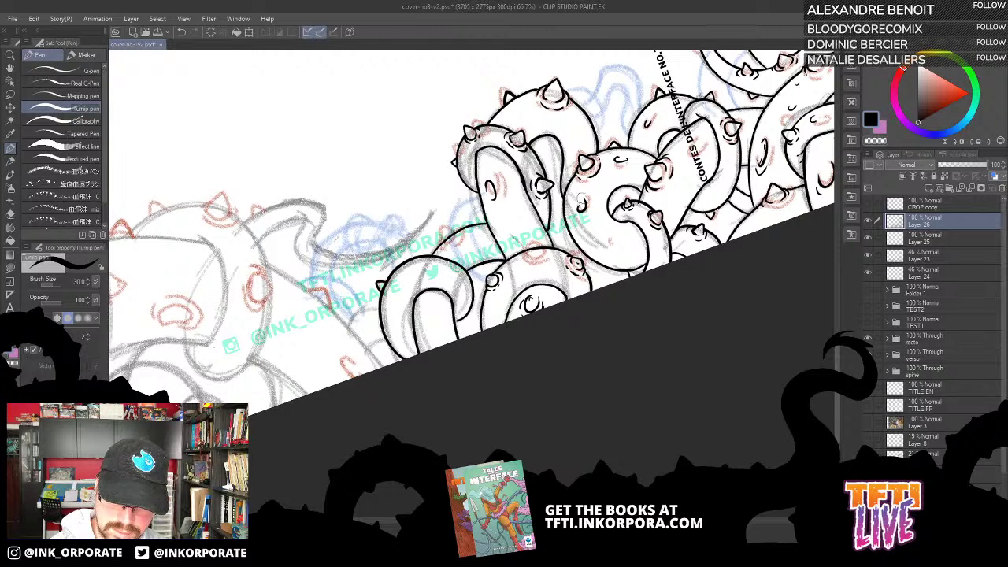
drag(617, 234, 515, 231)
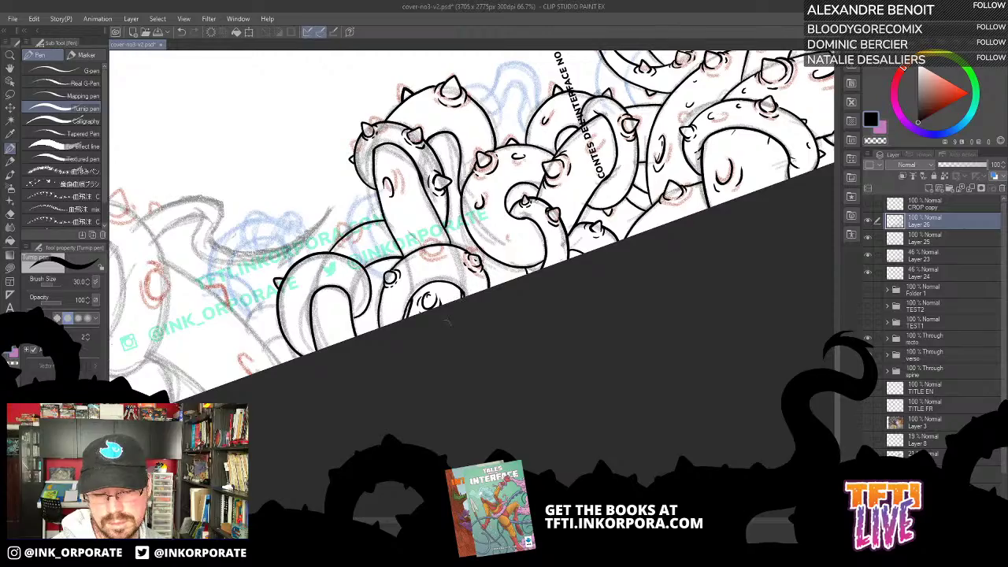
drag(542, 300, 487, 383)
key(asciicircum)
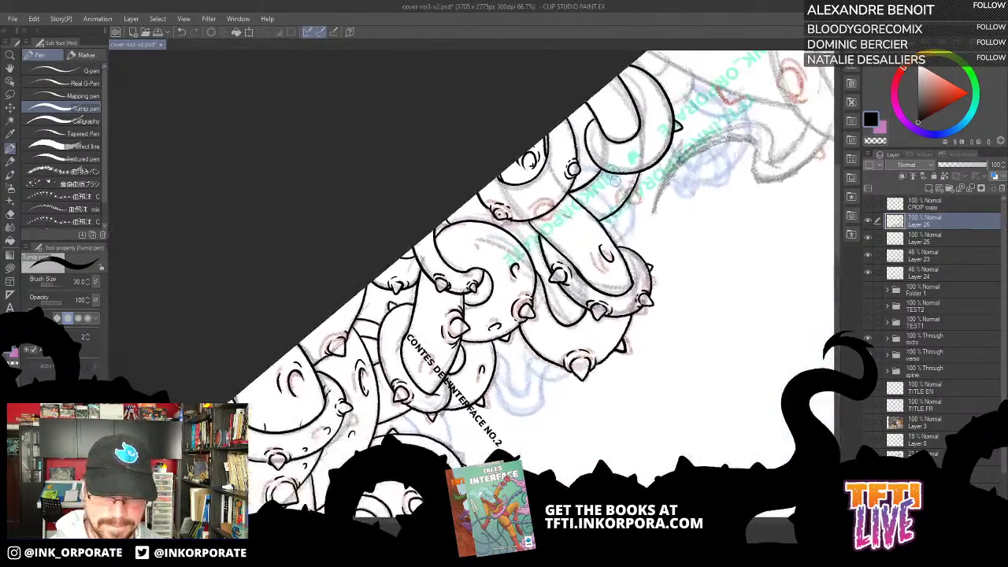
key(asciicircum)
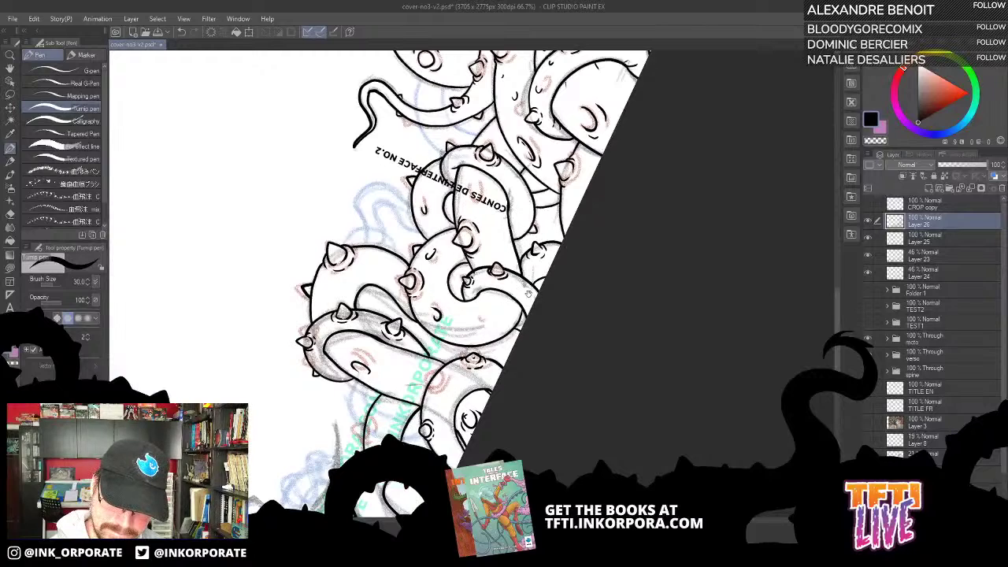
drag(527, 294, 493, 258)
key(asciicircum)
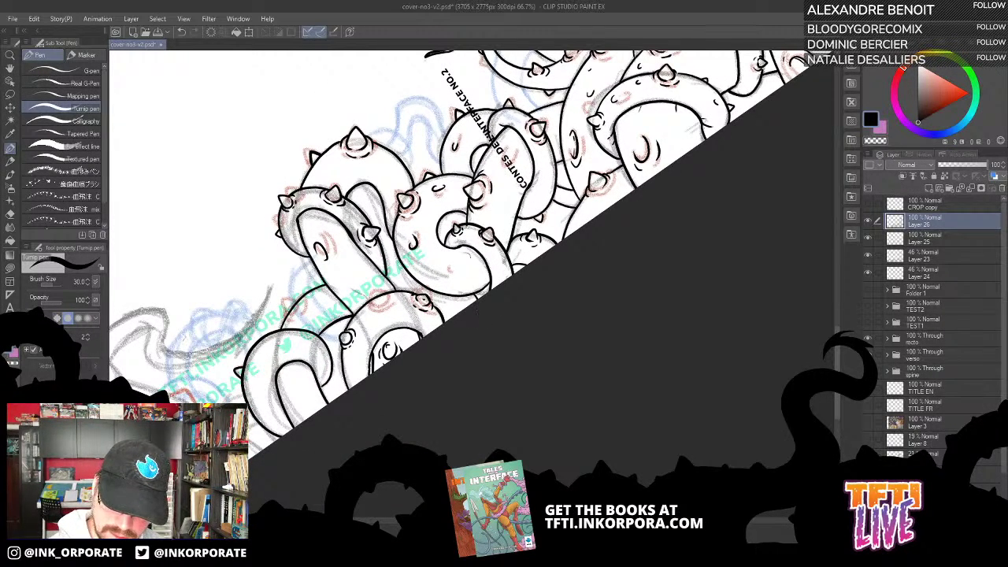
key(asciicircum)
key(asciicircum)
key(asciicircum)
key(asciicircum)
key(asciicircum)
key(asciicircum)
key(asciicircum)
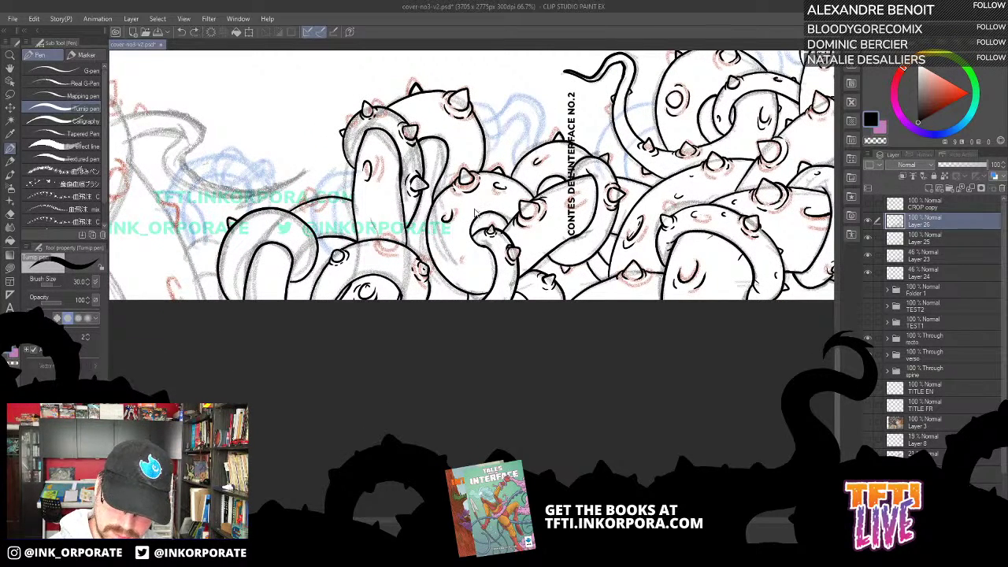
drag(486, 211, 530, 212)
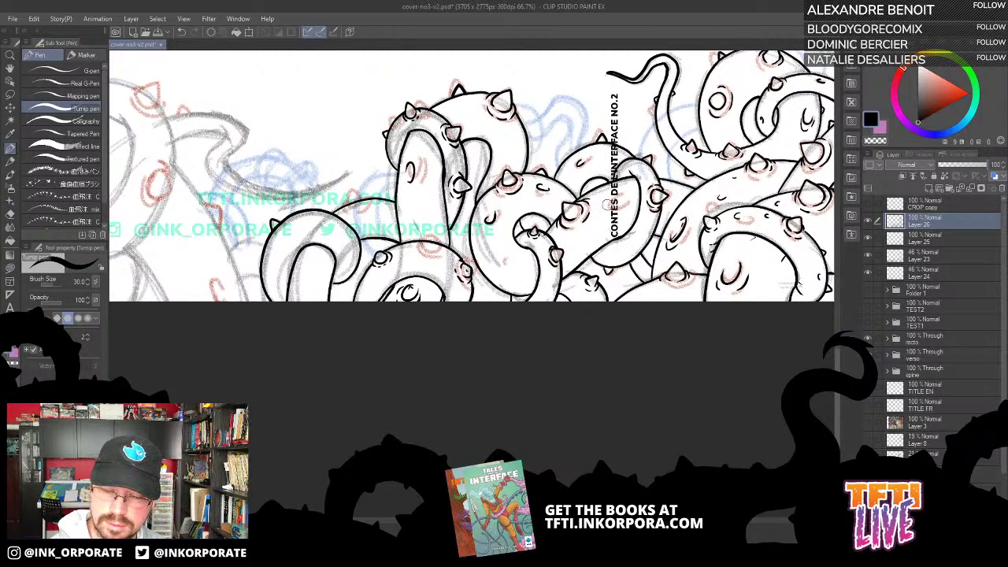
key(^)
key(^)
key(^)
key(^)
key(^)
key(^)
key(^)
key(^)
key(^)
key(^)
key(^)
key(^)
key(^)
key(^)
key(^)
key(^)
key(^)
drag(557, 288, 614, 103)
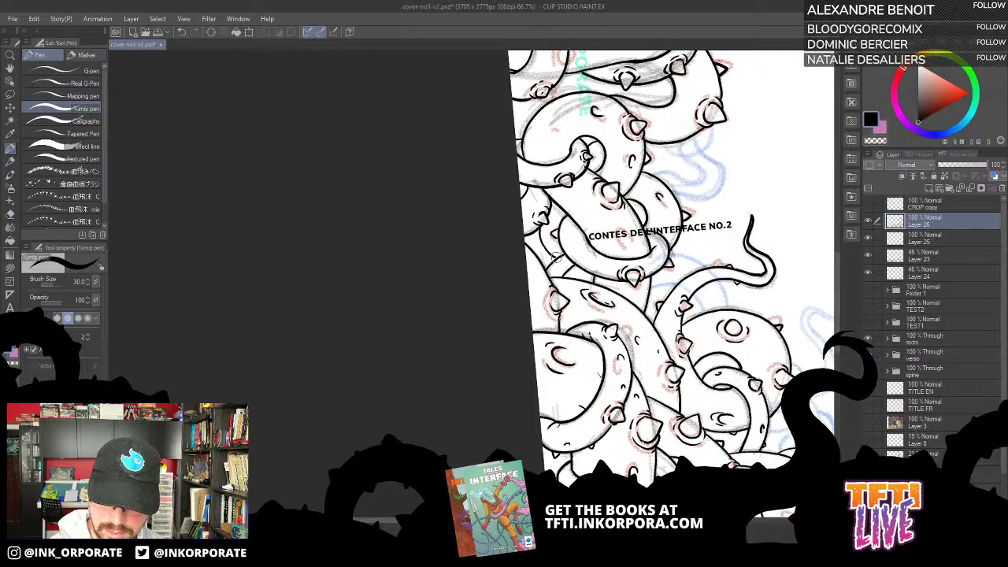
drag(565, 222, 515, 318)
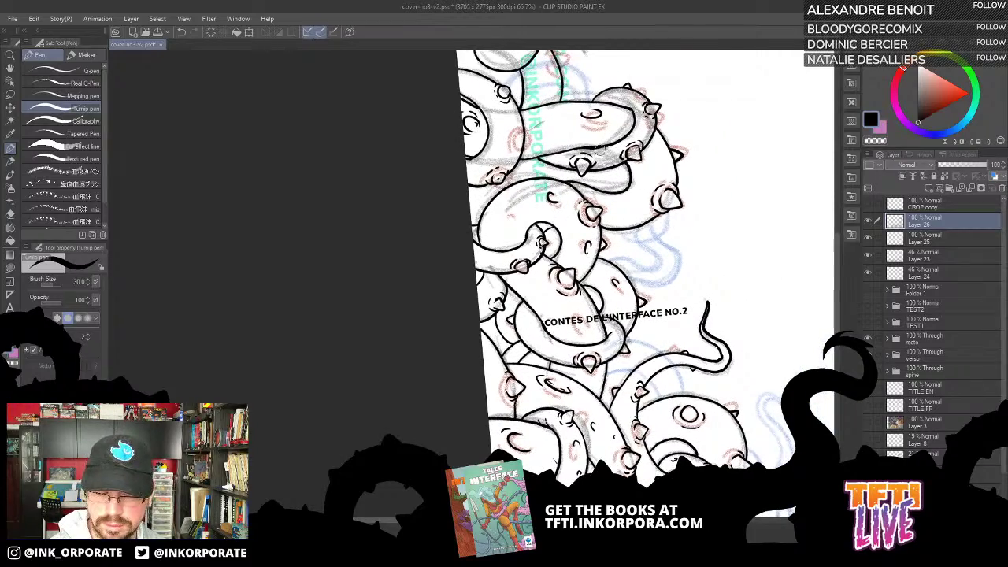
key(^)
key(^)
key(^)
key(^)
key(^)
key(^)
key(^)
key(^)
key(^)
key(^)
key(^)
key(^)
key(^)
key(^)
key(^)
key(^)
key(^)
key(^)
key(^)
key(^)
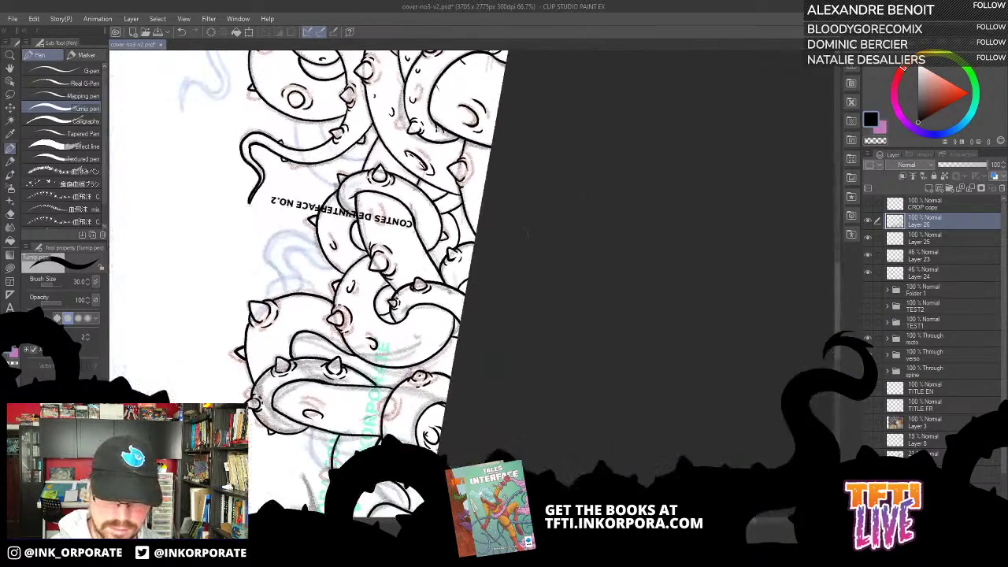
key(^)
key(^)
key(^)
key(^)
key(^)
key(^)
key(^)
key(^)
key(^)
key(^)
key(^)
key(^)
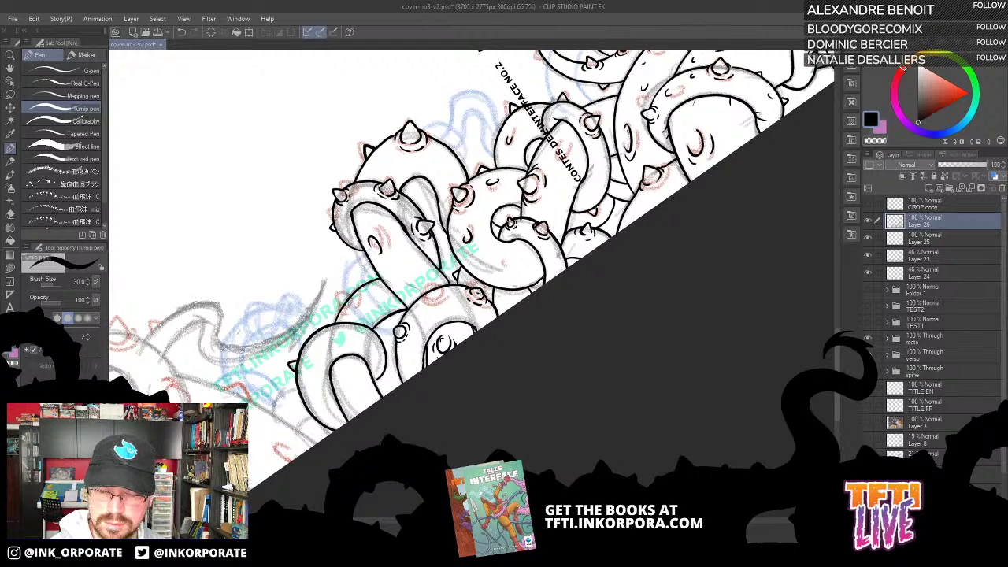
Ink a creased spike on the rear coil just above the arched tentacle.
drag(474, 264, 552, 251)
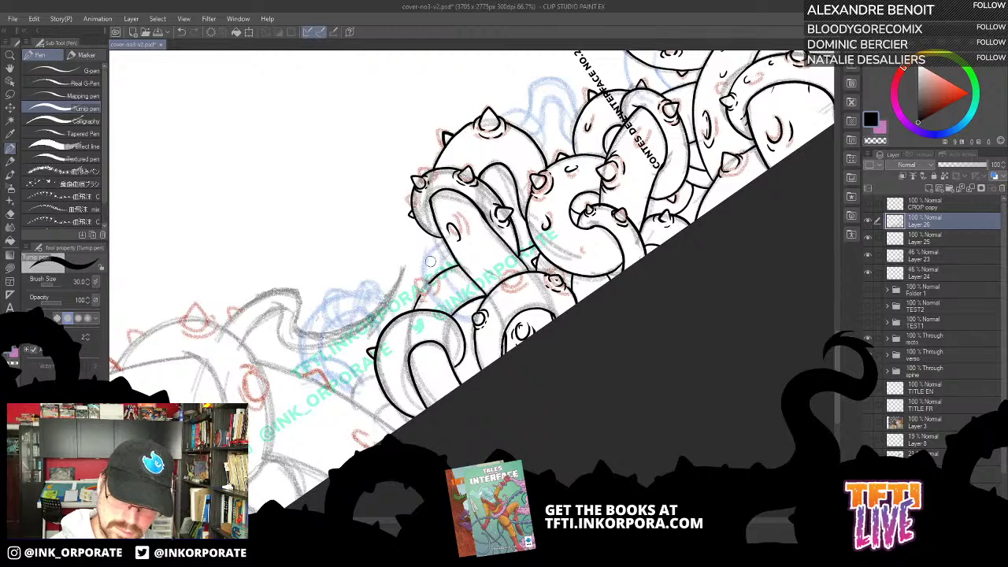
drag(434, 239, 492, 216)
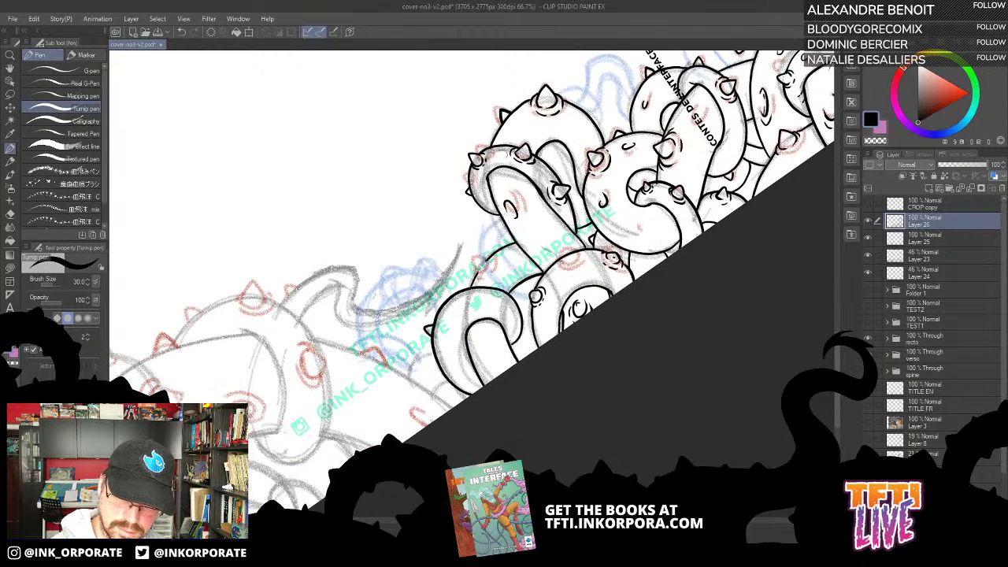
mouse_move(475, 281)
mouse_down()
mouse_move(475, 258)
mouse_move(491, 270)
mouse_move(481, 280)
mouse_move(497, 259)
mouse_up()
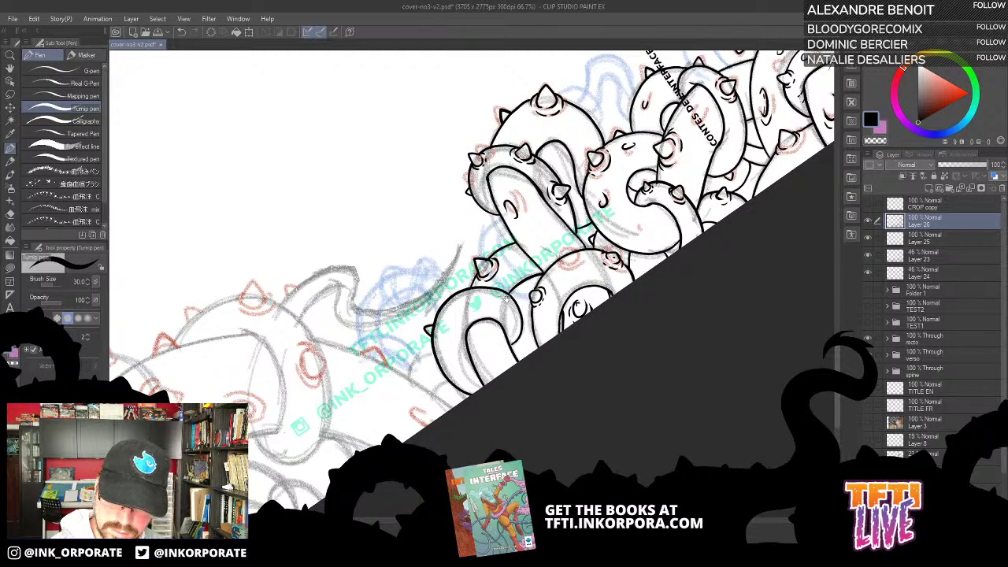
drag(506, 297, 502, 236)
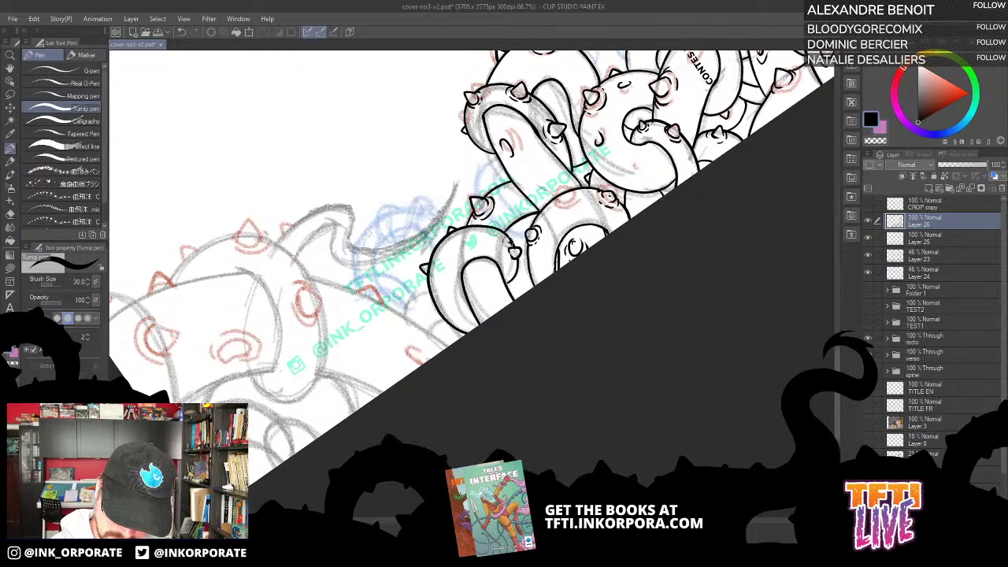
Finish the creased spike on the arched tentacle's inner side and add small crease marks on the arched tentacle and rear coil.
drag(505, 243, 512, 266)
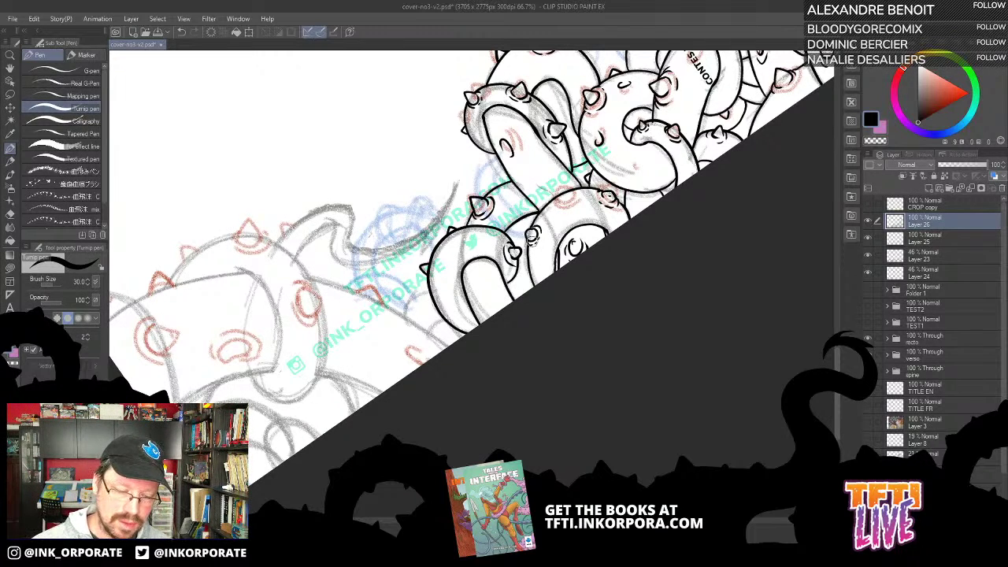
drag(506, 203, 579, 169)
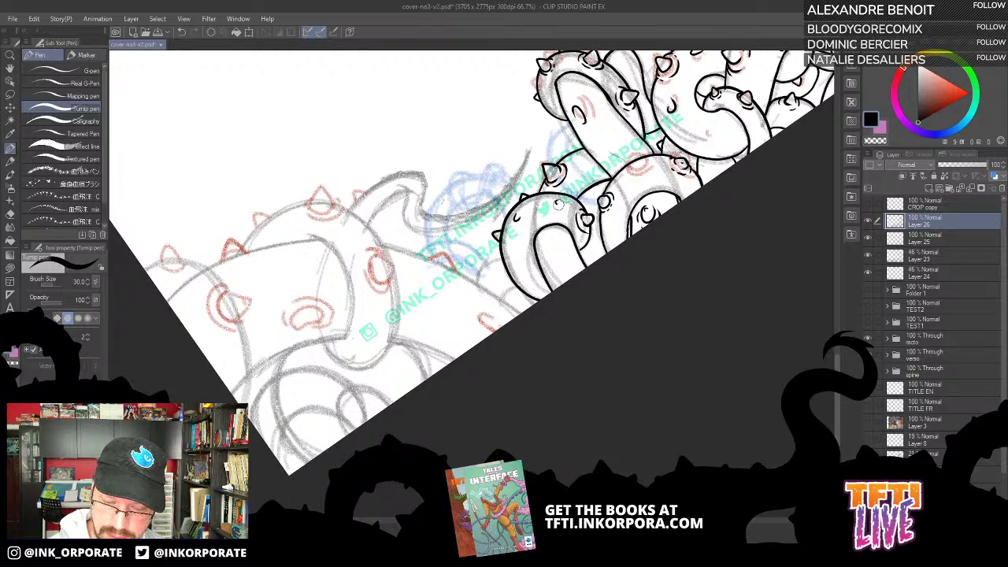
drag(586, 179, 521, 228)
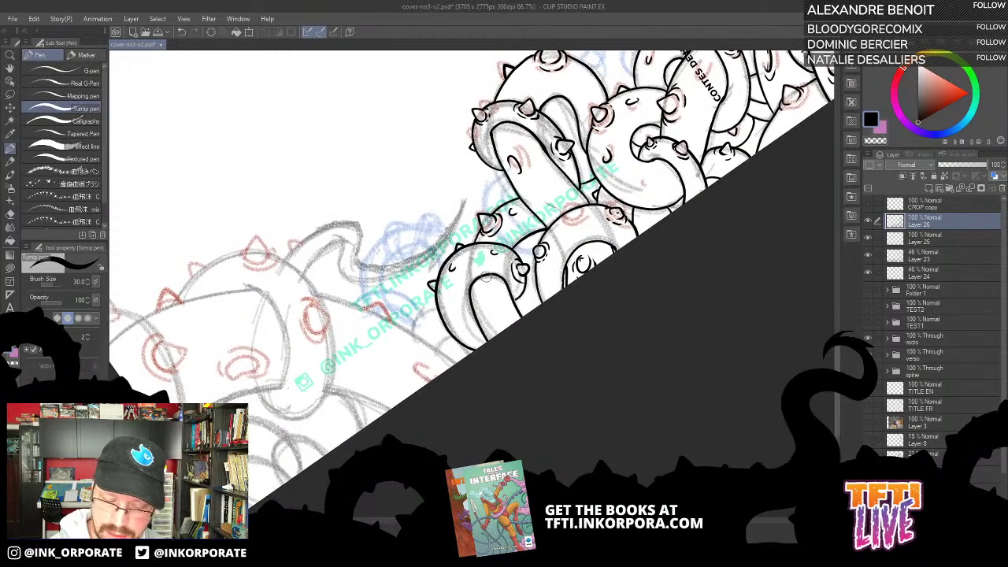
drag(482, 319, 575, 228)
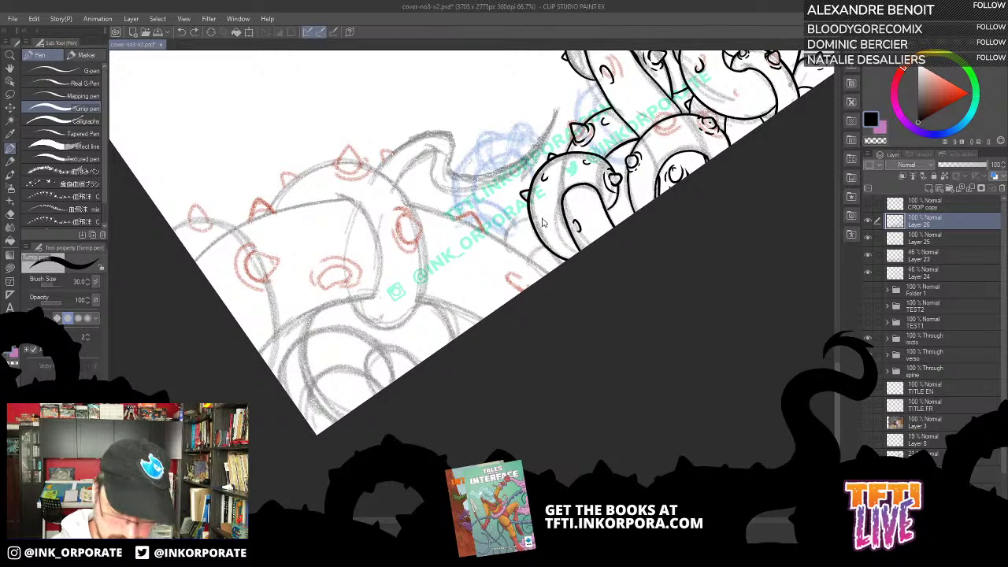
Ink the large creased spike on the big coil near the page corner and the smaller spike where the front tentacle overlaps it.
key(minus)
key(minus)
key(minus)
key(minus)
key(minus)
key(minus)
key(minus)
key(minus)
key(minus)
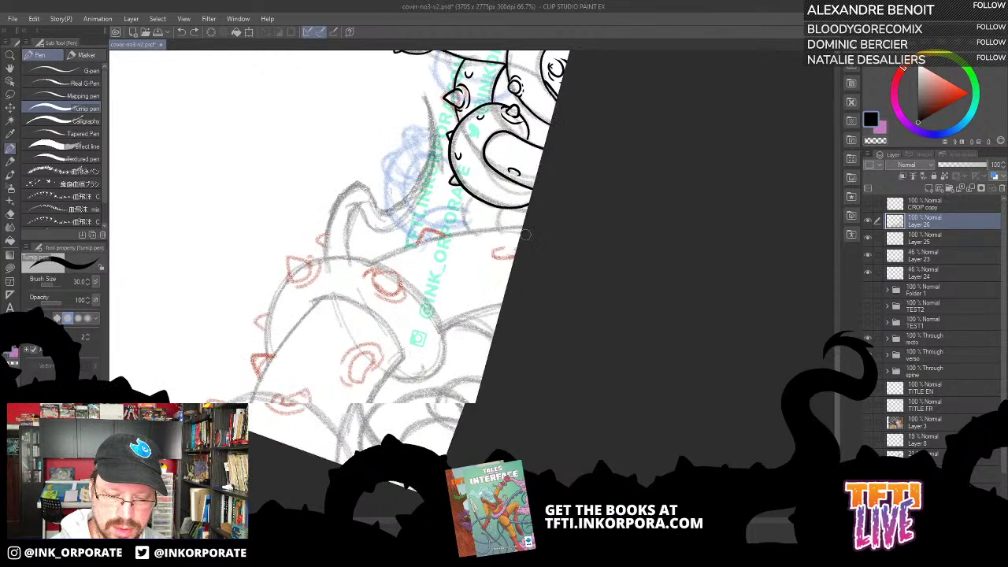
drag(427, 306, 599, 278)
mouse_move(463, 270)
mouse_down()
mouse_move(459, 245)
mouse_move(479, 250)
mouse_move(463, 274)
mouse_move(476, 271)
mouse_move(486, 250)
mouse_move(476, 243)
mouse_move(489, 257)
mouse_move(520, 209)
mouse_up()
mouse_move(460, 332)
mouse_down()
mouse_move(449, 315)
mouse_move(471, 308)
mouse_up()
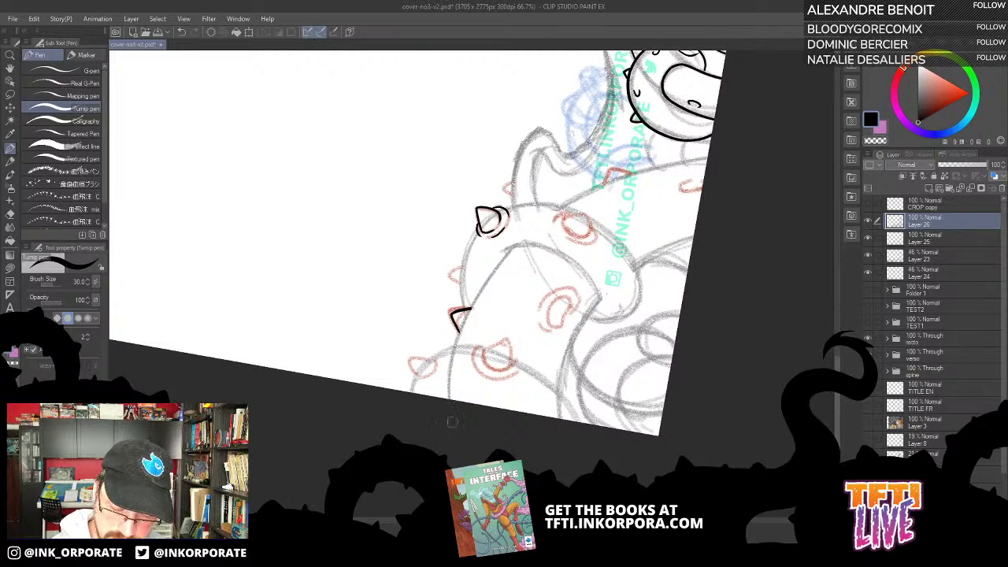
Ink the front tentacle's outer edge and the big coil's contour up to the large spike, adding a small spike on that contour.
mouse_move(451, 400)
mouse_down()
mouse_move(467, 312)
mouse_move(514, 244)
mouse_up()
mouse_move(467, 313)
mouse_down()
mouse_move(459, 281)
mouse_move(478, 219)
mouse_up()
key(ctrl+z)
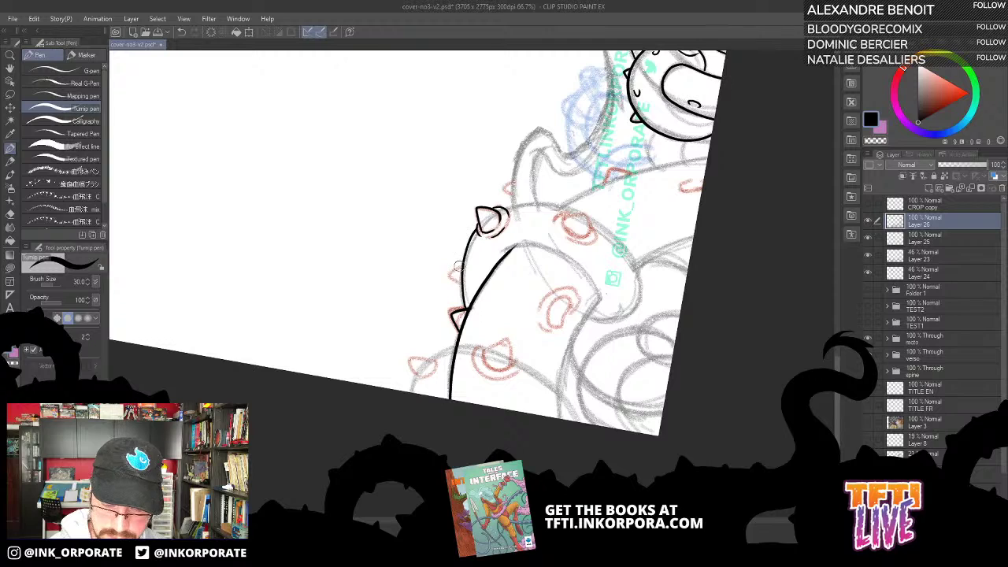
drag(458, 267, 462, 283)
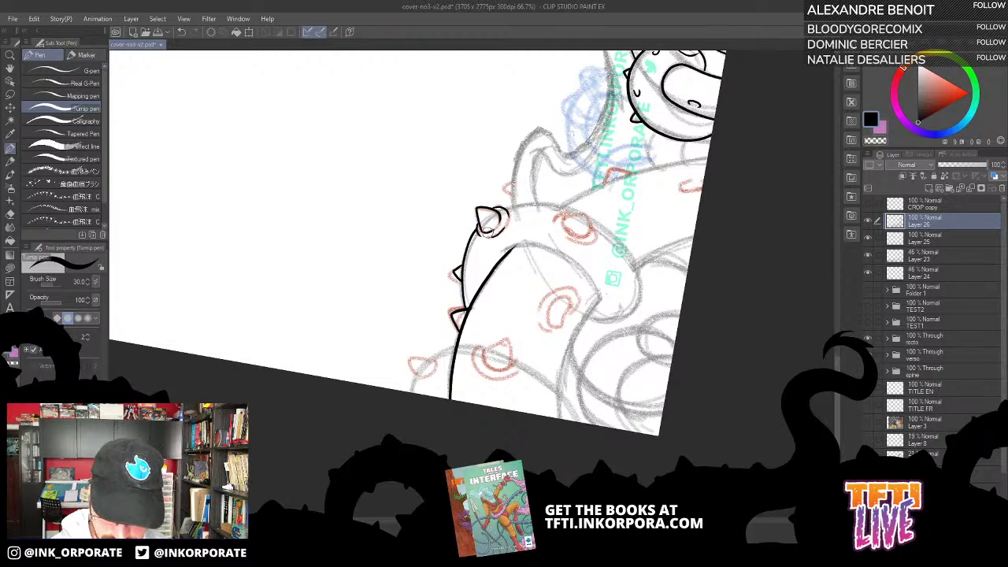
Ink a second creased spike on the big coil and the contour linking it to the first large spike.
mouse_move(564, 232)
mouse_down()
mouse_move(566, 217)
mouse_move(588, 213)
mouse_move(592, 226)
mouse_move(565, 233)
mouse_move(596, 242)
mouse_move(594, 224)
mouse_move(600, 229)
mouse_up()
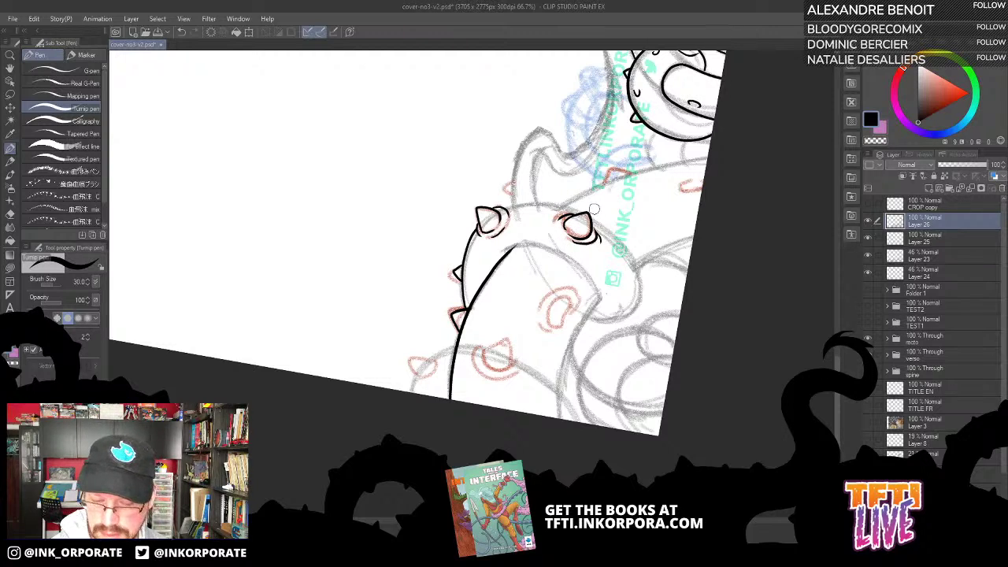
key(minus)
key(minus)
key(minus)
key(minus)
key(minus)
key(minus)
key(minus)
key(minus)
key(minus)
key(minus)
key(minus)
key(minus)
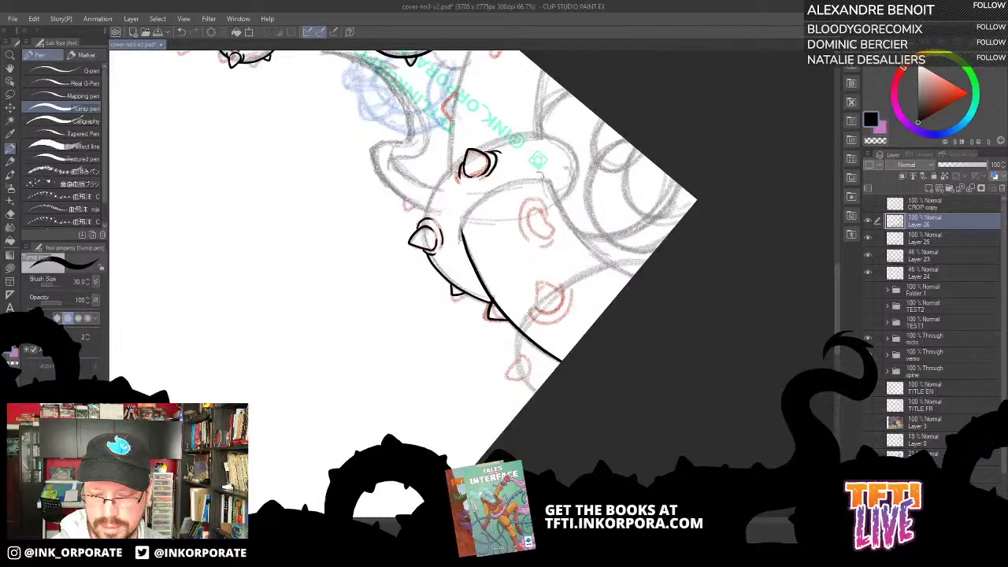
drag(541, 177, 581, 266)
drag(468, 307, 500, 250)
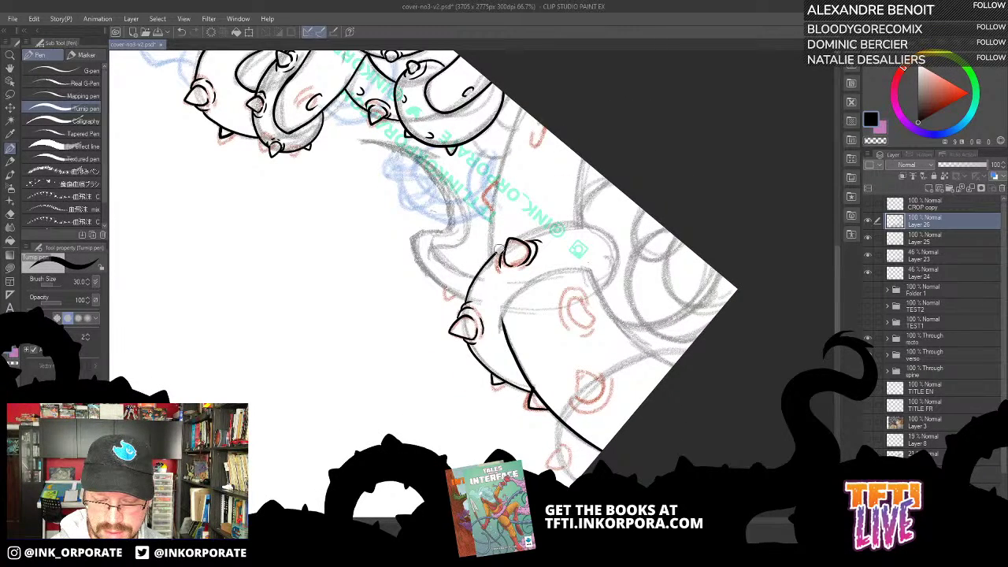
Ink the big coil's rounded bend from the second large spike around to the front tentacle's upper edge.
key(minus)
key(minus)
key(minus)
key(minus)
key(minus)
key(minus)
key(minus)
key(minus)
key(minus)
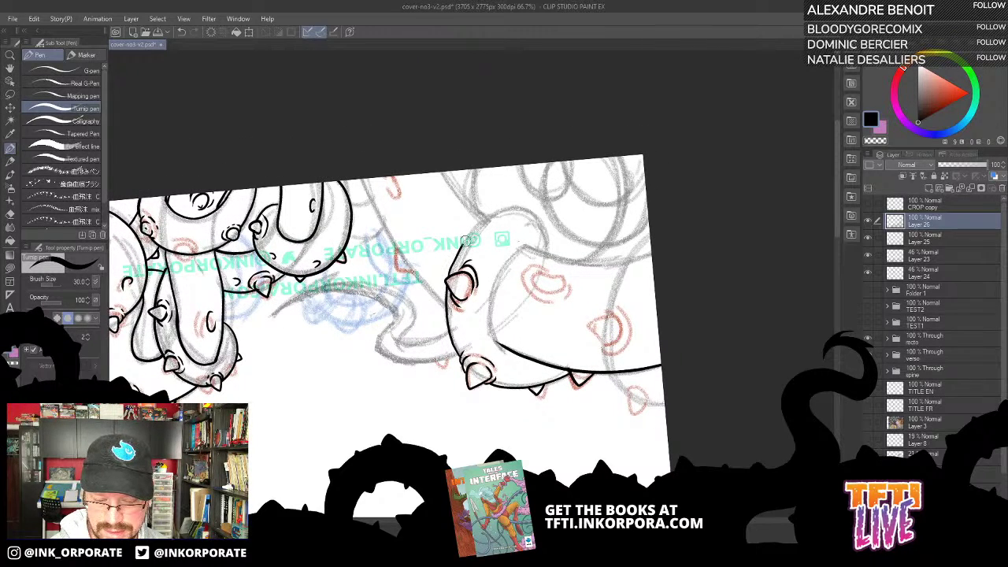
mouse_move(449, 278)
mouse_down()
mouse_move(492, 214)
mouse_move(521, 213)
mouse_move(546, 255)
mouse_up()
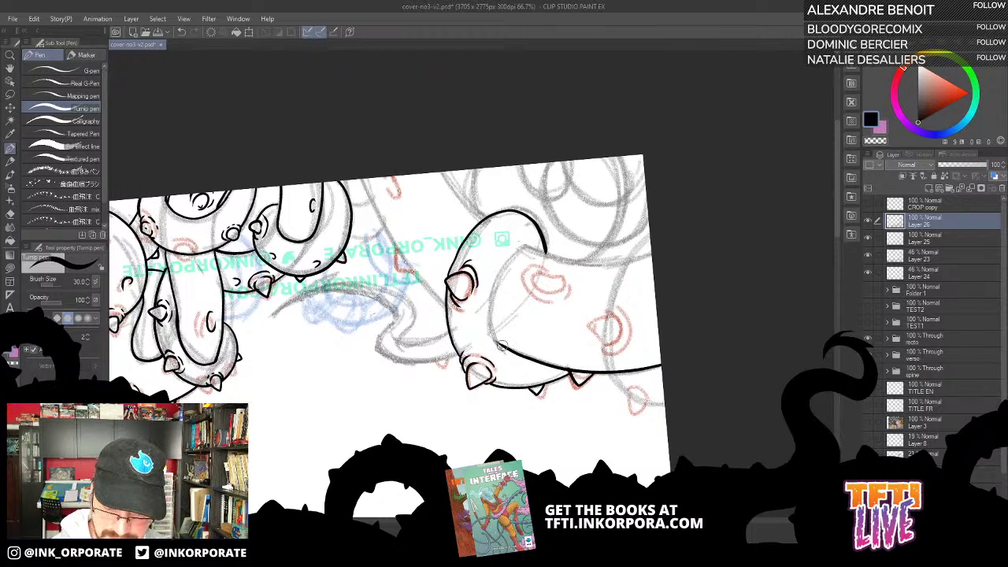
Ink the front tentacle's rounded end where it meets the big coil, plus the creased oval sucker on its side.
mouse_move(504, 348)
mouse_down()
mouse_move(488, 323)
mouse_move(490, 282)
mouse_move(527, 246)
mouse_up()
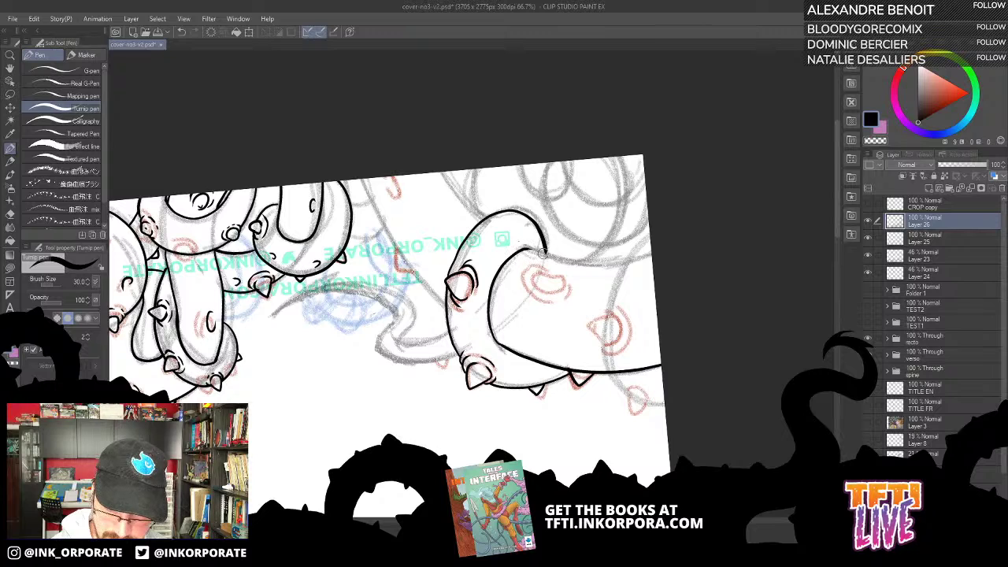
key(asciicircum)
key(asciicircum)
key(asciicircum)
key(asciicircum)
key(asciicircum)
key(asciicircum)
key(asciicircum)
key(asciicircum)
key(asciicircum)
key(asciicircum)
key(asciicircum)
key(asciicircum)
key(asciicircum)
key(asciicircum)
key(asciicircum)
key(asciicircum)
drag(521, 327, 514, 261)
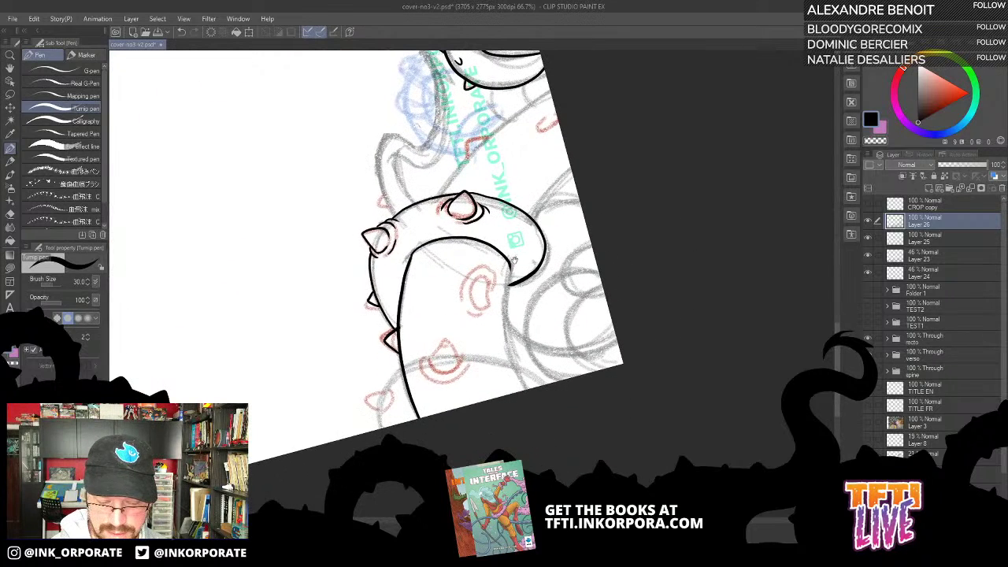
mouse_move(486, 301)
mouse_down()
mouse_move(485, 273)
mouse_move(484, 290)
mouse_move(494, 286)
mouse_move(483, 264)
mouse_move(462, 292)
mouse_move(506, 263)
mouse_move(546, 209)
mouse_up()
Remove the front tentacle's edge inside the sketched corner coil and ink that coil's first creased spike beside the page edge.
key(asciicircum)
key(asciicircum)
key(asciicircum)
key(asciicircum)
key(asciicircum)
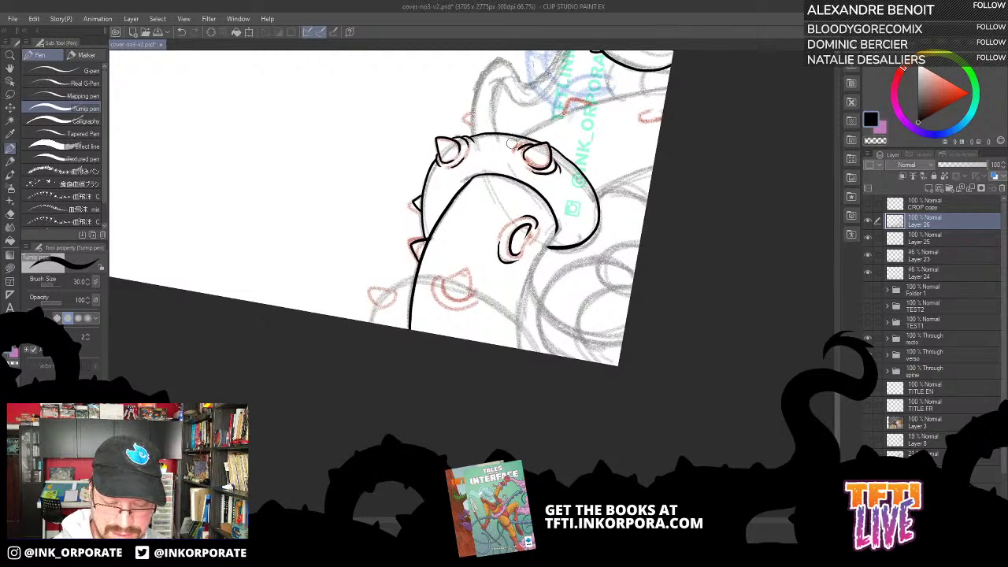
key(ctrl+z)
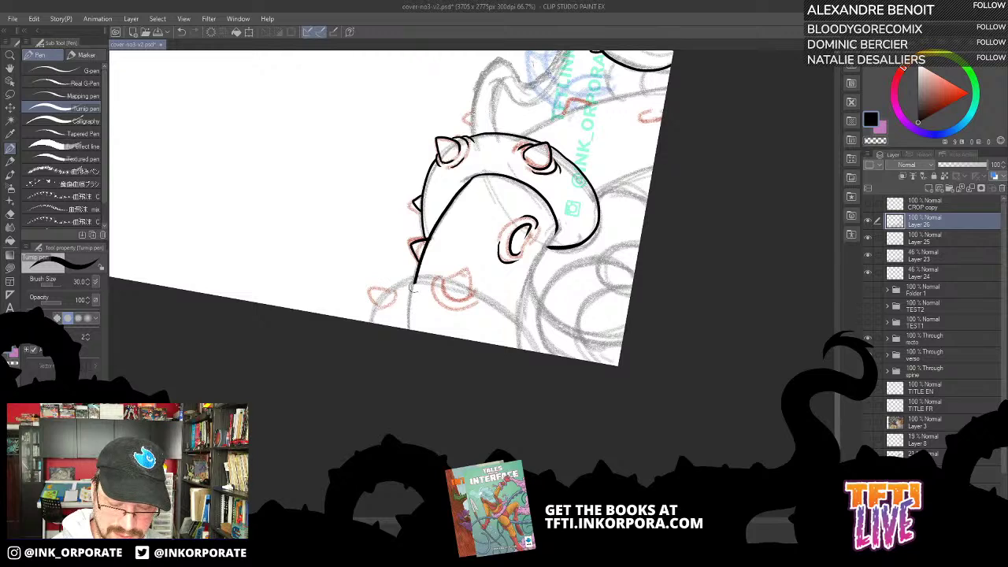
drag(413, 288, 505, 209)
key(minus)
key(minus)
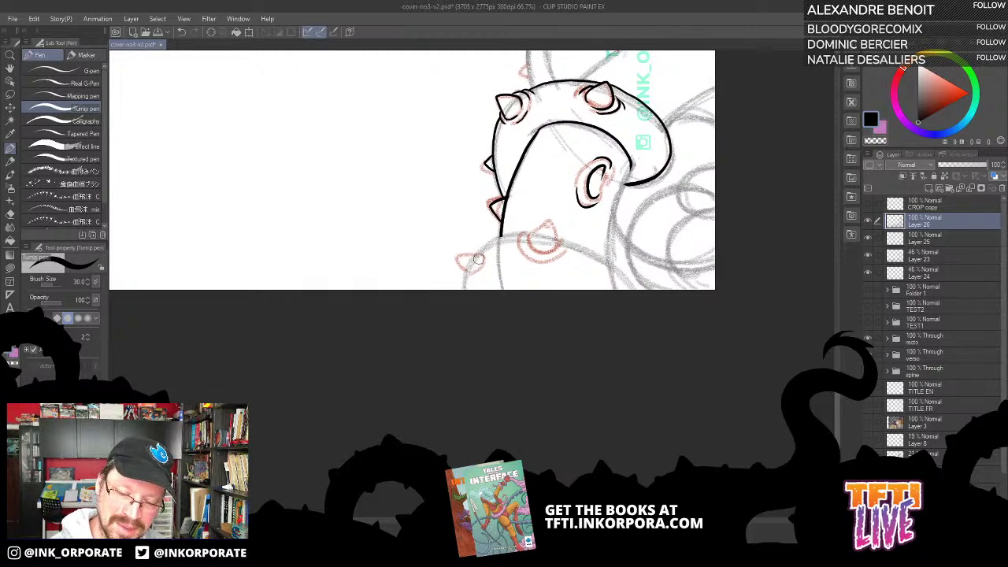
mouse_move(479, 261)
mouse_down()
mouse_move(464, 271)
mouse_move(461, 261)
mouse_move(478, 255)
mouse_move(473, 277)
mouse_move(485, 272)
mouse_move(481, 249)
mouse_move(467, 255)
mouse_move(465, 293)
mouse_up()
key(ctrl+z)
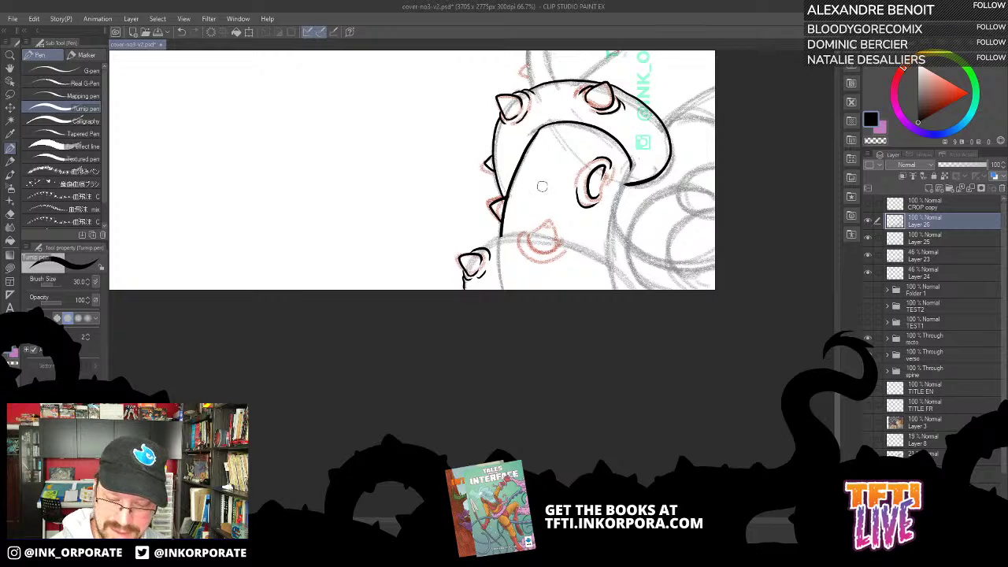
Ink a second creased spike on the corner coil, over the sketched spike in front of the front tentacle.
key(minus)
key(minus)
key(minus)
key(minus)
key(minus)
key(minus)
key(minus)
key(minus)
key(minus)
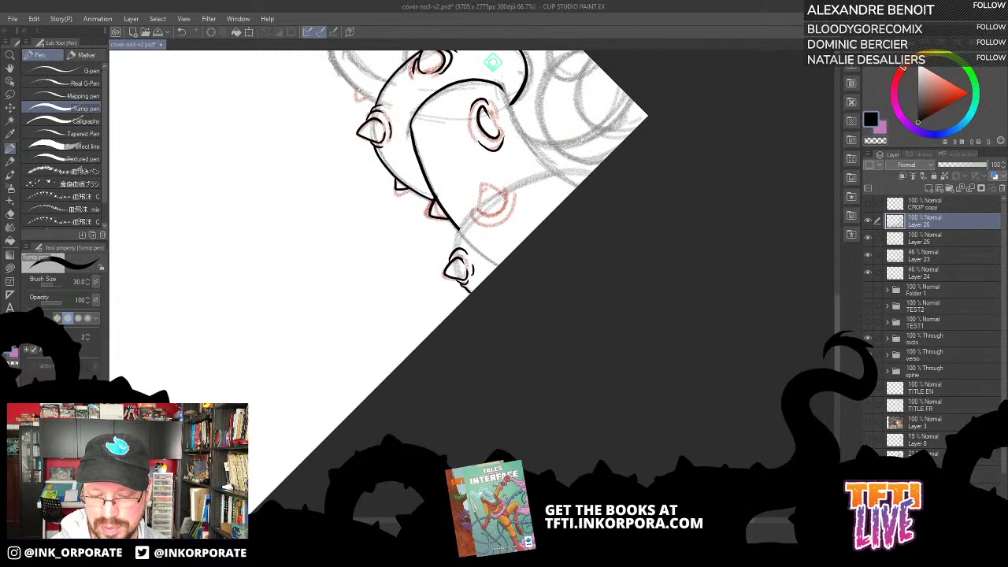
drag(516, 307, 528, 361)
mouse_move(501, 261)
mouse_down()
mouse_move(501, 239)
mouse_move(519, 250)
mouse_move(508, 264)
mouse_move(521, 254)
mouse_move(516, 243)
mouse_move(513, 270)
mouse_move(527, 259)
mouse_move(520, 236)
mouse_move(529, 247)
mouse_up()
drag(469, 292, 503, 254)
key(ctrl+z)
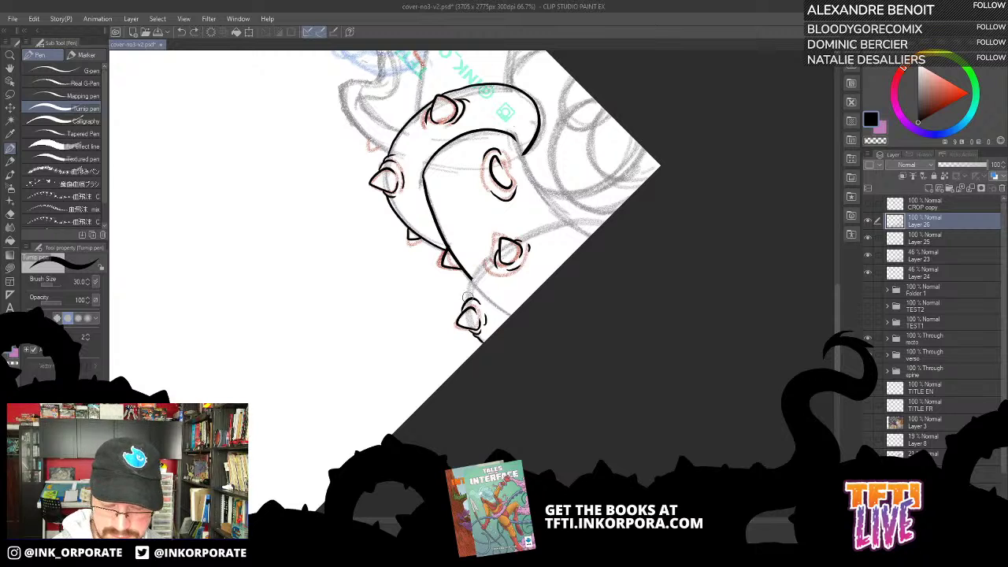
Ink the corner coil's contour between its two spikes and on from the second spike to the page edge.
mouse_move(469, 298)
mouse_down()
mouse_move(566, 153)
mouse_move(554, 158)
mouse_move(490, 302)
mouse_move(450, 362)
mouse_up()
key(minus)
key(minus)
key(minus)
key(minus)
key(minus)
key(minus)
key(minus)
key(minus)
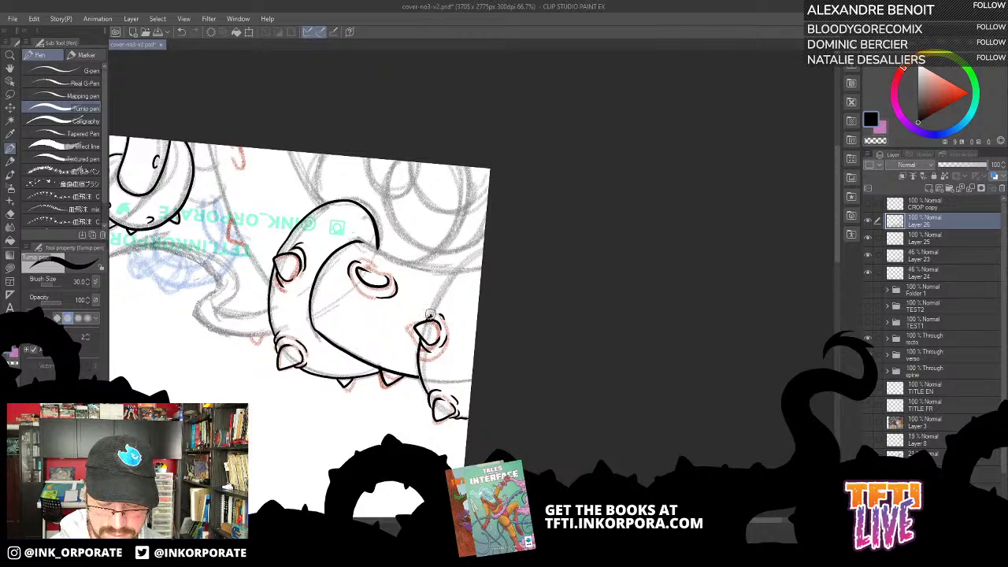
drag(430, 315, 483, 246)
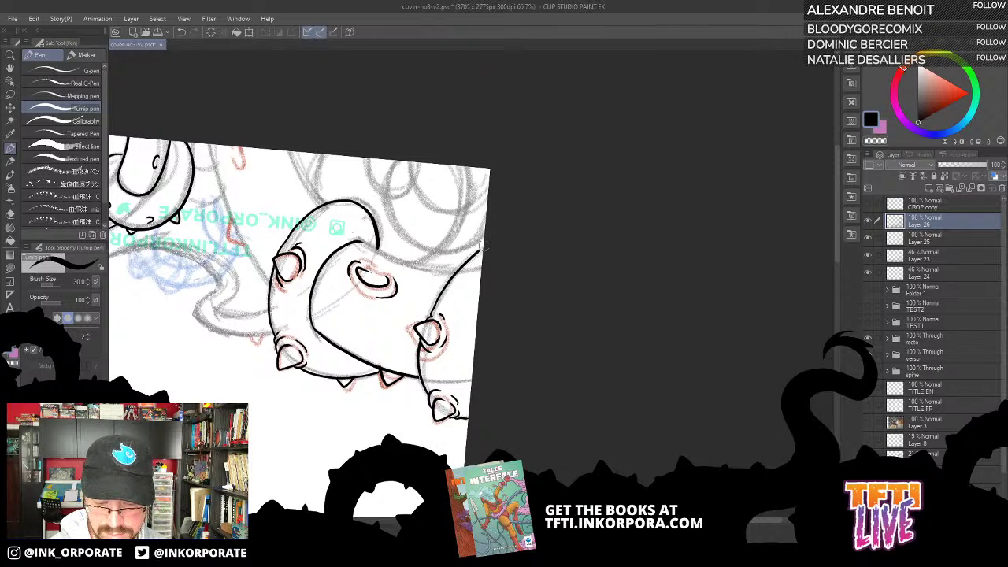
Ink the front tentacle's inner edge from the corner coil up to the big coil's rounded end.
key(asciicircum)
key(asciicircum)
key(asciicircum)
key(asciicircum)
key(asciicircum)
key(asciicircum)
key(asciicircum)
key(asciicircum)
key(asciicircum)
key(asciicircum)
key(asciicircum)
key(asciicircum)
key(asciicircum)
key(asciicircum)
key(asciicircum)
key(asciicircum)
key(asciicircum)
key(asciicircum)
key(asciicircum)
key(asciicircum)
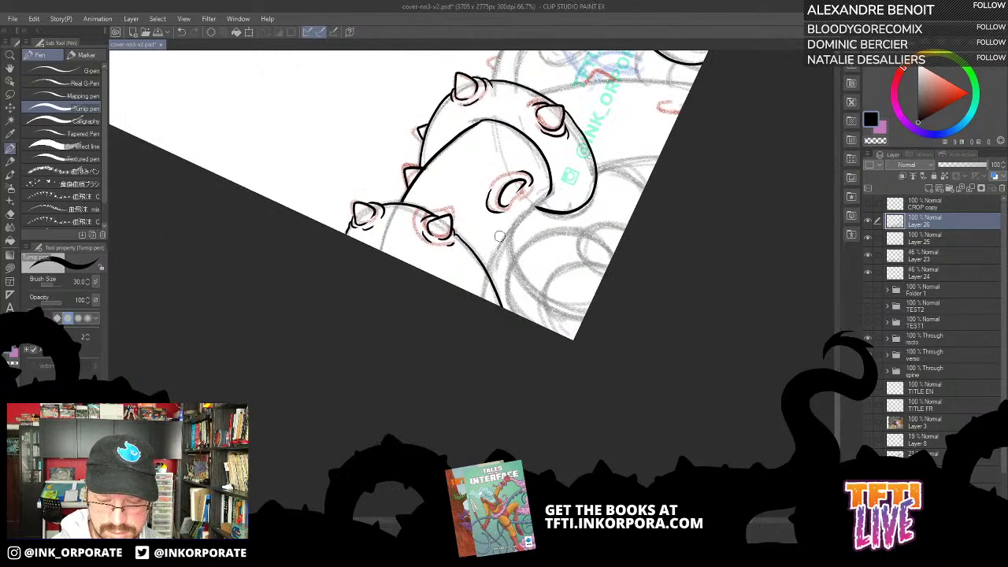
mouse_move(488, 278)
mouse_down()
mouse_move(510, 228)
mouse_move(556, 183)
mouse_up()
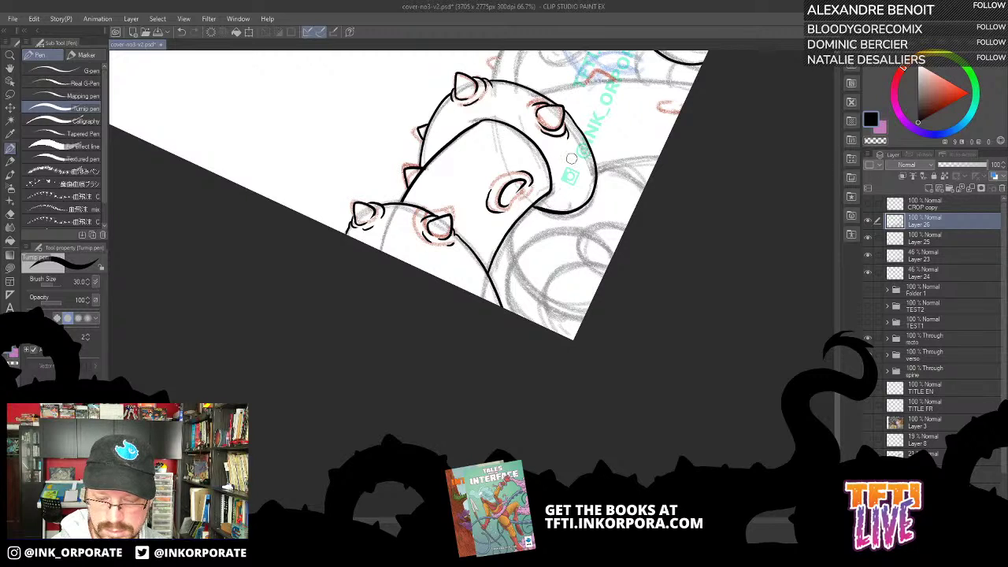
Ink the near edge of the tentacle behind the big coil, from the coil's rounded end to the page edge.
key(asciicircum)
key(asciicircum)
key(asciicircum)
key(asciicircum)
key(asciicircum)
key(asciicircum)
key(asciicircum)
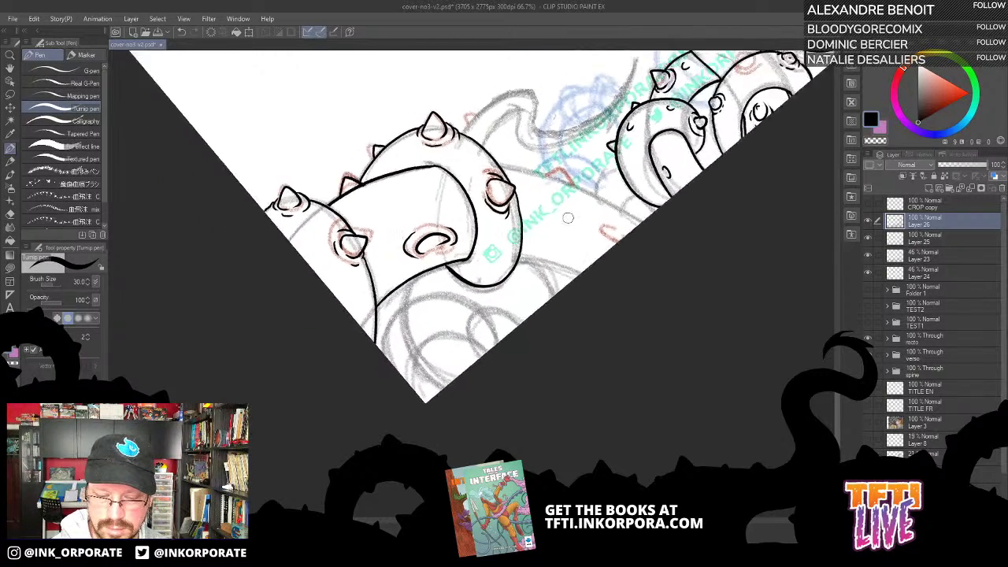
key(asciicircum)
key(asciicircum)
key(asciicircum)
key(asciicircum)
key(asciicircum)
key(asciicircum)
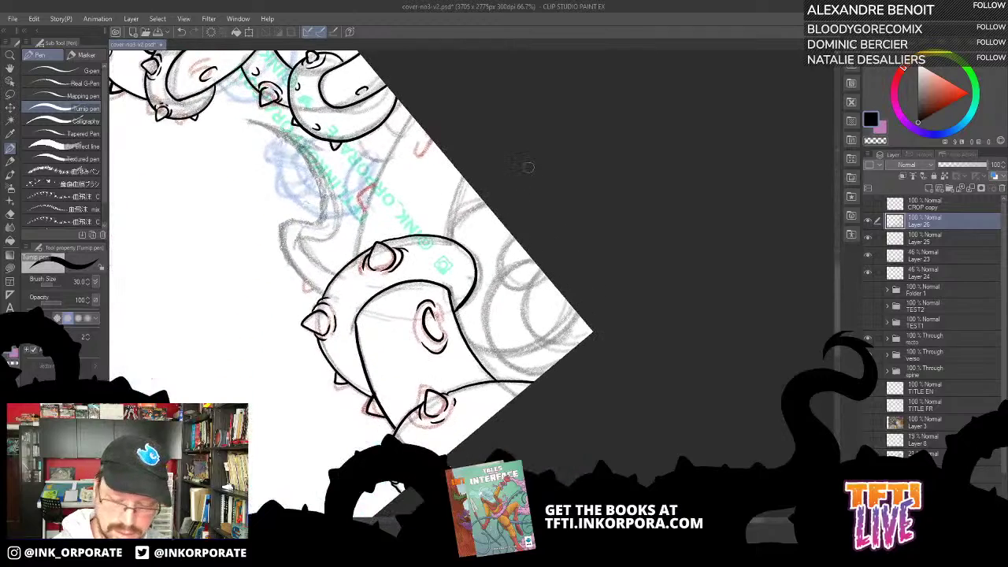
drag(443, 277, 472, 342)
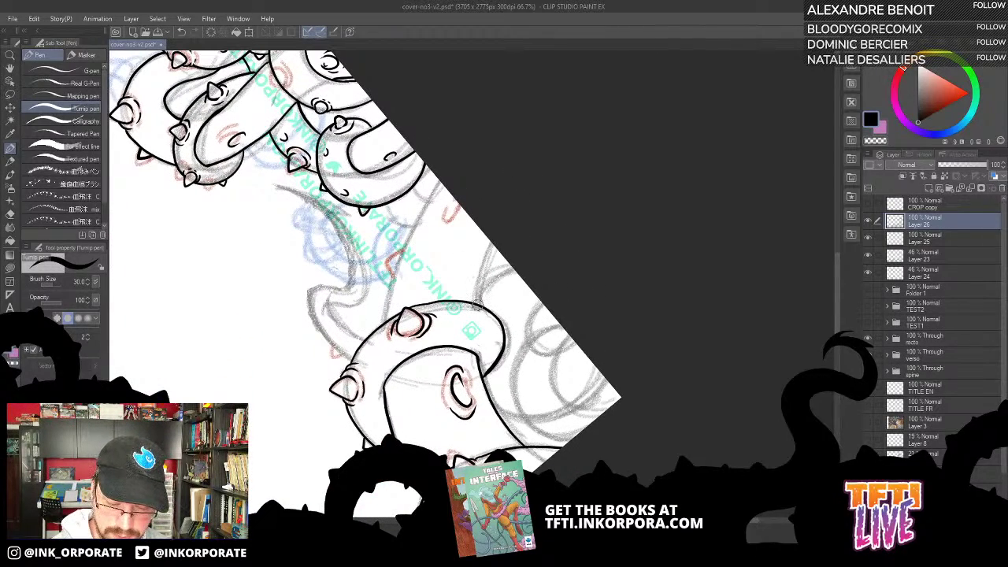
drag(478, 305, 511, 217)
drag(448, 286, 484, 276)
Ink the far edge of the tentacle behind the big coil, from beside the coil's spike to the page edge.
key(asciicircum)
key(asciicircum)
key(asciicircum)
key(asciicircum)
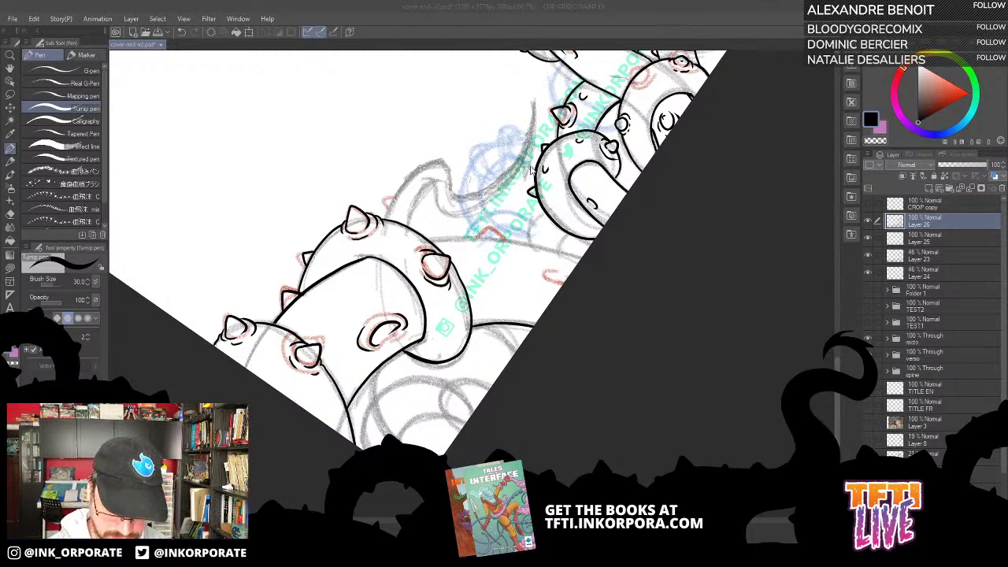
click(629, 19)
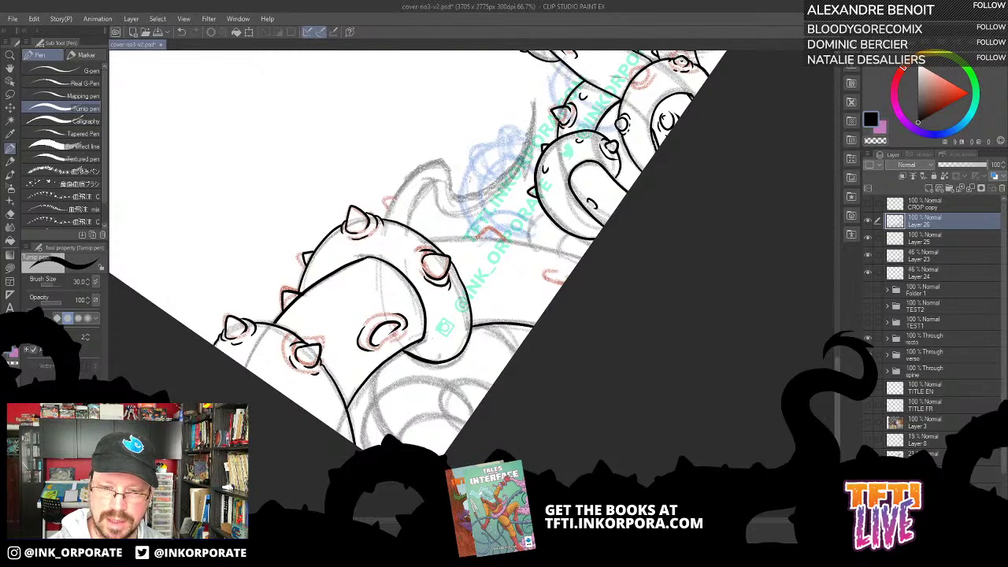
key(minus)
key(minus)
key(minus)
key(minus)
key(minus)
key(minus)
key(minus)
key(minus)
key(minus)
key(minus)
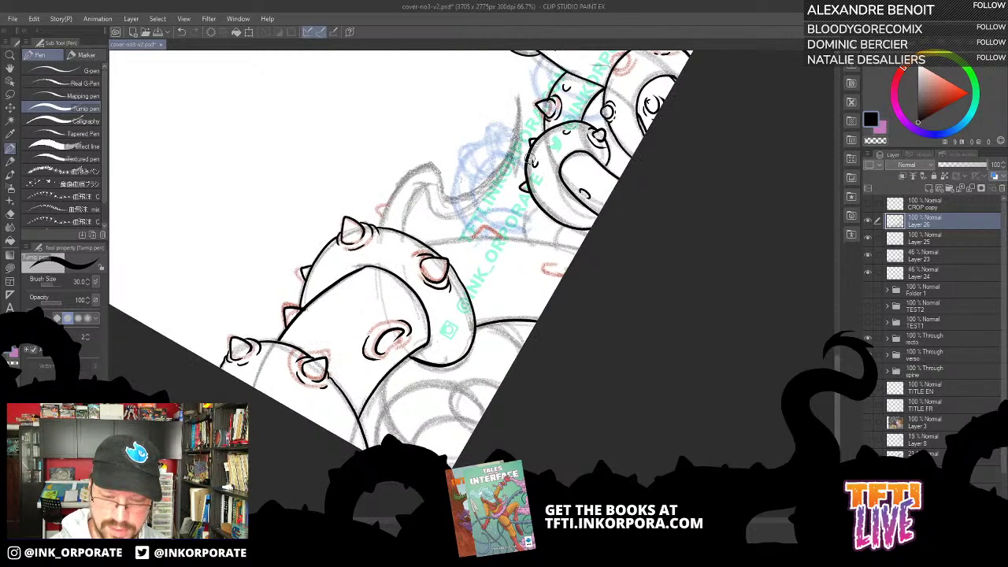
drag(482, 197, 542, 174)
mouse_move(472, 266)
mouse_down()
mouse_move(522, 205)
mouse_move(584, 159)
mouse_up()
key(ctrl+z)
mouse_move(477, 265)
mouse_down()
mouse_move(504, 224)
mouse_move(584, 158)
mouse_up()
Add a small spike on the back tentacle's far edge beside the big coil and a partial sucker near the page edge.
mouse_move(498, 226)
mouse_down()
mouse_move(501, 211)
mouse_move(519, 210)
mouse_up()
key(ctrl+z)
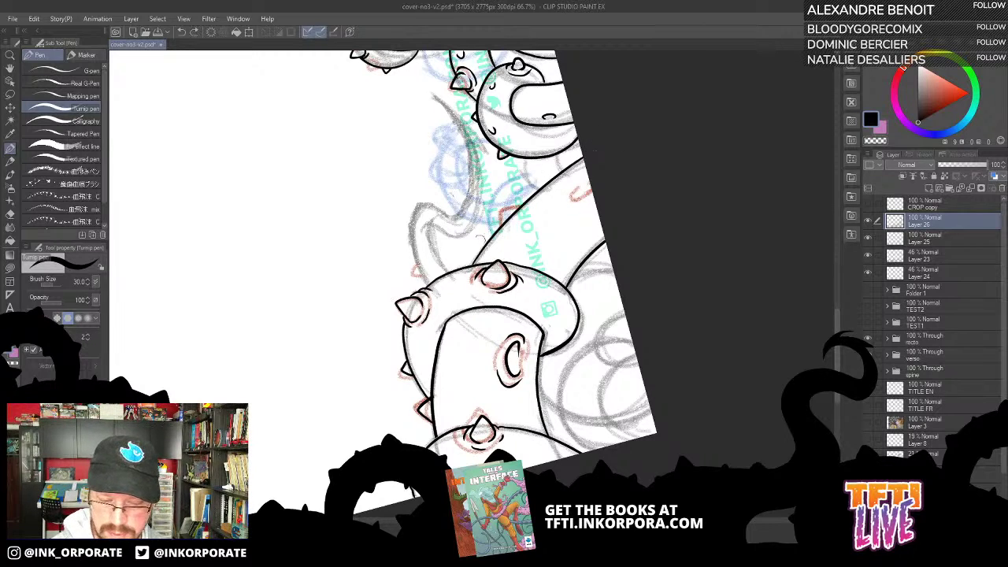
drag(475, 261, 487, 247)
mouse_move(564, 197)
mouse_down()
mouse_move(577, 188)
mouse_move(584, 195)
mouse_move(587, 176)
mouse_up()
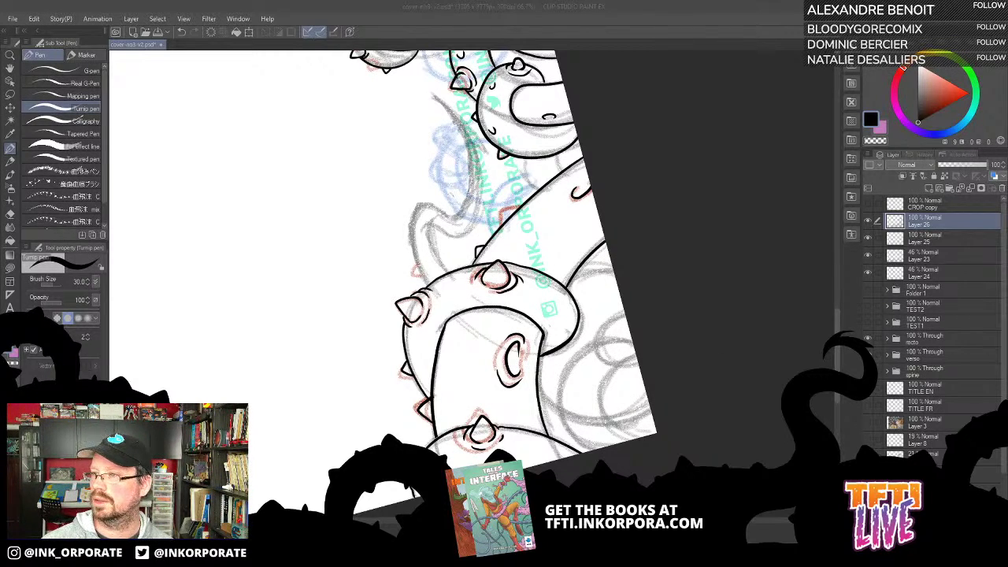
Switch to the browser and look through the Tales from the Interface home page at tfti.inkorpora.com.
drag(1007, 170, 805, 76)
scroll(674, 268, up, 7)
scroll(663, 263, up, 5)
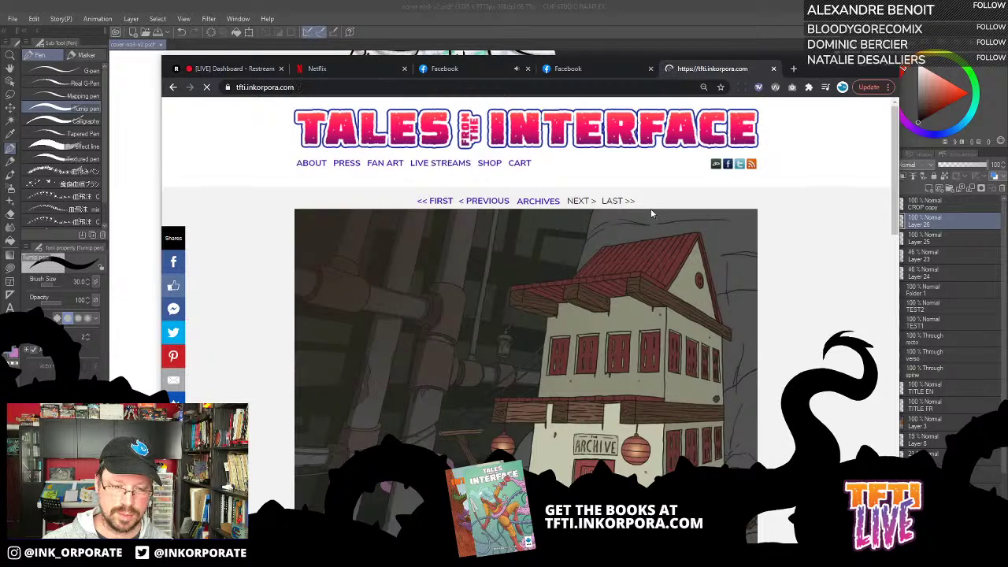
scroll(647, 207, down, 2)
scroll(644, 207, down, 10)
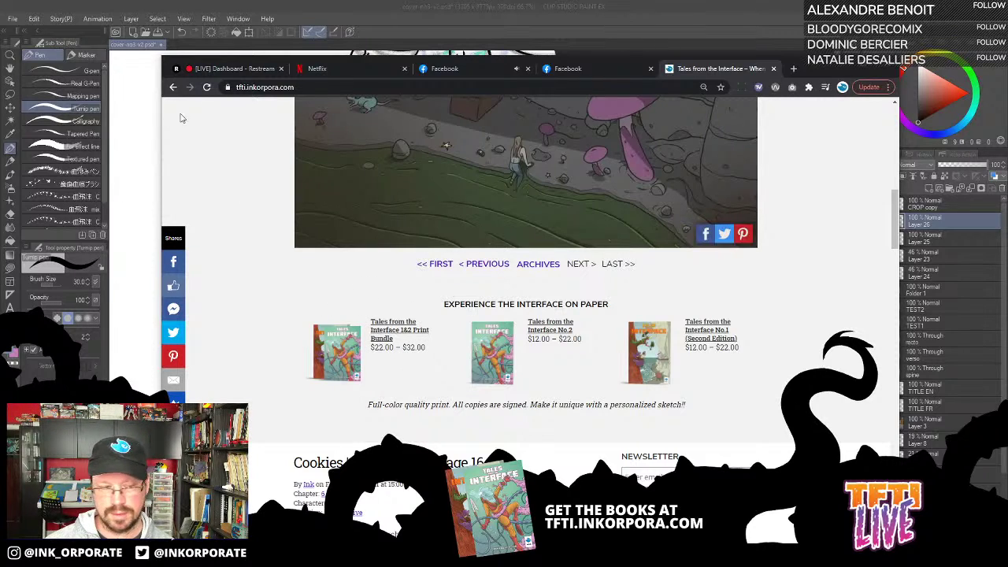
scroll(315, 173, up, 1)
scroll(317, 174, up, 7)
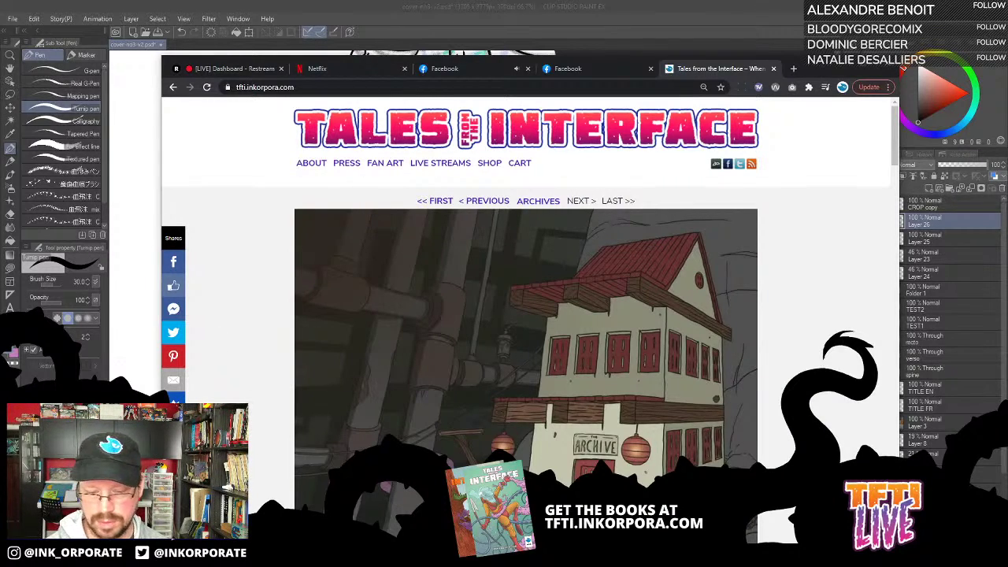
Browse the website's shop products, open the Tales from the Interface 1&2 Print Bundle, and return to Clip Studio Paint.
click(493, 163)
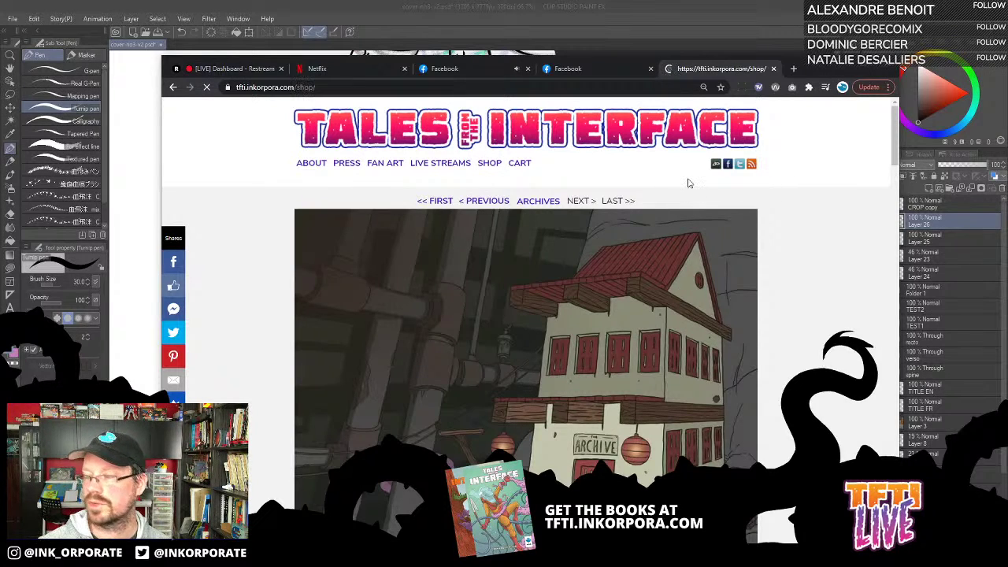
scroll(492, 197, down, 3)
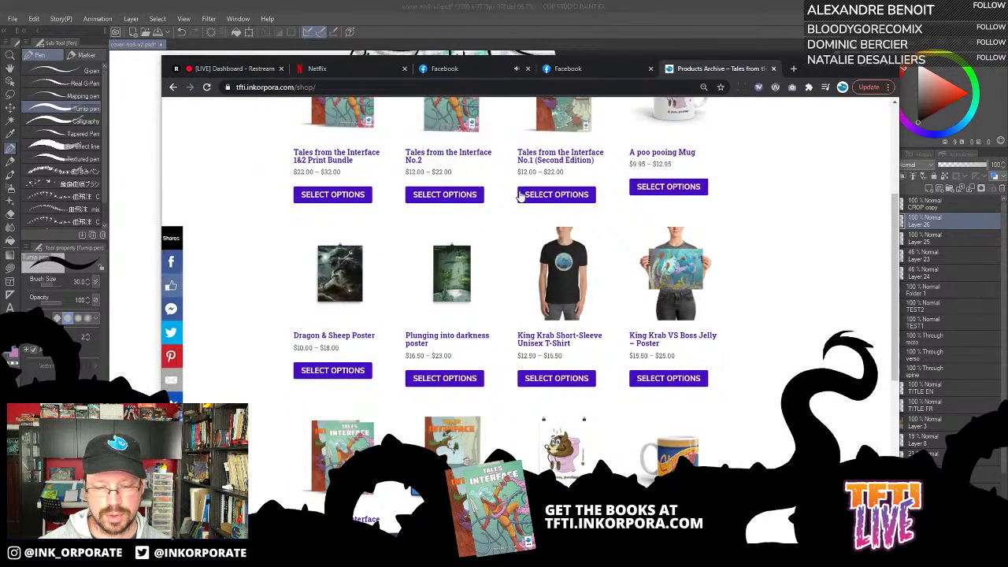
scroll(614, 197, down, 2)
scroll(567, 309, up, 3)
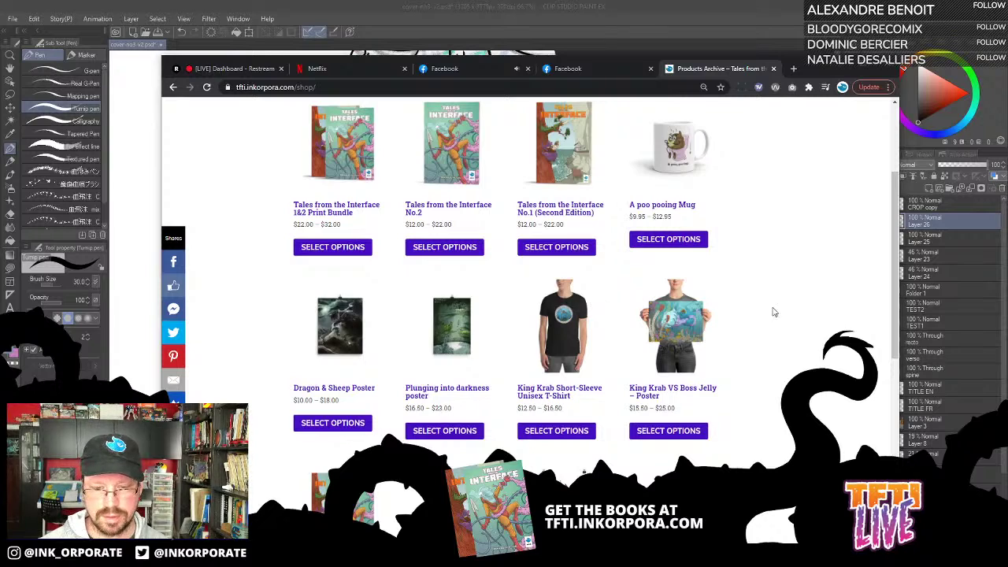
scroll(472, 240, up, 2)
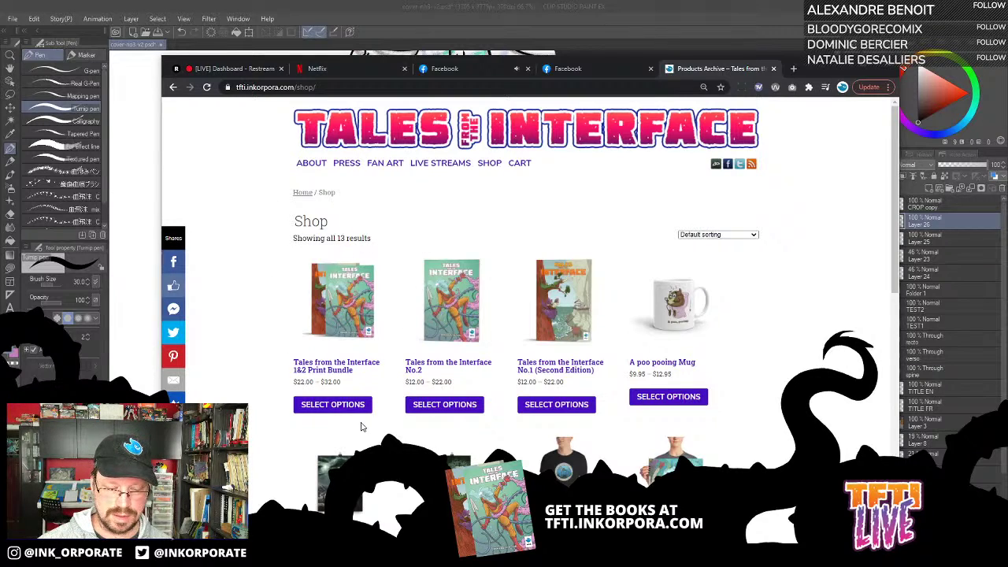
click(335, 314)
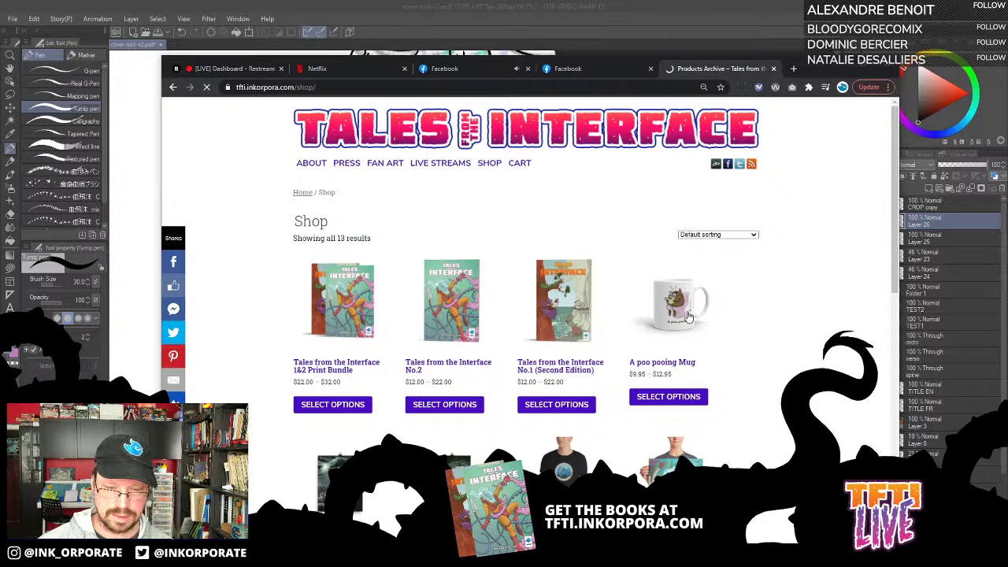
click(122, 117)
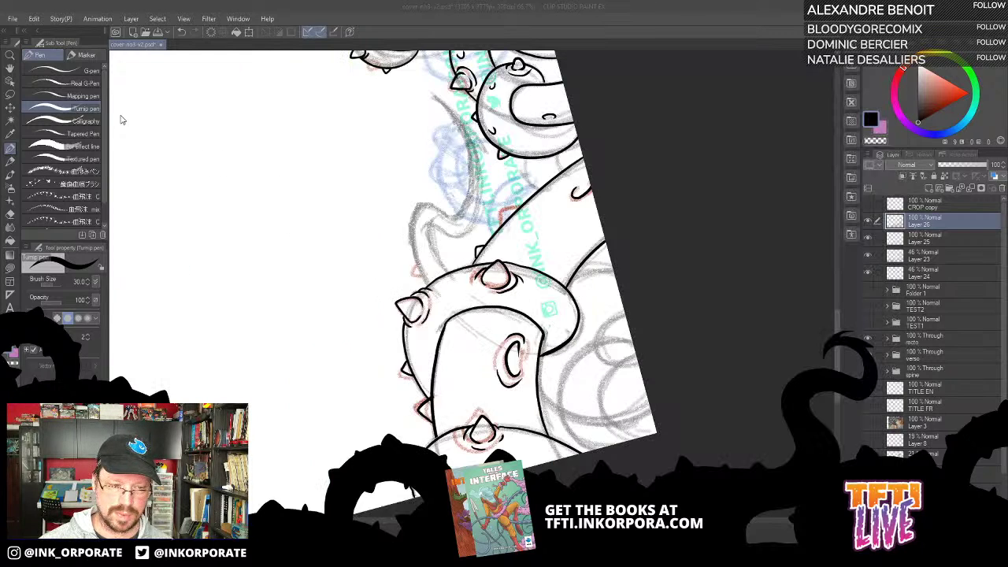
Ink both edges of the curled, pointed tentacle tip that emerges from behind the big coil.
key(asciicircum)
key(asciicircum)
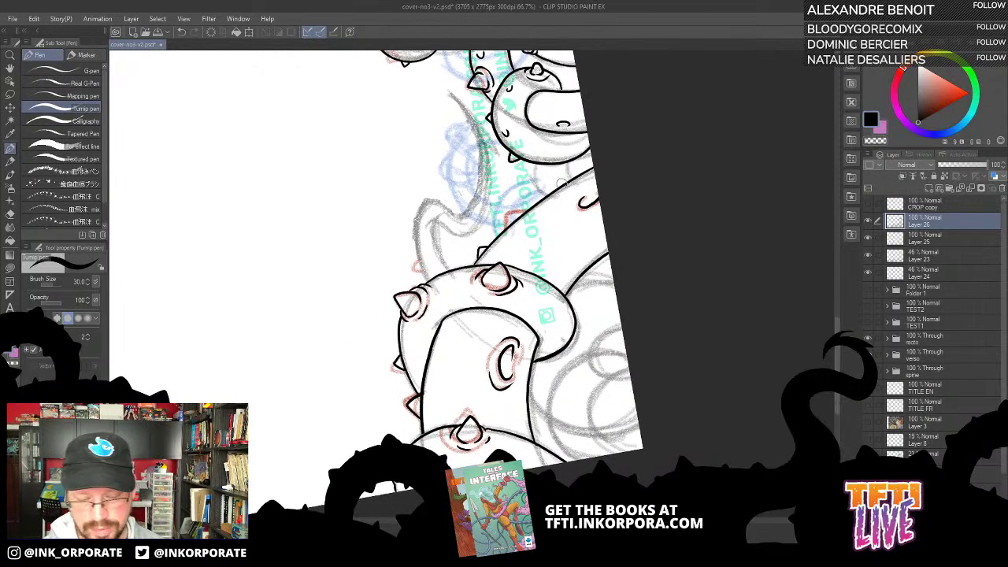
key(asciicircum)
key(asciicircum)
key(asciicircum)
key(asciicircum)
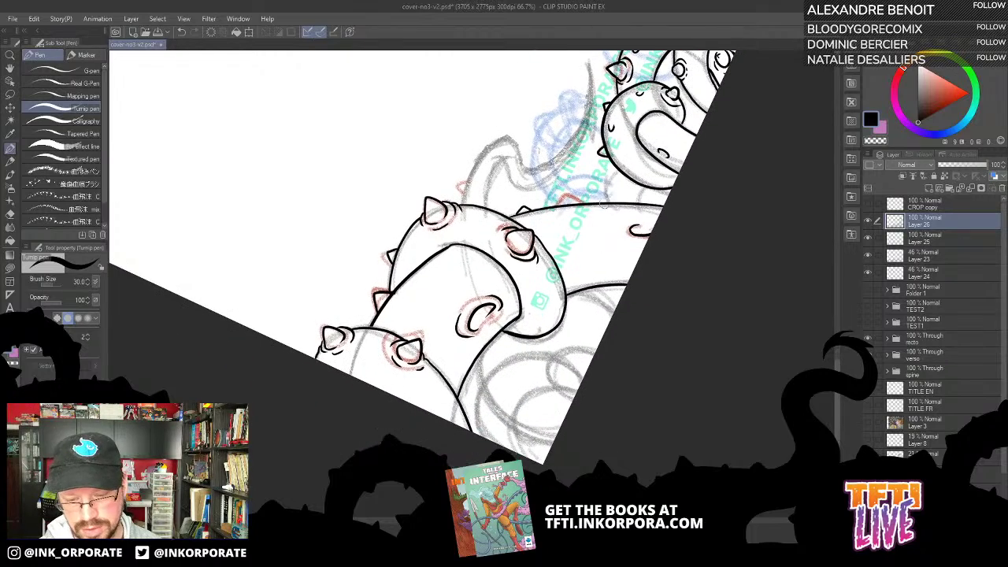
key(asciicircum)
key(asciicircum)
key(asciicircum)
key(asciicircum)
key(asciicircum)
key(asciicircum)
key(asciicircum)
key(asciicircum)
key(asciicircum)
key(asciicircum)
key(asciicircum)
key(asciicircum)
key(asciicircum)
key(asciicircum)
key(asciicircum)
key(asciicircum)
key(asciicircum)
key(asciicircum)
key(asciicircum)
key(asciicircum)
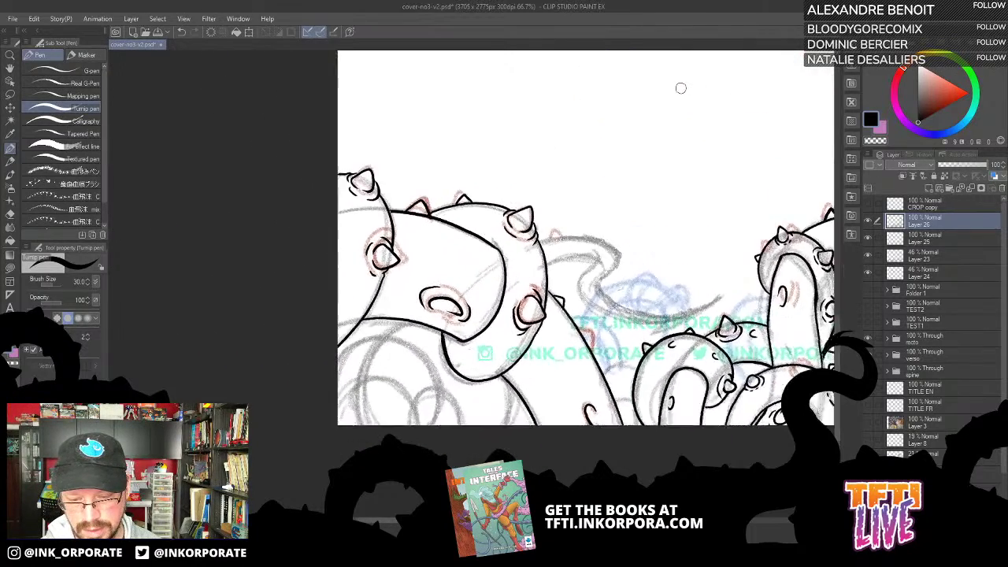
drag(503, 290, 664, 134)
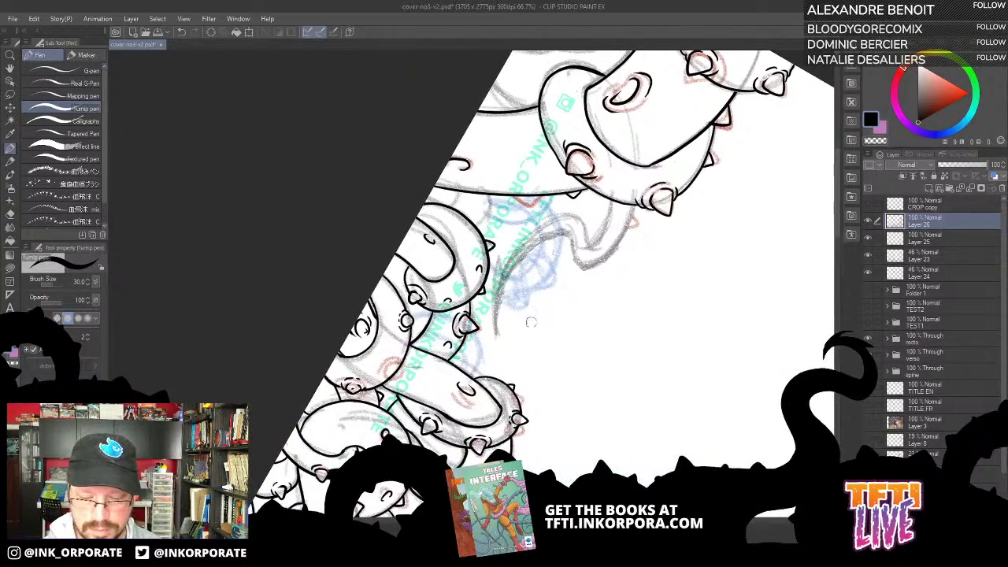
mouse_move(540, 331)
mouse_down()
mouse_move(536, 274)
mouse_move(553, 249)
mouse_move(571, 244)
mouse_move(573, 269)
mouse_move(595, 266)
mouse_move(631, 207)
mouse_up()
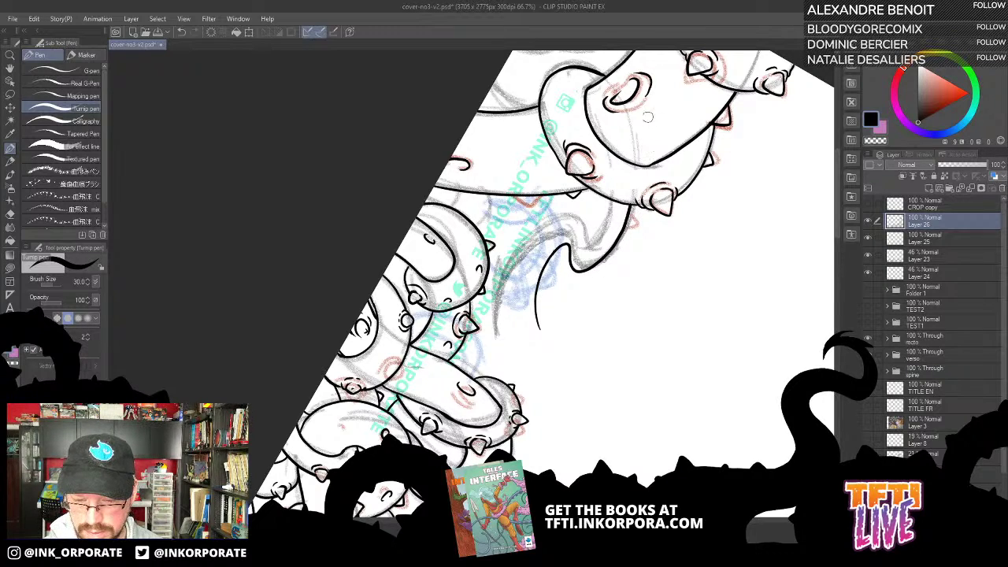
mouse_move(539, 327)
mouse_down()
mouse_move(527, 279)
mouse_move(529, 295)
mouse_move(546, 246)
mouse_move(574, 233)
mouse_move(584, 256)
mouse_move(614, 217)
mouse_up()
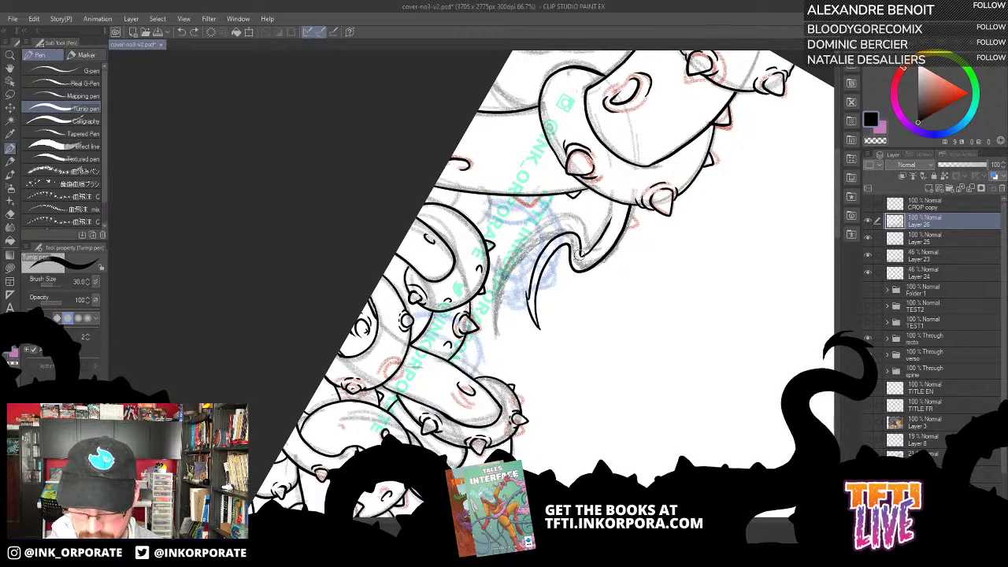
Ink the inner edge of the curled tentacle tip at its base and add short strokes along the big coil's outer edge.
drag(583, 256, 618, 202)
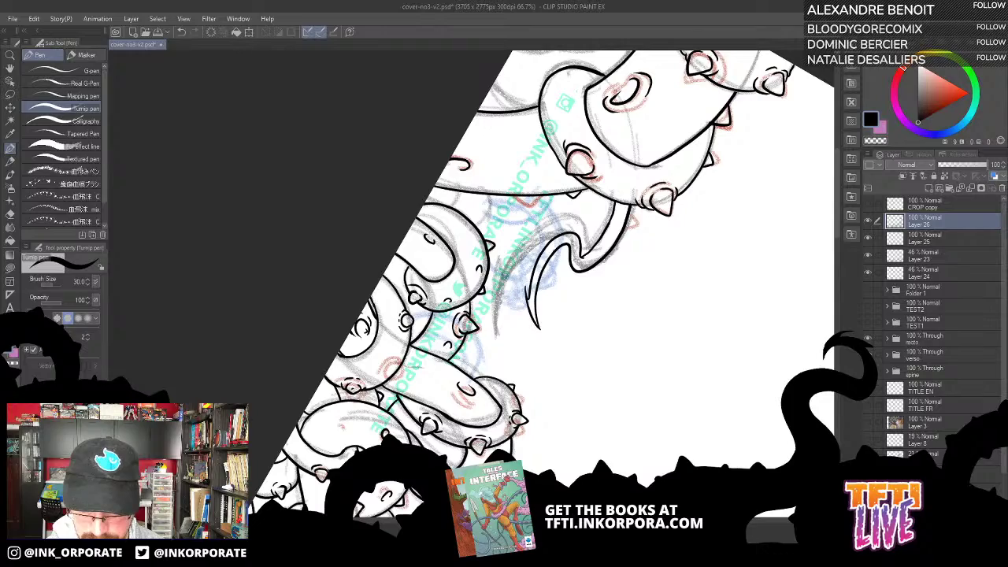
drag(673, 167, 661, 177)
mouse_move(687, 142)
mouse_down()
mouse_move(681, 157)
mouse_move(671, 147)
mouse_up()
Ink the inner and outer arcs of the looping tentacle coil in the page corner beneath the big coil.
key(asciicircum)
key(asciicircum)
key(asciicircum)
key(asciicircum)
key(asciicircum)
key(asciicircum)
key(asciicircum)
key(asciicircum)
key(asciicircum)
key(asciicircum)
key(asciicircum)
key(asciicircum)
key(asciicircum)
key(asciicircum)
key(asciicircum)
key(asciicircum)
key(asciicircum)
key(asciicircum)
key(asciicircum)
key(asciicircum)
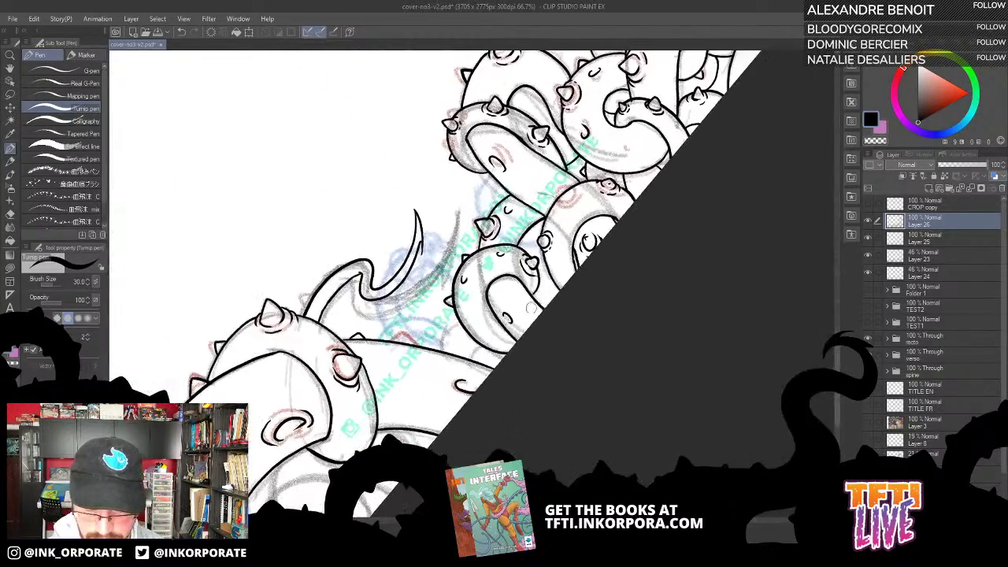
drag(534, 299, 636, 172)
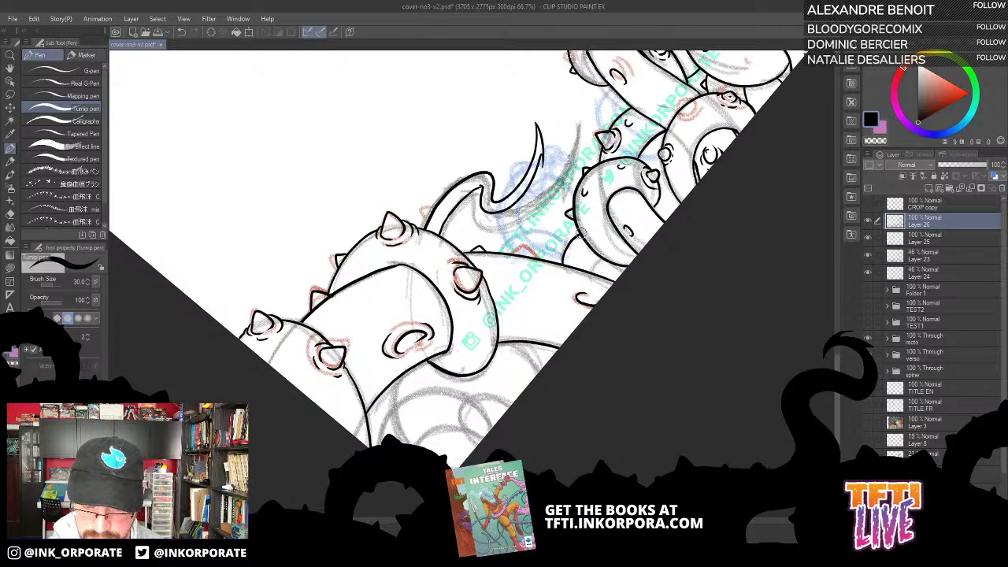
drag(542, 331, 583, 250)
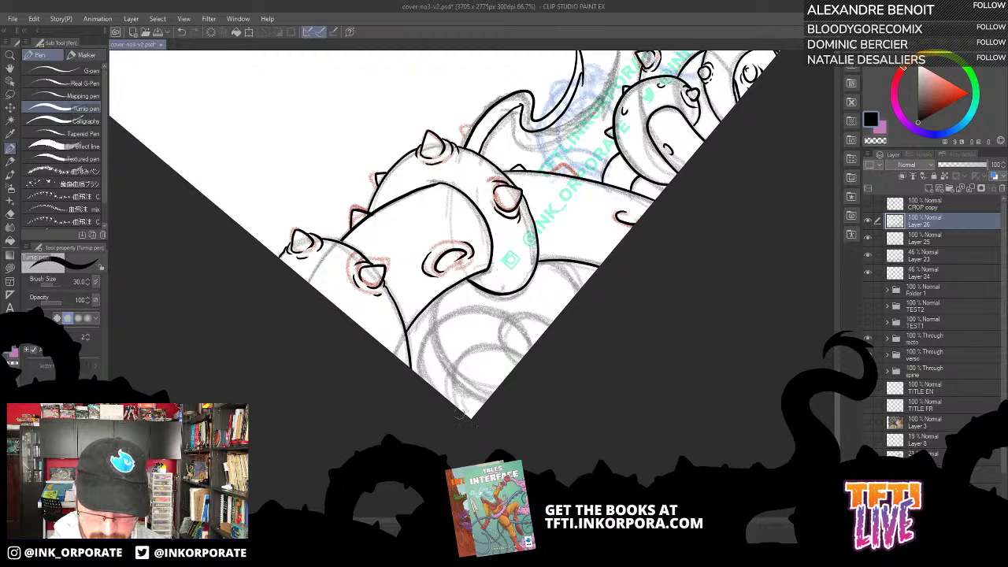
mouse_move(458, 410)
mouse_down()
mouse_move(456, 366)
mouse_move(487, 345)
mouse_move(506, 345)
mouse_move(513, 362)
mouse_up()
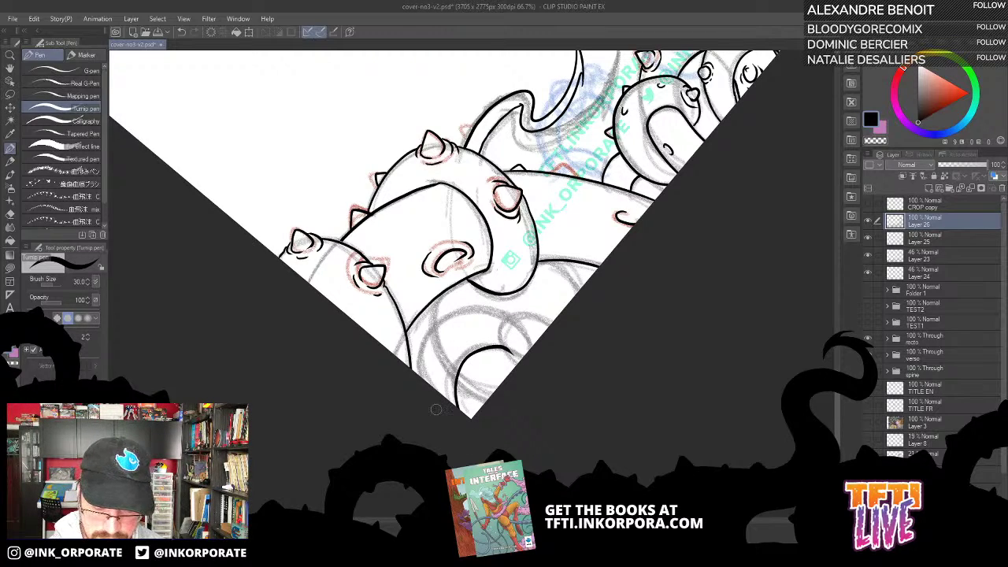
mouse_move(423, 380)
mouse_down()
mouse_move(434, 327)
mouse_move(487, 307)
mouse_move(520, 320)
mouse_move(530, 350)
mouse_up()
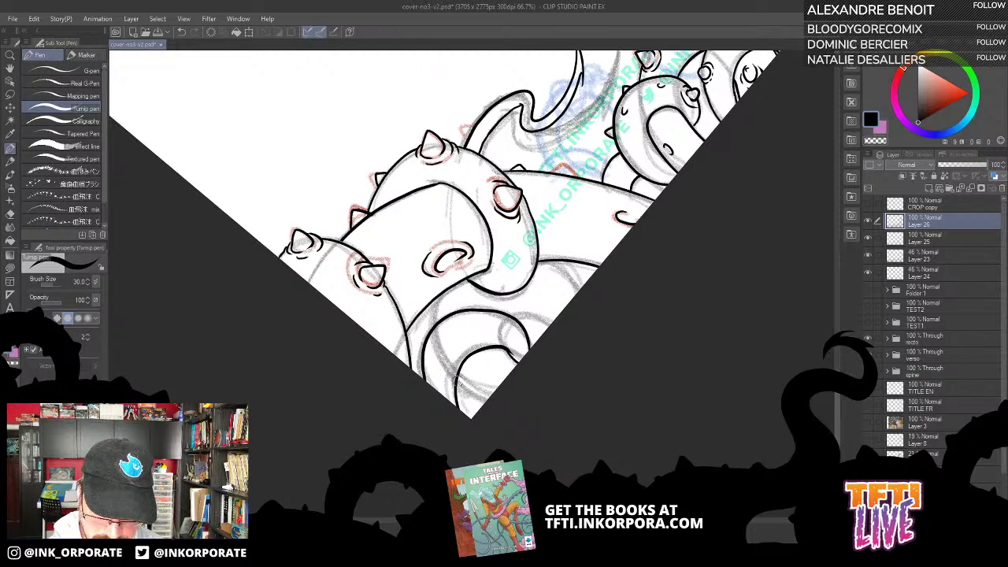
drag(457, 381, 488, 401)
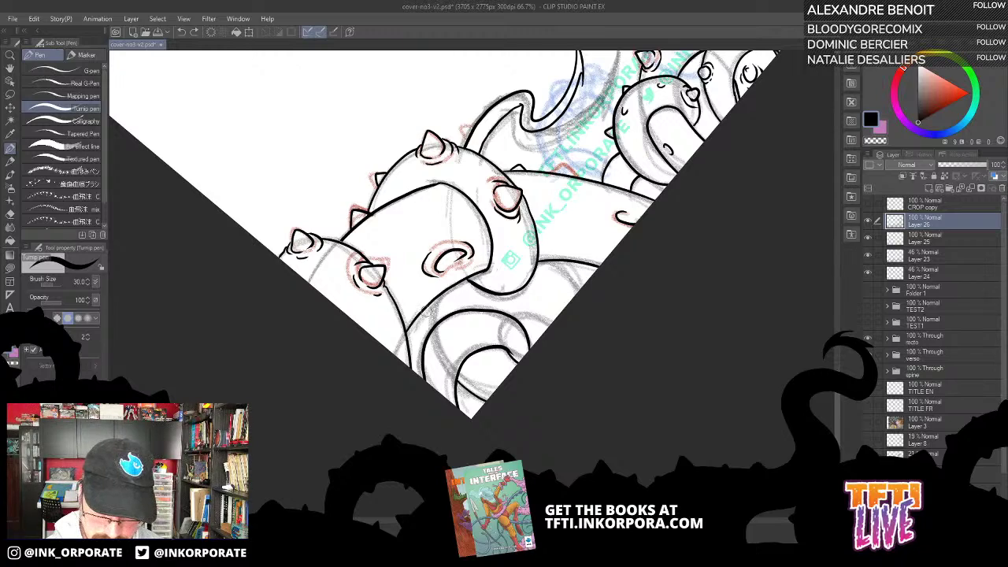
Ink the edge of the tentacle that curves behind the corner coil, beside the big spiked tentacle.
drag(428, 331, 435, 302)
key(asciicircum)
key(asciicircum)
key(asciicircum)
key(asciicircum)
key(asciicircum)
key(asciicircum)
key(asciicircum)
key(asciicircum)
key(asciicircum)
key(asciicircum)
key(asciicircum)
key(asciicircum)
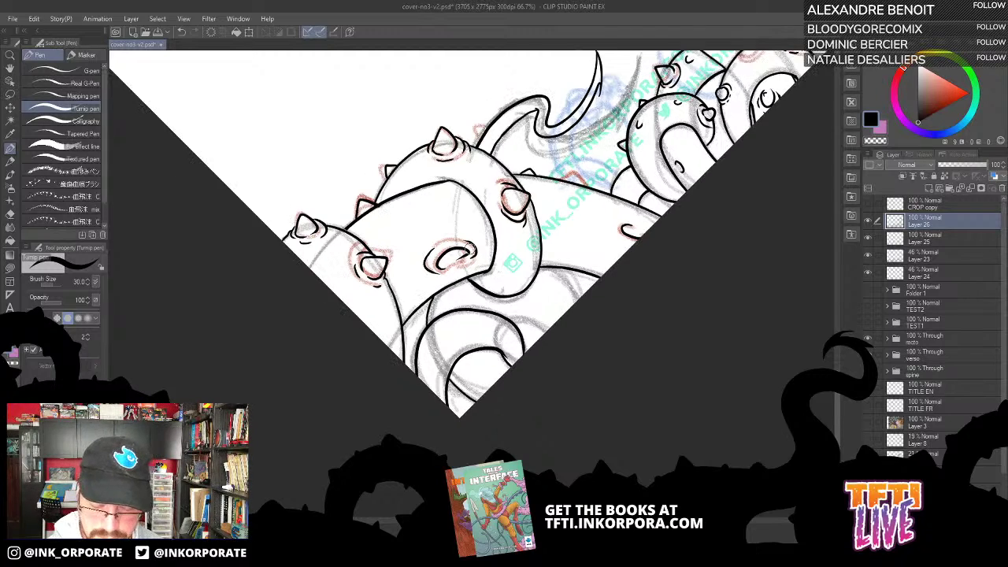
key(asciicircum)
key(asciicircum)
key(asciicircum)
key(asciicircum)
key(asciicircum)
key(asciicircum)
key(asciicircum)
key(asciicircum)
key(asciicircum)
key(asciicircum)
key(asciicircum)
key(asciicircum)
key(asciicircum)
key(asciicircum)
key(asciicircum)
key(asciicircum)
key(asciicircum)
key(asciicircum)
key(asciicircum)
key(asciicircum)
drag(455, 264, 575, 319)
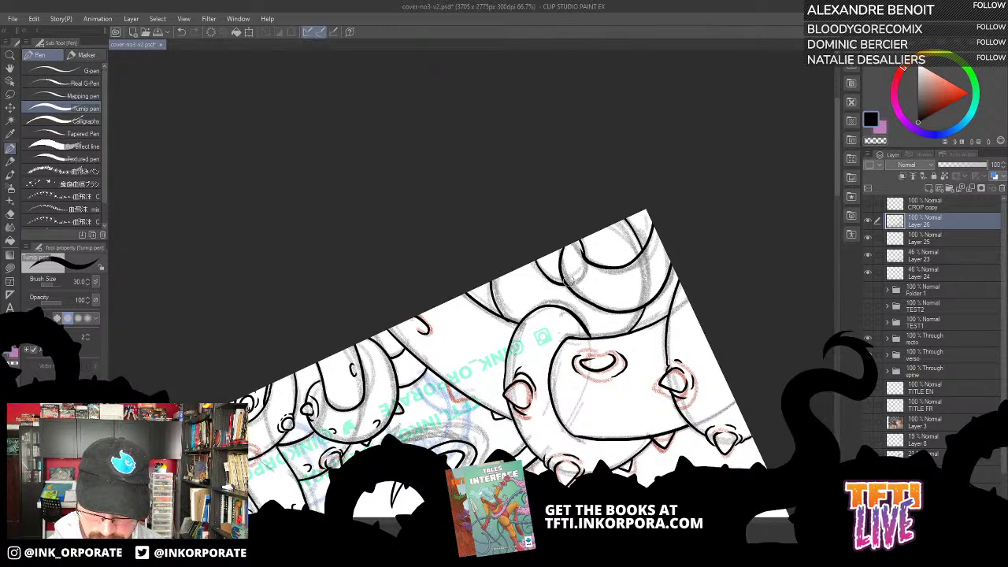
Bring the cover upright in view and hide Layer 25, Layer 23 and Layer 24 to check the inked line art.
scroll(561, 270, down, 2)
scroll(564, 269, down, 1)
key(minus)
key(minus)
key(minus)
key(minus)
key(minus)
key(minus)
key(minus)
key(minus)
key(minus)
key(minus)
key(minus)
key(minus)
key(minus)
key(minus)
key(minus)
key(minus)
key(minus)
key(minus)
key(minus)
key(minus)
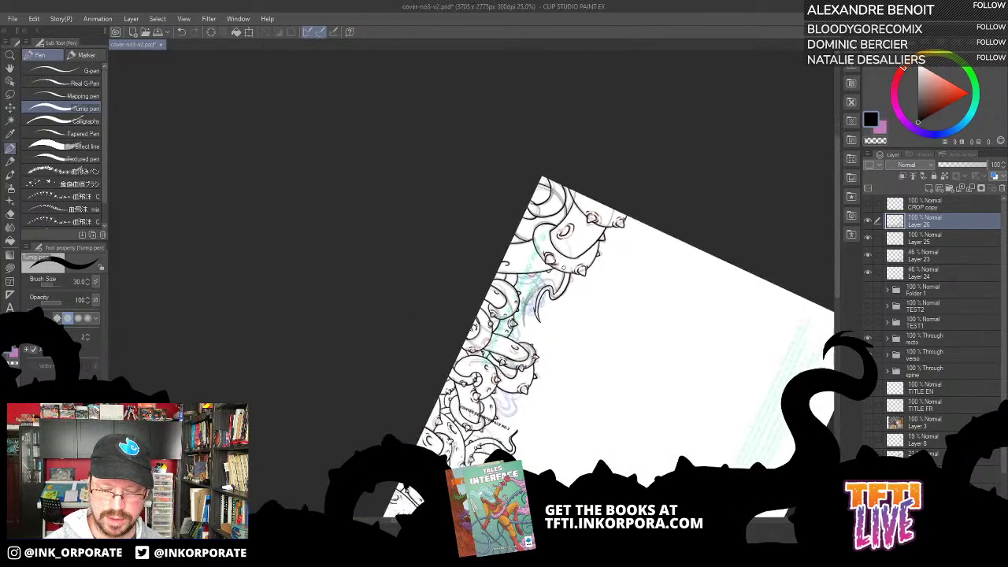
scroll(564, 269, up, 1)
key(asciicircum)
key(asciicircum)
key(asciicircum)
key(asciicircum)
key(asciicircum)
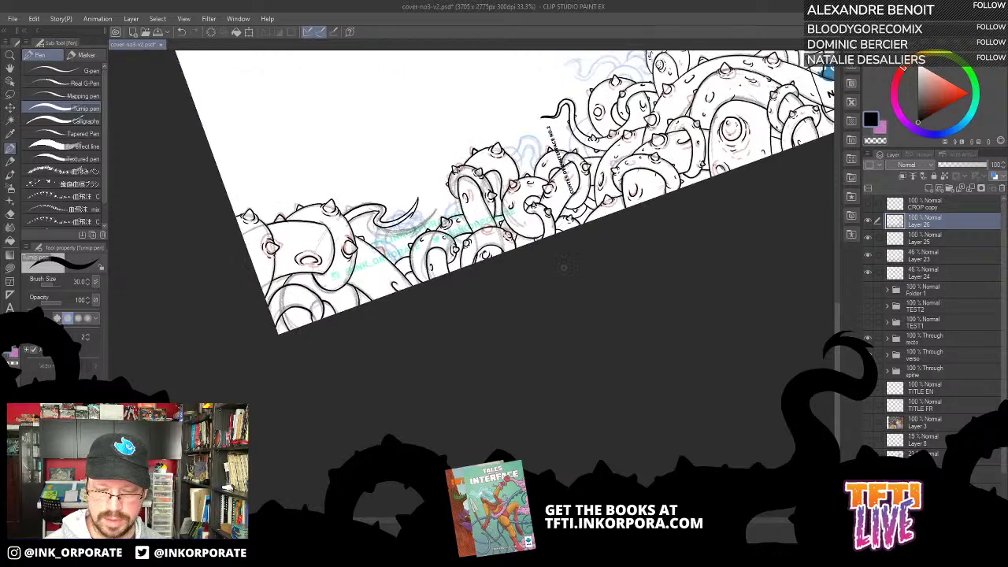
drag(564, 268, 456, 473)
drag(869, 238, 869, 271)
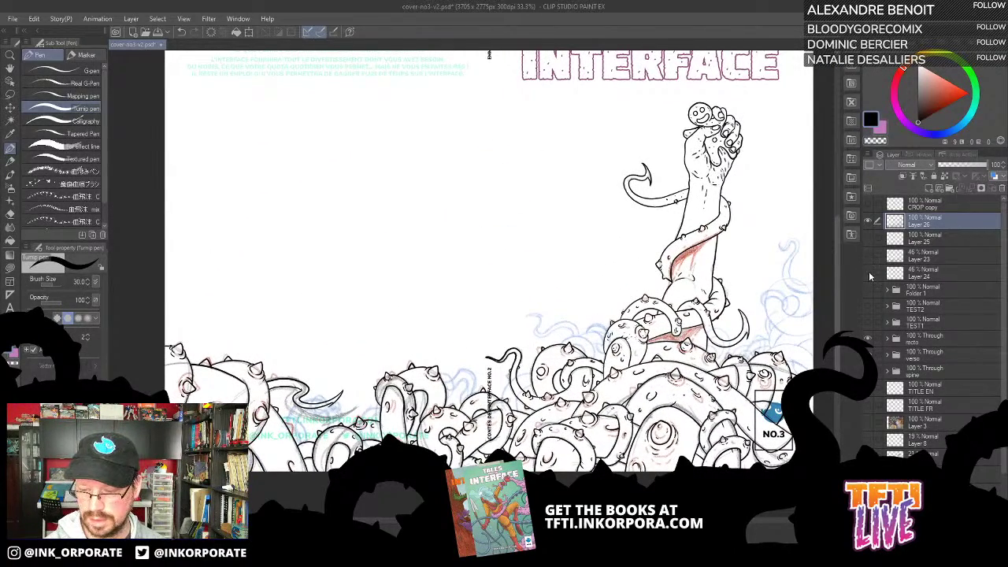